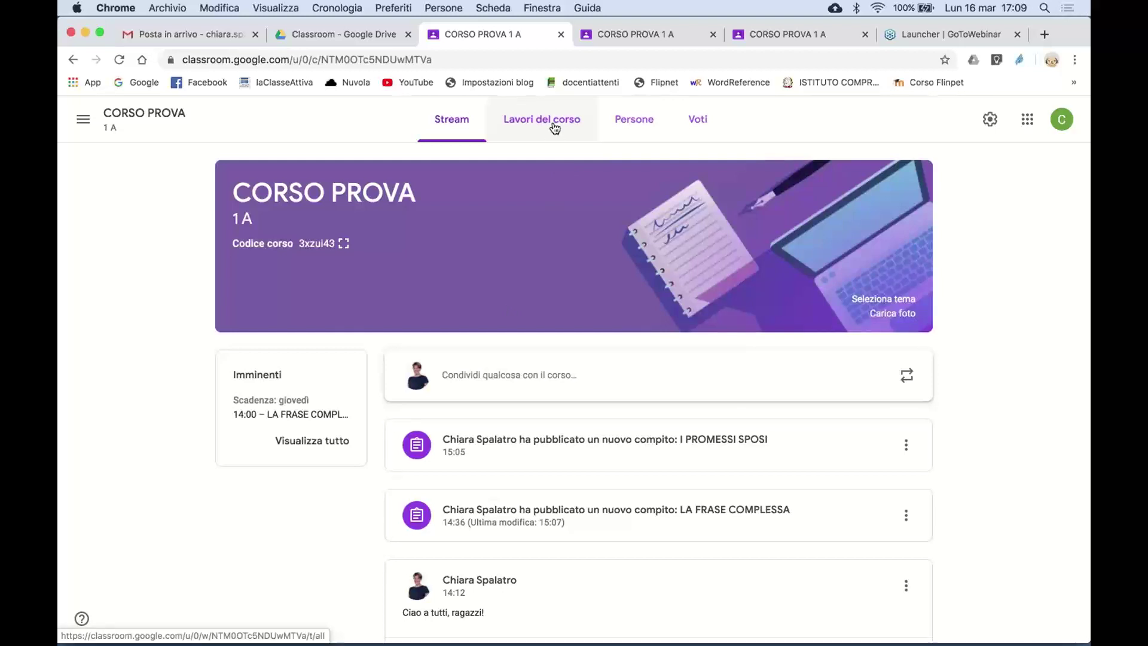
- Browse the course's classwork, people and grades pages, then return to the stream
{"action": "left_click", "coordinate": [555, 127]}
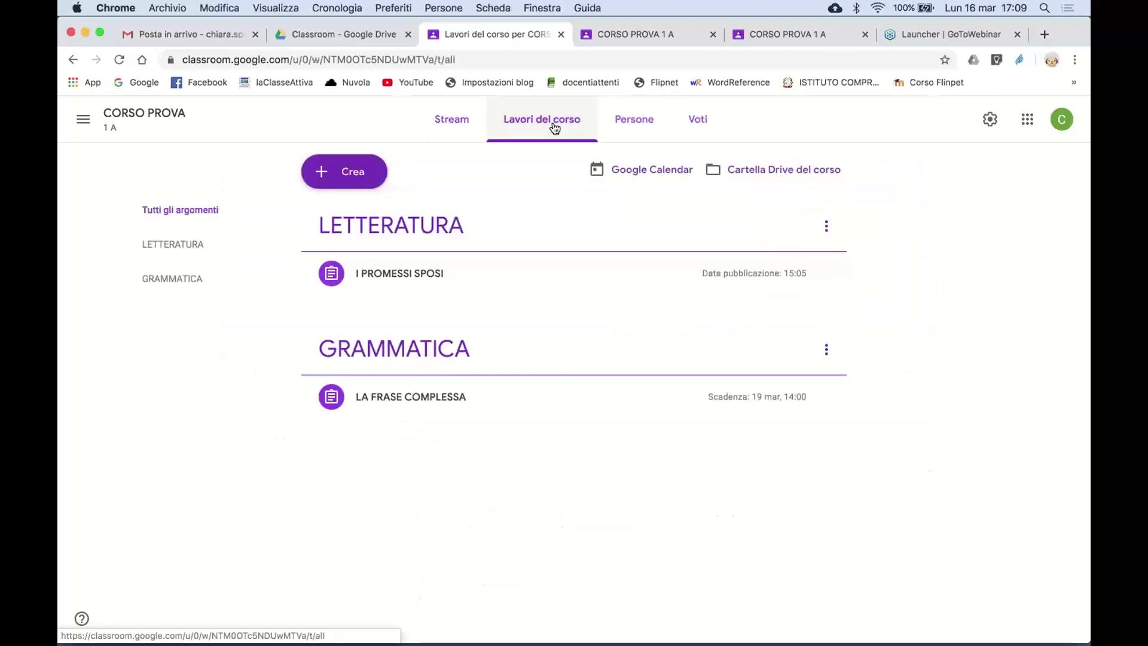
{"action": "left_click", "coordinate": [632, 122]}
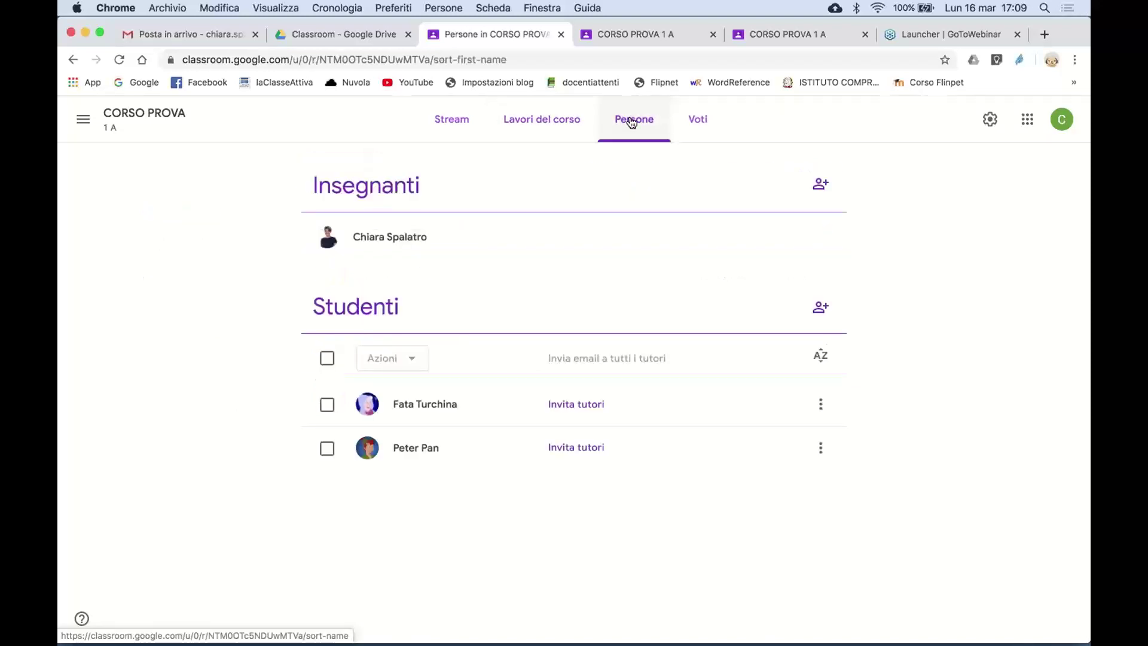
{"action": "left_click", "coordinate": [690, 124]}
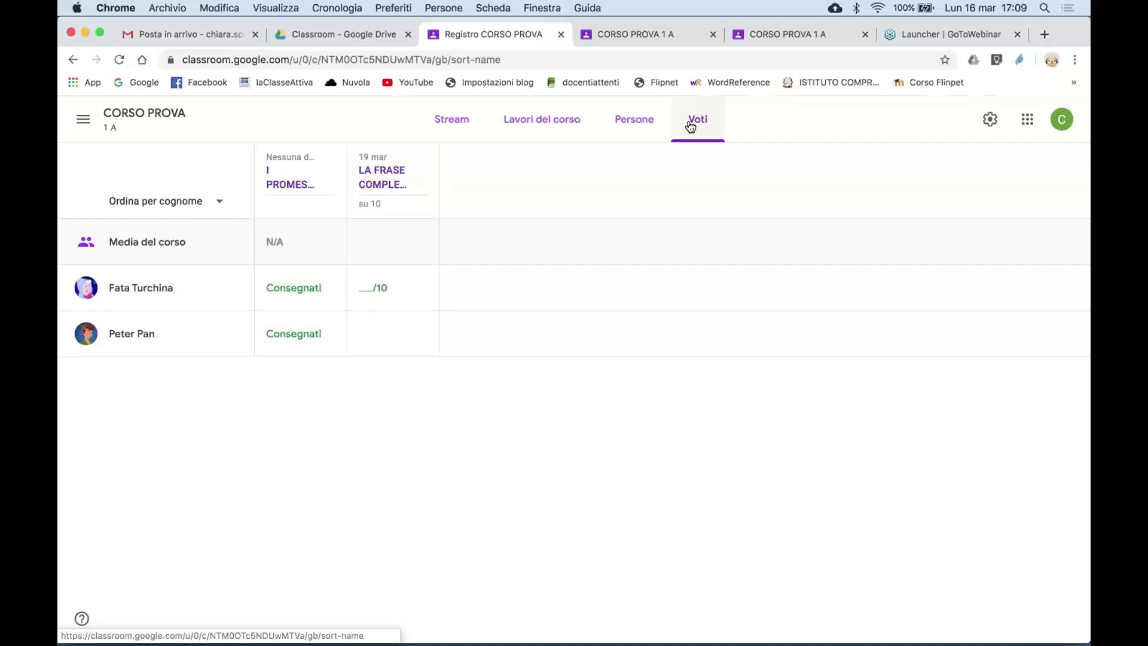
{"action": "left_click", "coordinate": [463, 121]}
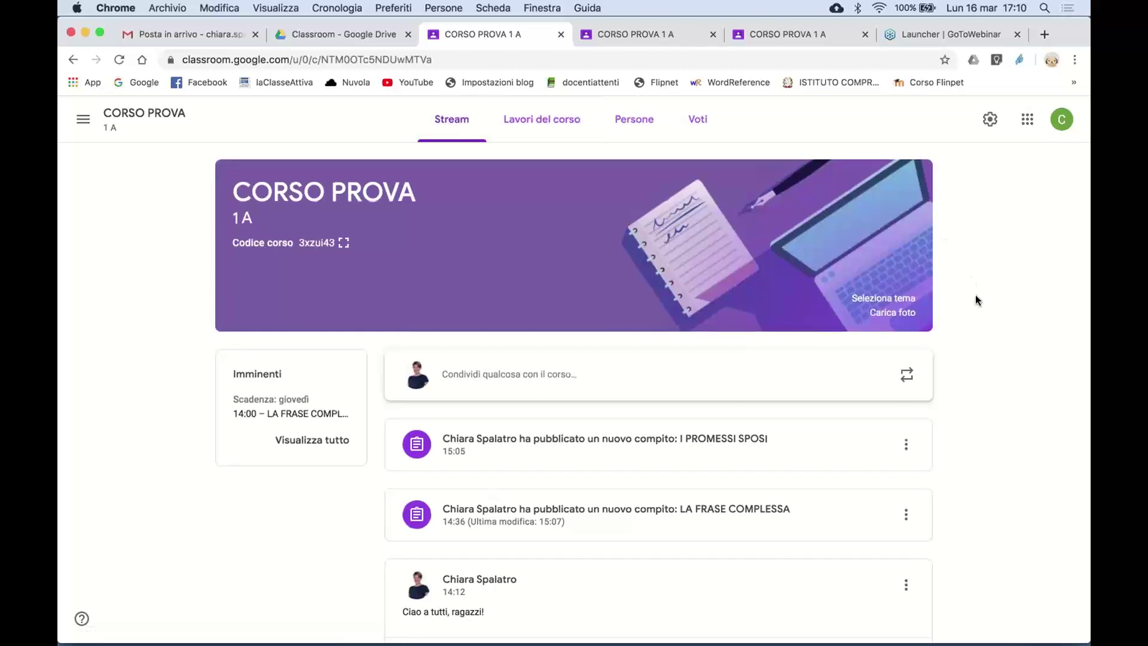
- Post the announcement 'Ciao ragazzi, come state?' to the CORSO PROVA stream
{"action": "scroll", "coordinate": [975, 296], "scroll_direction": "down", "scroll_amount": 2}
{"action": "scroll", "coordinate": [976, 301], "scroll_direction": "up", "scroll_amount": 2}
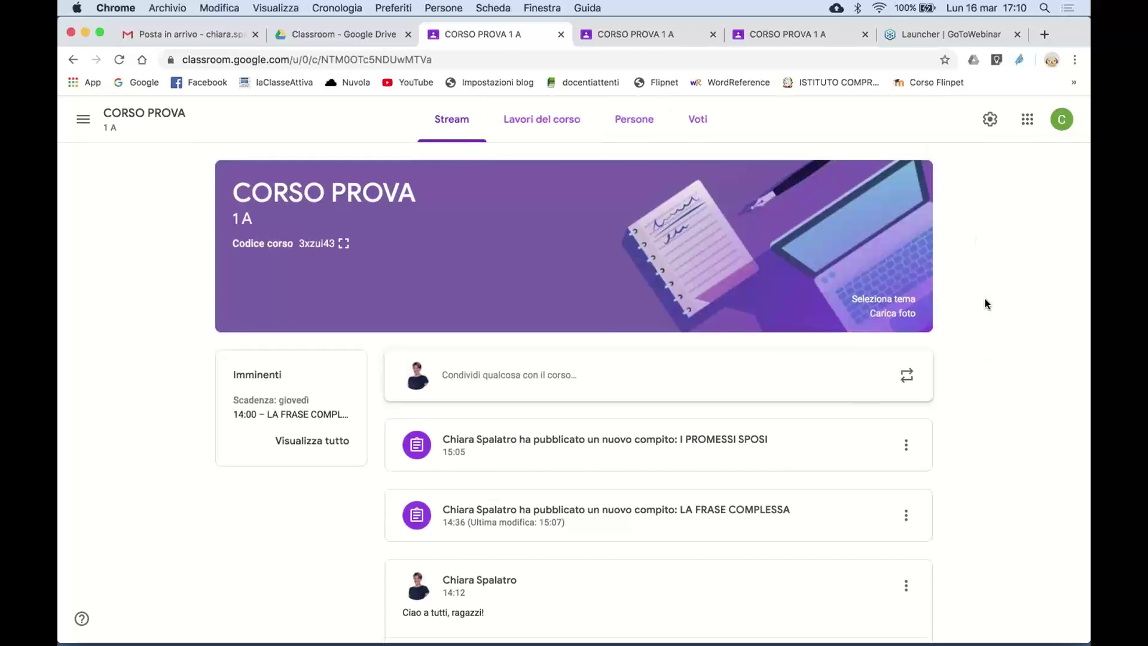
{"action": "scroll", "coordinate": [989, 394], "scroll_direction": "down", "scroll_amount": 1}
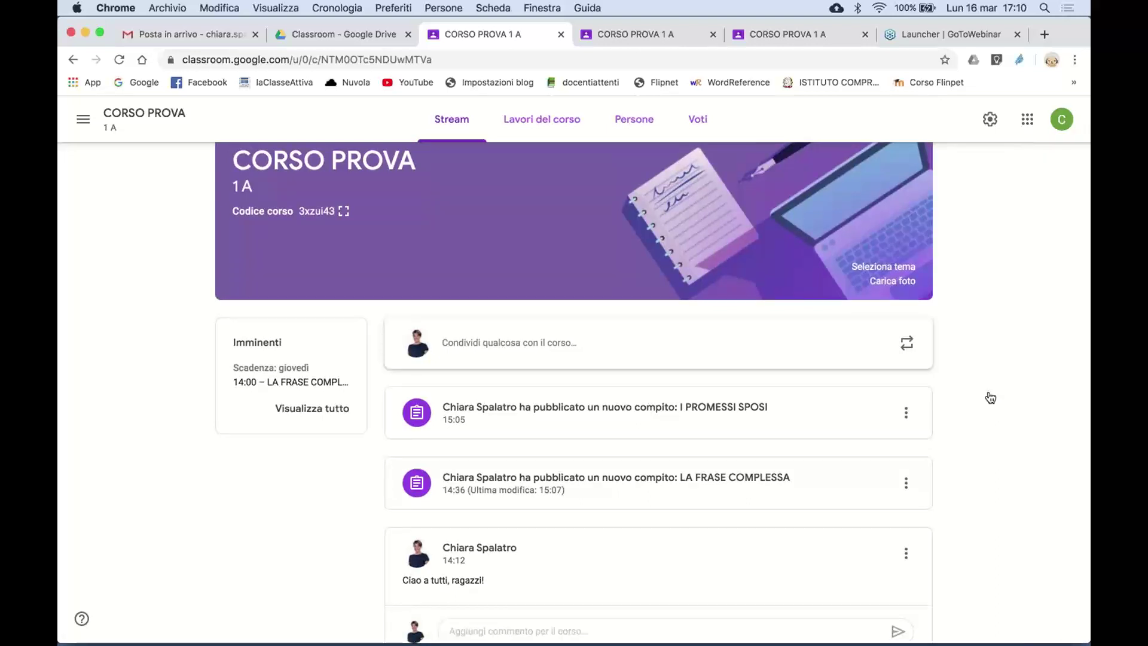
{"action": "left_click", "coordinate": [572, 337]}
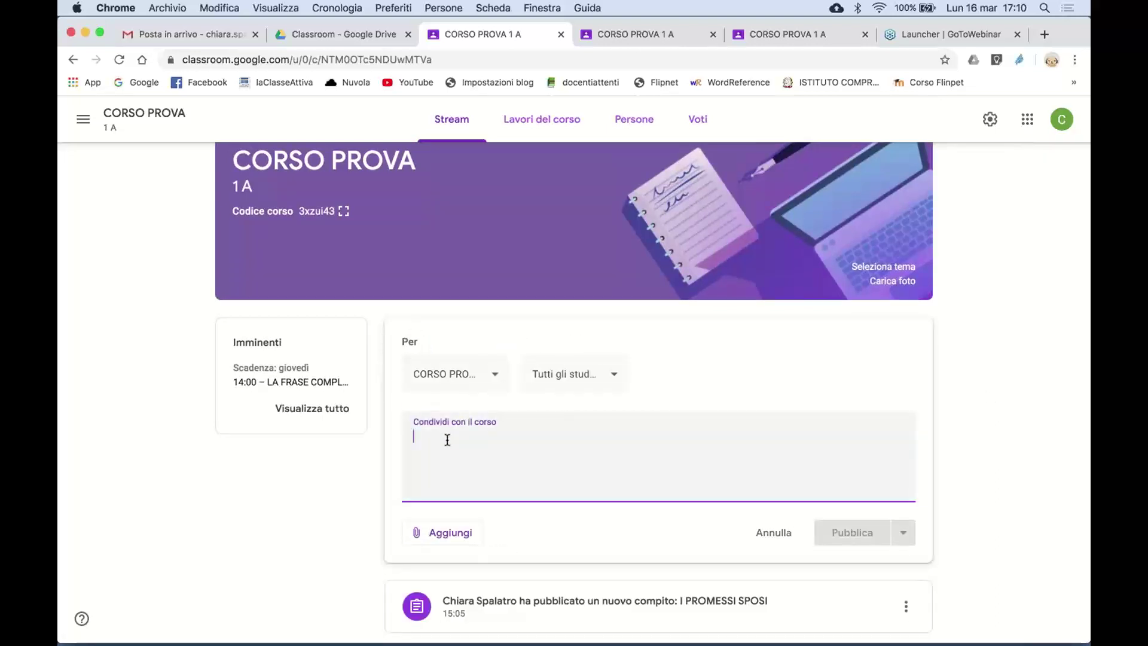
{"action": "type", "text": "Ciao ragazzi"}
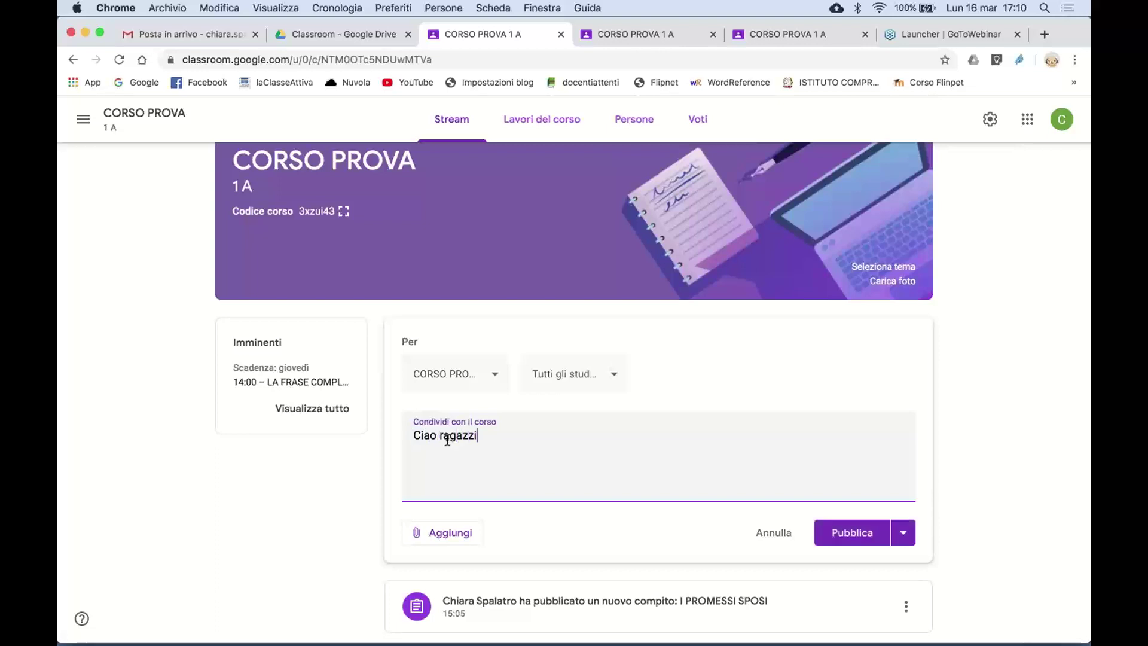
{"action": "type", "text": ", come state?"}
{"action": "left_click", "coordinate": [847, 534]}
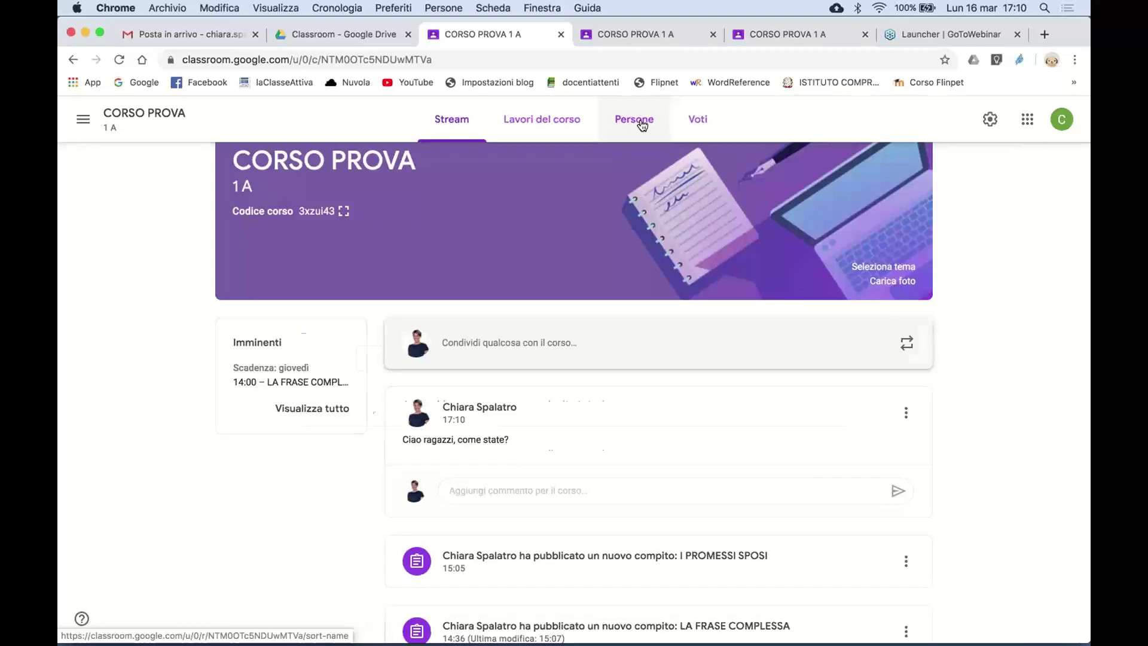
- Open the Persone tab and try the student invite dialog twice, cancelling both times
{"action": "left_click", "coordinate": [642, 123]}
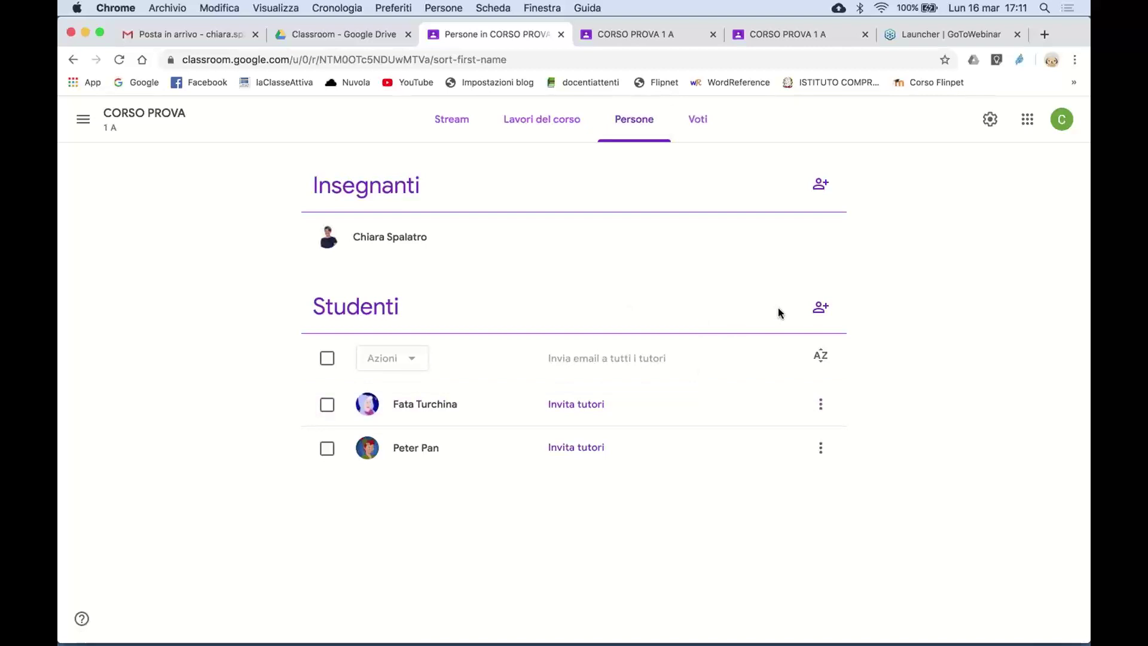
{"action": "left_click", "coordinate": [826, 314]}
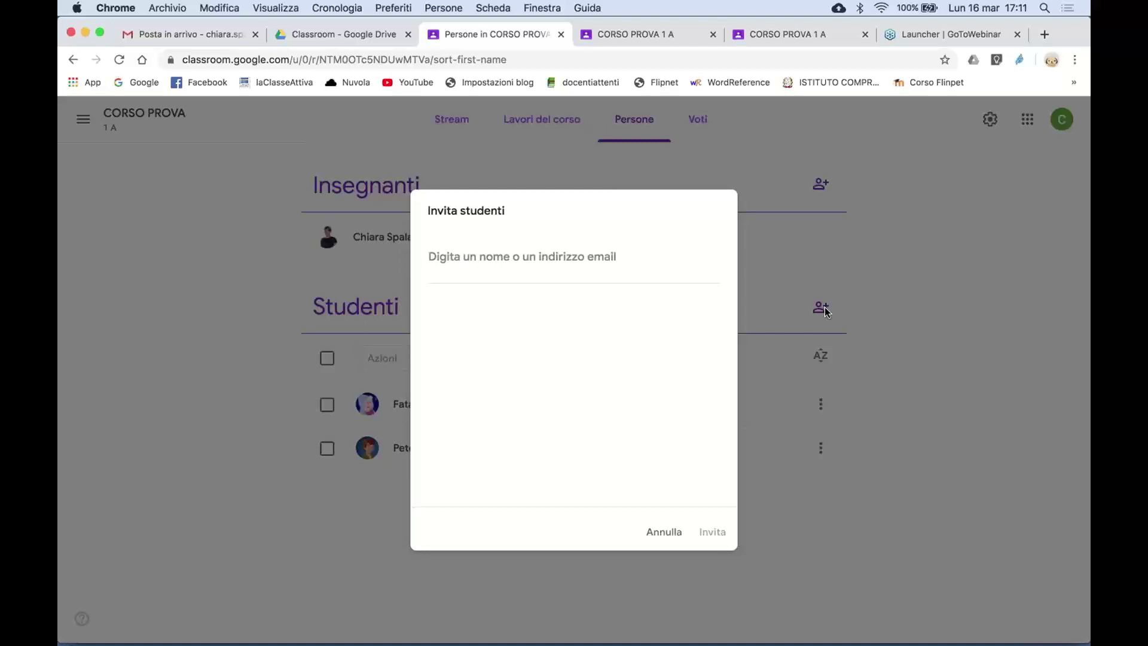
{"action": "type", "text": "a"}
{"action": "key", "text": "BackSpace"}
{"action": "type", "text": "a"}
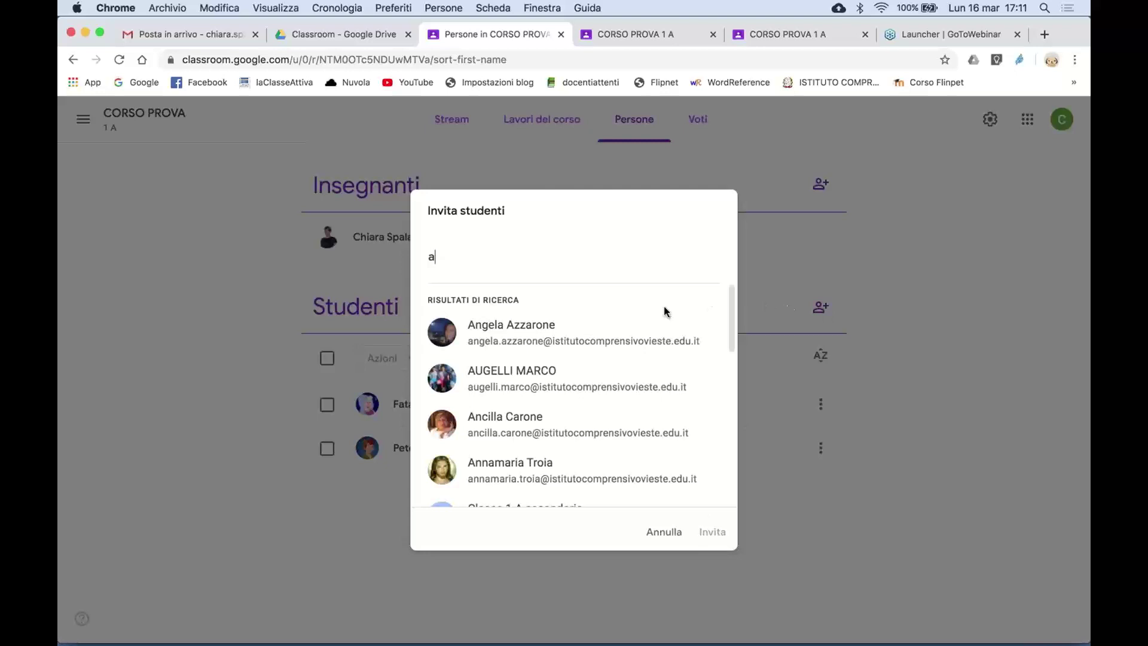
{"action": "left_click", "coordinate": [664, 532]}
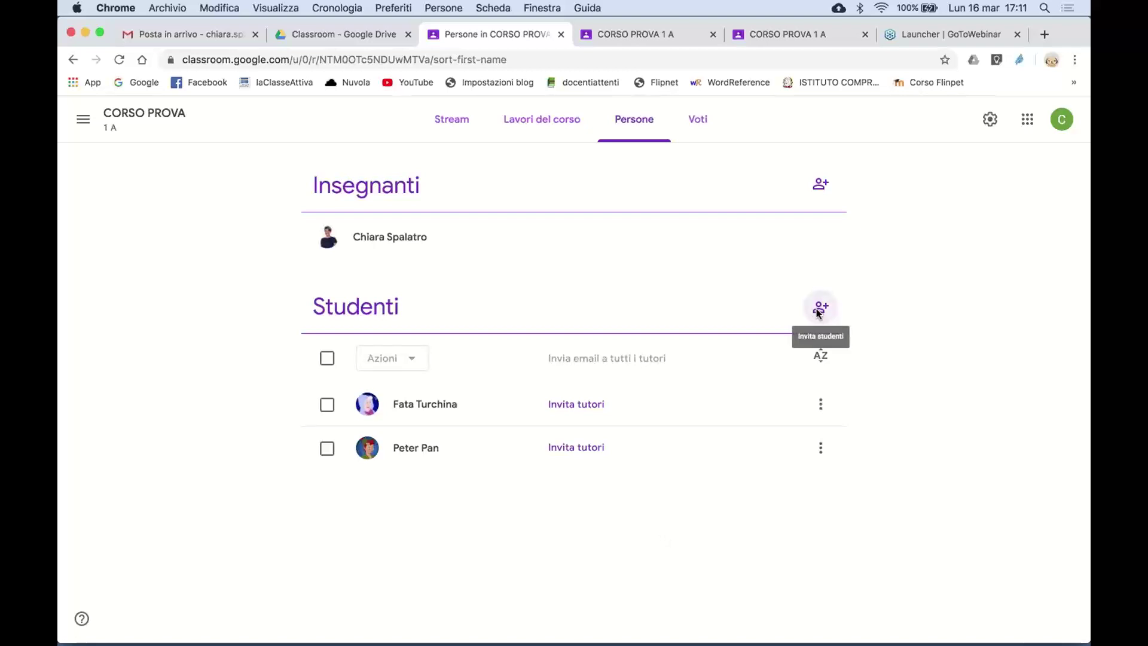
{"action": "left_click", "coordinate": [820, 309]}
{"action": "type", "text": "c"}
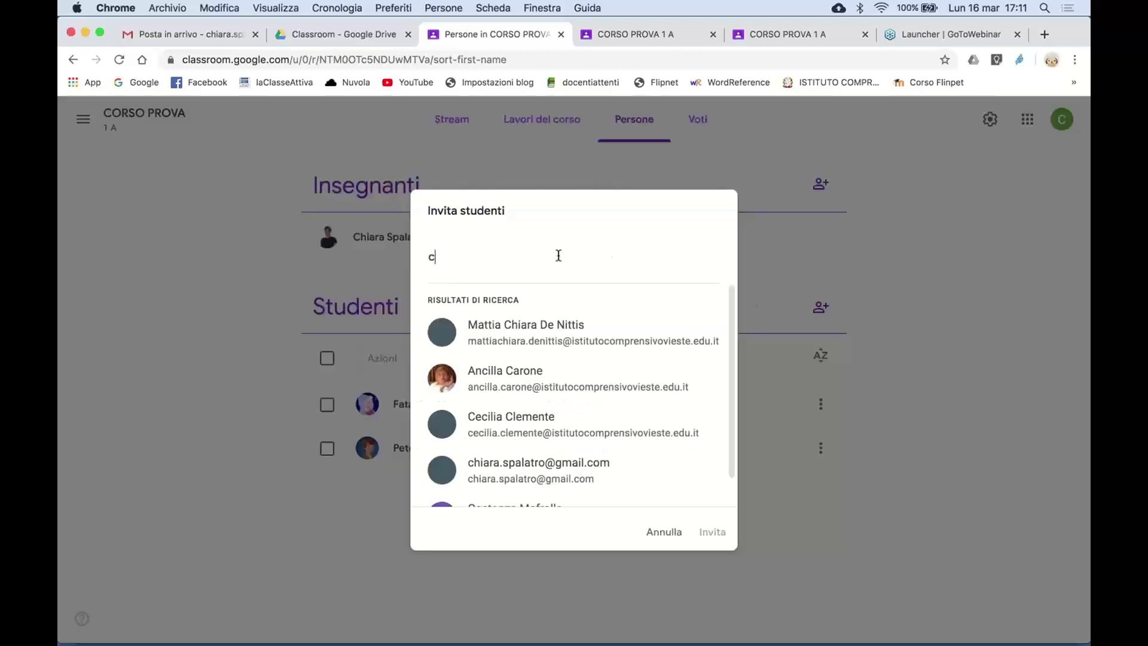
{"action": "type", "text": "lass"}
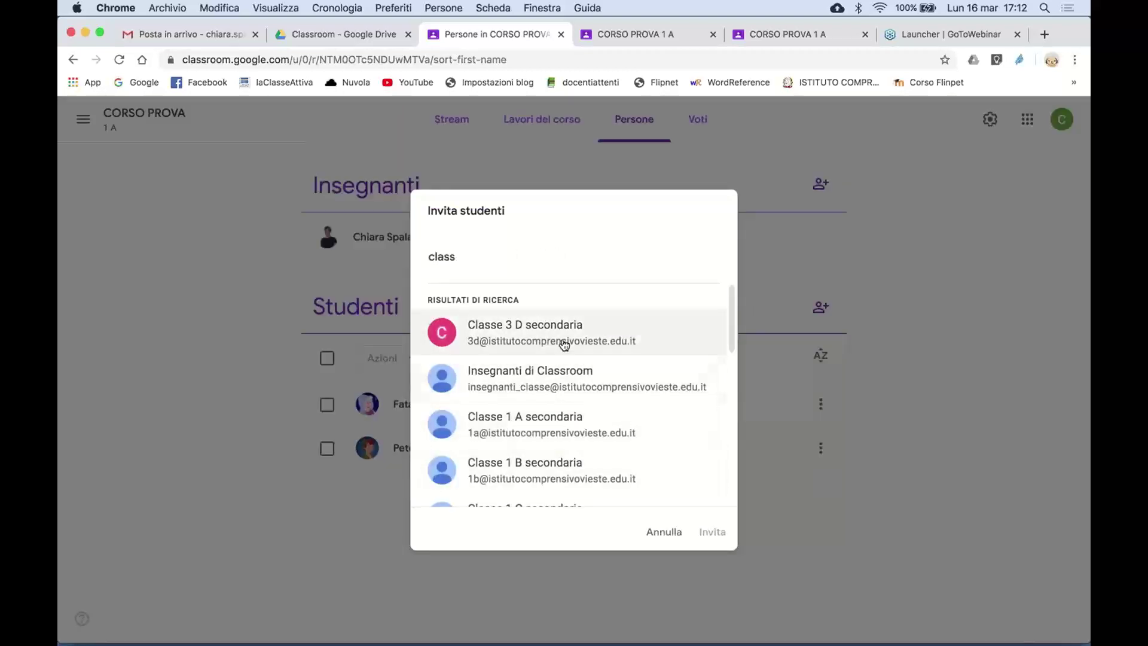
{"action": "left_click", "coordinate": [664, 530]}
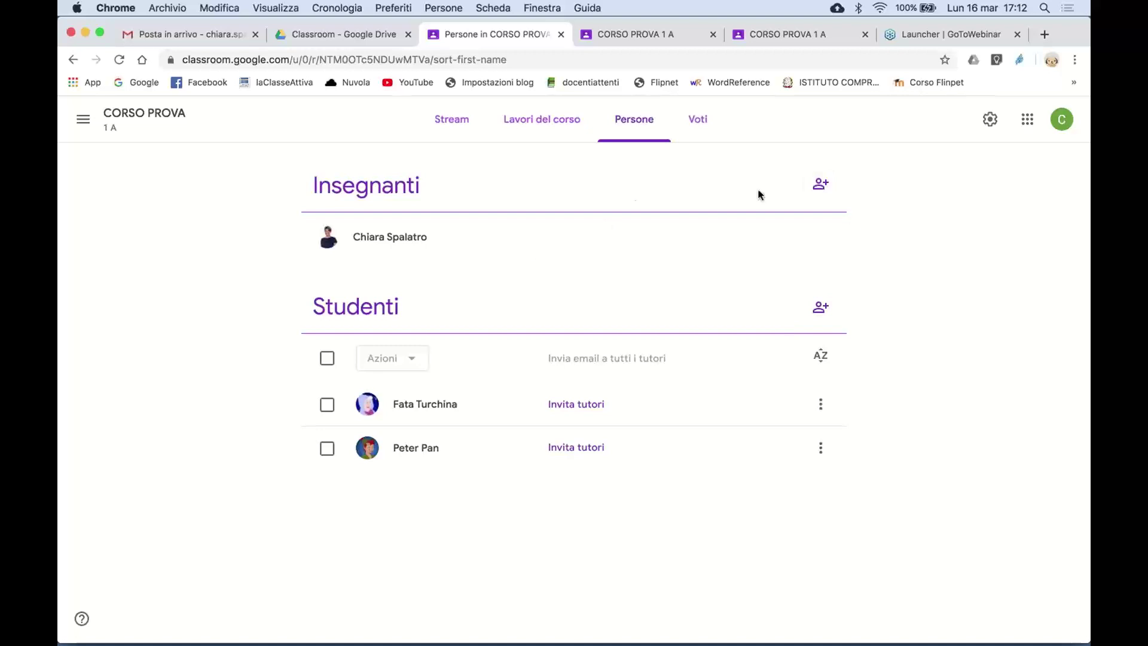
- Invite the colleague as a co-teacher by name search, then go back to the Stream
{"action": "left_click", "coordinate": [821, 186]}
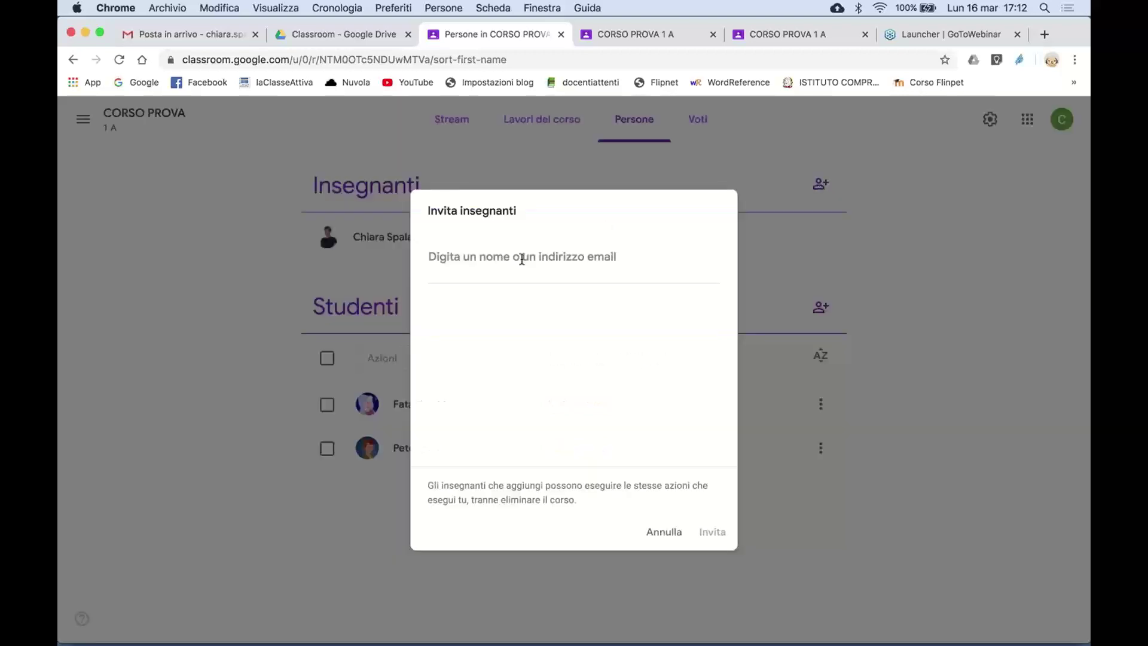
{"action": "type", "text": "patr"}
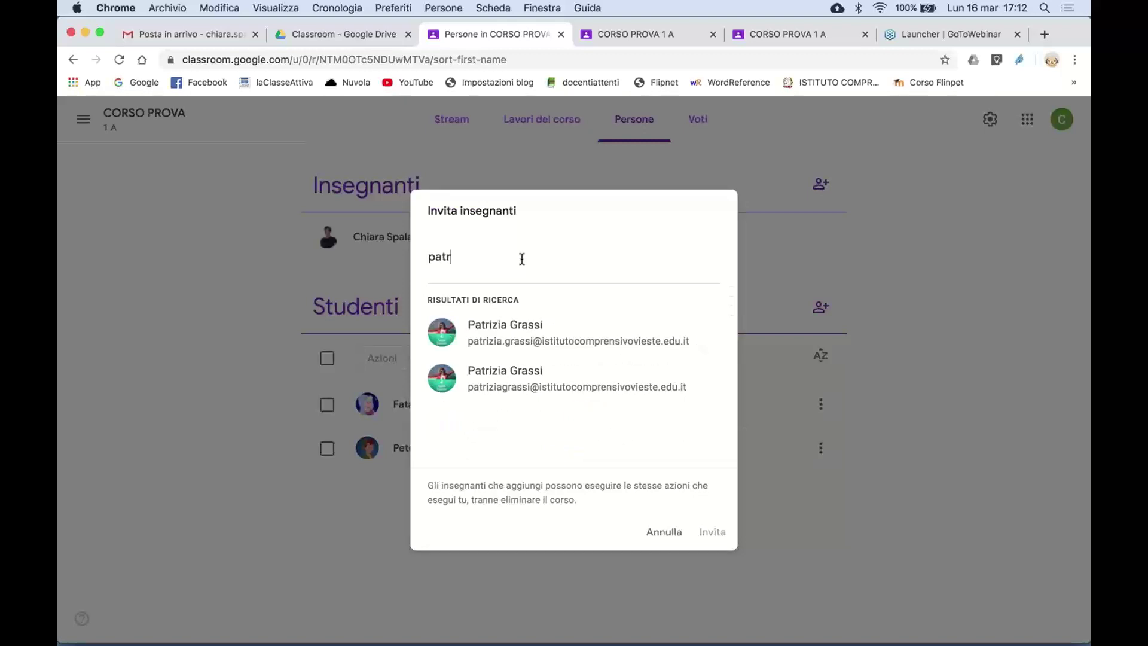
{"action": "type", "text": "i"}
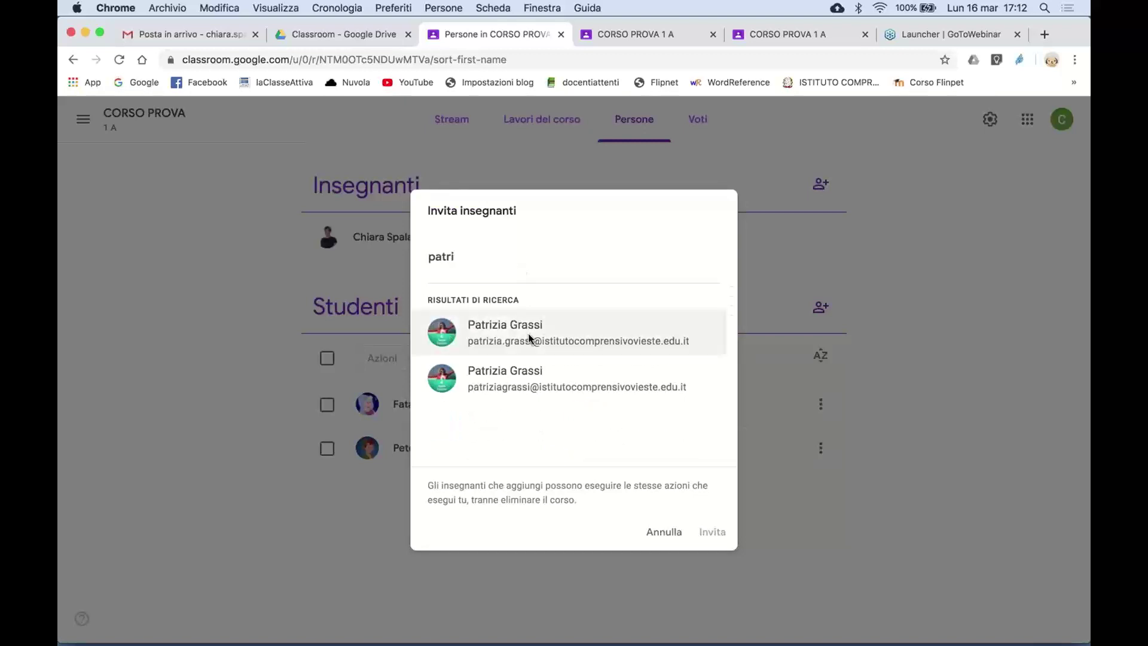
{"action": "left_click", "coordinate": [529, 339]}
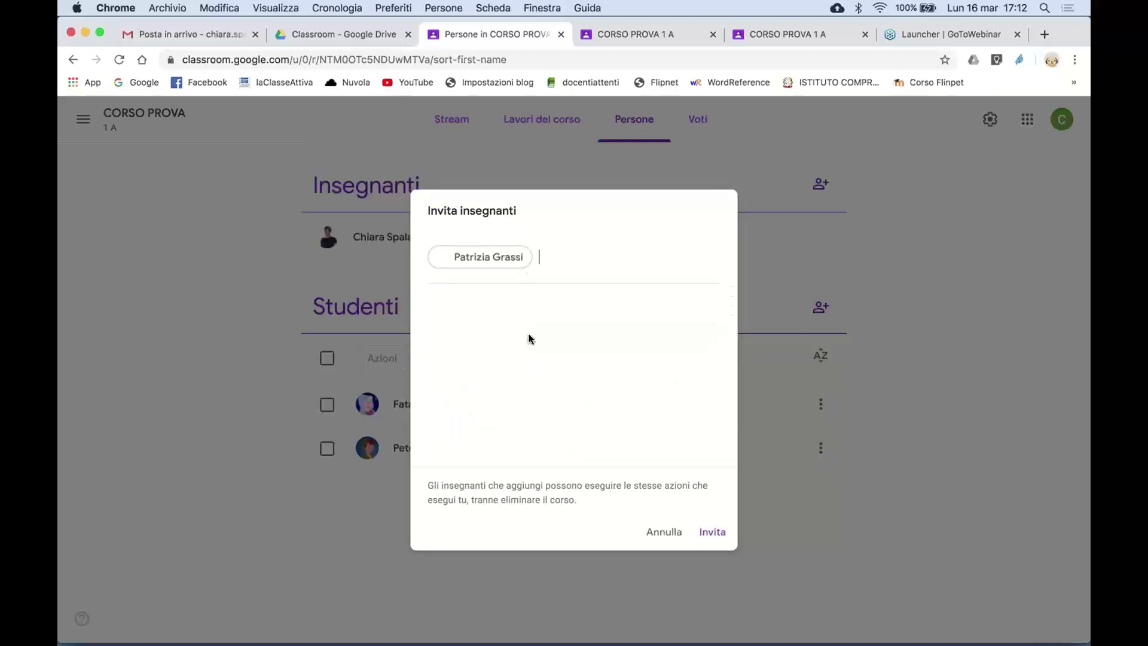
{"action": "left_click", "coordinate": [717, 534]}
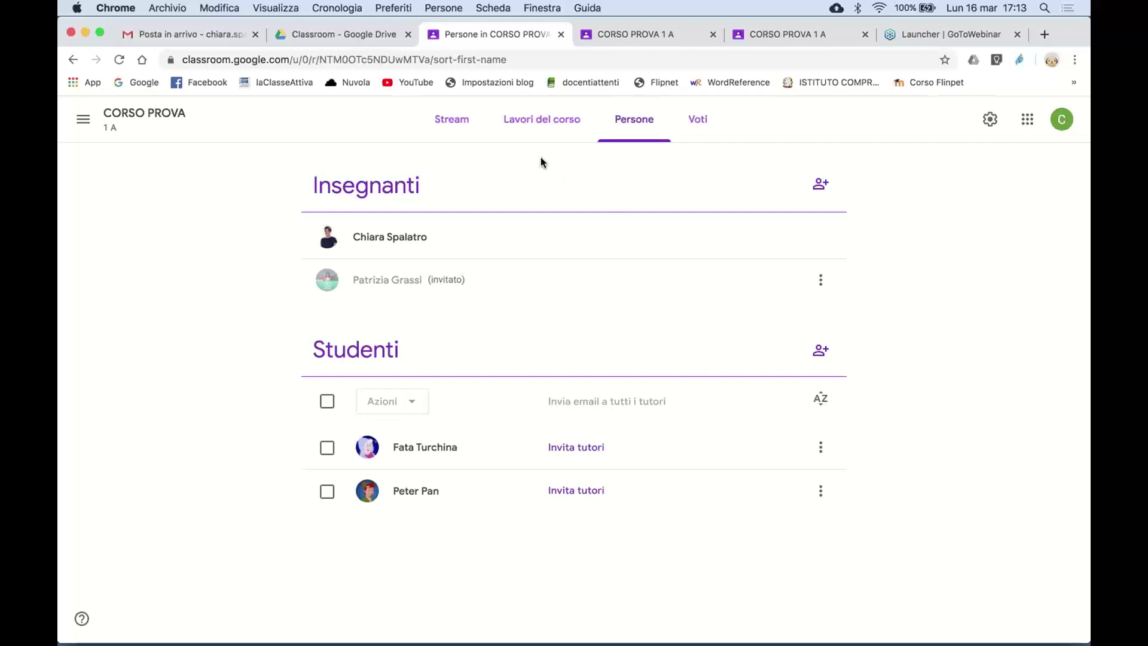
{"action": "left_click", "coordinate": [454, 124]}
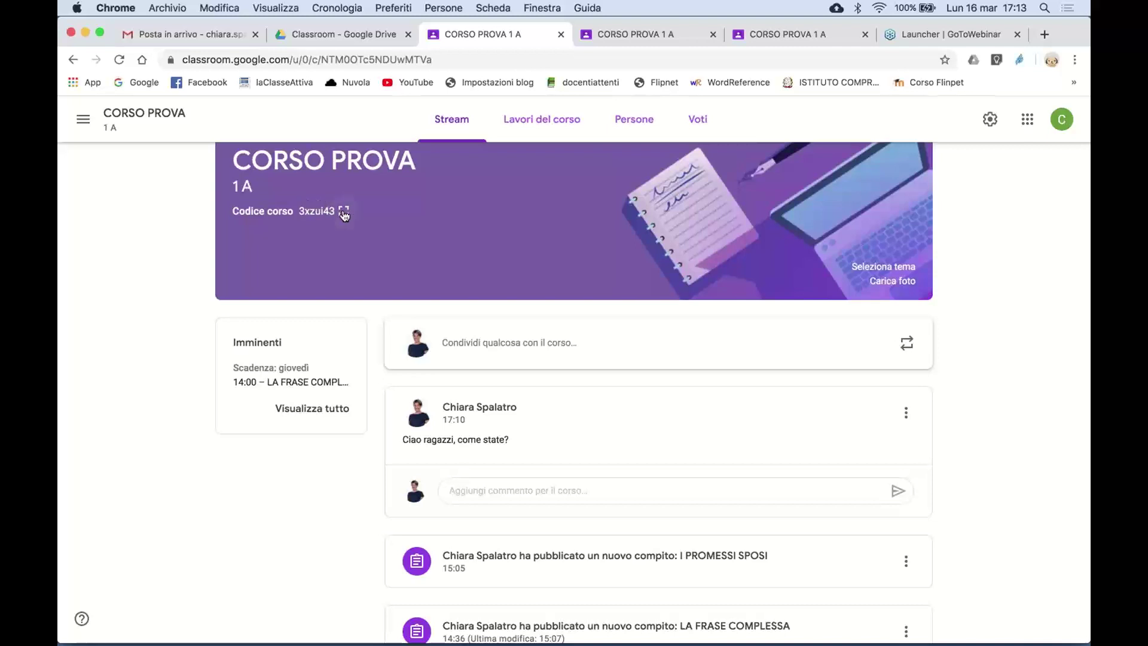
- Enlarge and close the class code, then go to the Corsi page listing all courses
{"action": "left_click", "coordinate": [344, 213]}
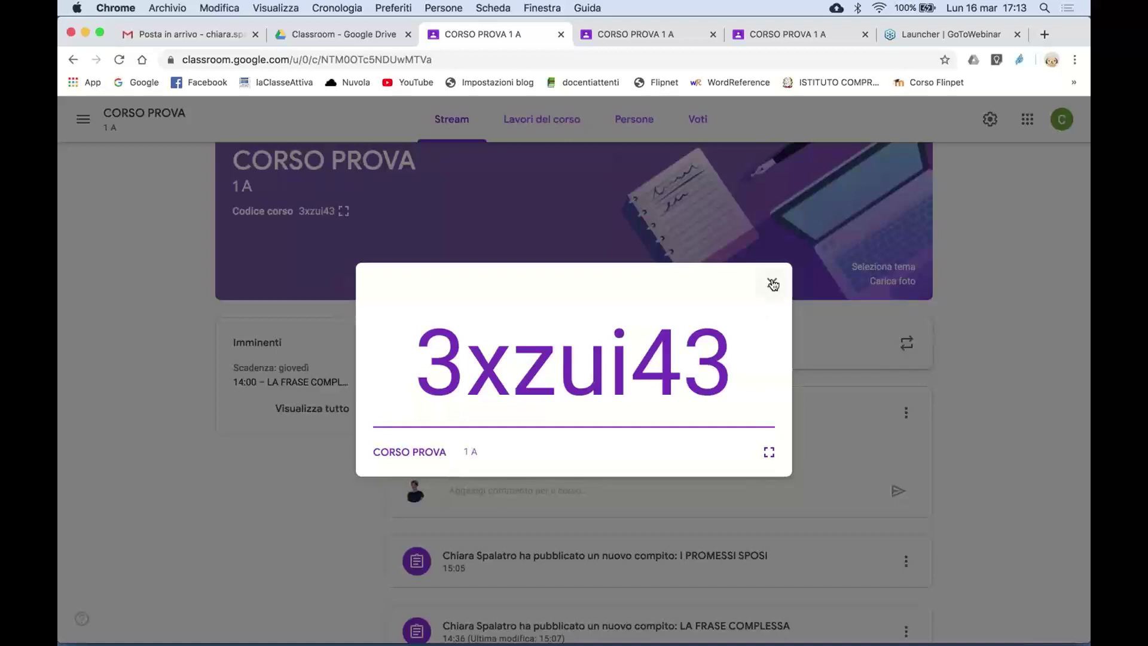
{"action": "left_click", "coordinate": [773, 285]}
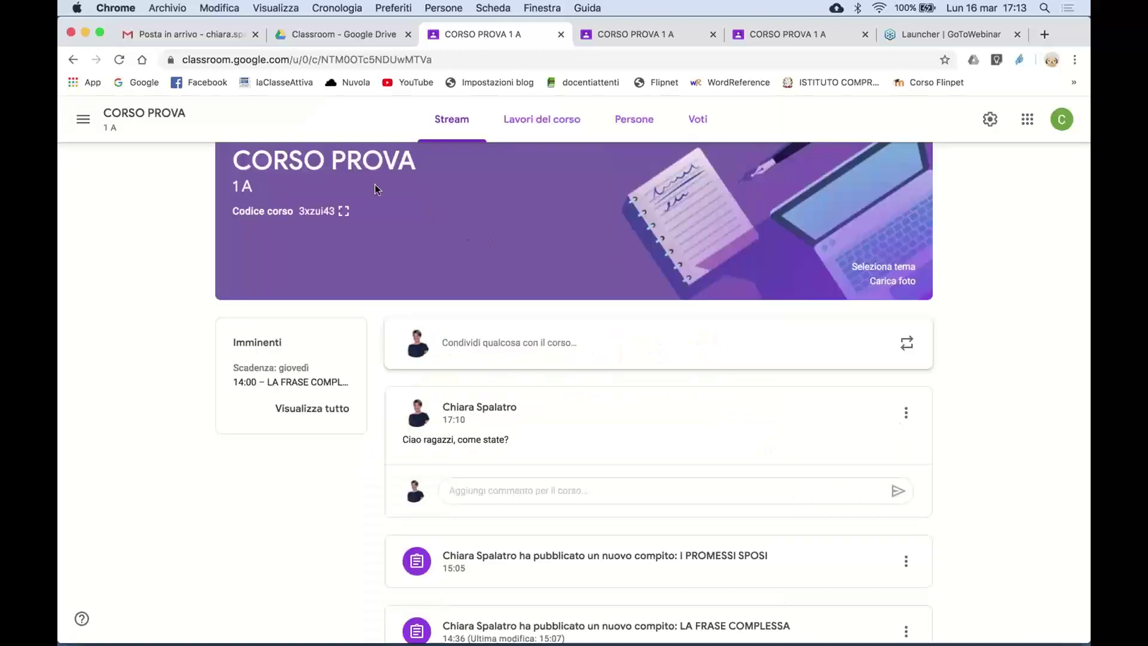
{"action": "left_click", "coordinate": [83, 125]}
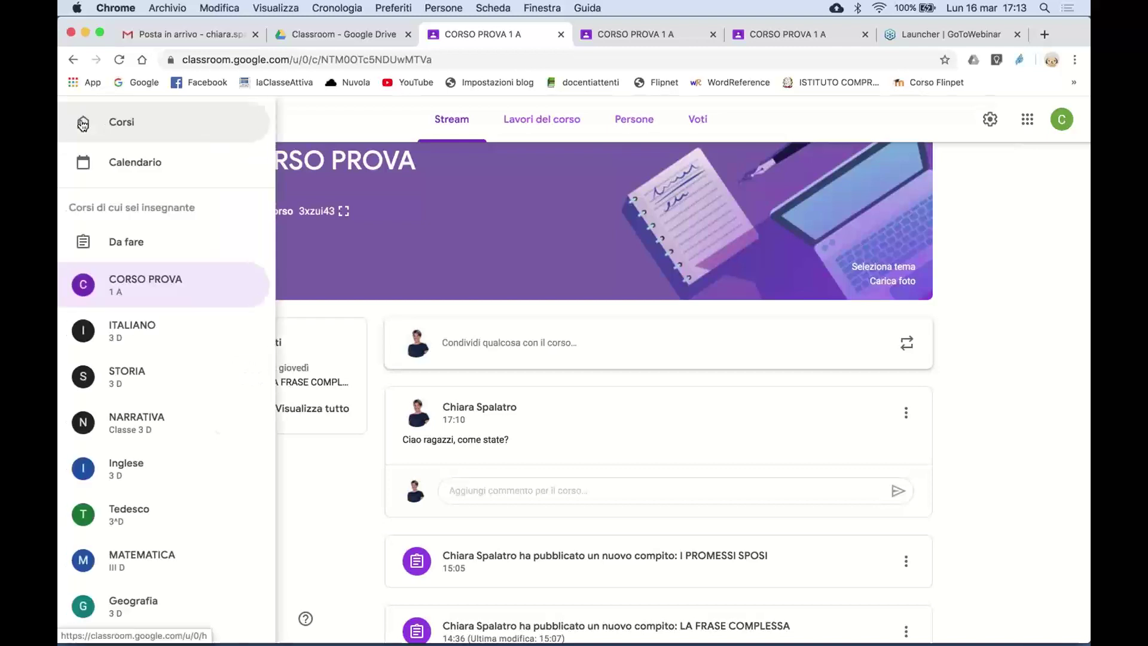
{"action": "left_click", "coordinate": [138, 124]}
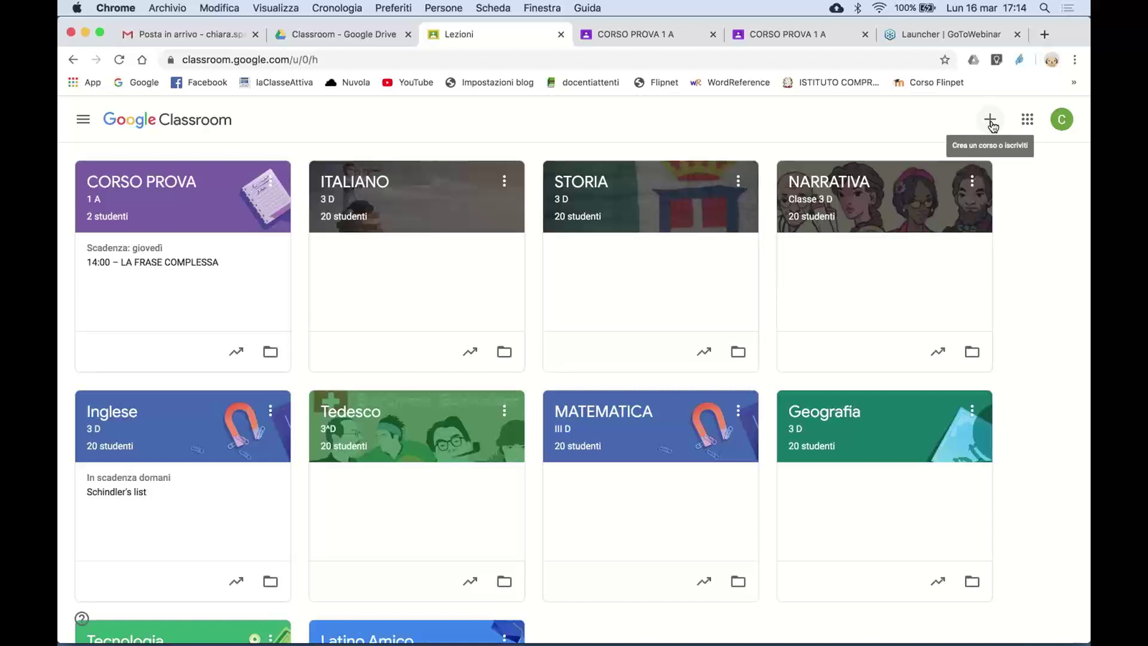
- Create a course named WEBINAR with section '2 G' and subject 'Scienze'
{"action": "left_click", "coordinate": [991, 122]}
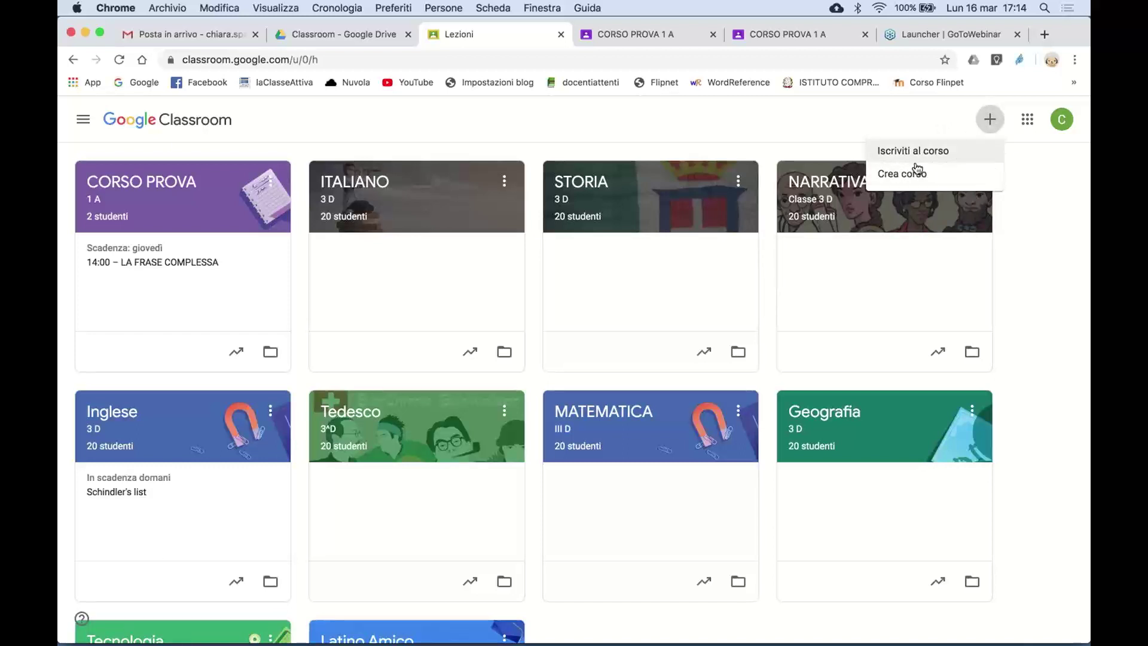
{"action": "left_click", "coordinate": [913, 179]}
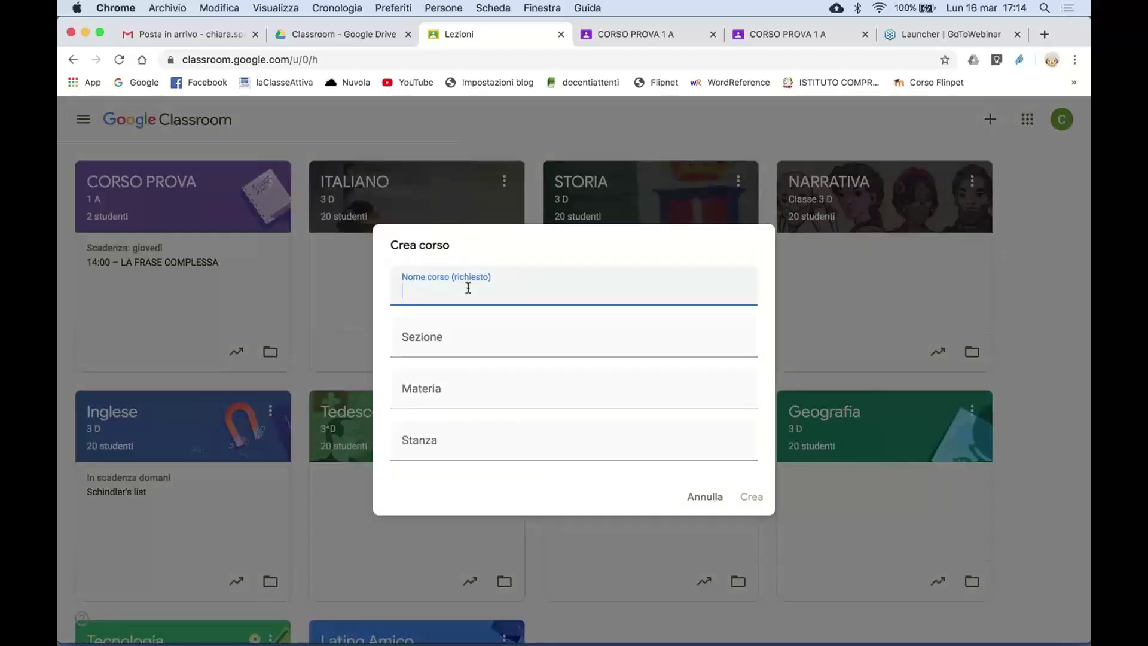
{"action": "type", "text": "WEBINAR"}
{"action": "left_click", "coordinate": [446, 342]}
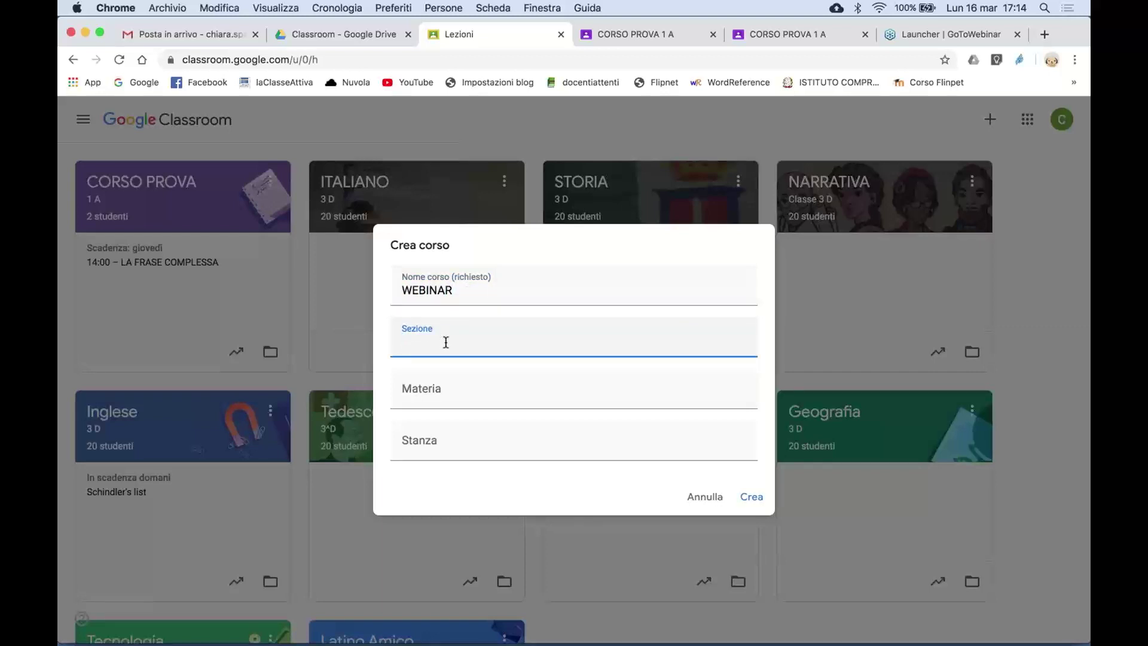
{"action": "left_click", "coordinate": [455, 292]}
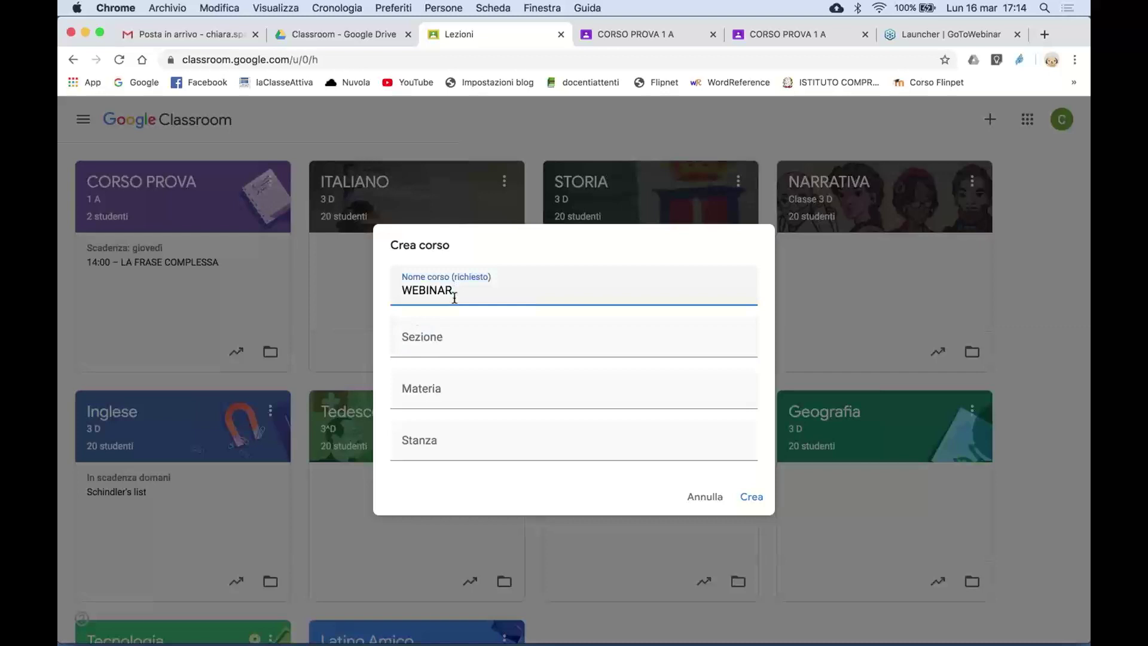
{"action": "left_click", "coordinate": [429, 343]}
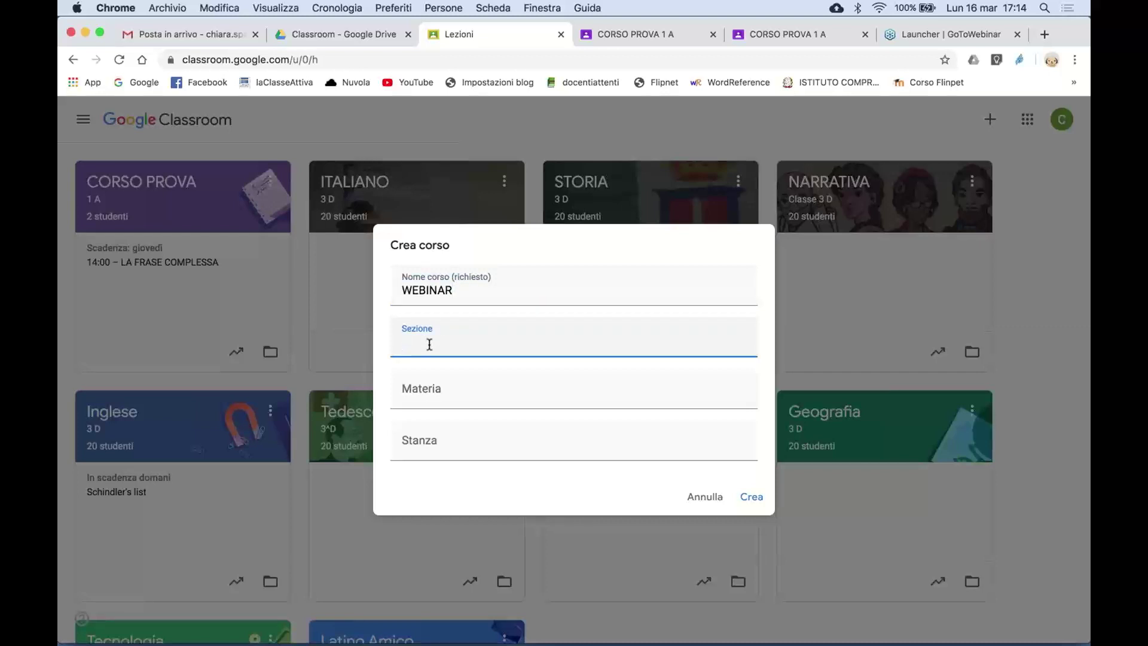
{"action": "type", "text": "2 G"}
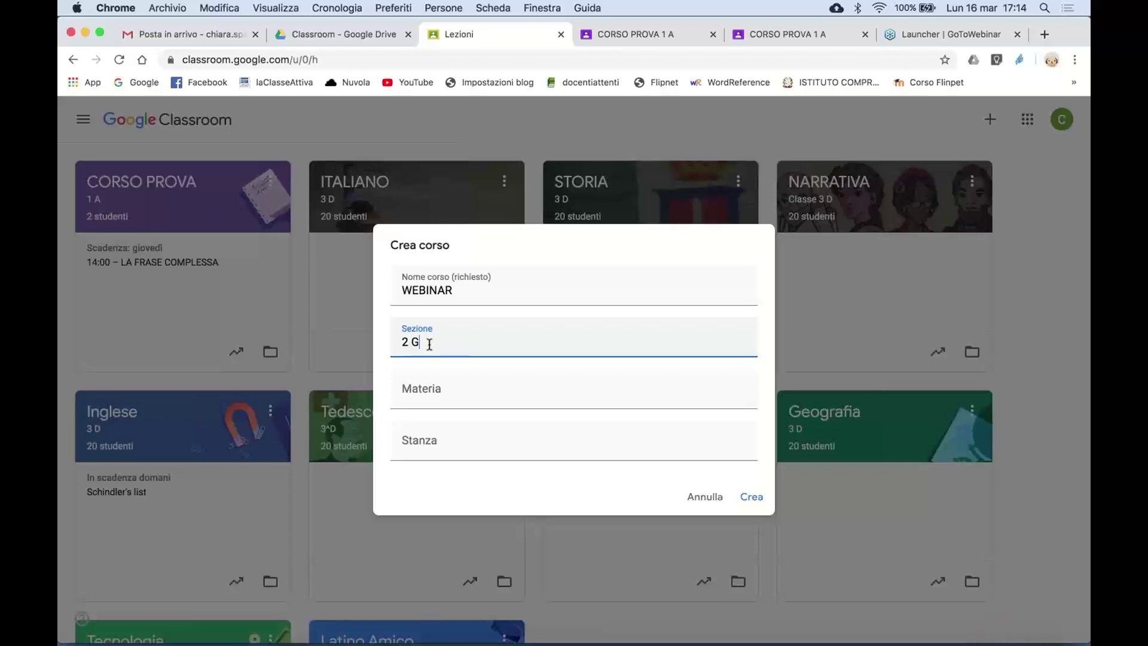
{"action": "left_click", "coordinate": [447, 395]}
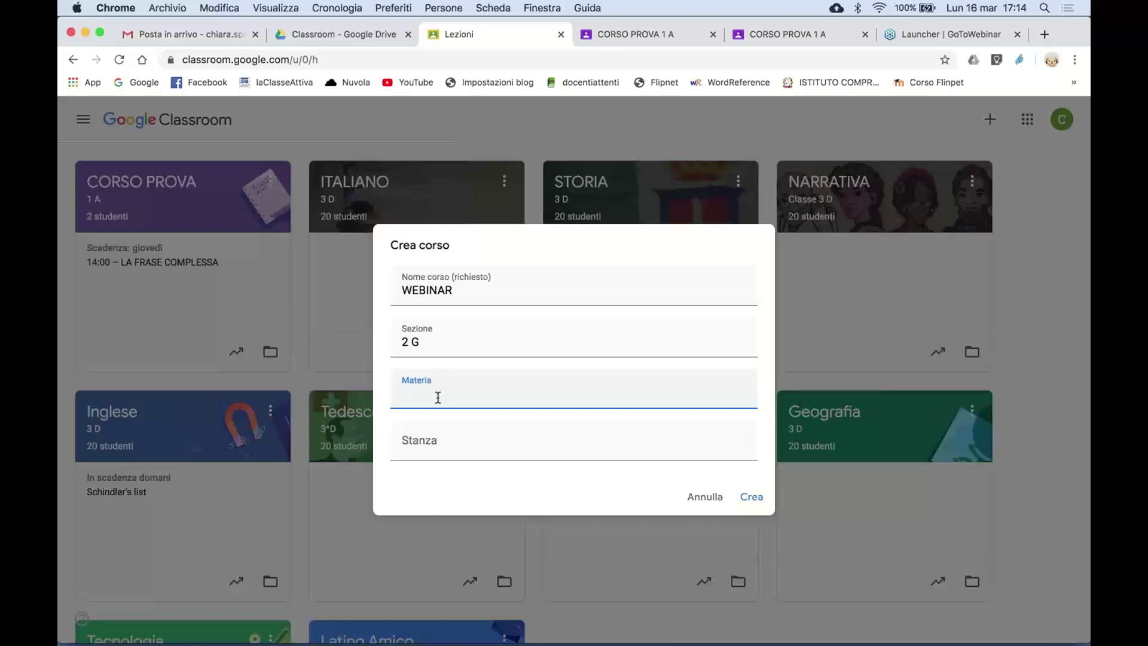
{"action": "type", "text": "Scienze"}
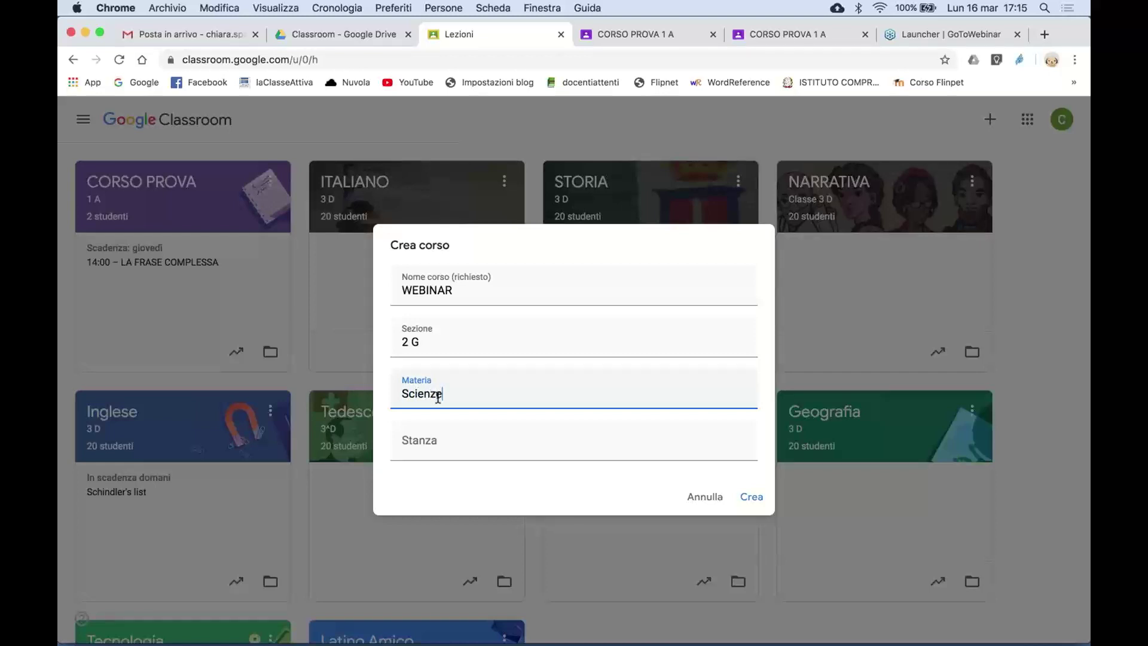
{"action": "left_click", "coordinate": [752, 497]}
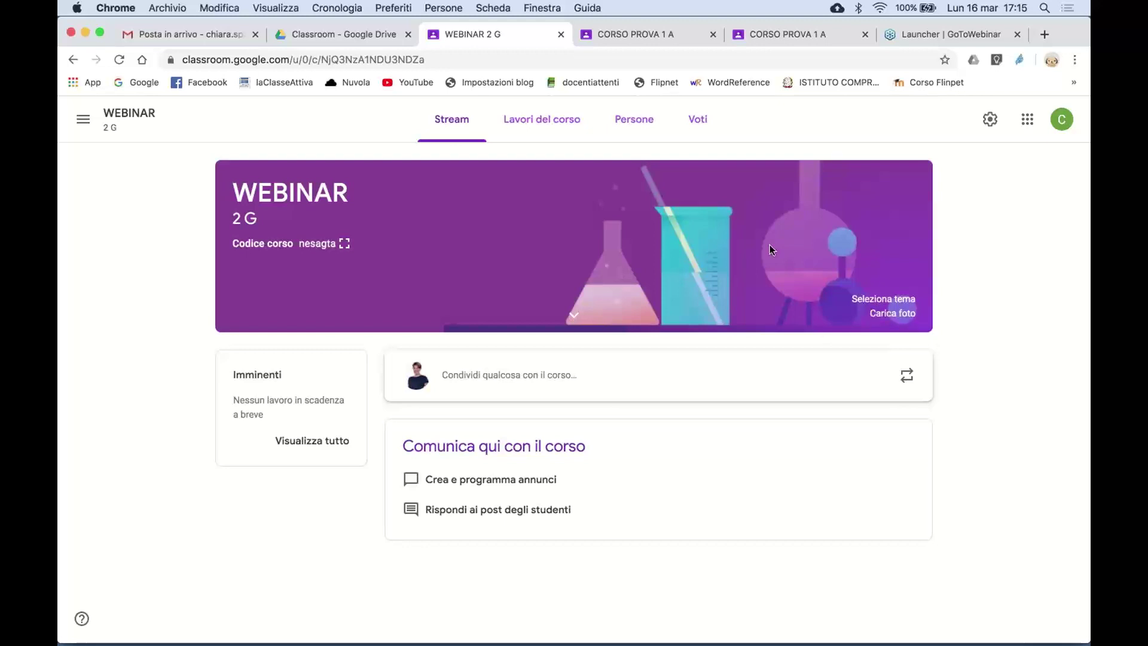
- Enlarge the new course's code, close it, and open the People list
{"action": "left_click", "coordinate": [344, 243]}
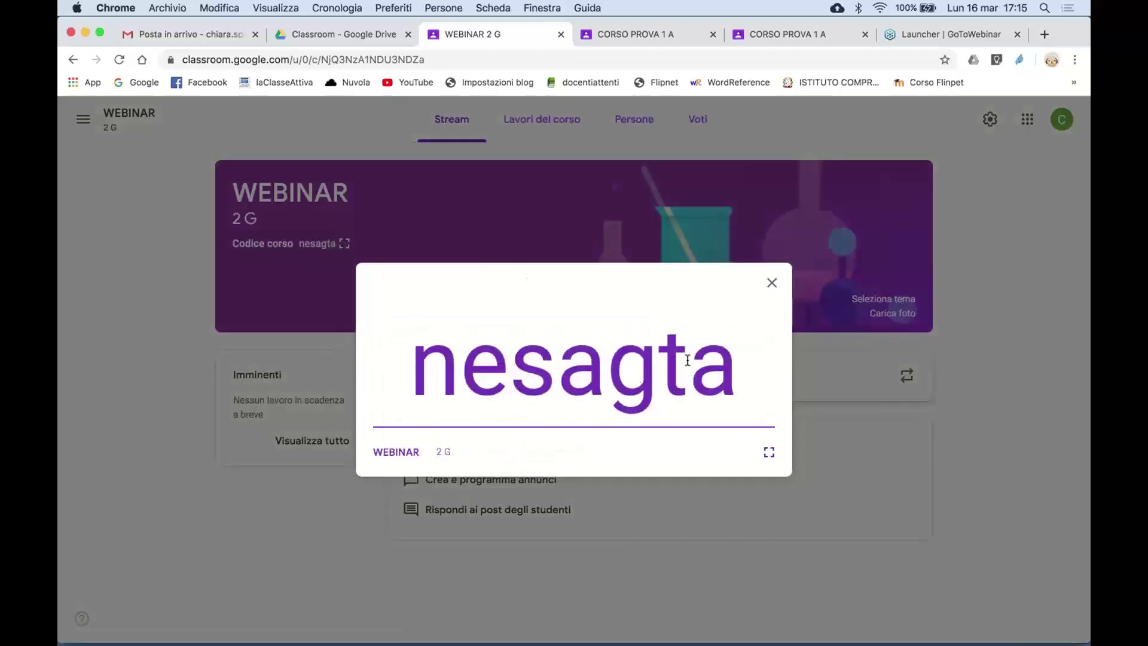
{"action": "left_click", "coordinate": [772, 283]}
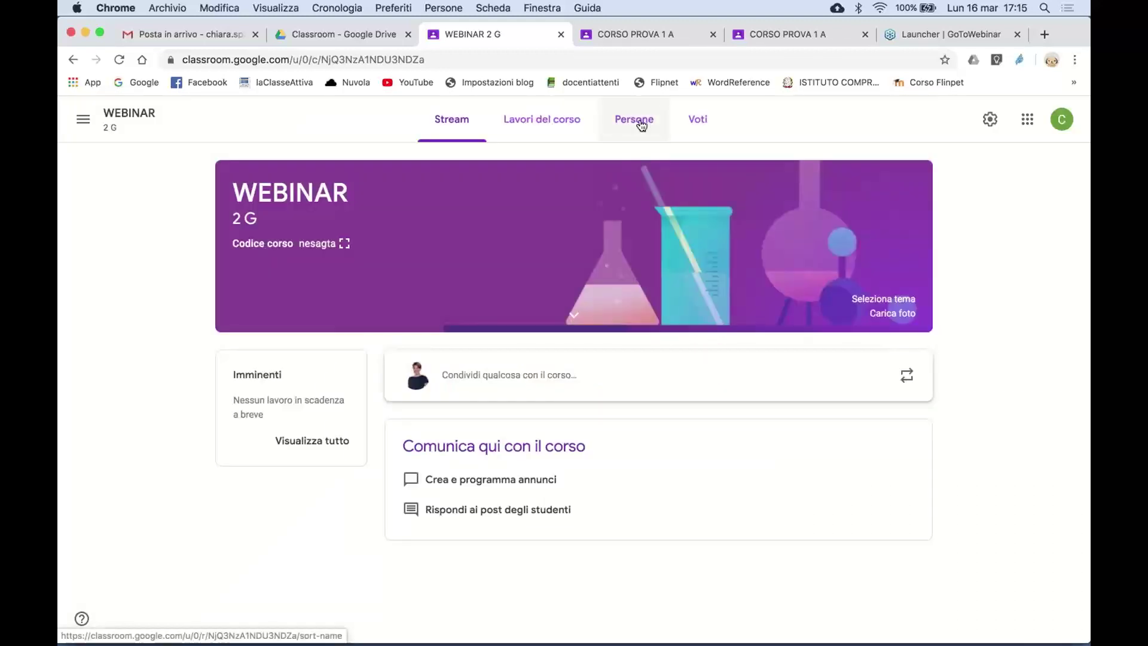
{"action": "left_click", "coordinate": [637, 120]}
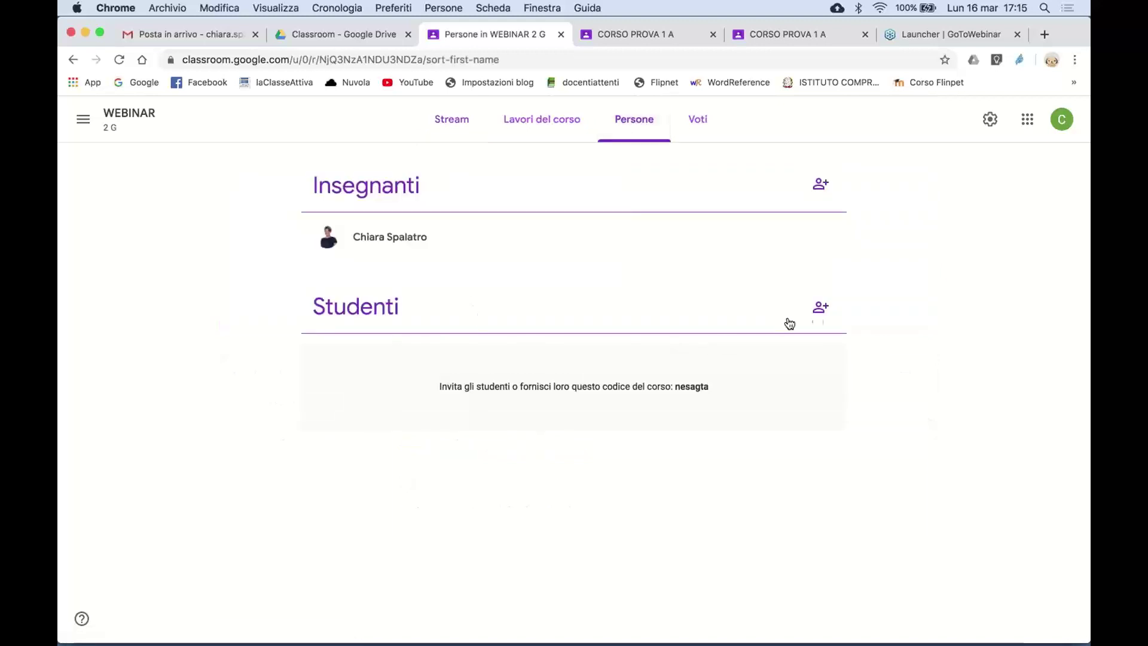
- Search for two students by name, add both suggestions, and send the WEBINAR invitations
{"action": "left_click", "coordinate": [816, 314]}
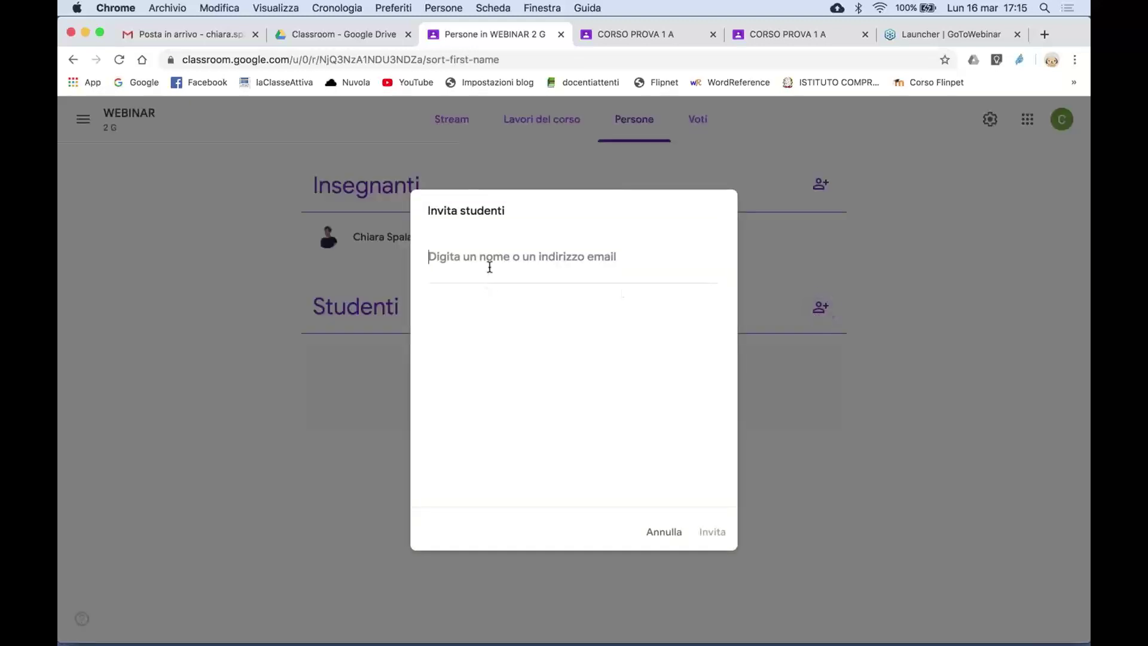
{"action": "type", "text": "peter"}
{"action": "left_click", "coordinate": [500, 335]}
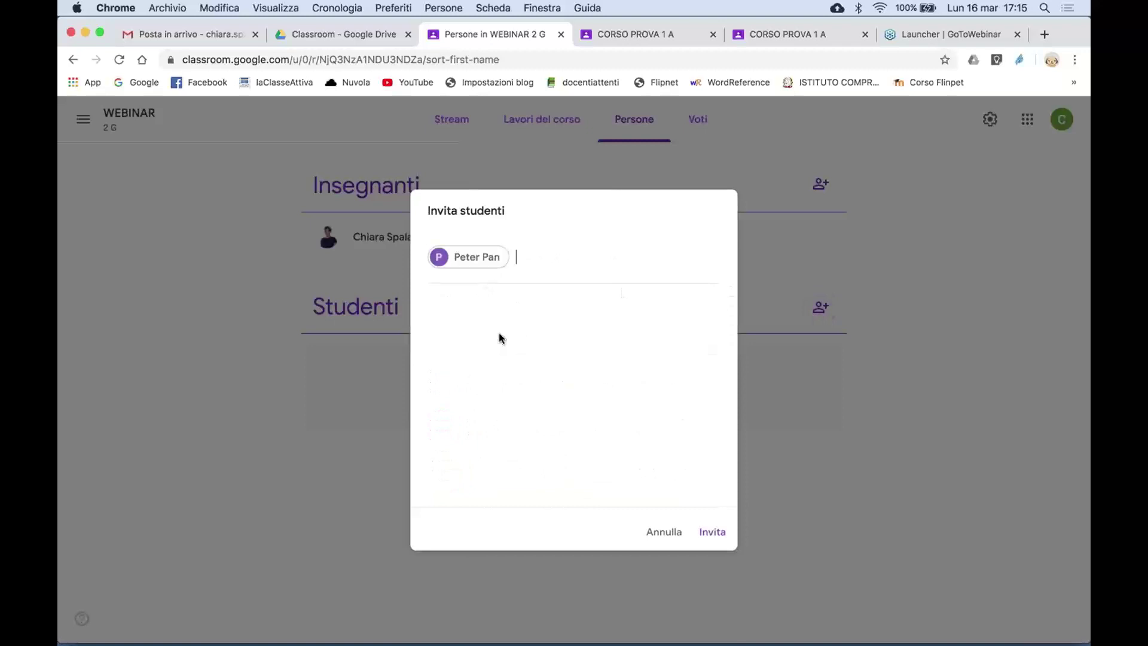
{"action": "type", "text": "fata"}
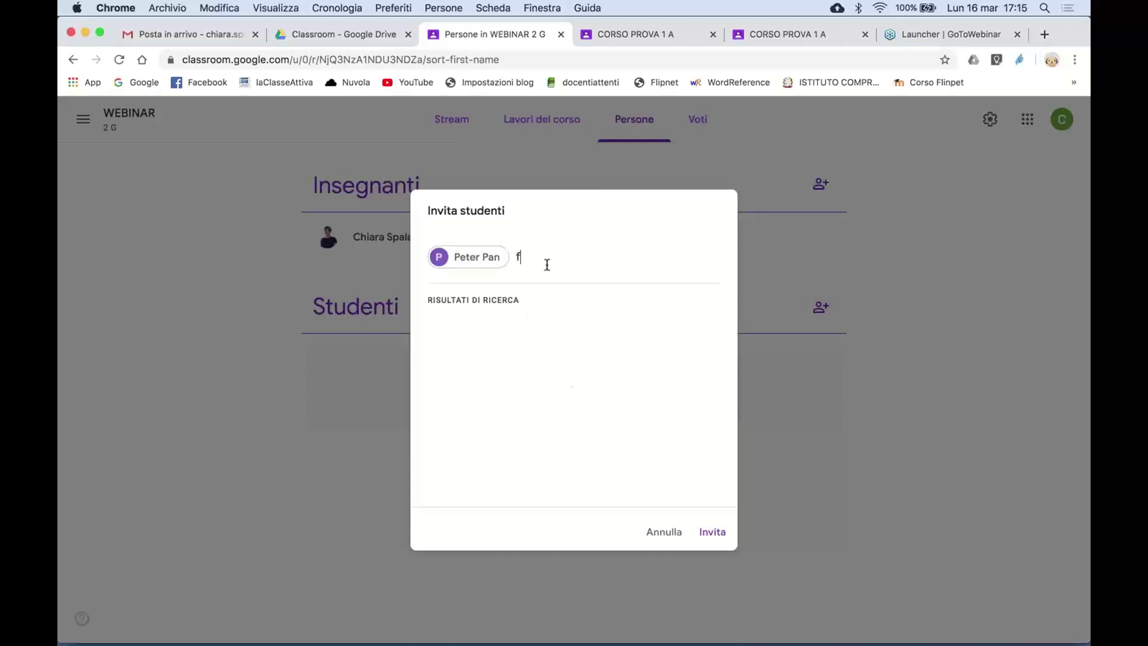
{"action": "left_click", "coordinate": [515, 327]}
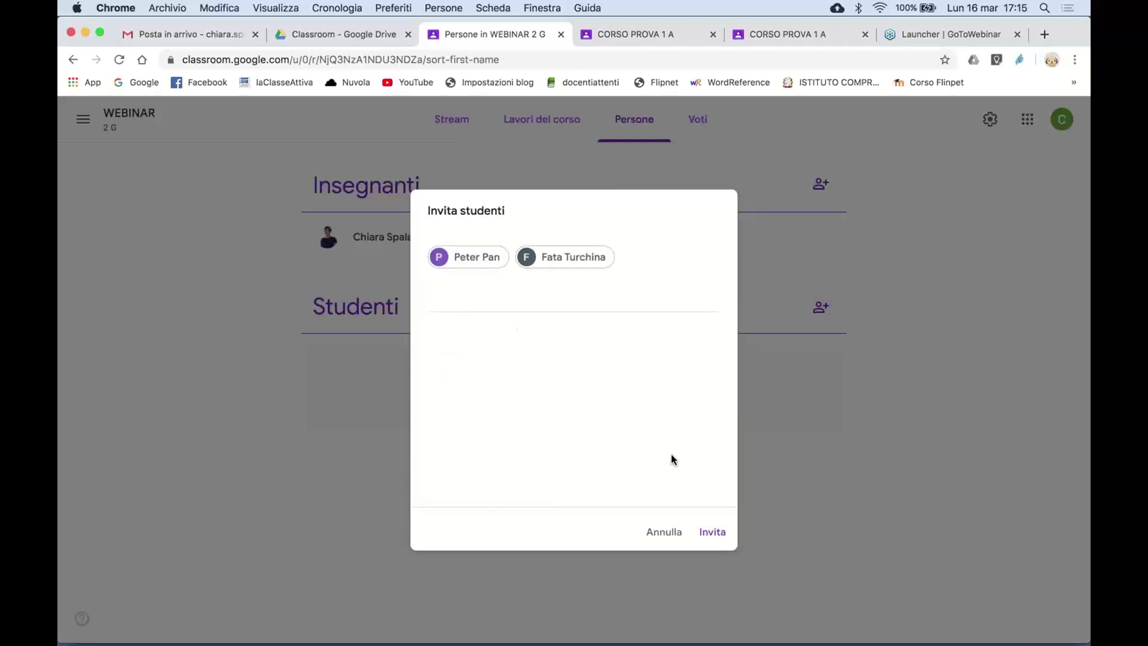
{"action": "left_click", "coordinate": [713, 532]}
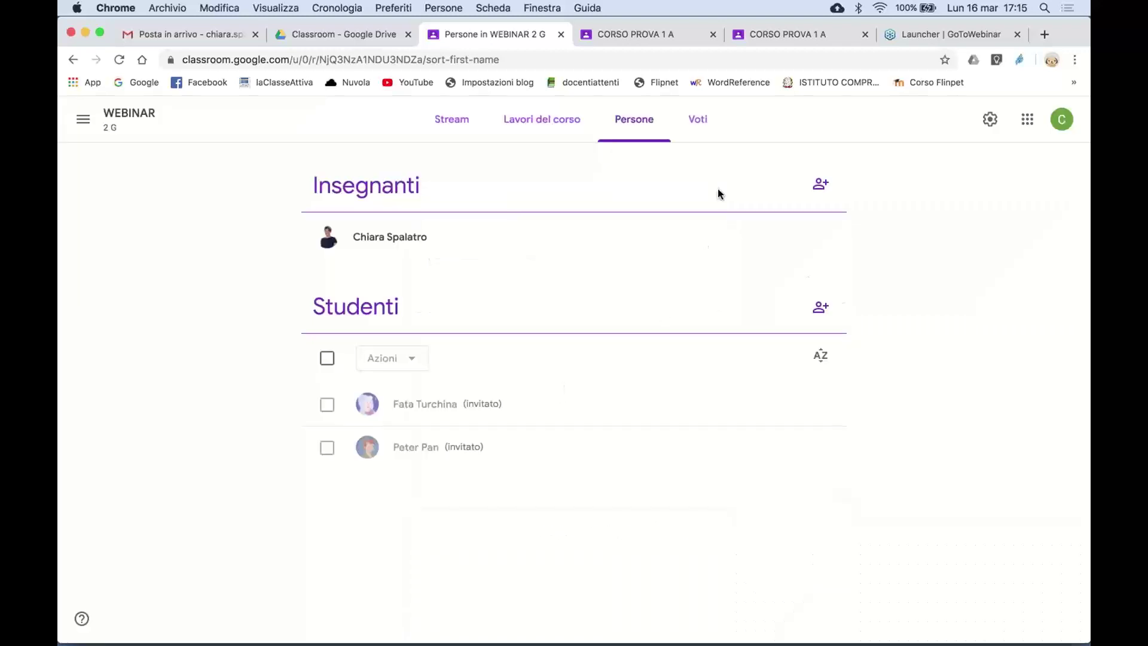
- In the second student's tab, join the WEBINAR class from the Corsi page
{"action": "left_click", "coordinate": [638, 36]}
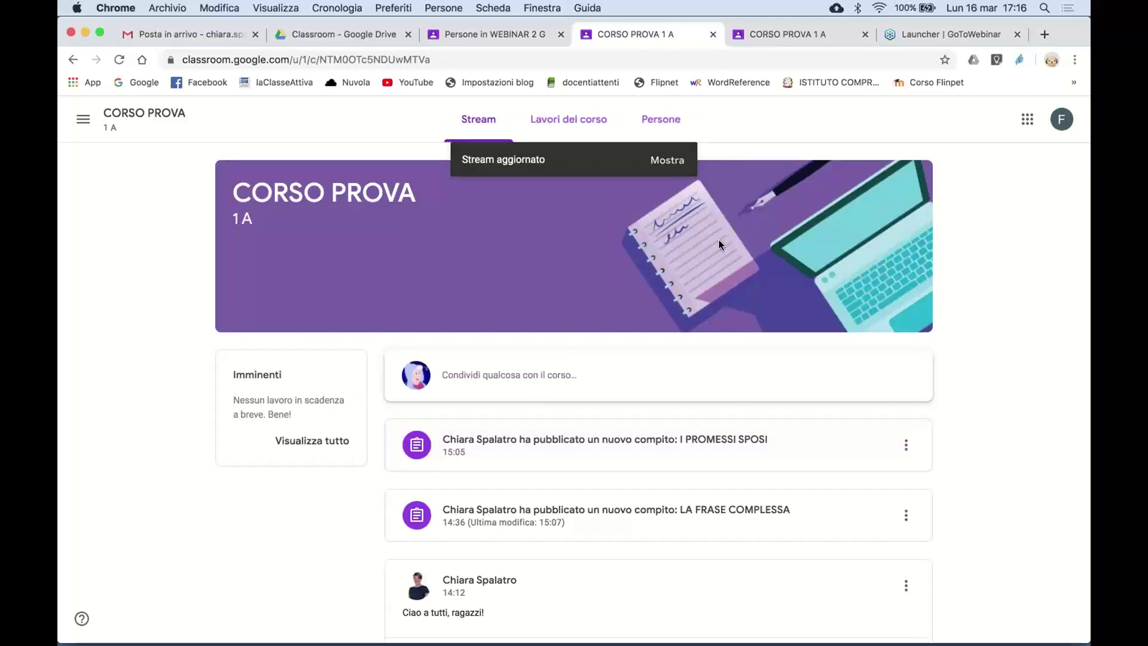
{"action": "left_click", "coordinate": [799, 36]}
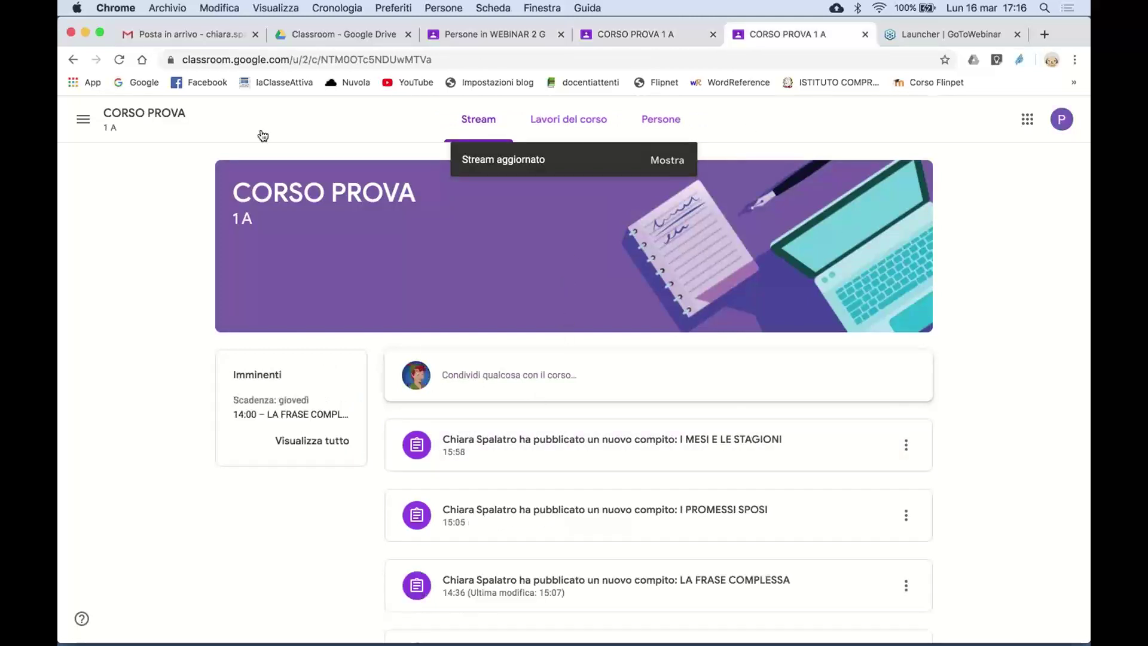
{"action": "left_click", "coordinate": [83, 122]}
{"action": "left_click", "coordinate": [115, 120]}
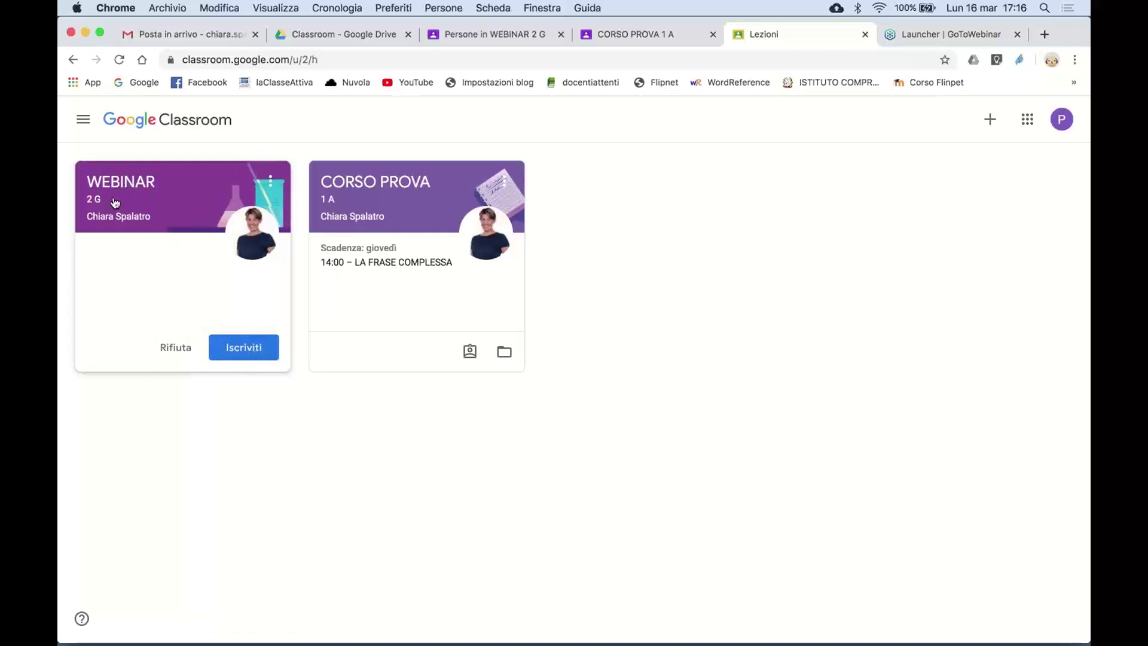
{"action": "left_click", "coordinate": [237, 351]}
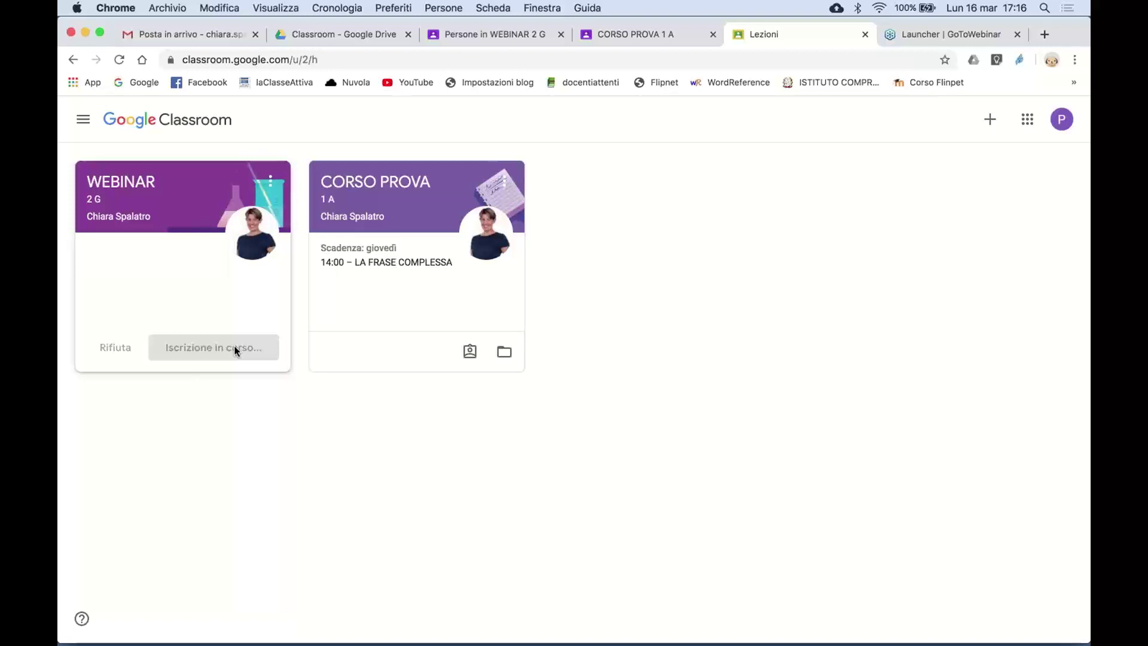
- Join and open WEBINAR as the first student, then return to the teacher's People list
{"action": "left_click", "coordinate": [653, 34]}
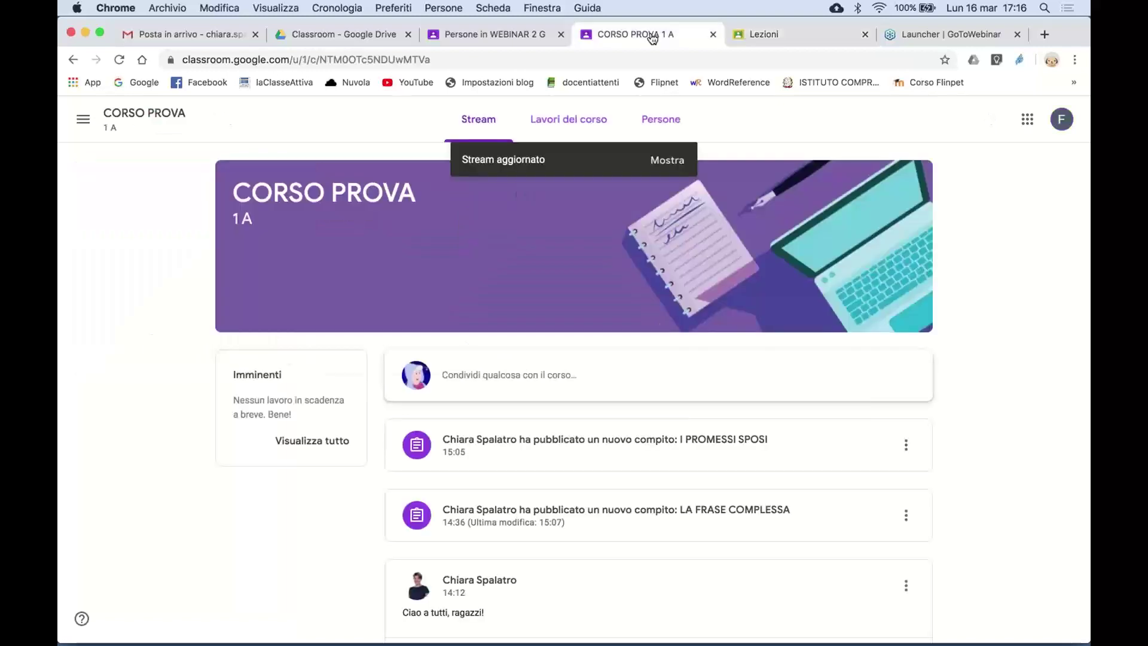
{"action": "left_click", "coordinate": [83, 119]}
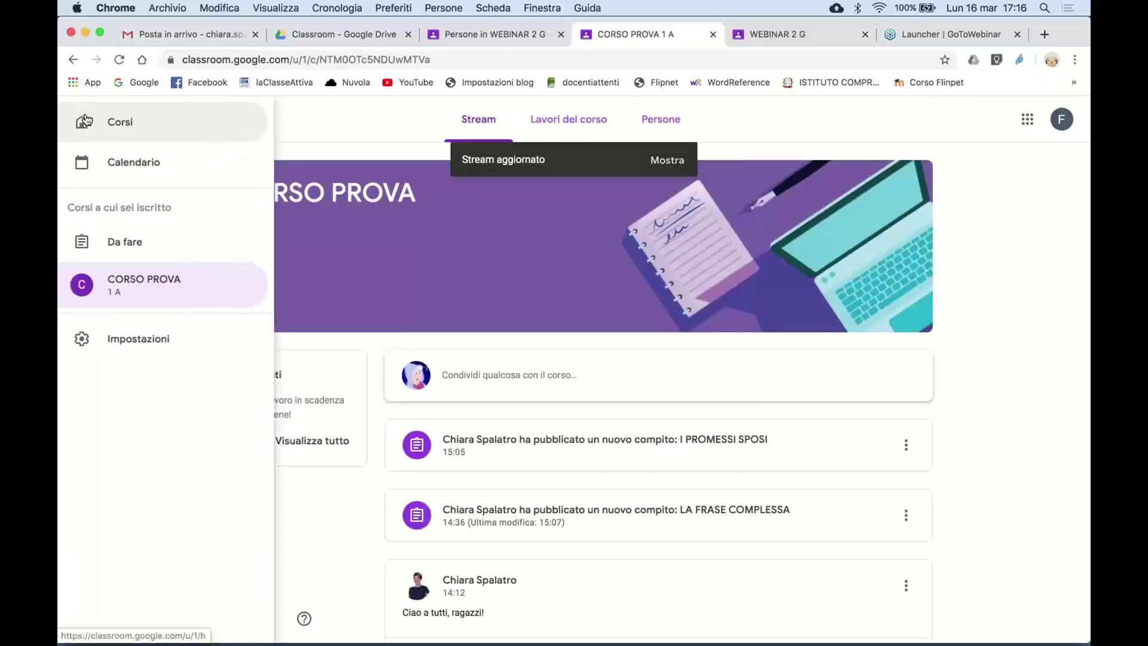
{"action": "left_click", "coordinate": [135, 123]}
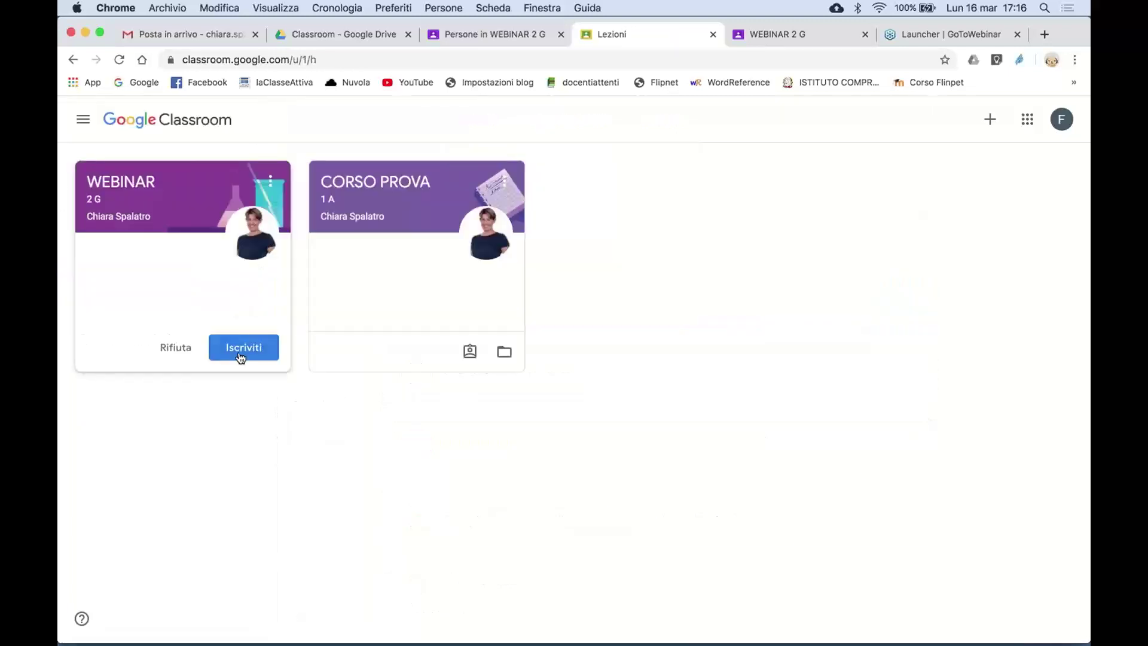
{"action": "left_click", "coordinate": [243, 353]}
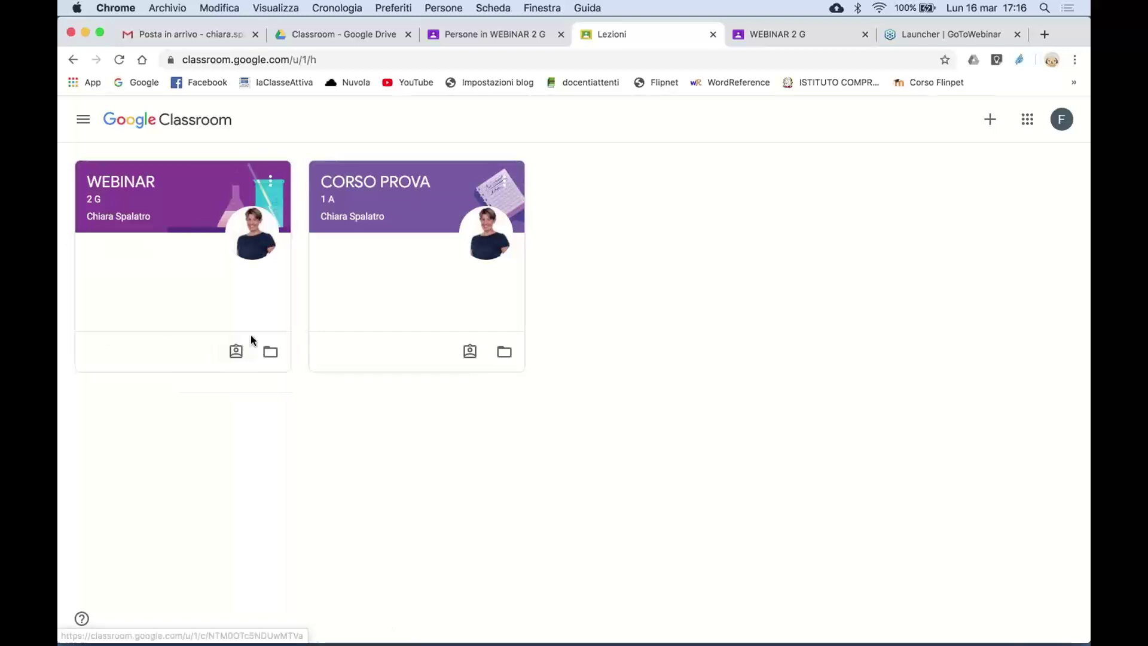
{"action": "left_click", "coordinate": [250, 335]}
{"action": "left_click", "coordinate": [516, 34]}
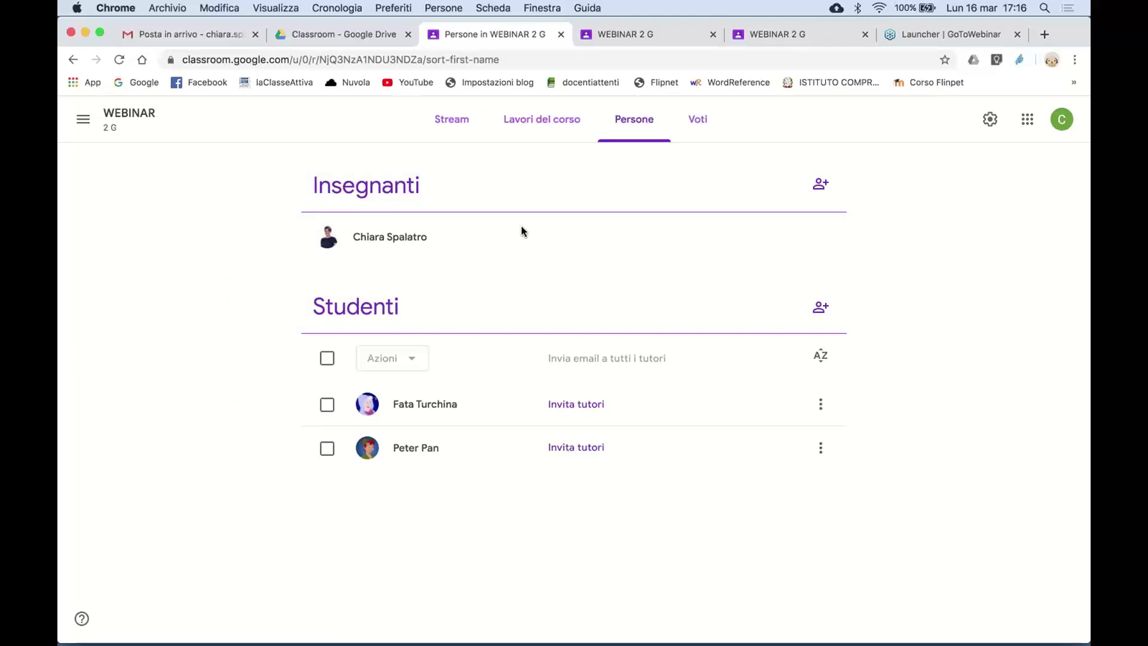
- From the WEBINAR stream, switch to CORSO PROVA via the course menu and open its People list
{"action": "left_click", "coordinate": [460, 122]}
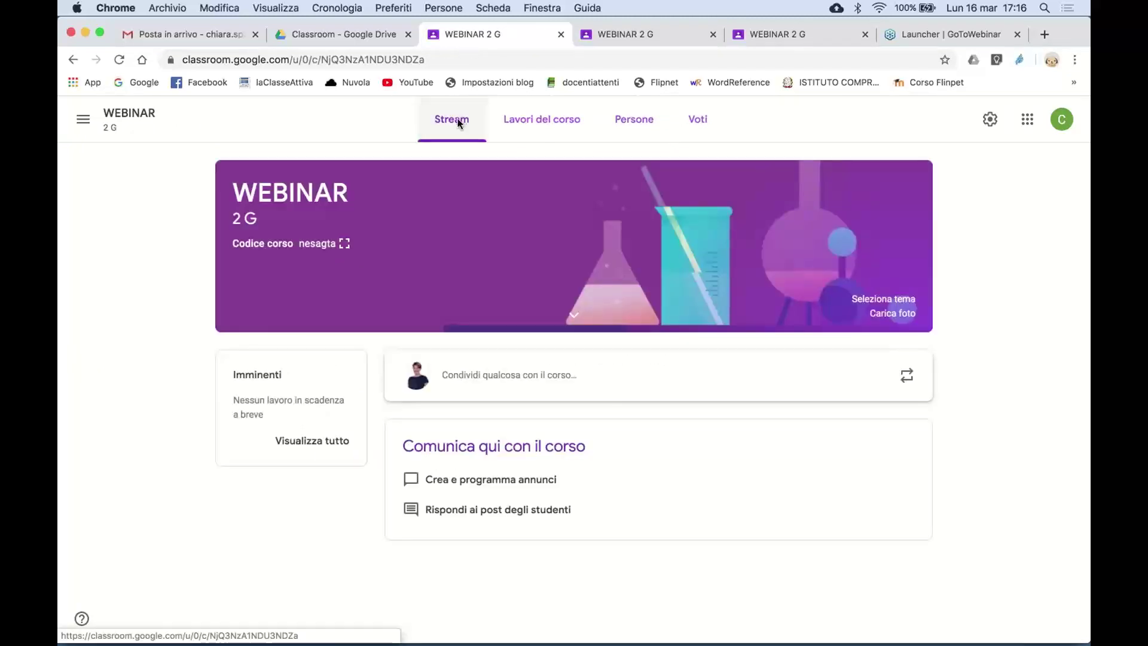
{"action": "left_click", "coordinate": [83, 122]}
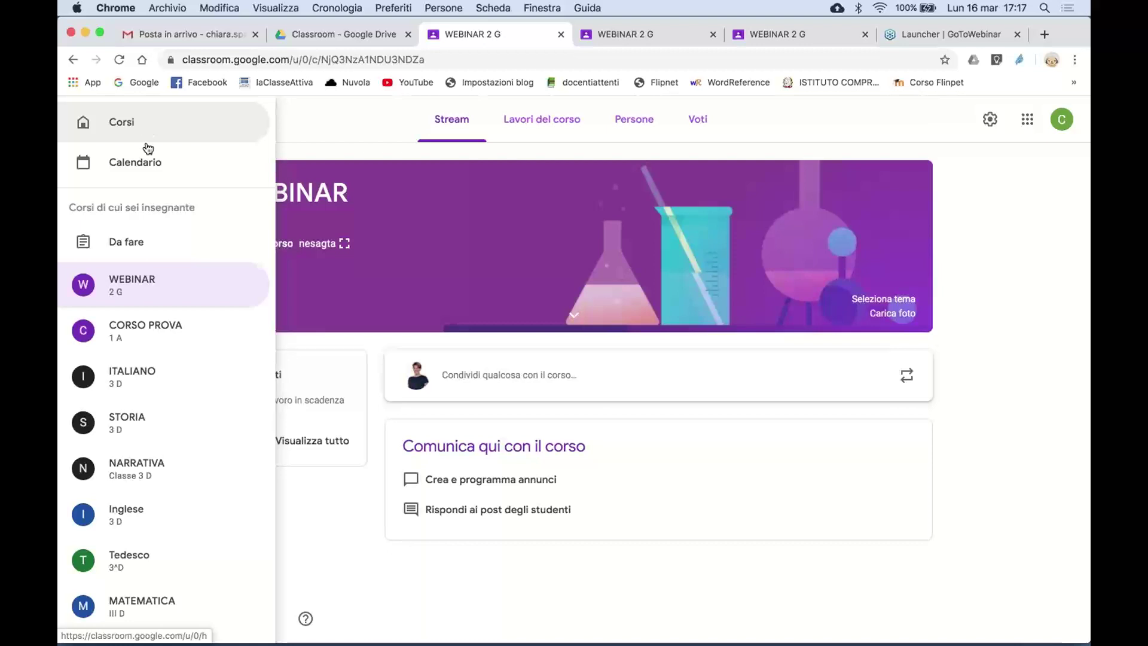
{"action": "left_click", "coordinate": [289, 131]}
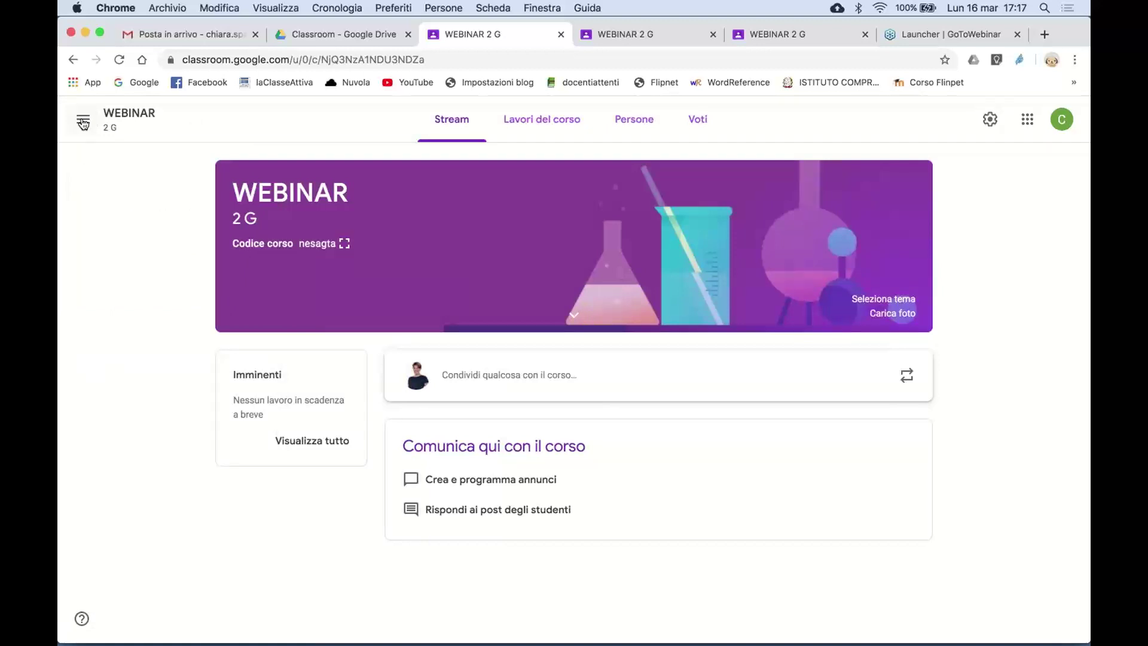
{"action": "left_click", "coordinate": [83, 123]}
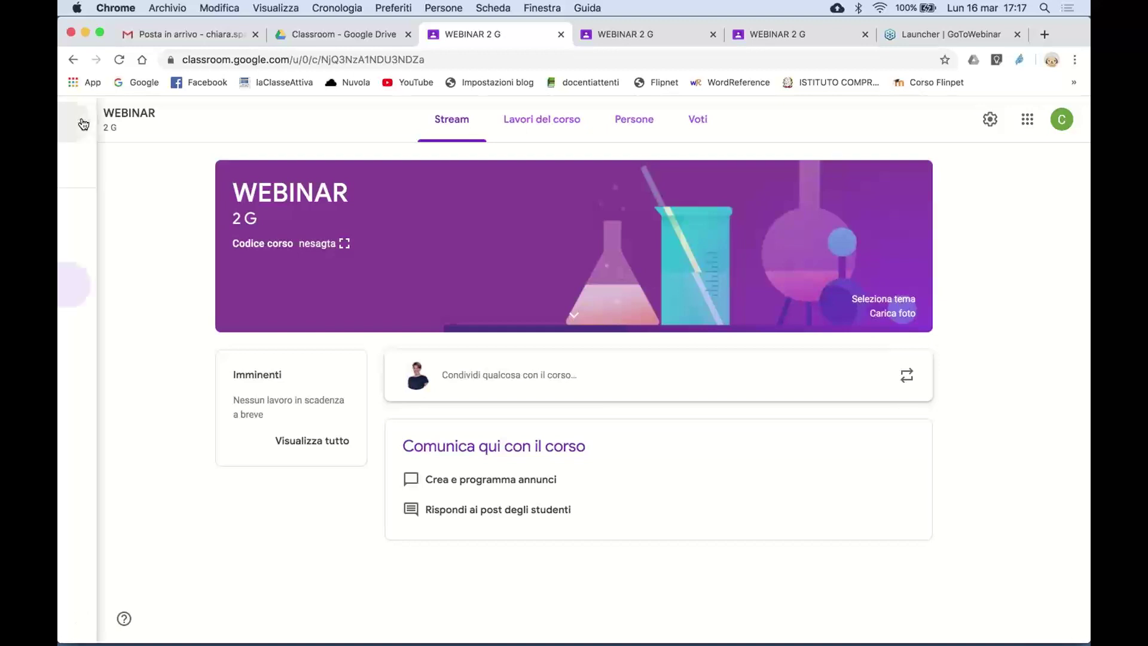
{"action": "left_click", "coordinate": [120, 252]}
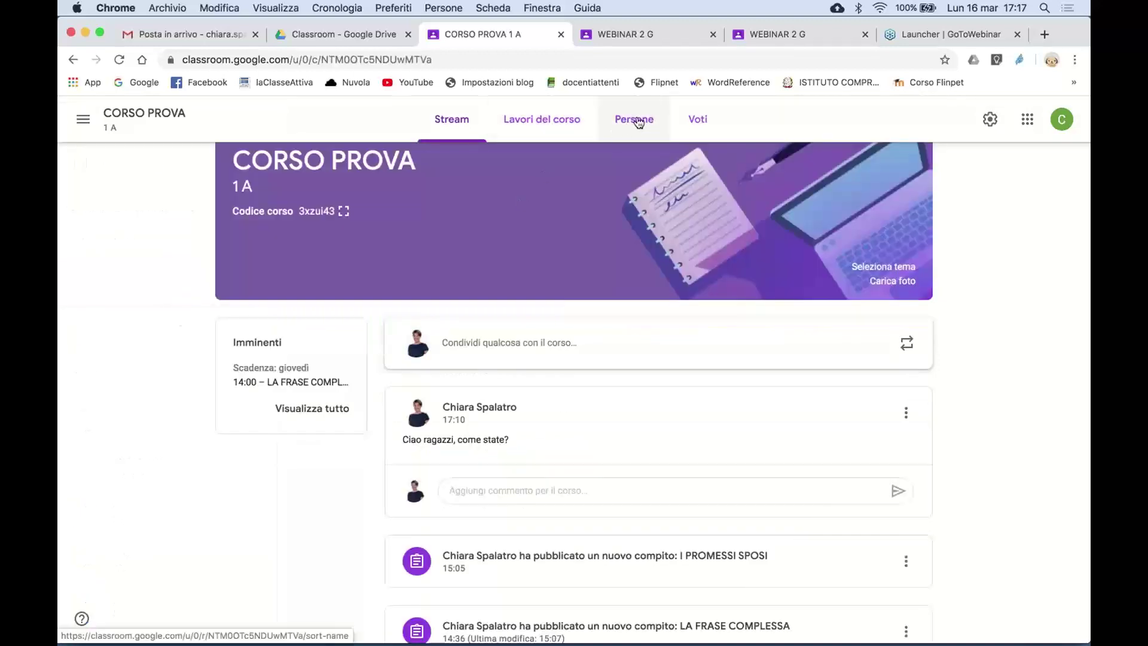
{"action": "left_click", "coordinate": [639, 123]}
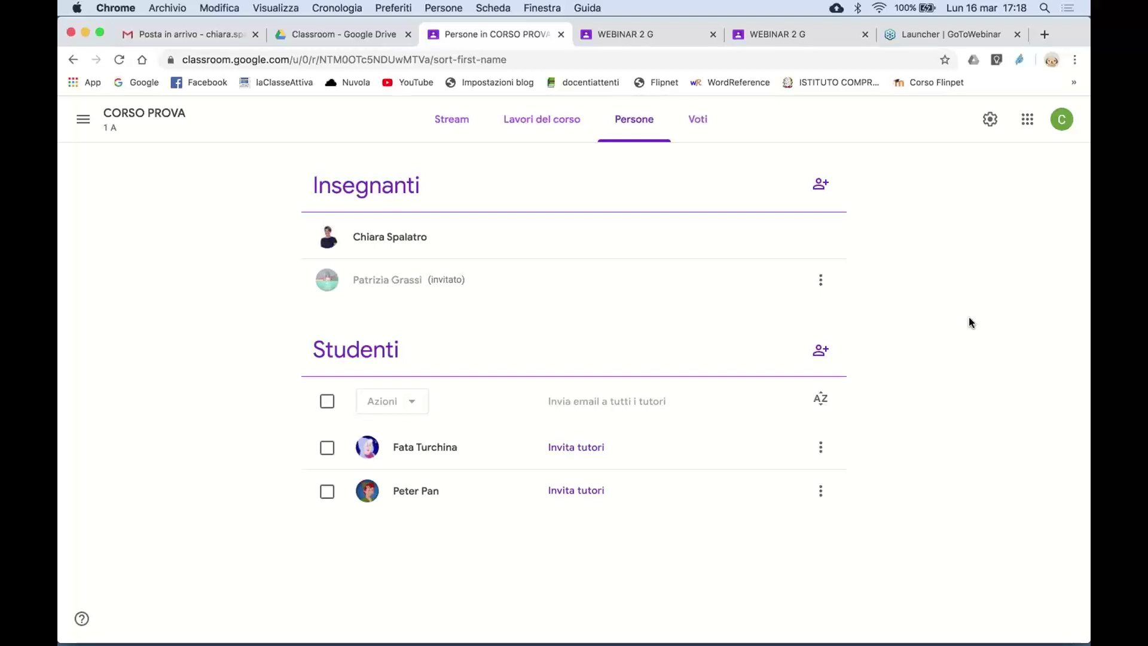
- Open the Latino Amico course from the side course list
{"action": "left_click", "coordinate": [82, 122]}
{"action": "scroll", "coordinate": [159, 512], "scroll_direction": "down", "scroll_amount": 5}
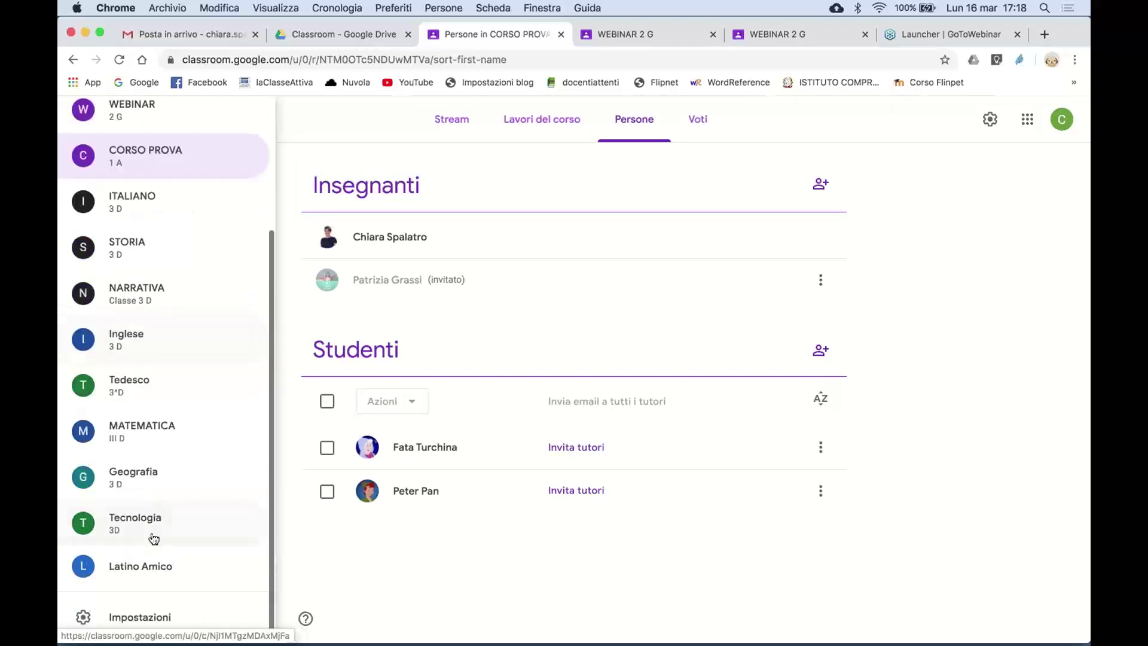
{"action": "left_click", "coordinate": [160, 570]}
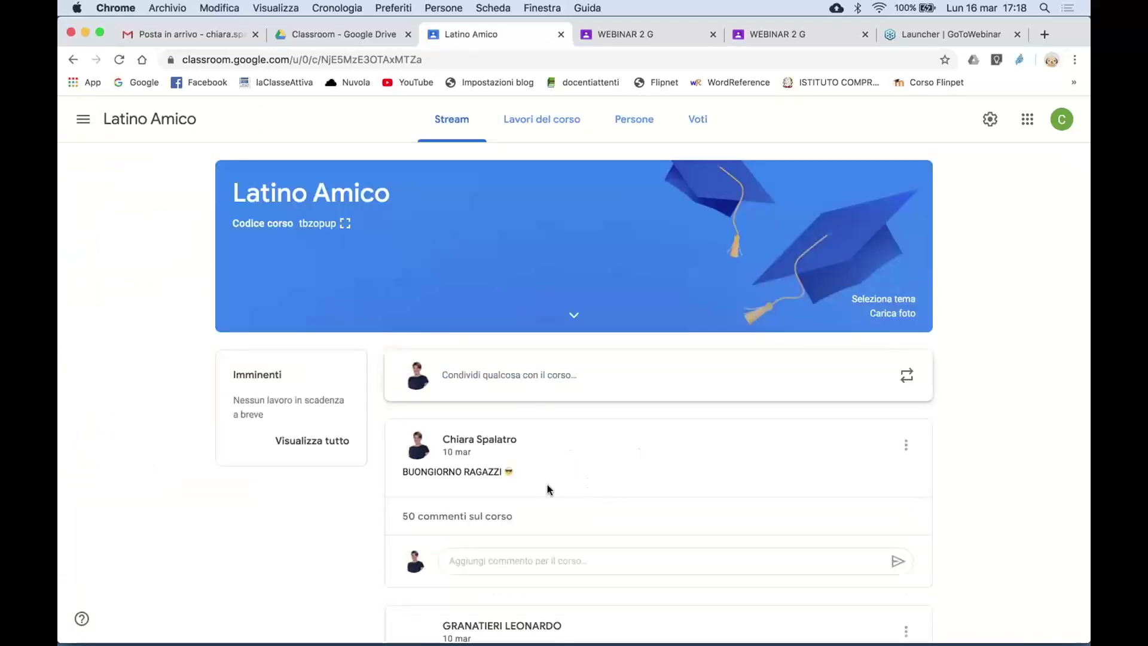
{"action": "scroll", "coordinate": [547, 487], "scroll_direction": "down", "scroll_amount": 8}
{"action": "scroll", "coordinate": [547, 488], "scroll_direction": "up", "scroll_amount": 10}
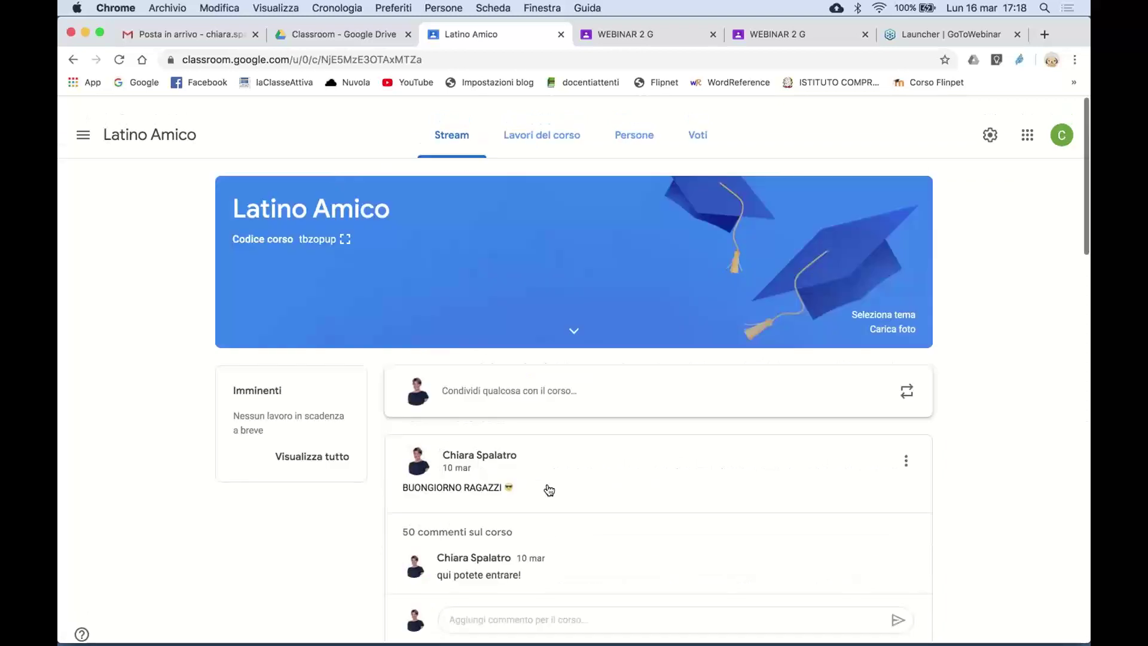
- Go to the all-courses overview and open the CORSO PROVA stream
{"action": "left_click", "coordinate": [83, 120]}
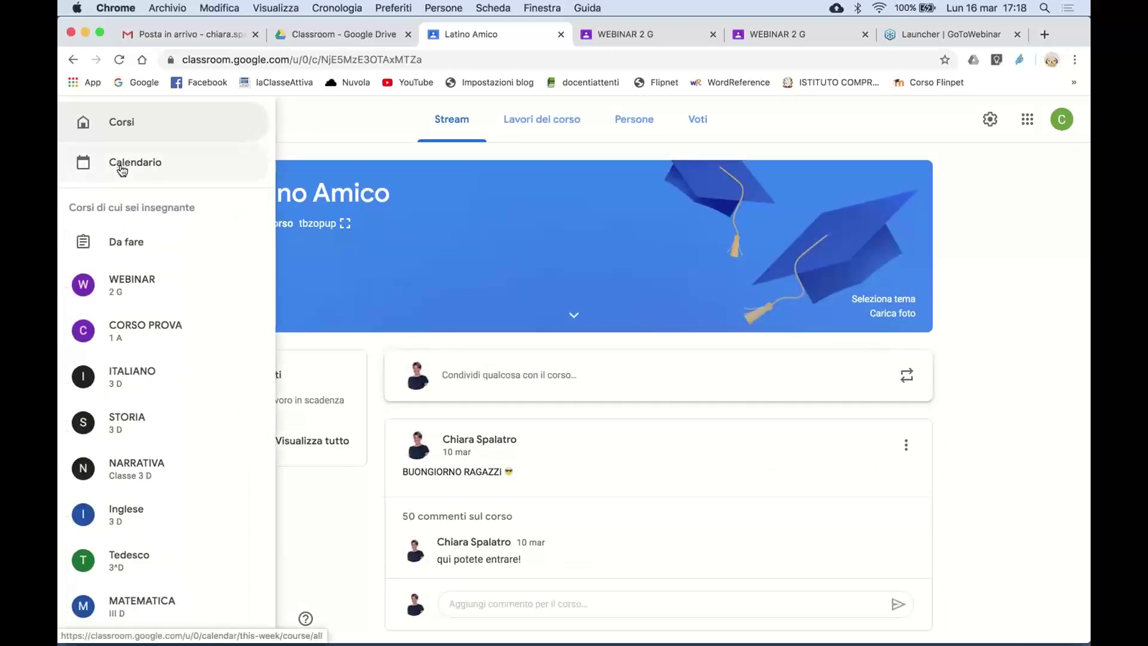
{"action": "left_click", "coordinate": [156, 128]}
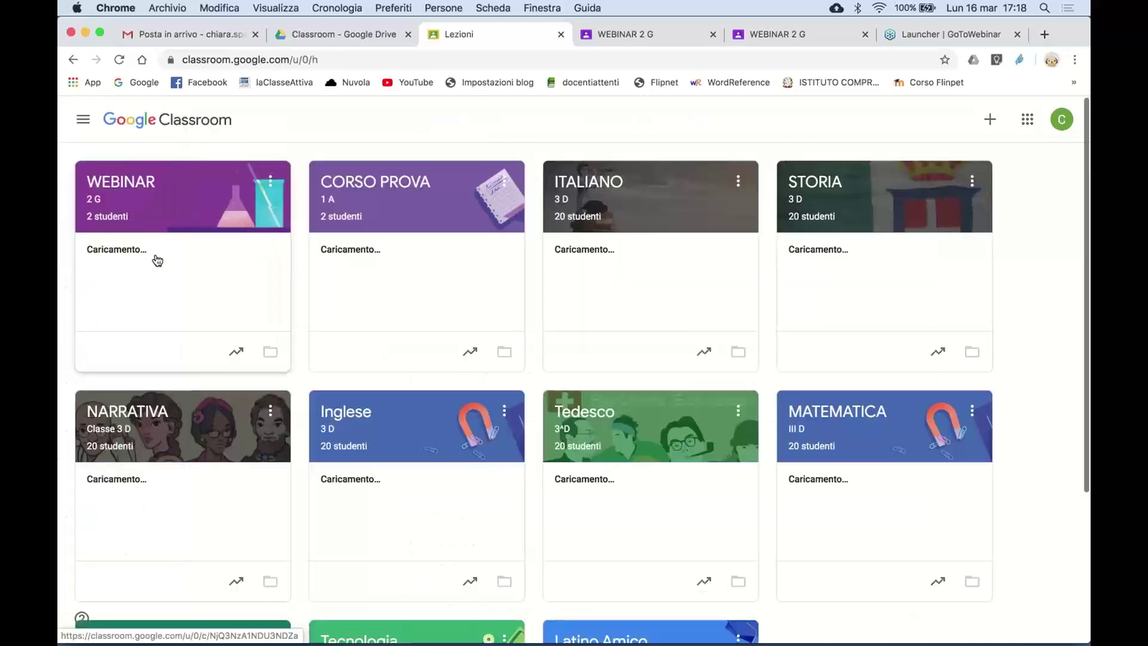
{"action": "left_click", "coordinate": [400, 176]}
{"action": "scroll", "coordinate": [590, 488], "scroll_direction": "down", "scroll_amount": 5}
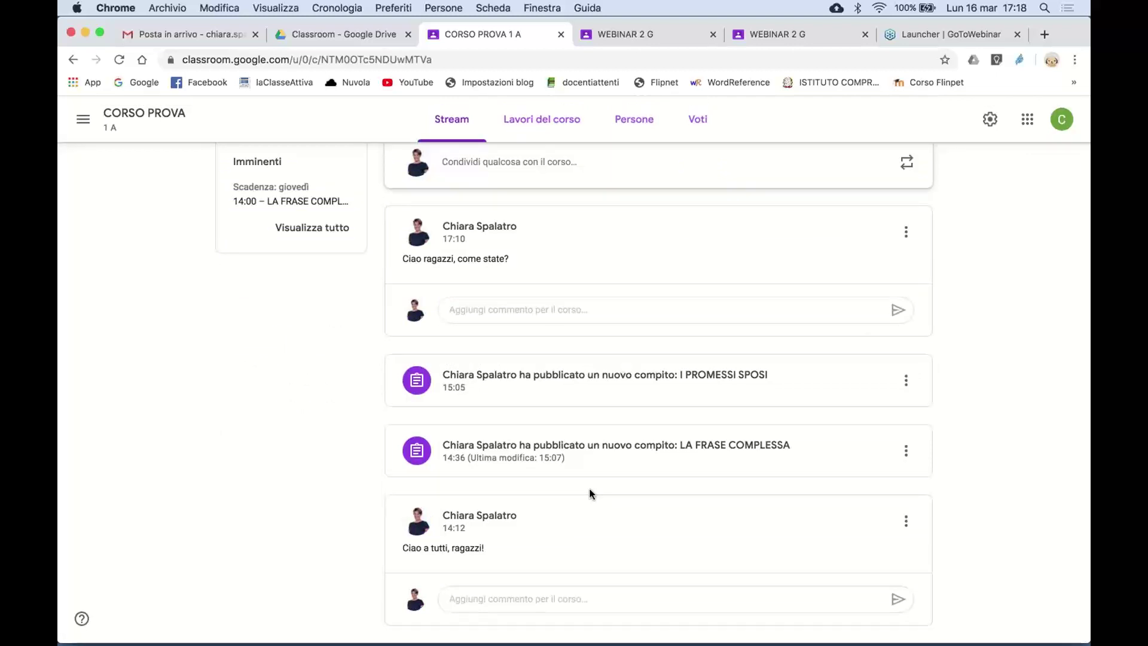
- Switch both student tabs from WEBINAR 2 G to CORSO PROVA, then return to the teacher's tab
{"action": "left_click", "coordinate": [660, 41]}
{"action": "left_click", "coordinate": [83, 119]}
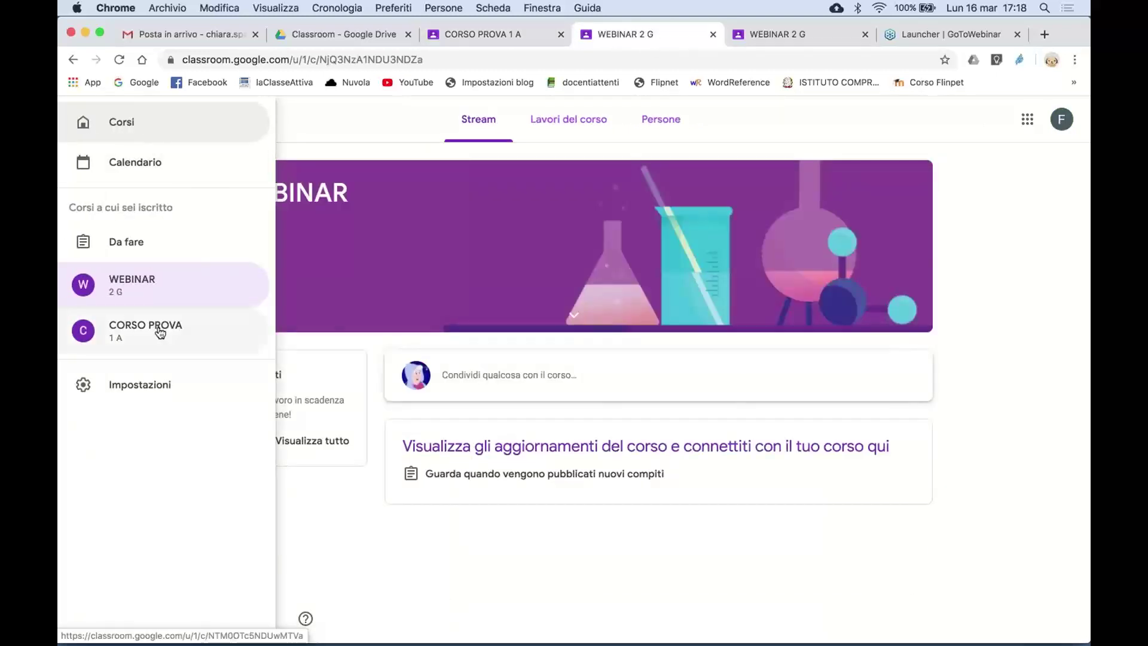
{"action": "left_click", "coordinate": [160, 330]}
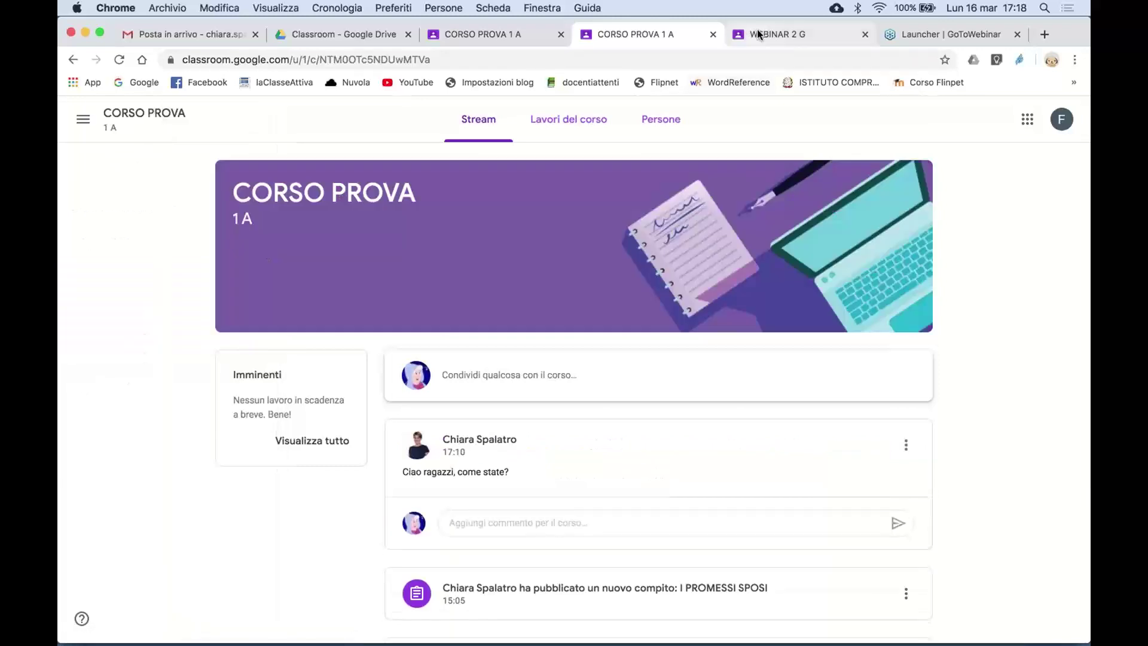
{"action": "left_click", "coordinate": [757, 31]}
{"action": "left_click", "coordinate": [83, 123]}
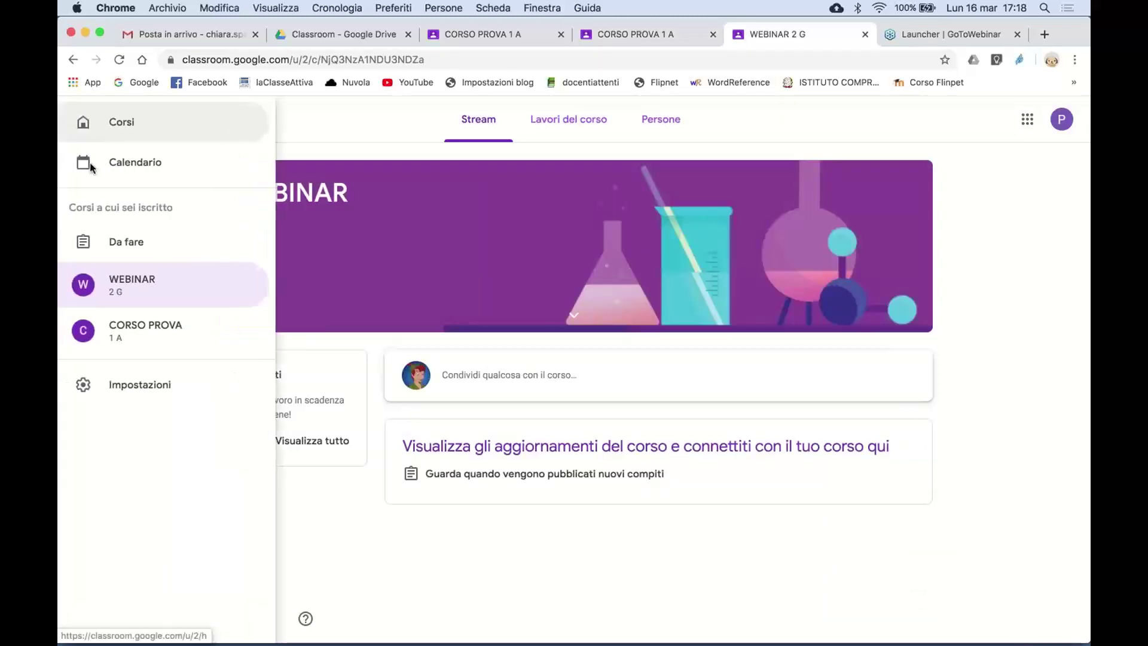
{"action": "left_click", "coordinate": [135, 330]}
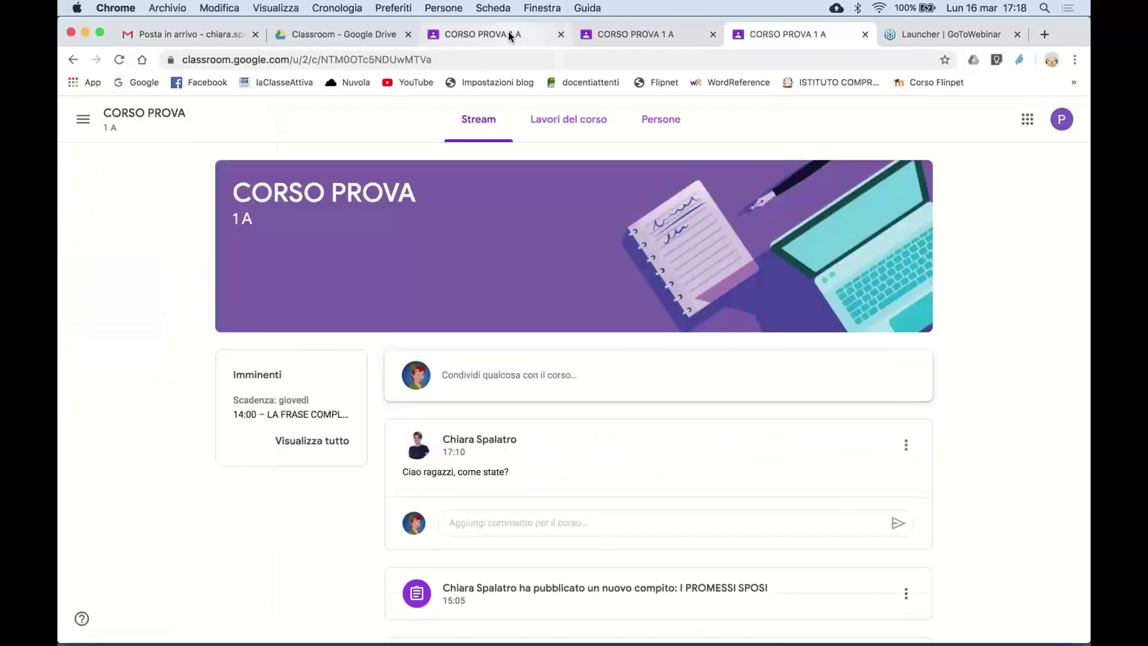
{"action": "left_click", "coordinate": [509, 34]}
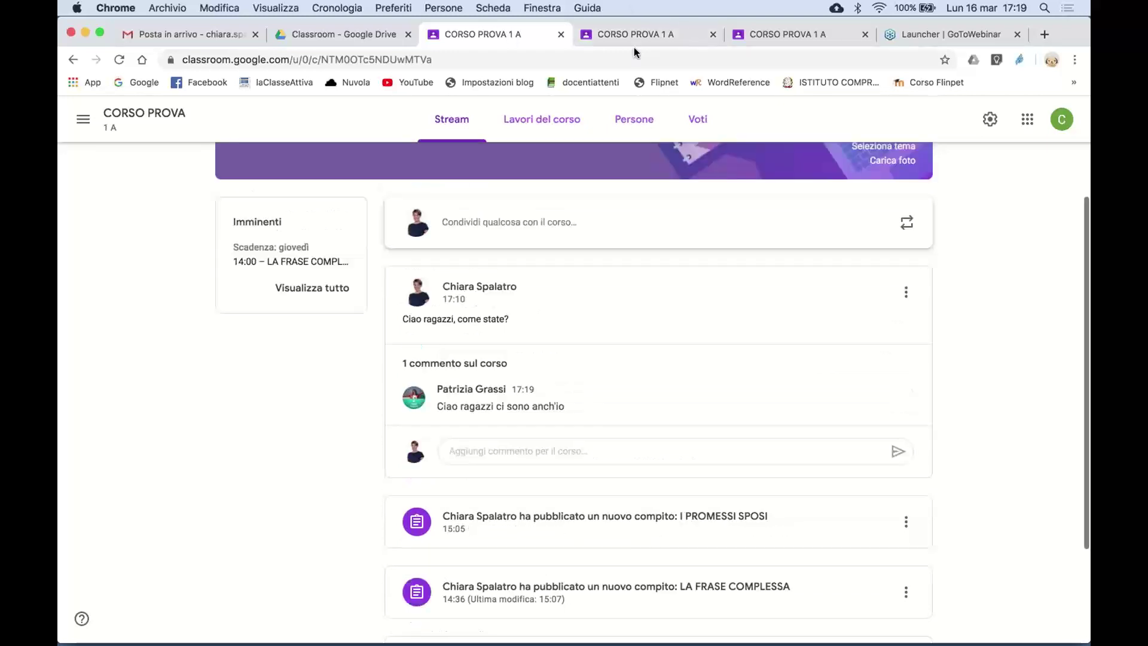
- Read the new comment on the Stream, then go to the CORSO PROVA Lavori del corso page
{"action": "scroll", "coordinate": [573, 440], "scroll_direction": "down", "scroll_amount": 4}
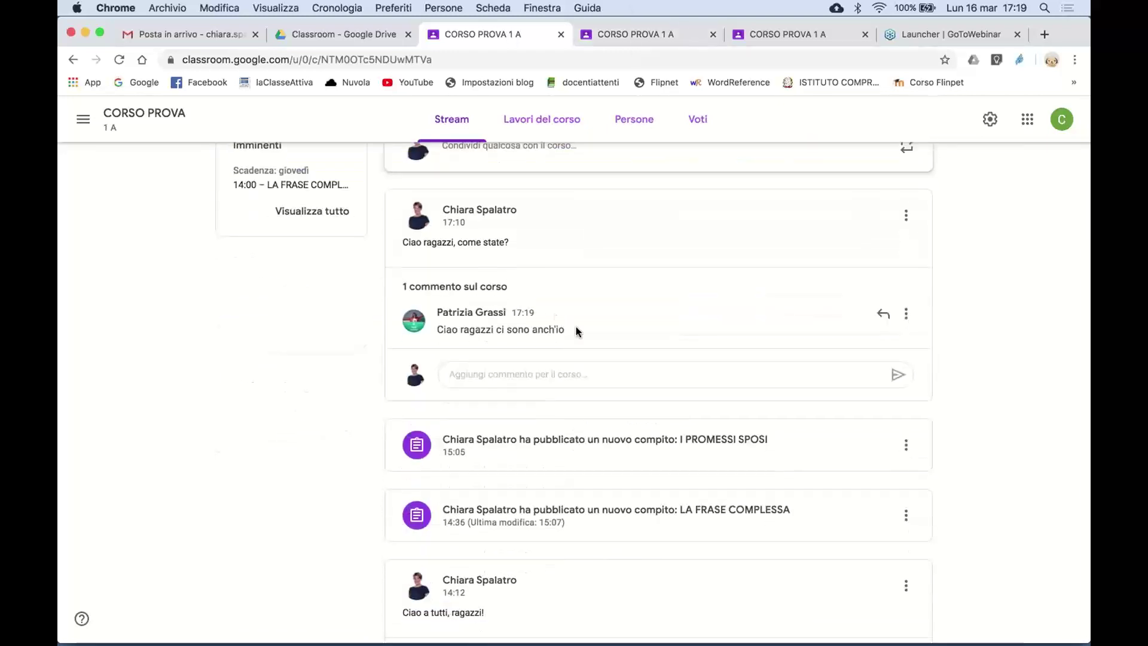
{"action": "scroll", "coordinate": [541, 343], "scroll_direction": "up", "scroll_amount": 2}
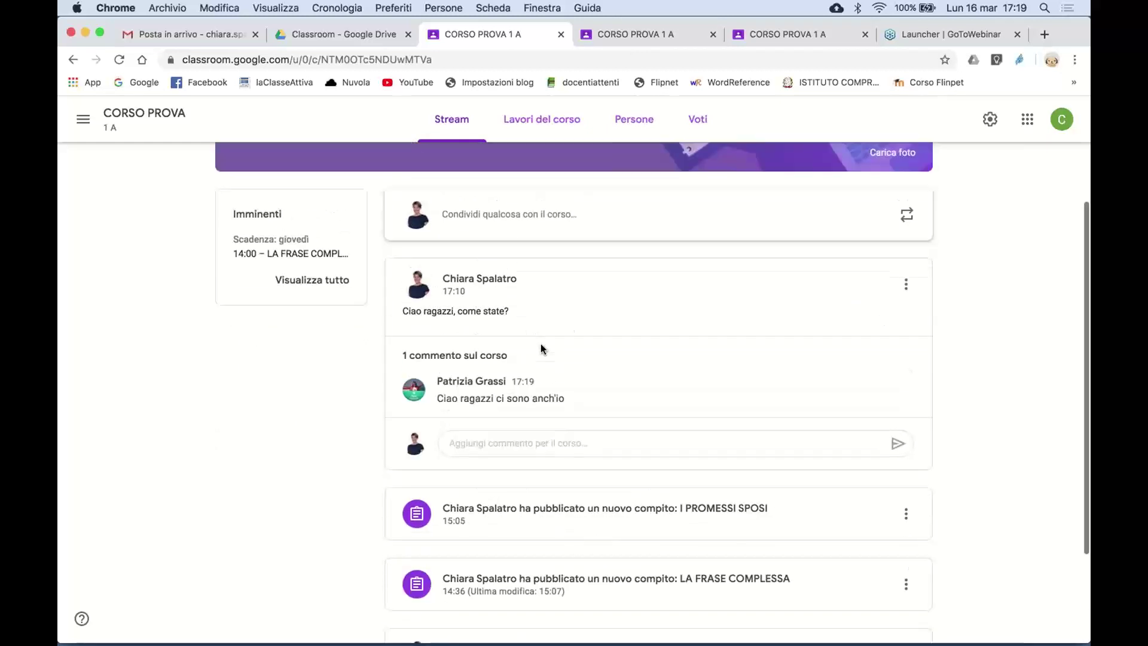
{"action": "scroll", "coordinate": [541, 357], "scroll_direction": "up", "scroll_amount": 1}
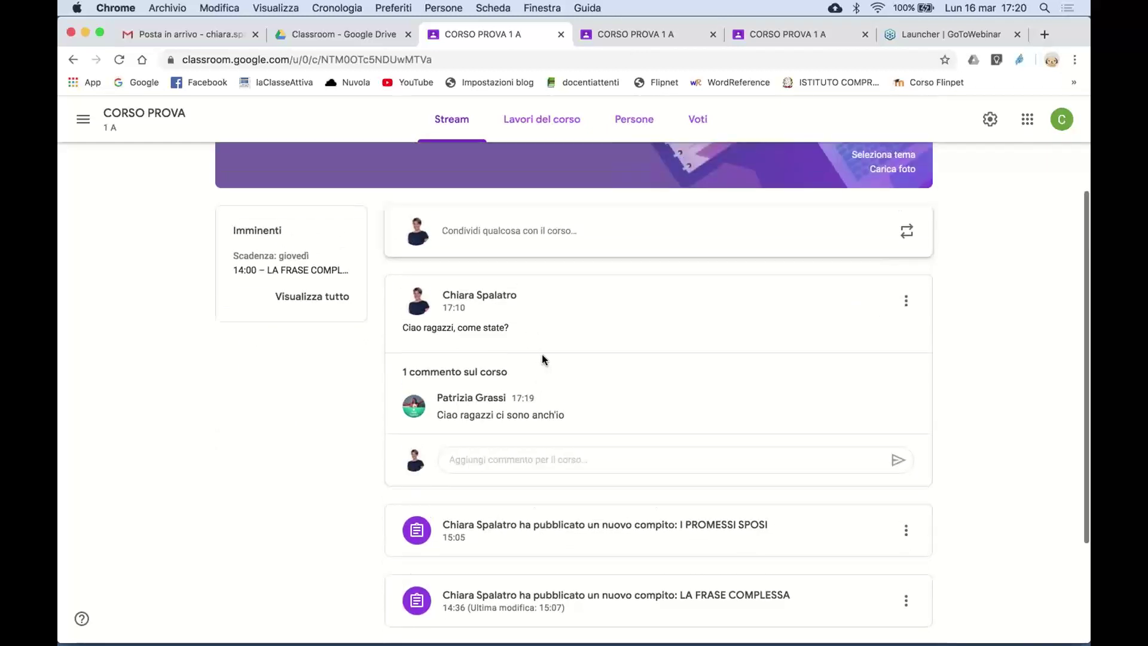
{"action": "scroll", "coordinate": [543, 359], "scroll_direction": "up", "scroll_amount": 1}
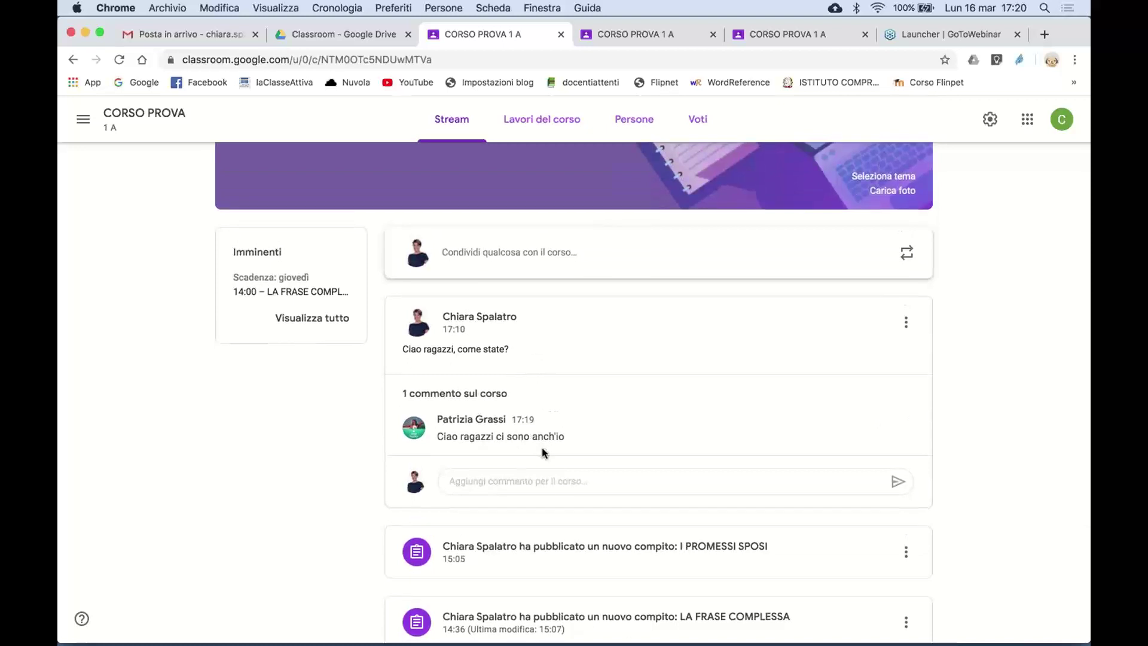
{"action": "scroll", "coordinate": [544, 453], "scroll_direction": "down", "scroll_amount": 2}
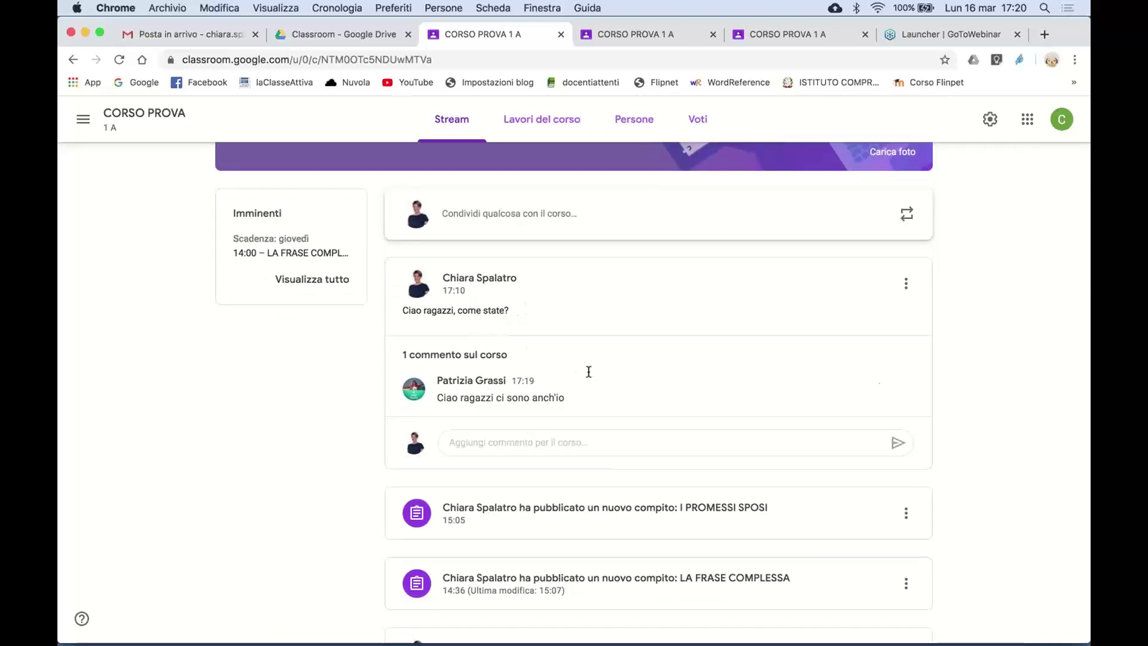
{"action": "scroll", "coordinate": [518, 446], "scroll_direction": "up", "scroll_amount": 1}
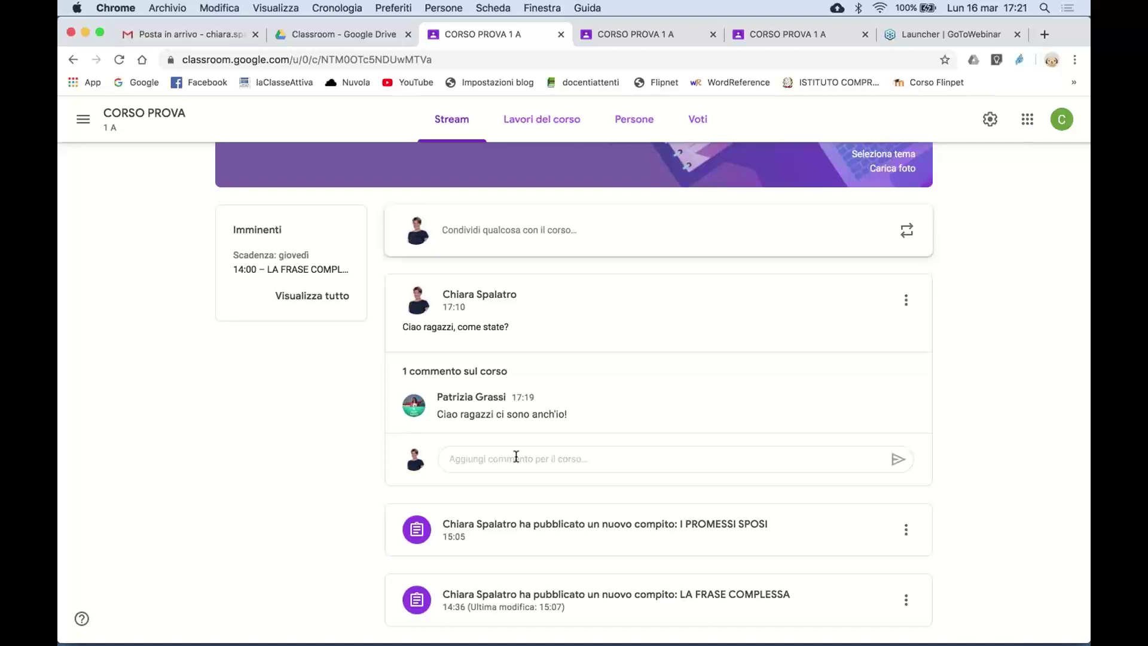
{"action": "left_click", "coordinate": [547, 127]}
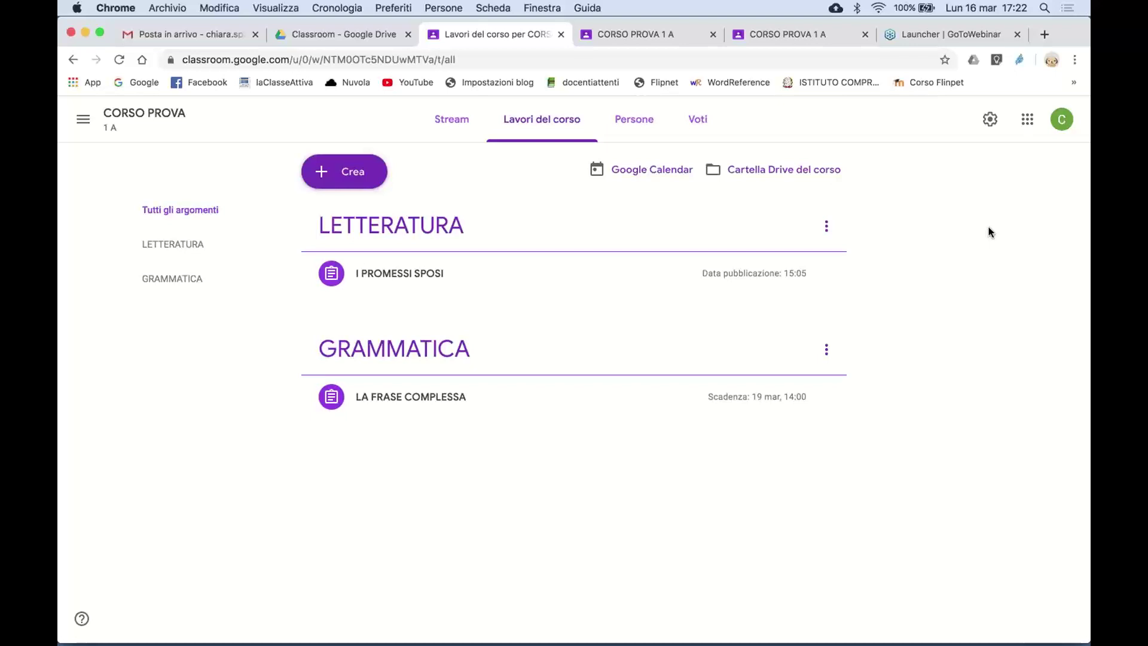
- Switch to the 'Classroom - Google Drive' tab listing the course folders
{"action": "left_click", "coordinate": [318, 35]}
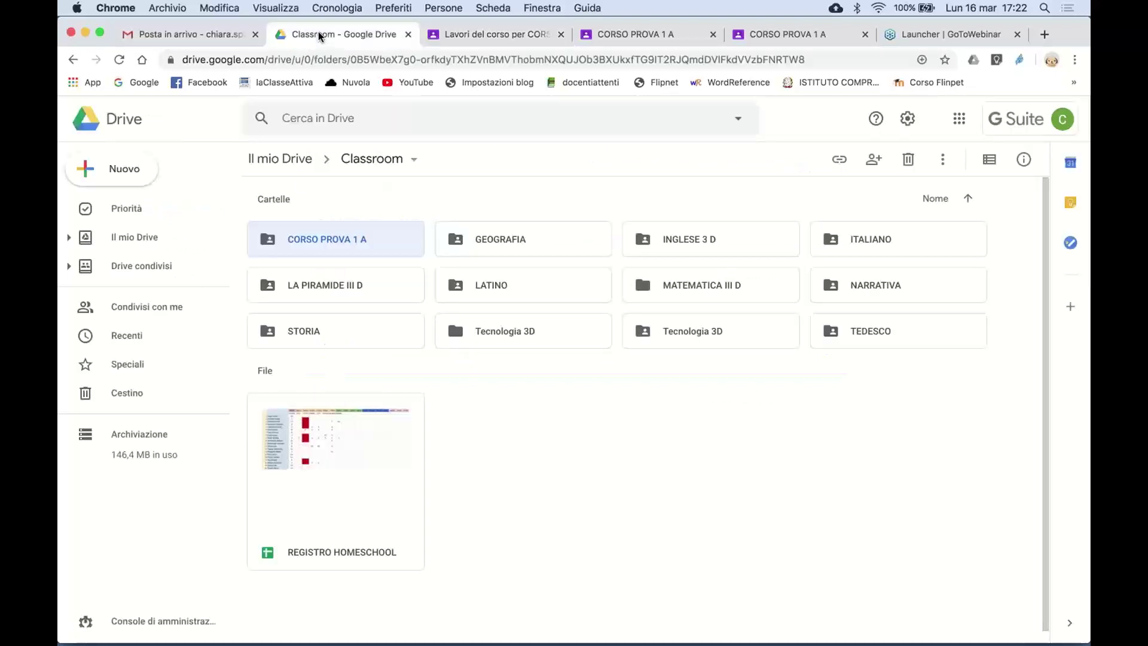
{"action": "left_click", "coordinate": [296, 160]}
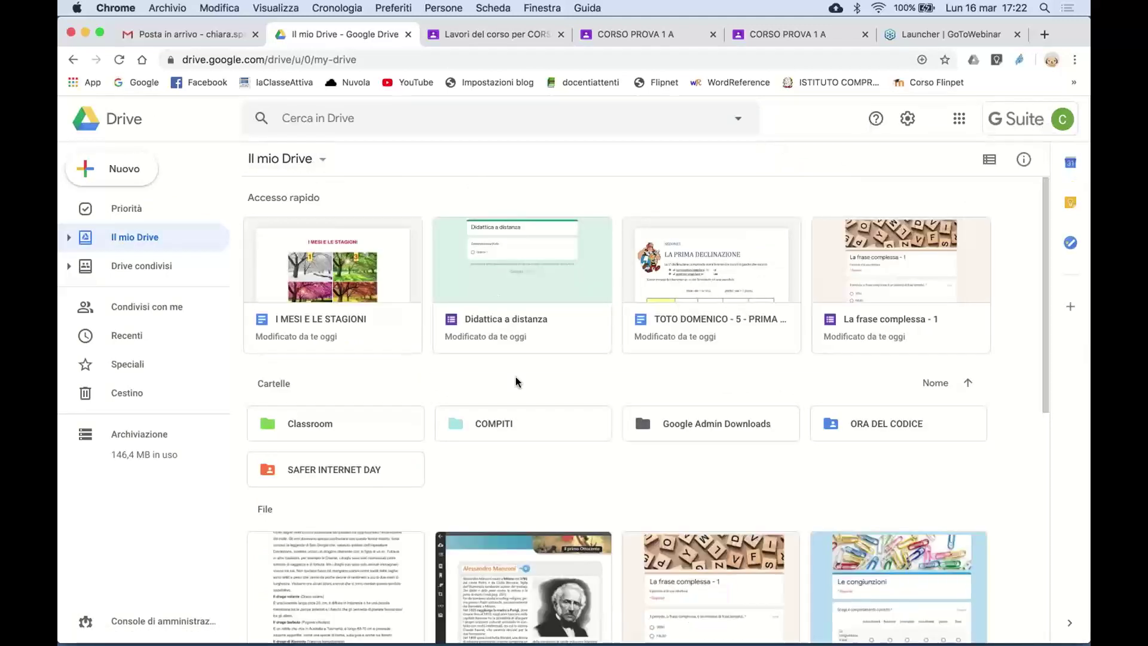
{"action": "scroll", "coordinate": [516, 418], "scroll_direction": "down", "scroll_amount": 3}
{"action": "scroll", "coordinate": [516, 377], "scroll_direction": "up", "scroll_amount": 3}
{"action": "scroll", "coordinate": [540, 472], "scroll_direction": "down", "scroll_amount": 2}
{"action": "scroll", "coordinate": [540, 472], "scroll_direction": "down", "scroll_amount": 3}
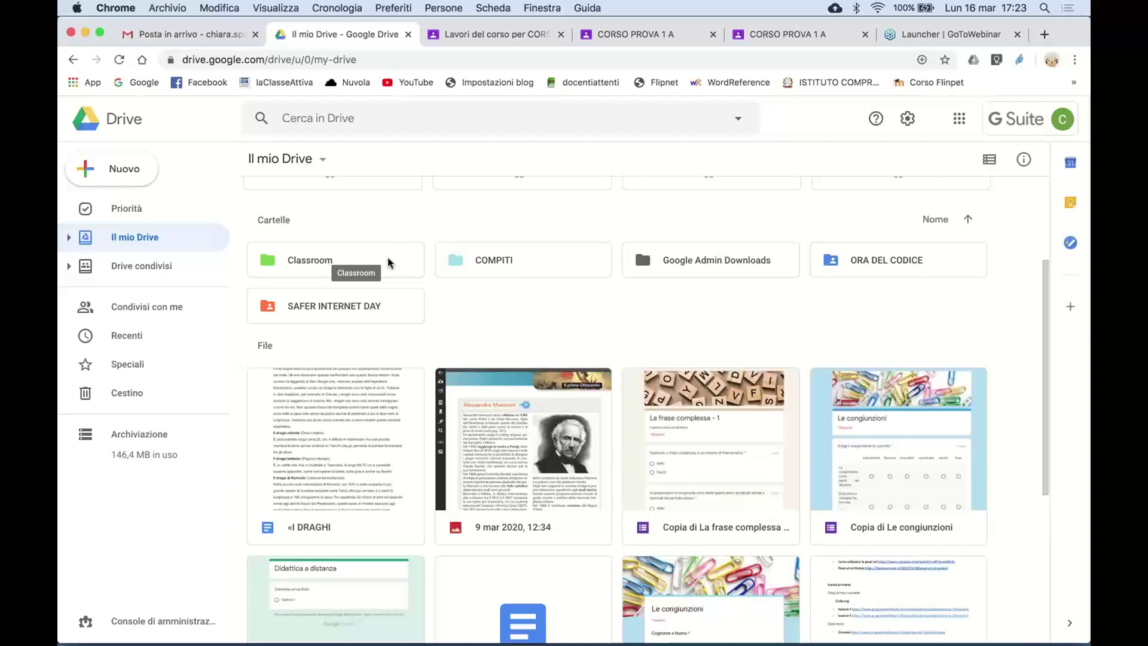
{"action": "double_click", "coordinate": [389, 262]}
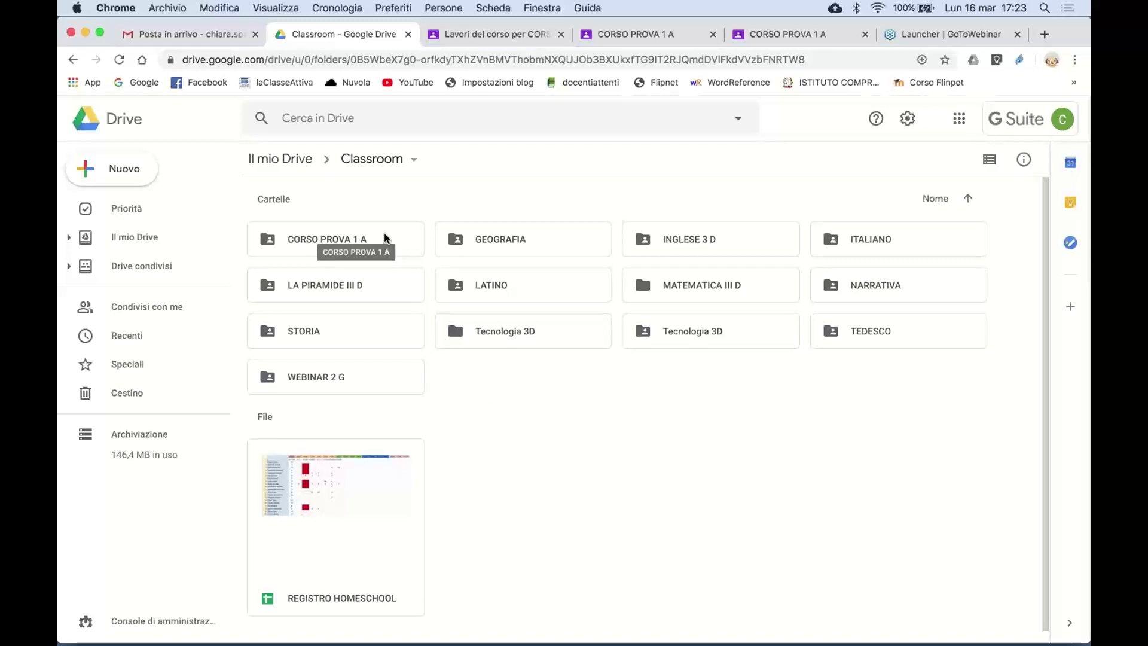
- Open the CORSO PROVA 1 A Drive folder, then return to the Lavori del corso tab
{"action": "double_click", "coordinate": [384, 236]}
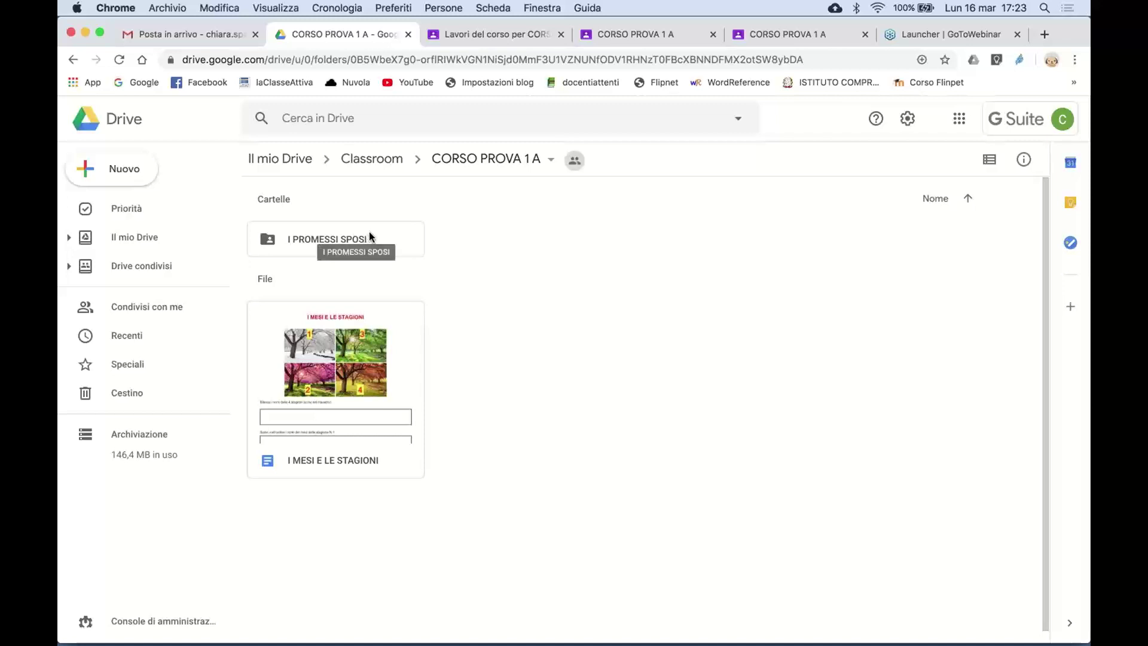
{"action": "left_click", "coordinate": [522, 34]}
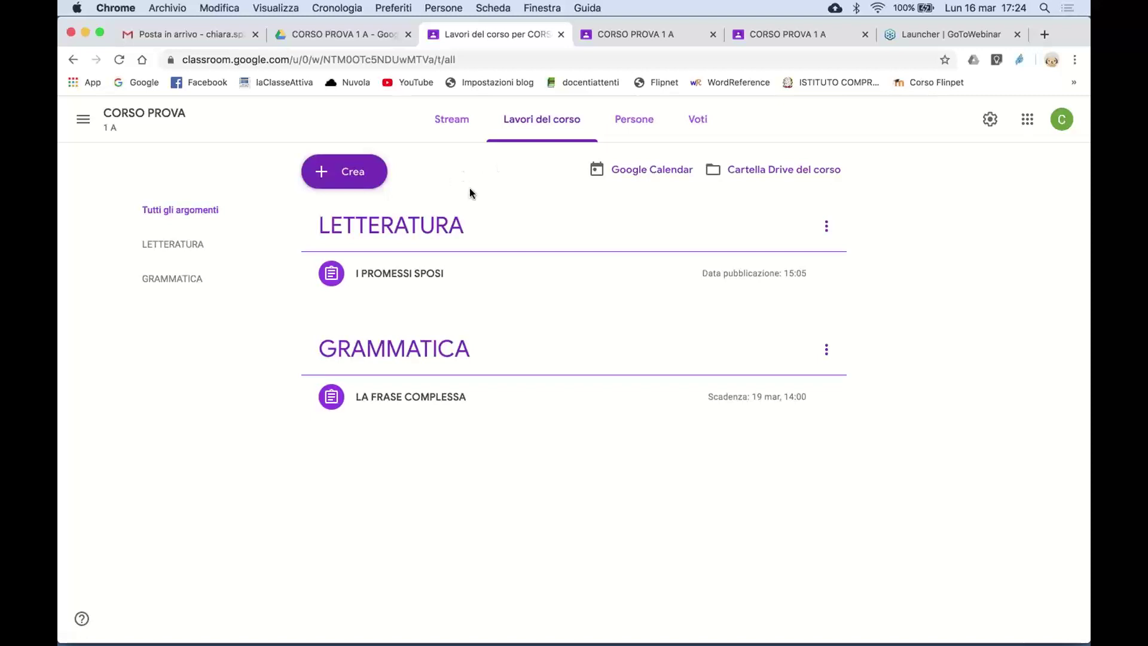
- Open the Crea menu on the CORSO PROVA Lavori del corso page
{"action": "left_click", "coordinate": [353, 181]}
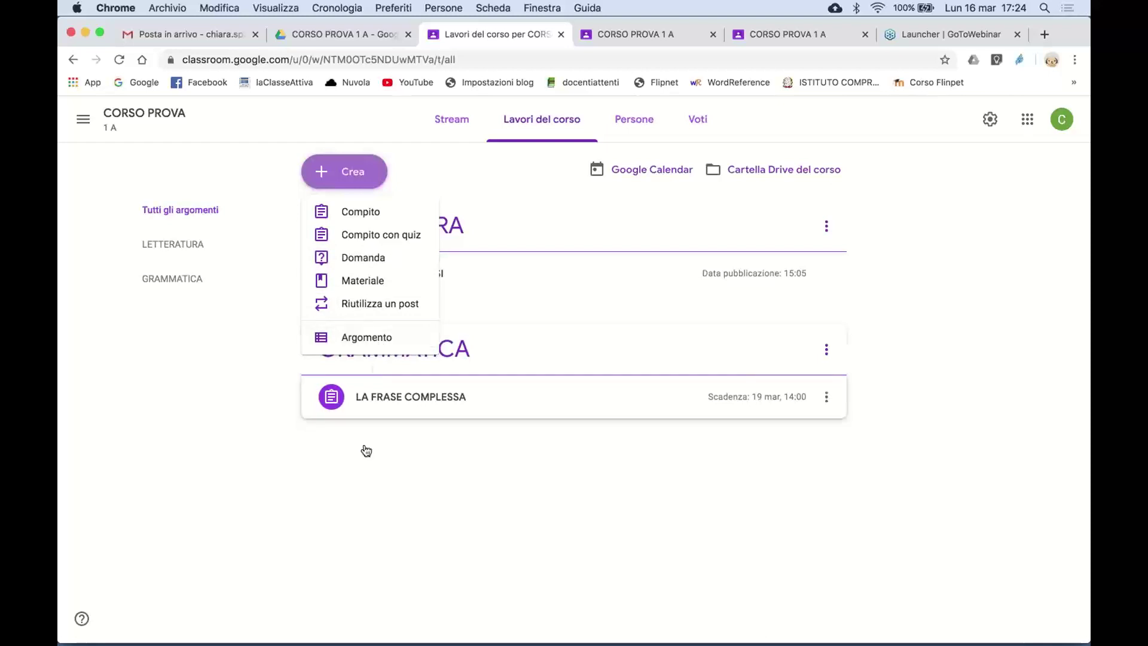
- Add the topic GEOGRAFIA to the CORSO PROVA classwork
{"action": "left_click", "coordinate": [377, 341]}
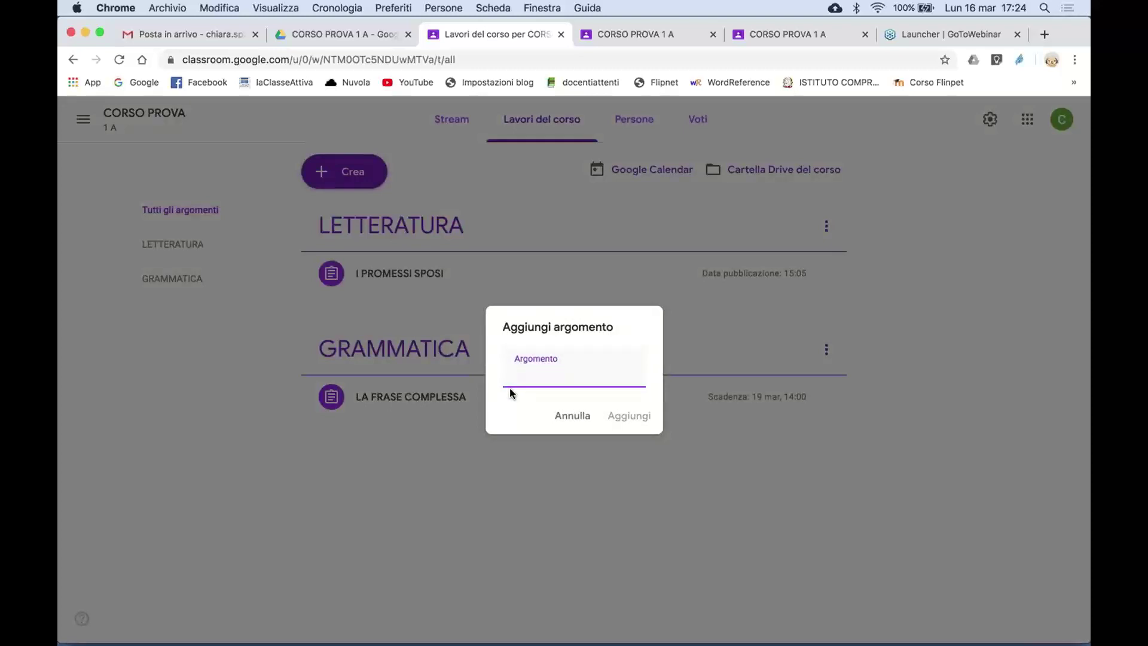
{"action": "type", "text": "GEOGRAFIA"}
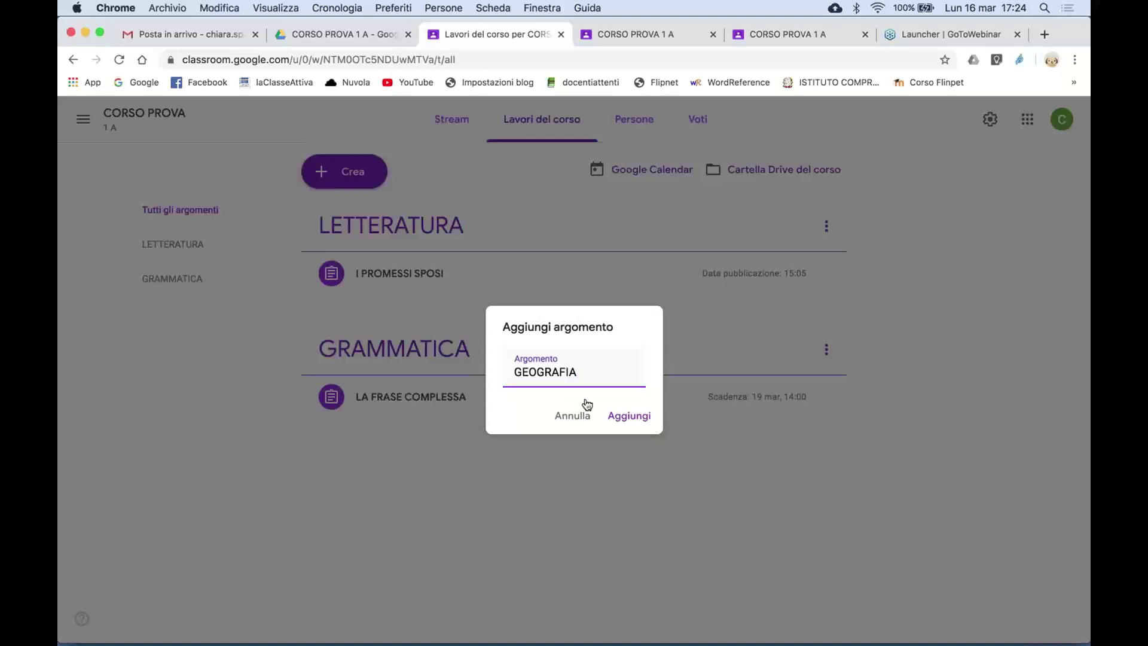
{"action": "left_click", "coordinate": [637, 416]}
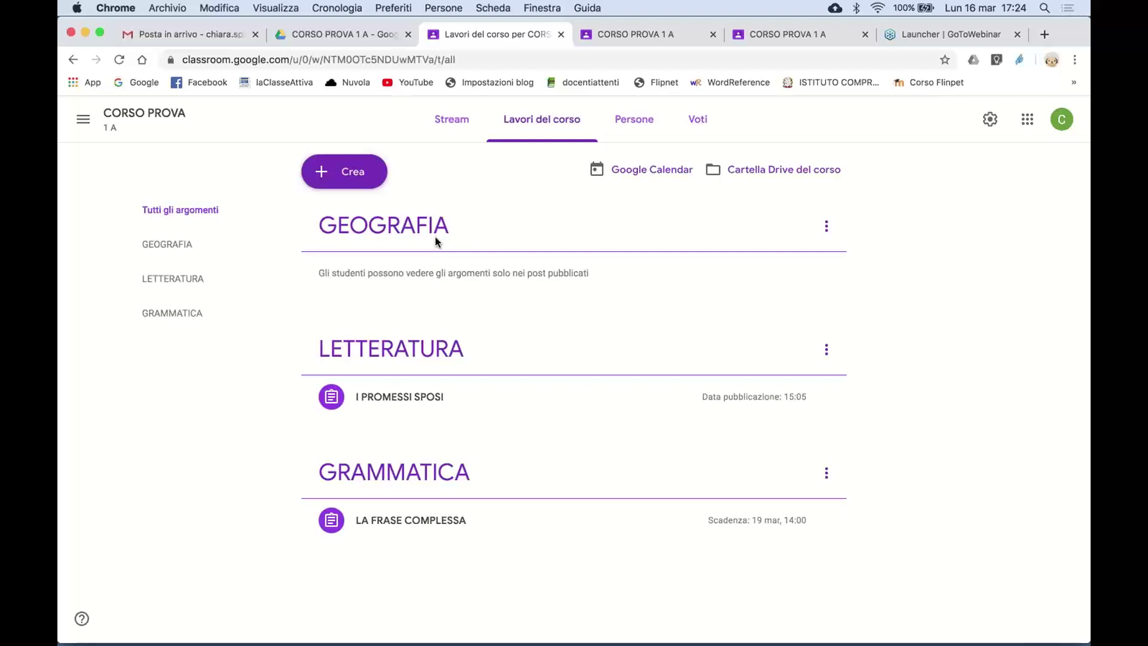
{"action": "left_click", "coordinate": [374, 174]}
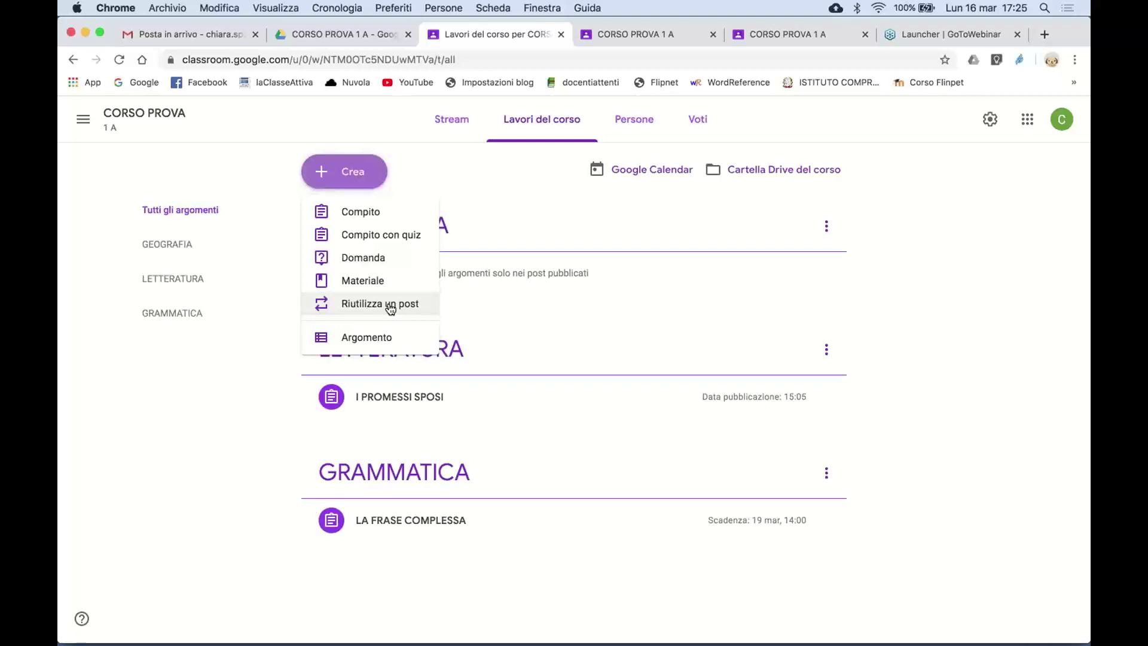
- Browse the ITALIANO 3 D posts available for reuse, then close the picker without reusing any
{"action": "left_click", "coordinate": [391, 305]}
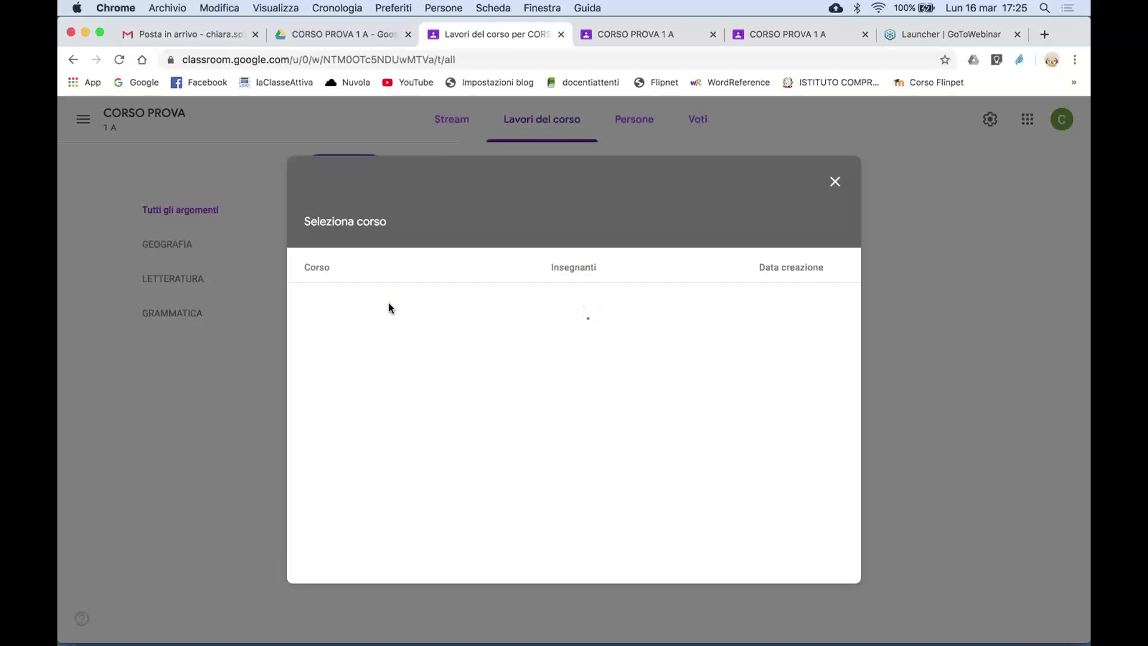
{"action": "left_click", "coordinate": [389, 308]}
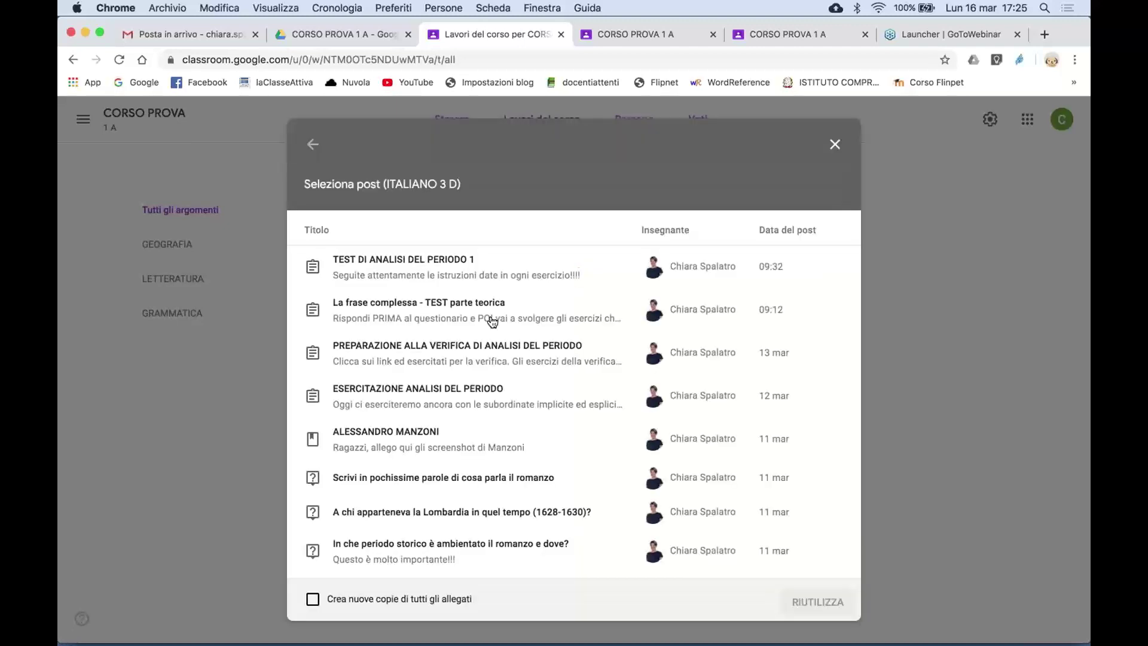
{"action": "scroll", "coordinate": [511, 420], "scroll_direction": "down", "scroll_amount": 10}
{"action": "scroll", "coordinate": [511, 421], "scroll_direction": "up", "scroll_amount": 7}
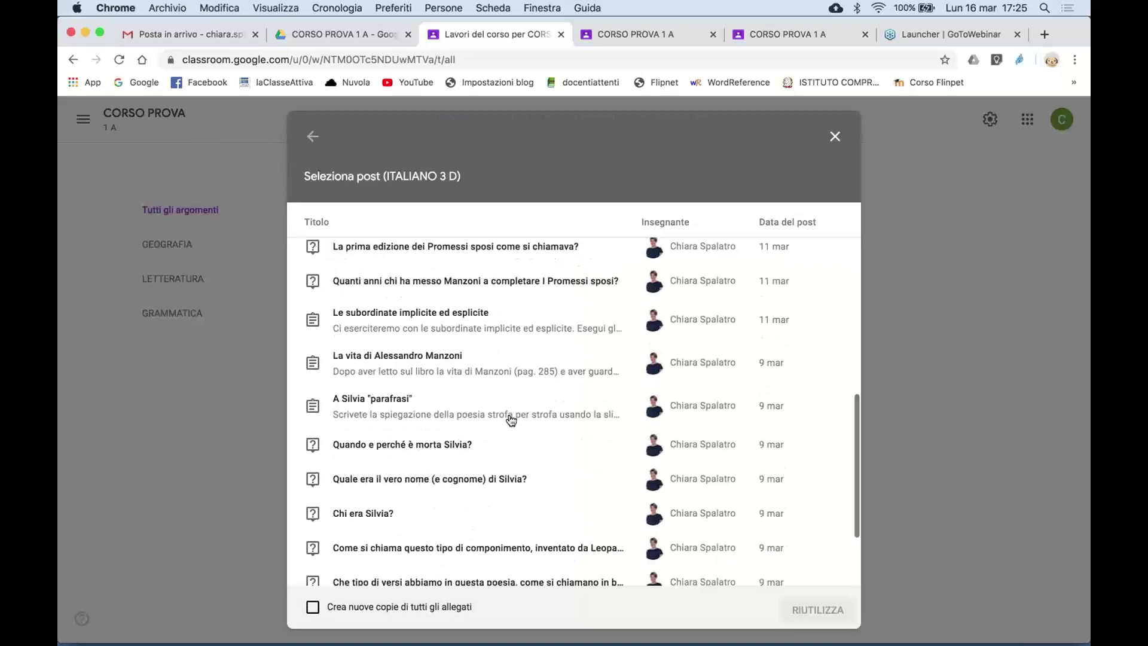
{"action": "scroll", "coordinate": [512, 420], "scroll_direction": "down", "scroll_amount": 10}
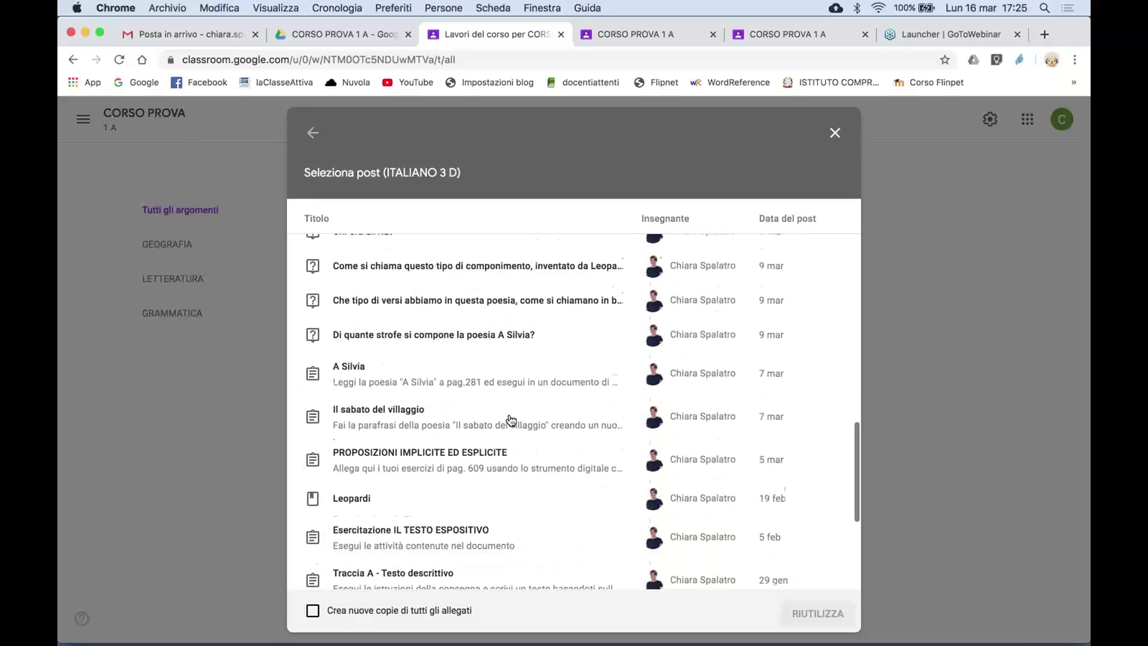
{"action": "scroll", "coordinate": [522, 487], "scroll_direction": "down", "scroll_amount": 10}
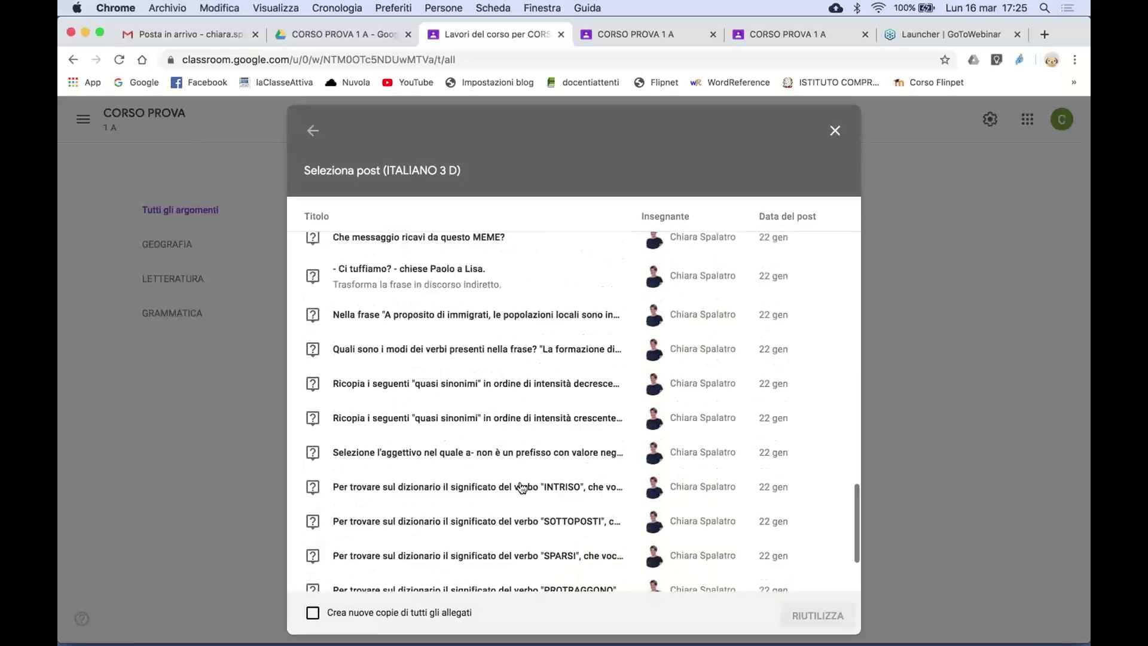
{"action": "scroll", "coordinate": [522, 488], "scroll_direction": "up", "scroll_amount": 15}
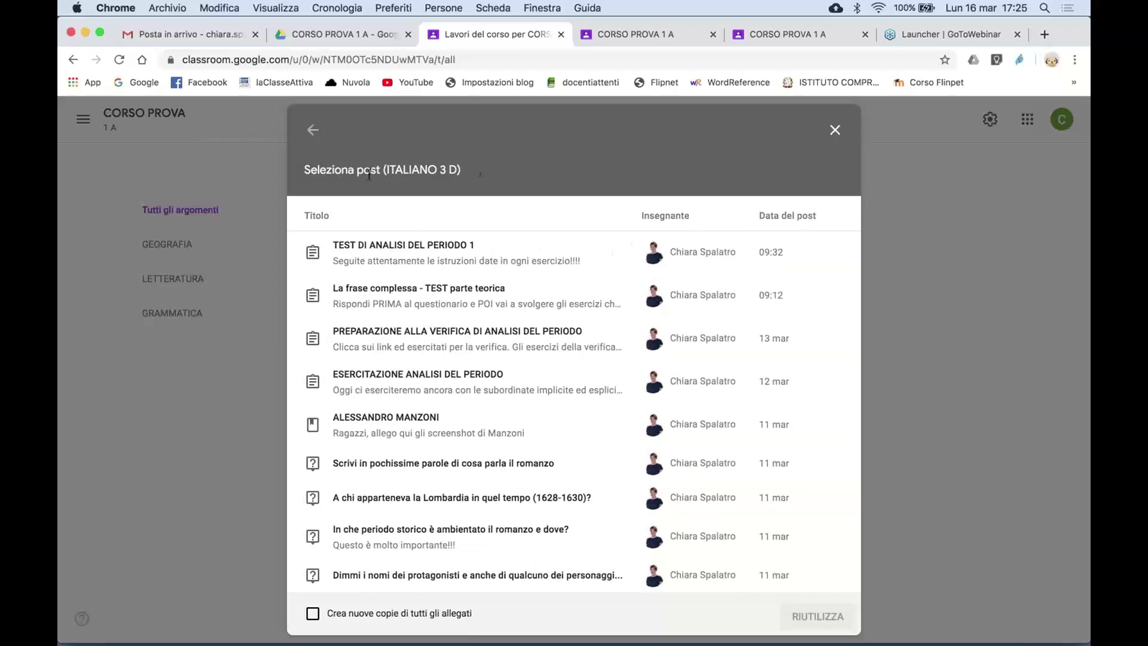
{"action": "scroll", "coordinate": [476, 472], "scroll_direction": "down", "scroll_amount": 1}
{"action": "scroll", "coordinate": [479, 489], "scroll_direction": "down", "scroll_amount": 15}
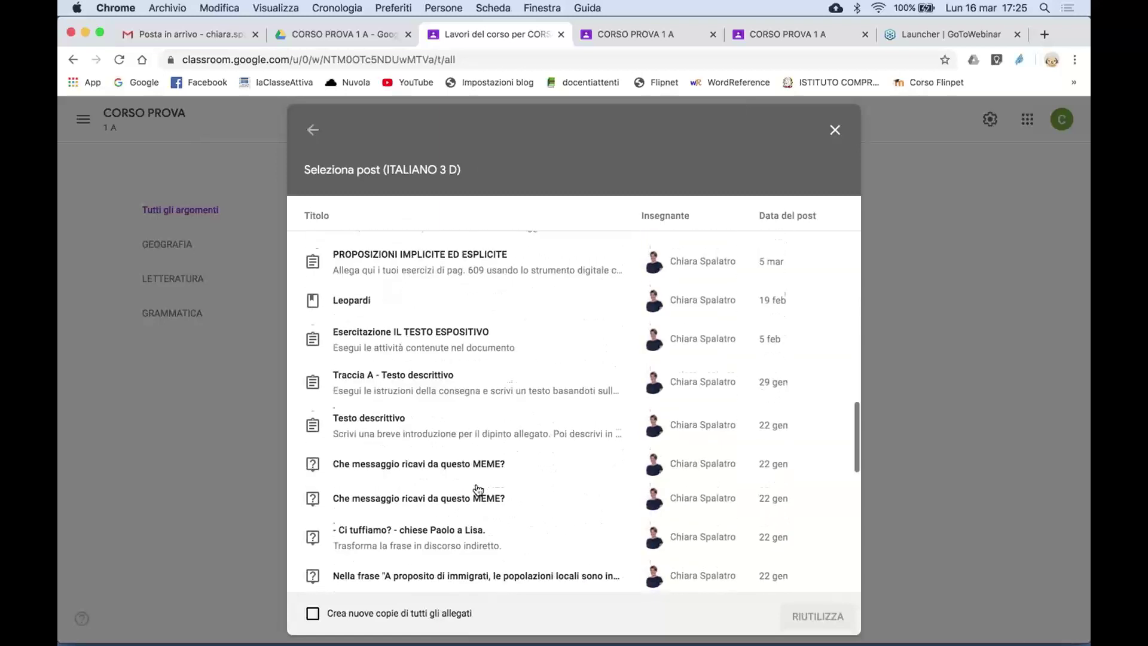
{"action": "left_click", "coordinate": [835, 131]}
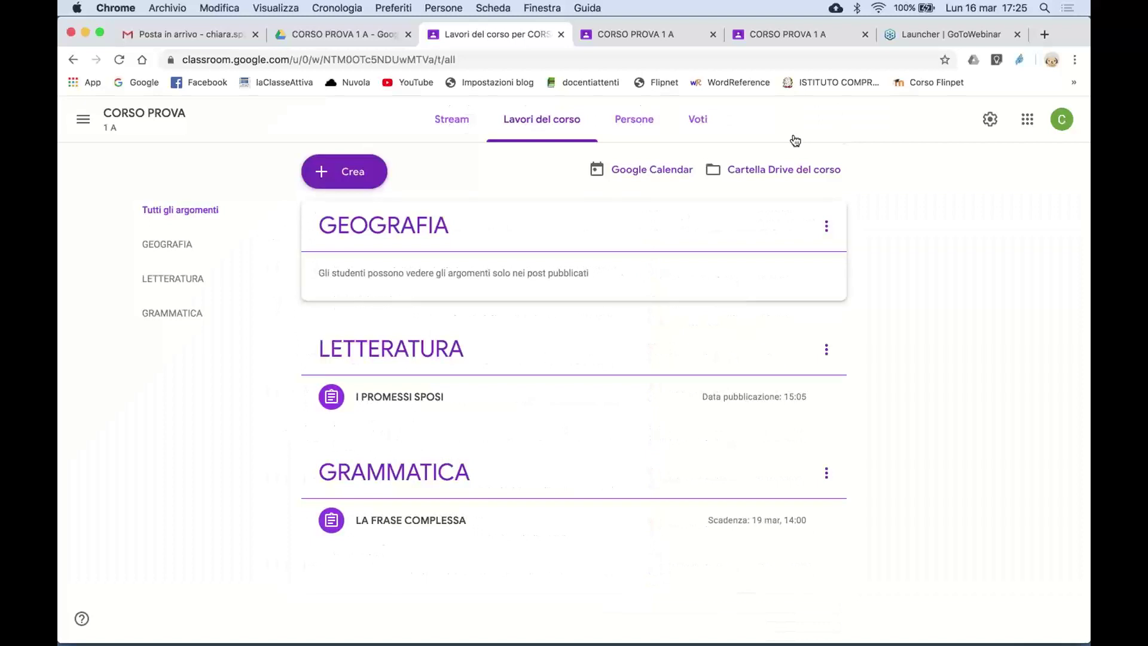
- Start a new material titled 'La rivoluzione industriale'
{"action": "left_click", "coordinate": [355, 174]}
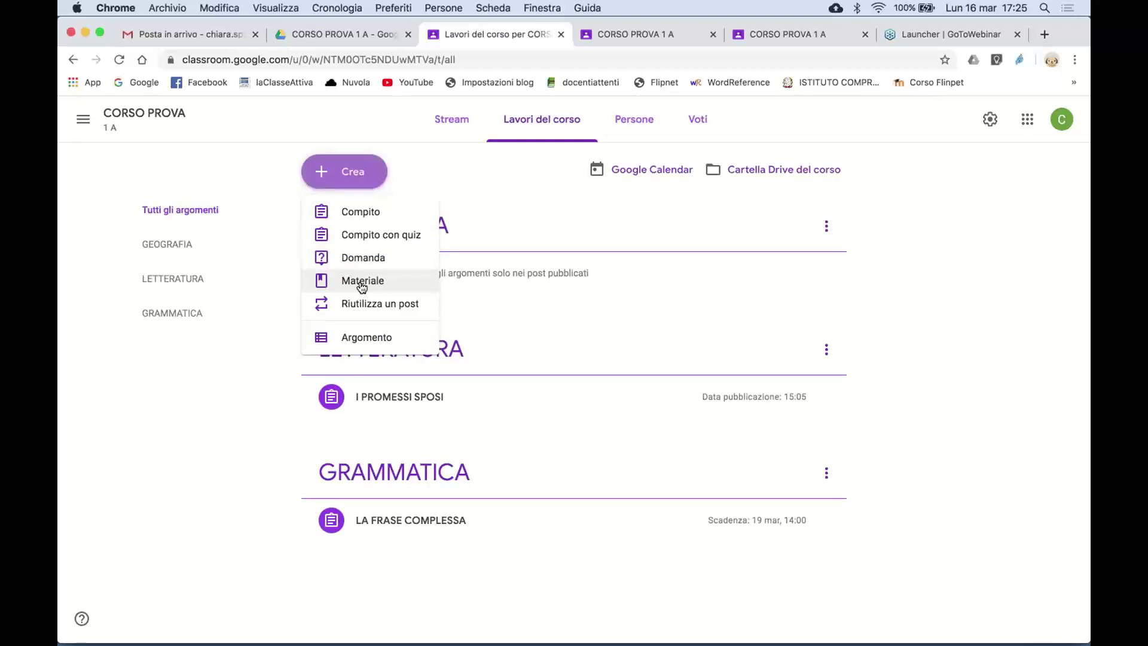
{"action": "left_click", "coordinate": [362, 282]}
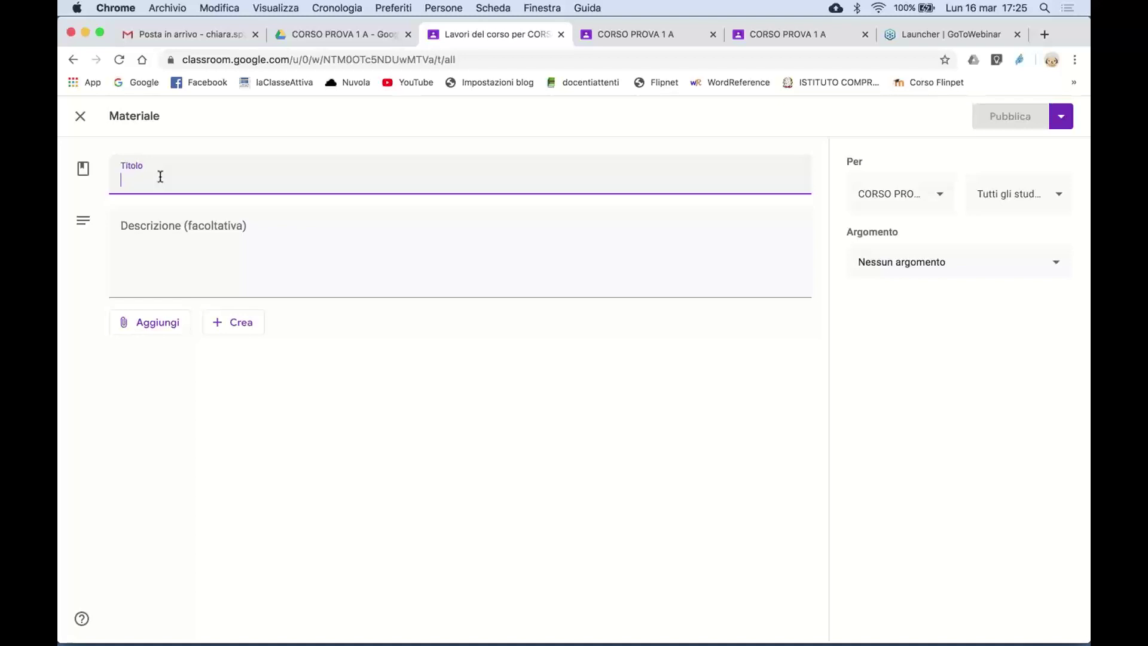
{"action": "type", "text": "La rivoluz"}
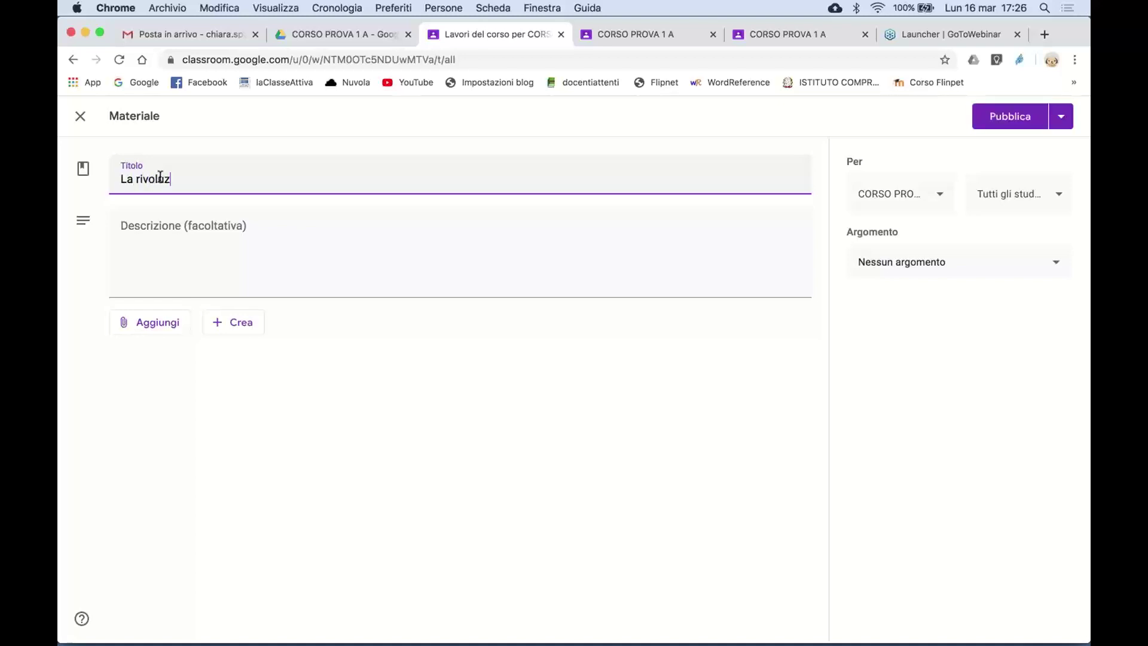
{"action": "type", "text": "ione industriale"}
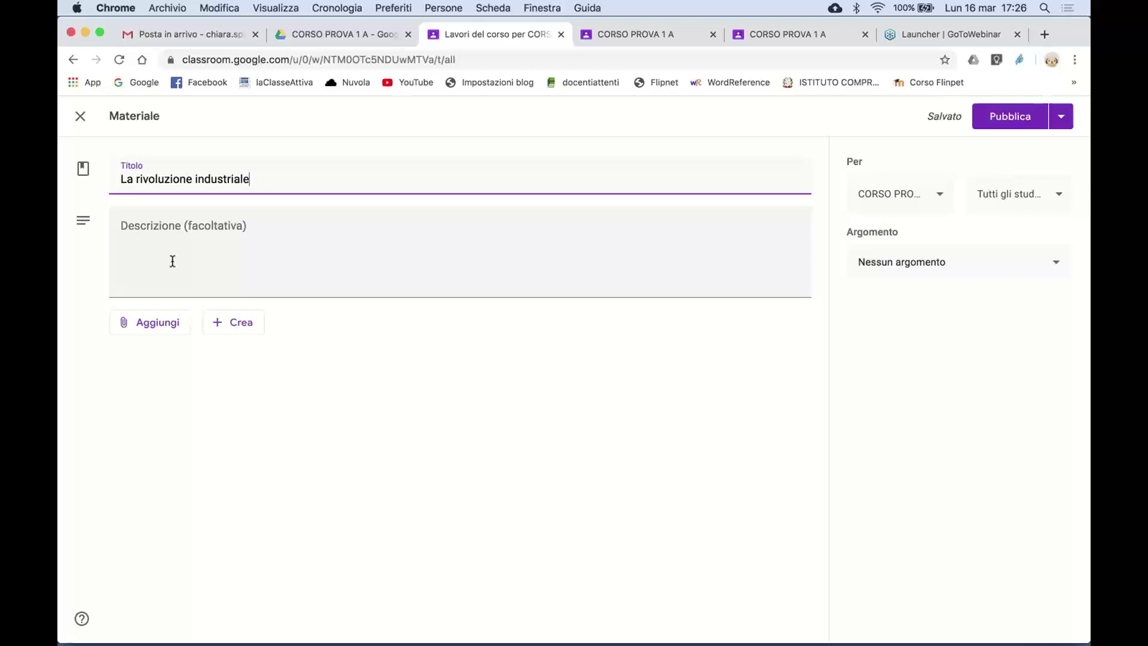
- Give the material the description 'Guardate il video e prendete appunti'
{"action": "left_click", "coordinate": [211, 241]}
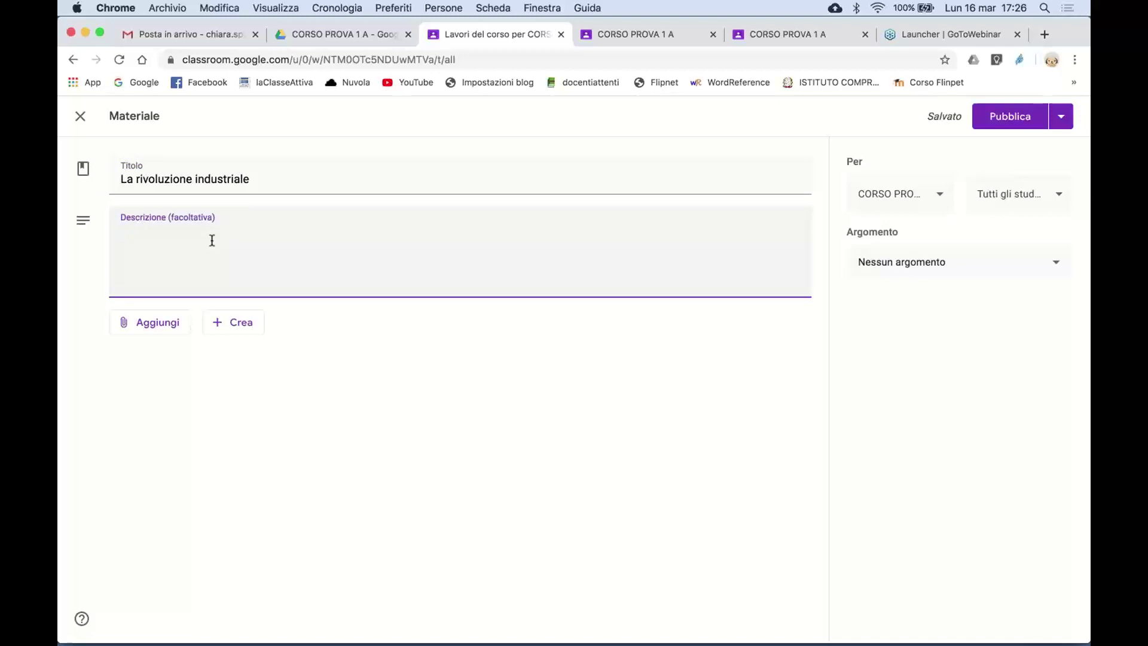
{"action": "type", "text": "guardate il video e "}
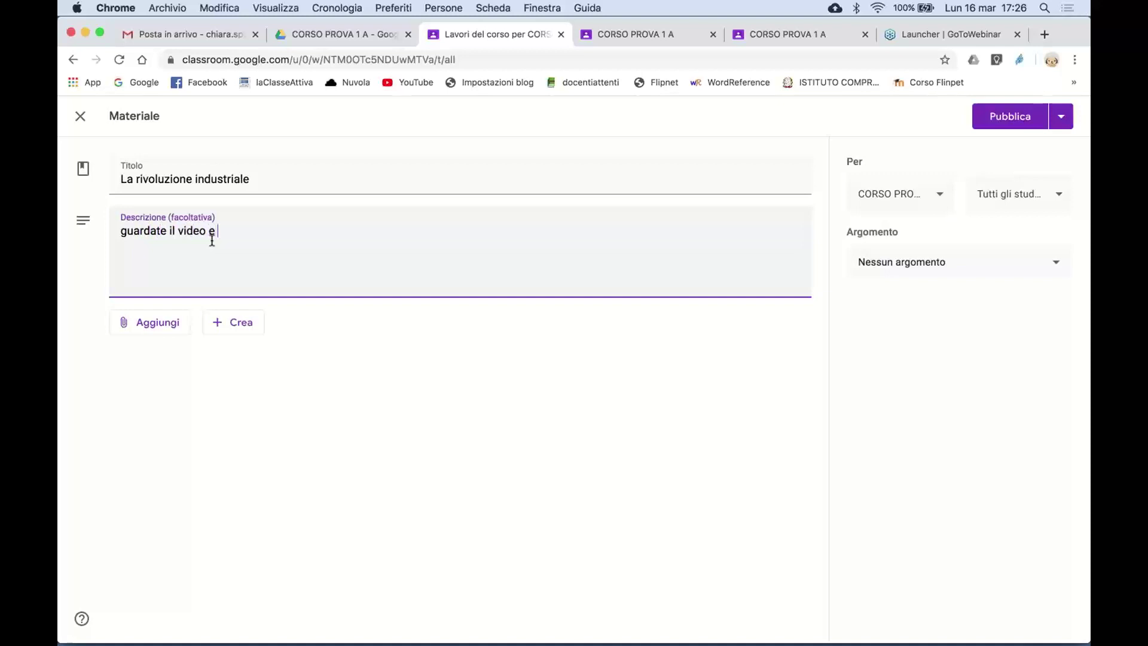
{"action": "type", "text": "p"}
{"action": "type", "text": "te appunti"}
{"action": "left_click", "coordinate": [117, 231]}
{"action": "key", "text": "Delete"}
{"action": "type", "text": "G"}
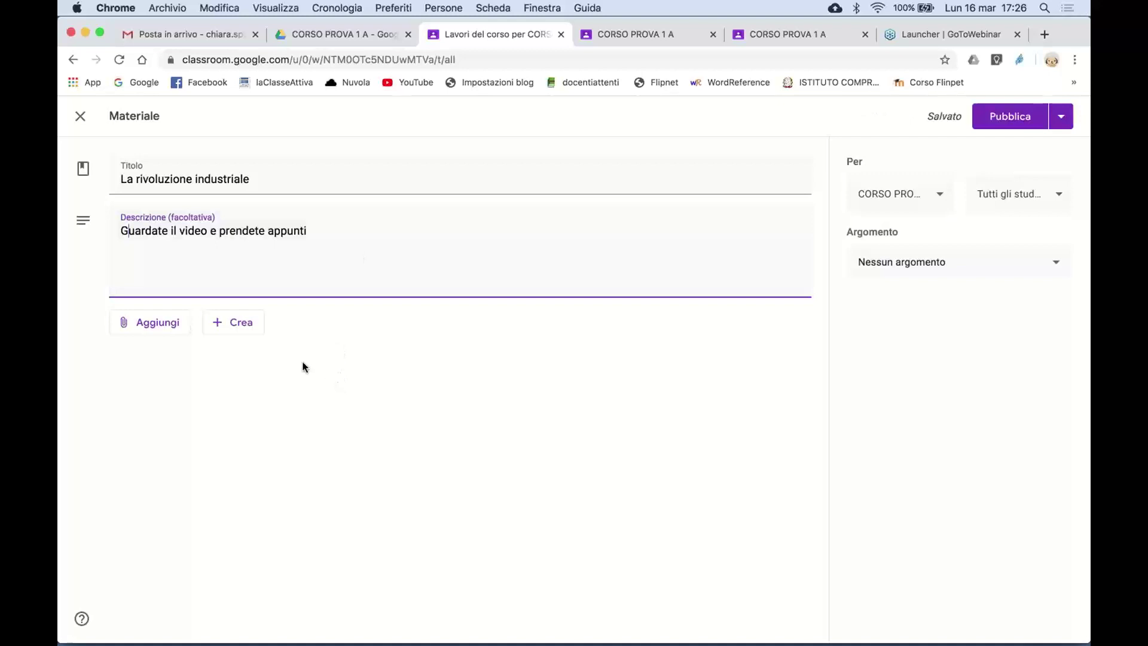
{"action": "left_click", "coordinate": [155, 327]}
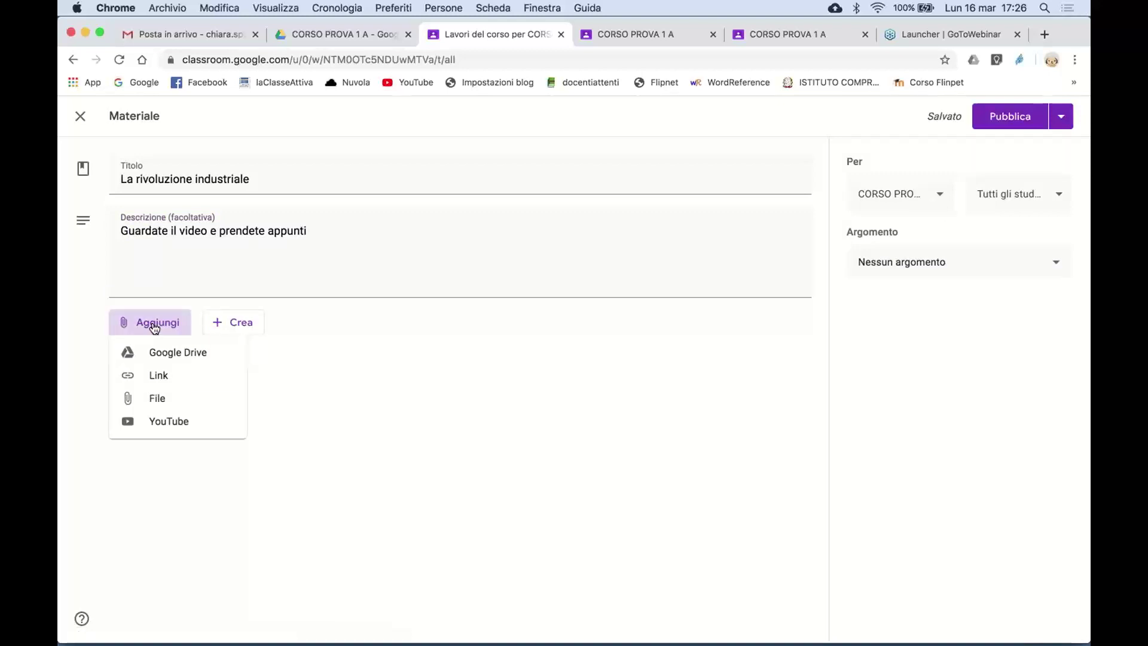
{"action": "left_click", "coordinate": [190, 354]}
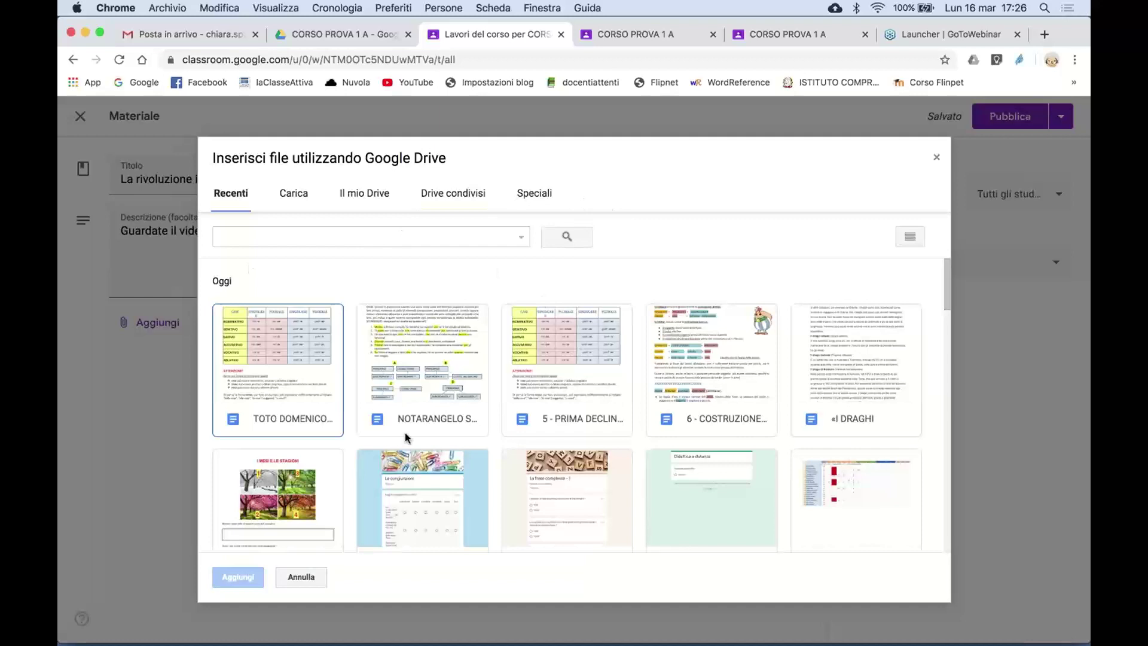
{"action": "scroll", "coordinate": [404, 437], "scroll_direction": "down", "scroll_amount": 15}
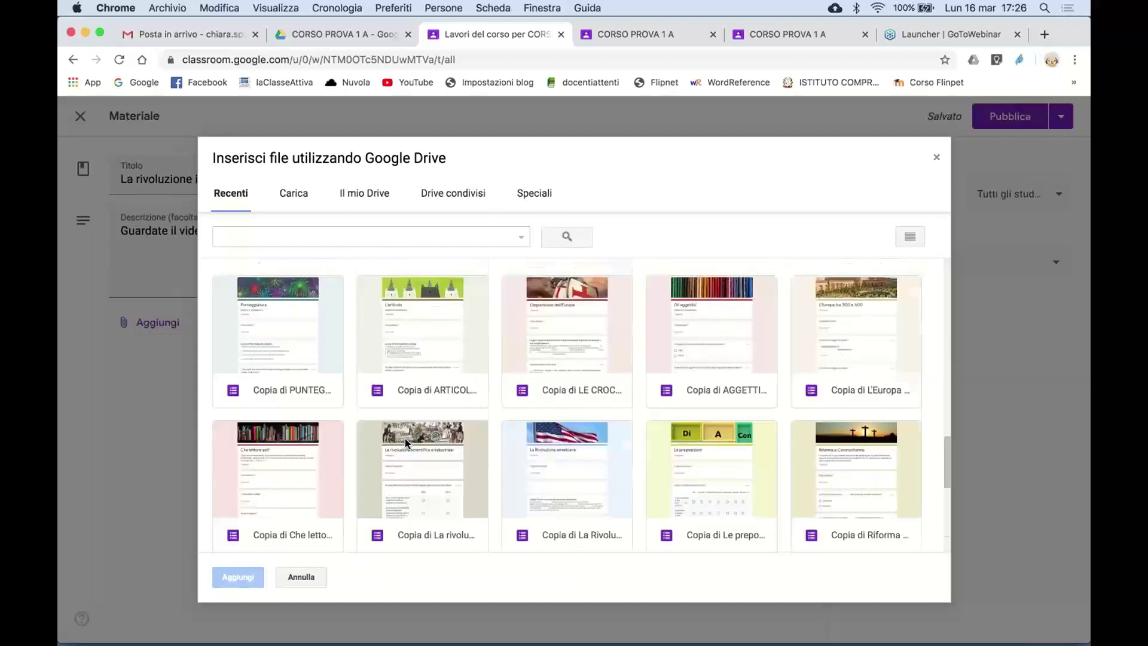
{"action": "scroll", "coordinate": [405, 442], "scroll_direction": "up", "scroll_amount": 15}
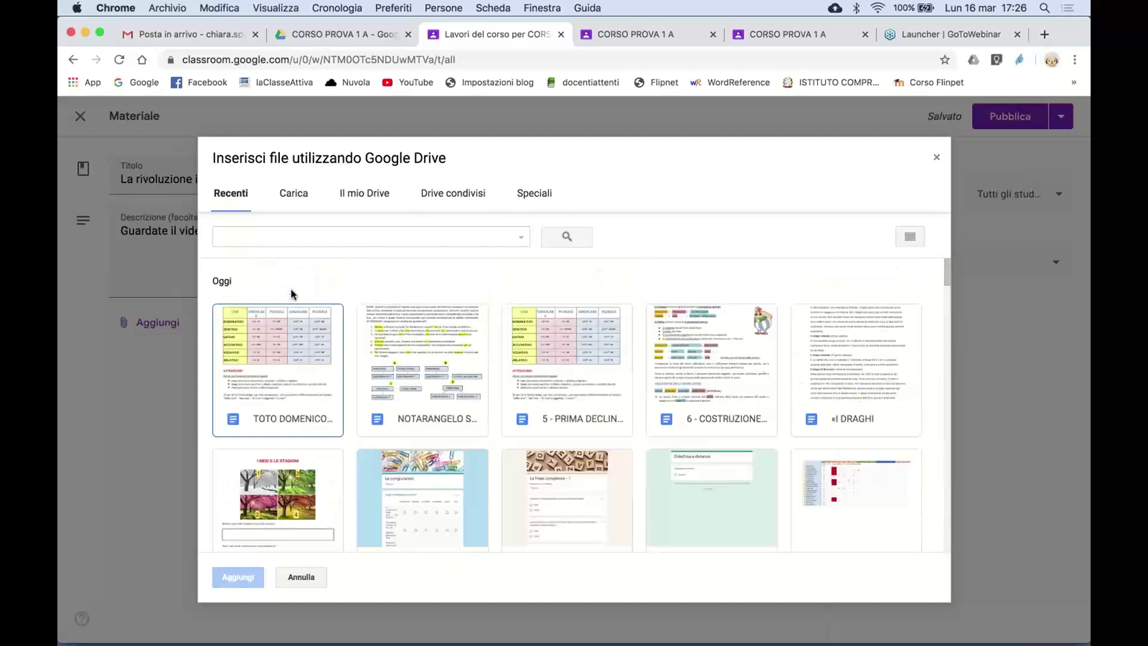
{"action": "left_click", "coordinate": [300, 199]}
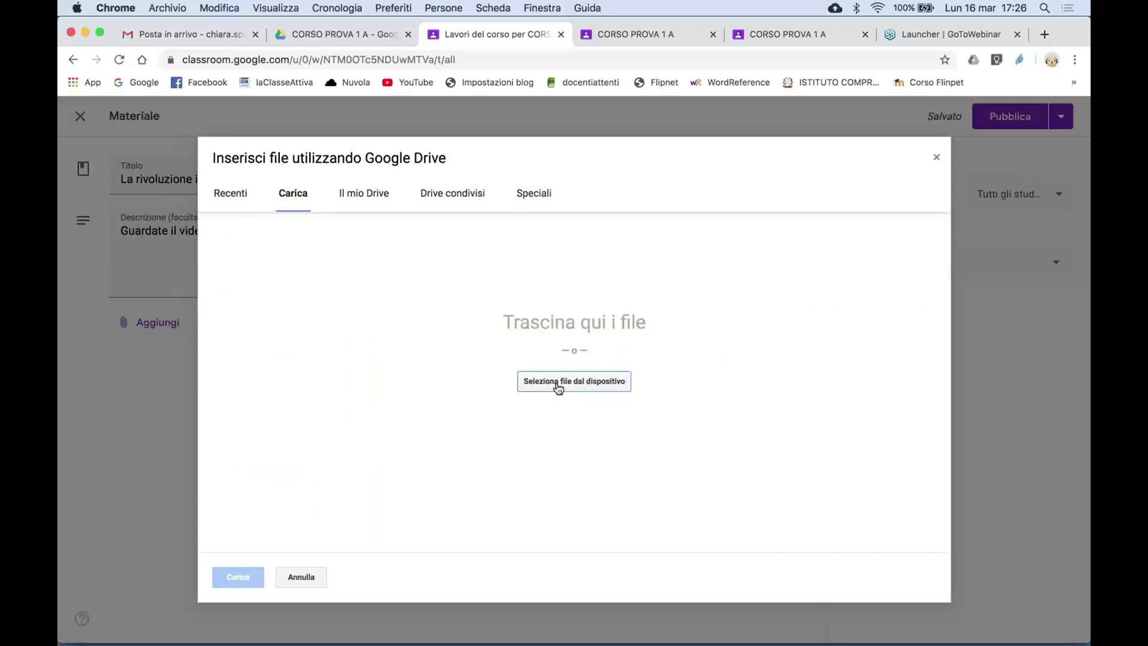
{"action": "left_click", "coordinate": [378, 207]}
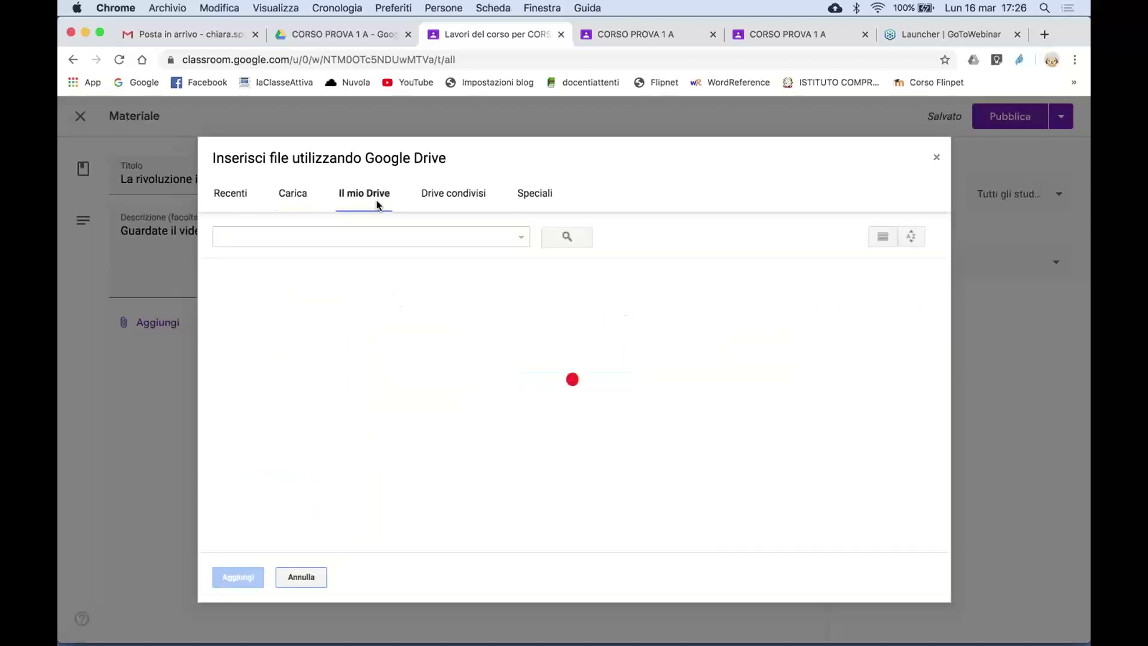
{"action": "left_click", "coordinate": [473, 198]}
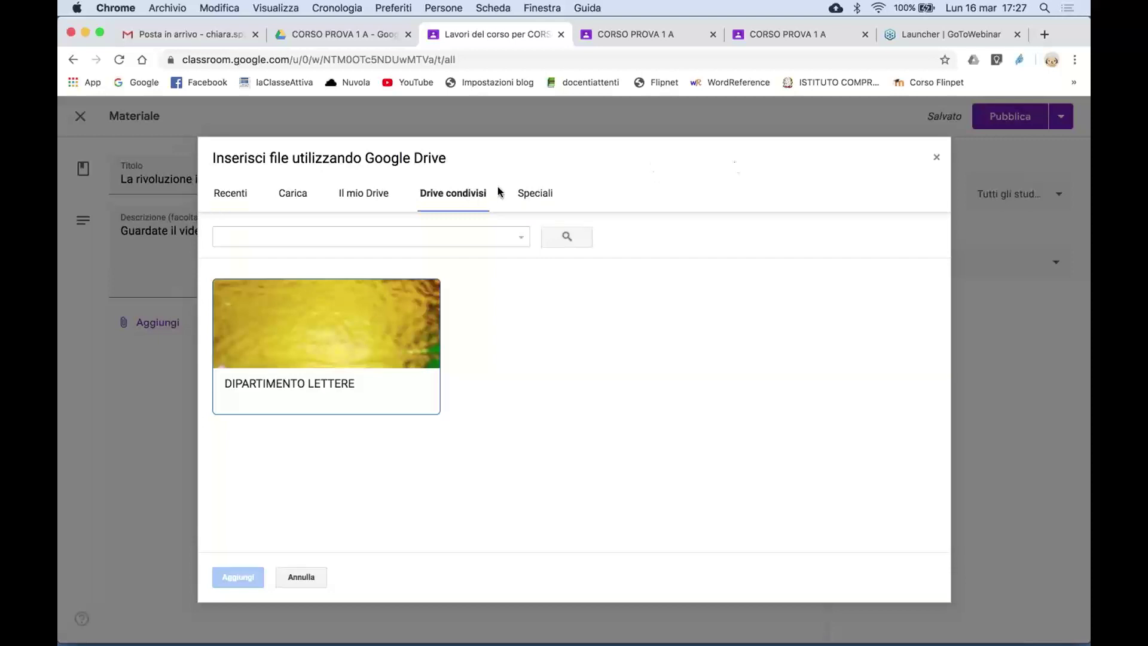
{"action": "left_click", "coordinate": [936, 158]}
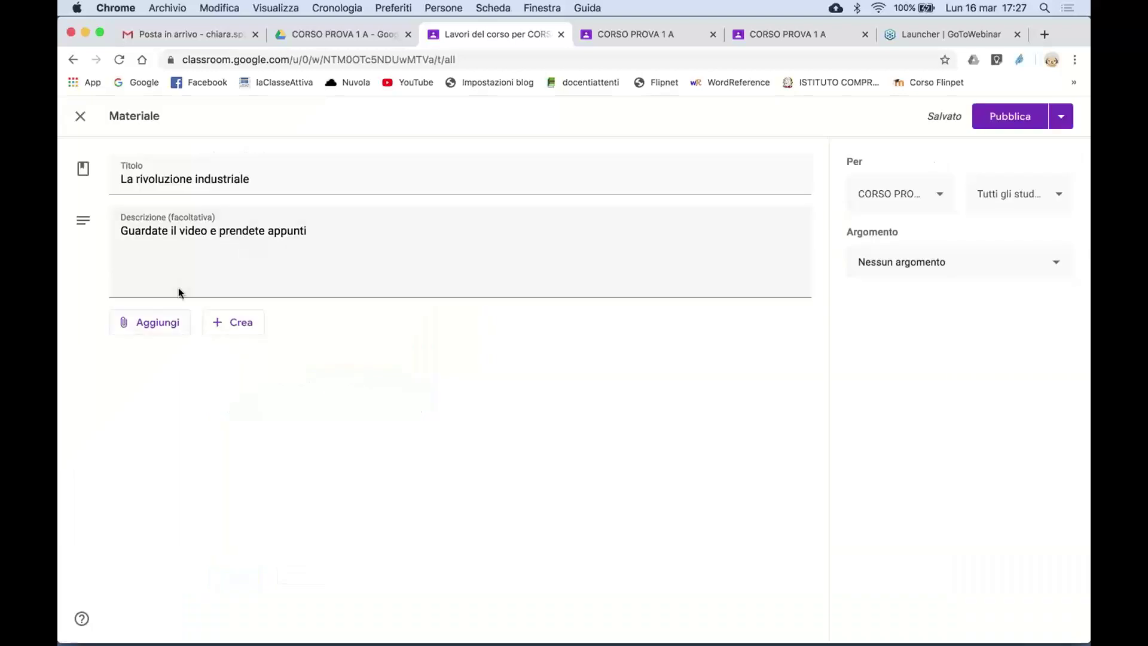
- Try attaching a file from the computer, then cancel and close the upload picker
{"action": "left_click", "coordinate": [158, 326]}
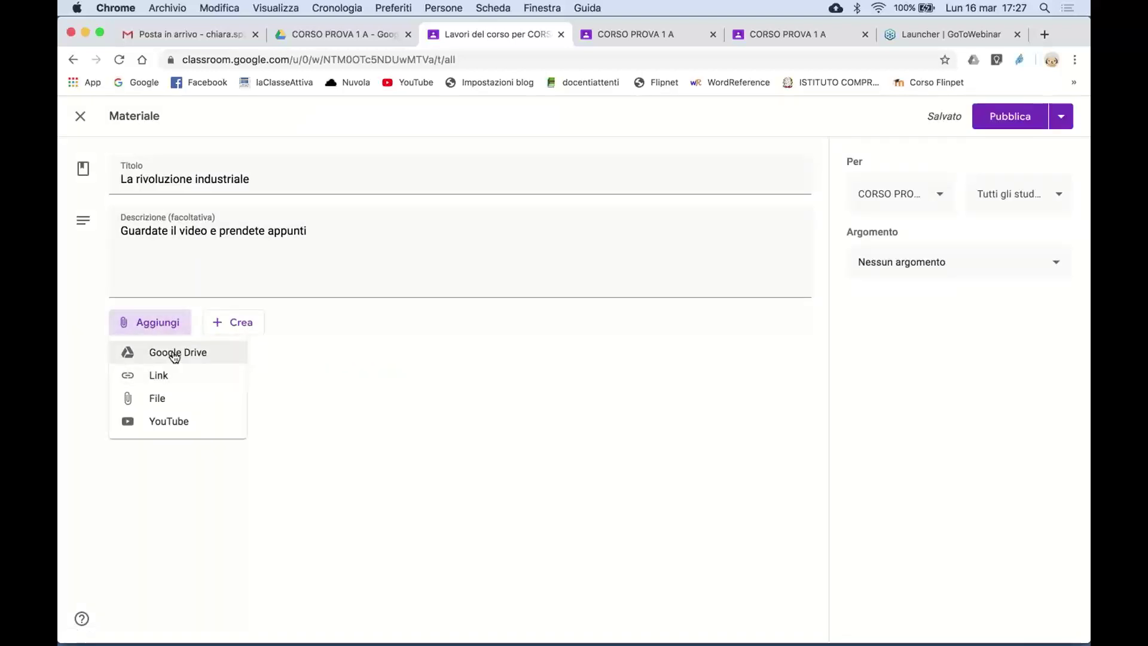
{"action": "left_click", "coordinate": [158, 398]}
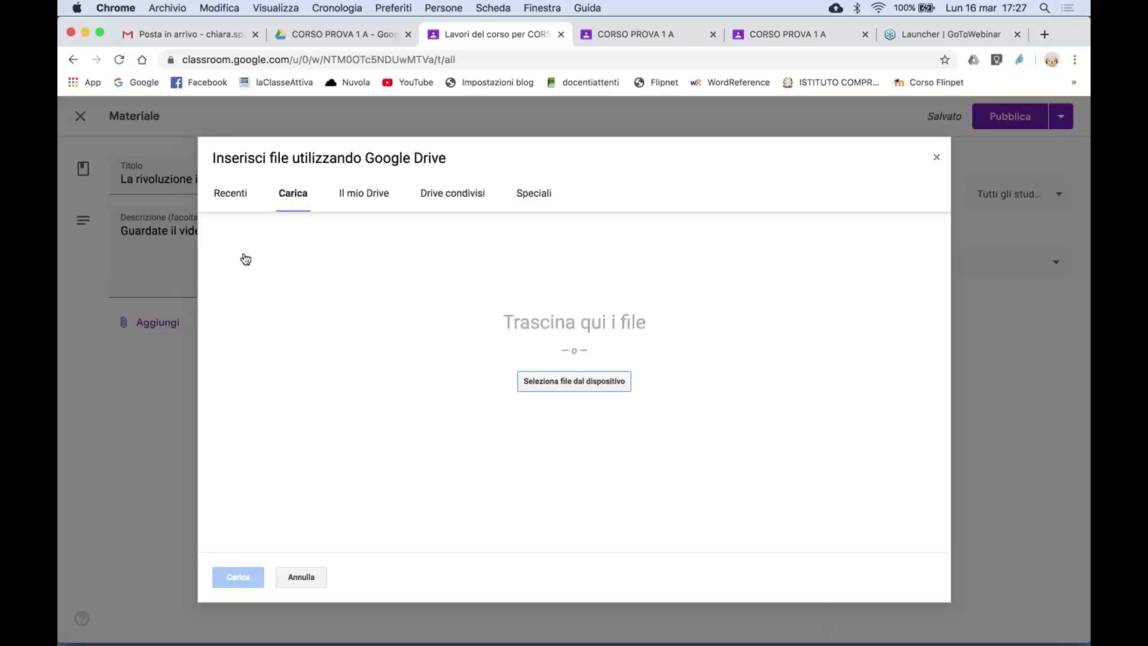
{"action": "left_click", "coordinate": [544, 384]}
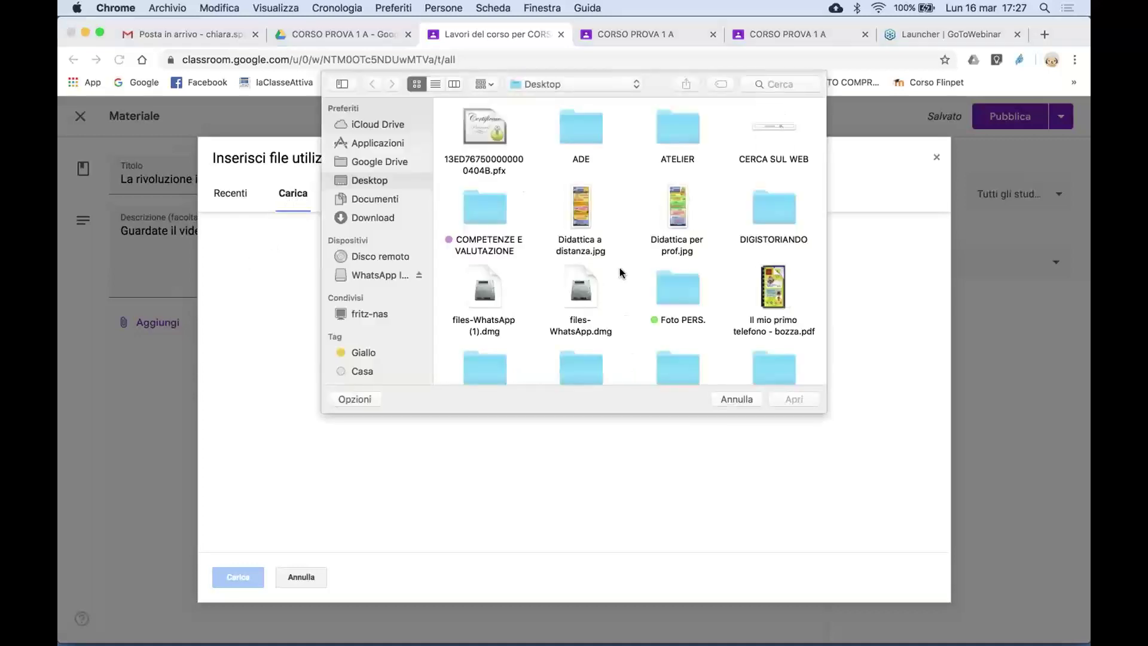
{"action": "scroll", "coordinate": [619, 273], "scroll_direction": "down", "scroll_amount": 5}
{"action": "scroll", "coordinate": [619, 267], "scroll_direction": "down", "scroll_amount": 2}
{"action": "scroll", "coordinate": [620, 267], "scroll_direction": "up", "scroll_amount": 8}
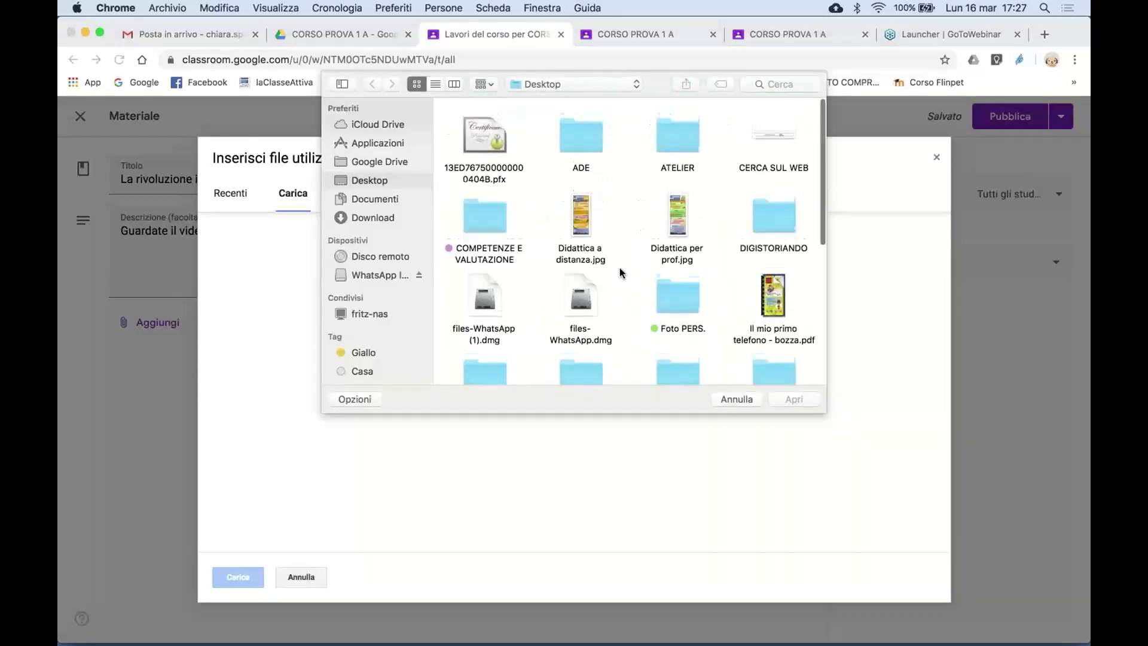
{"action": "left_click", "coordinate": [736, 399]}
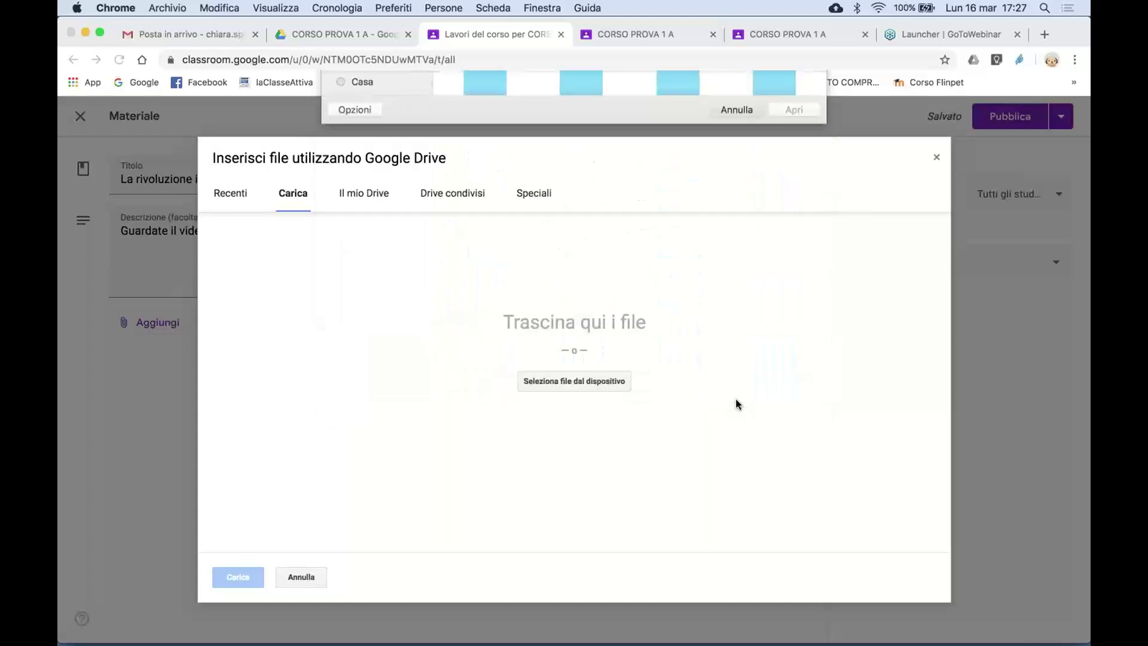
{"action": "left_click", "coordinate": [937, 161]}
- Choose Link as the attachment type and open a new browser tab
{"action": "left_click", "coordinate": [143, 333]}
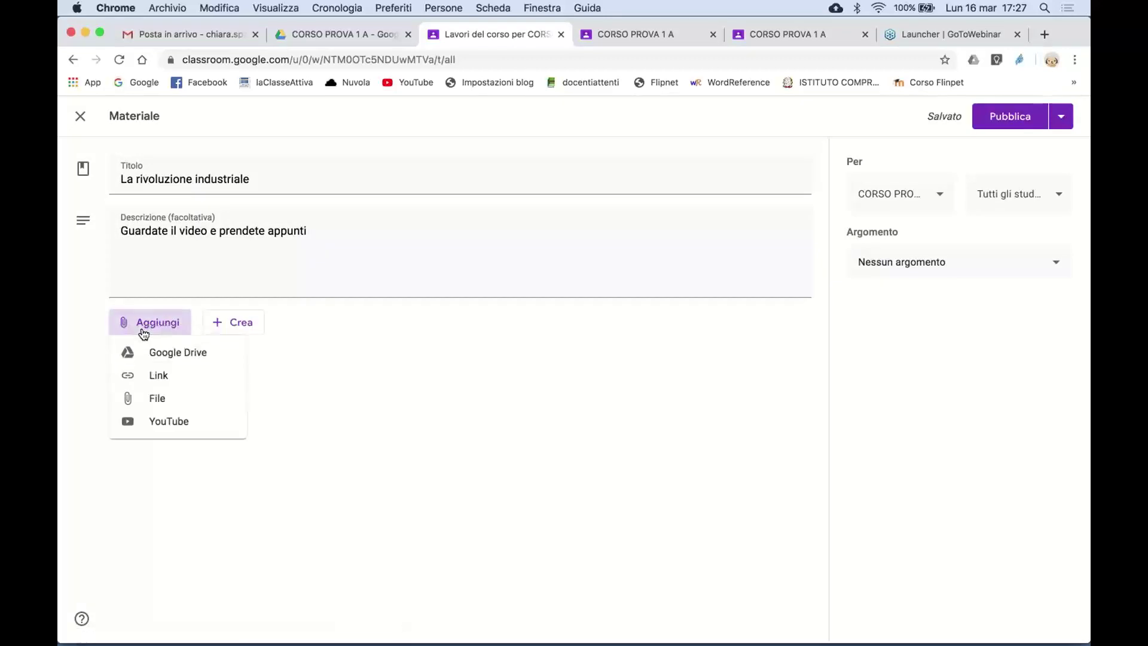
{"action": "left_click", "coordinate": [155, 375]}
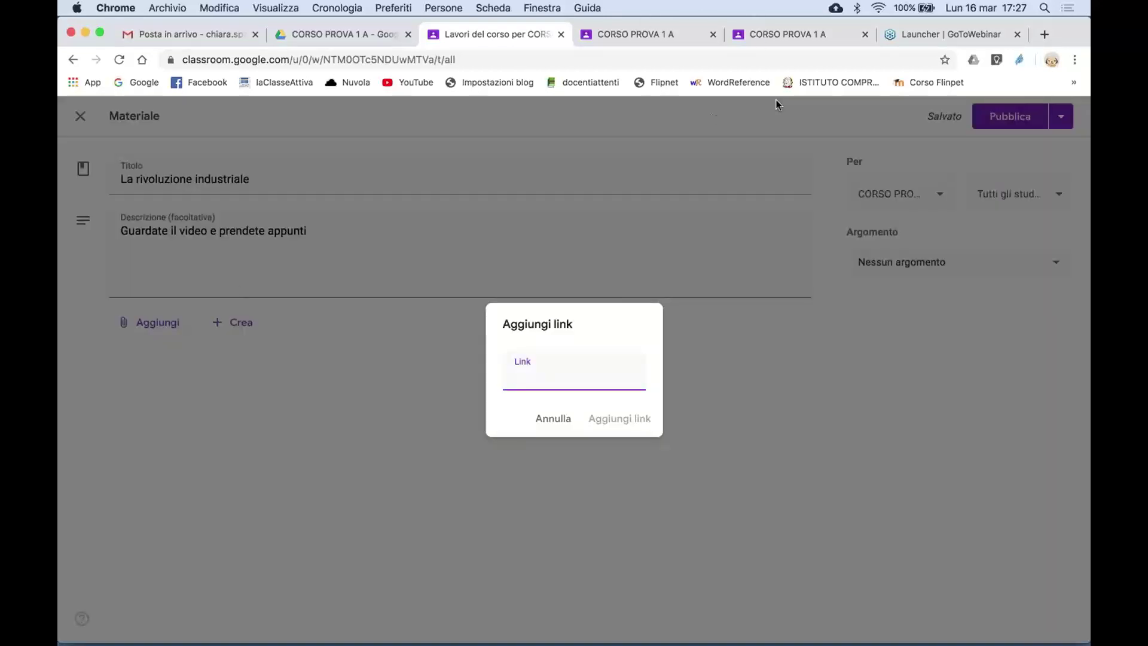
{"action": "left_click", "coordinate": [1044, 35]}
- Search 'la rivoluzione industriale', open the Treccani article and select its URL
{"action": "type", "text": "la r"}
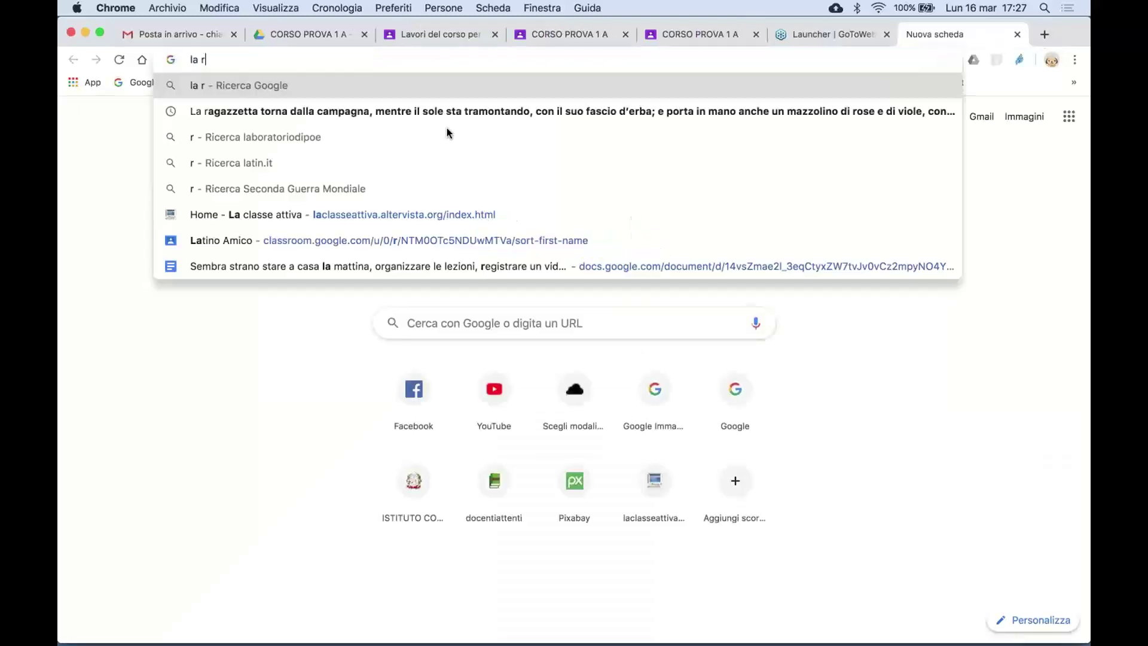
{"action": "type", "text": "avi"}
{"action": "key", "text": "BackSpace"}
{"action": "key", "text": "BackSpace"}
{"action": "key", "text": "BackSpace"}
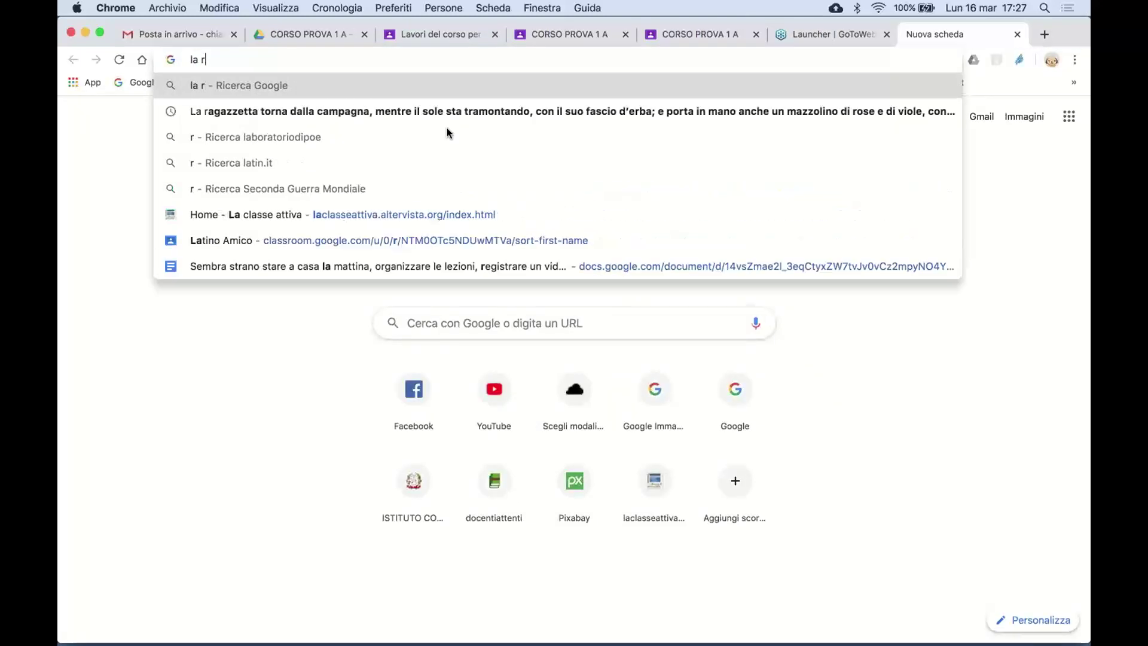
{"action": "type", "text": "ivoluzione"}
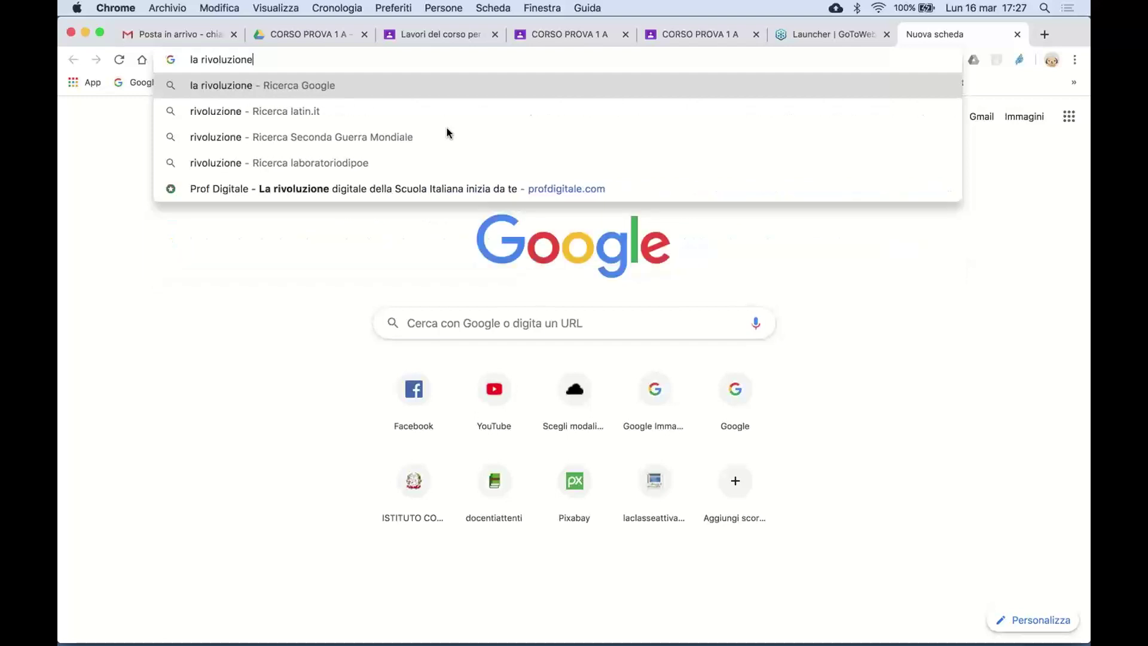
{"action": "type", "text": " industri"}
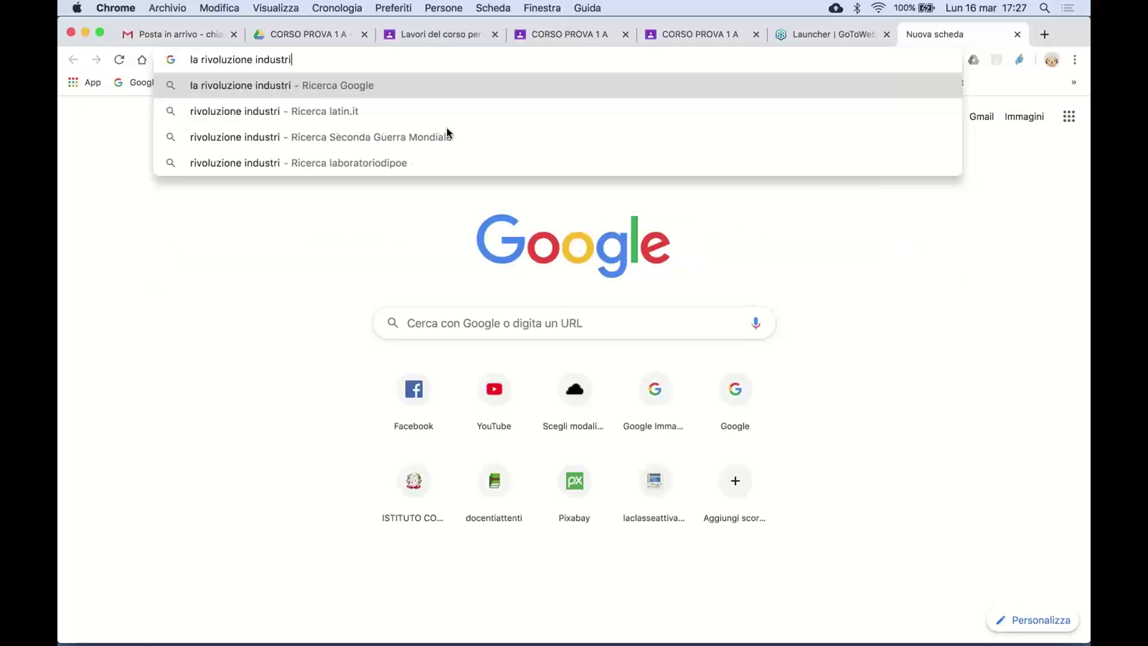
{"action": "type", "text": "ale"}
{"action": "key", "text": "Return"}
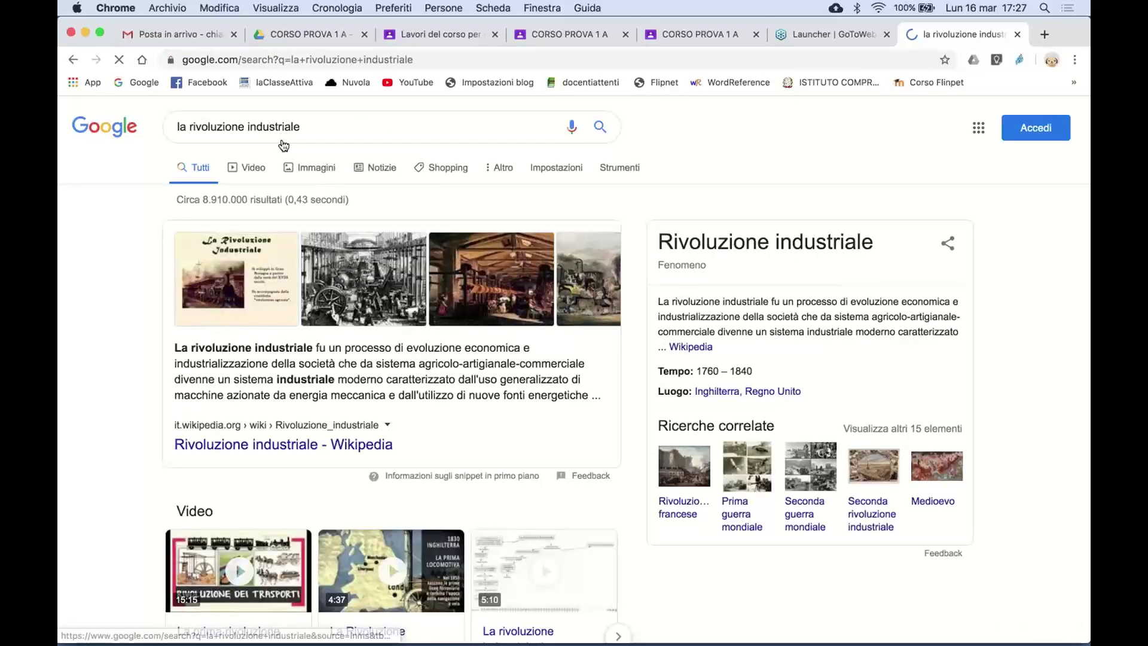
{"action": "scroll", "coordinate": [284, 146], "scroll_direction": "down", "scroll_amount": 10}
{"action": "left_click", "coordinate": [371, 233]}
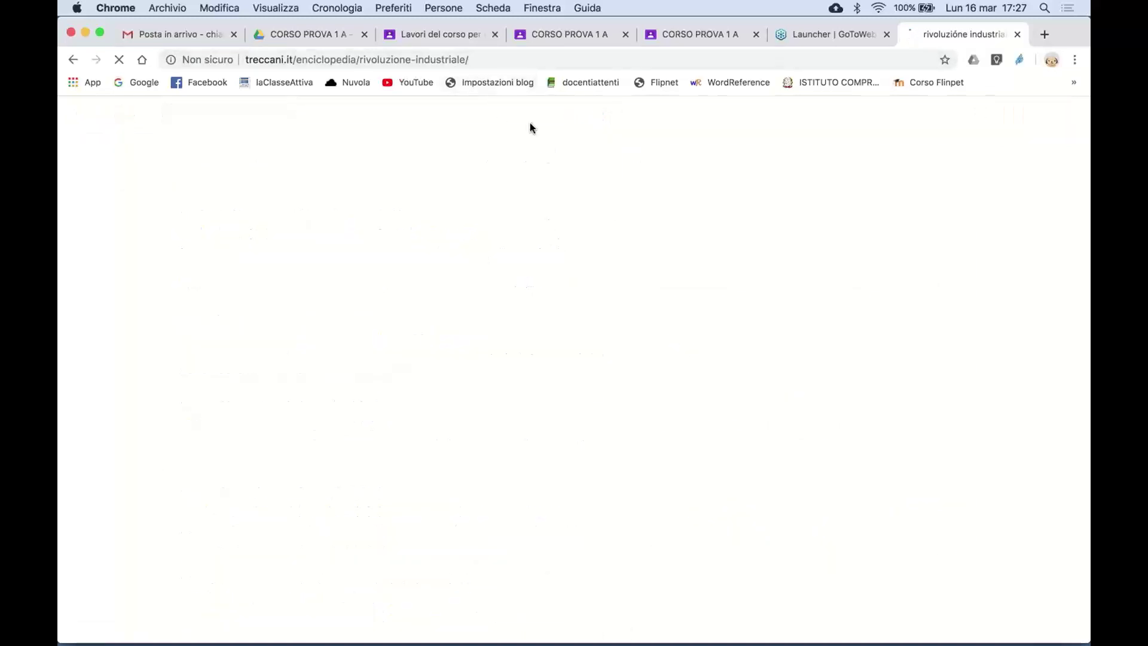
{"action": "left_click", "coordinate": [465, 58]}
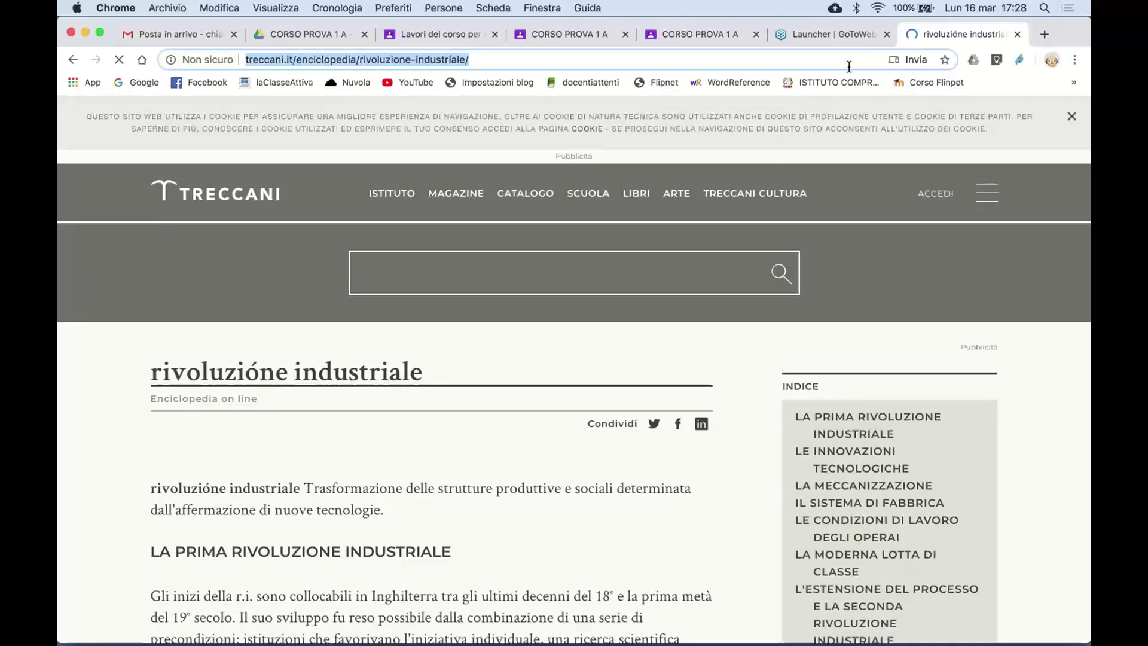
- Paste the Treccani article URL into the Aggiungi link dialog and attach it
{"action": "left_click", "coordinate": [1017, 34]}
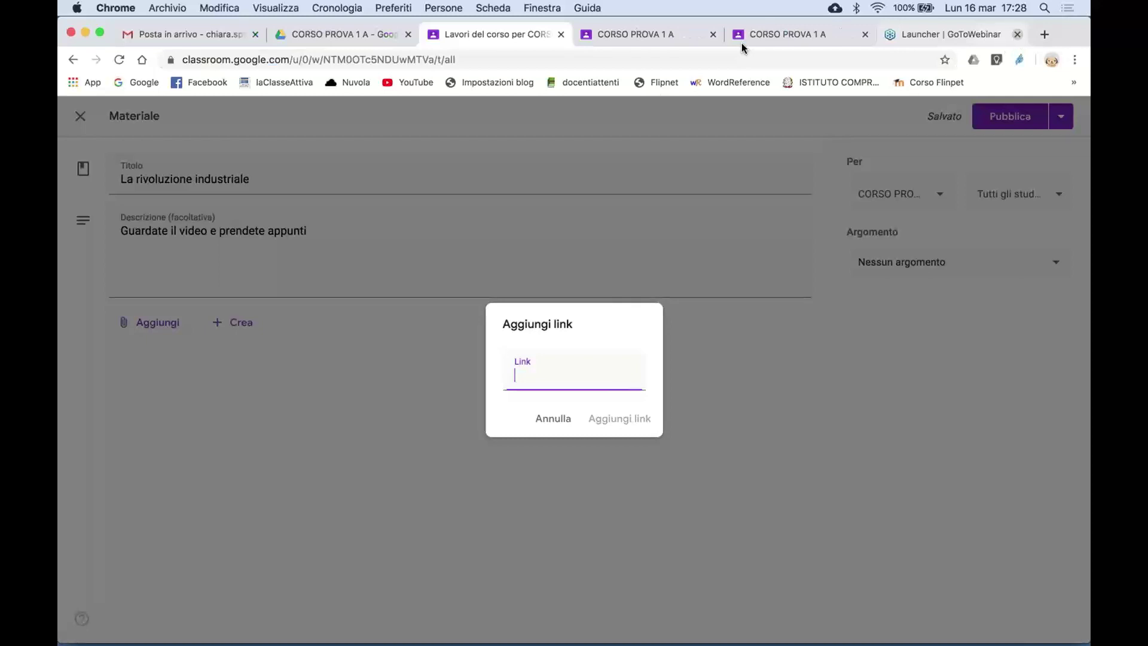
{"action": "key", "text": "super+v"}
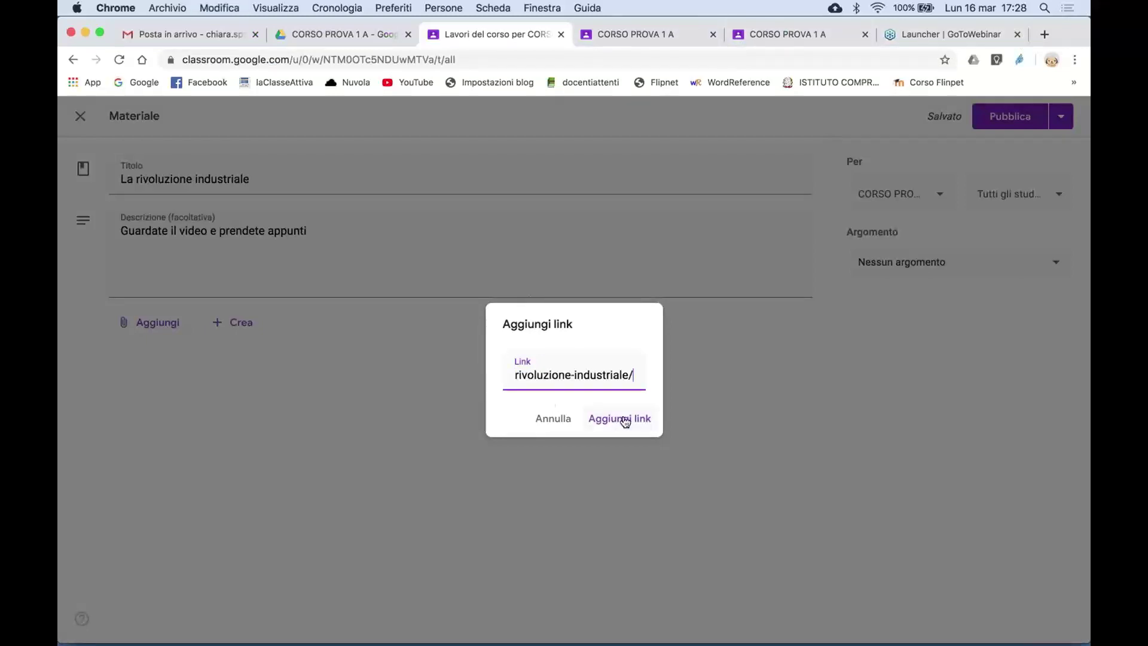
{"action": "left_click", "coordinate": [622, 418]}
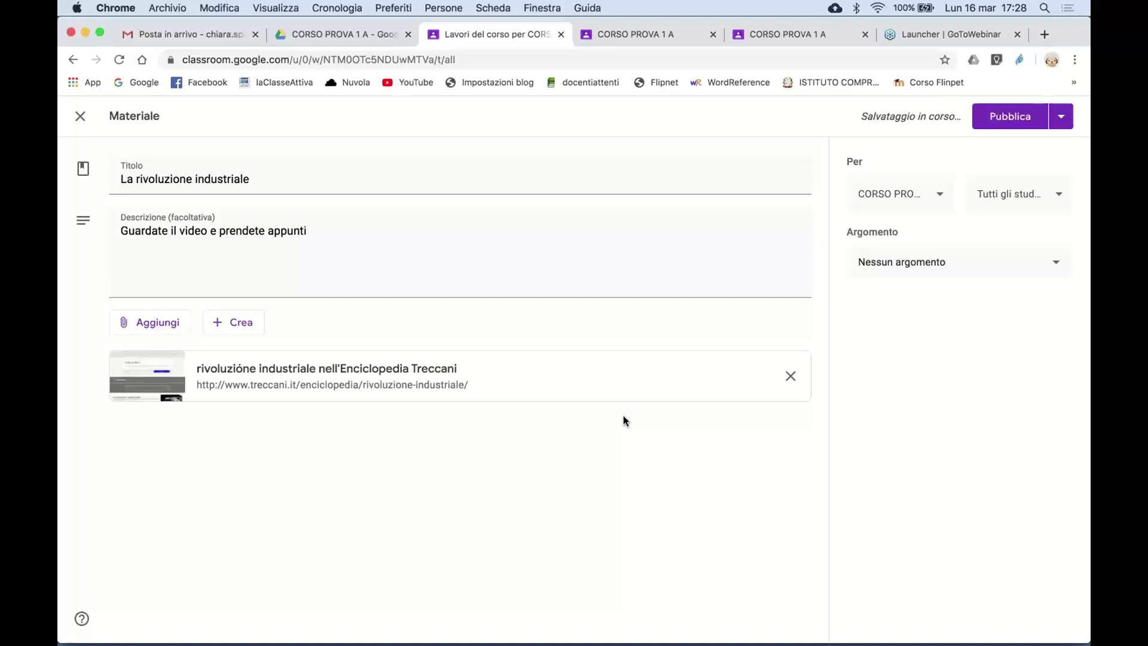
{"action": "left_click", "coordinate": [154, 326]}
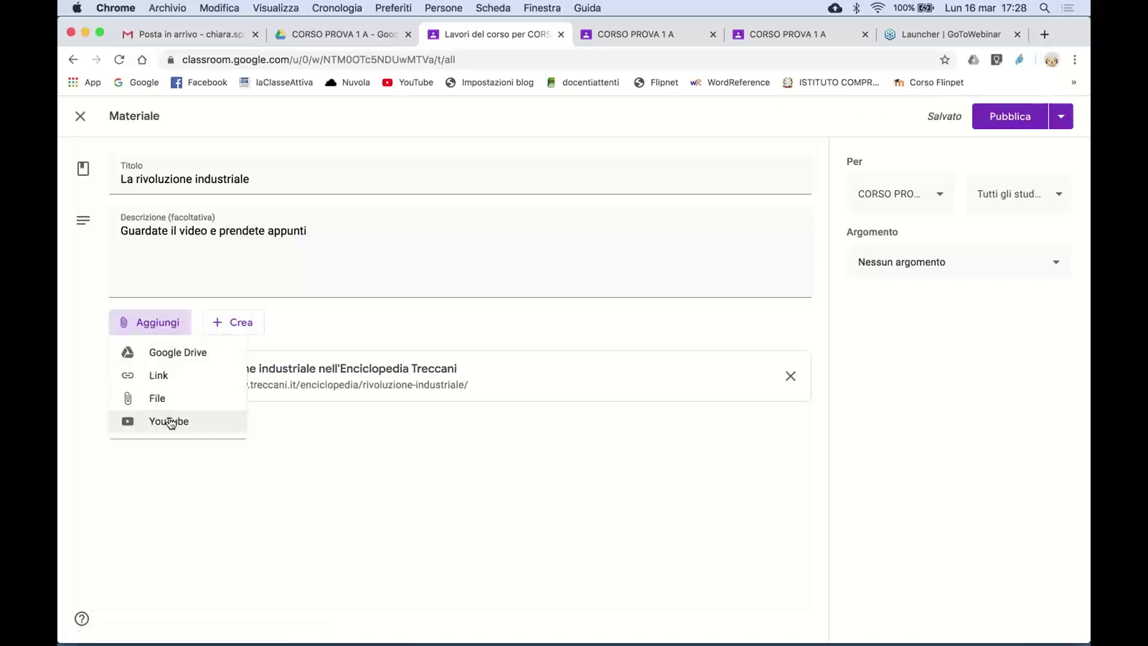
- Search YouTube for 'rivoluzione industriale' and attach the video La prima rivoluzione industriale
{"action": "left_click", "coordinate": [171, 423]}
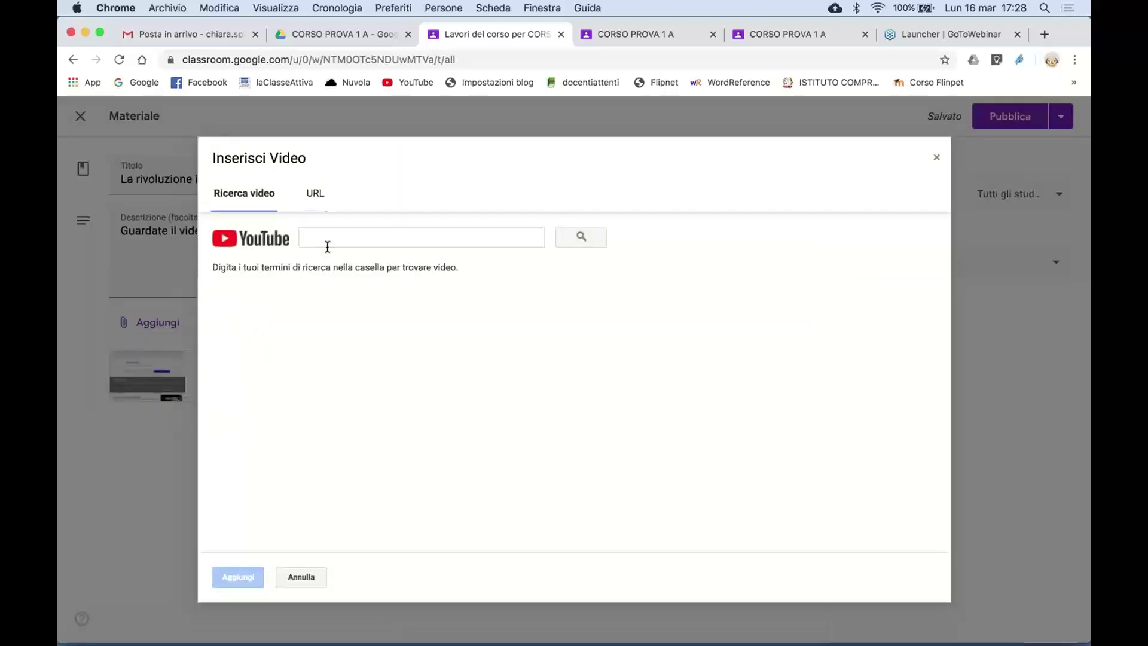
{"action": "left_click", "coordinate": [315, 193]}
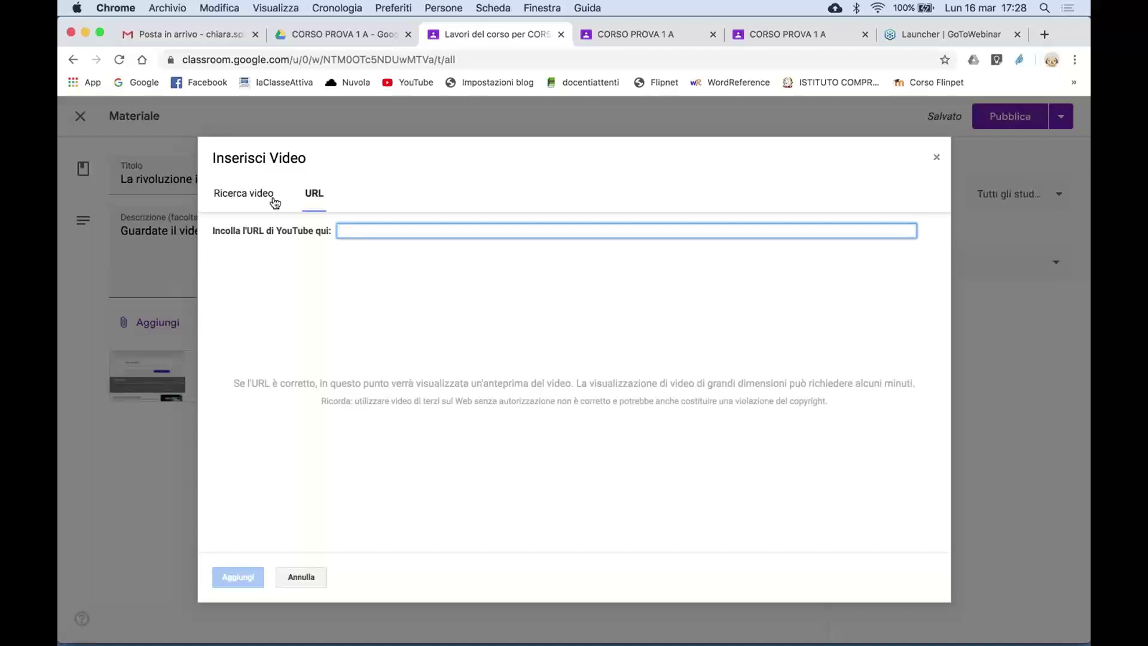
{"action": "left_click", "coordinate": [250, 193]}
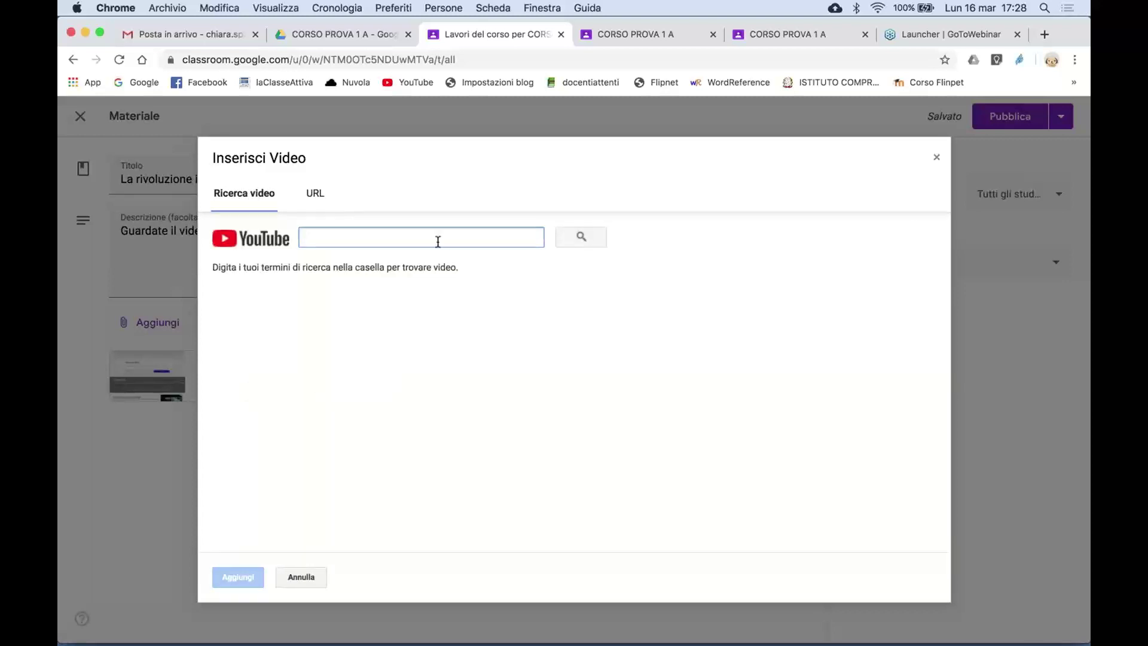
{"action": "left_click", "coordinate": [401, 242]}
{"action": "type", "text": "rivoluzione indus"}
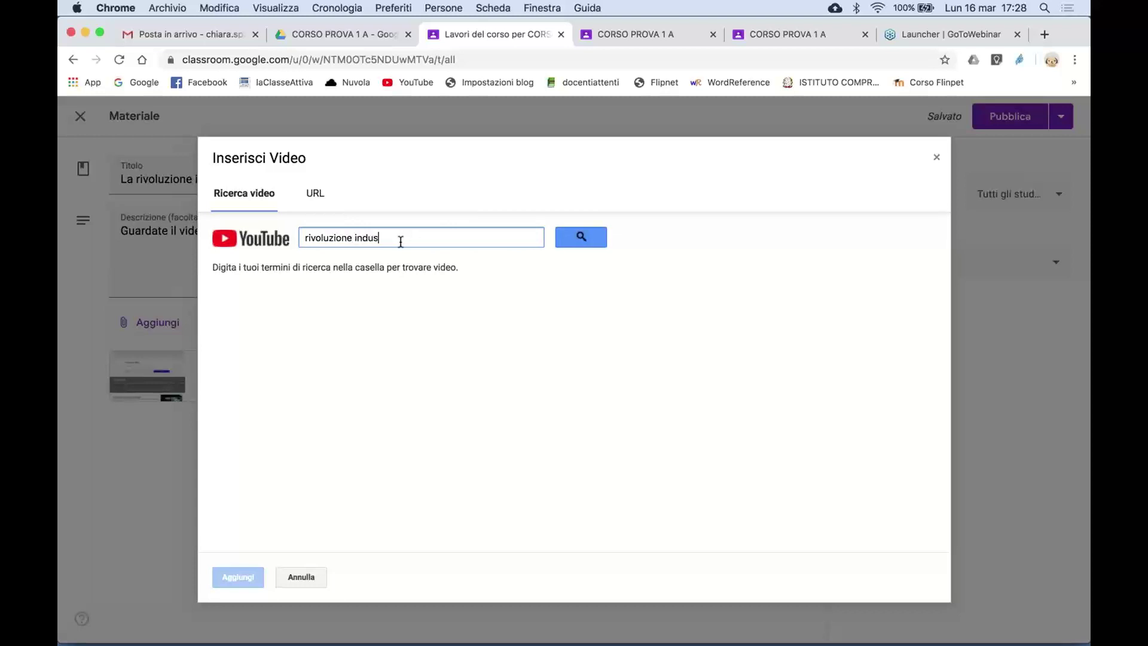
{"action": "type", "text": "triale"}
{"action": "left_click", "coordinate": [598, 237]}
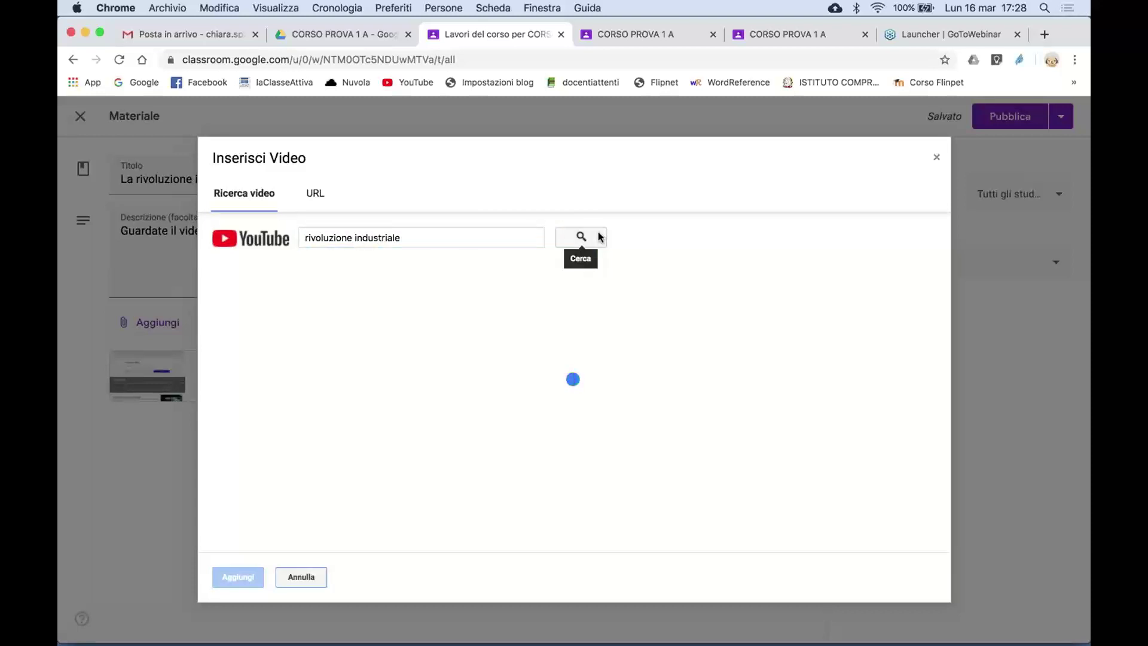
{"action": "scroll", "coordinate": [448, 398], "scroll_direction": "down", "scroll_amount": 5}
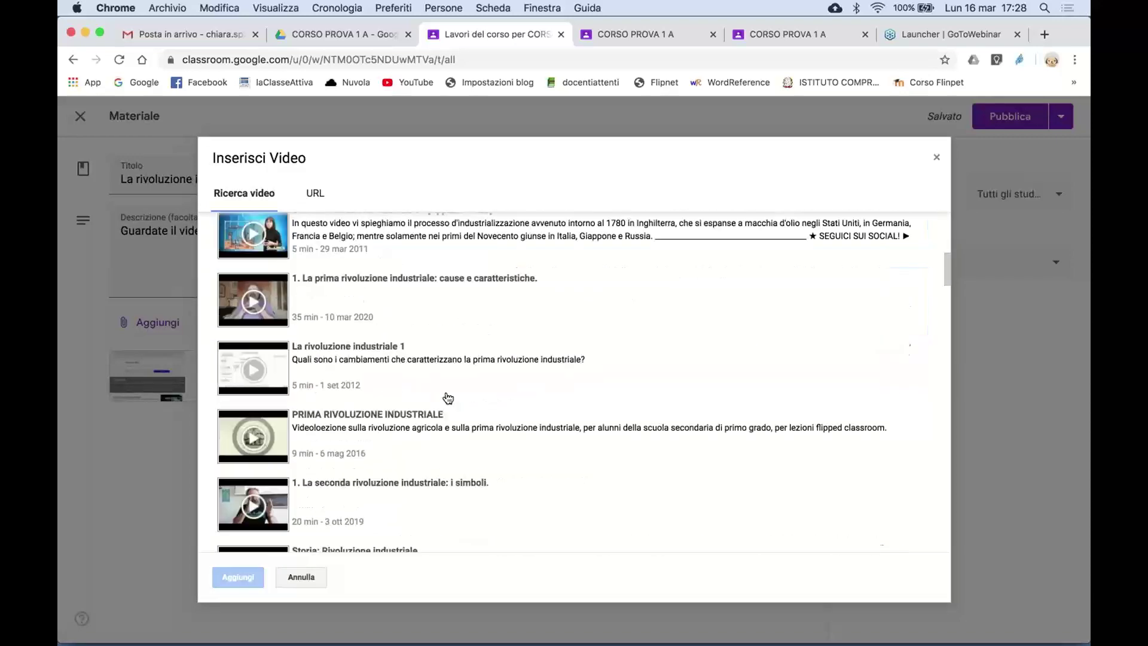
{"action": "scroll", "coordinate": [448, 398], "scroll_direction": "up", "scroll_amount": 5}
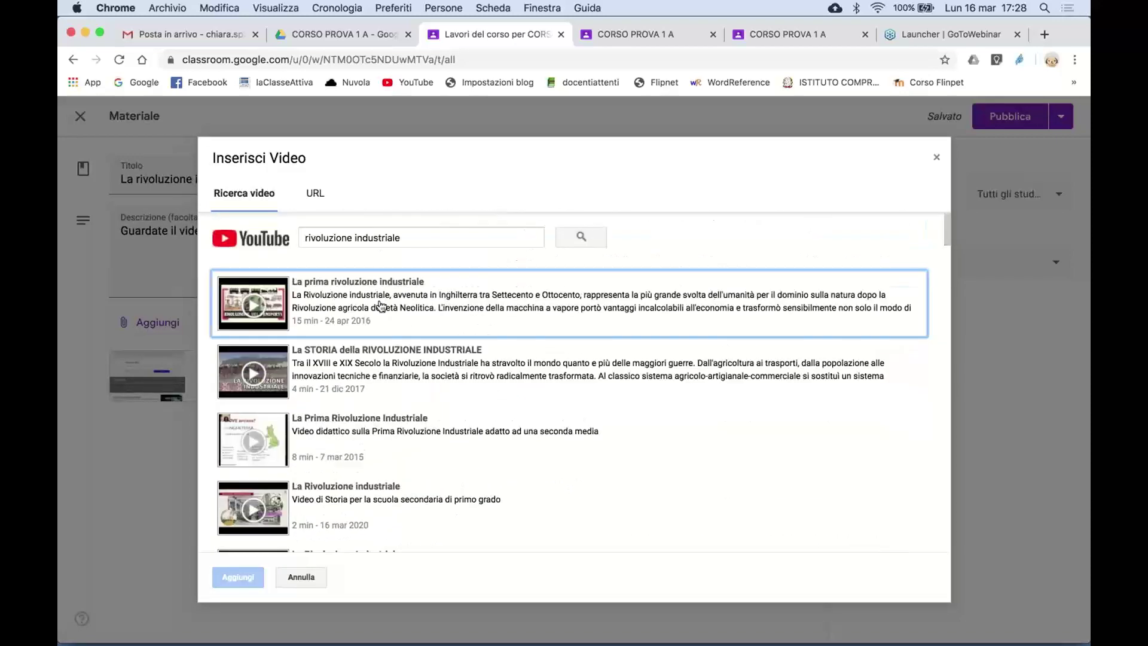
{"action": "double_click", "coordinate": [381, 306]}
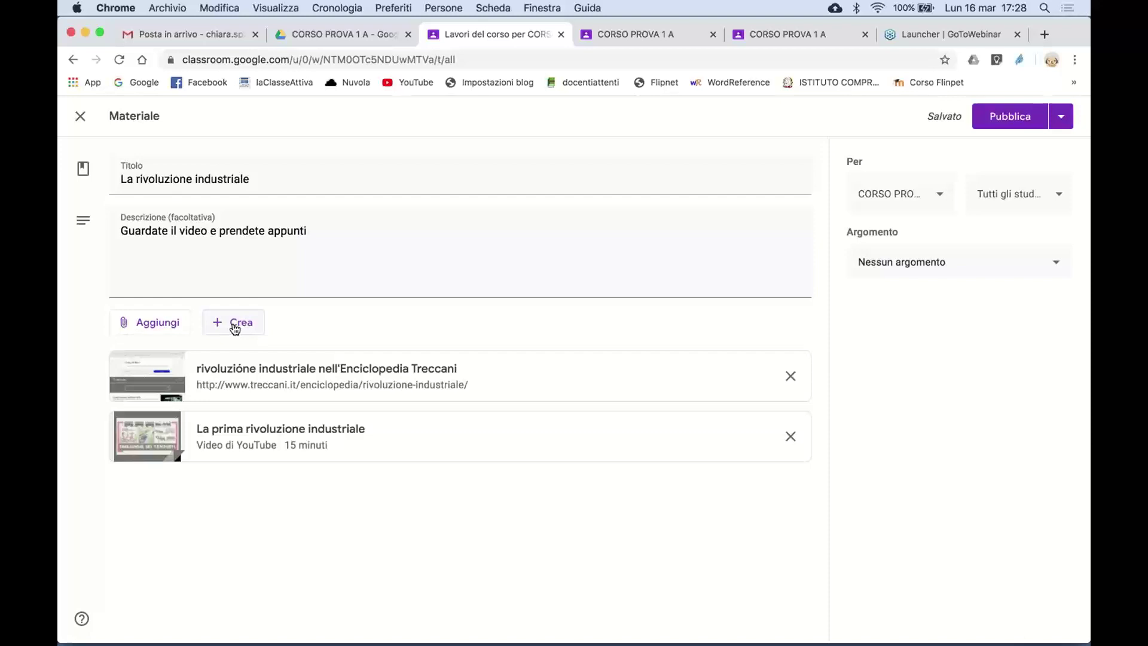
- Close the Materiale editor so La rivoluzione industriale stays as a Bozza draft
{"action": "left_click", "coordinate": [235, 326]}
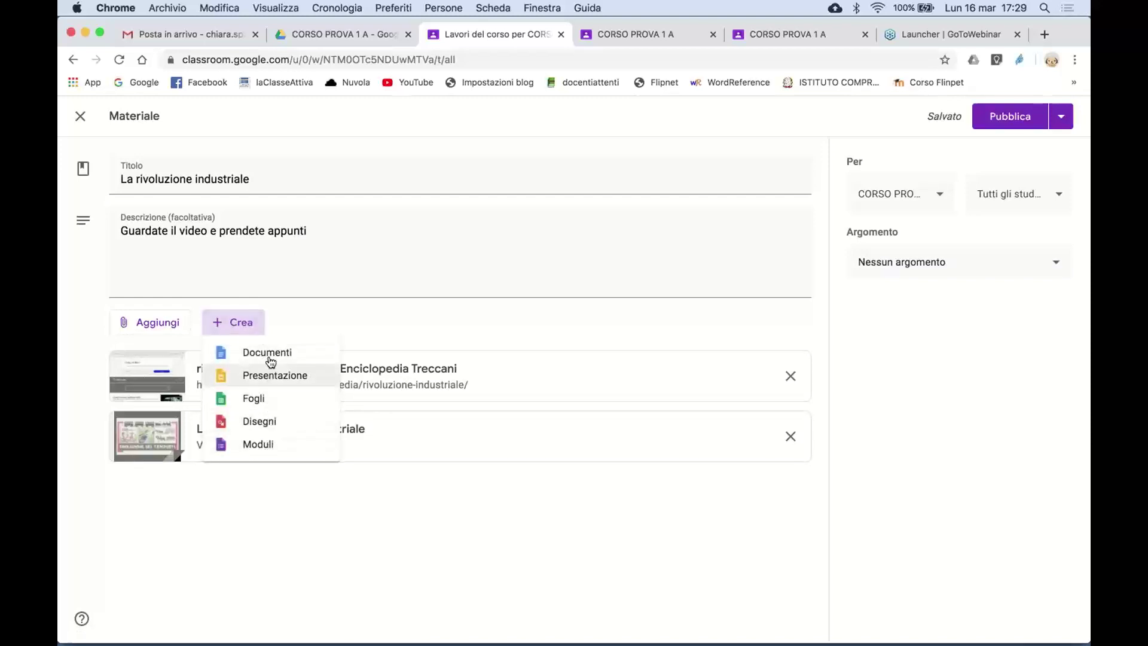
{"action": "left_click", "coordinate": [313, 320]}
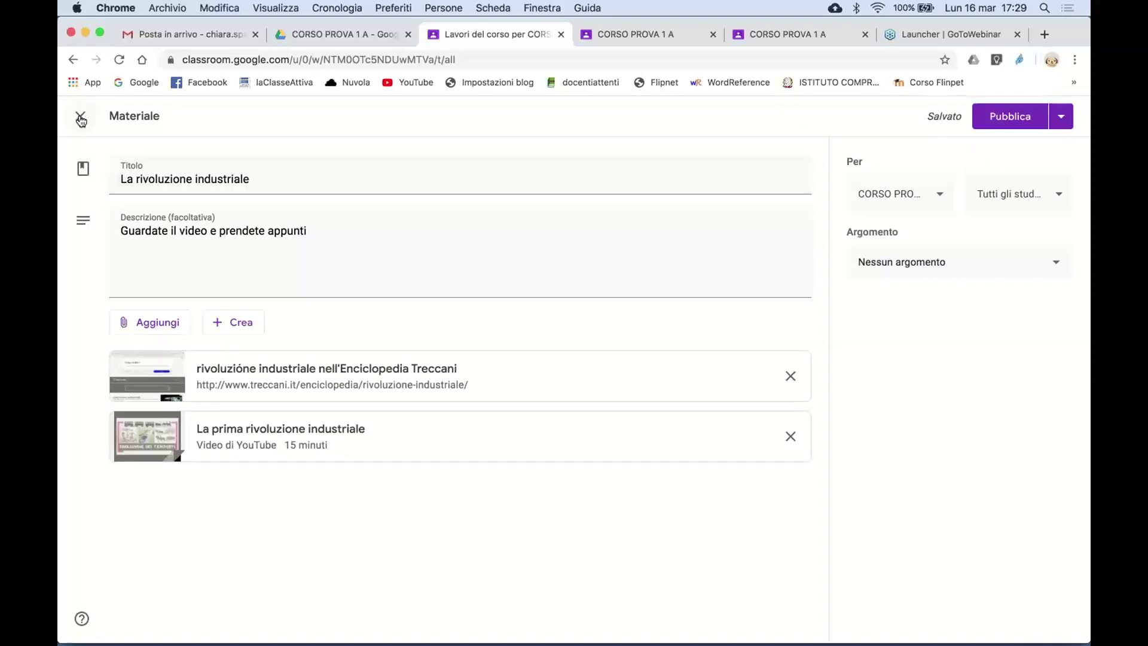
{"action": "left_click", "coordinate": [80, 117]}
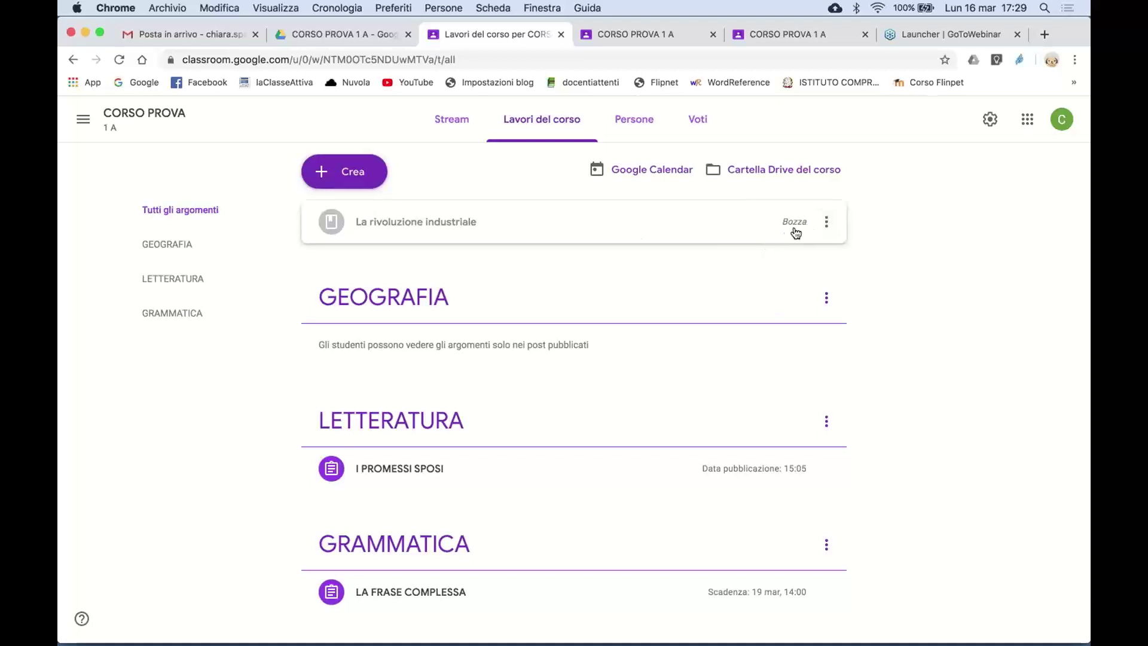
- Delete the La rivoluzione industriale draft from its options menu and confirm Elimina
{"action": "left_click", "coordinate": [826, 226]}
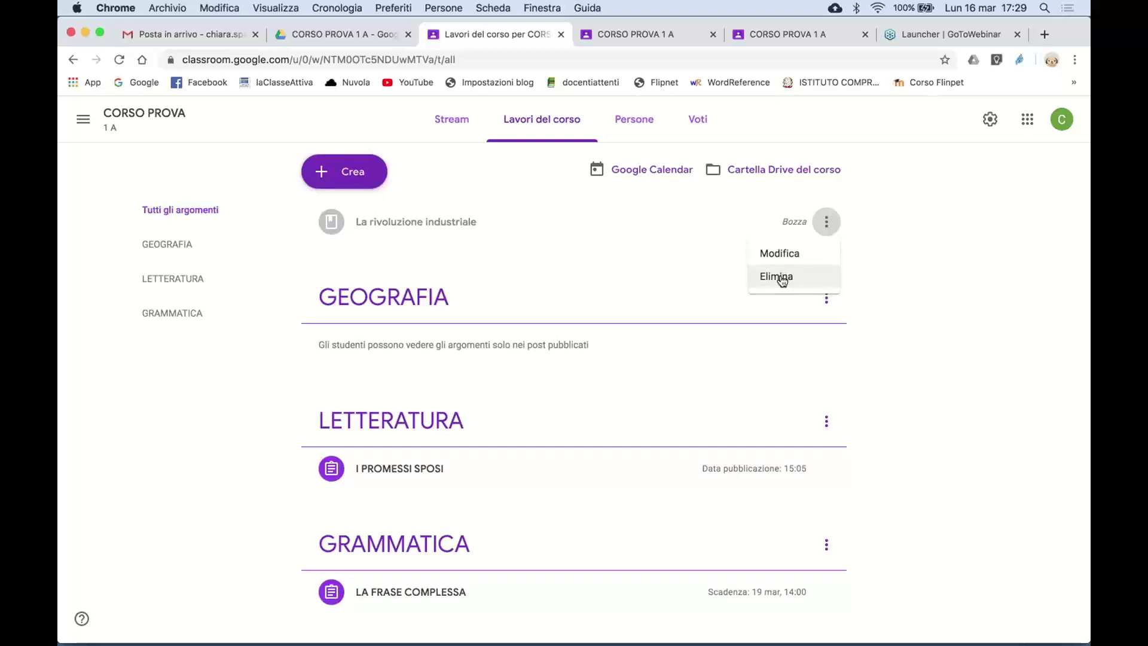
{"action": "left_click", "coordinate": [783, 278]}
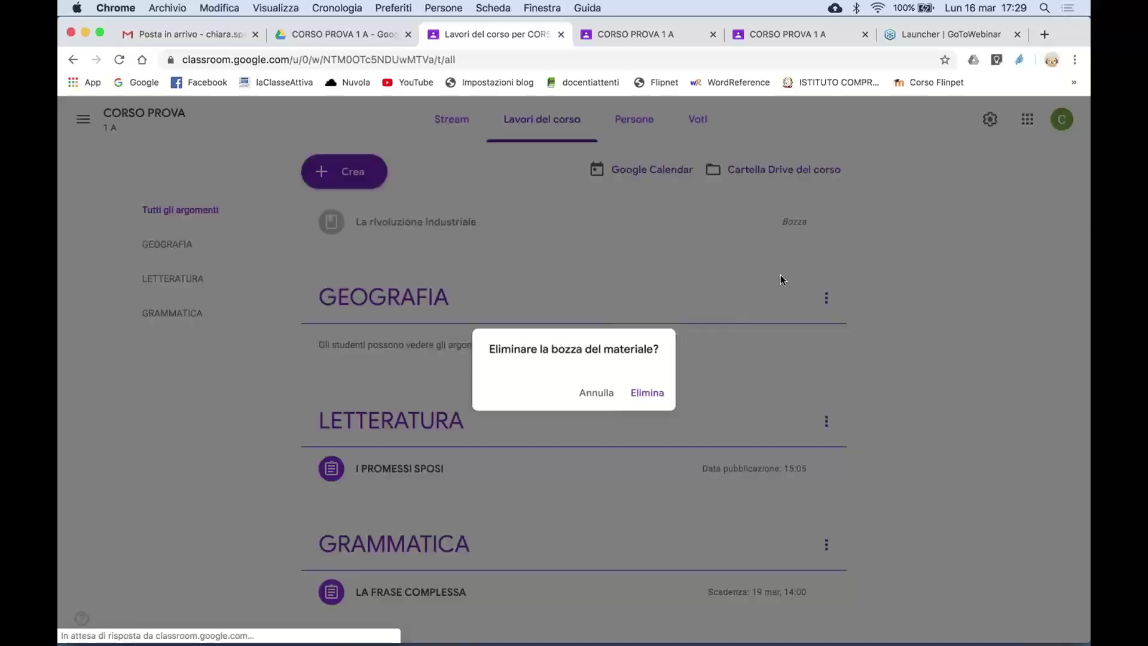
{"action": "left_click", "coordinate": [652, 395]}
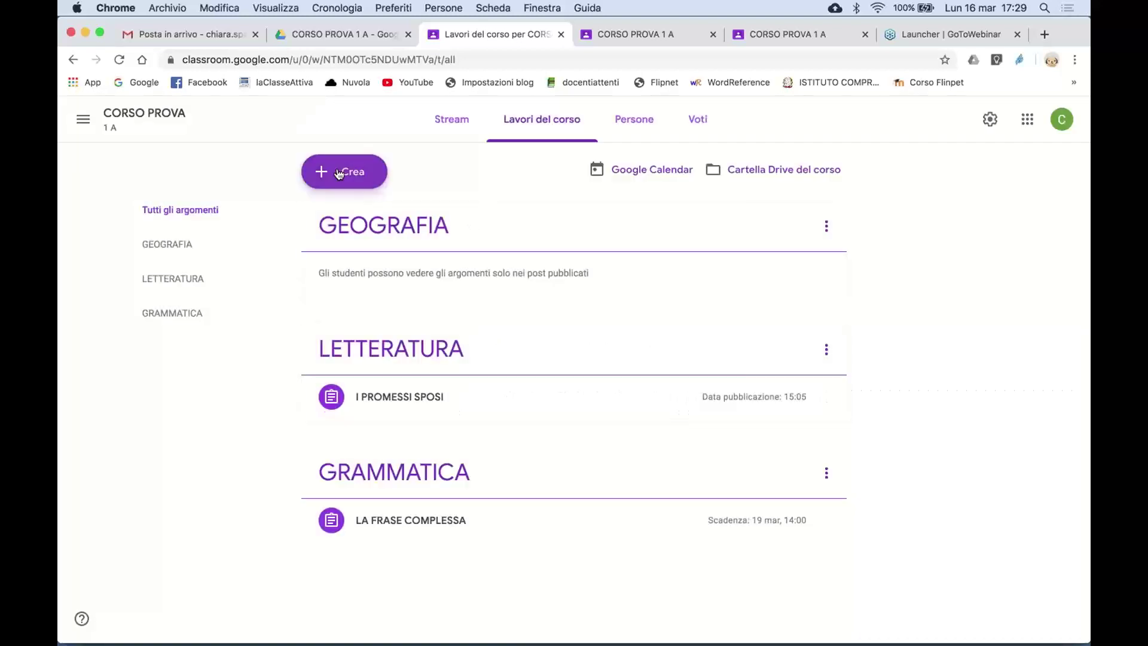
- Create a new Compito con quiz carrying a Blank Quiz form
{"action": "left_click", "coordinate": [339, 173]}
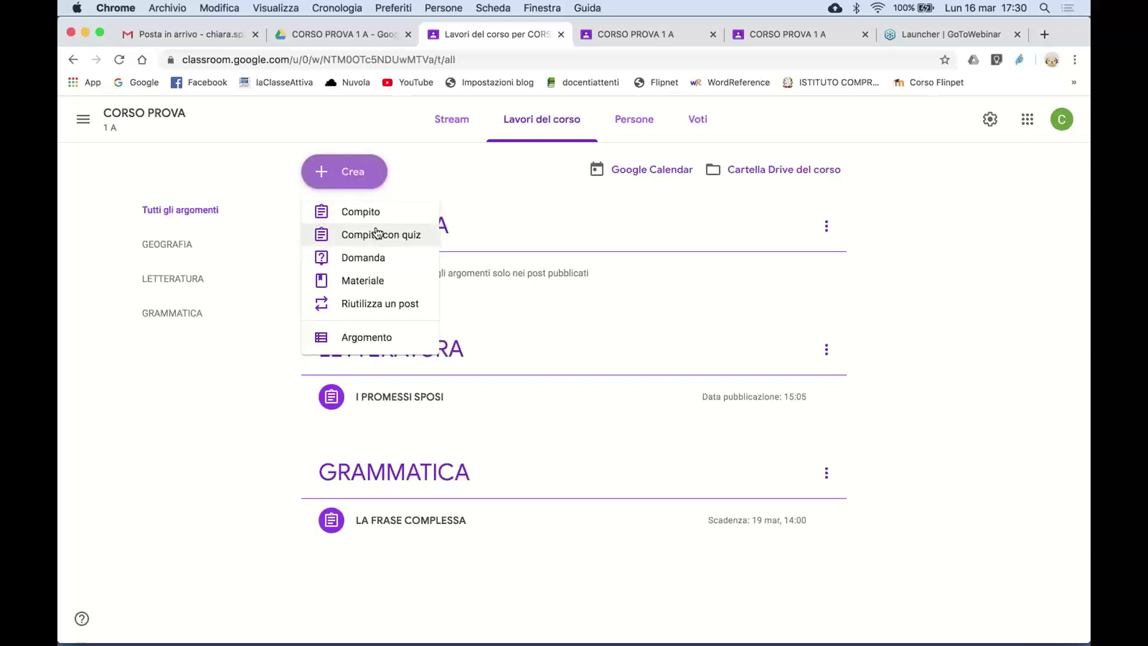
{"action": "left_click", "coordinate": [376, 232]}
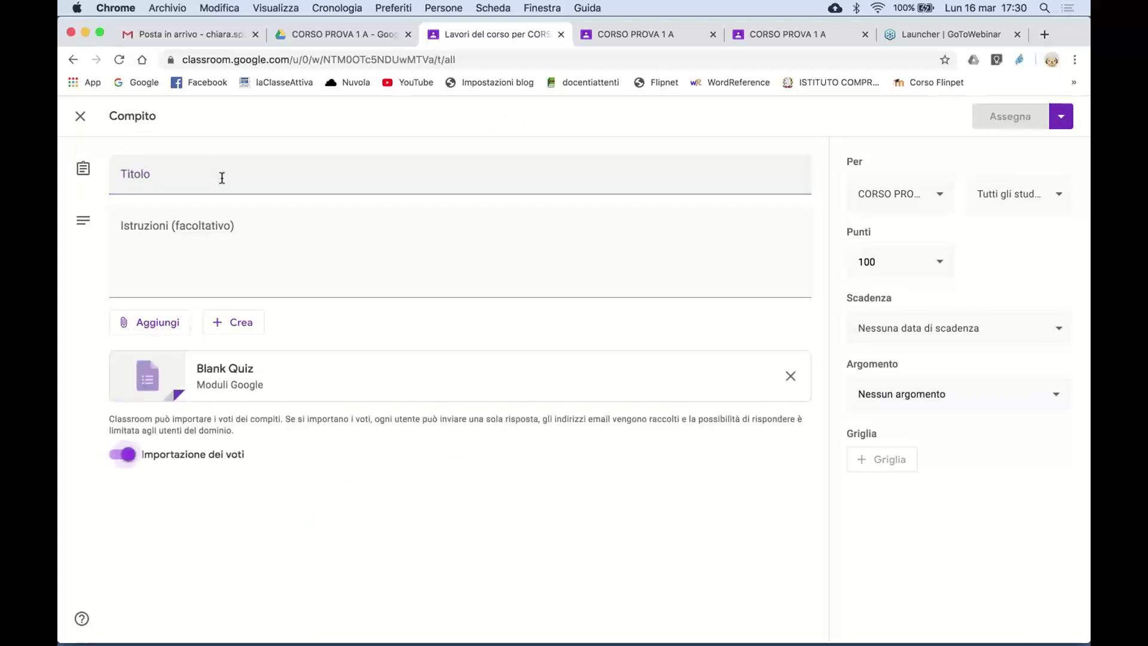
- Title the quiz RIVOLUZIONE INDUSTRIALE with instructions 'Completa il questionario', then open Blank Quiz in Forms
{"action": "left_click", "coordinate": [222, 178]}
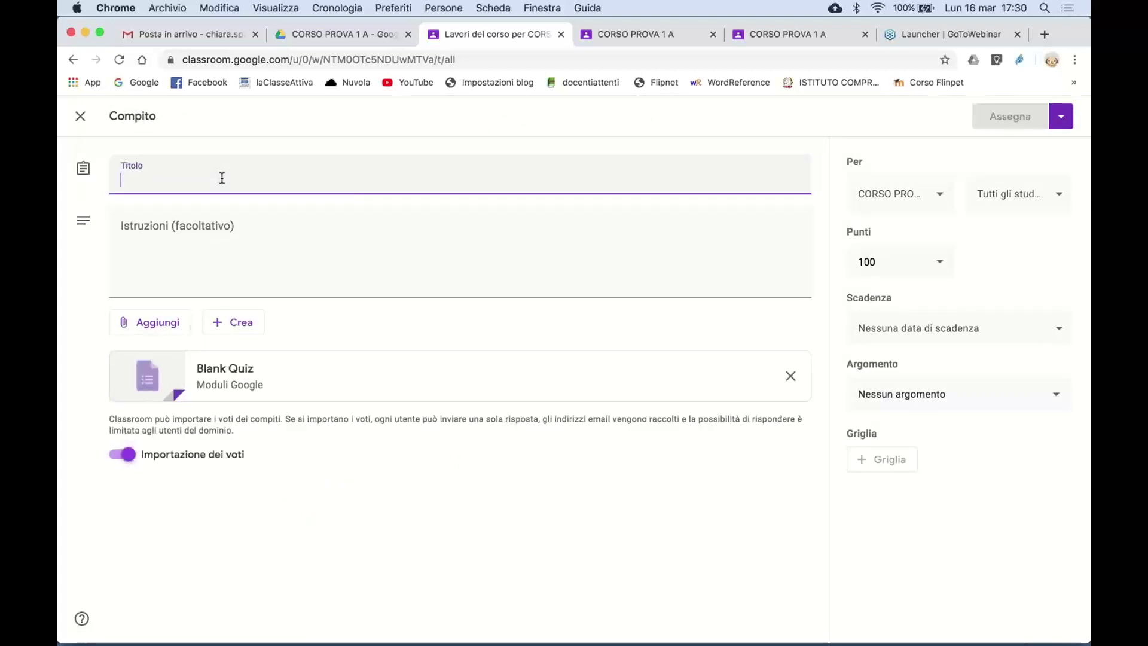
{"action": "type", "text": "RIVOLUZIONE INDUSTRIALE"}
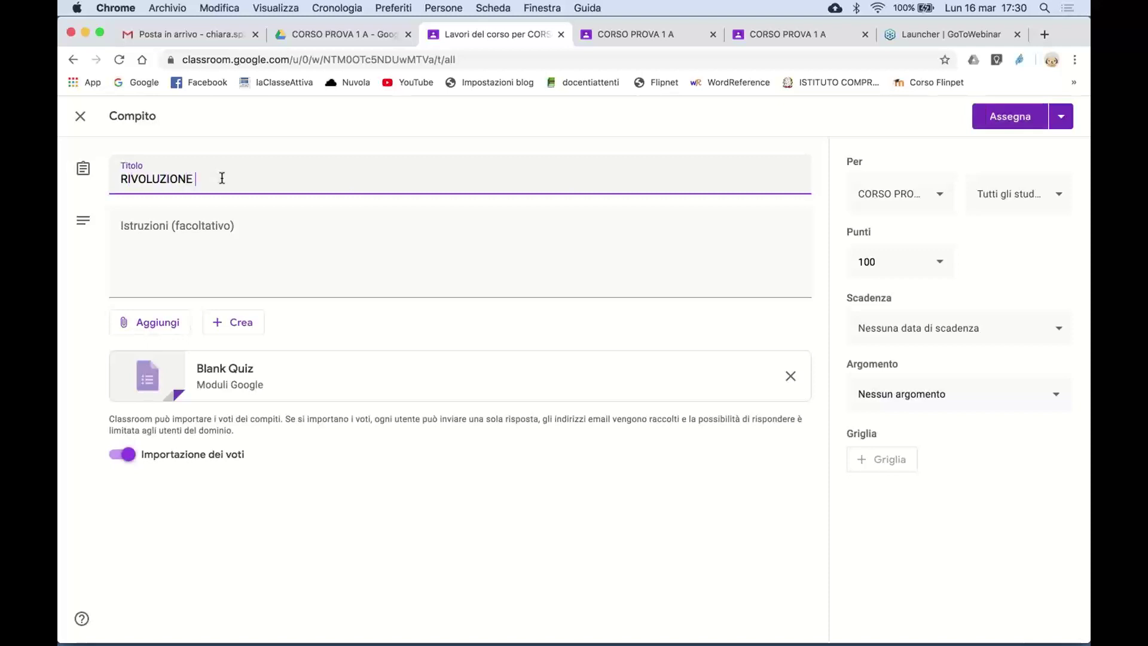
{"action": "left_click", "coordinate": [232, 224]}
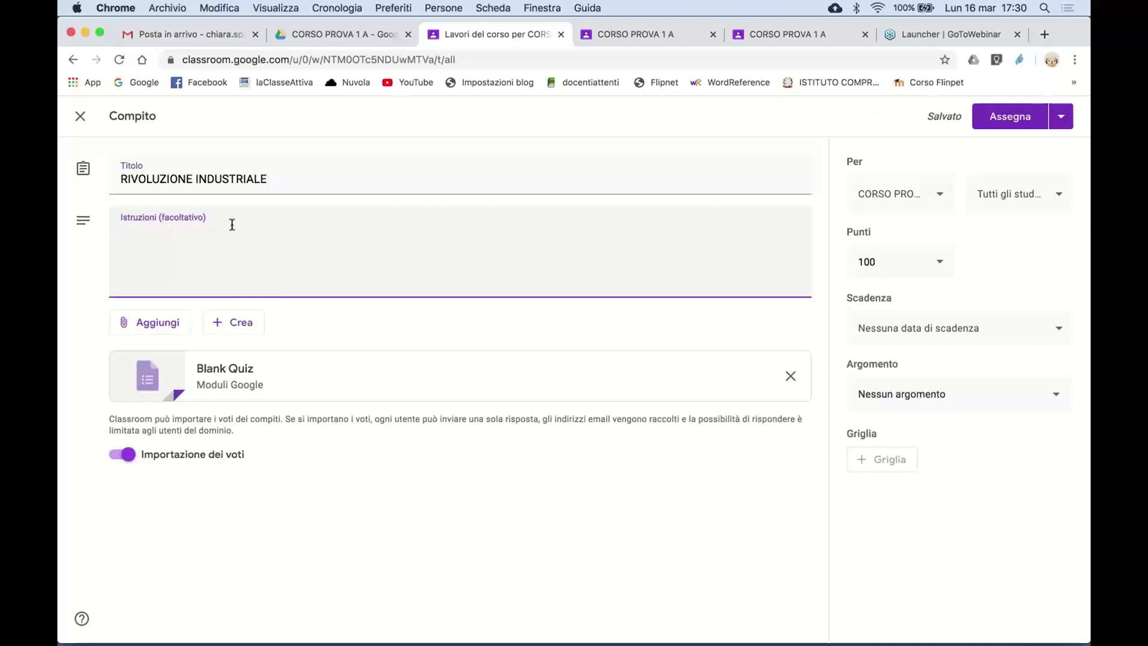
{"action": "type", "text": "Completa il q"}
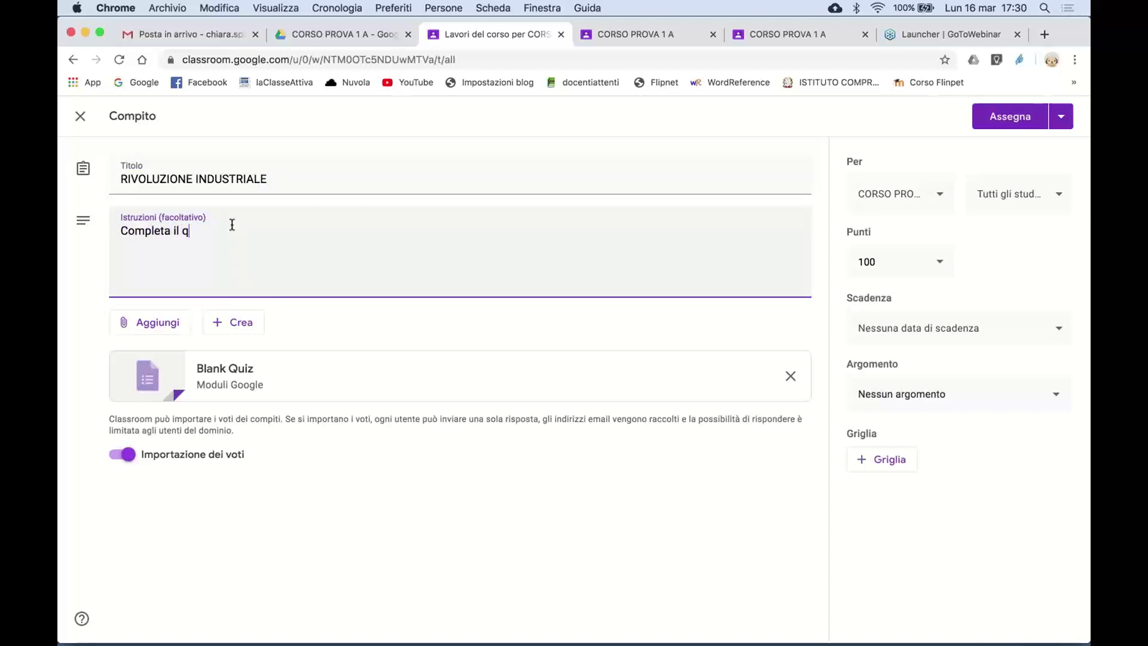
{"action": "type", "text": "uestionario"}
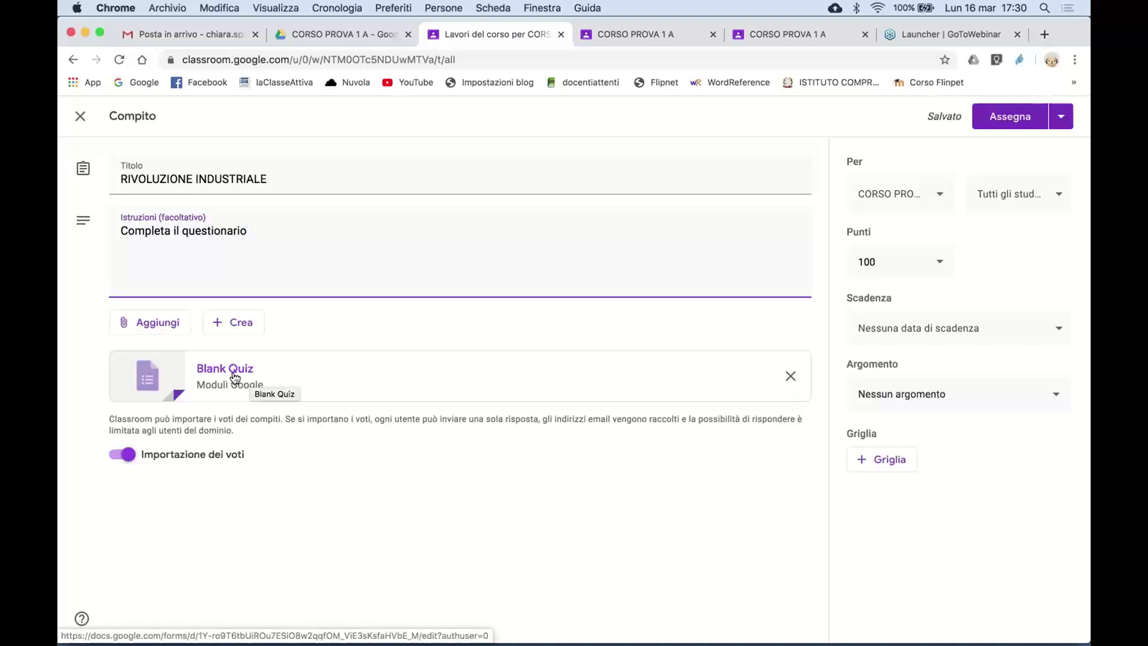
{"action": "left_click", "coordinate": [234, 375]}
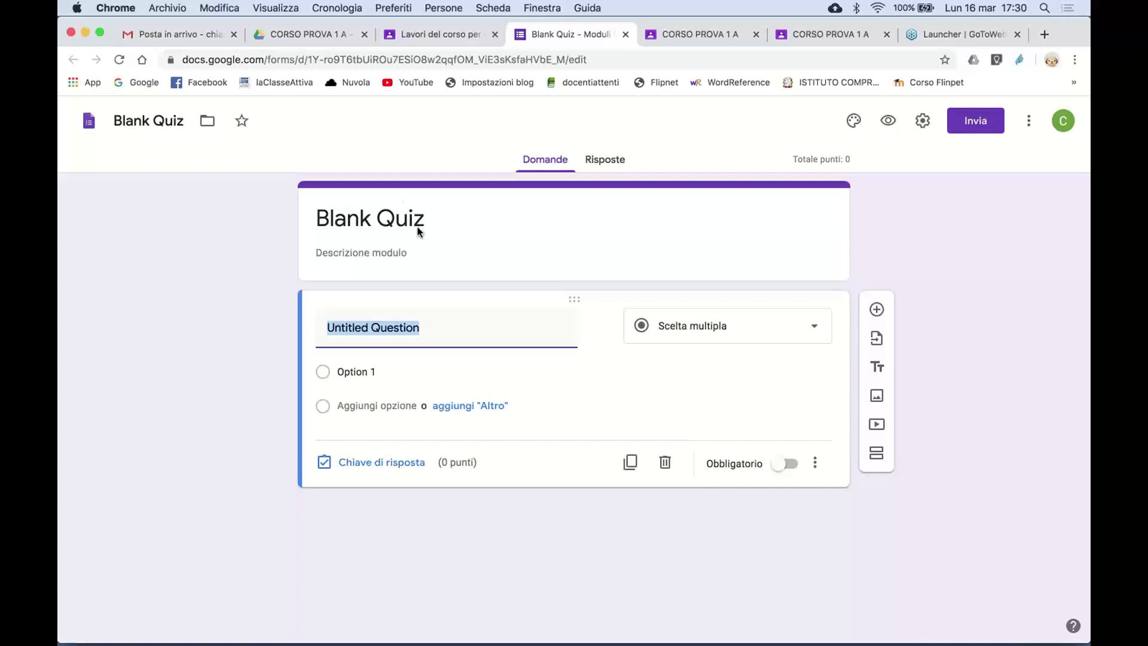
- Close the Blank Quiz Forms tab to get back to the assignment editor
{"action": "left_click", "coordinate": [625, 36]}
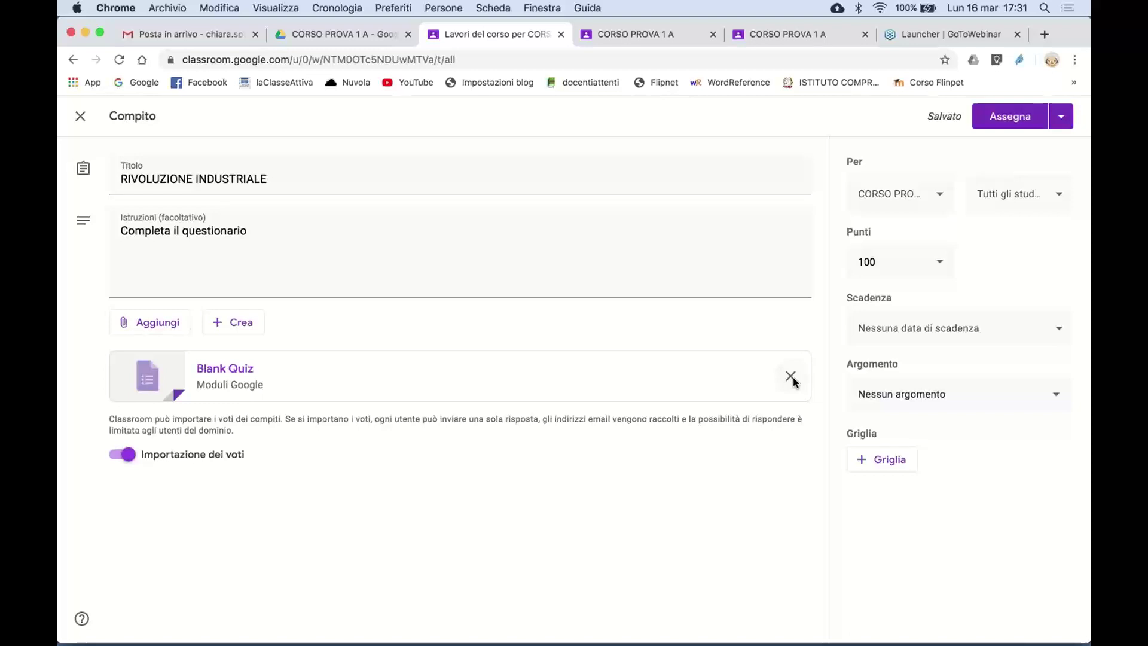
- Remove Blank Quiz and attach the Drive form Copia di Le congiunzioni instead
{"action": "left_click", "coordinate": [791, 377]}
{"action": "left_click", "coordinate": [157, 323]}
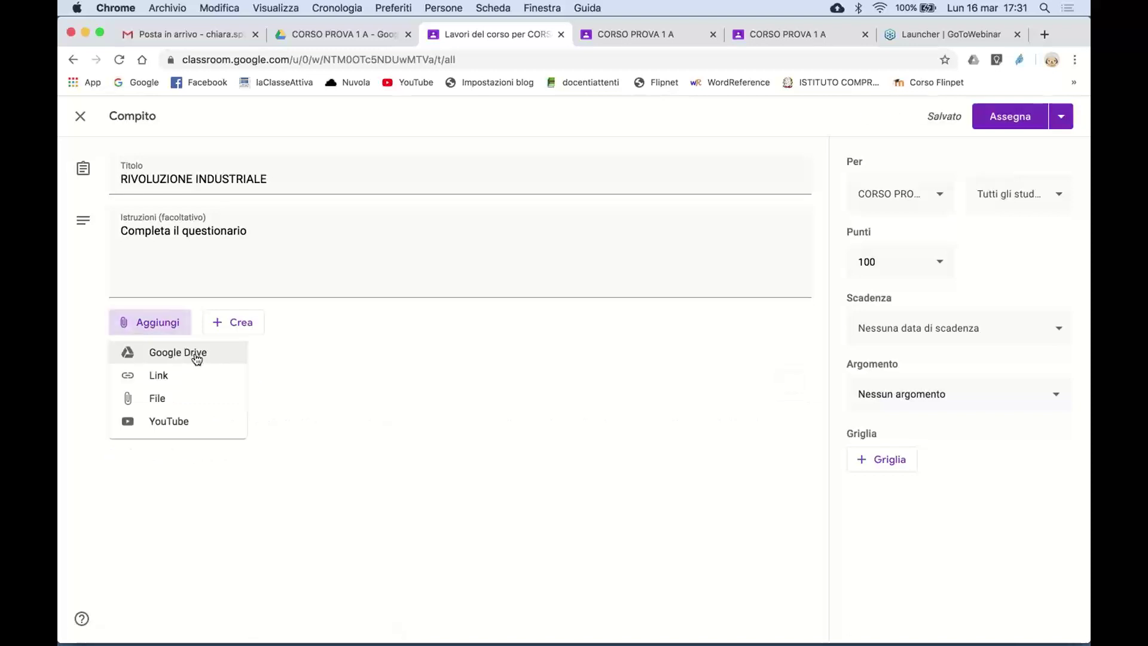
{"action": "left_click", "coordinate": [197, 358]}
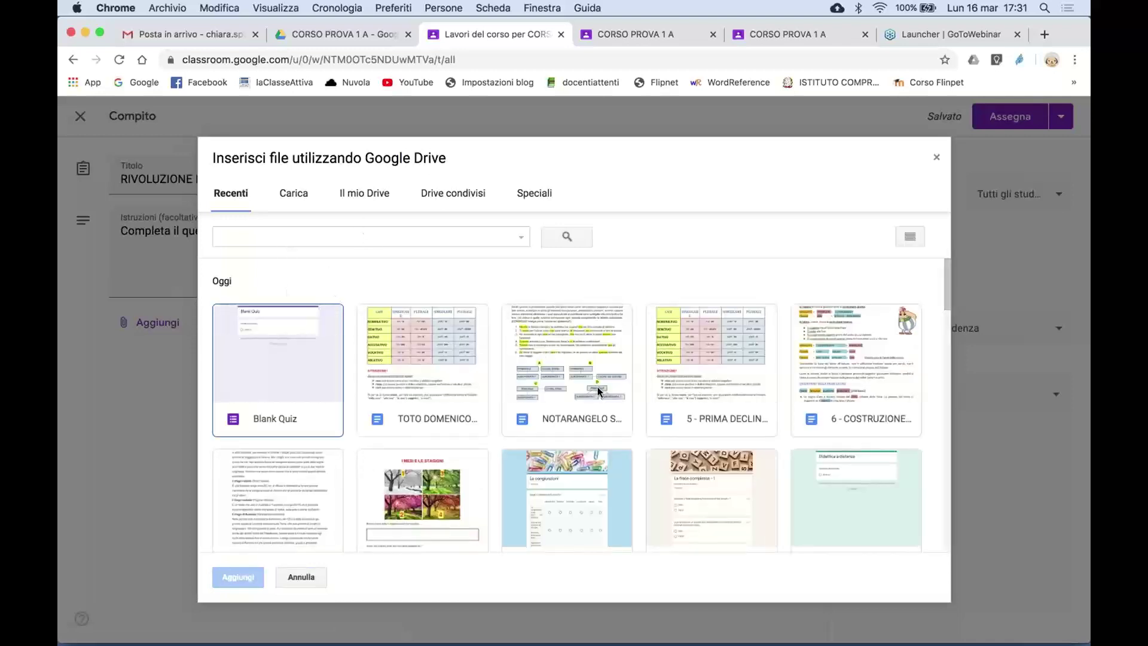
{"action": "scroll", "coordinate": [598, 387], "scroll_direction": "down", "scroll_amount": 5}
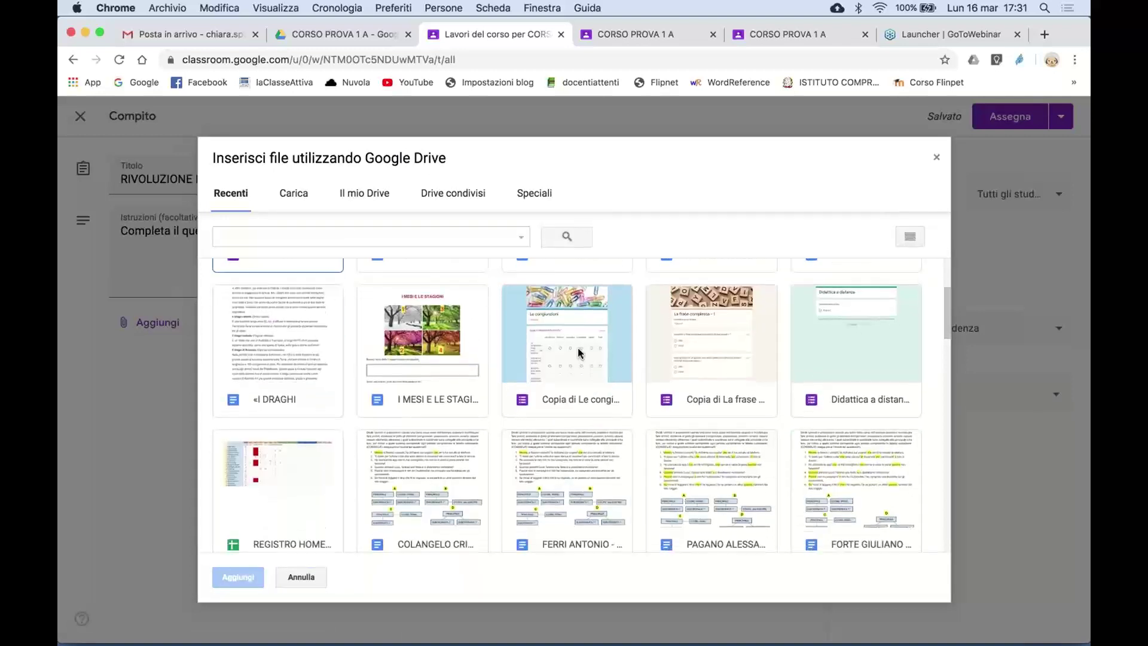
{"action": "double_click", "coordinate": [579, 353]}
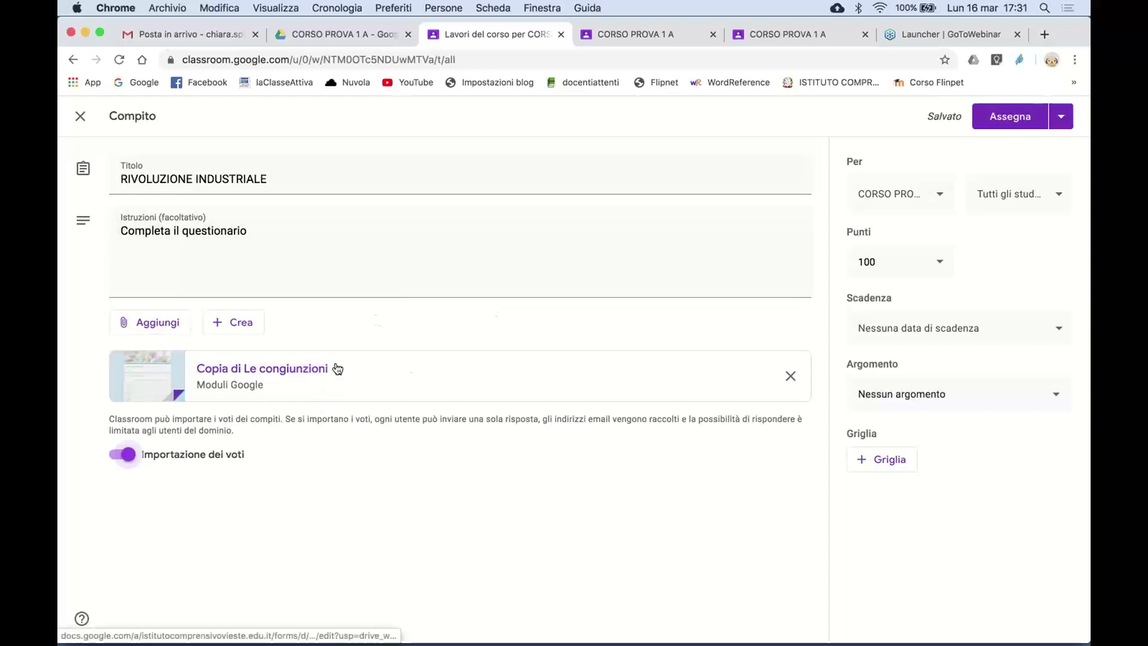
{"action": "left_click", "coordinate": [308, 380]}
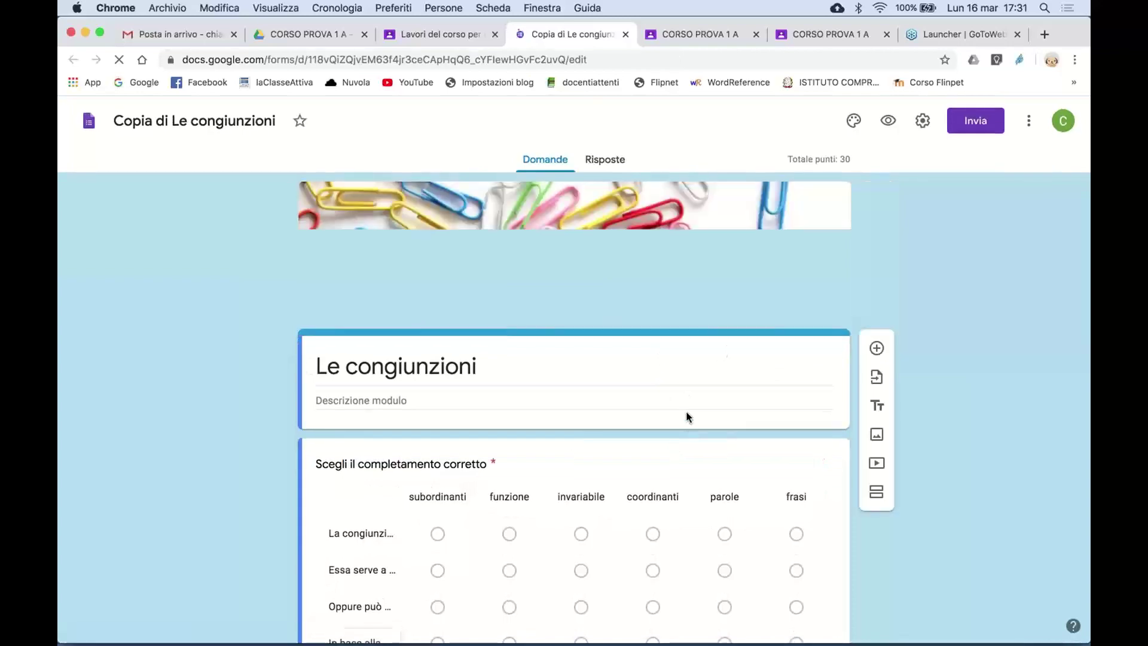
{"action": "scroll", "coordinate": [637, 435], "scroll_direction": "down", "scroll_amount": 15}
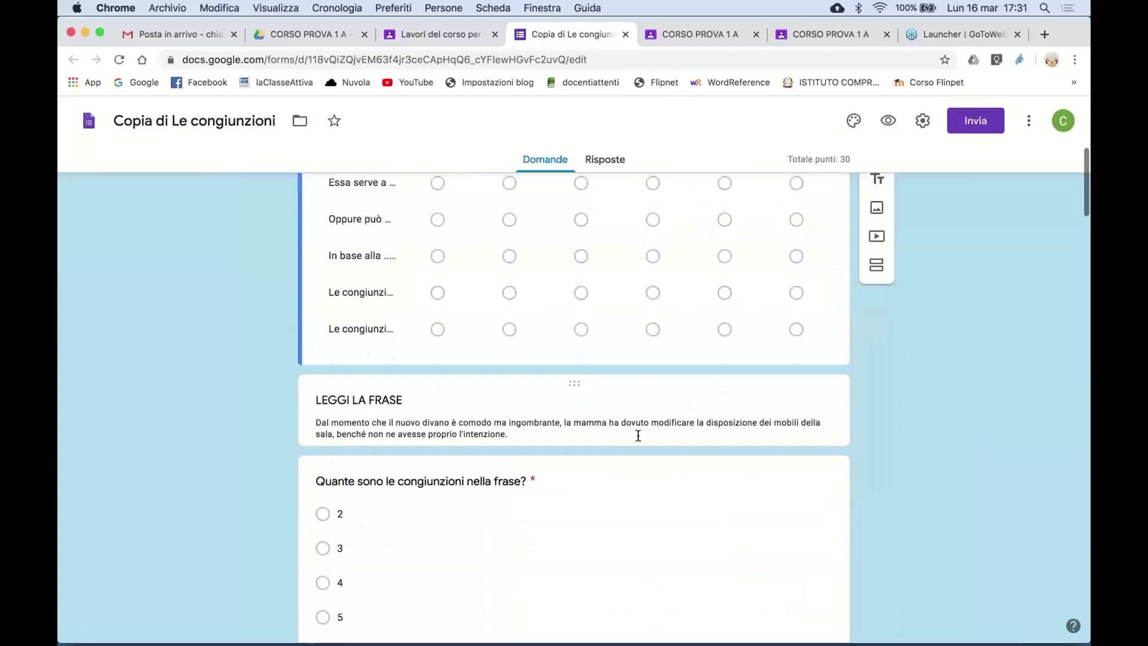
{"action": "scroll", "coordinate": [637, 440], "scroll_direction": "down", "scroll_amount": 8}
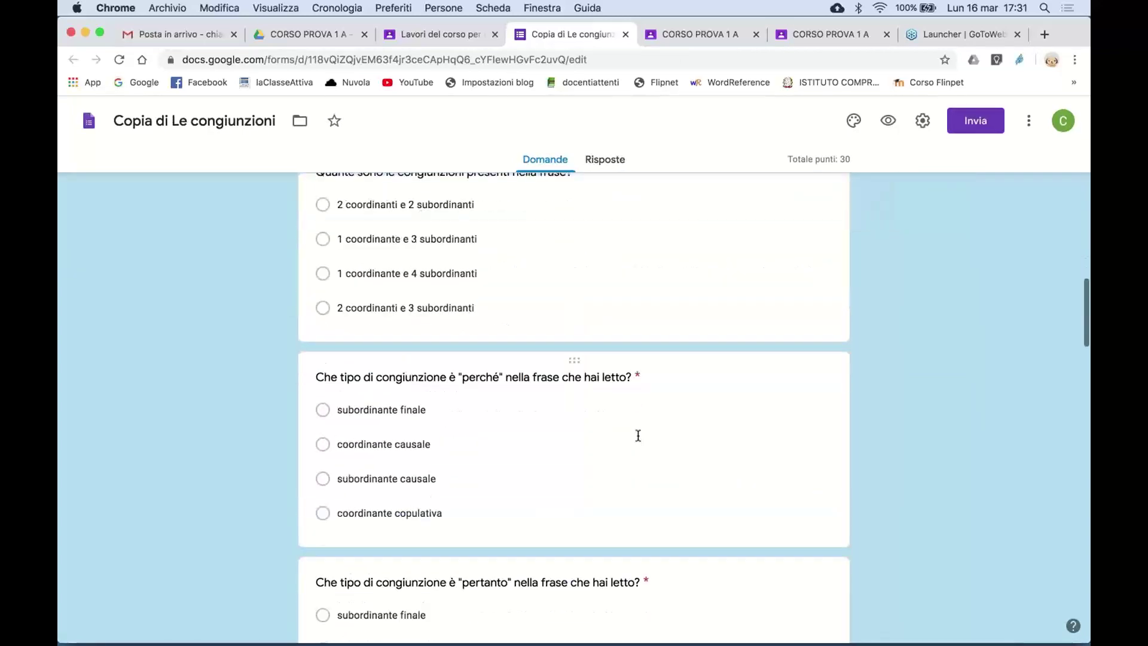
{"action": "scroll", "coordinate": [637, 440], "scroll_direction": "up", "scroll_amount": 14}
{"action": "scroll", "coordinate": [638, 436], "scroll_direction": "up", "scroll_amount": 5}
{"action": "scroll", "coordinate": [652, 502], "scroll_direction": "down", "scroll_amount": 12}
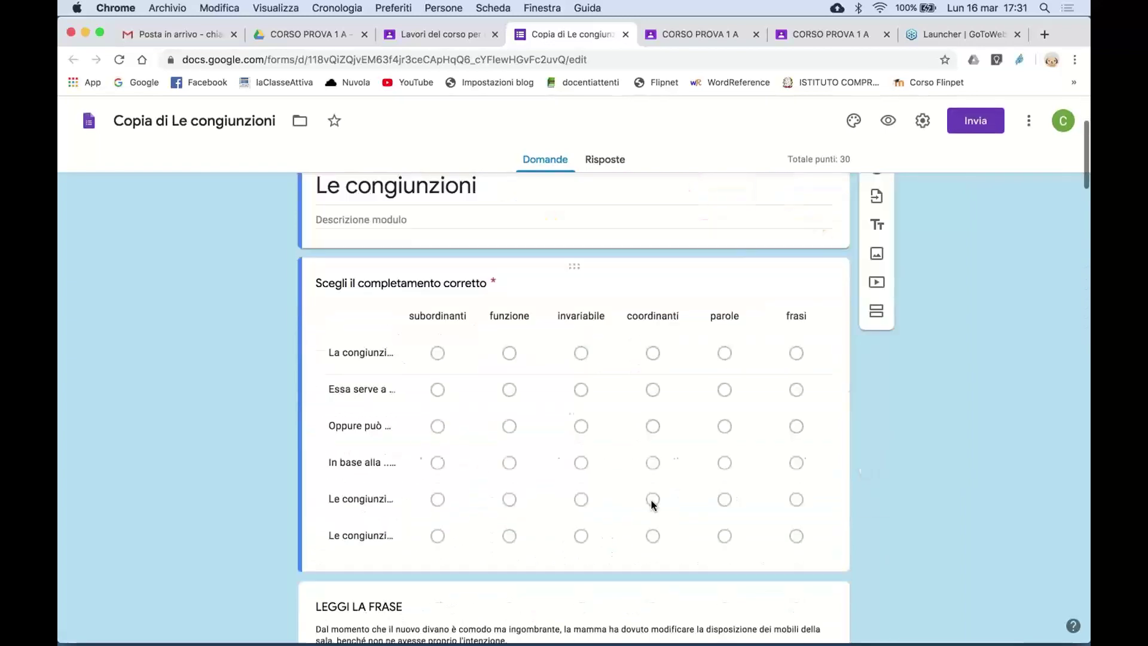
{"action": "scroll", "coordinate": [651, 500], "scroll_direction": "down", "scroll_amount": 20}
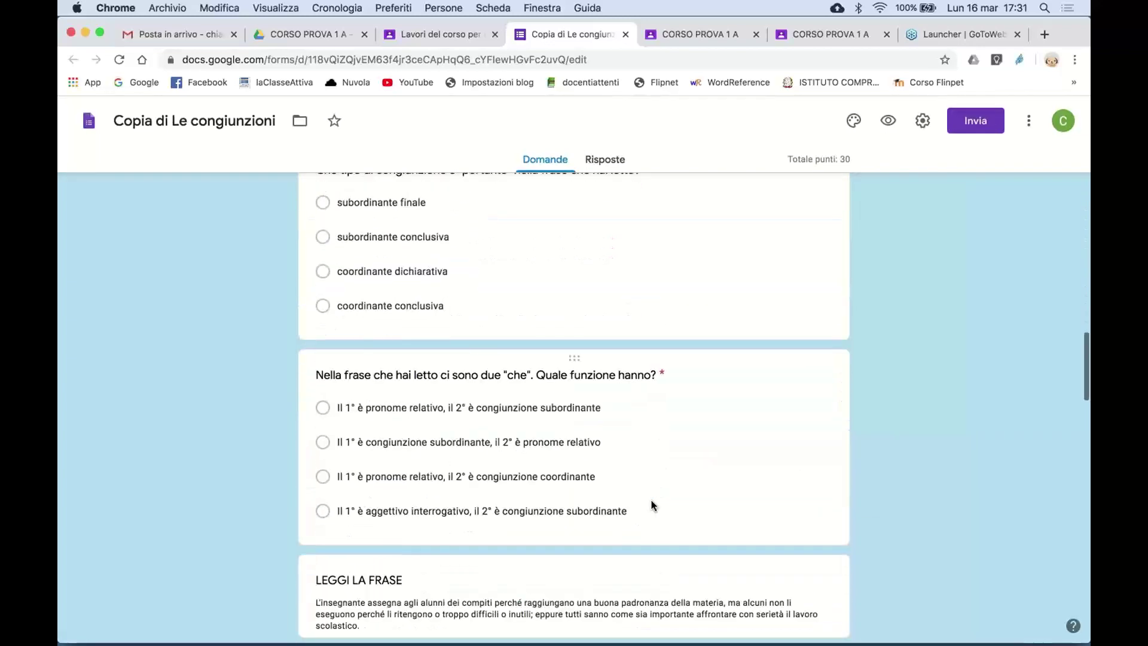
{"action": "scroll", "coordinate": [651, 500], "scroll_direction": "down", "scroll_amount": 20}
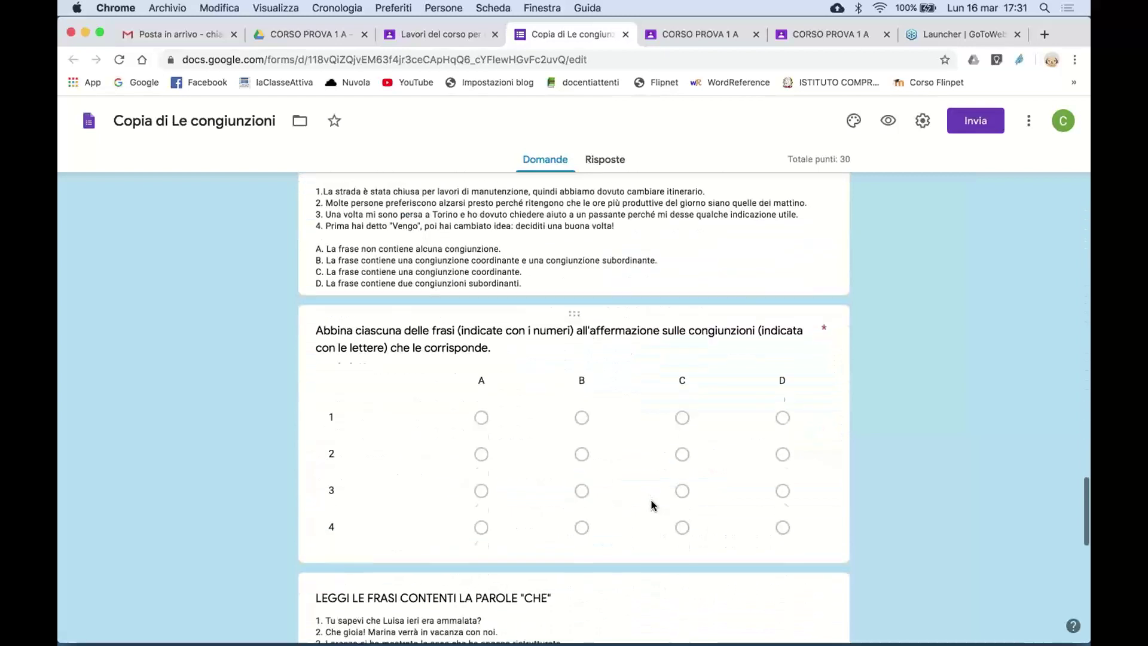
{"action": "scroll", "coordinate": [653, 502], "scroll_direction": "up", "scroll_amount": 20}
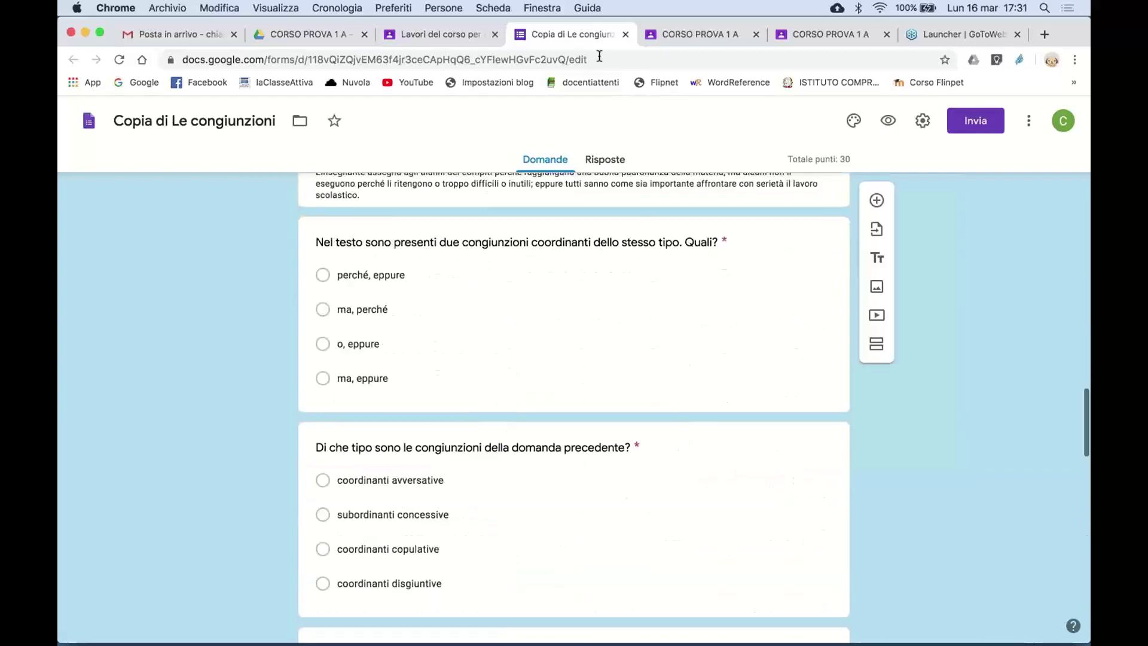
{"action": "left_click", "coordinate": [624, 35]}
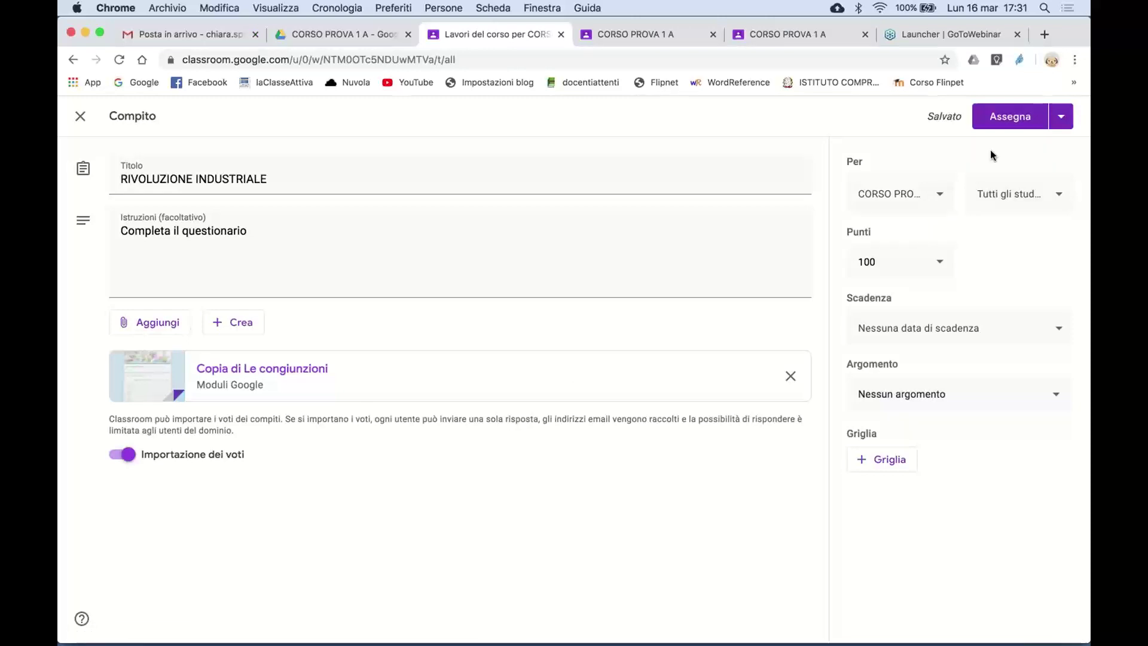
{"action": "left_click", "coordinate": [941, 195]}
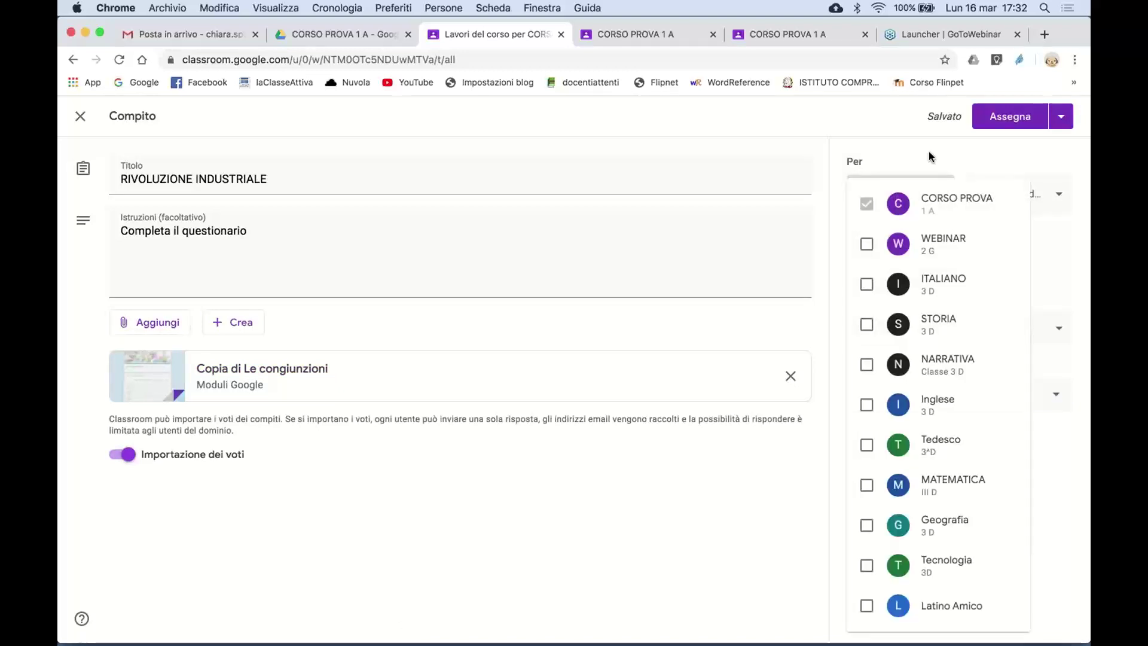
{"action": "left_click", "coordinate": [929, 156]}
{"action": "left_click", "coordinate": [938, 194]}
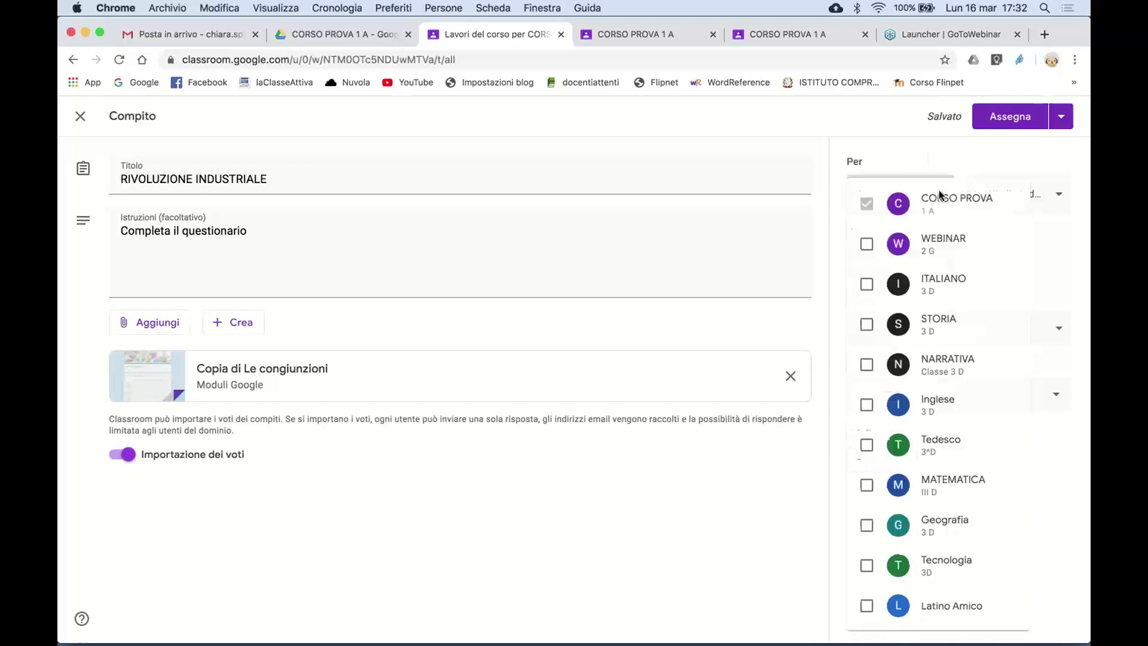
{"action": "left_click", "coordinate": [917, 163]}
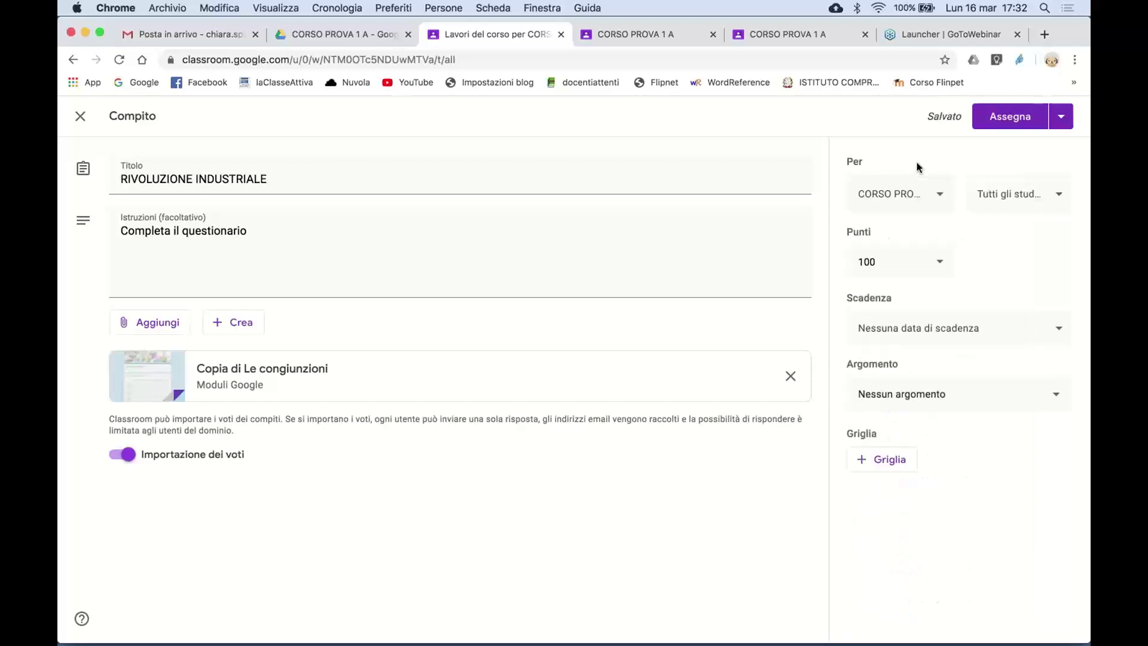
{"action": "left_click", "coordinate": [1060, 199]}
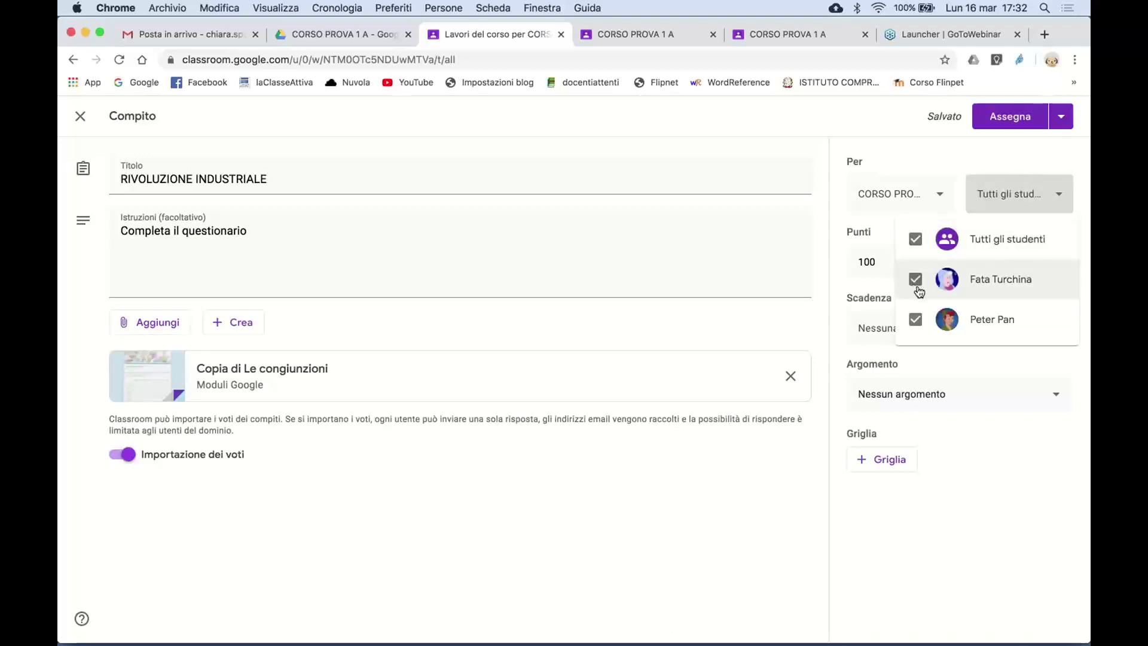
{"action": "left_click", "coordinate": [916, 320]}
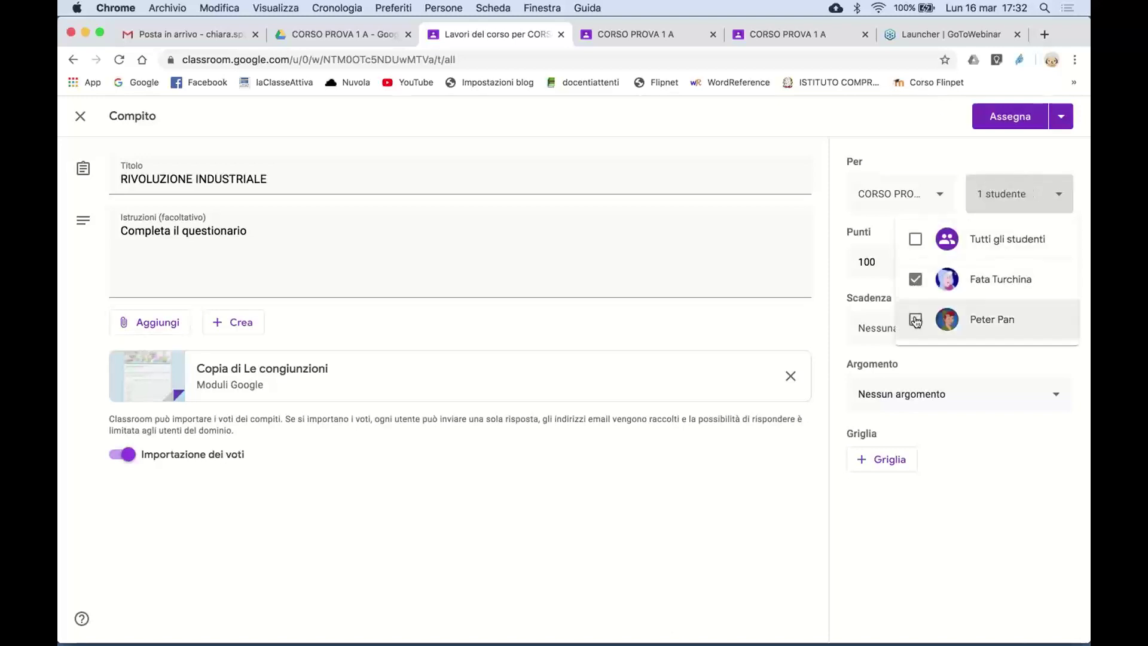
{"action": "left_click", "coordinate": [915, 279]}
{"action": "left_click", "coordinate": [916, 320]}
{"action": "left_click", "coordinate": [916, 240]}
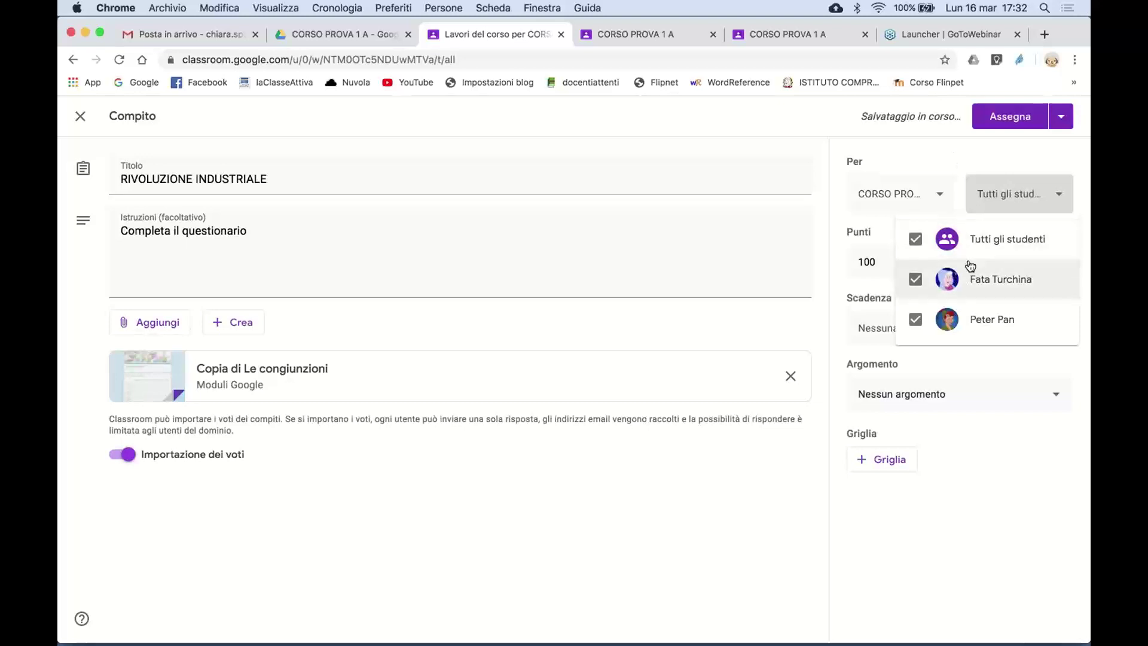
{"action": "left_click", "coordinate": [965, 156]}
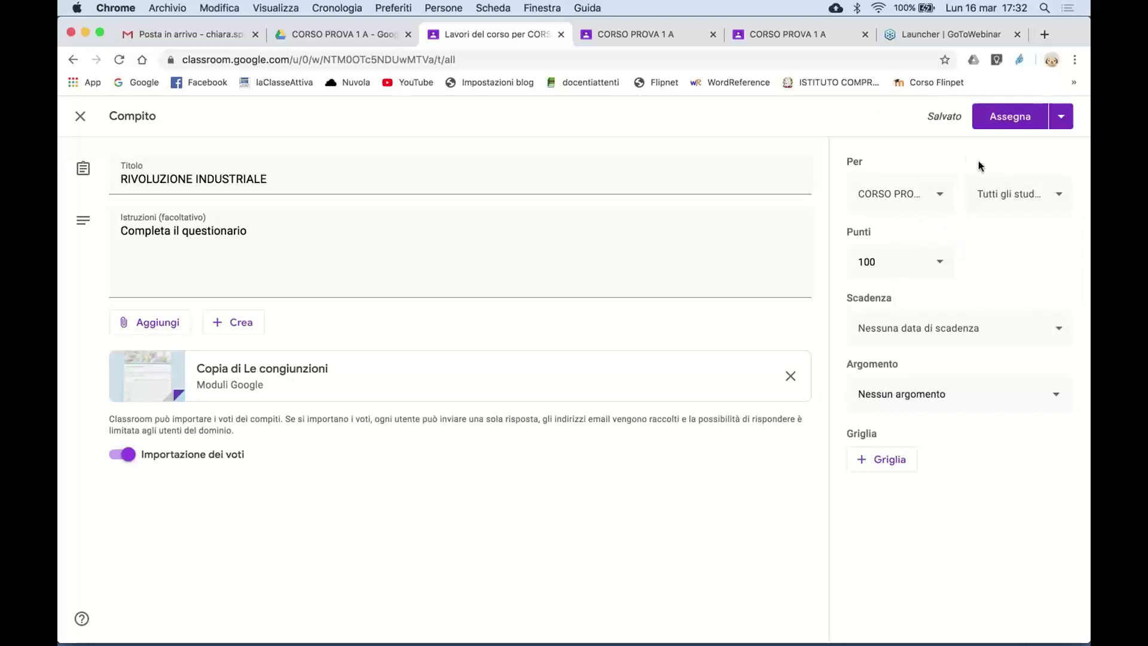
{"action": "left_click", "coordinate": [1059, 201]}
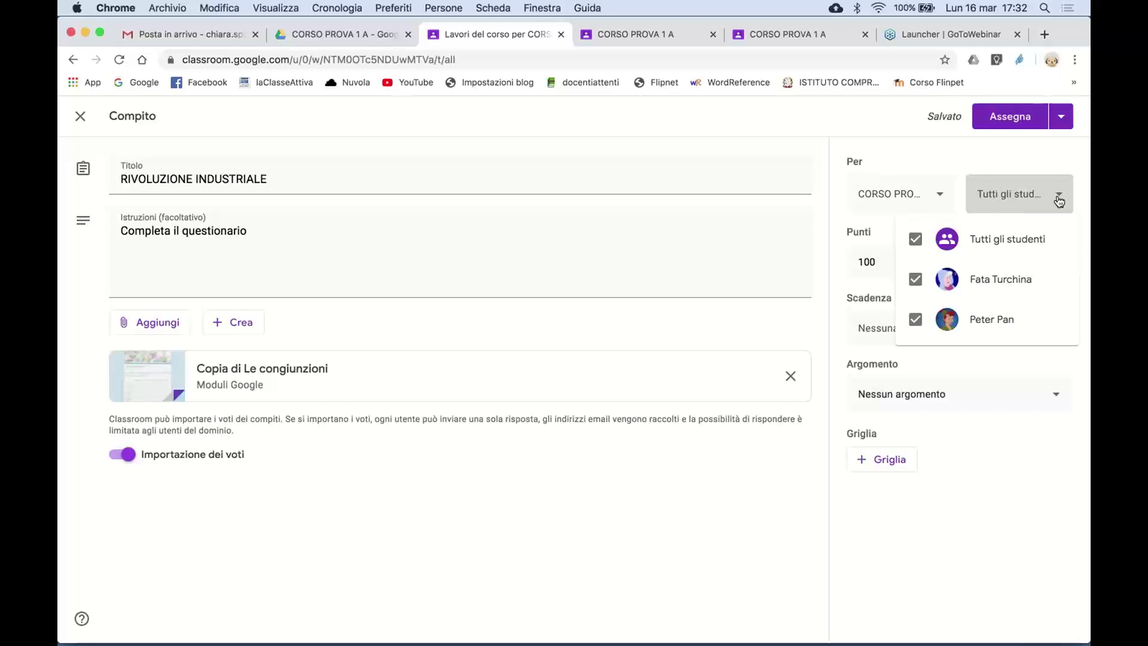
- Change the assignment's points from 100 to Senza voto
{"action": "left_click", "coordinate": [970, 143]}
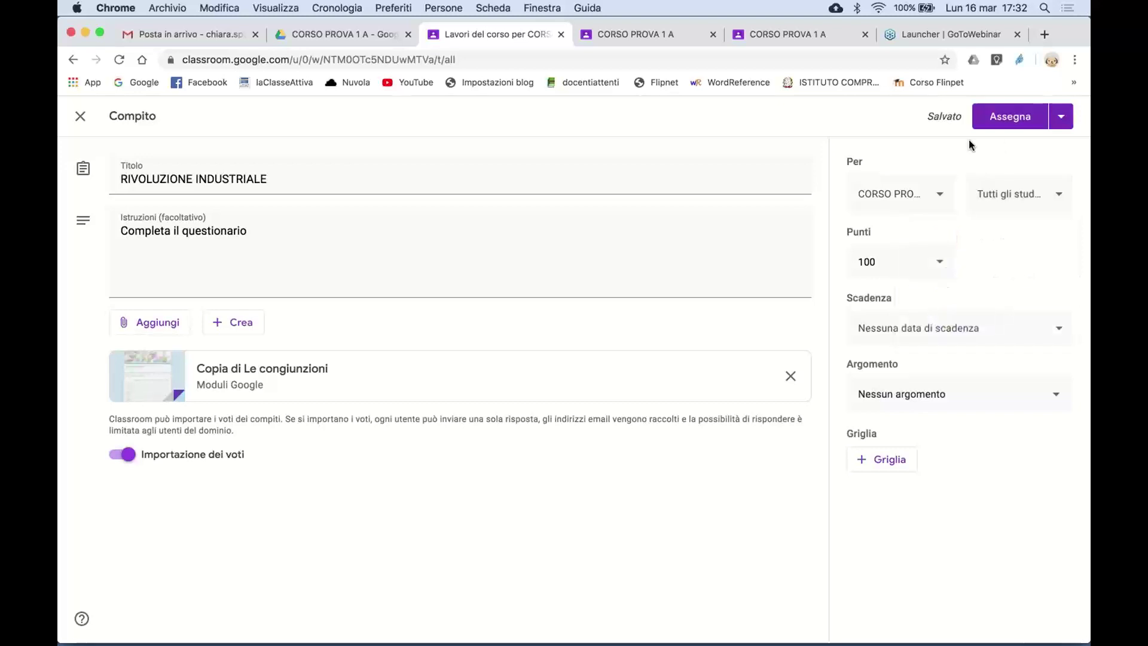
{"action": "left_click", "coordinate": [919, 262]}
{"action": "key", "text": "BackSpace"}
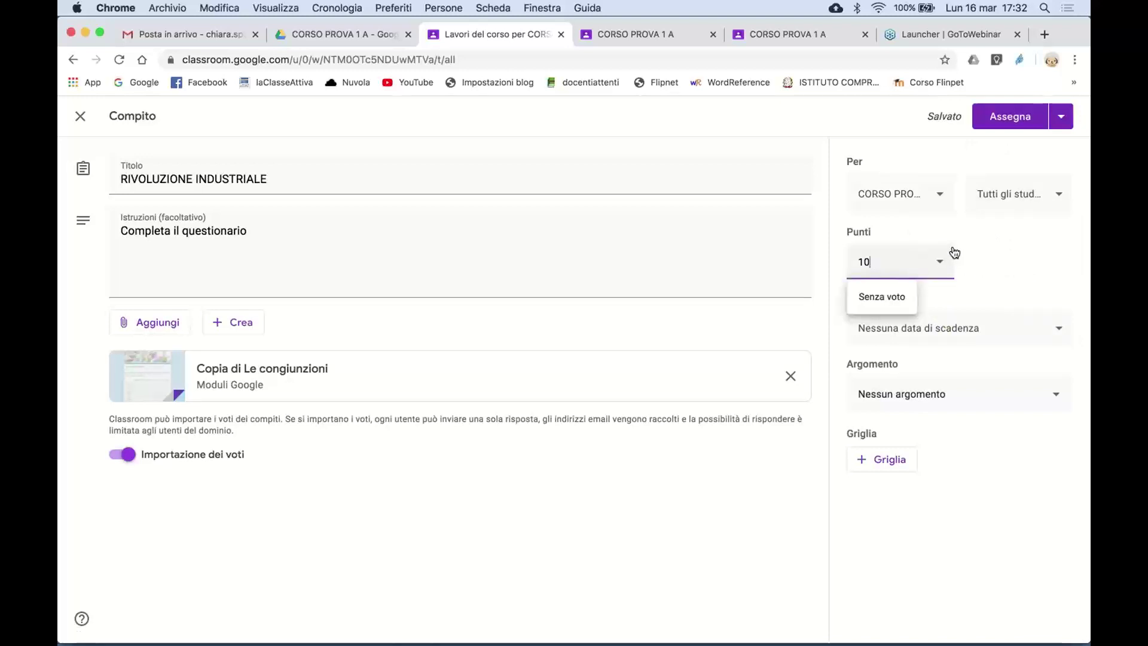
{"action": "left_click", "coordinate": [951, 229]}
{"action": "left_click", "coordinate": [941, 261]}
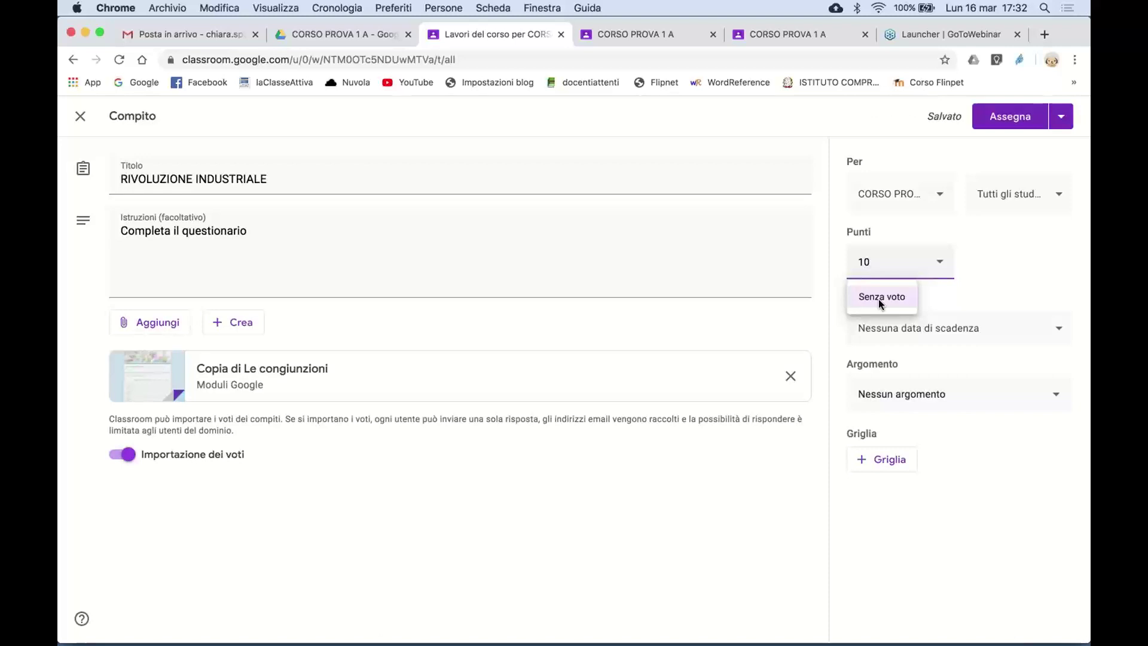
{"action": "left_click", "coordinate": [878, 299]}
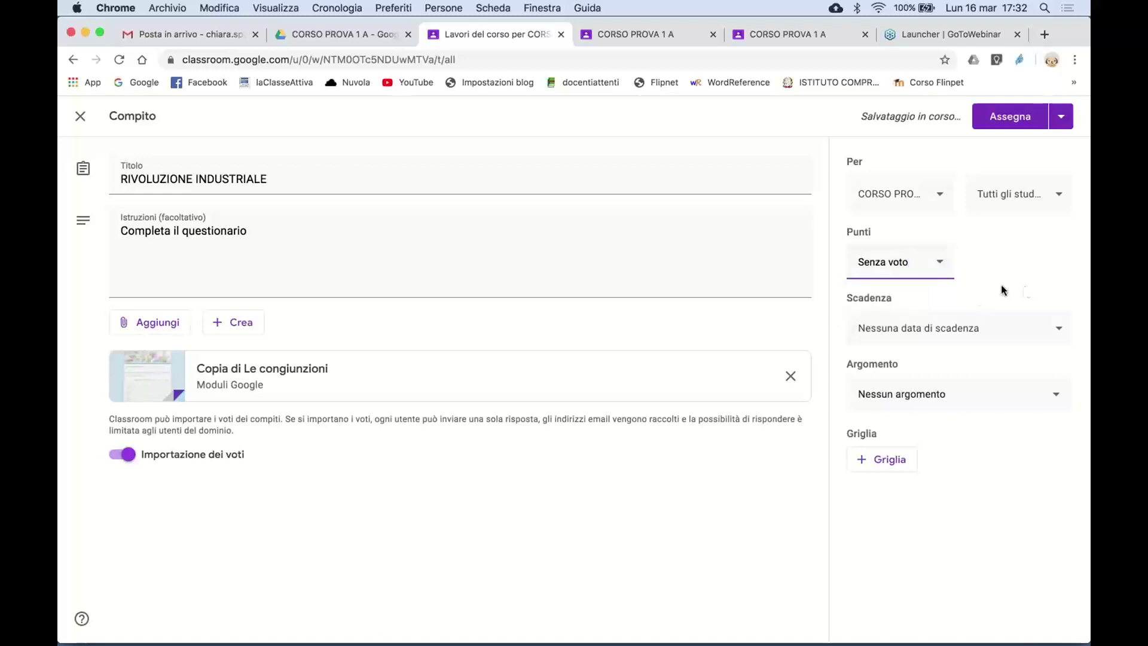
{"action": "left_click", "coordinate": [1054, 332]}
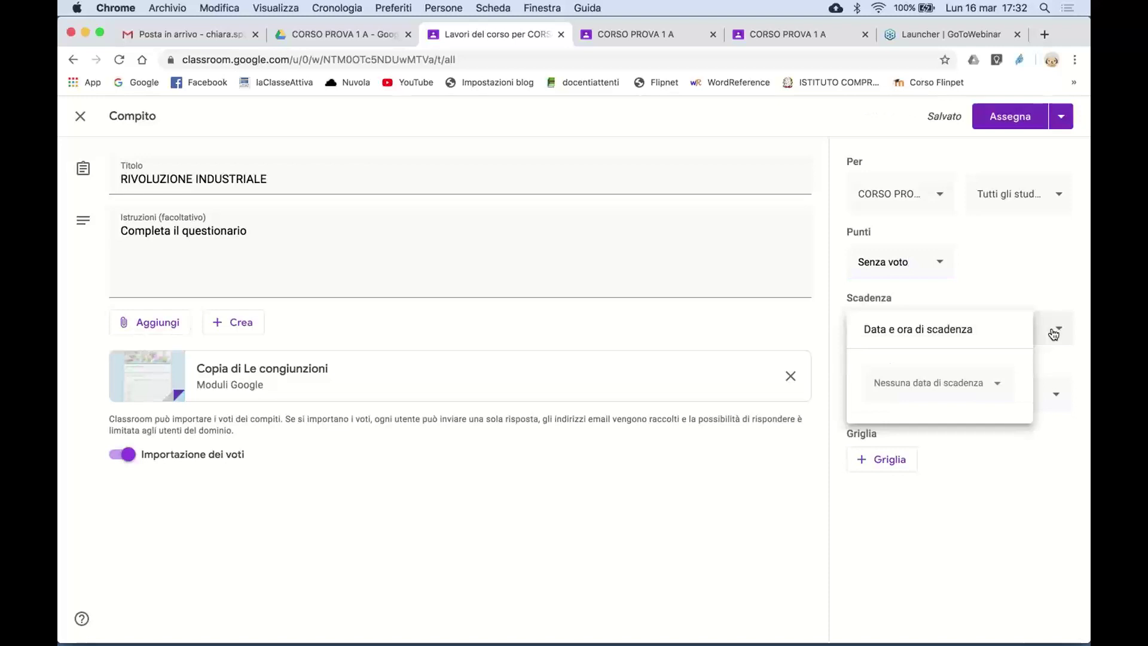
- Set the due date to Wednesday 18 March at 23:59
{"action": "left_click", "coordinate": [1012, 278]}
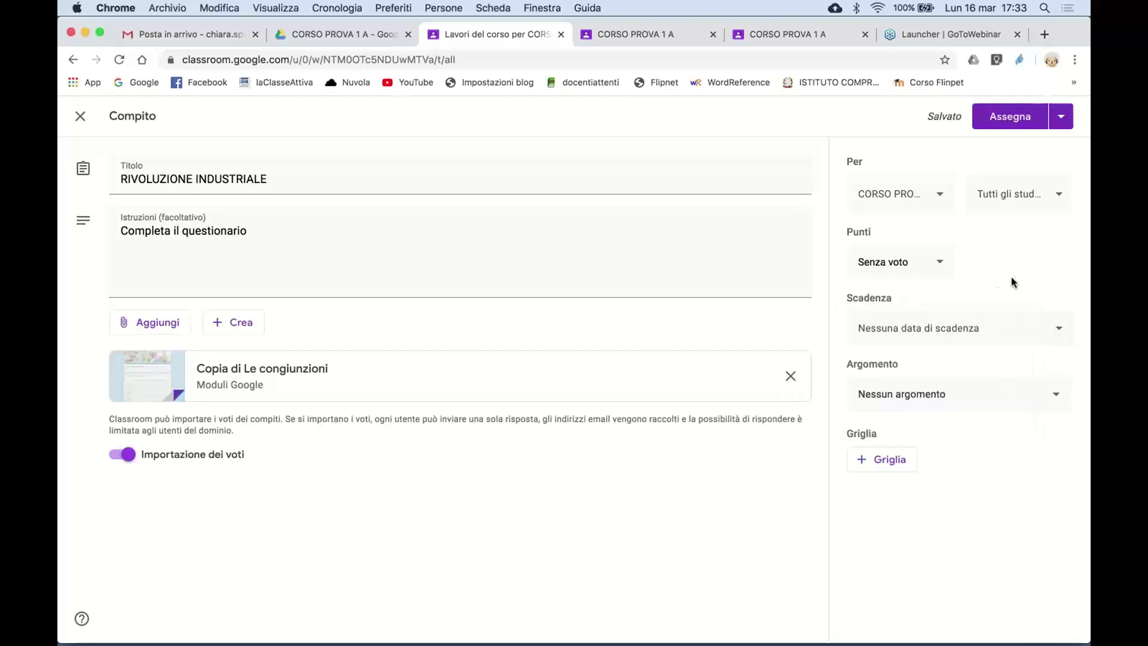
{"action": "left_click", "coordinate": [1062, 335]}
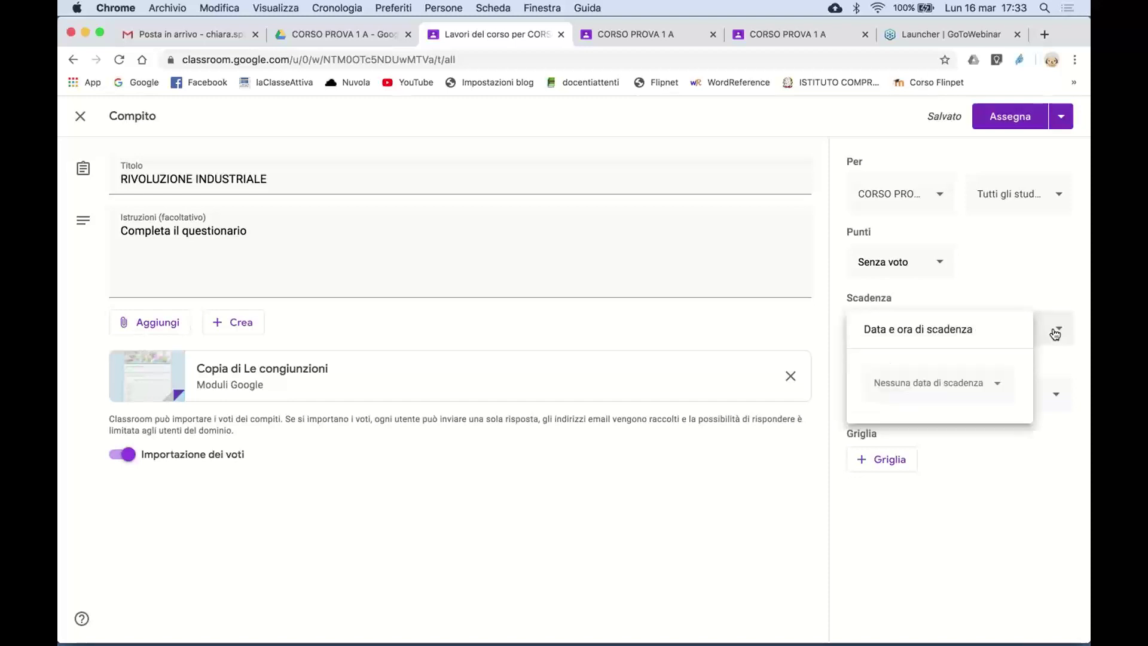
{"action": "left_click", "coordinate": [989, 387]}
{"action": "left_click", "coordinate": [925, 517]}
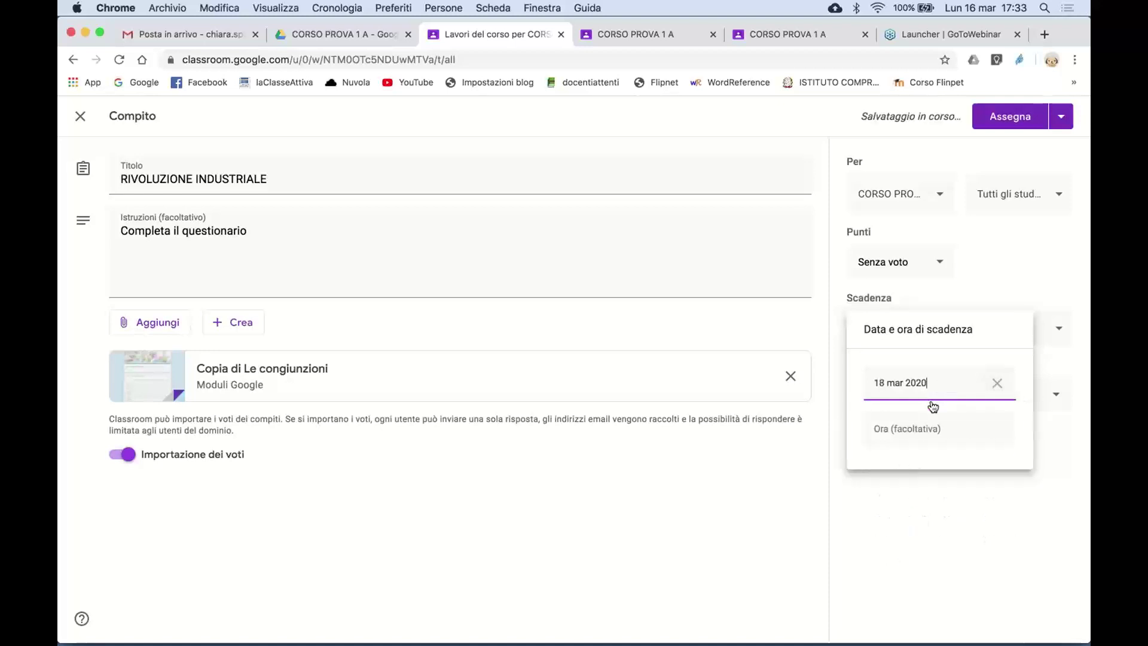
{"action": "left_click", "coordinate": [917, 422]}
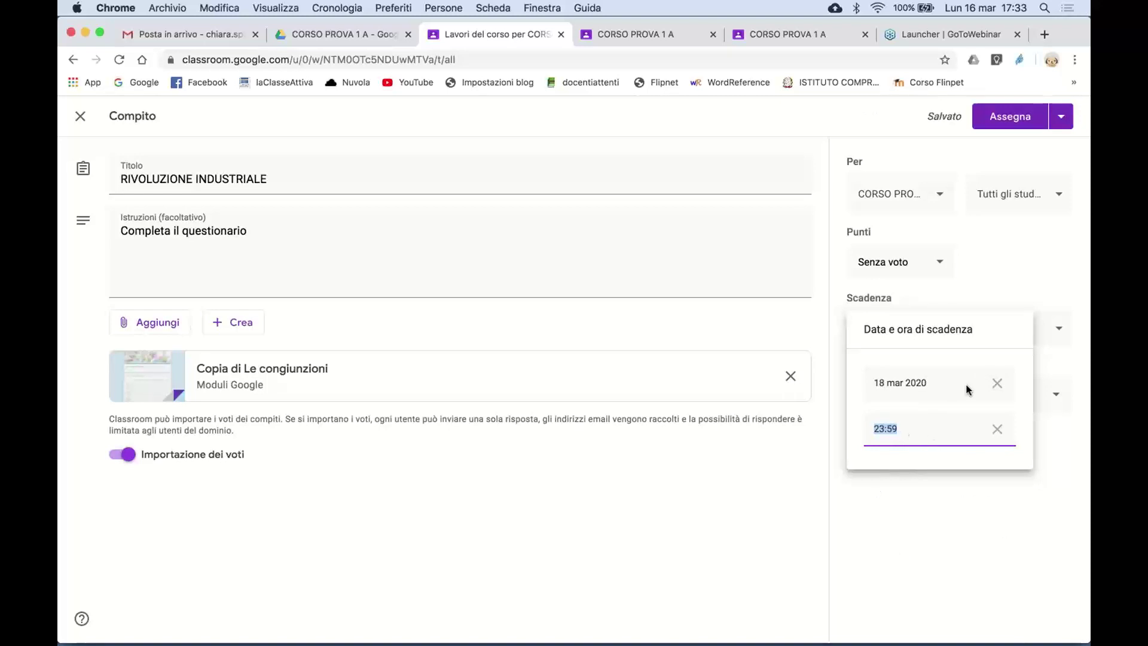
{"action": "left_click", "coordinate": [1020, 282]}
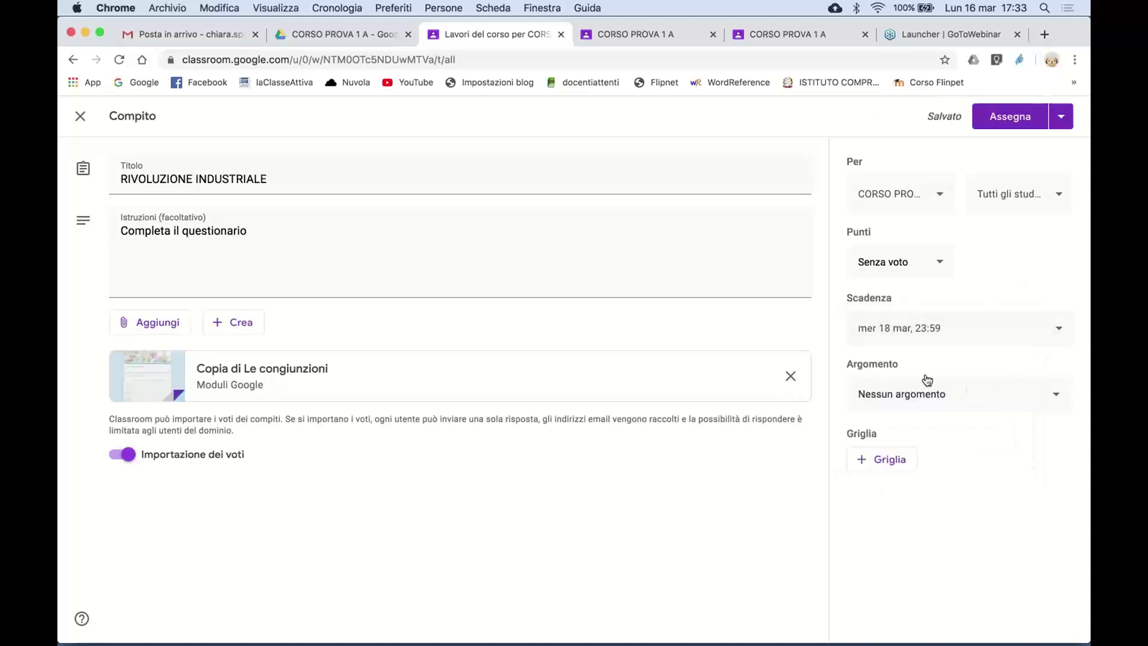
{"action": "left_click", "coordinate": [1040, 399]}
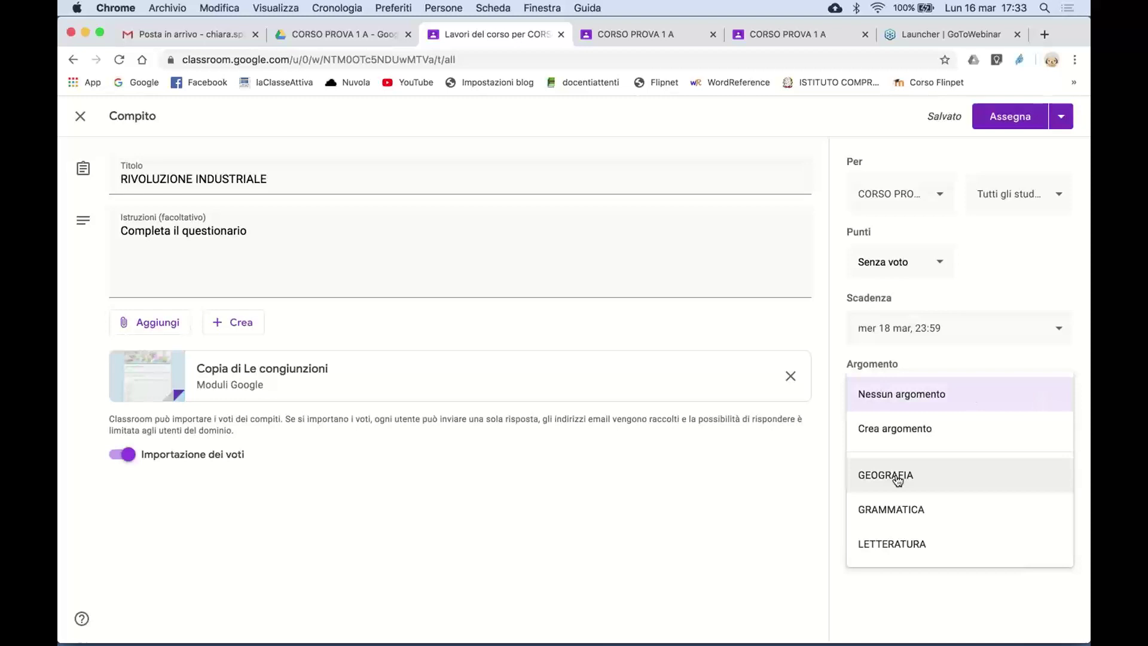
- Create a new topic named STORIA and assign the quiz to it
{"action": "left_click", "coordinate": [908, 431]}
{"action": "type", "text": "stori"}
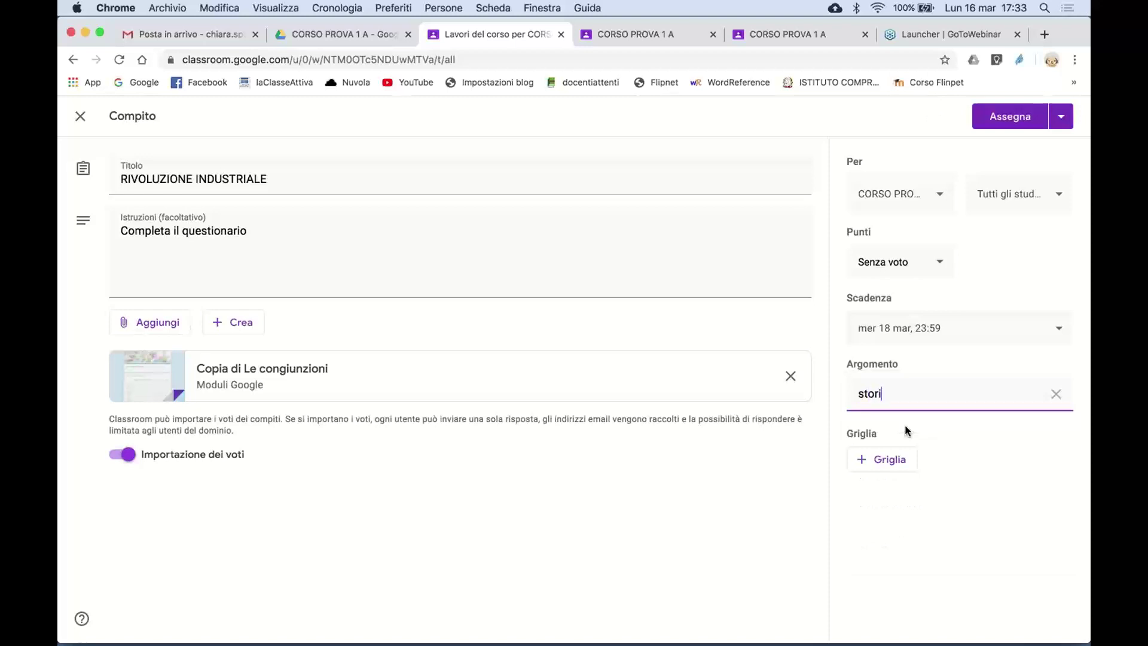
{"action": "key", "text": "BackSpace"}
{"action": "key", "text": "BackSpace"}
{"action": "key", "text": "BackSpace"}
{"action": "key", "text": "BackSpace"}
{"action": "type", "text": "STORIA"}
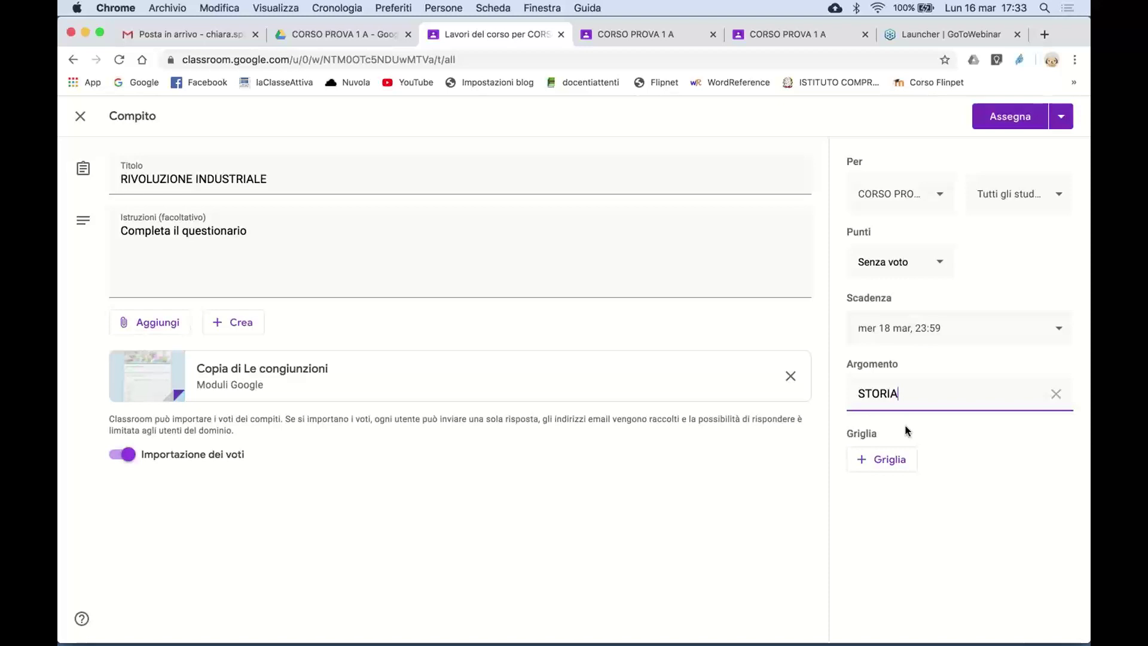
{"action": "left_click", "coordinate": [979, 438]}
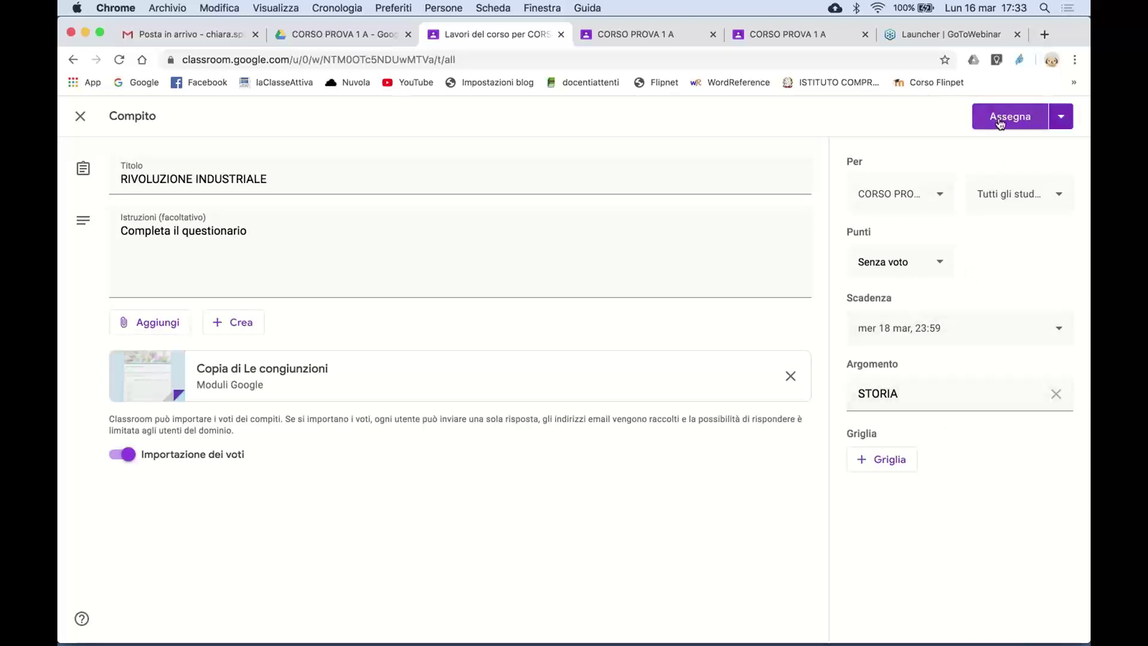
{"action": "left_click", "coordinate": [1060, 121]}
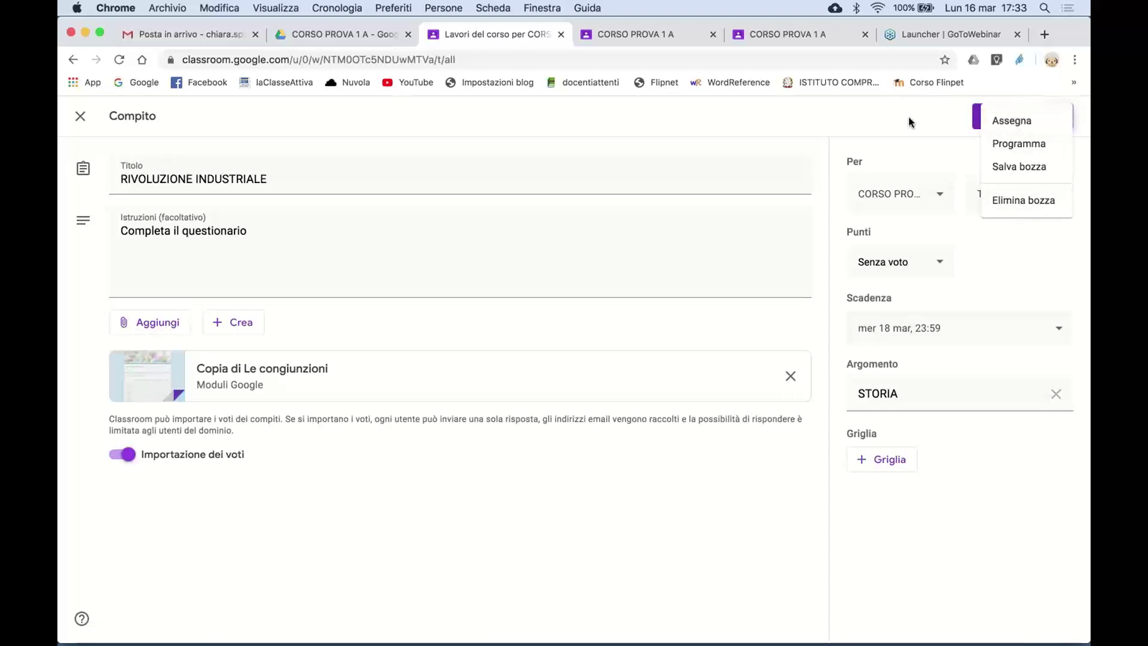
{"action": "left_click", "coordinate": [910, 122]}
{"action": "left_click", "coordinate": [1060, 121]}
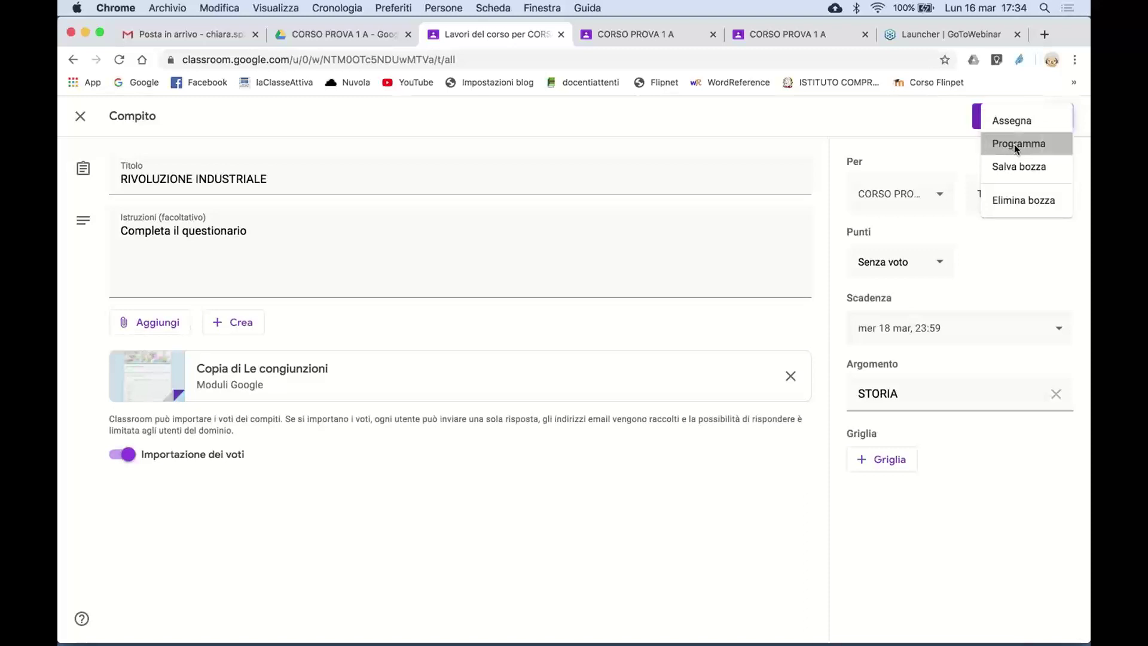
{"action": "left_click", "coordinate": [1017, 145]}
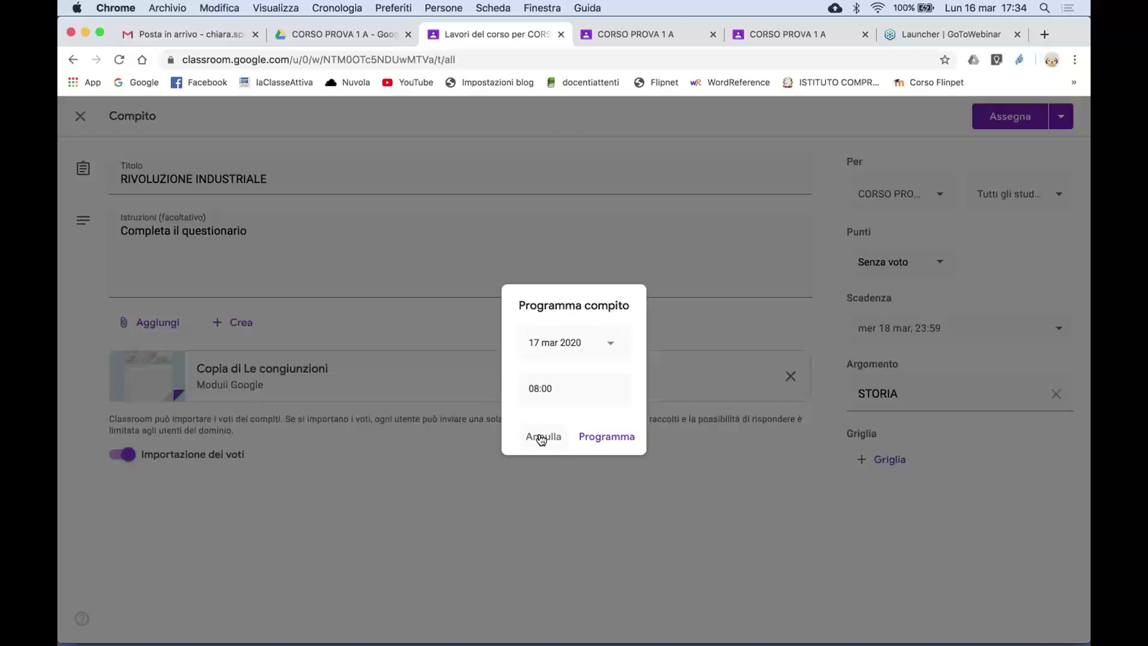
{"action": "left_click", "coordinate": [541, 438]}
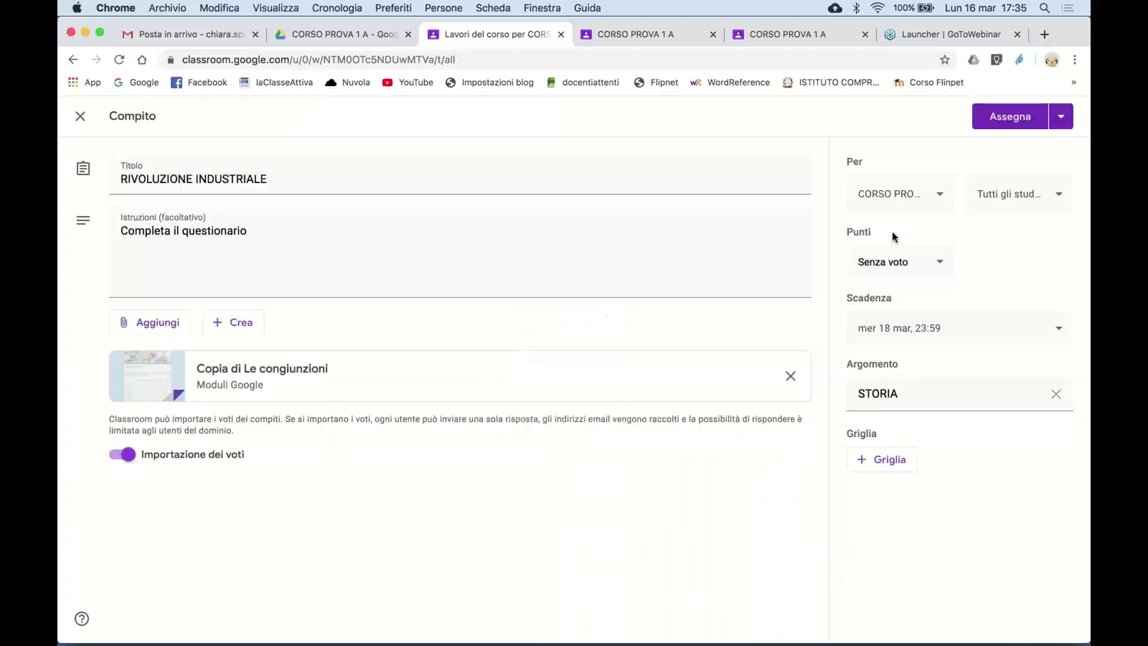
{"action": "left_click", "coordinate": [1055, 122]}
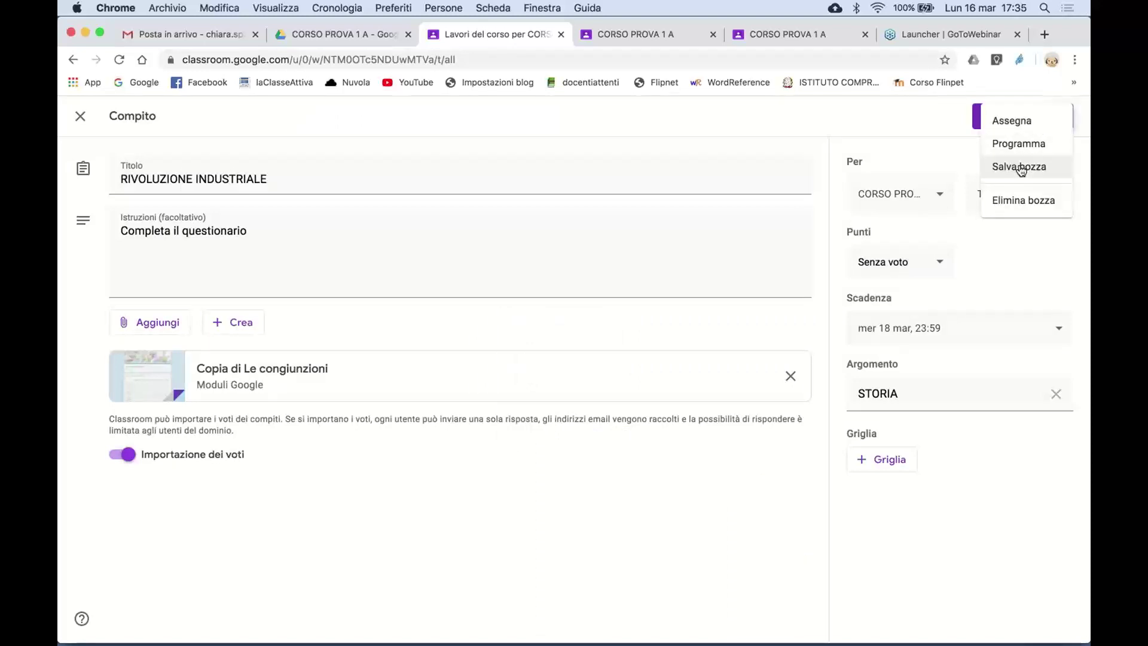
{"action": "left_click", "coordinate": [864, 128]}
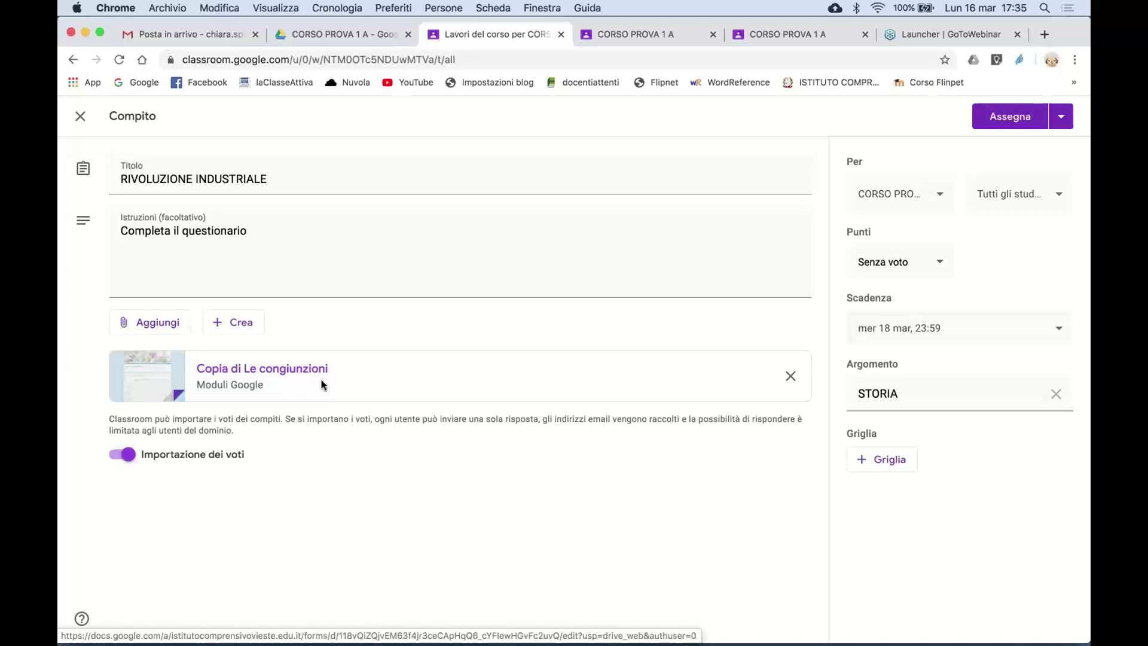
- Open the attached Copia di Le congiunzioni form and review its 30-point quiz questions
{"action": "left_click", "coordinate": [323, 386]}
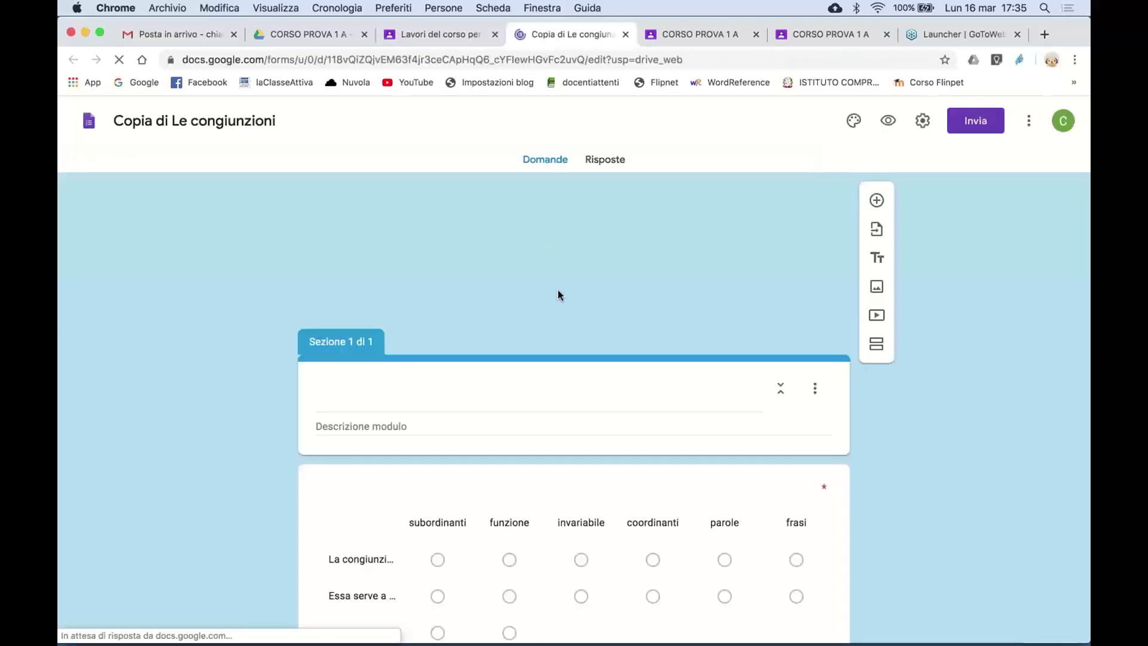
{"action": "scroll", "coordinate": [556, 410], "scroll_direction": "down", "scroll_amount": 5}
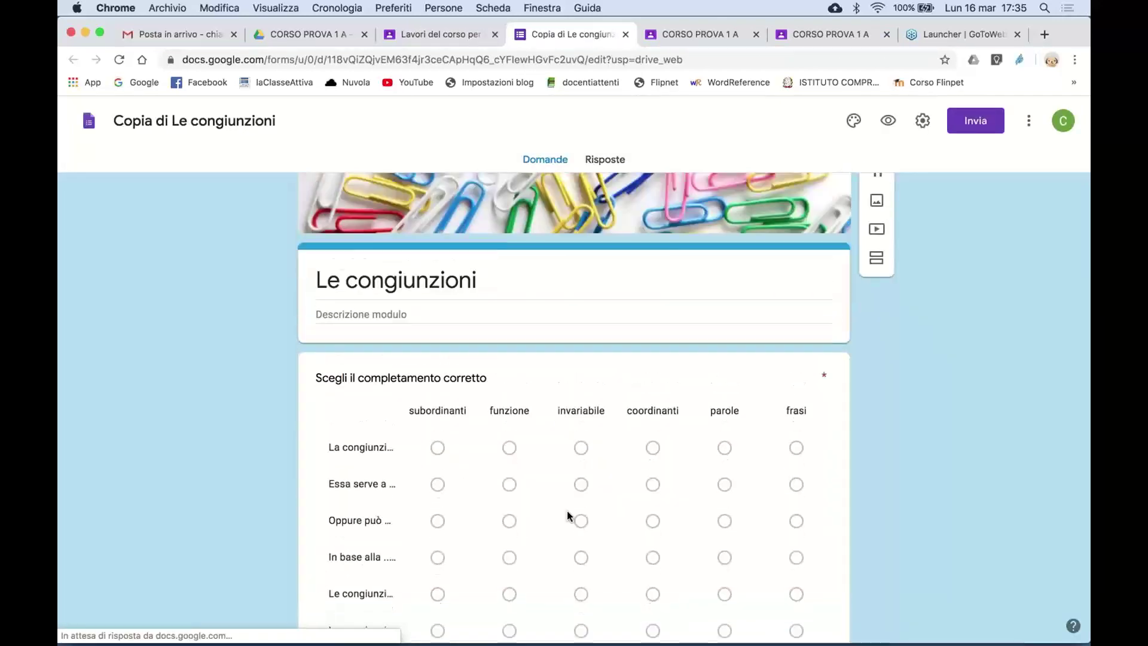
{"action": "scroll", "coordinate": [573, 536], "scroll_direction": "down", "scroll_amount": 10}
{"action": "scroll", "coordinate": [573, 536], "scroll_direction": "down", "scroll_amount": 15}
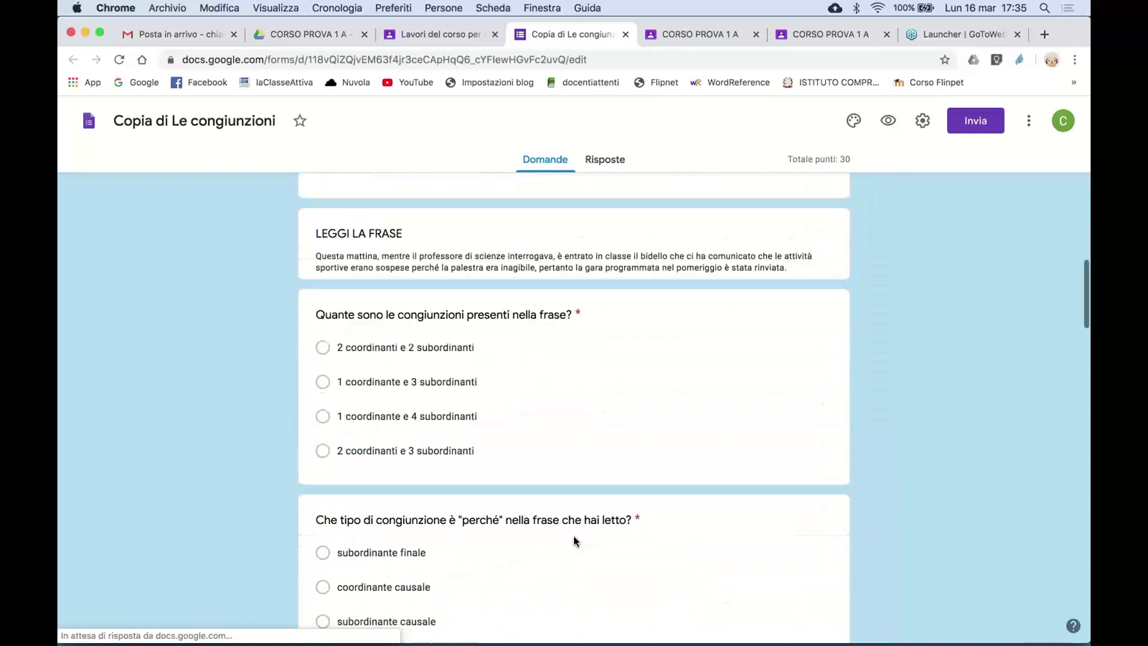
{"action": "scroll", "coordinate": [573, 536], "scroll_direction": "down", "scroll_amount": 3}
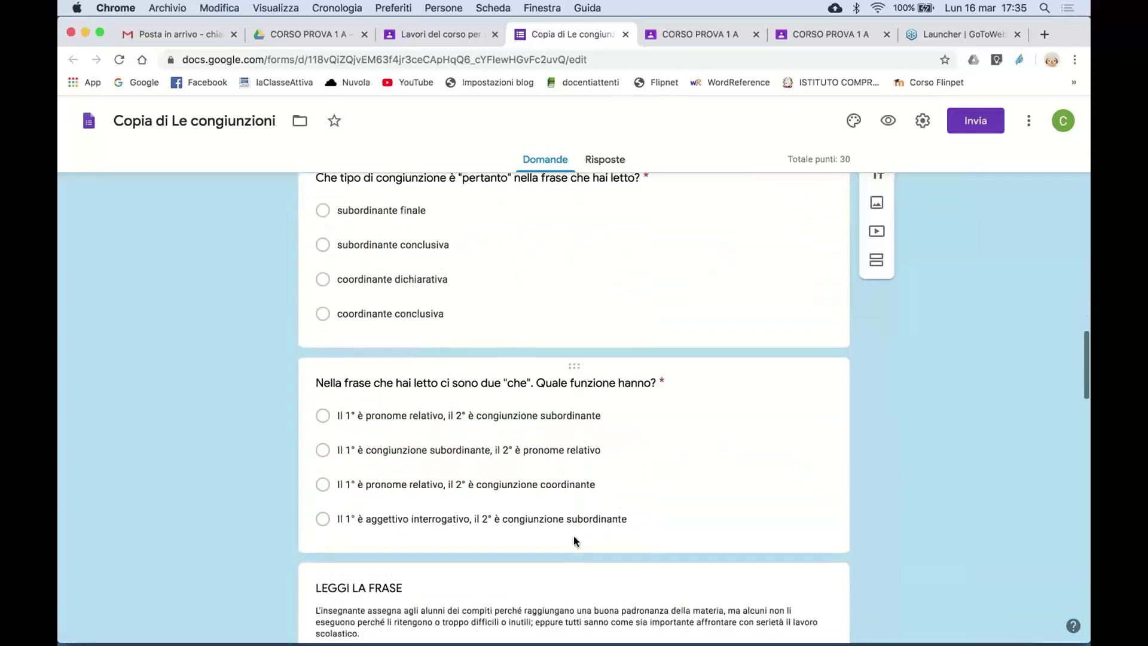
{"action": "scroll", "coordinate": [562, 472], "scroll_direction": "down", "scroll_amount": 10}
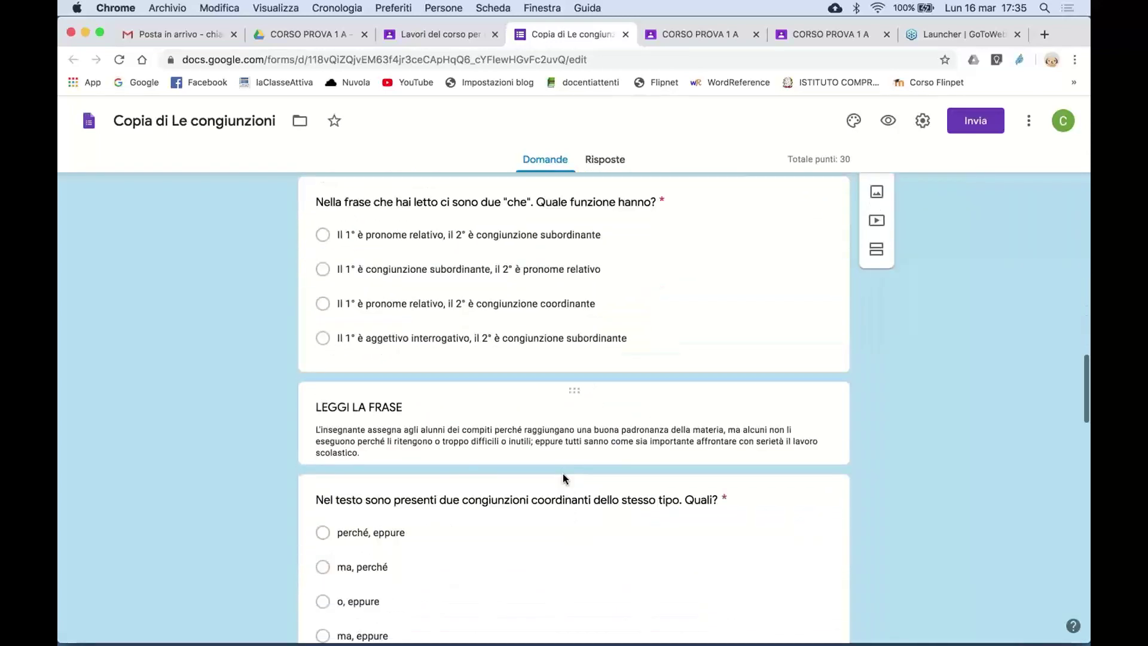
{"action": "scroll", "coordinate": [564, 475], "scroll_direction": "down", "scroll_amount": 12}
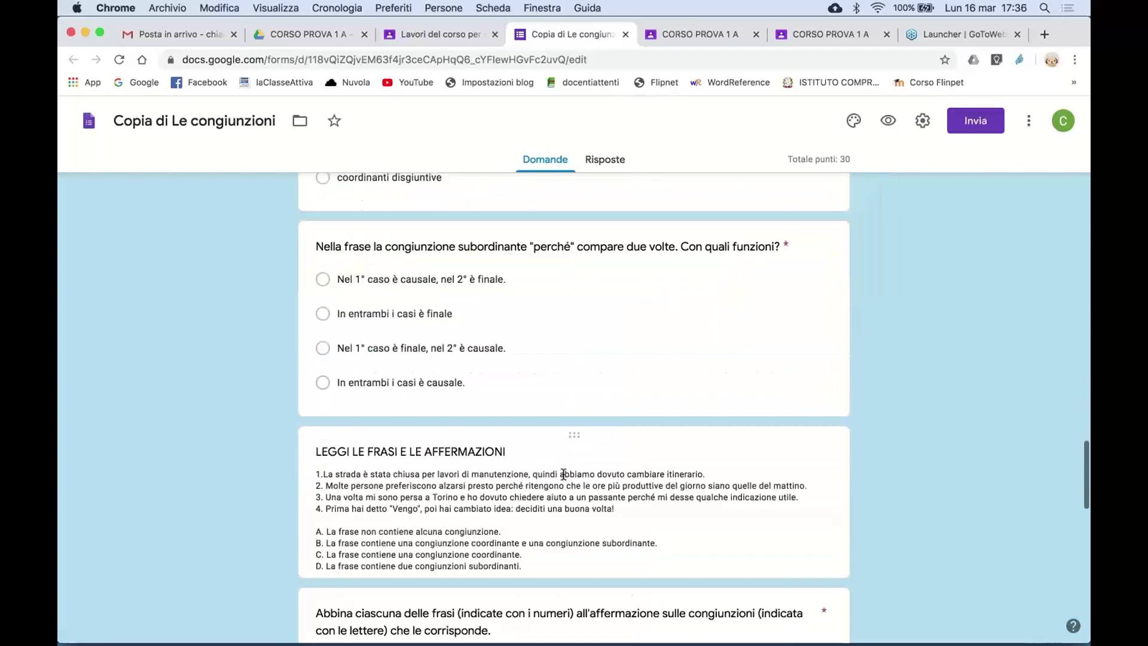
{"action": "scroll", "coordinate": [564, 479], "scroll_direction": "down", "scroll_amount": 9}
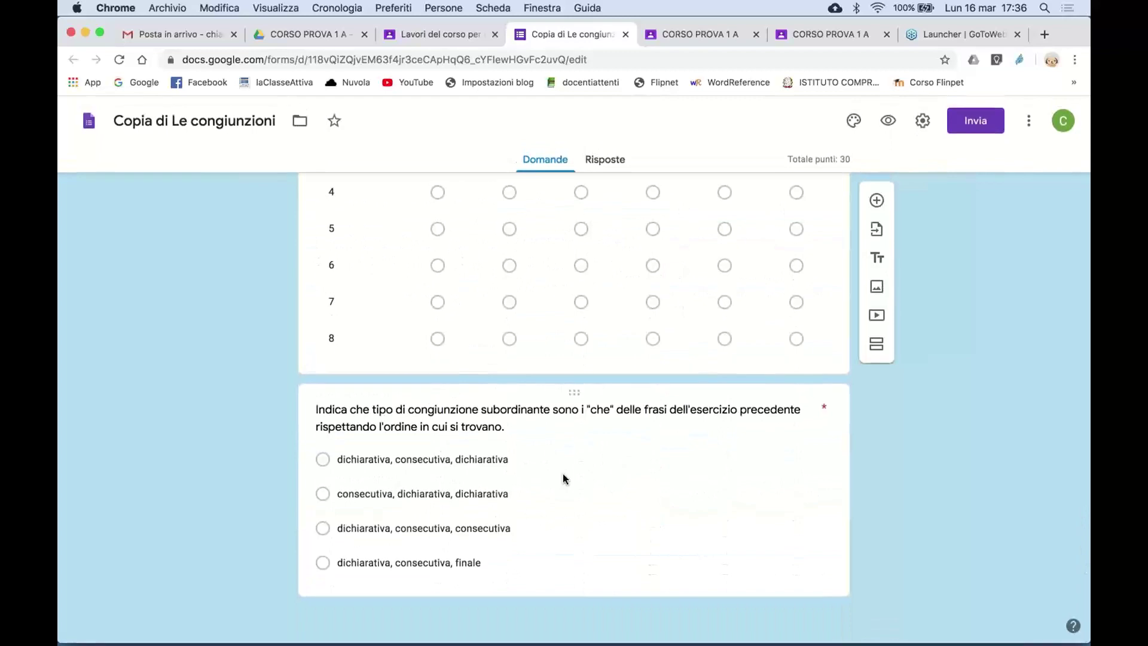
{"action": "scroll", "coordinate": [564, 479], "scroll_direction": "up", "scroll_amount": 20}
{"action": "scroll", "coordinate": [563, 478], "scroll_direction": "up", "scroll_amount": 1}
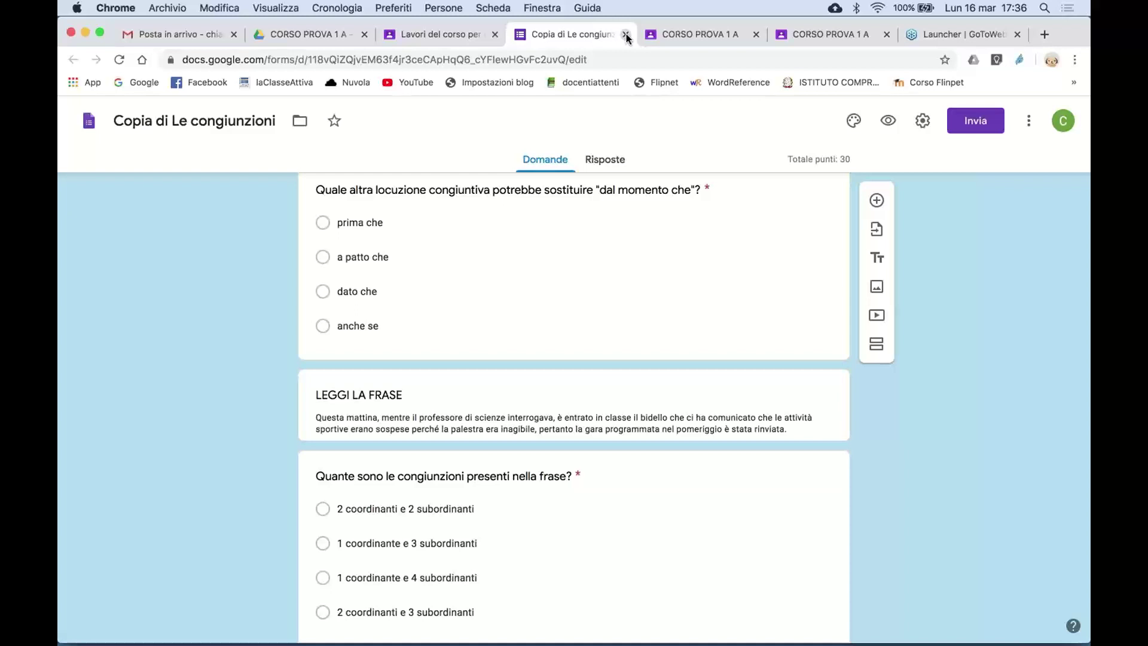
- Close the Copia di Le congiunzioni form tab and check the Assegna options without assigning
{"action": "left_click", "coordinate": [627, 35]}
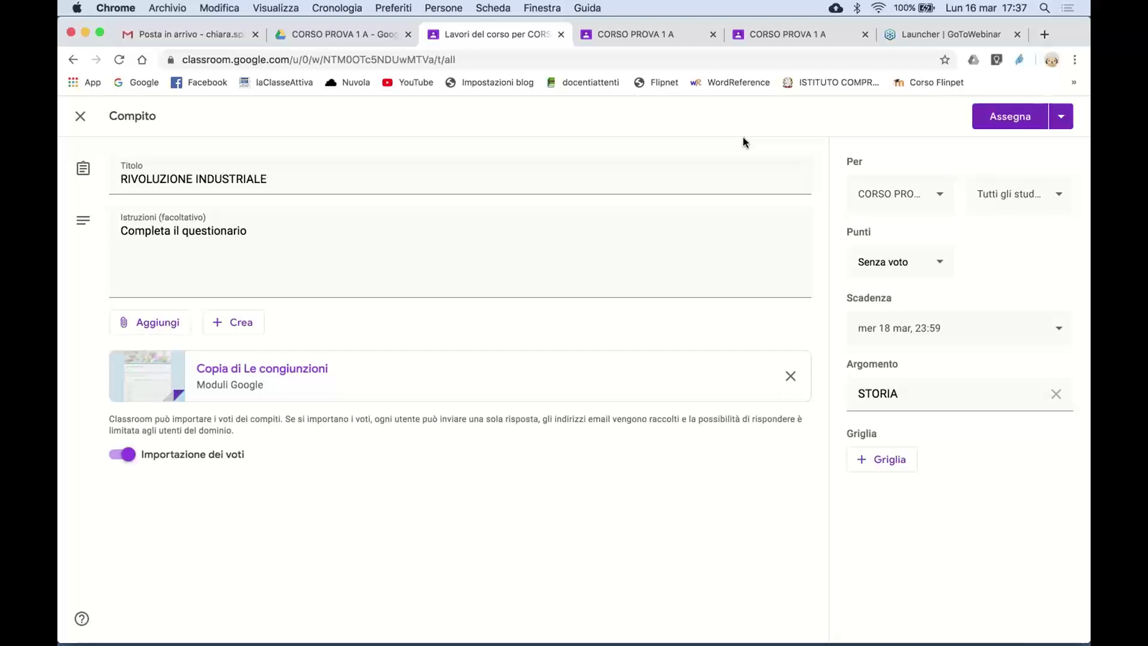
{"action": "left_click", "coordinate": [1060, 119]}
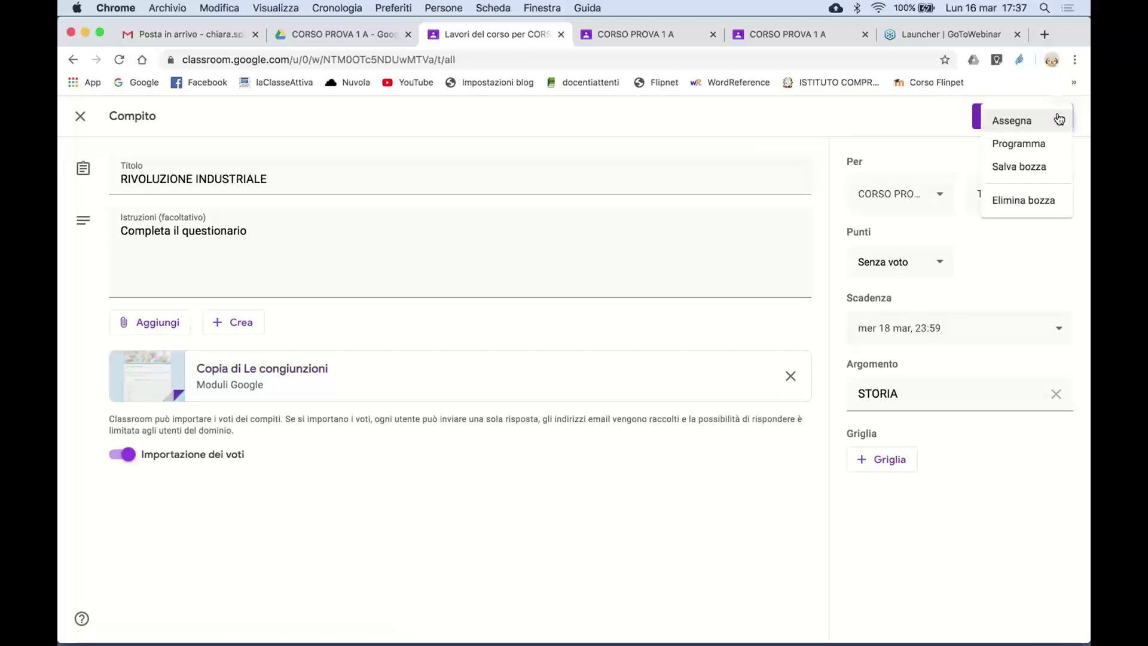
{"action": "left_click", "coordinate": [932, 116]}
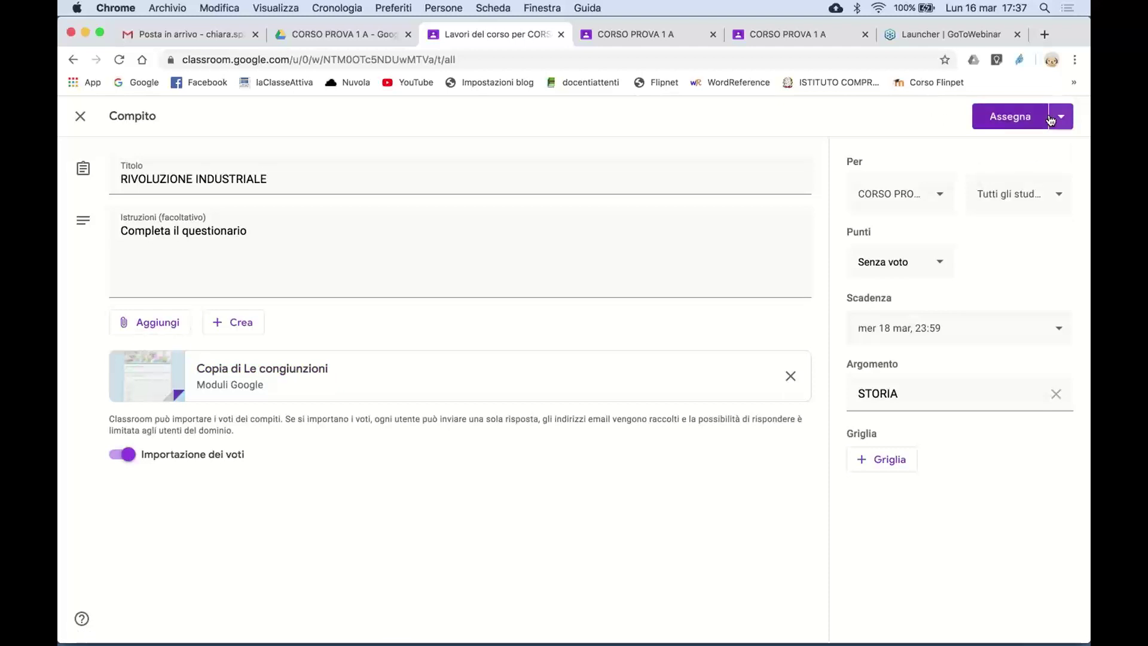
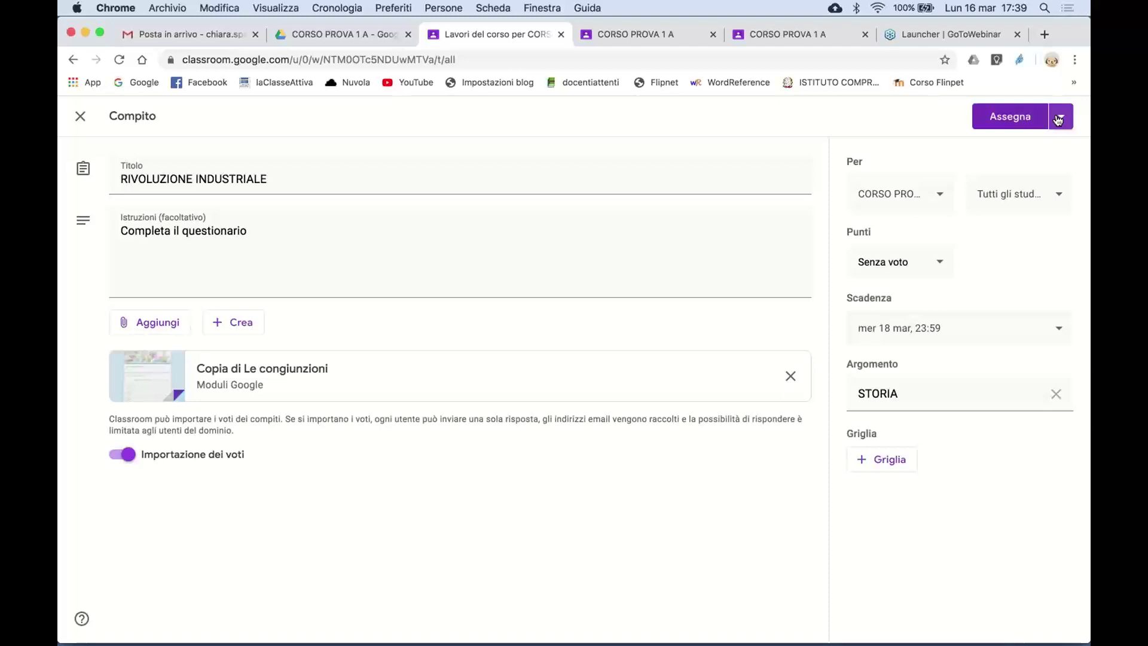
- Publish RIVOLUZIONE INDUSTRIALE with the Assegna button, leaving the dropdown's other publishing options unused
{"action": "left_click", "coordinate": [1058, 120]}
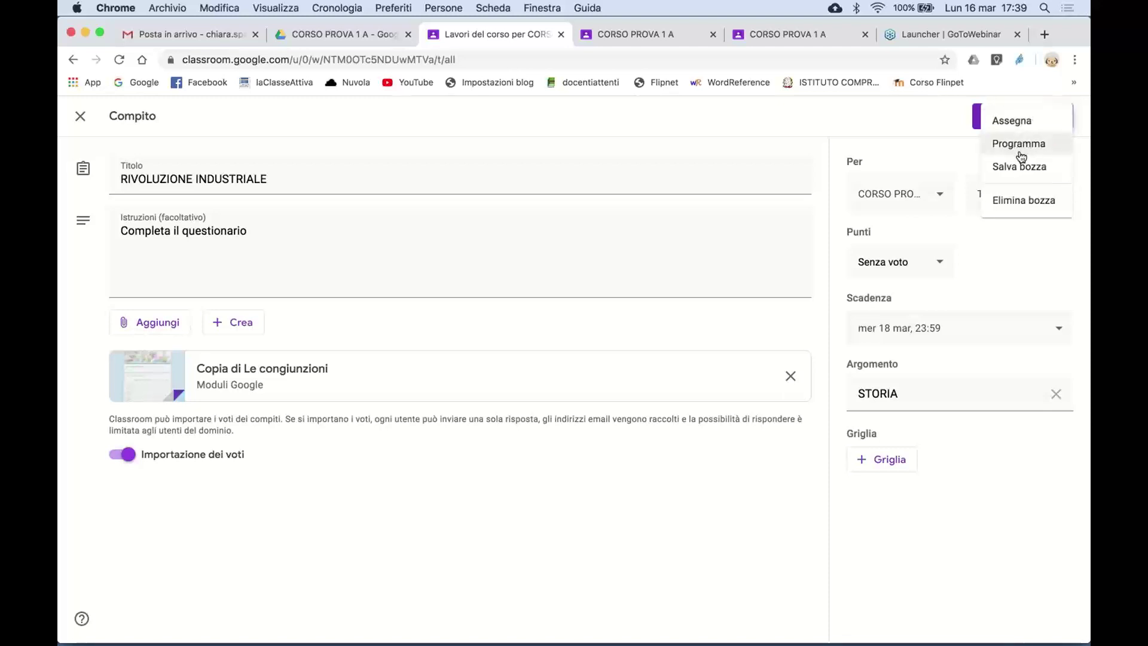
{"action": "left_click", "coordinate": [928, 116]}
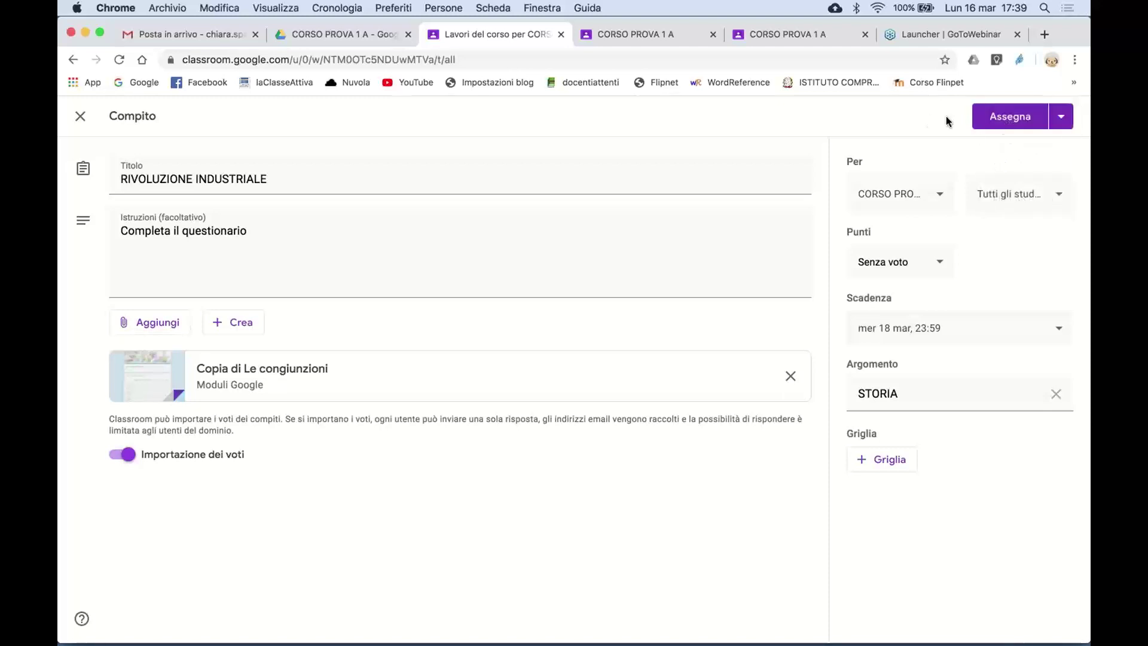
{"action": "left_click", "coordinate": [1011, 119]}
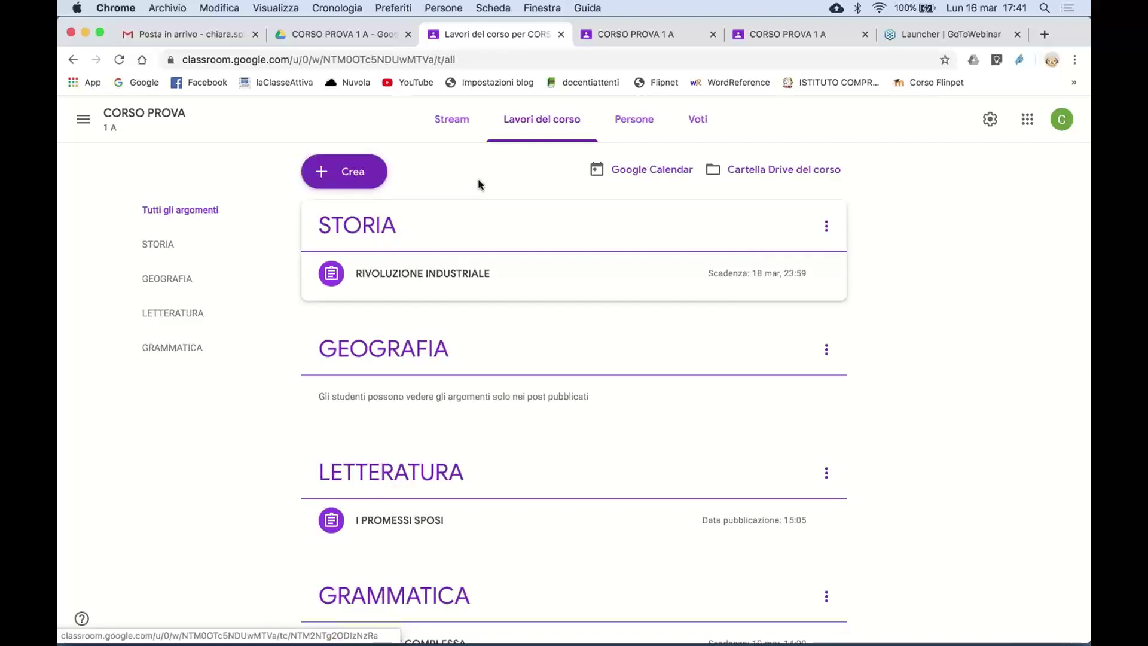
- Switch to the student accounts' tabs and reload both class Stream pages
{"action": "left_click", "coordinate": [634, 34]}
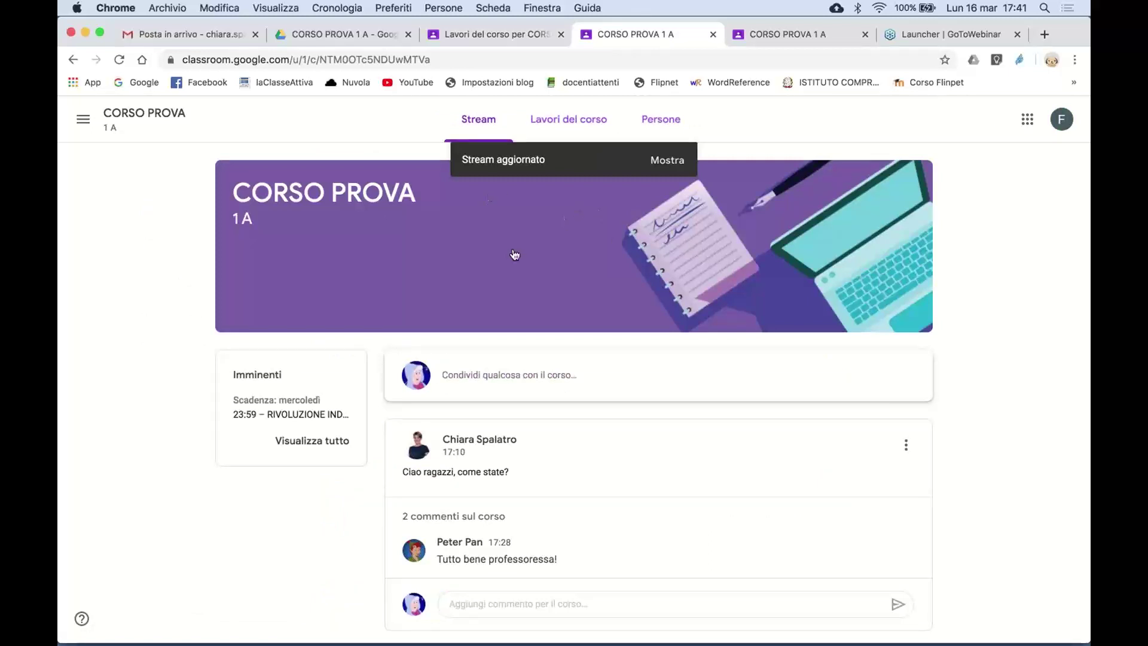
{"action": "scroll", "coordinate": [589, 377], "scroll_direction": "down", "scroll_amount": 5}
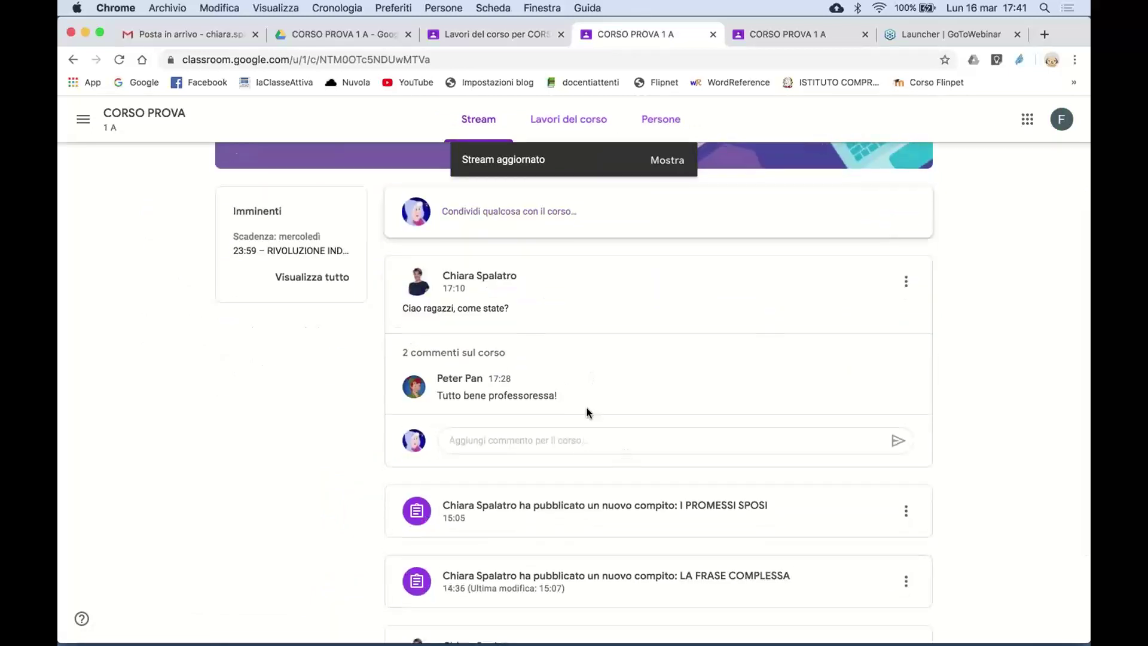
{"action": "scroll", "coordinate": [585, 410], "scroll_direction": "up", "scroll_amount": 5}
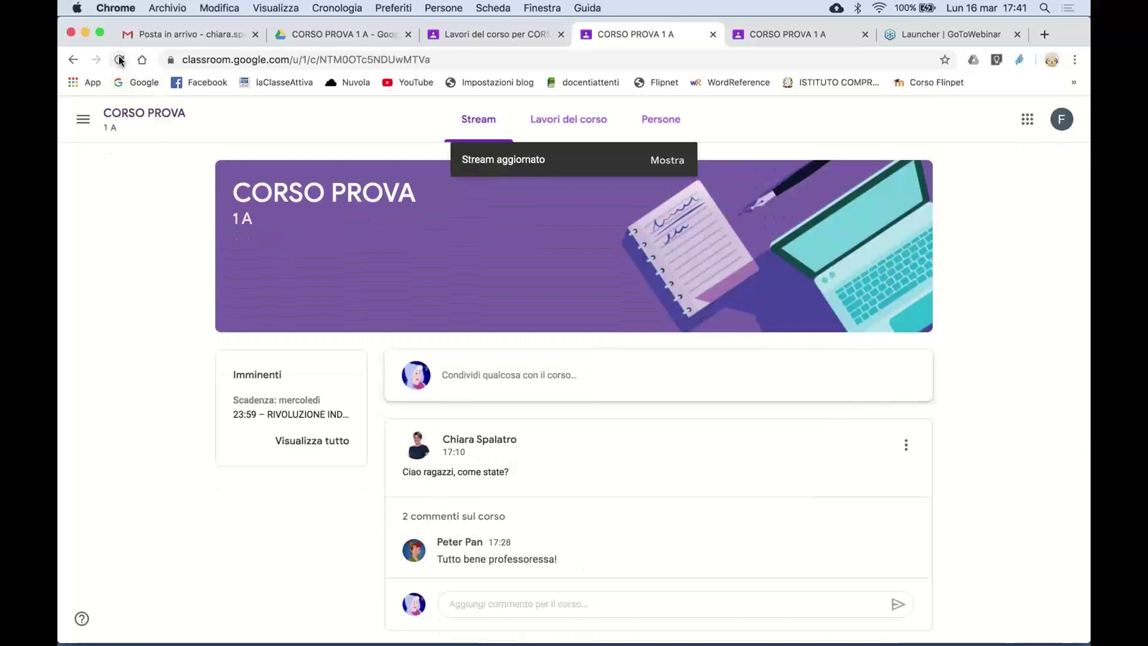
{"action": "left_click", "coordinate": [120, 60]}
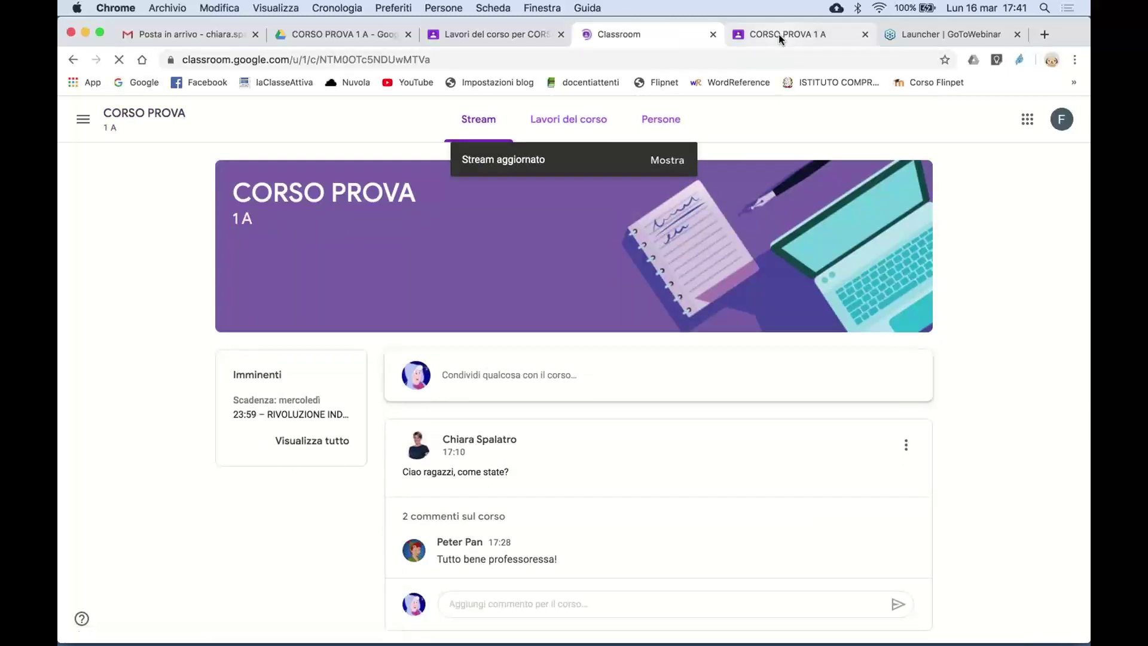
{"action": "left_click", "coordinate": [779, 34]}
{"action": "left_click", "coordinate": [119, 60]}
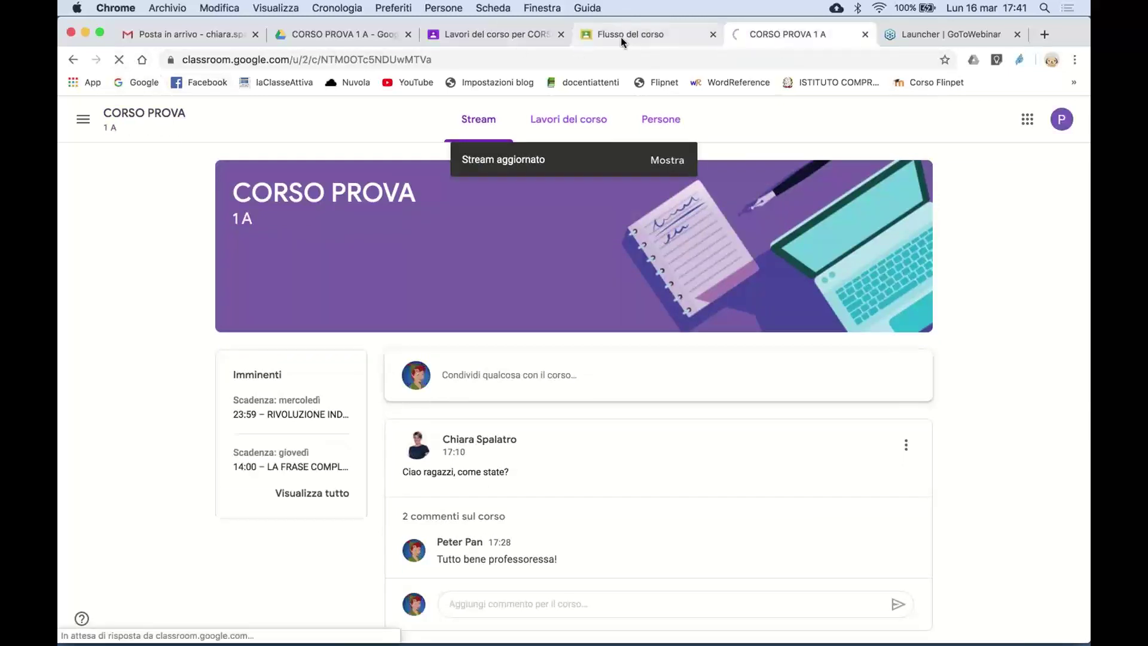
- Find the new RIVOLUZIONE INDUSTRIALE post in the refreshed stream and open its details
{"action": "left_click", "coordinate": [641, 34]}
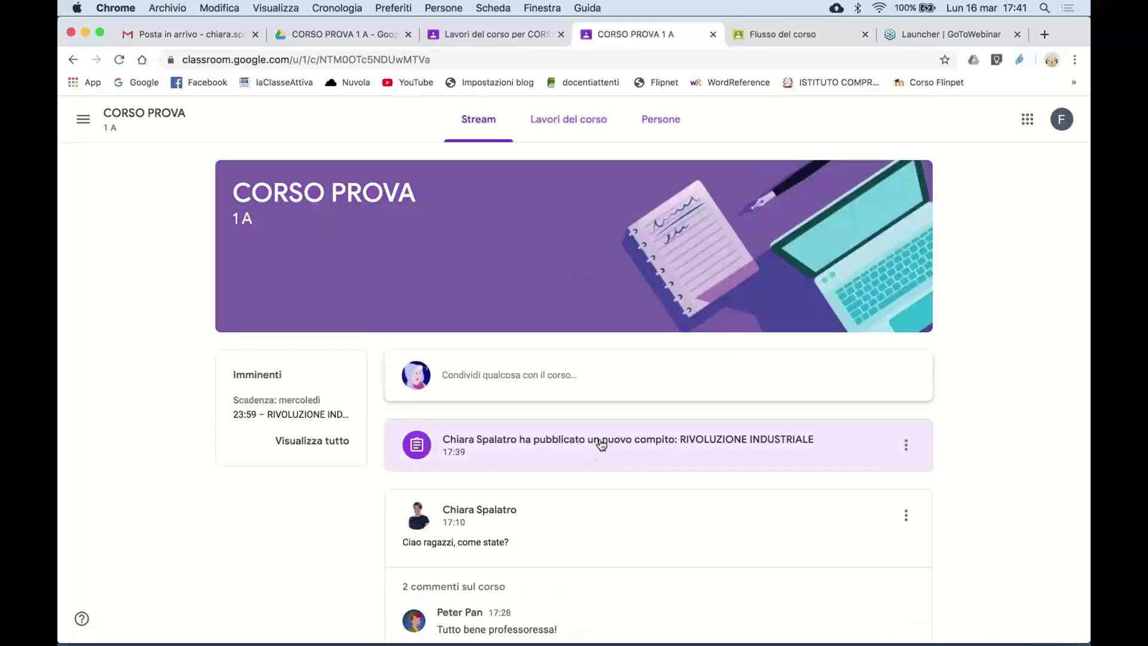
{"action": "scroll", "coordinate": [599, 457], "scroll_direction": "down", "scroll_amount": 5}
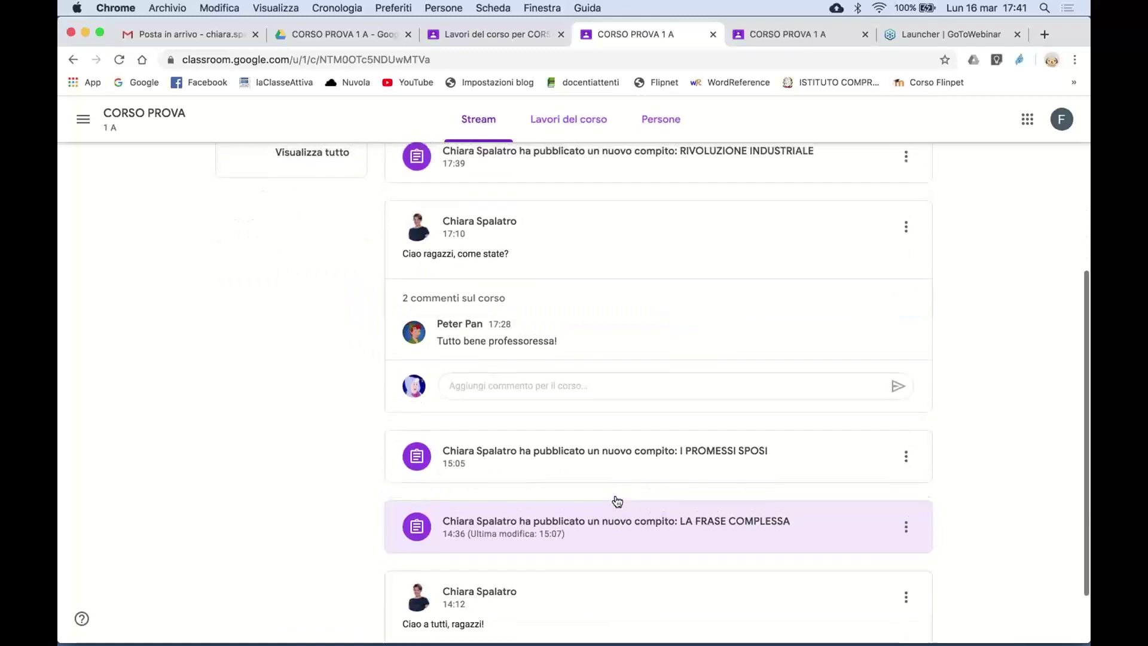
{"action": "scroll", "coordinate": [617, 501], "scroll_direction": "up", "scroll_amount": 2}
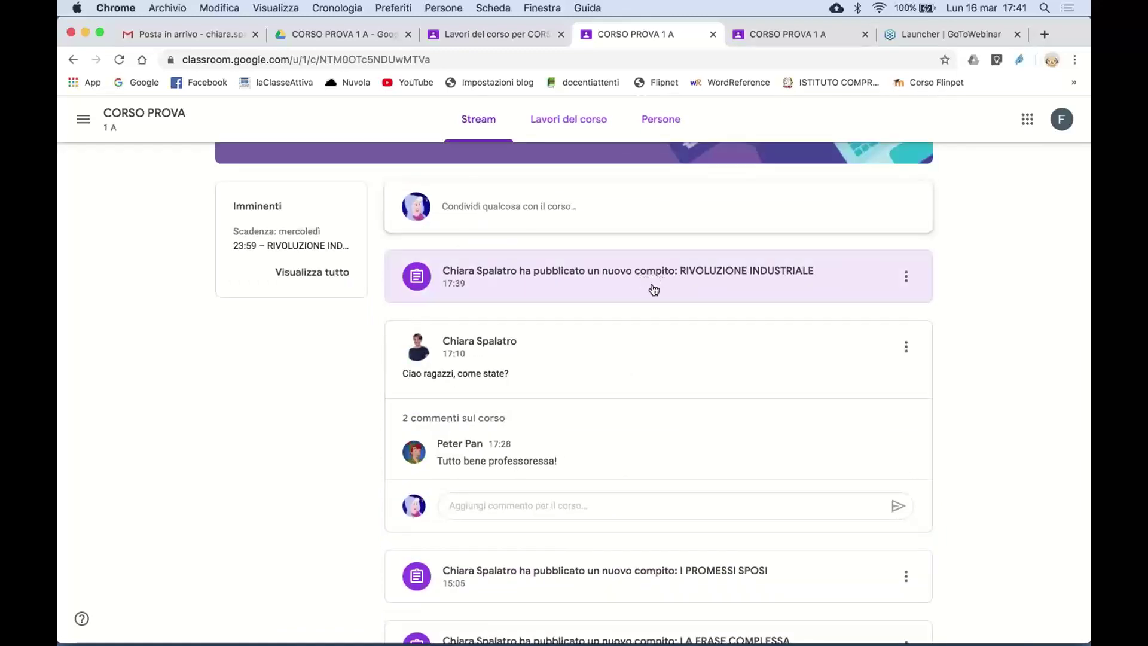
{"action": "scroll", "coordinate": [652, 335], "scroll_direction": "down", "scroll_amount": 3}
{"action": "scroll", "coordinate": [652, 335], "scroll_direction": "up", "scroll_amount": 6}
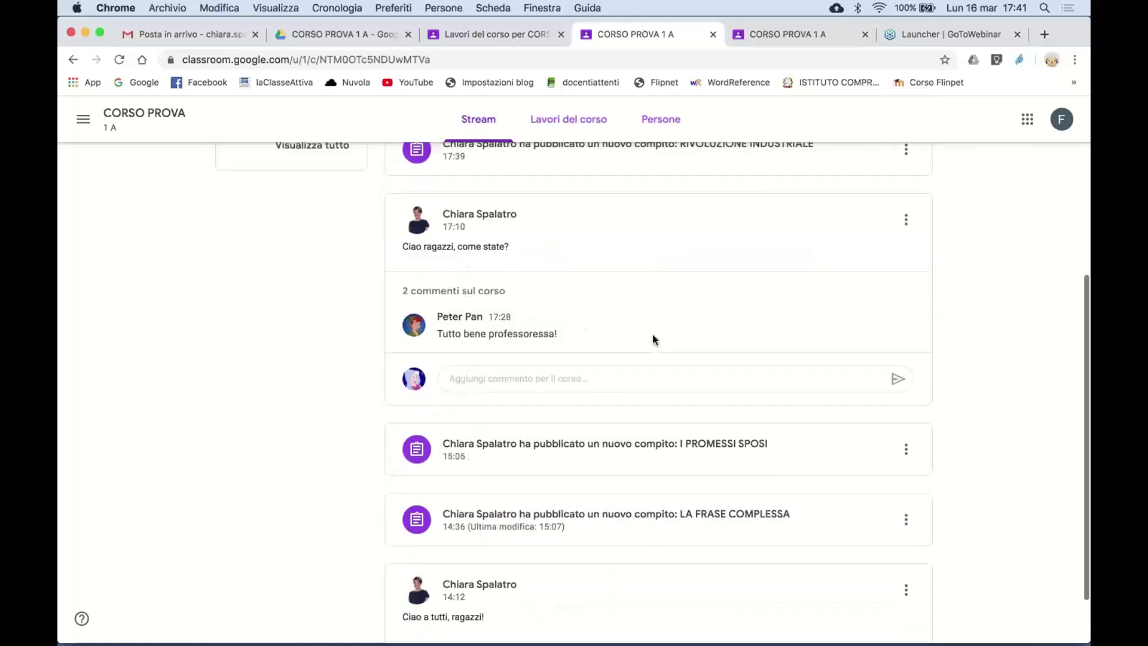
{"action": "left_click", "coordinate": [650, 441]}
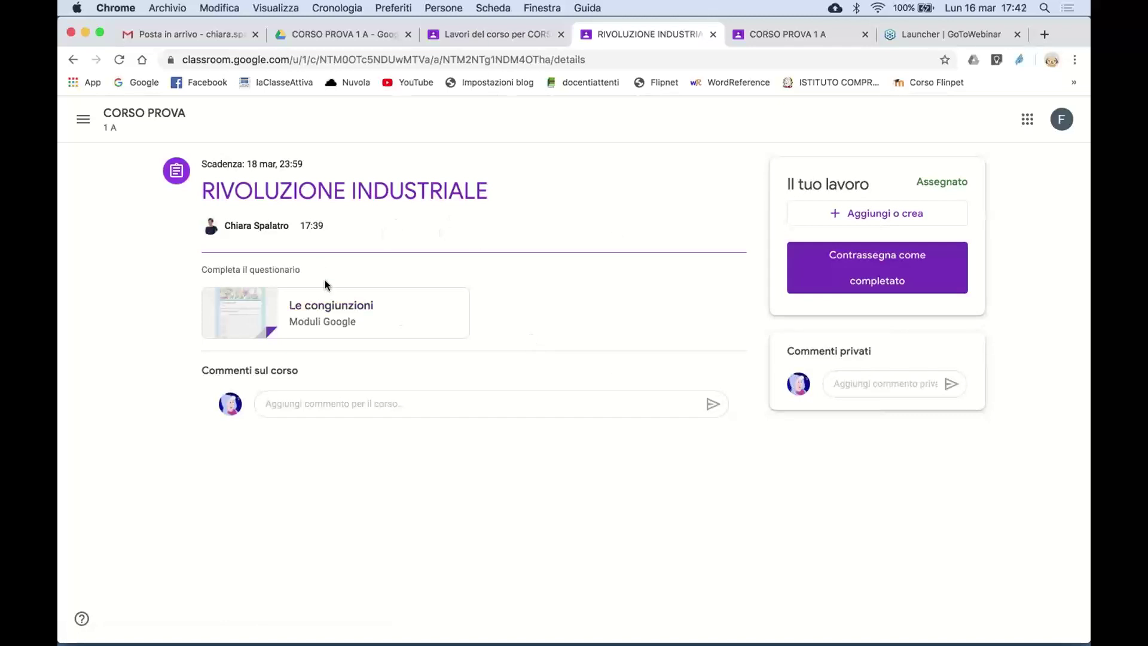
{"action": "left_click", "coordinate": [361, 307]}
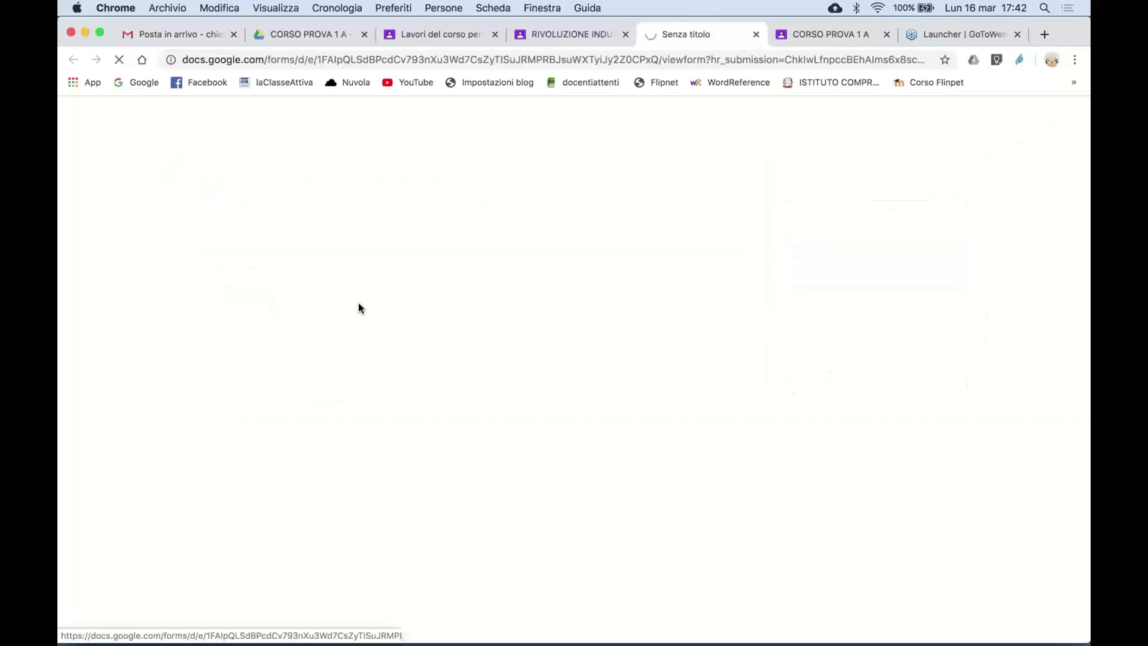
{"action": "scroll", "coordinate": [569, 429], "scroll_direction": "down", "scroll_amount": 15}
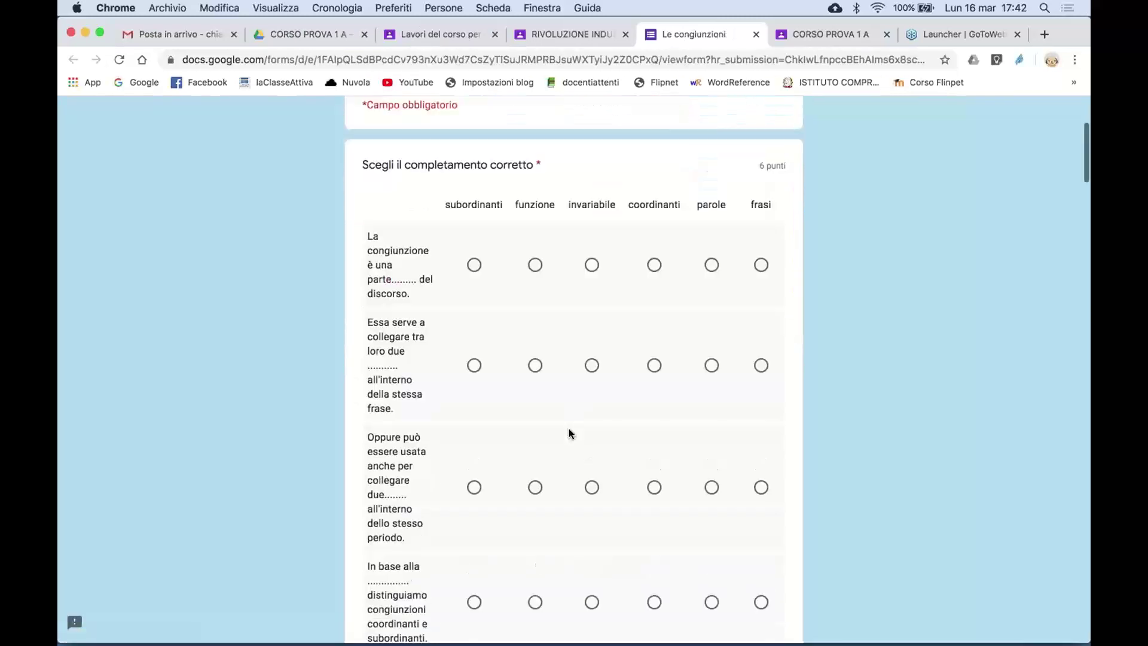
{"action": "scroll", "coordinate": [568, 429], "scroll_direction": "down", "scroll_amount": 10}
{"action": "left_click", "coordinate": [369, 421]}
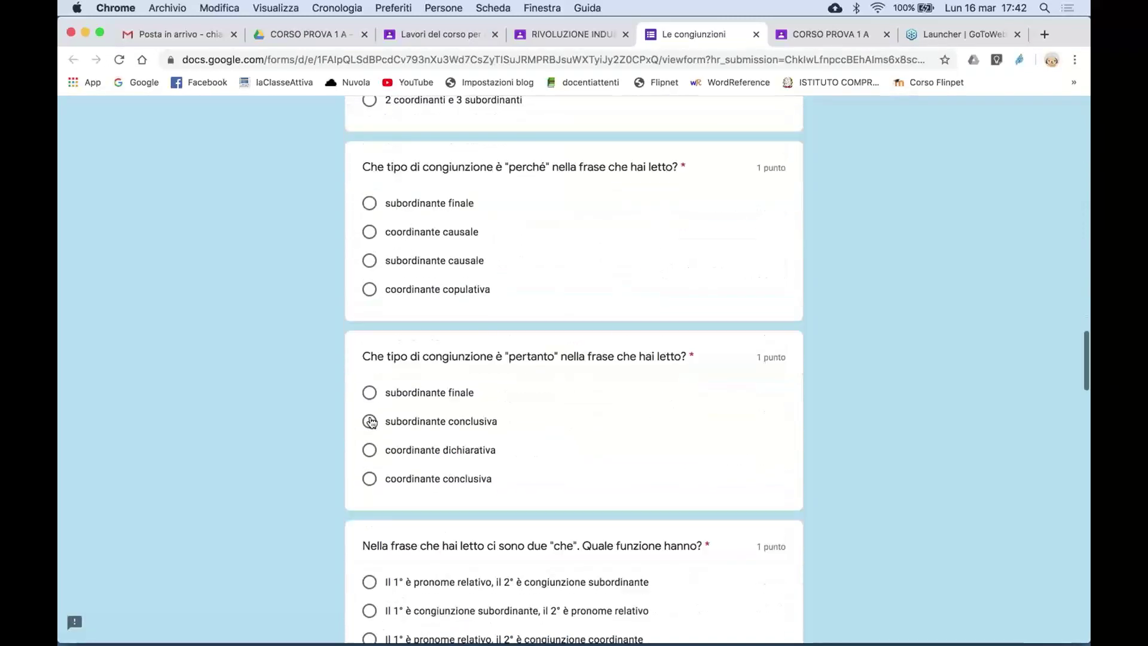
{"action": "left_click", "coordinate": [371, 262]}
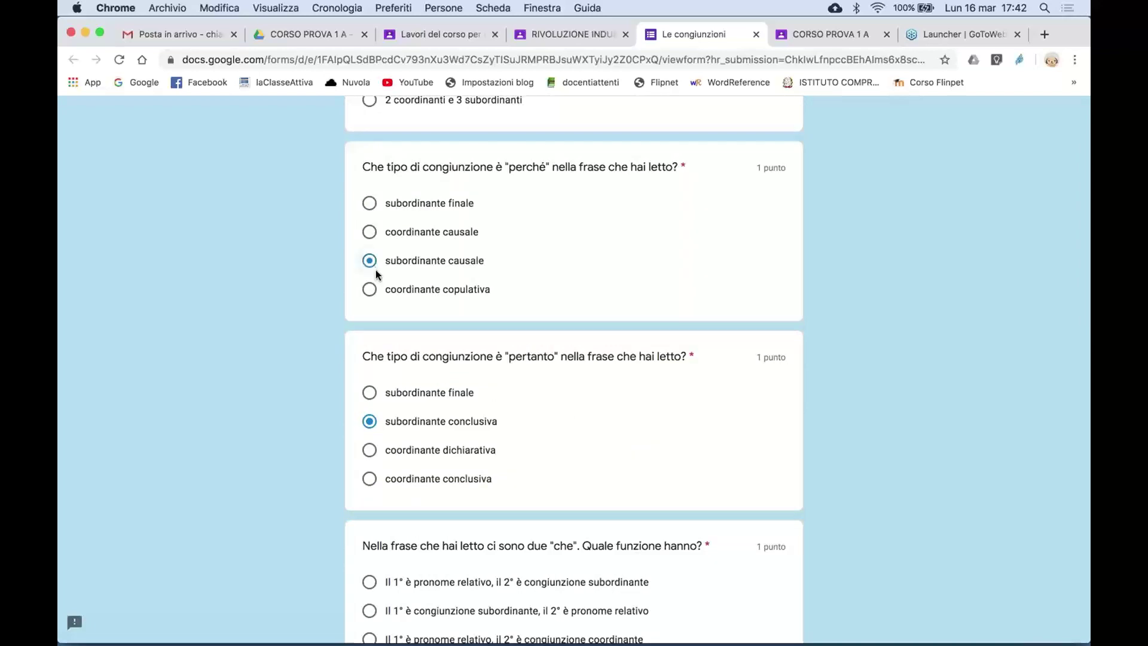
{"action": "scroll", "coordinate": [500, 464], "scroll_direction": "down", "scroll_amount": 10}
{"action": "scroll", "coordinate": [500, 465], "scroll_direction": "down", "scroll_amount": 15}
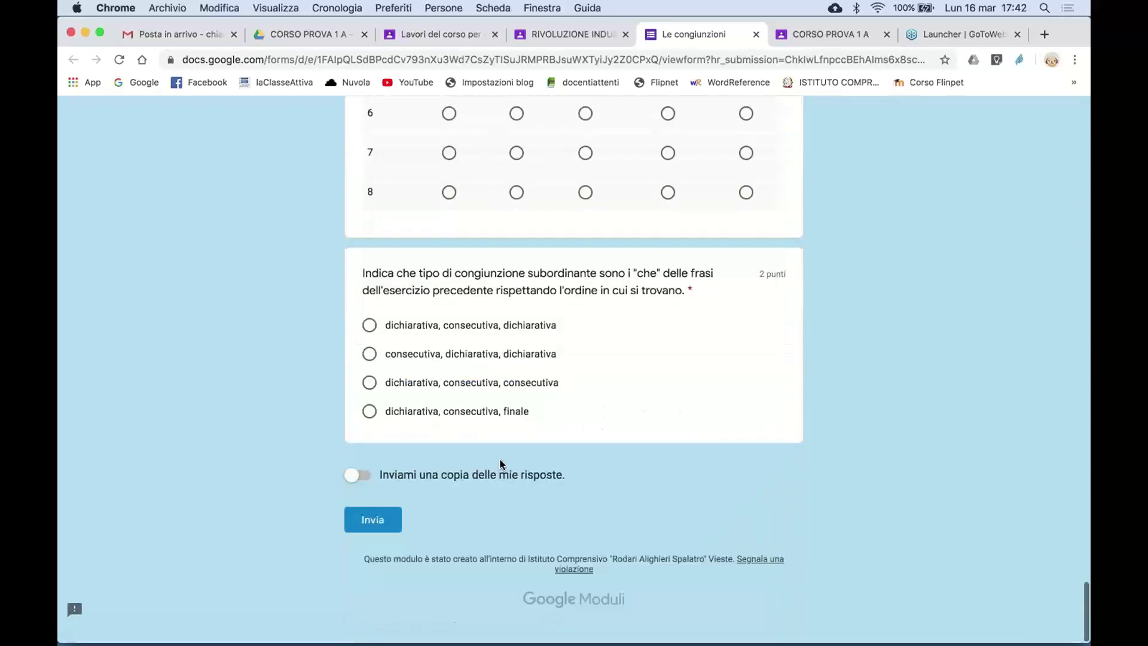
{"action": "left_click", "coordinate": [386, 524]}
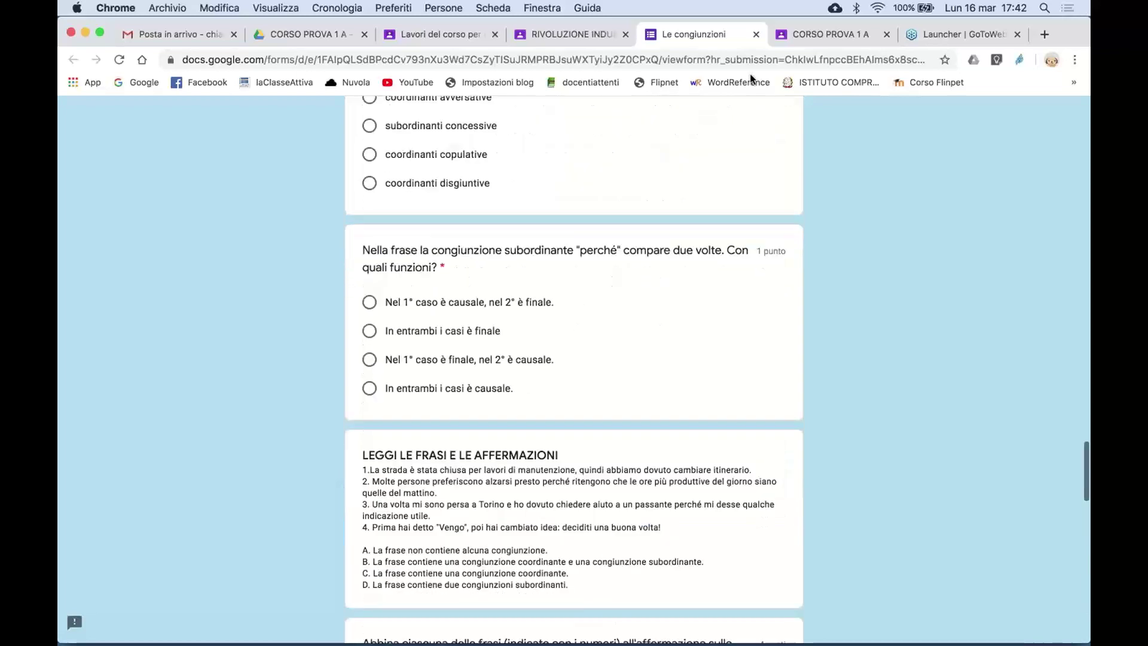
{"action": "left_click", "coordinate": [756, 34]}
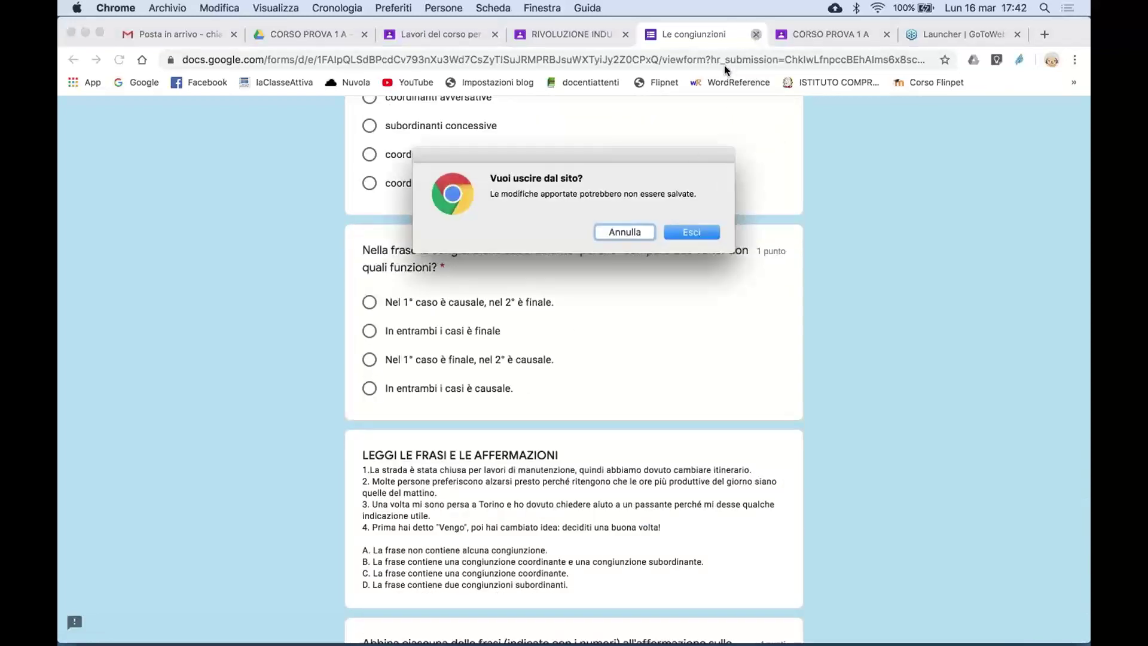
{"action": "left_click", "coordinate": [692, 232]}
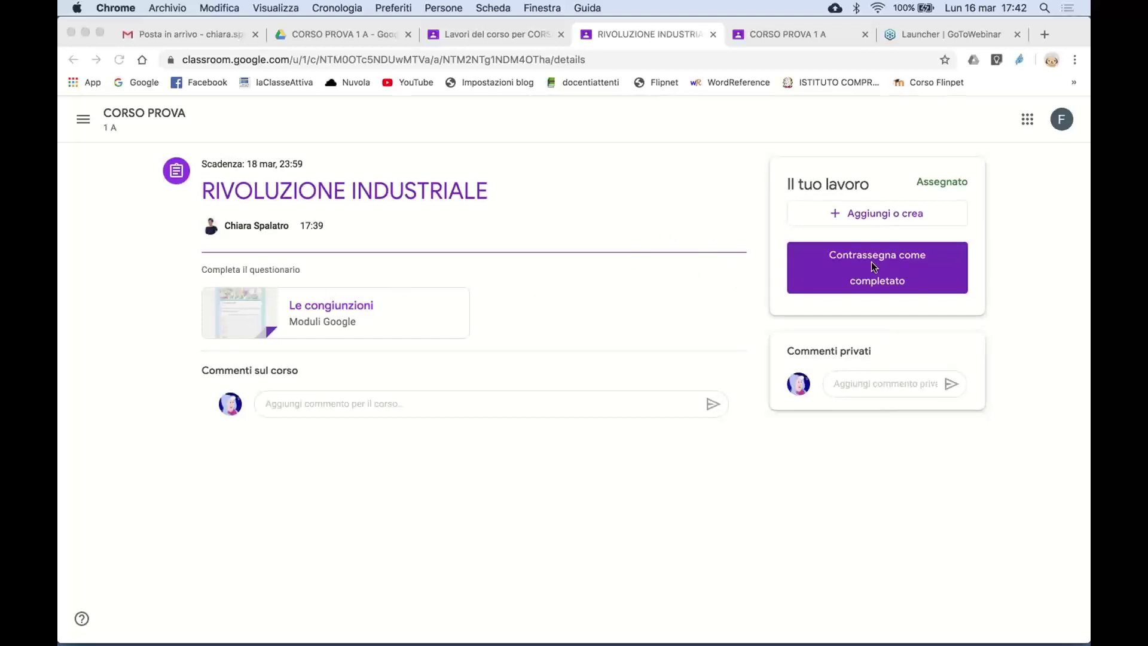
- Reopen the Le congiunzioni form and mark subordinanti for all six grid rows
{"action": "left_click", "coordinate": [375, 308]}
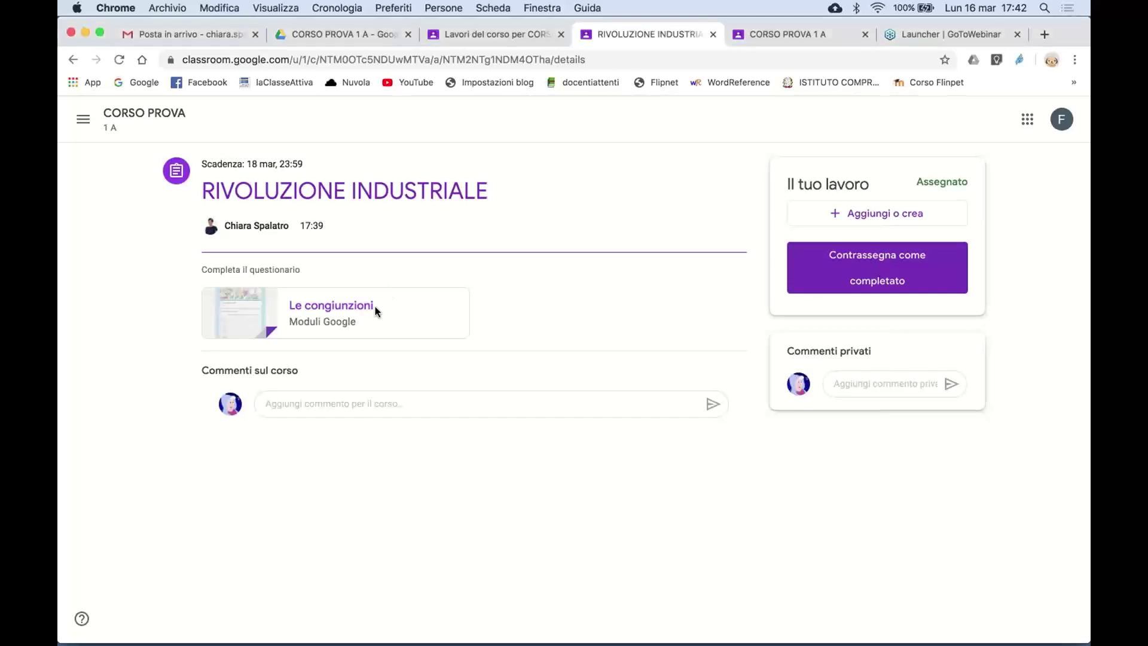
{"action": "left_click", "coordinate": [375, 306]}
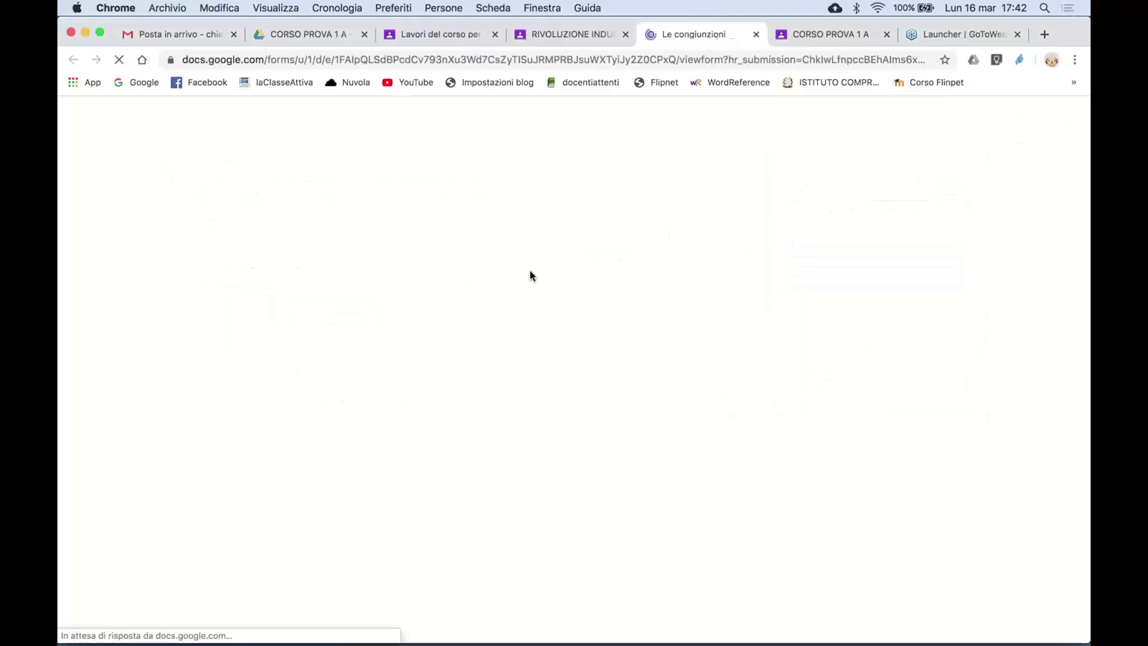
{"action": "scroll", "coordinate": [533, 347], "scroll_direction": "down", "scroll_amount": 2}
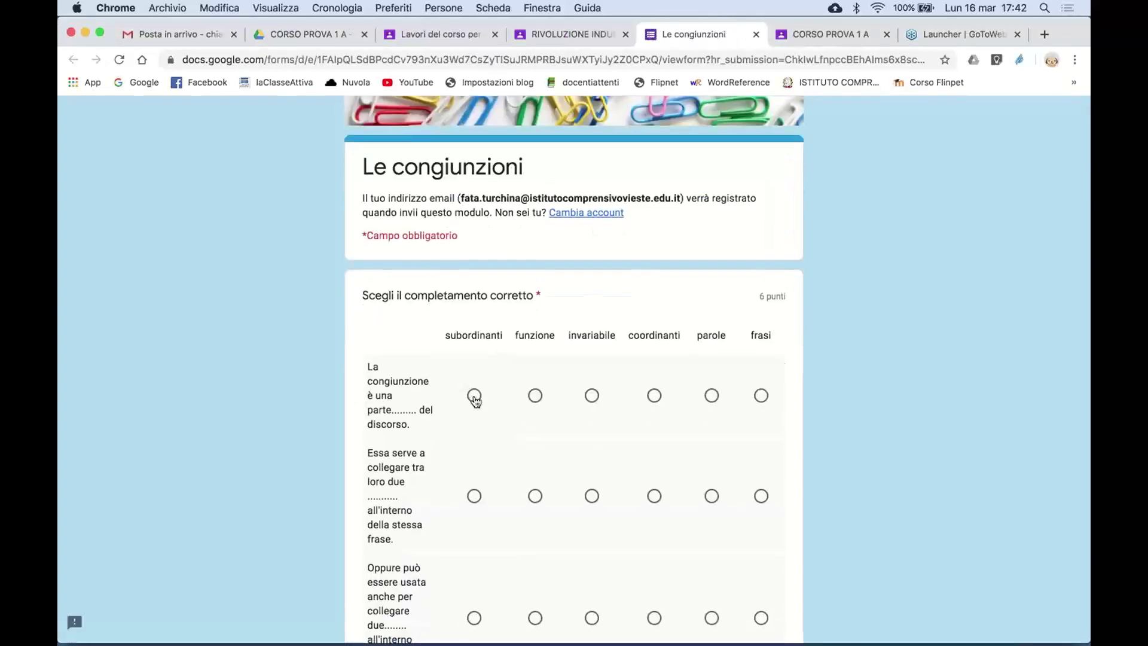
{"action": "left_click", "coordinate": [474, 395]}
{"action": "left_click", "coordinate": [474, 496]}
{"action": "scroll", "coordinate": [475, 493], "scroll_direction": "down", "scroll_amount": 5}
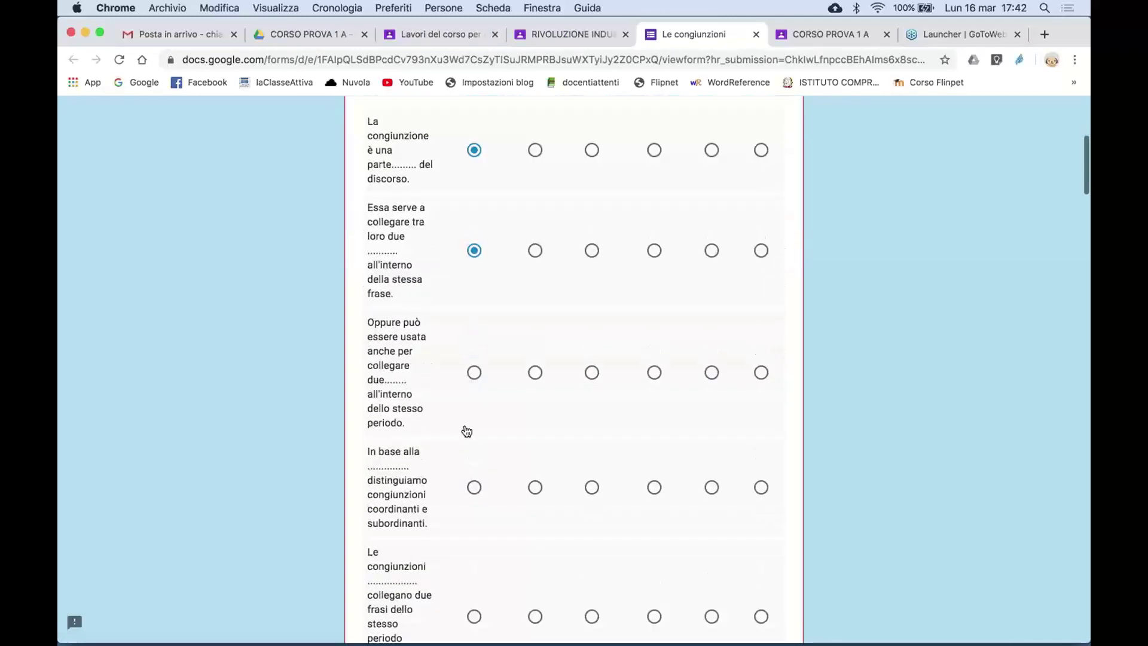
{"action": "left_click", "coordinate": [475, 373]}
{"action": "left_click", "coordinate": [474, 487]}
{"action": "scroll", "coordinate": [474, 487], "scroll_direction": "down", "scroll_amount": 8}
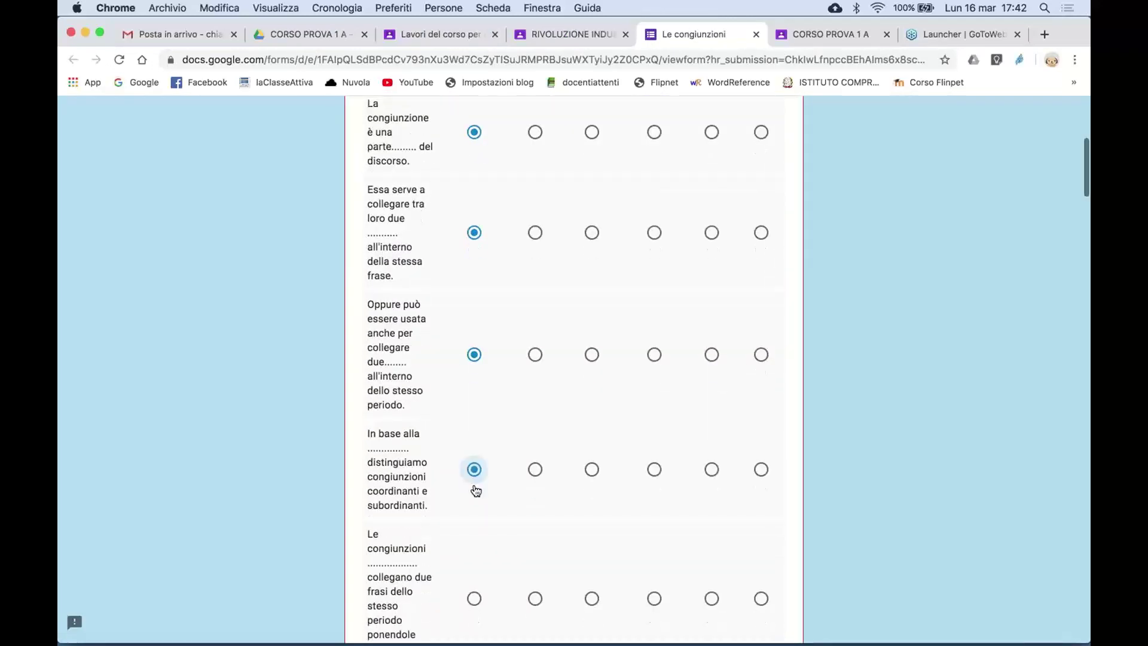
{"action": "left_click", "coordinate": [474, 206]}
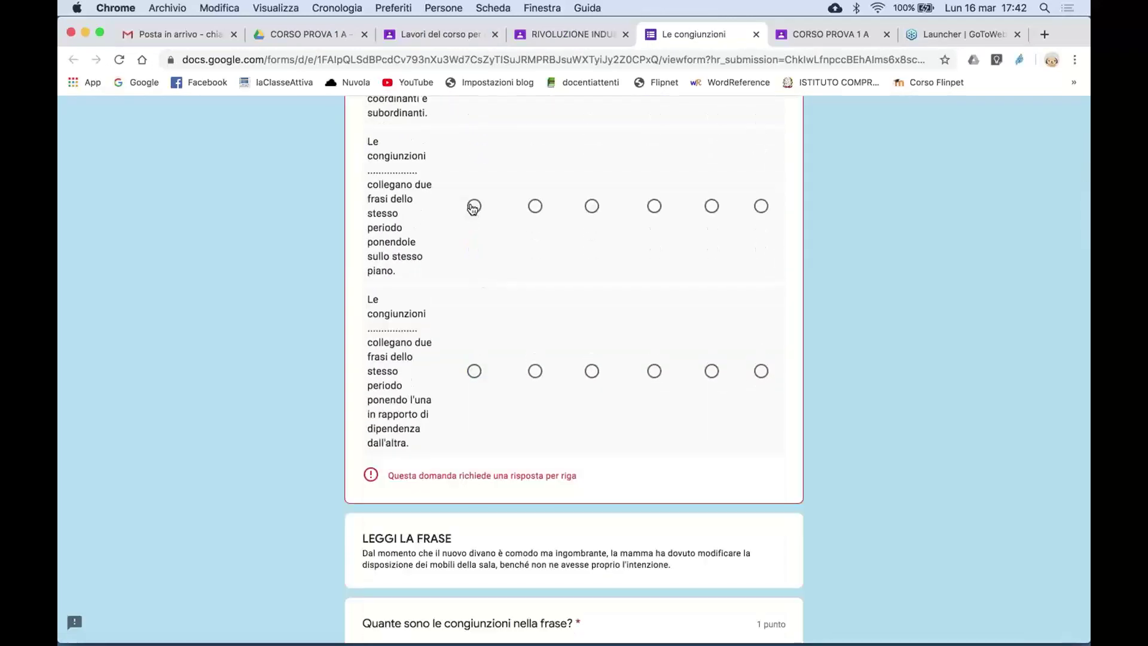
{"action": "left_click", "coordinate": [474, 371]}
- Answer 2, dal momento che, prima che, 2 coordinanti e 2 subordinanti, and subordinante finale twice
{"action": "scroll", "coordinate": [501, 468], "scroll_direction": "down", "scroll_amount": 5}
{"action": "left_click", "coordinate": [369, 386]}
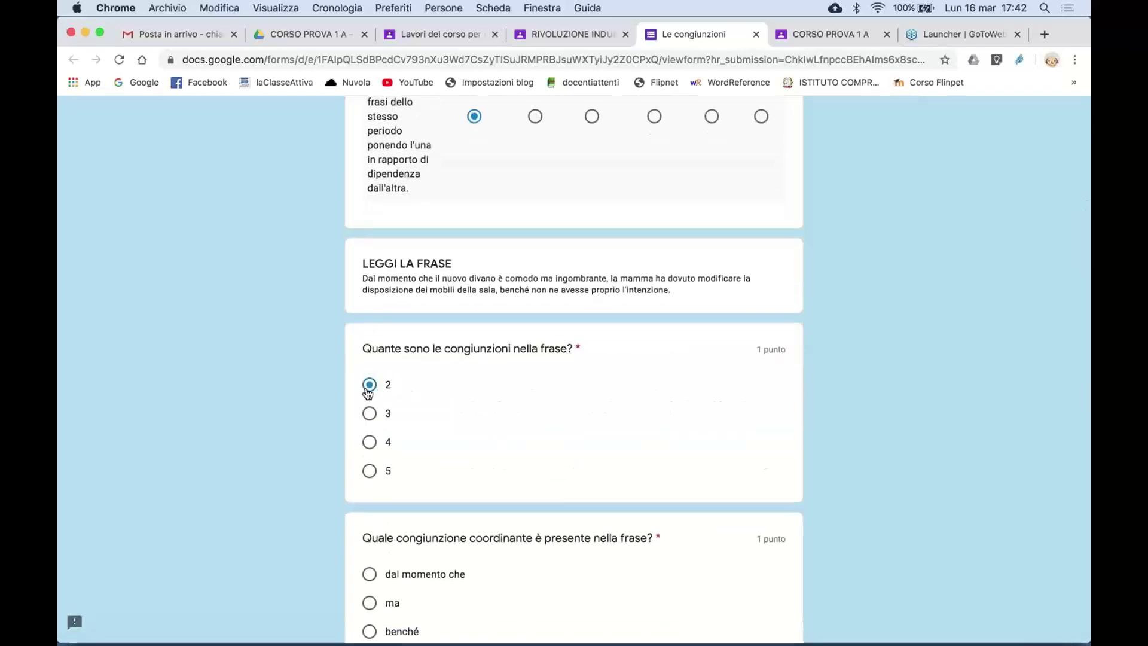
{"action": "scroll", "coordinate": [367, 393], "scroll_direction": "down", "scroll_amount": 3}
{"action": "scroll", "coordinate": [368, 393], "scroll_direction": "down", "scroll_amount": 1}
{"action": "left_click", "coordinate": [369, 365]}
{"action": "scroll", "coordinate": [440, 454], "scroll_direction": "down", "scroll_amount": 5}
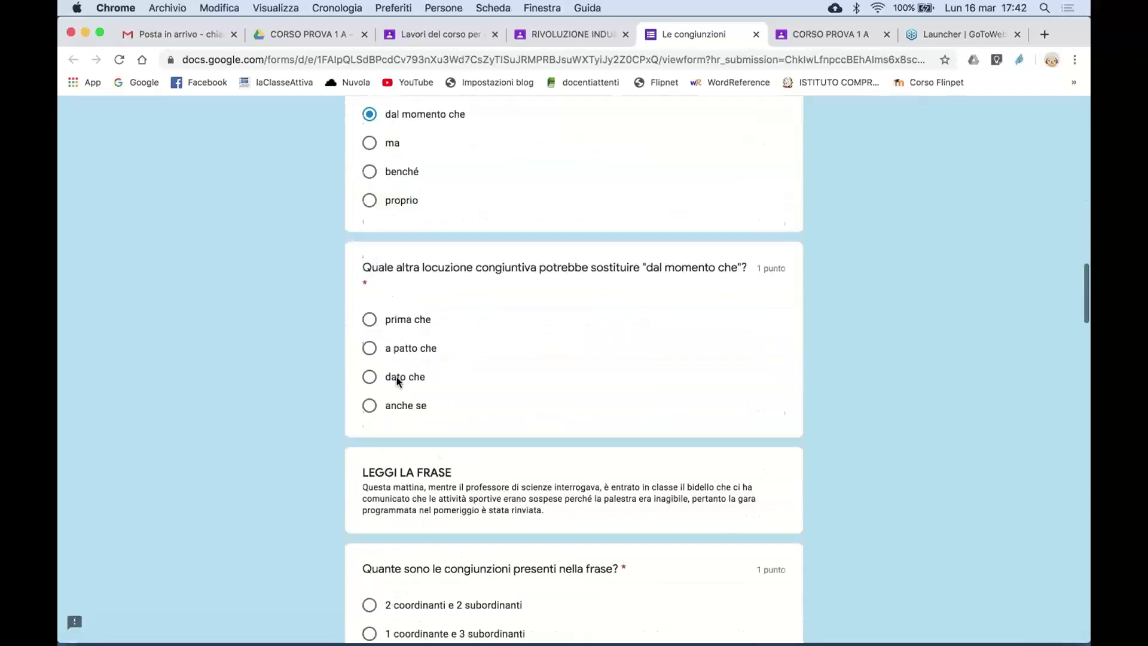
{"action": "left_click", "coordinate": [371, 320]}
{"action": "scroll", "coordinate": [378, 470], "scroll_direction": "down", "scroll_amount": 4}
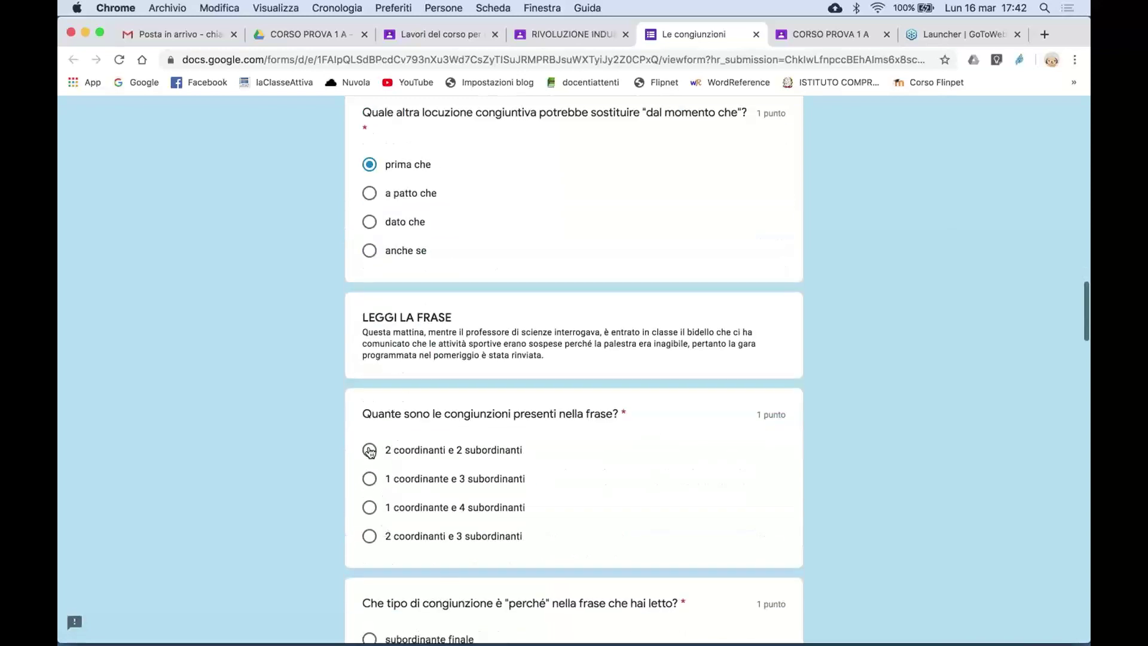
{"action": "left_click", "coordinate": [370, 449]}
{"action": "scroll", "coordinate": [369, 452], "scroll_direction": "down", "scroll_amount": 6}
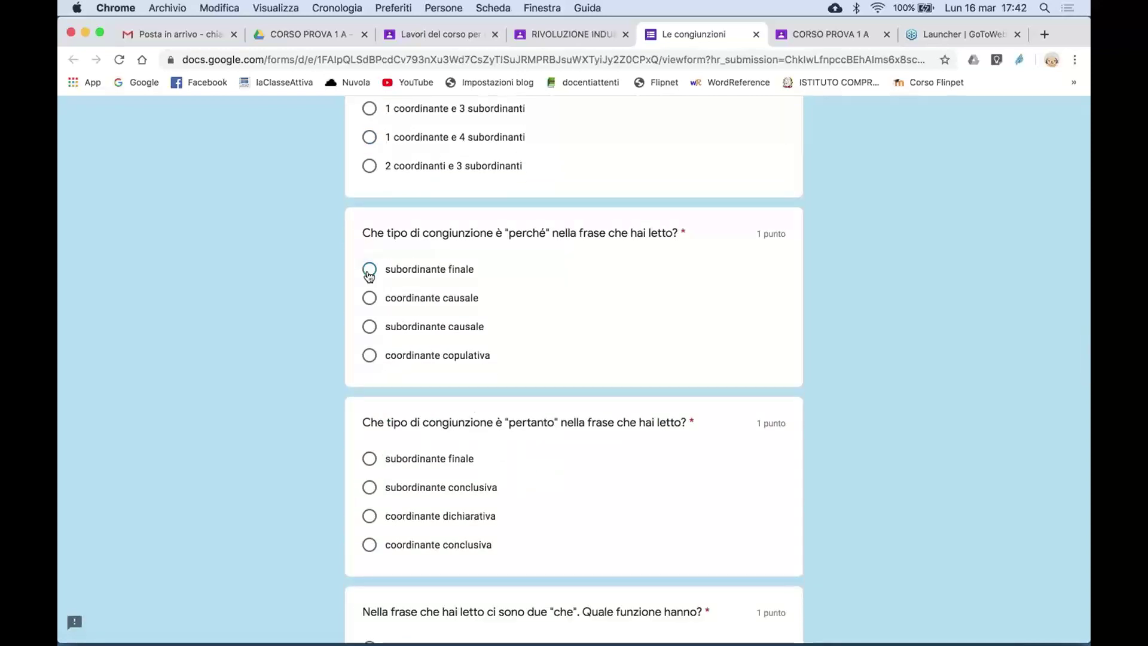
{"action": "left_click", "coordinate": [370, 269]}
{"action": "left_click", "coordinate": [370, 459]}
- Answer the first option, perché eppure, coordinanti avversative, and perché causal then final
{"action": "scroll", "coordinate": [368, 472], "scroll_direction": "down", "scroll_amount": 7}
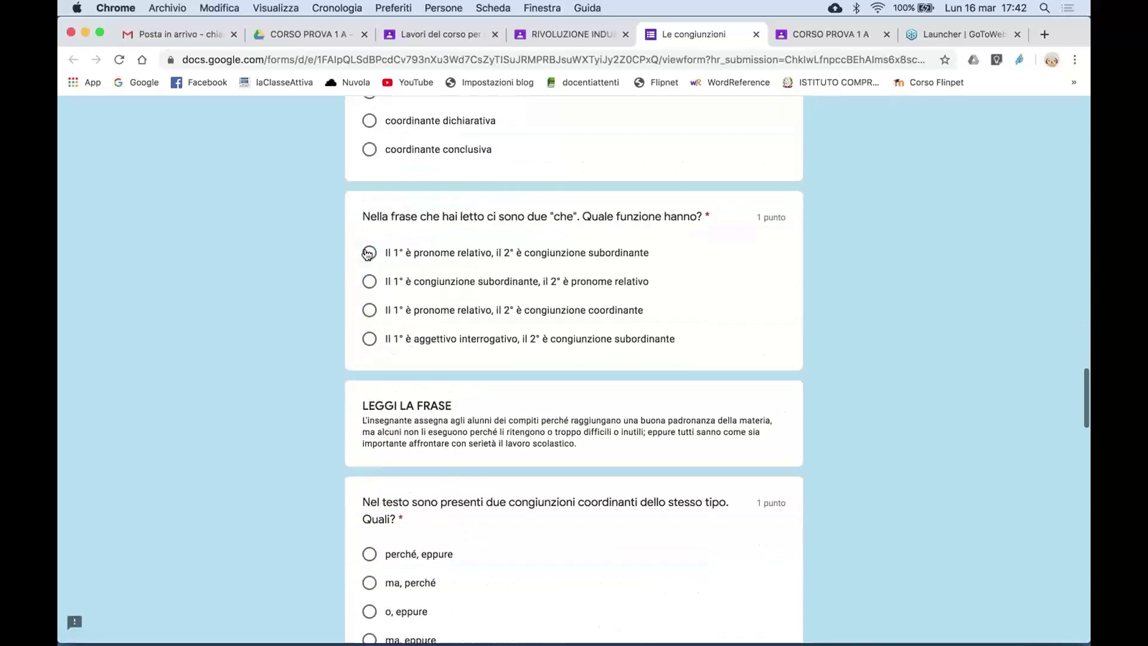
{"action": "left_click", "coordinate": [369, 253]}
{"action": "scroll", "coordinate": [367, 251], "scroll_direction": "down", "scroll_amount": 5}
{"action": "left_click", "coordinate": [369, 242]}
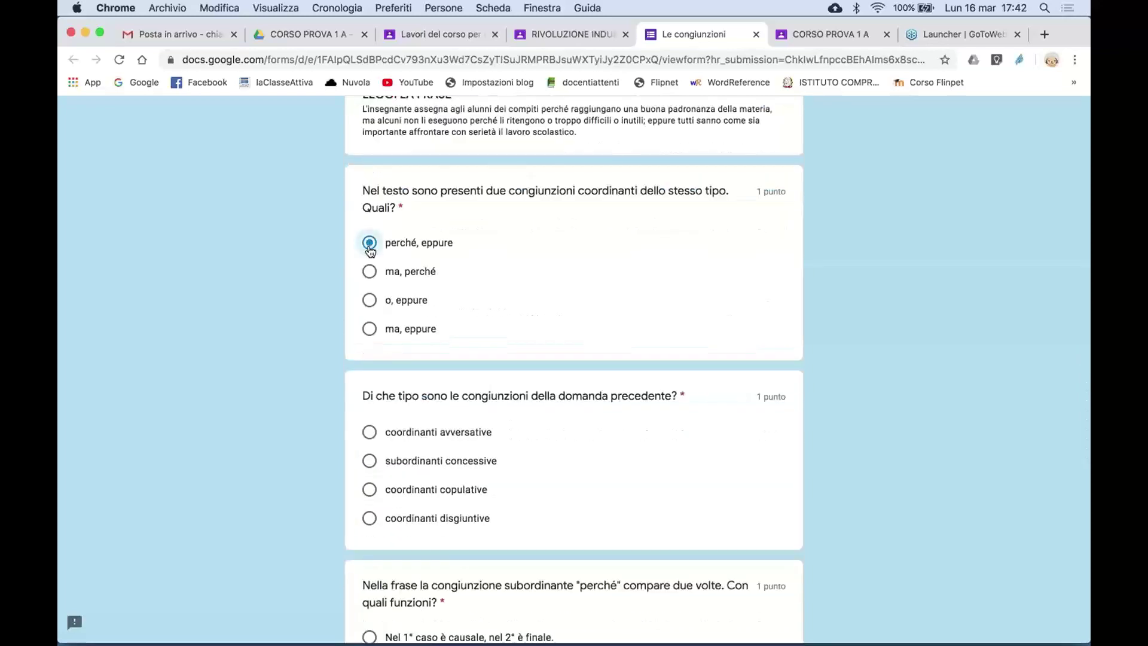
{"action": "left_click", "coordinate": [370, 431]}
{"action": "scroll", "coordinate": [377, 585], "scroll_direction": "down", "scroll_amount": 2}
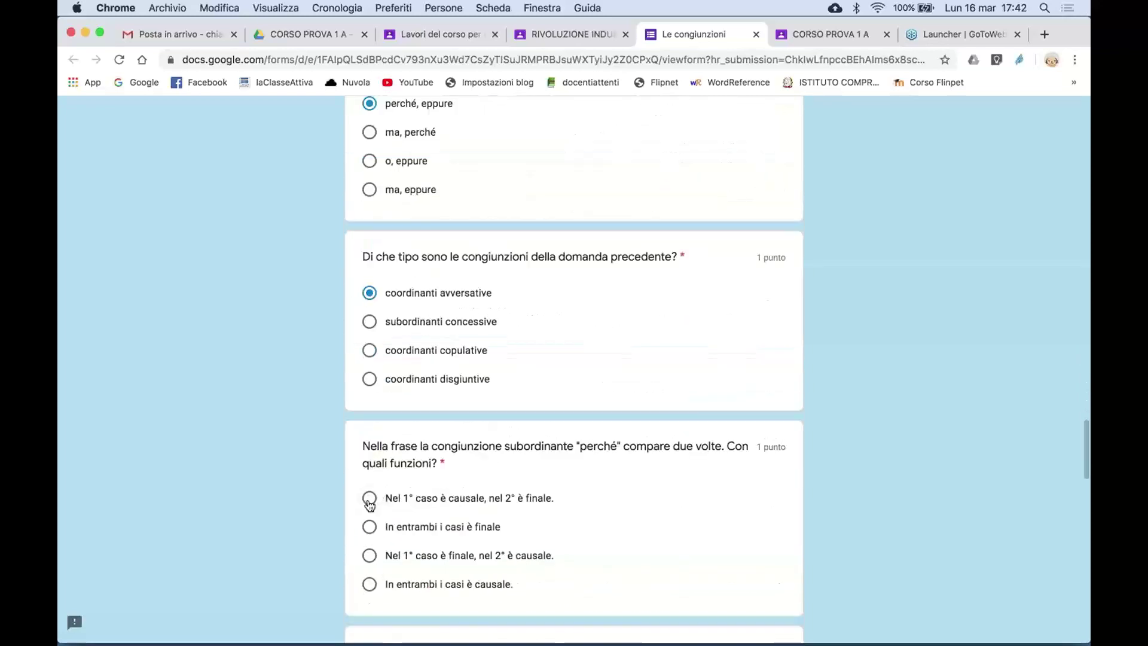
{"action": "left_click", "coordinate": [369, 495]}
- Match grid rows 1 through 4 to option A
{"action": "scroll", "coordinate": [378, 399], "scroll_direction": "down", "scroll_amount": 7}
{"action": "scroll", "coordinate": [403, 517], "scroll_direction": "down", "scroll_amount": 6}
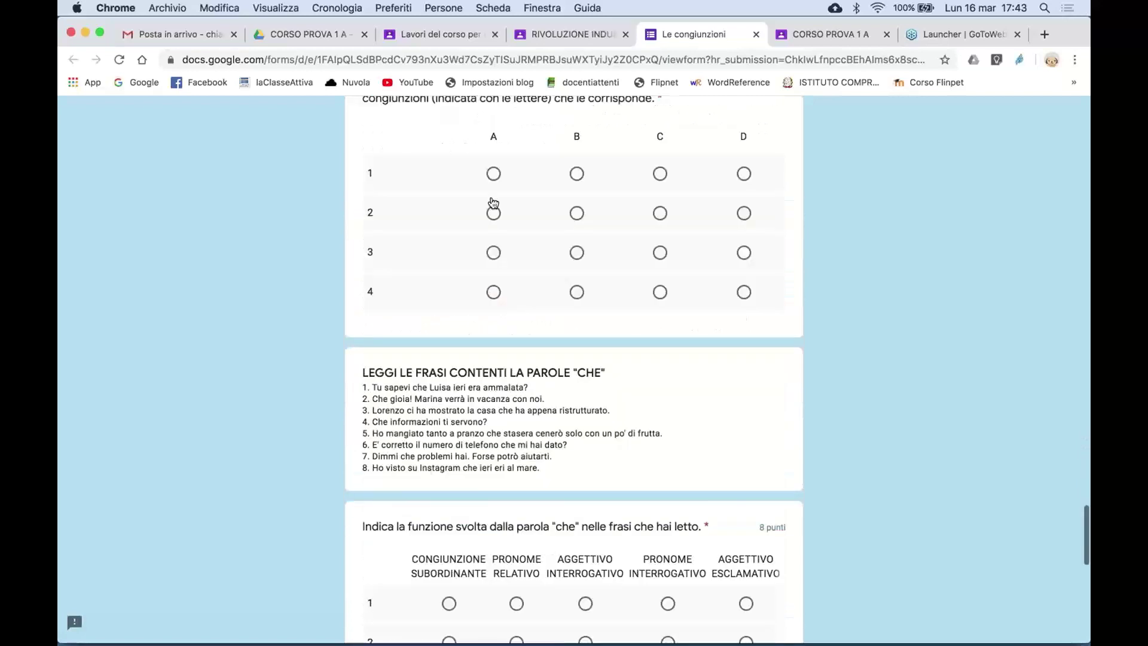
{"action": "left_click", "coordinate": [493, 174]}
{"action": "left_click", "coordinate": [494, 220]}
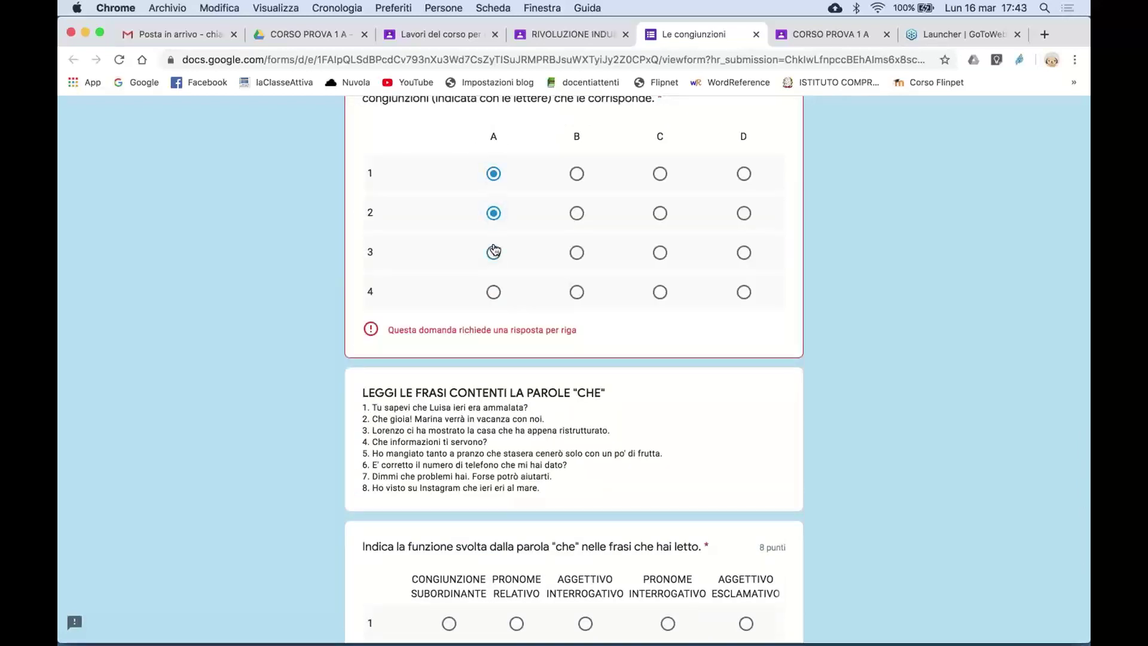
{"action": "left_click", "coordinate": [494, 252]}
{"action": "left_click", "coordinate": [494, 292]}
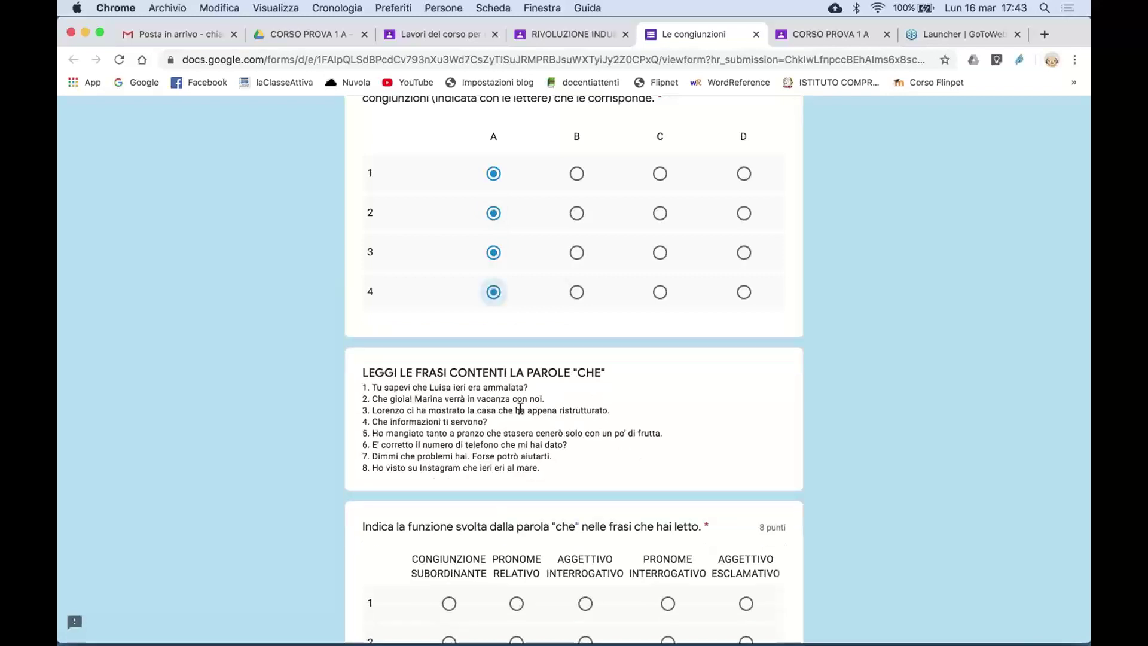
- Mark che in sentences 4–8 as subordinating conjunction and choose dichiarativa, consecutiva, dichiarativa
{"action": "scroll", "coordinate": [479, 323], "scroll_direction": "down", "scroll_amount": 5}
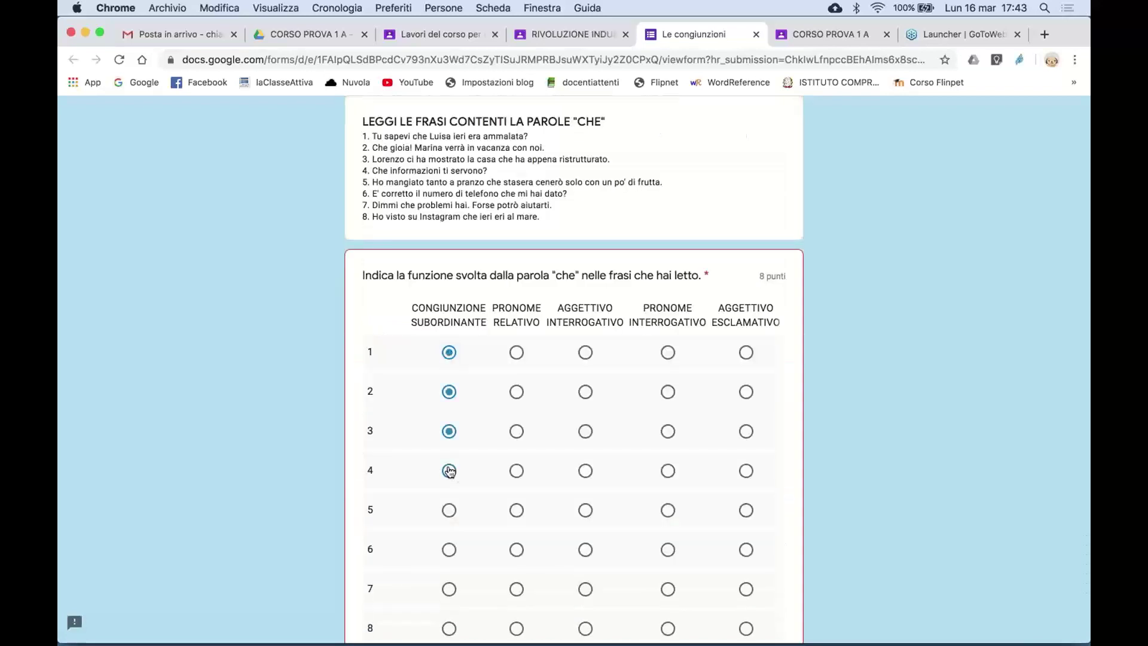
{"action": "left_click", "coordinate": [450, 471]}
{"action": "scroll", "coordinate": [450, 467], "scroll_direction": "down", "scroll_amount": 4}
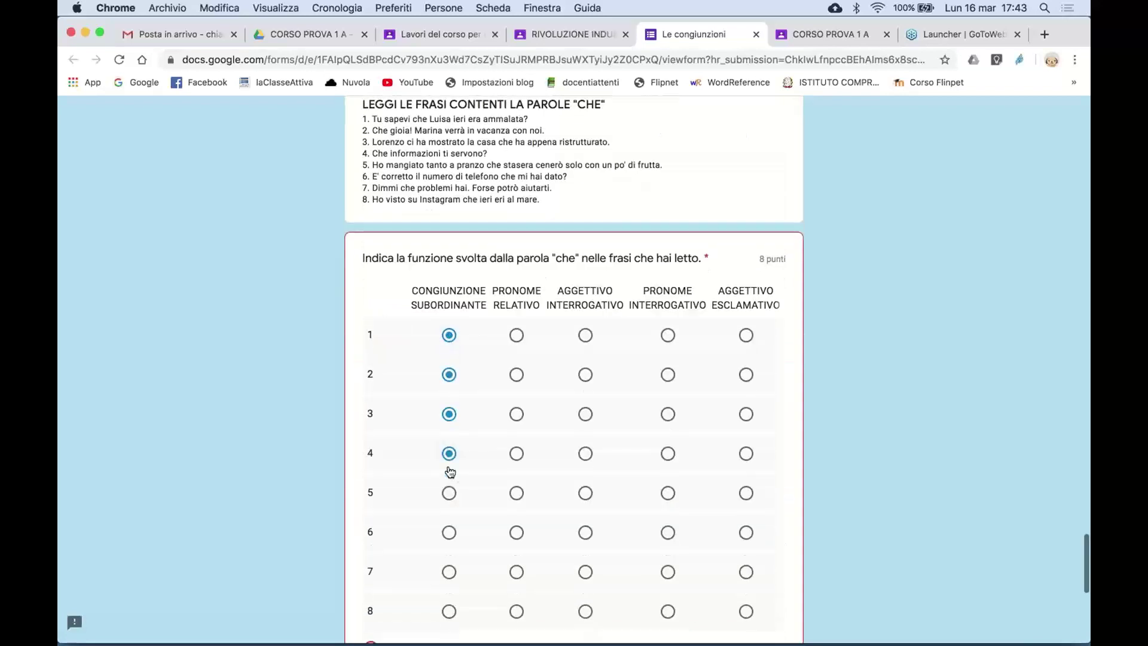
{"action": "left_click", "coordinate": [449, 285]}
{"action": "left_click", "coordinate": [450, 324]}
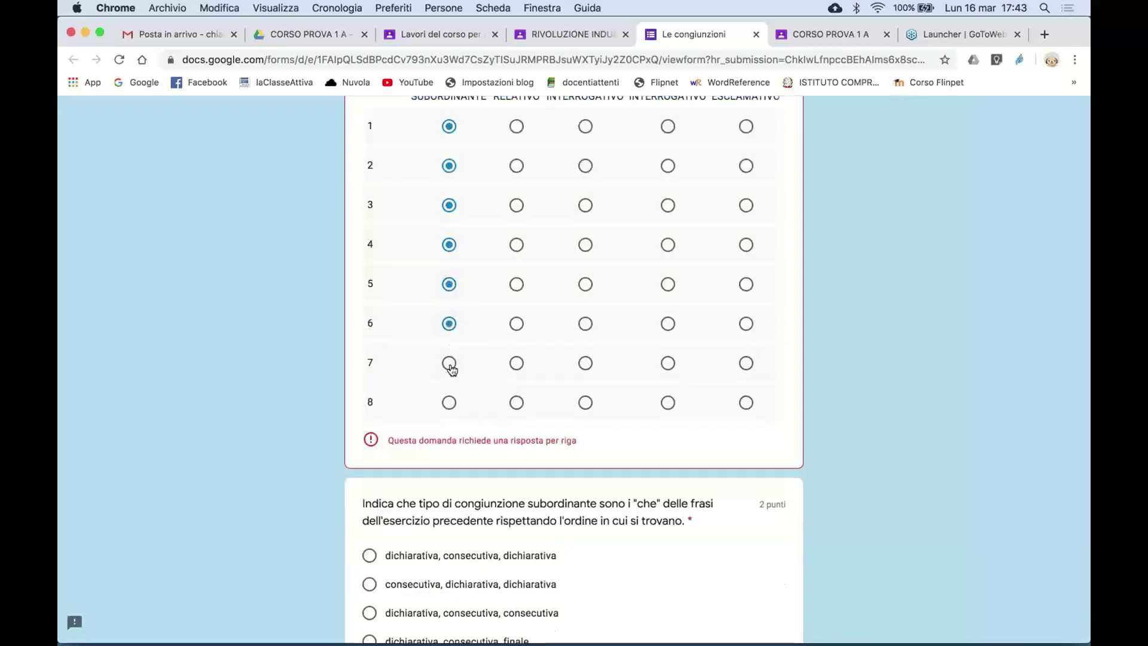
{"action": "left_click", "coordinate": [450, 364]}
{"action": "left_click", "coordinate": [449, 403]}
{"action": "scroll", "coordinate": [449, 404], "scroll_direction": "down", "scroll_amount": 3}
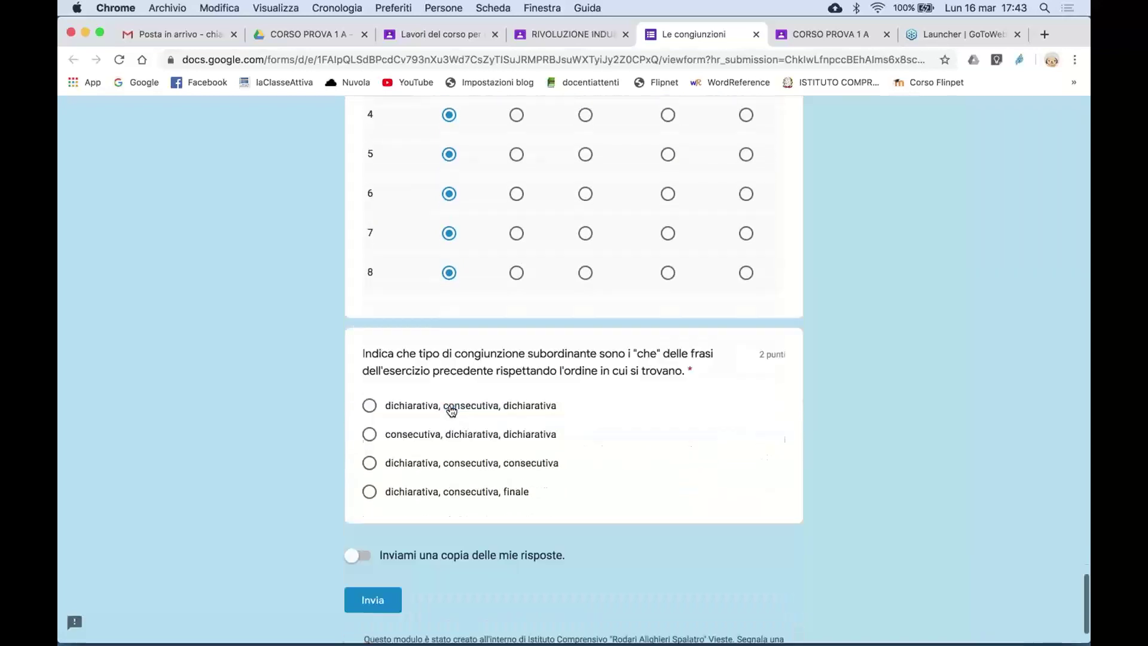
{"action": "left_click", "coordinate": [386, 354]}
- Turn on 'Inviami una copia delle mie risposte' and submit the quiz with Invia
{"action": "scroll", "coordinate": [645, 313], "scroll_direction": "up", "scroll_amount": 10}
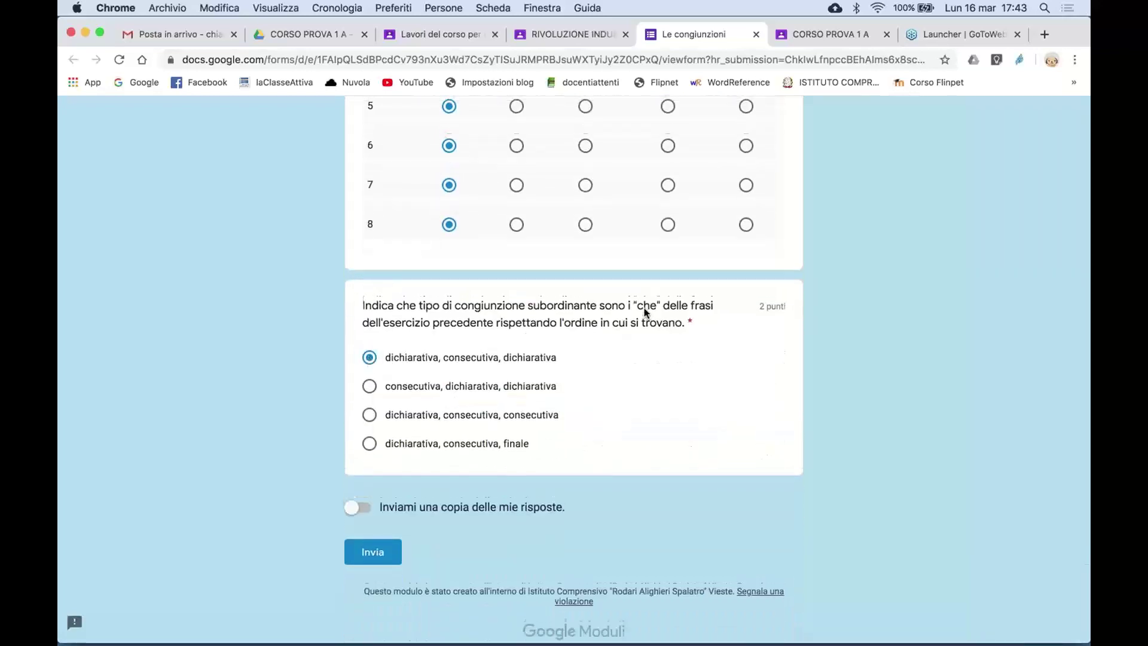
{"action": "scroll", "coordinate": [644, 313], "scroll_direction": "up", "scroll_amount": 15}
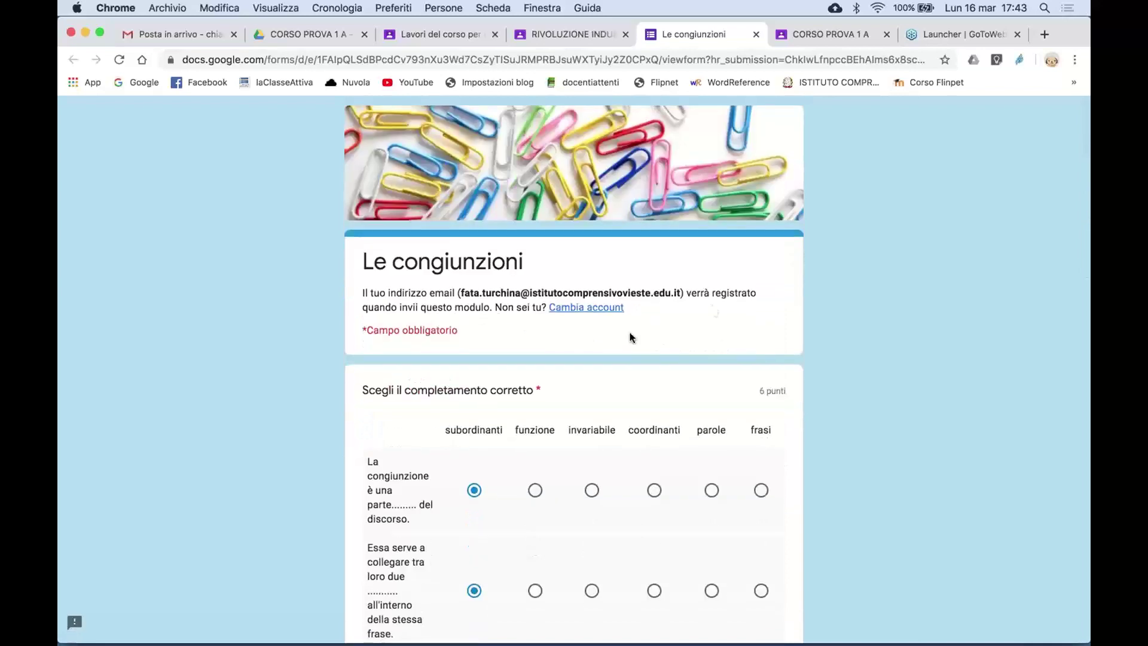
{"action": "scroll", "coordinate": [644, 441], "scroll_direction": "down", "scroll_amount": 15}
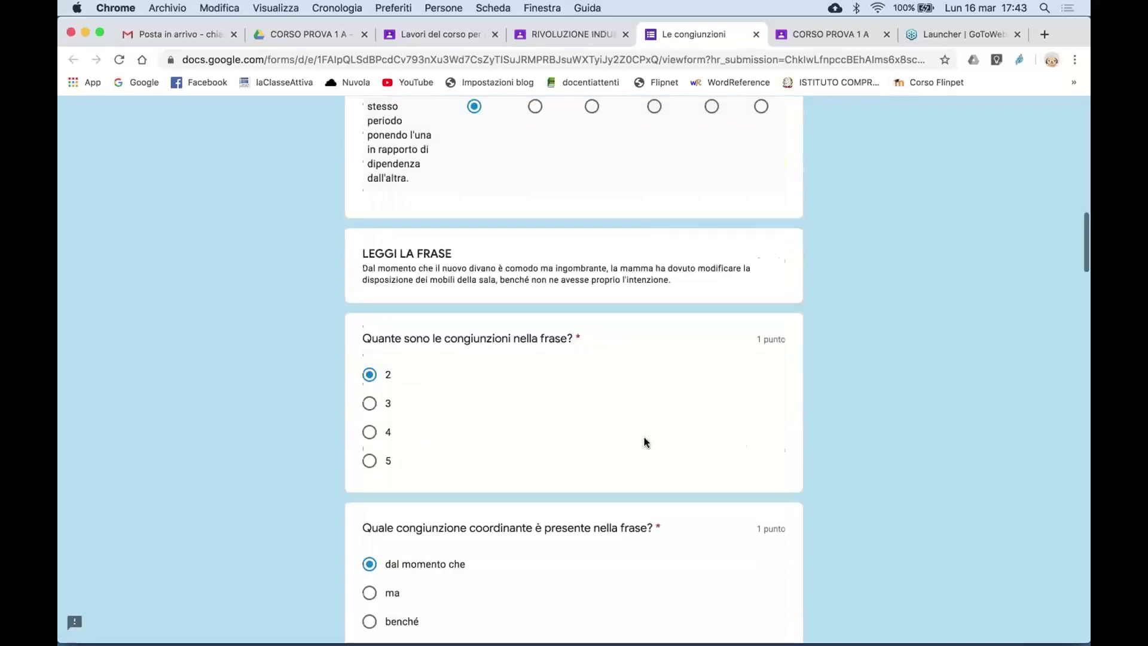
{"action": "scroll", "coordinate": [644, 441], "scroll_direction": "down", "scroll_amount": 15}
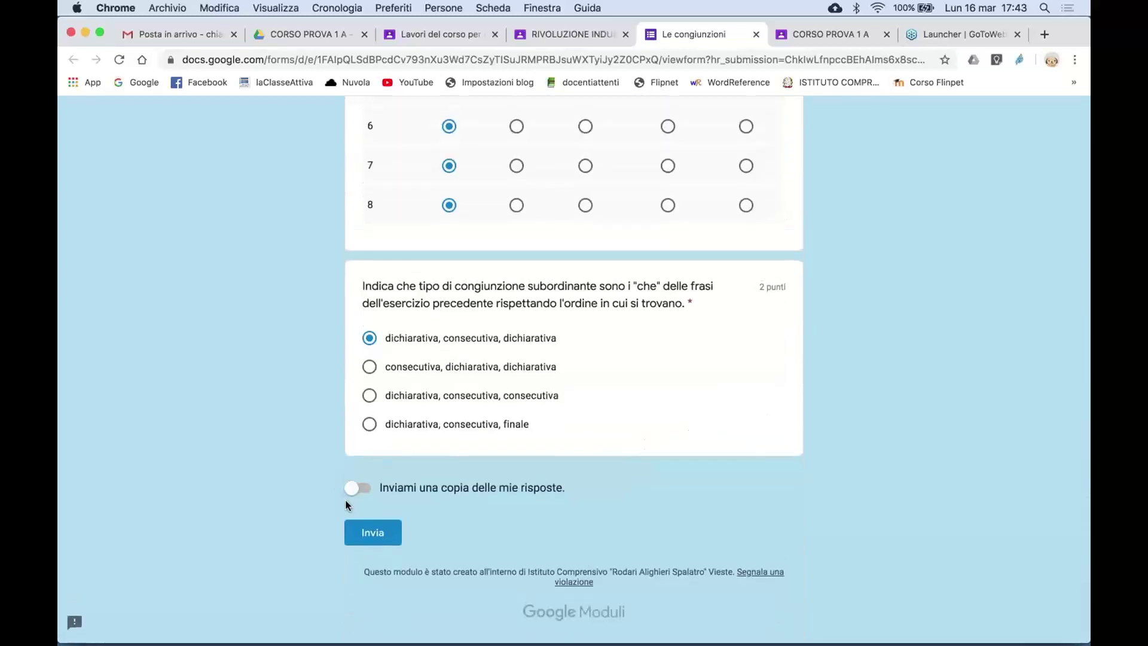
{"action": "left_click", "coordinate": [363, 490]}
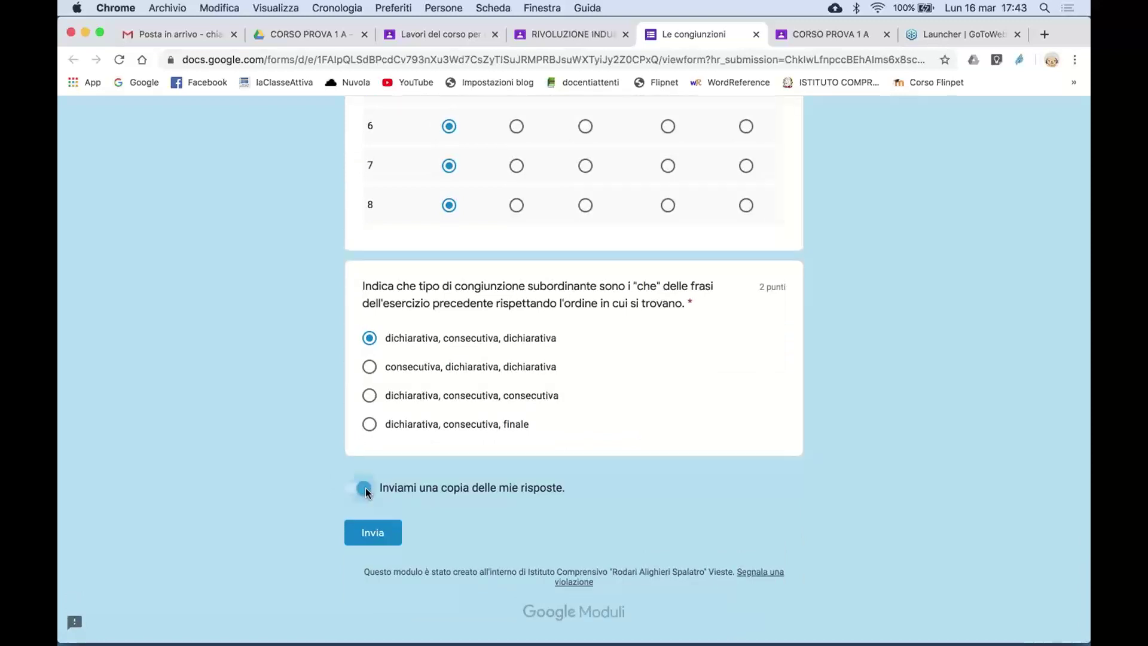
{"action": "left_click", "coordinate": [374, 533]}
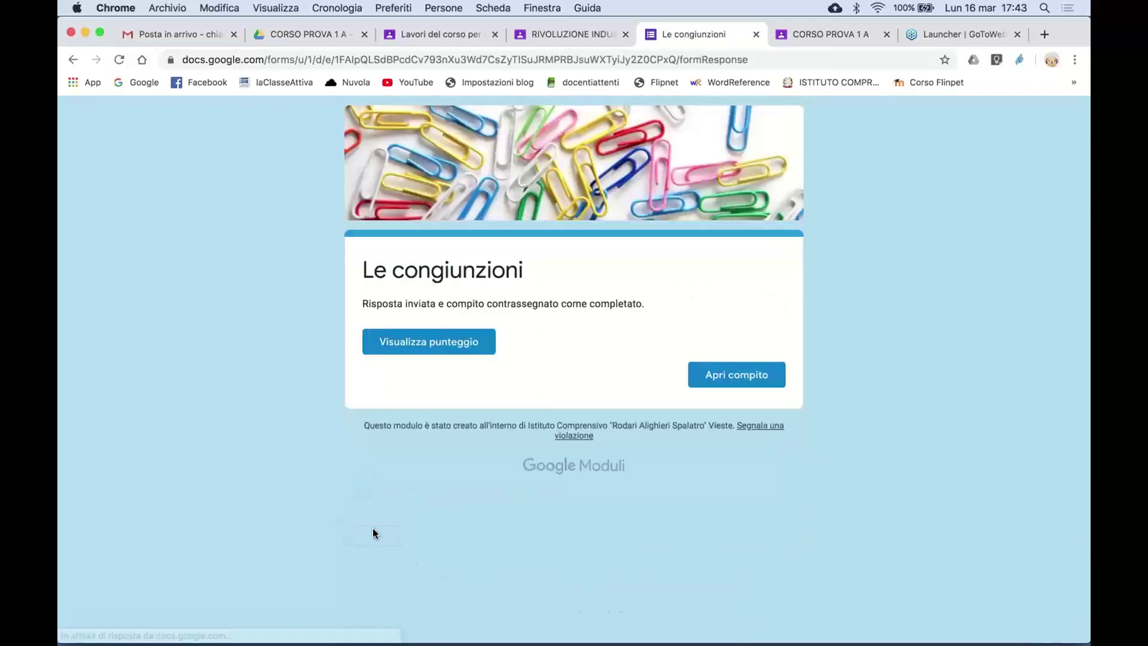
- Check the 9/30 quiz score and the submission confirmation, then return to the assignment page
{"action": "left_click", "coordinate": [454, 339]}
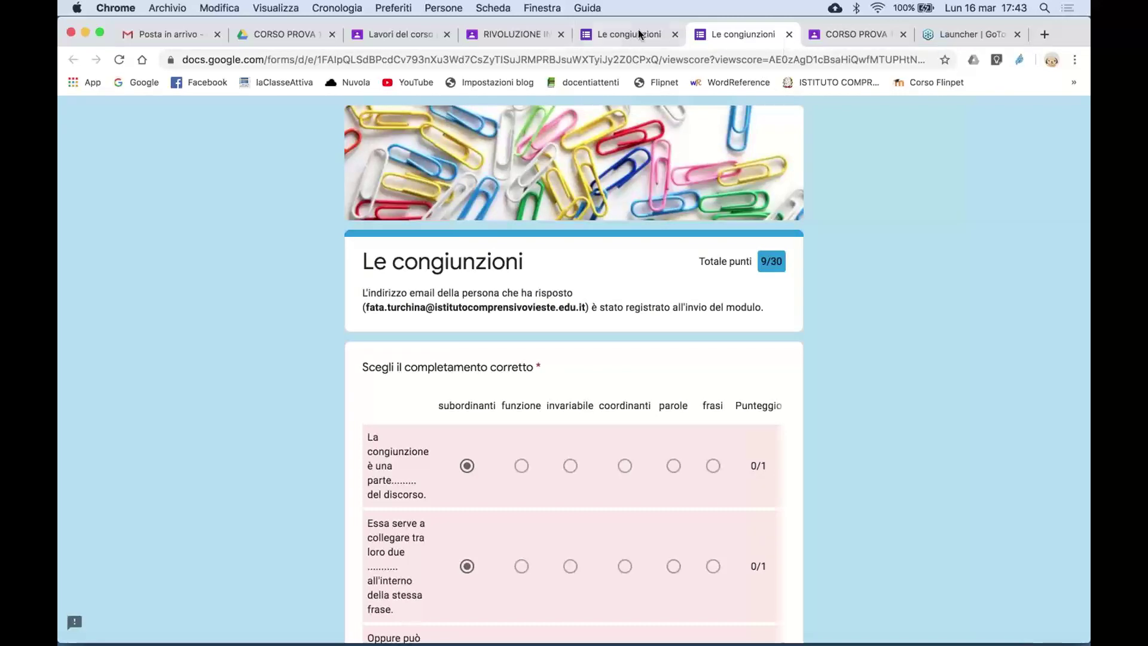
{"action": "left_click", "coordinate": [544, 39]}
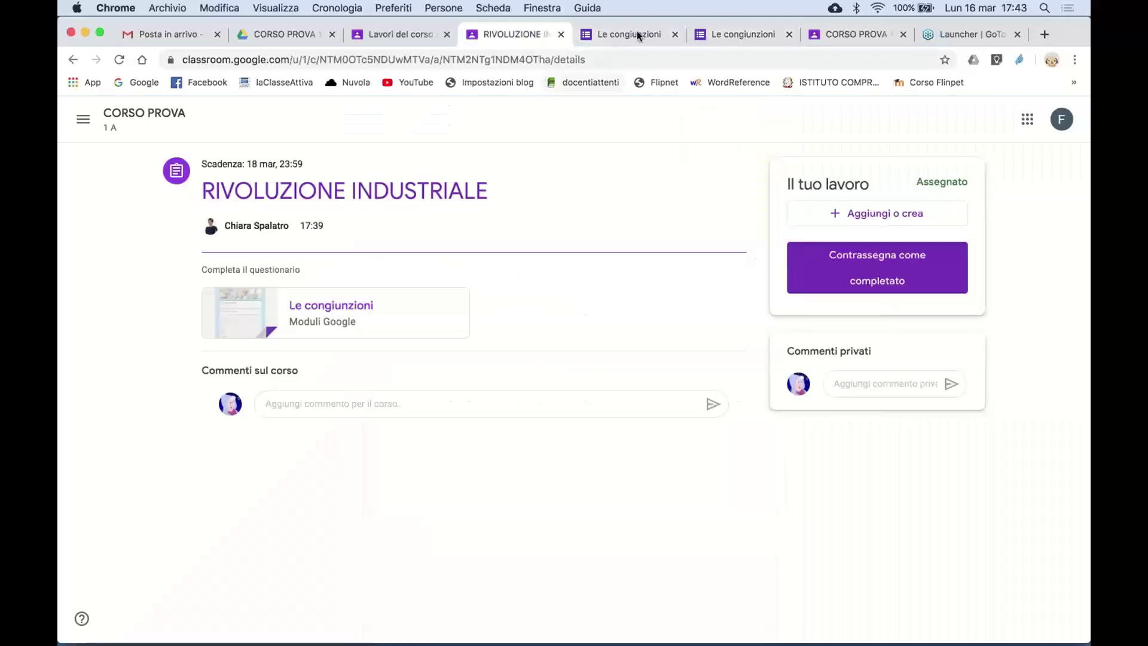
{"action": "left_click", "coordinate": [736, 35]}
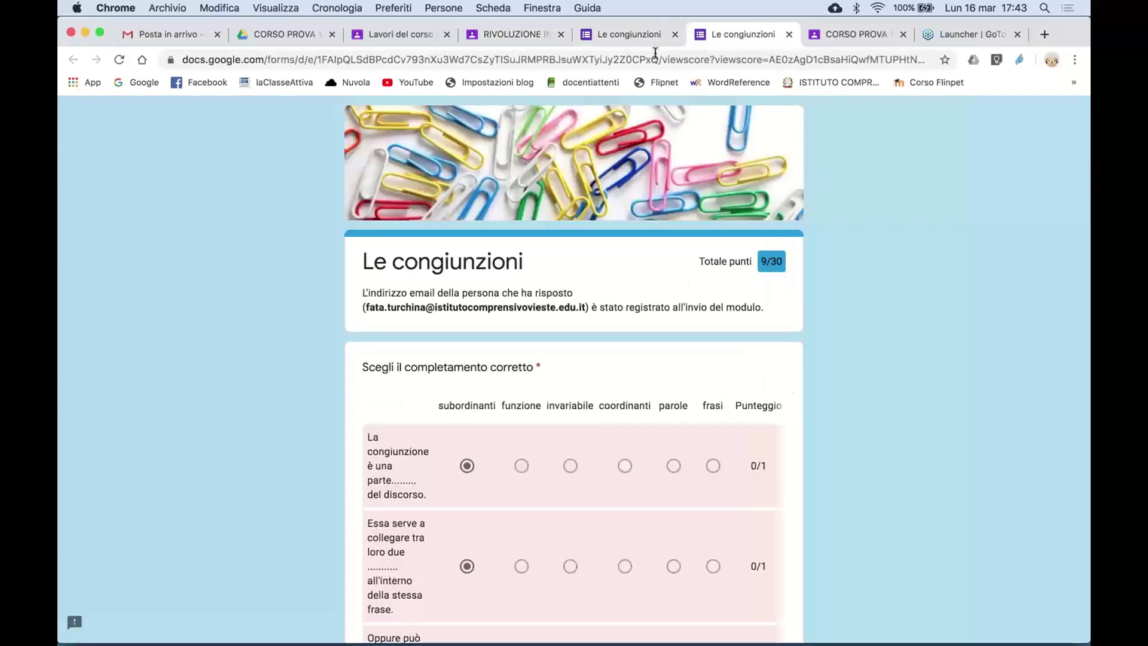
{"action": "left_click", "coordinate": [619, 34]}
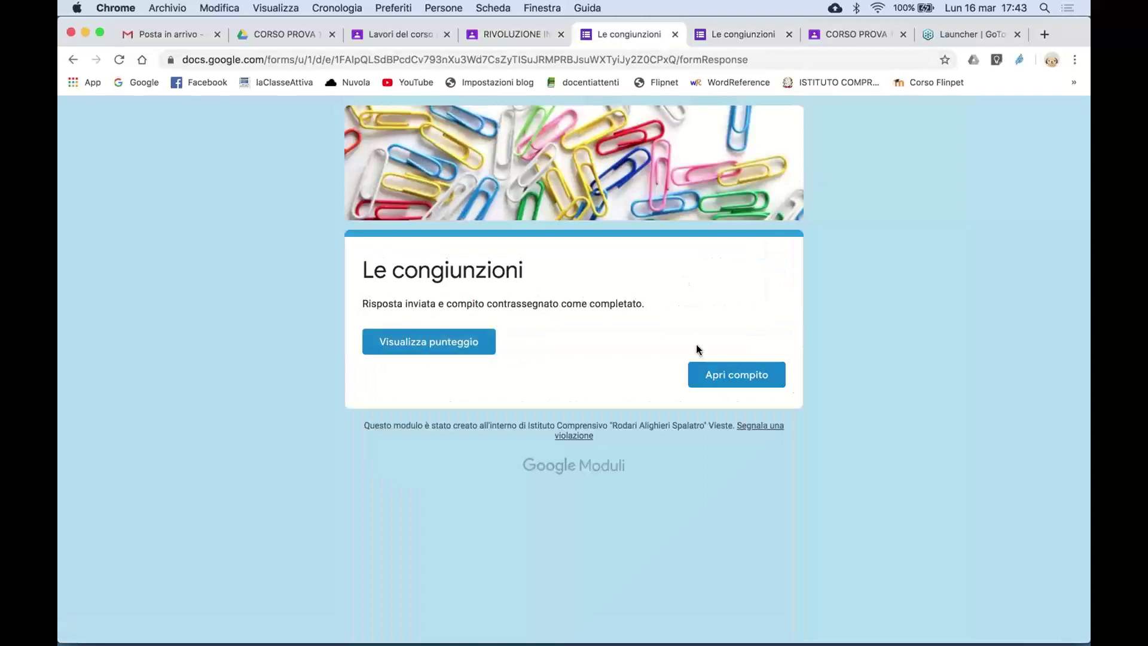
{"action": "left_click", "coordinate": [503, 34]}
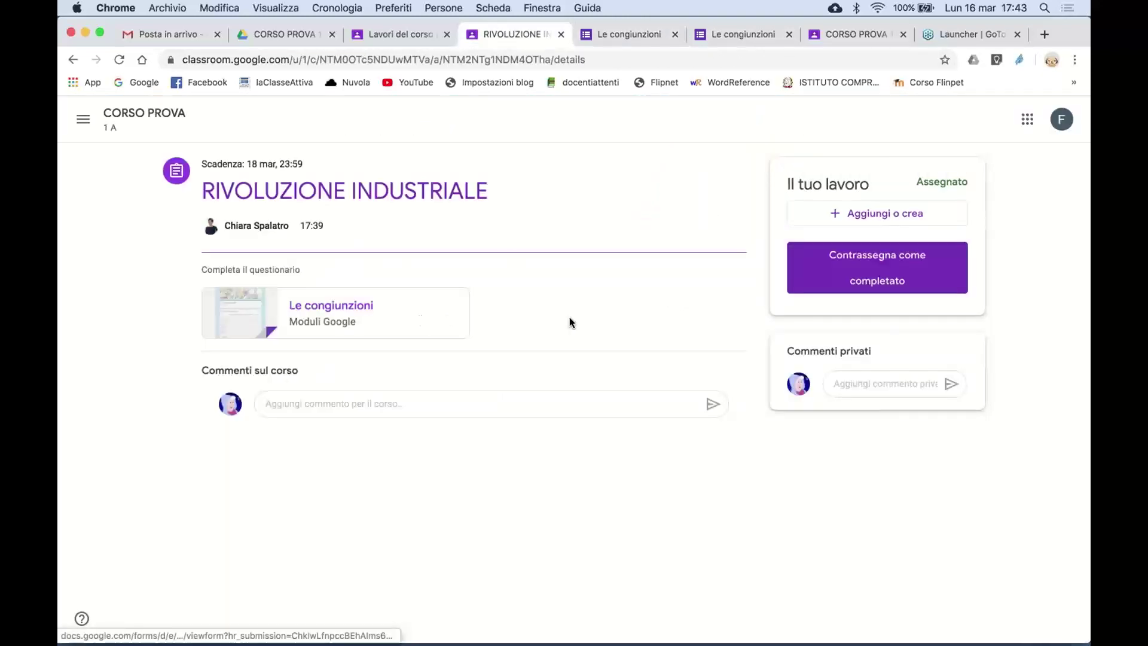
- Mark RIVOLUZIONE INDUSTRIALE as completed, confirm it, and go to Lavori del corso
{"action": "left_click", "coordinate": [882, 271]}
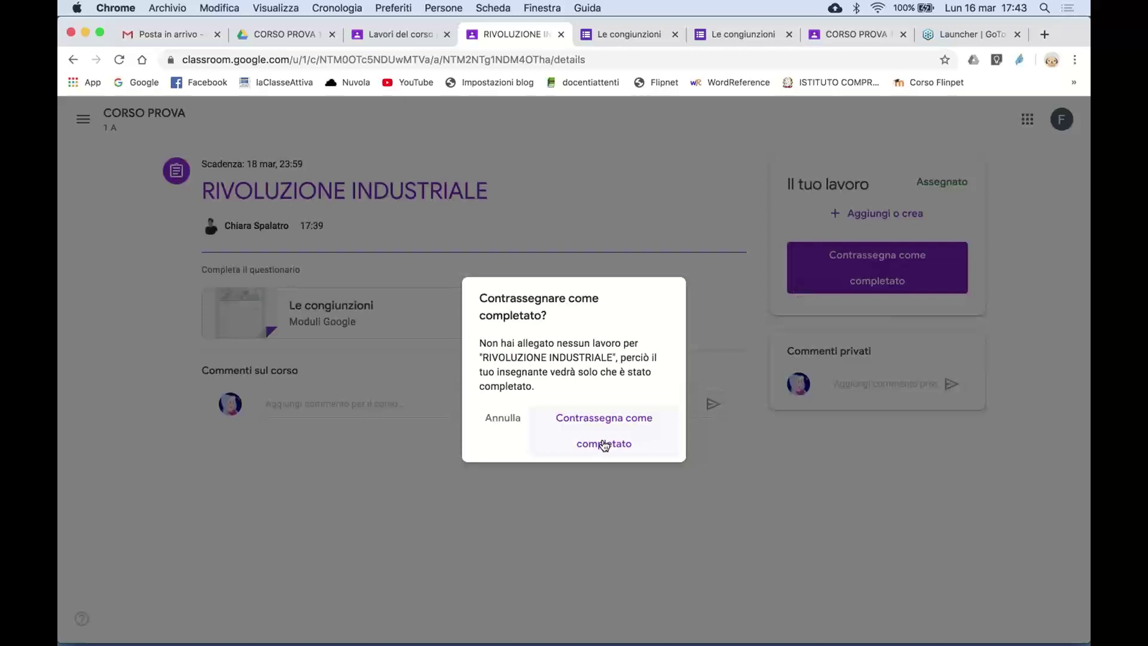
{"action": "left_click", "coordinate": [604, 445]}
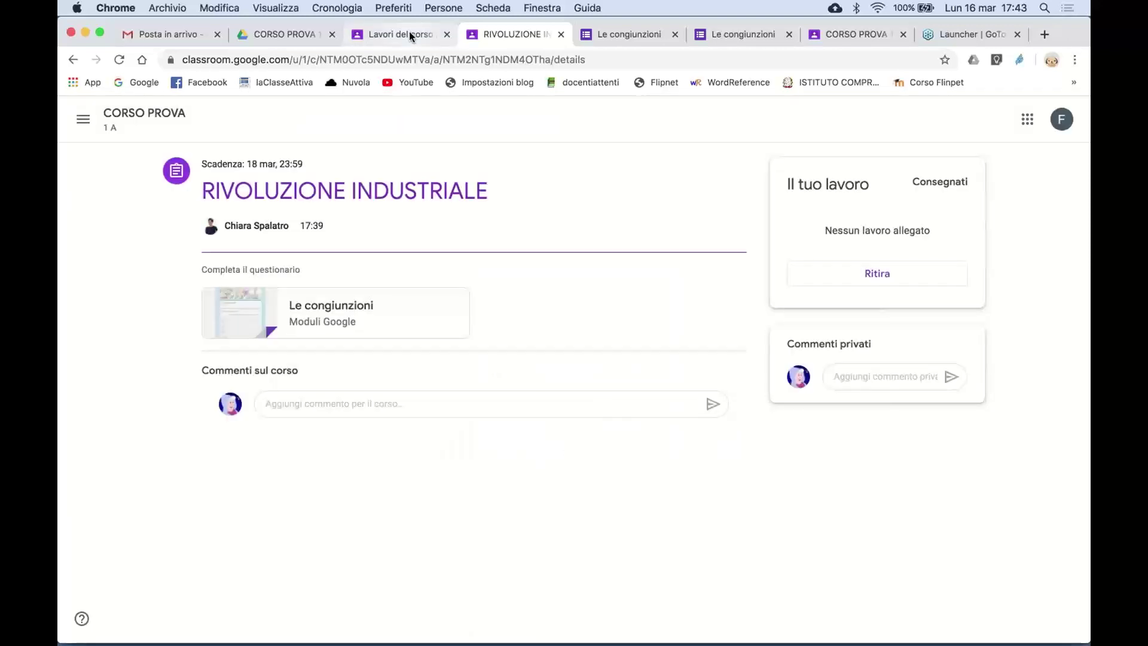
{"action": "left_click", "coordinate": [409, 33]}
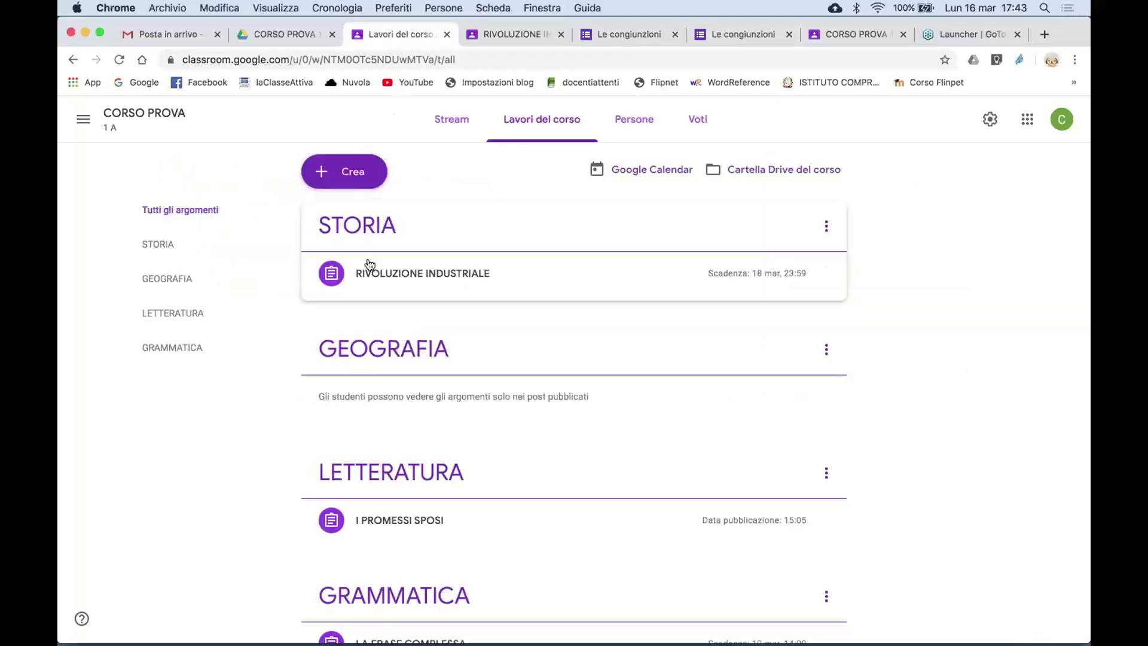
- Expand the RIVOLUZIONE INDUSTRIALE row, open Visualizza compito, then the Le congiunzioni attachment
{"action": "left_click", "coordinate": [422, 277]}
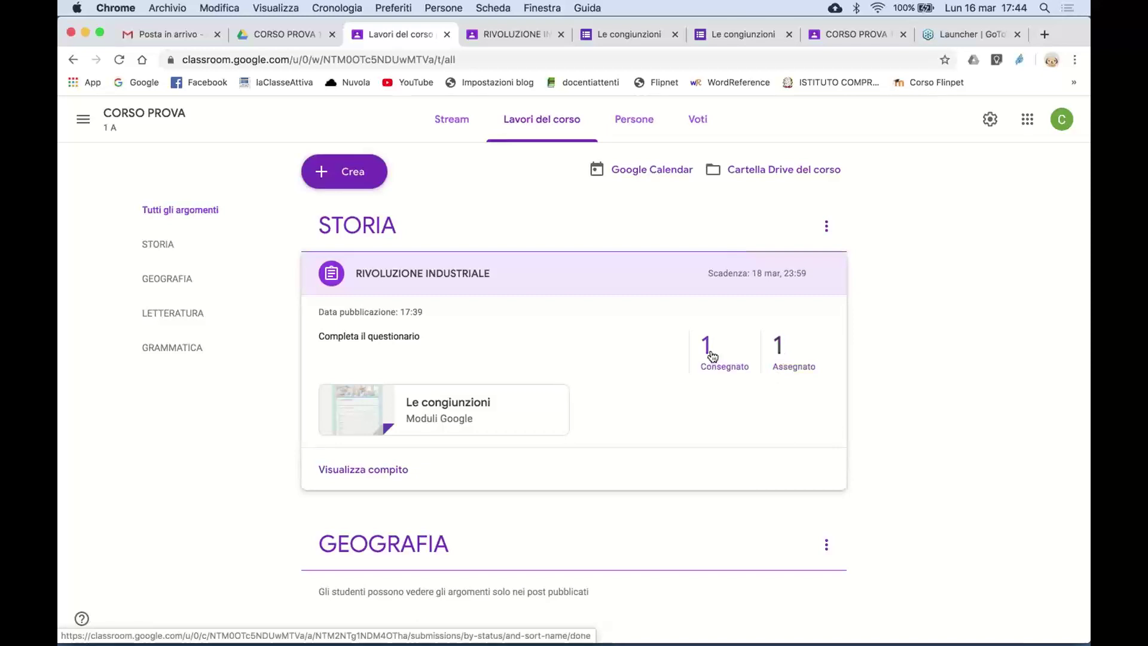
{"action": "left_click", "coordinate": [391, 470]}
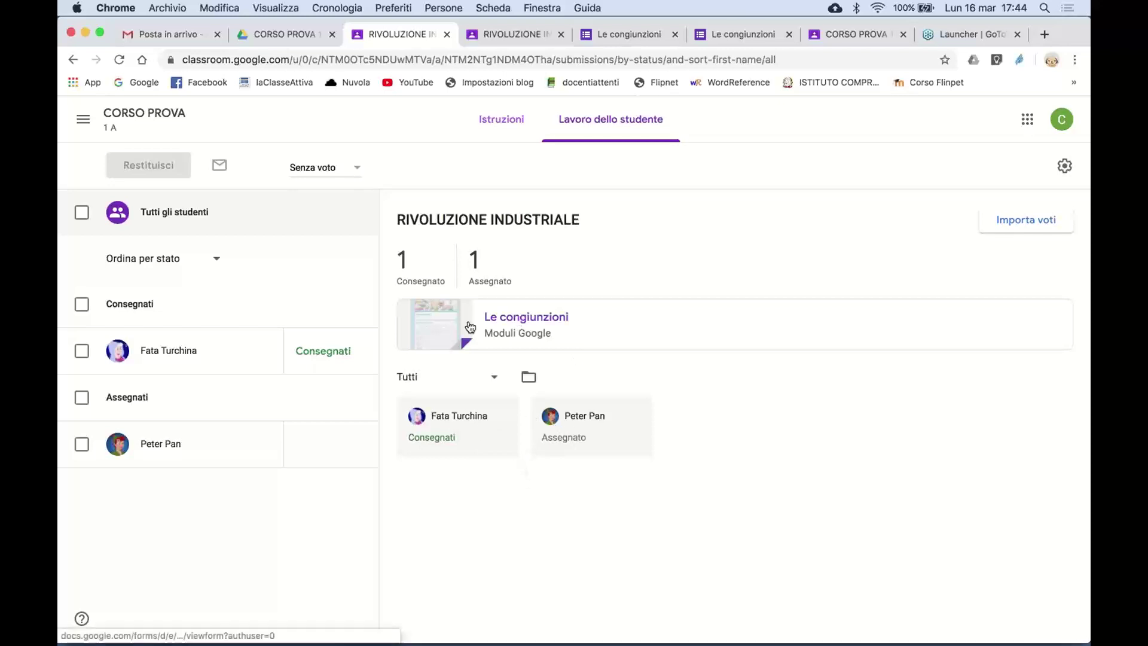
{"action": "left_click", "coordinate": [516, 319]}
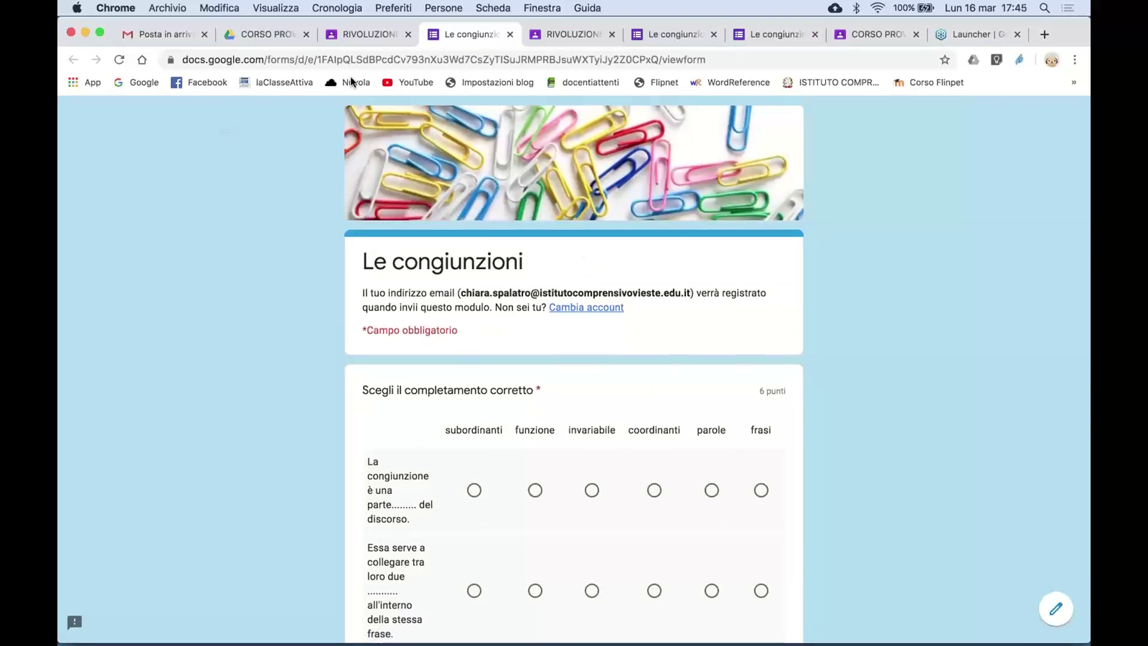
- Close the form and browse Drive's Classroom, CORSO PROVA 1 A and I PROMESSI SPOSI folders
{"action": "left_click", "coordinate": [511, 34]}
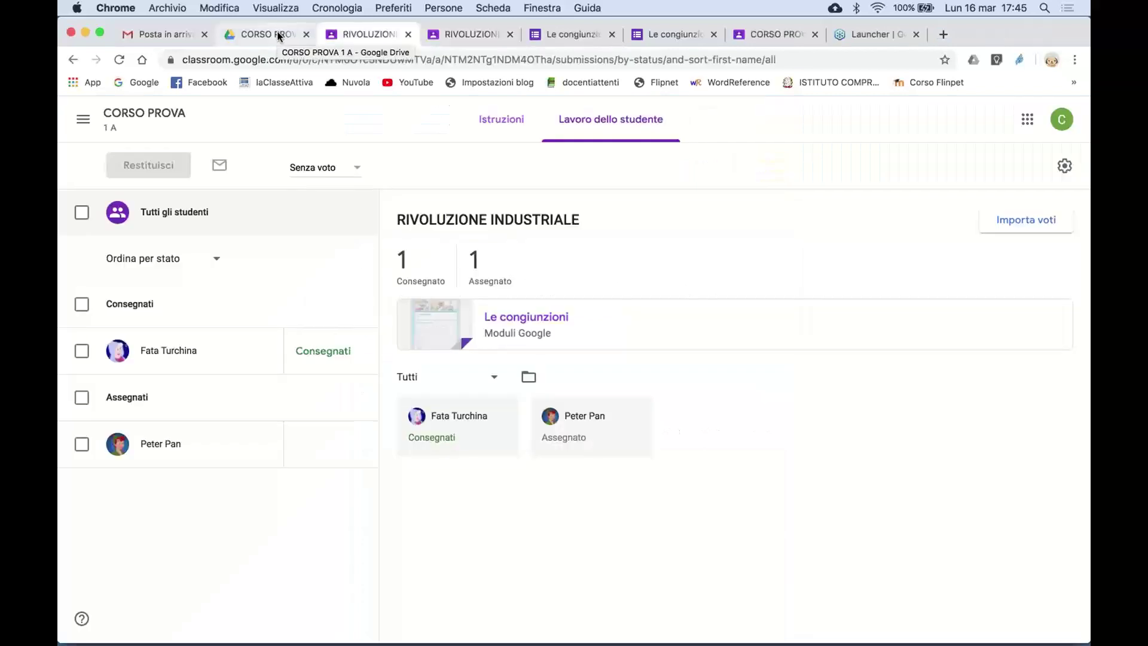
{"action": "left_click", "coordinate": [280, 35]}
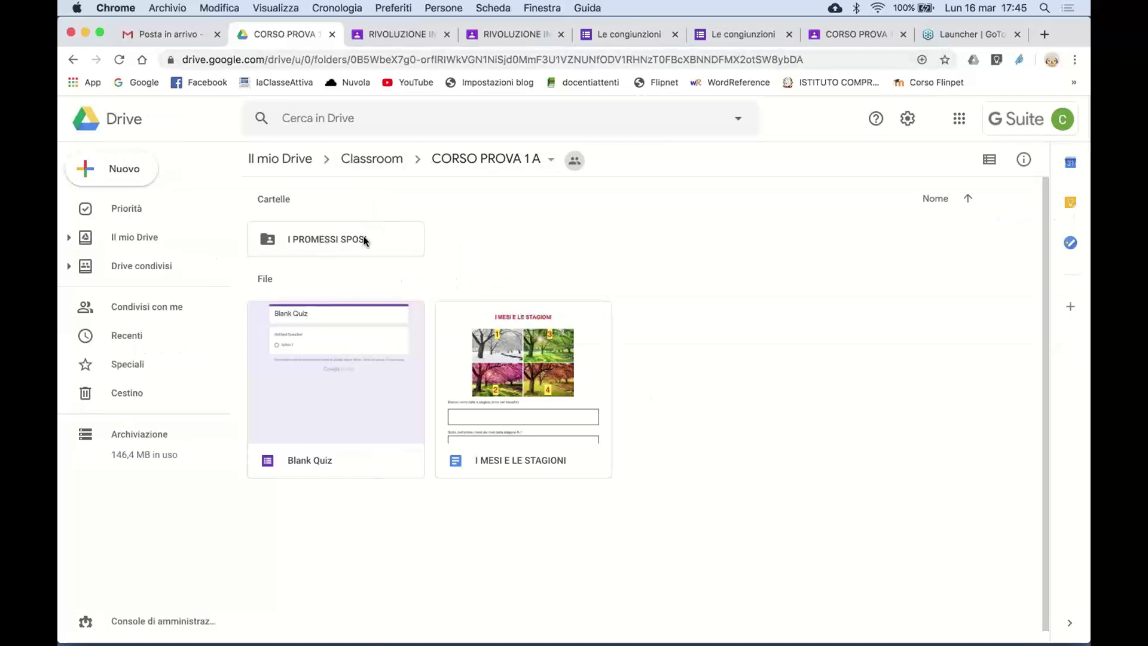
{"action": "left_click", "coordinate": [372, 159]}
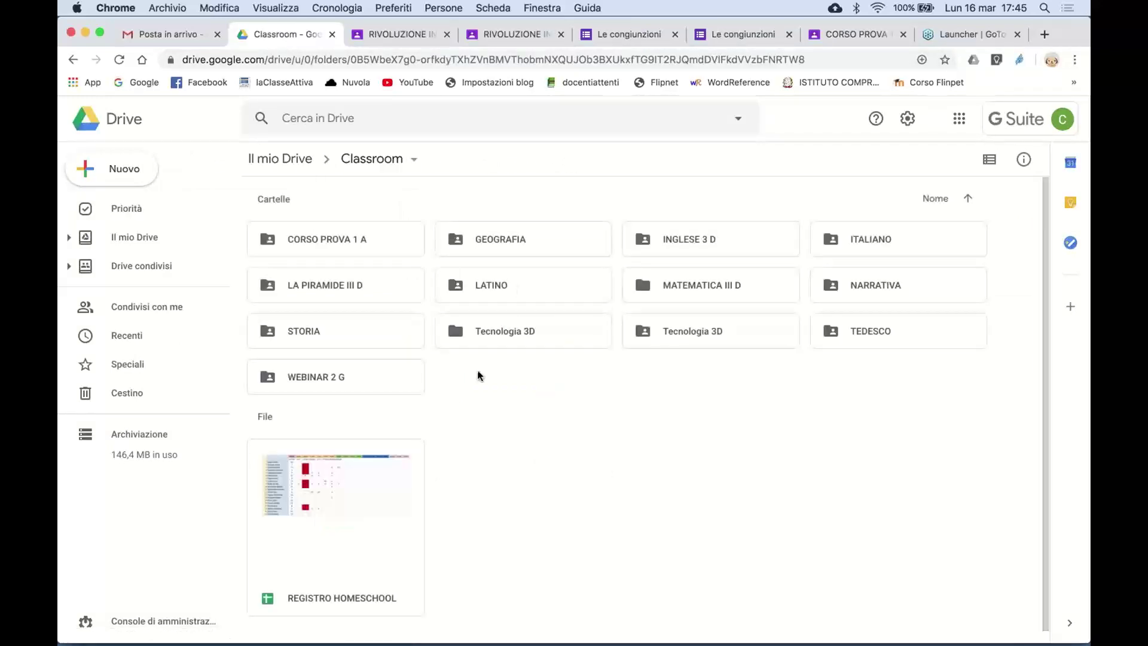
{"action": "double_click", "coordinate": [421, 244]}
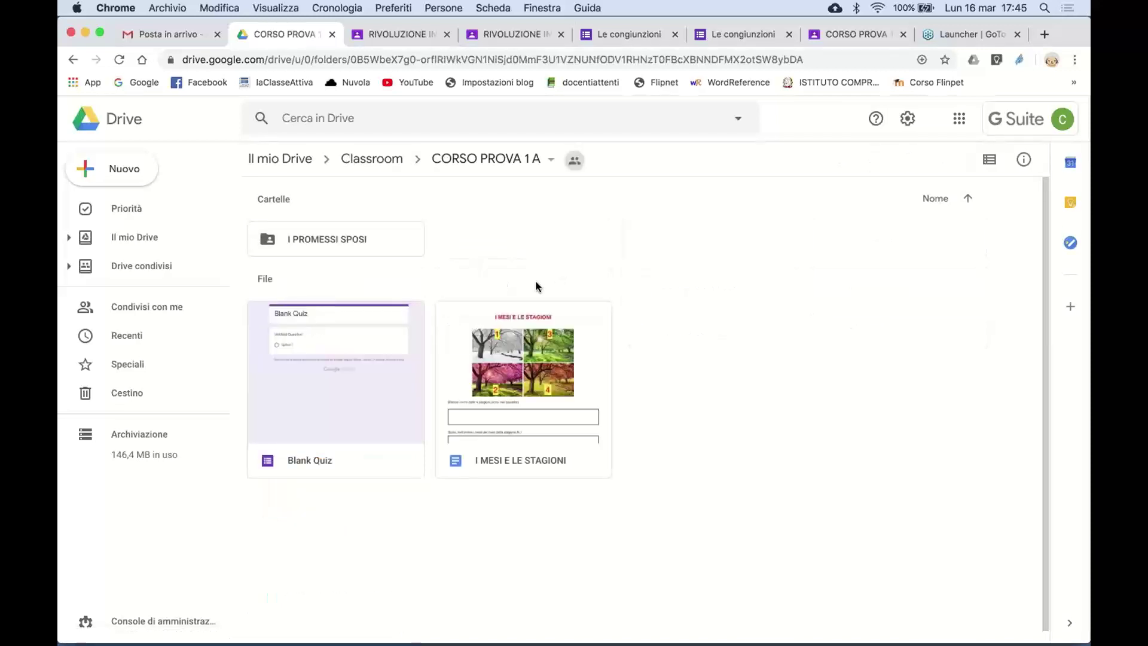
{"action": "double_click", "coordinate": [371, 239]}
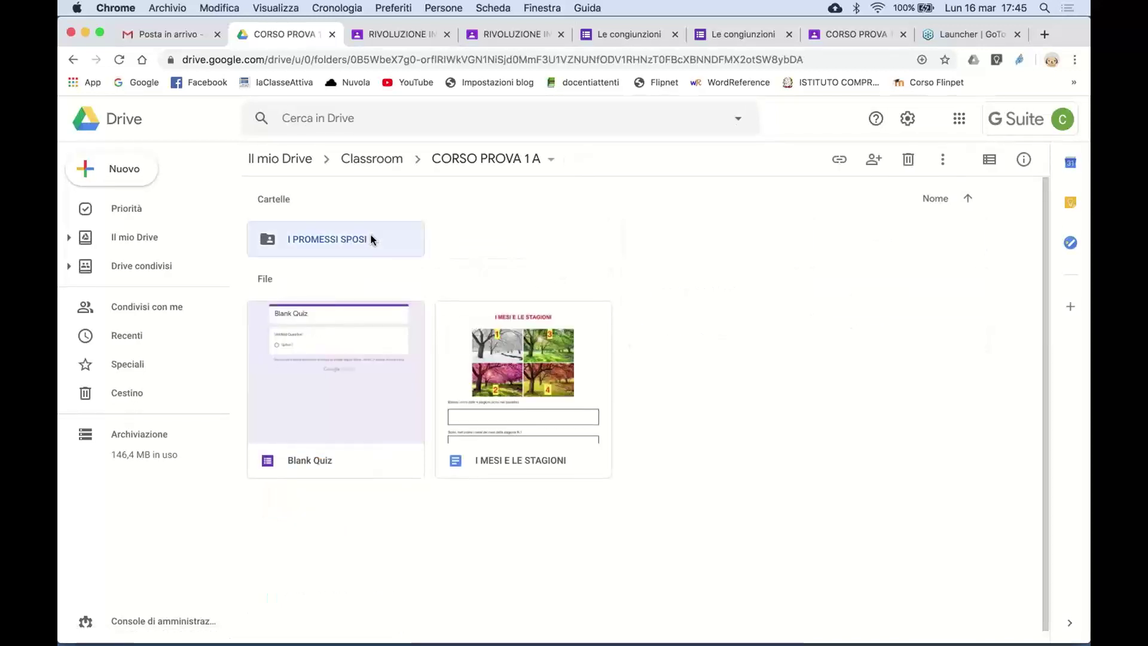
{"action": "left_click", "coordinate": [497, 162]}
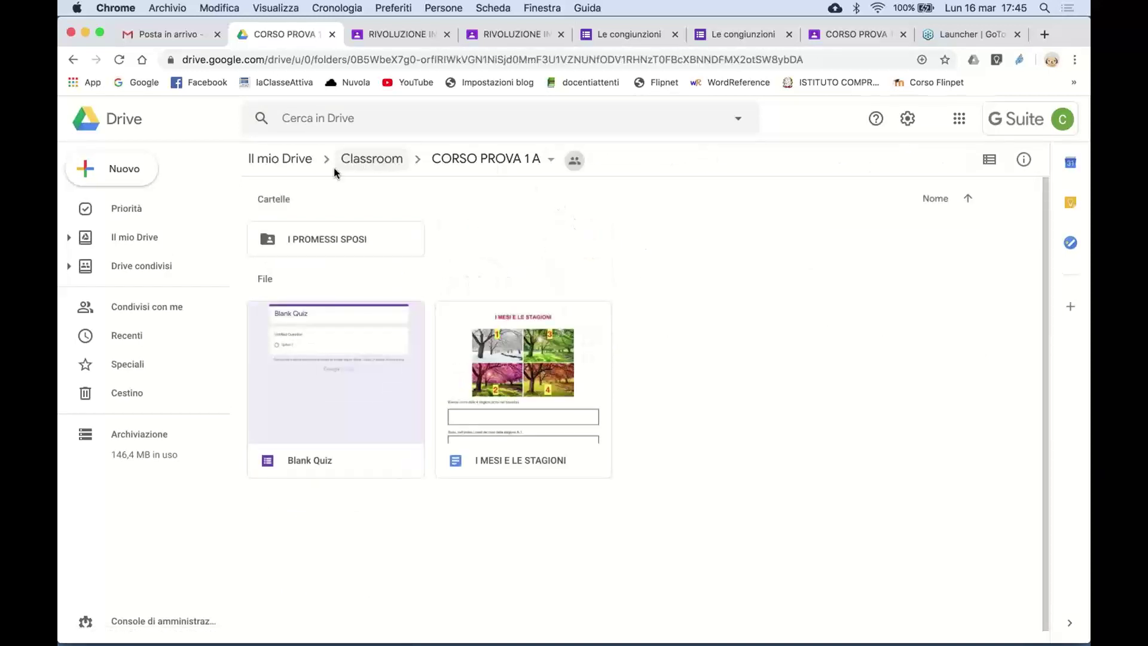
{"action": "left_click", "coordinate": [382, 30]}
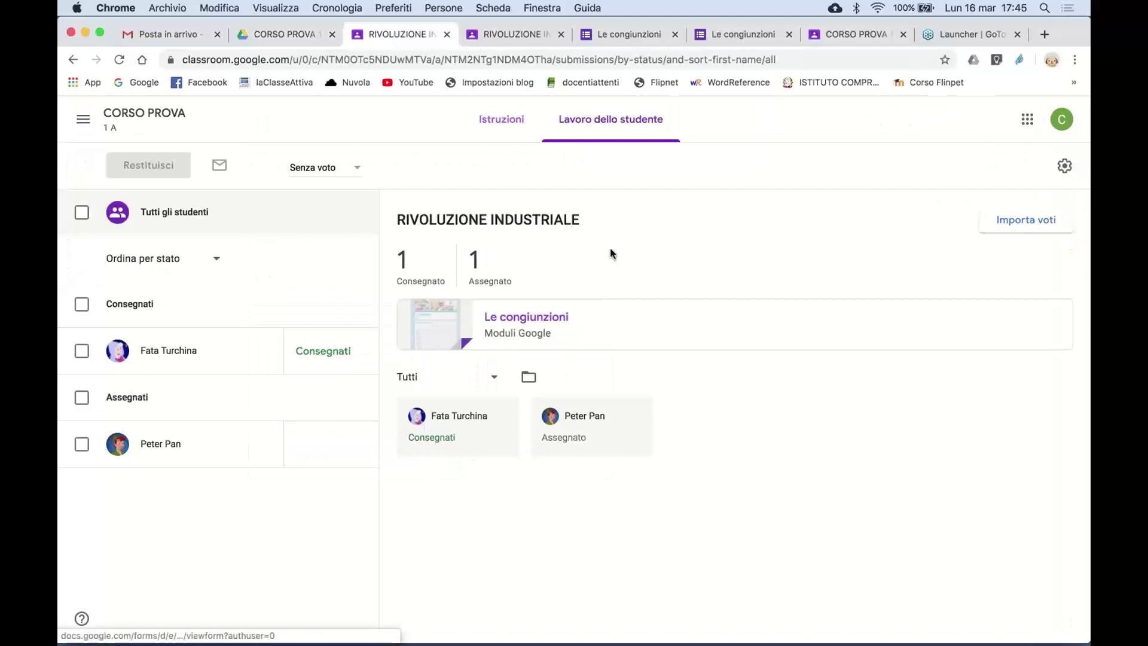
- Preview the Le congiunzioni quiz from Istruzioni, close it, and switch to the student's assignment tab
{"action": "left_click", "coordinate": [500, 122]}
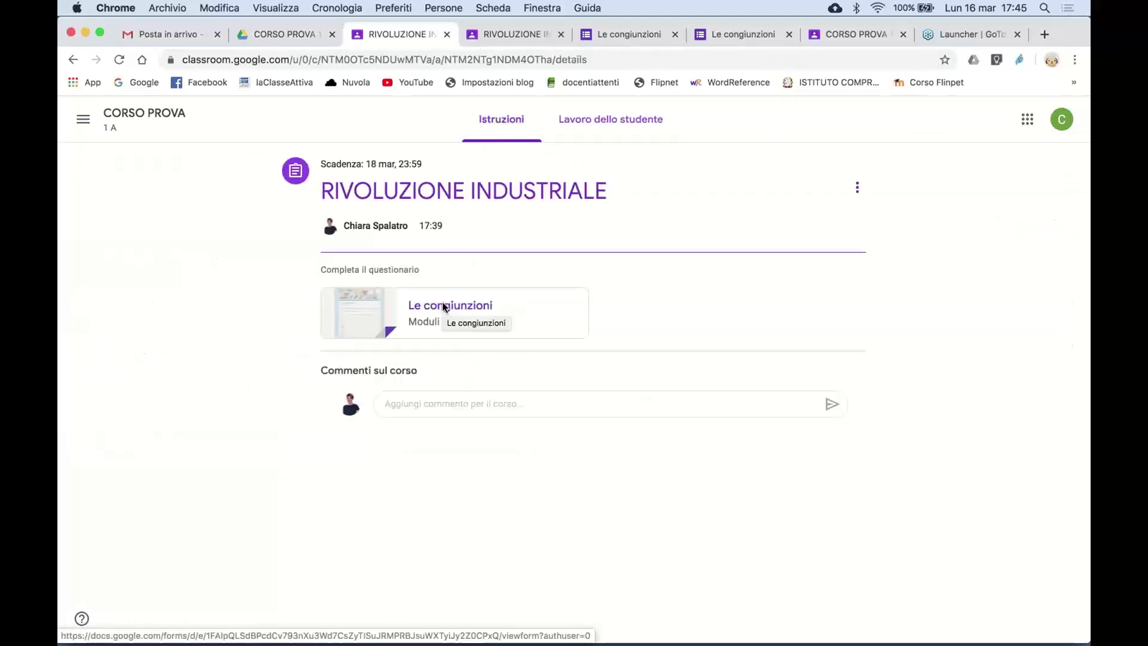
{"action": "left_click", "coordinate": [445, 307]}
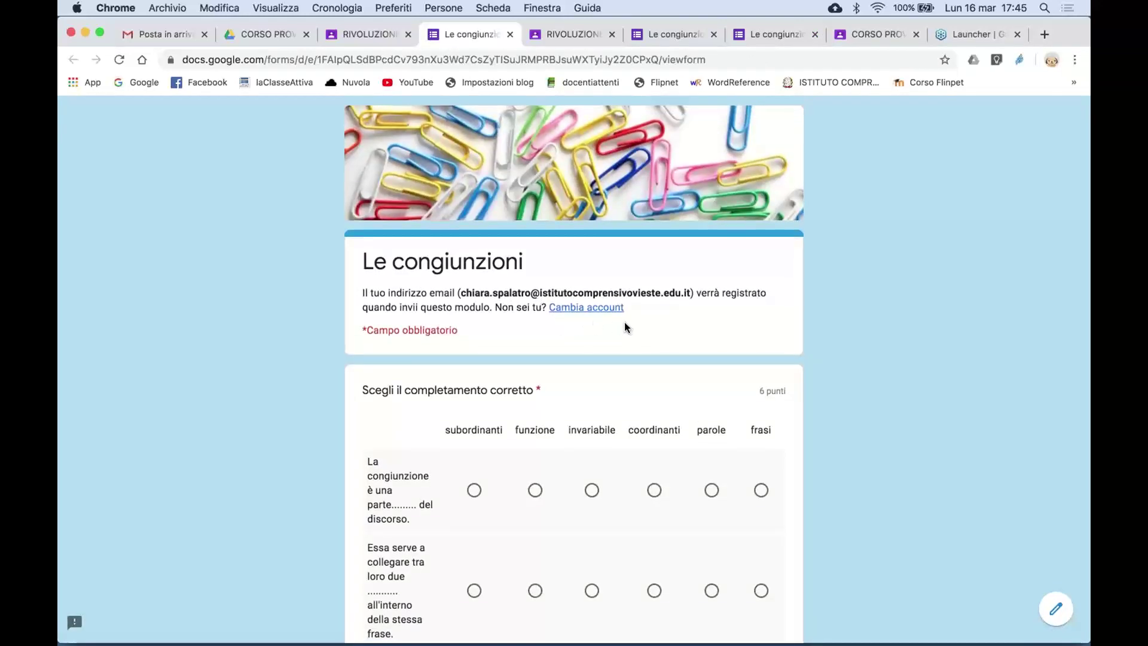
{"action": "scroll", "coordinate": [625, 328], "scroll_direction": "down", "scroll_amount": 10}
{"action": "scroll", "coordinate": [625, 329], "scroll_direction": "up", "scroll_amount": 10}
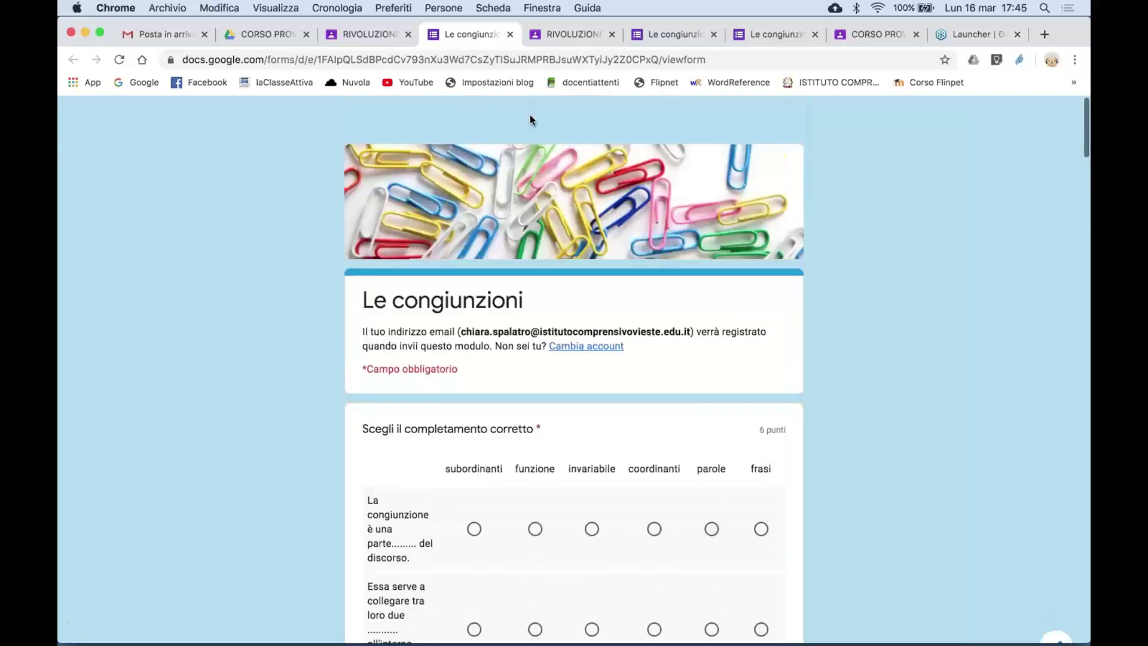
{"action": "left_click", "coordinate": [511, 34]}
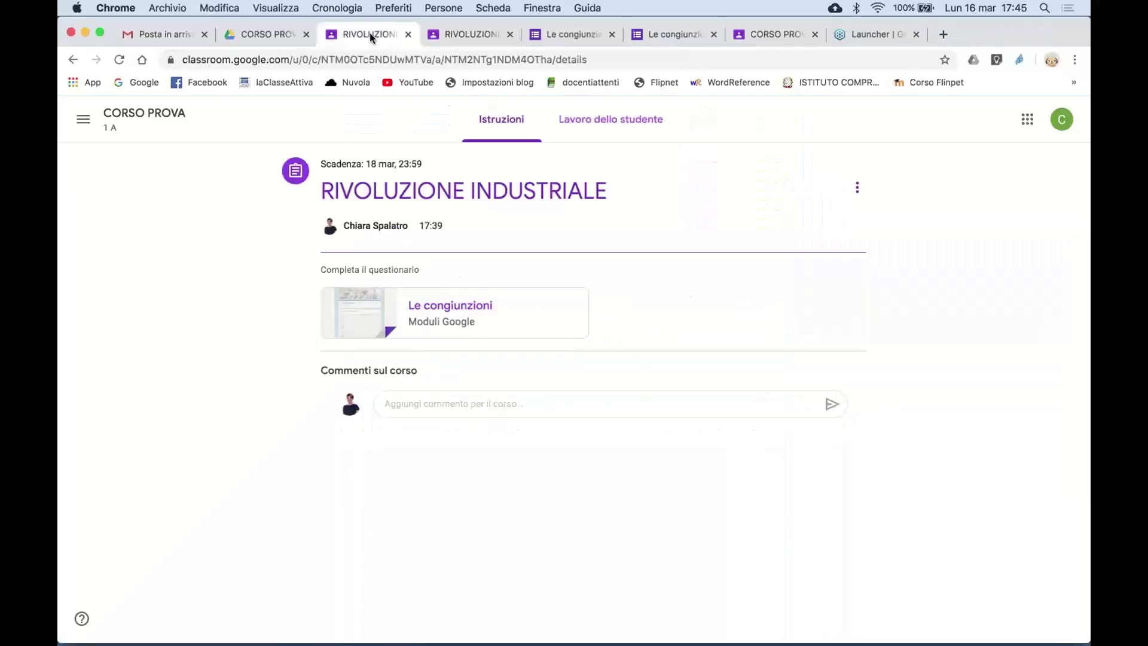
{"action": "left_click", "coordinate": [431, 36]}
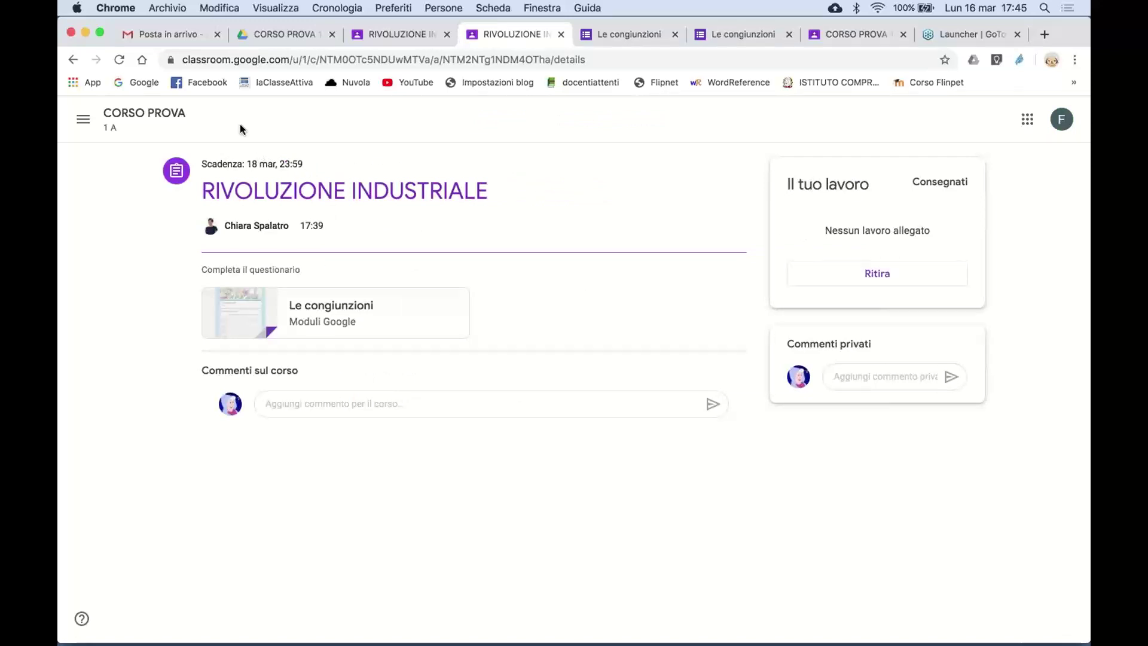
- As the student, open CORSO PROVA and view the LA FRASE COMPLESSA assignment
{"action": "left_click", "coordinate": [83, 119]}
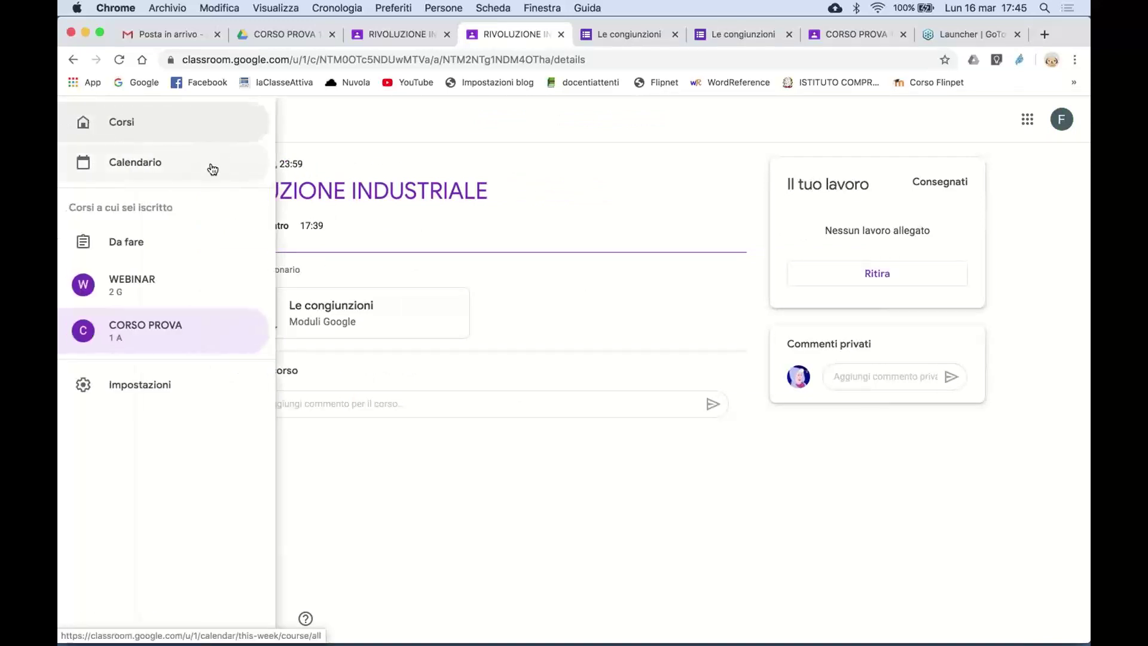
{"action": "left_click", "coordinate": [180, 327]}
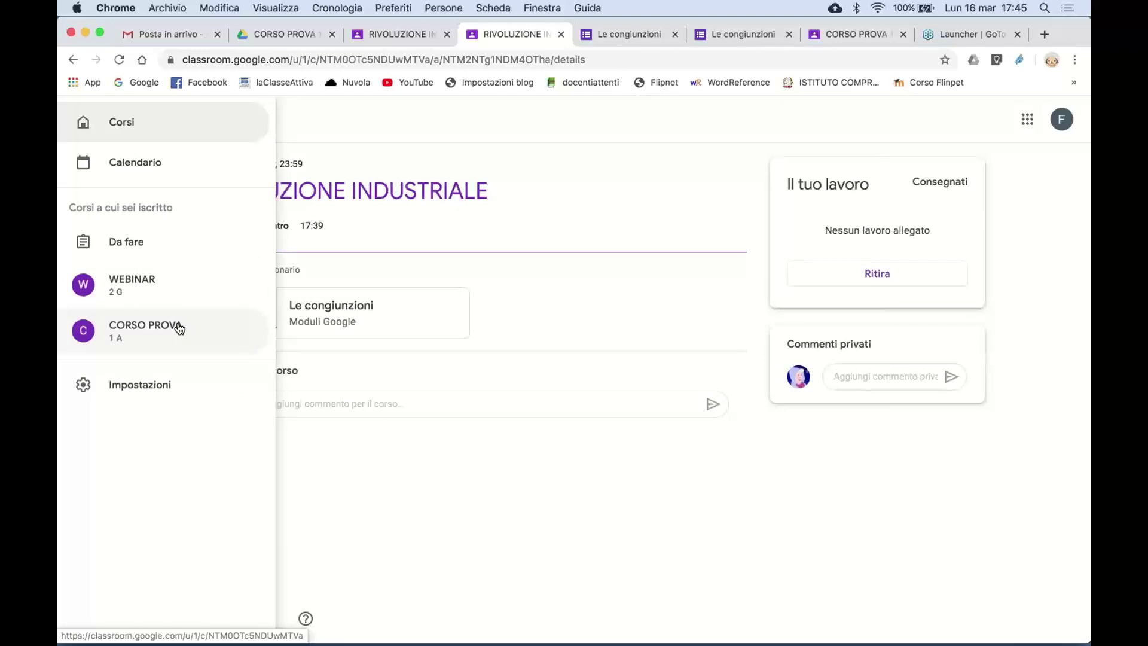
{"action": "scroll", "coordinate": [567, 461], "scroll_direction": "down", "scroll_amount": 6}
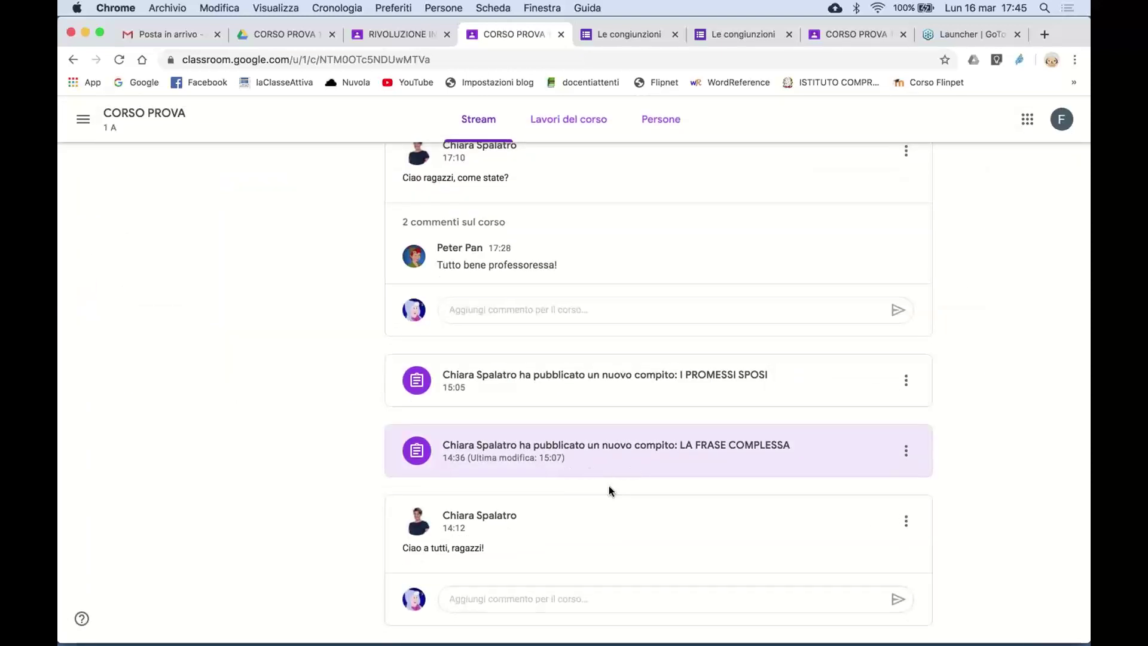
{"action": "left_click", "coordinate": [606, 451]}
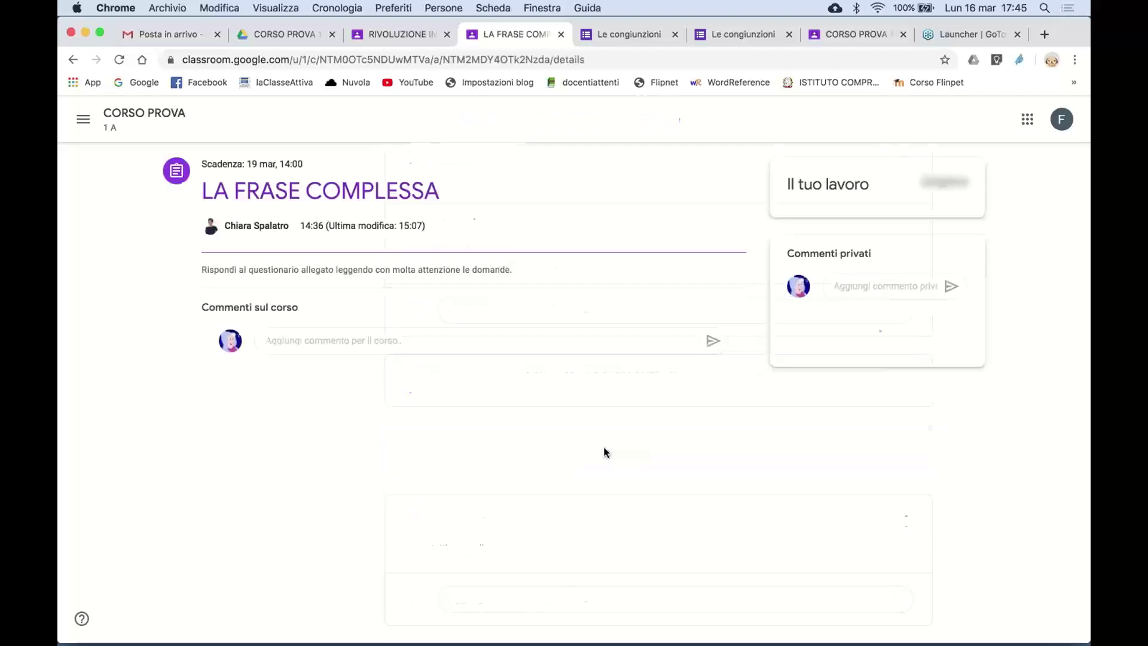
- Close both leftover Le congiunzioni tabs and return to the teacher's RIVOLUZIONE INDUSTRIALE page
{"action": "left_click", "coordinate": [676, 34]}
{"action": "left_click", "coordinate": [675, 34]}
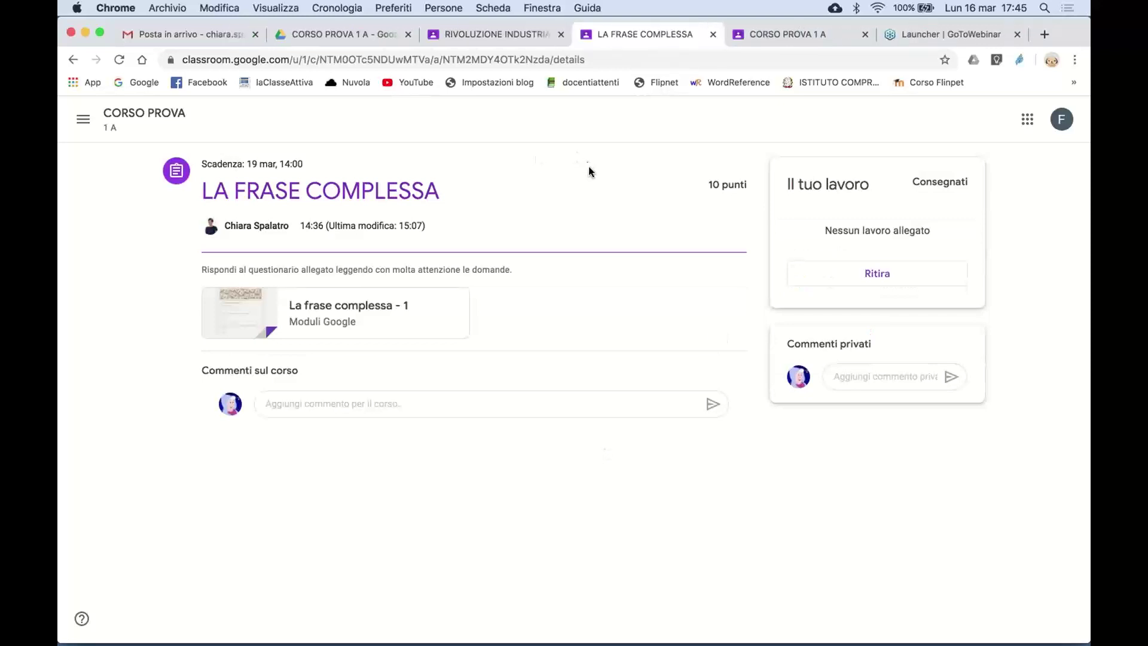
{"action": "left_click", "coordinate": [474, 33]}
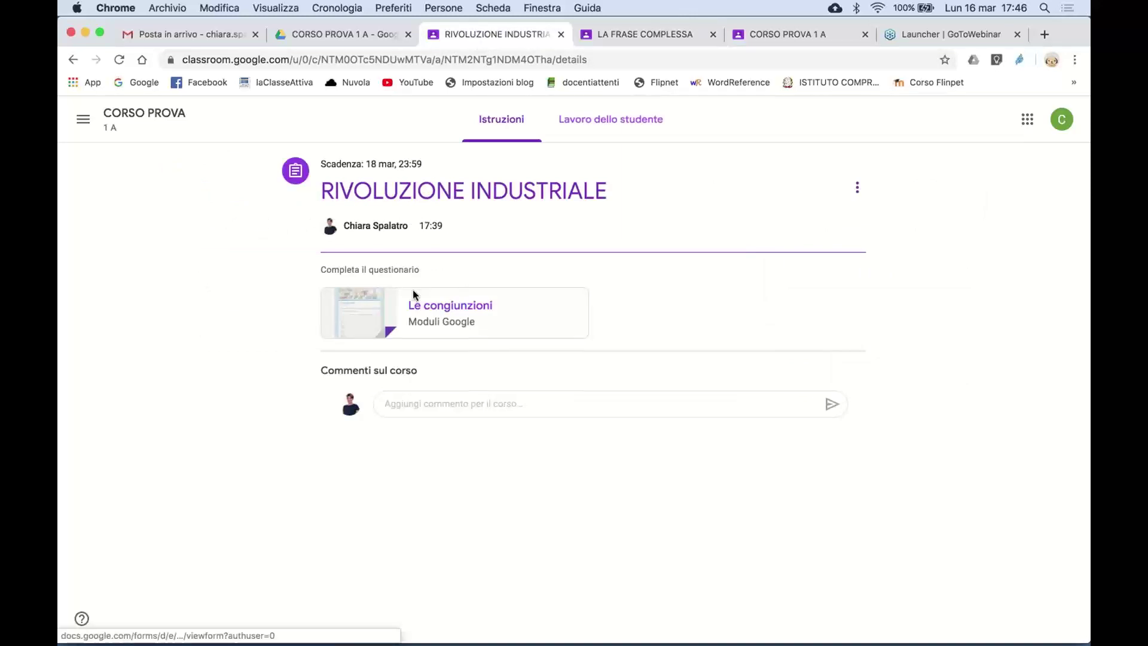
- From Lavoro dello studente, go to CORSO PROVA's Lavori del corso and open the GRAMMATICA topic
{"action": "left_click", "coordinate": [583, 126]}
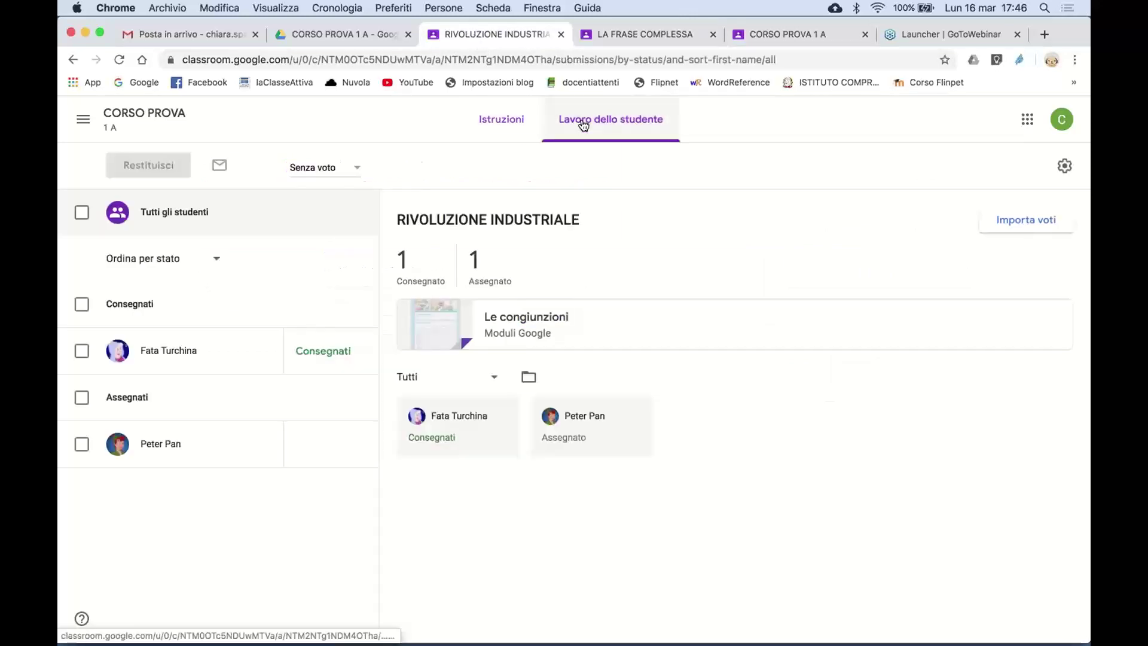
{"action": "left_click", "coordinate": [84, 124]}
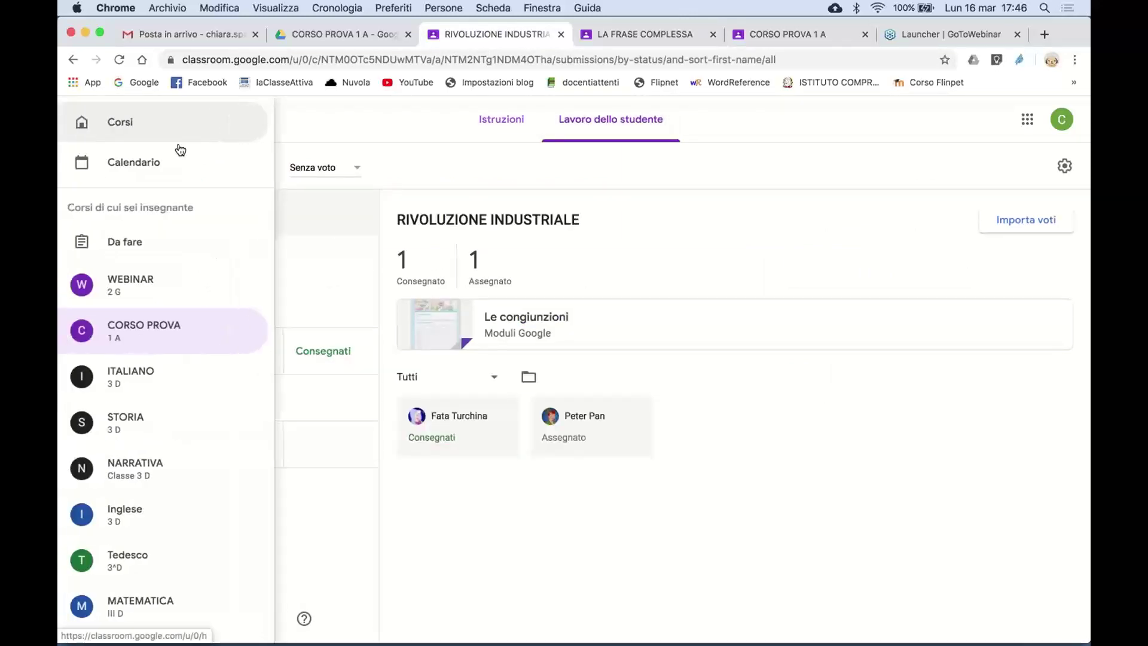
{"action": "left_click", "coordinate": [168, 323]}
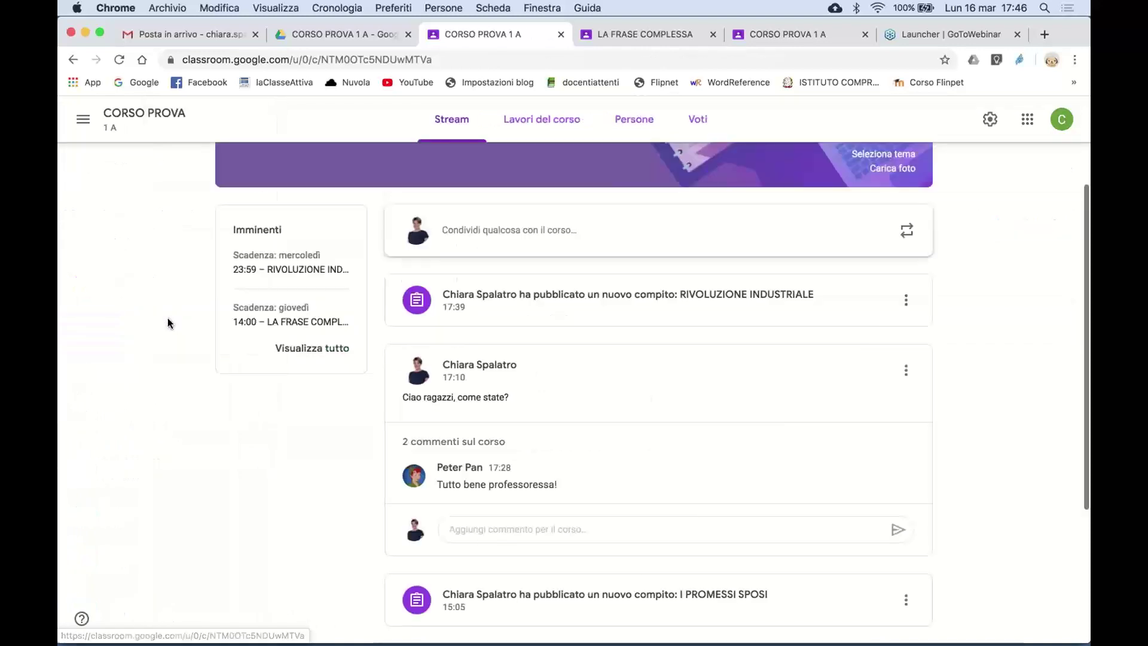
{"action": "left_click", "coordinate": [554, 126]}
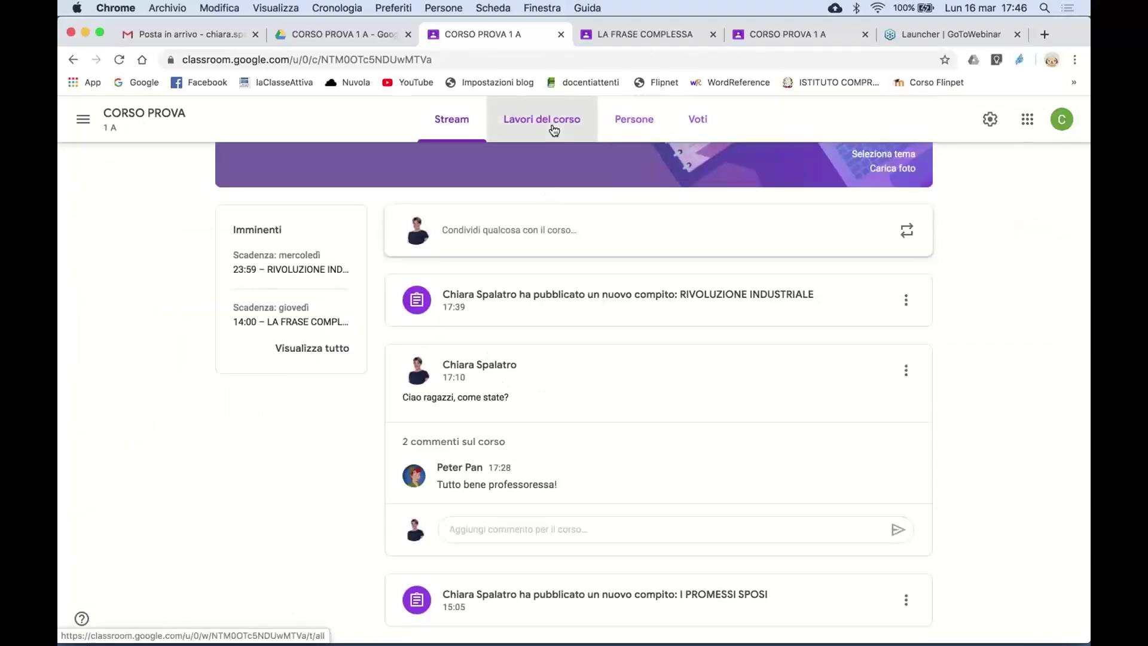
{"action": "scroll", "coordinate": [490, 451], "scroll_direction": "down", "scroll_amount": 5}
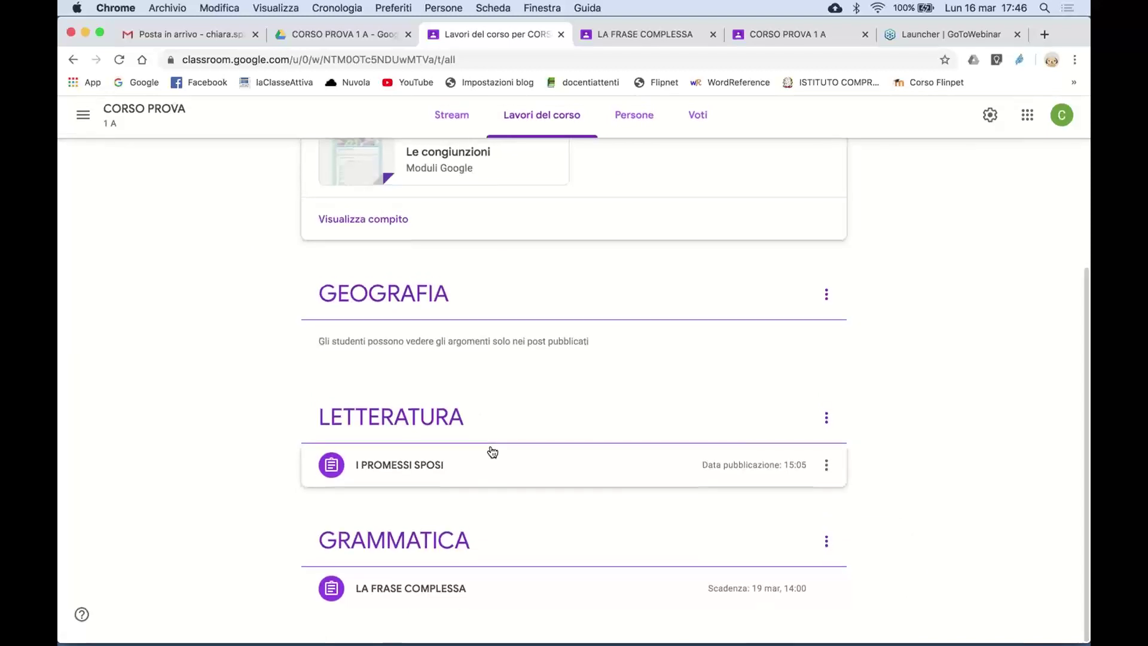
{"action": "left_click", "coordinate": [434, 555]}
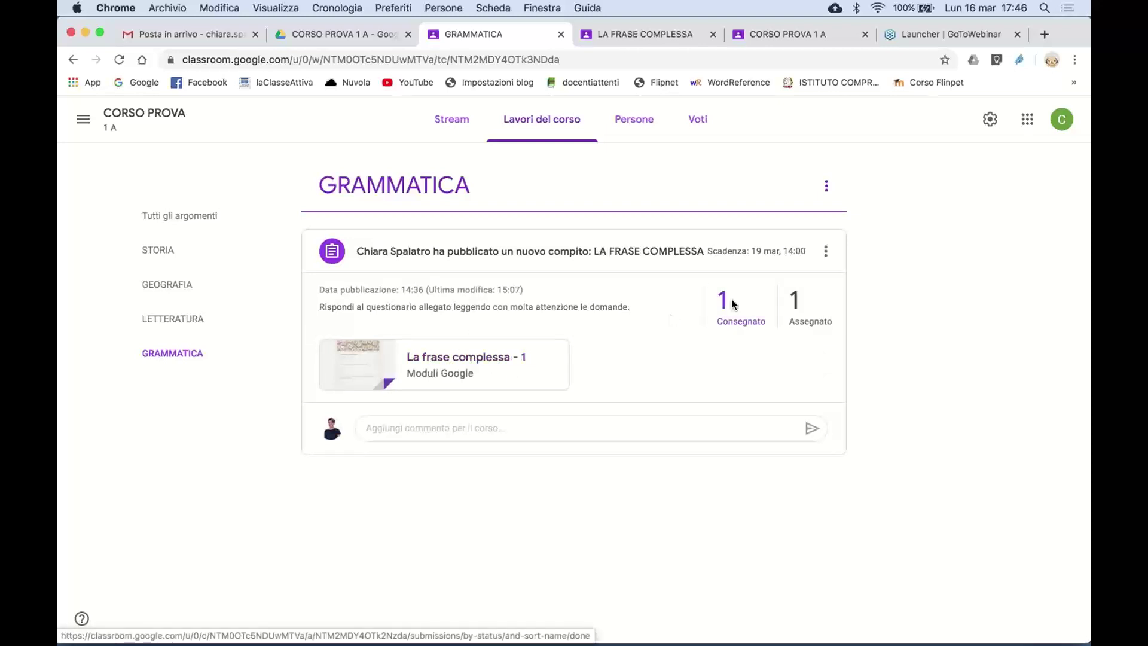
- Scroll through the La frase complessa - 1 true/false questions, then close the quiz
{"action": "left_click", "coordinate": [456, 359]}
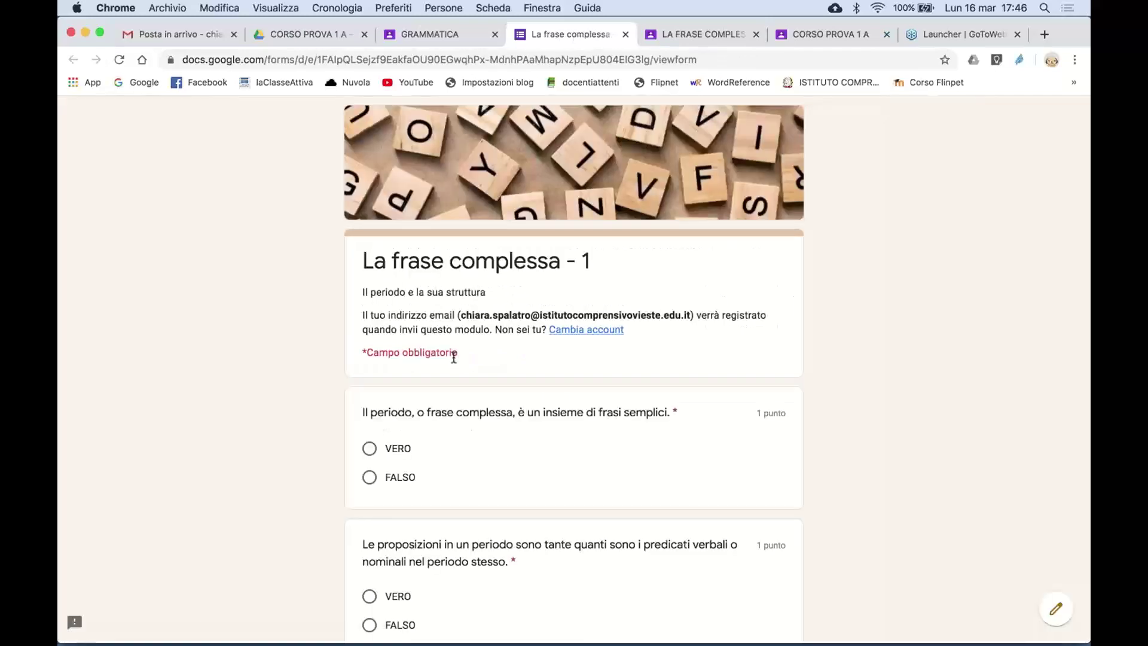
{"action": "scroll", "coordinate": [454, 359], "scroll_direction": "down", "scroll_amount": 20}
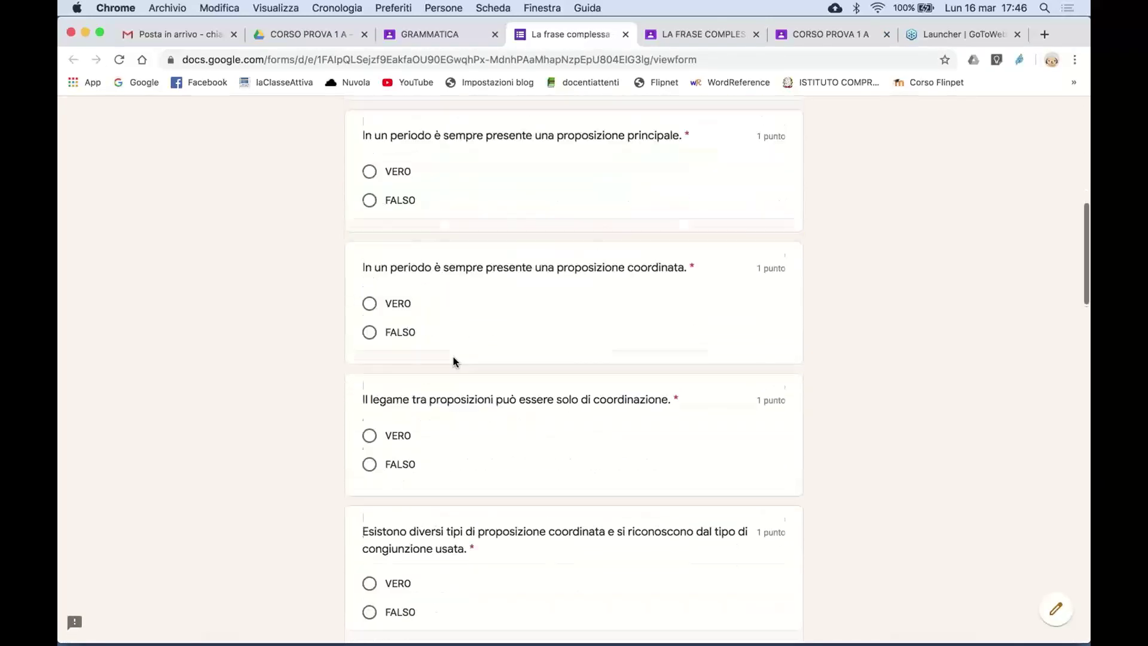
{"action": "scroll", "coordinate": [454, 361], "scroll_direction": "down", "scroll_amount": 10}
{"action": "scroll", "coordinate": [454, 361], "scroll_direction": "up", "scroll_amount": 5}
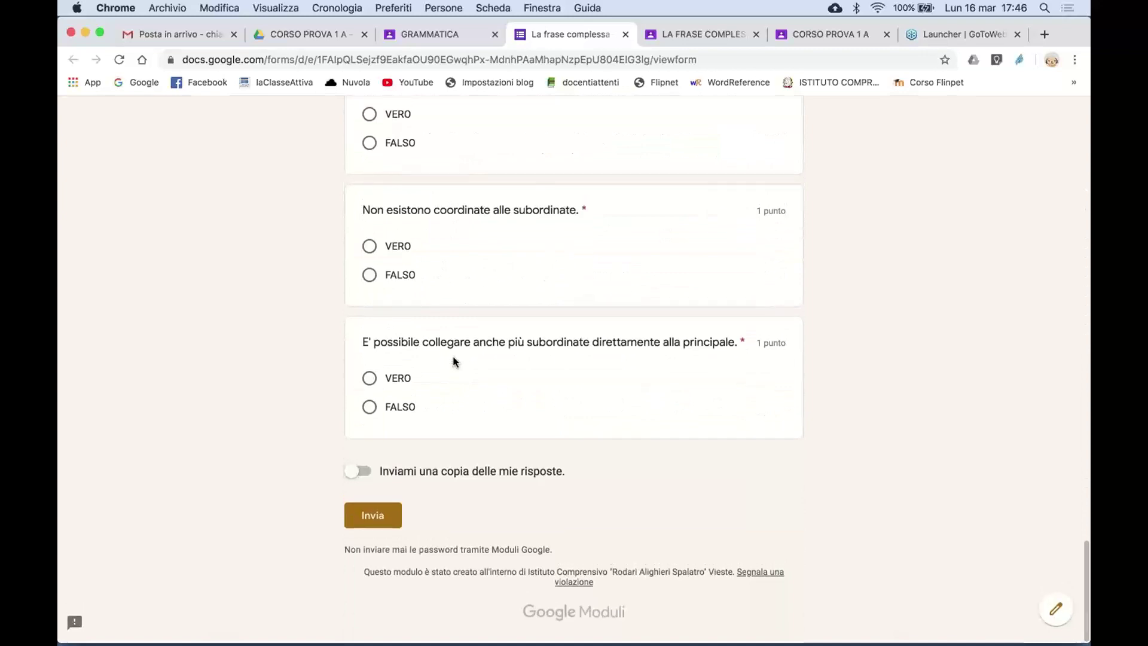
{"action": "scroll", "coordinate": [454, 361], "scroll_direction": "up", "scroll_amount": 15}
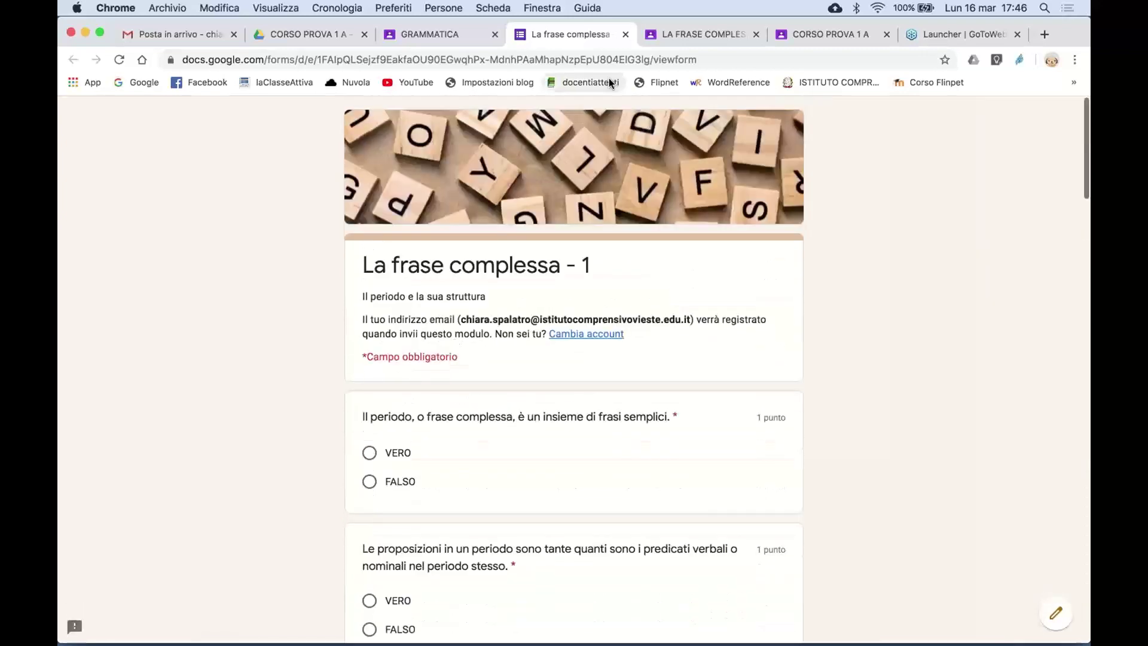
{"action": "left_click", "coordinate": [626, 35]}
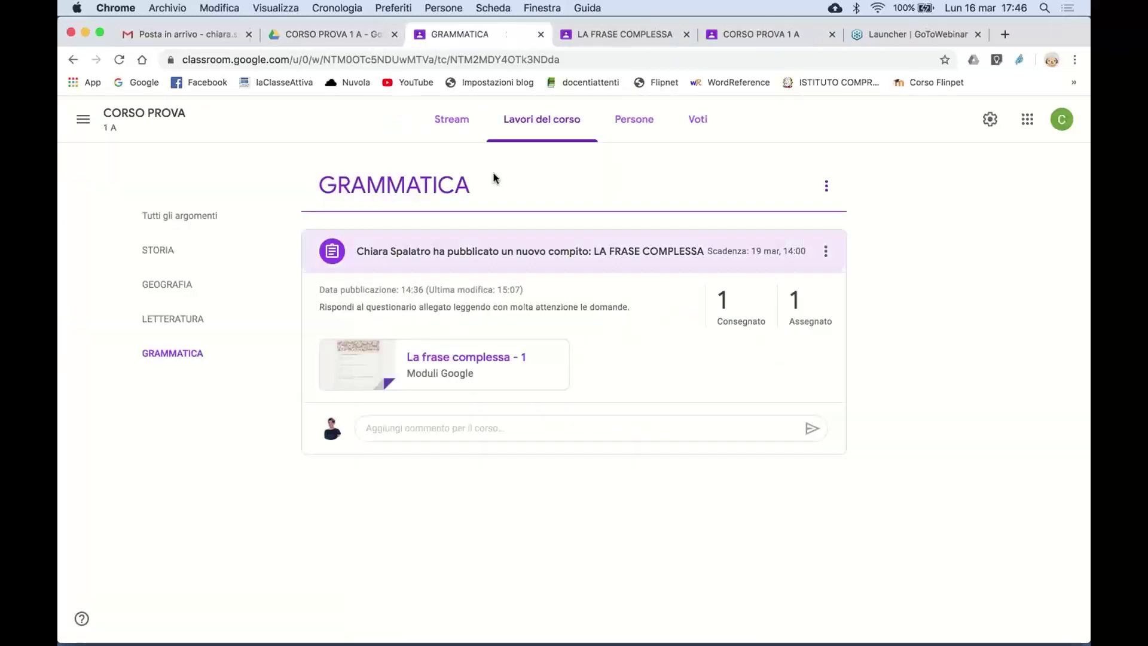
- Open the Drive folder from LA FRASE COMPLESSA's 1 Consegnato count, retry the 404, then close it
{"action": "left_click", "coordinate": [723, 302]}
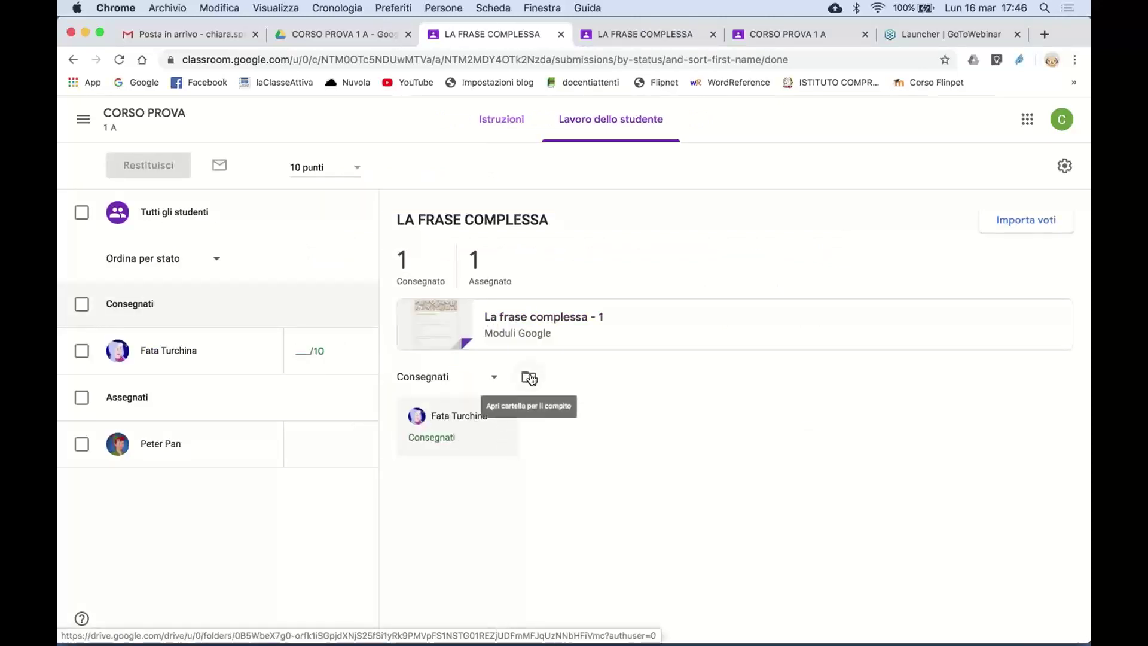
{"action": "left_click", "coordinate": [530, 380]}
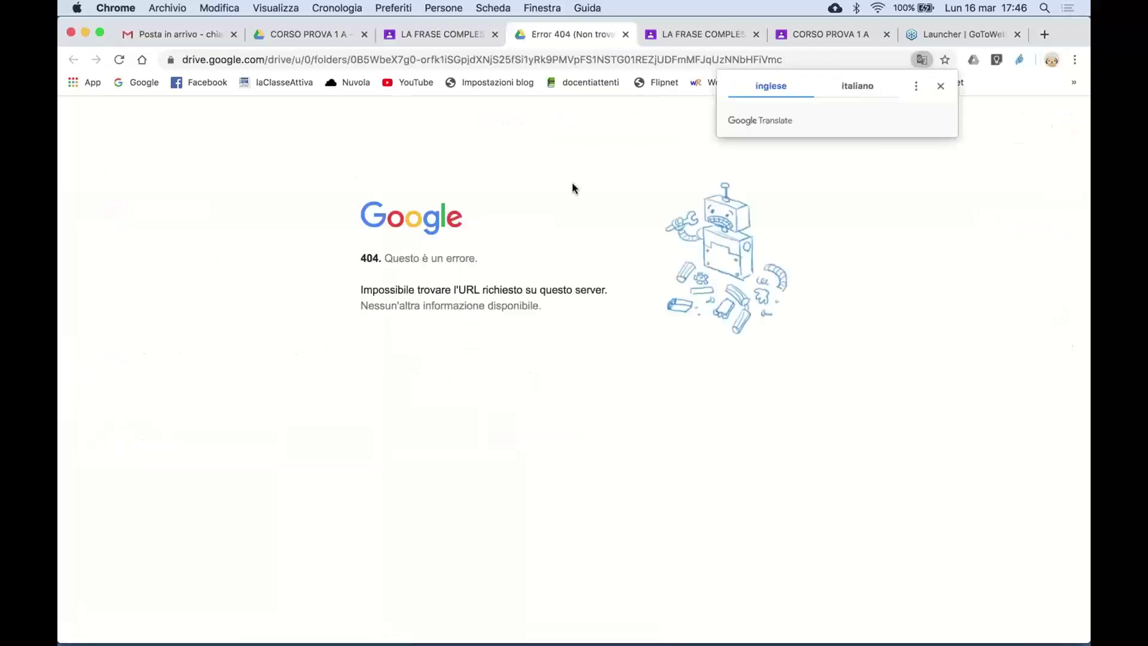
{"action": "left_click", "coordinate": [117, 62]}
{"action": "left_click", "coordinate": [940, 86]}
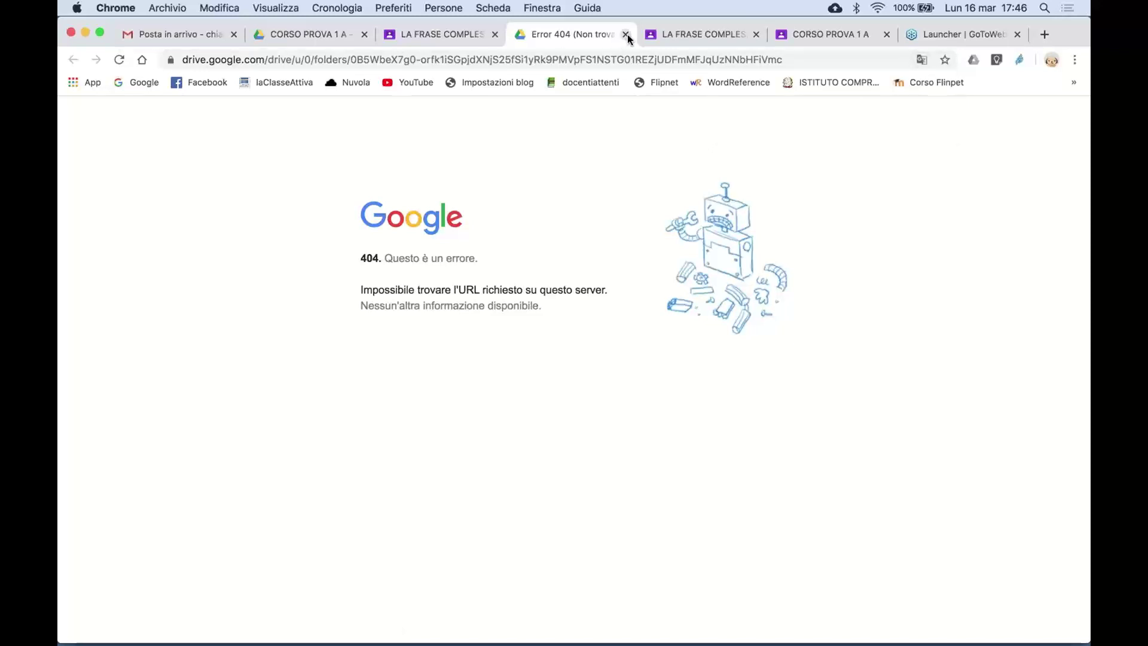
{"action": "left_click", "coordinate": [626, 34]}
{"action": "left_click", "coordinate": [302, 34]}
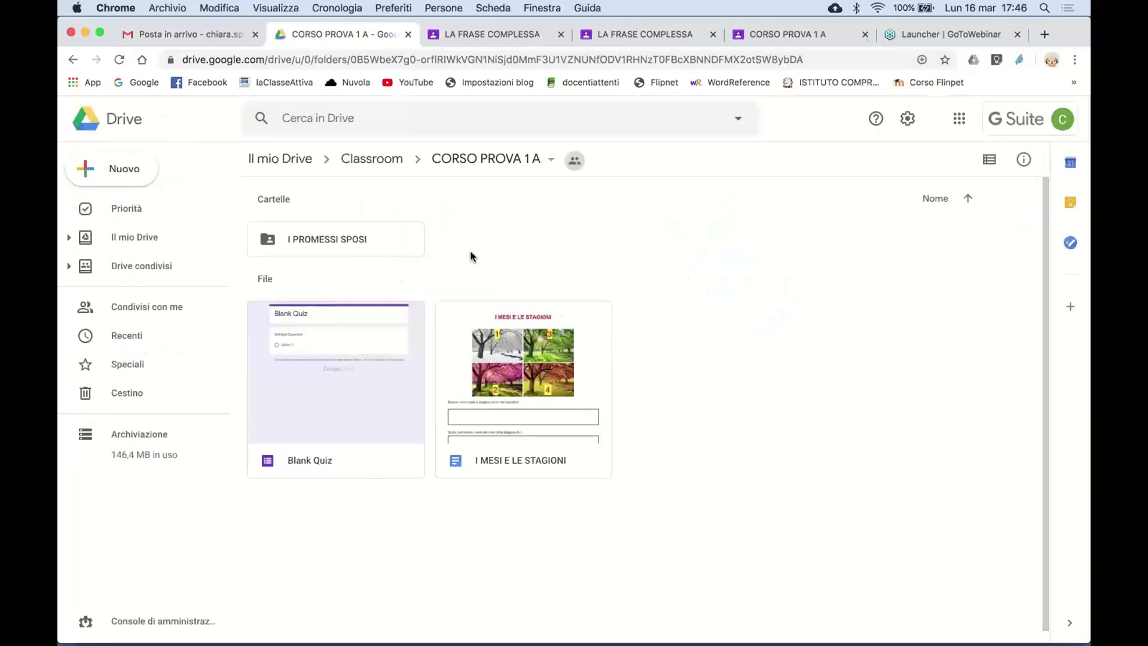
- Browse Drive's Classroom and CORSO PROVA 1 A folders looking for the form
{"action": "left_click", "coordinate": [382, 159]}
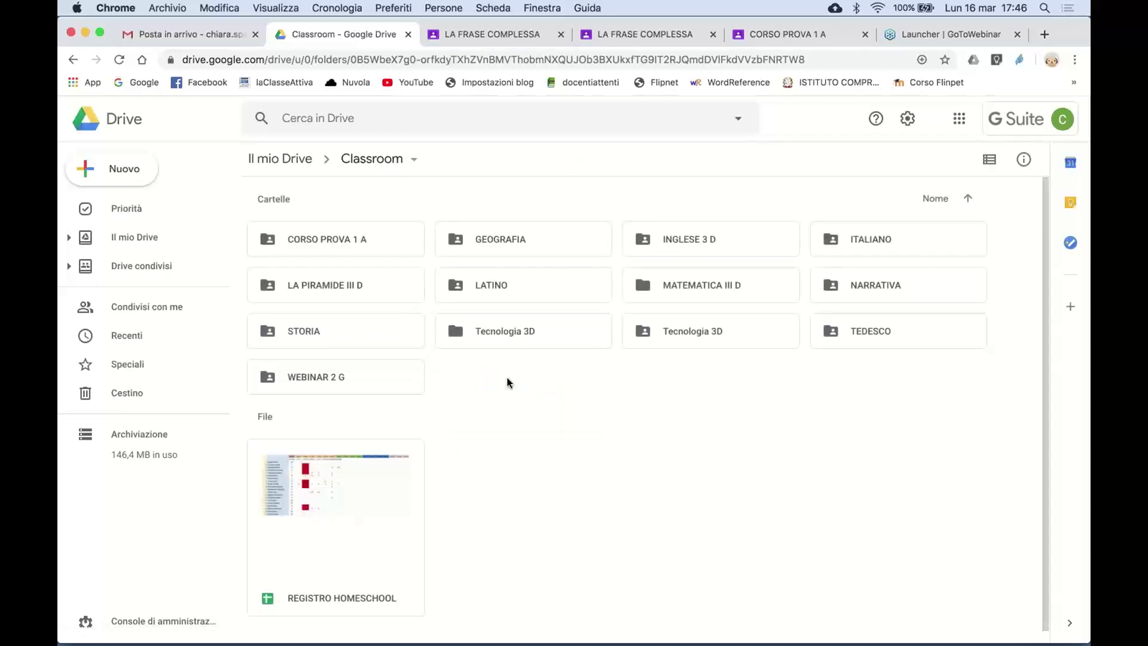
{"action": "double_click", "coordinate": [374, 235]}
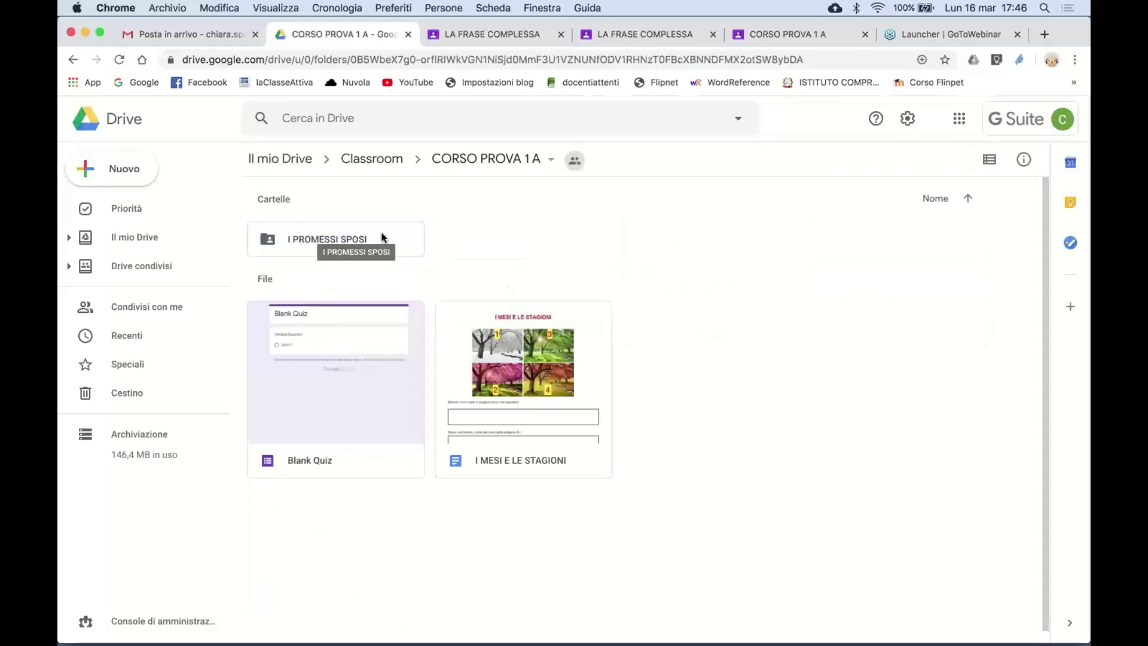
{"action": "left_click", "coordinate": [334, 119]}
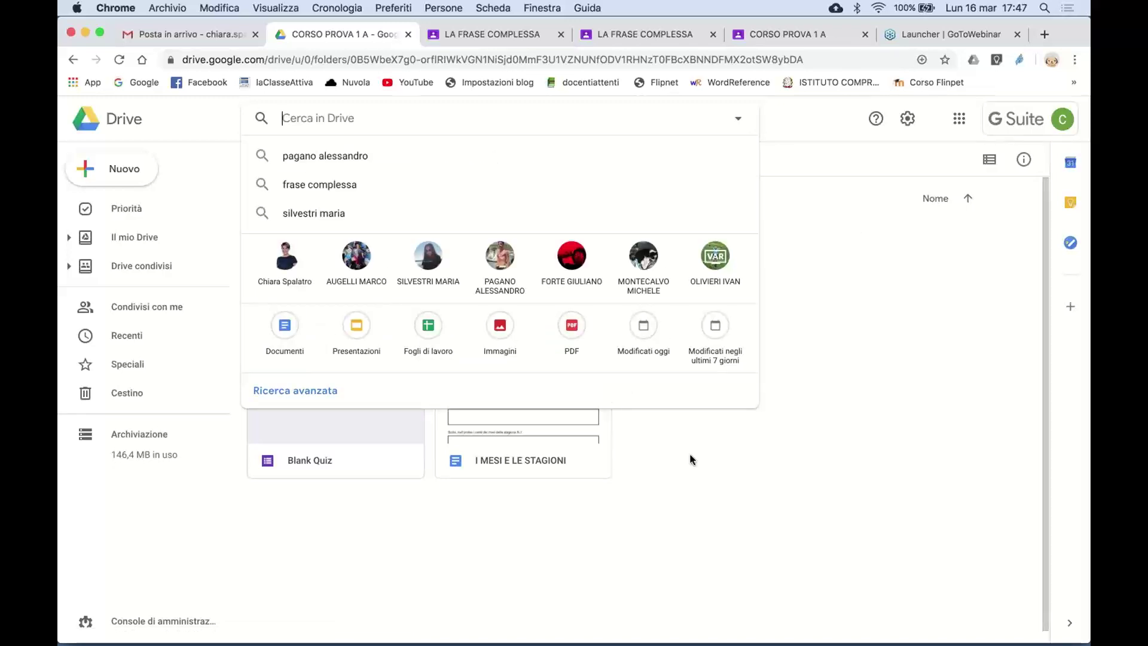
{"action": "left_click", "coordinate": [355, 486]}
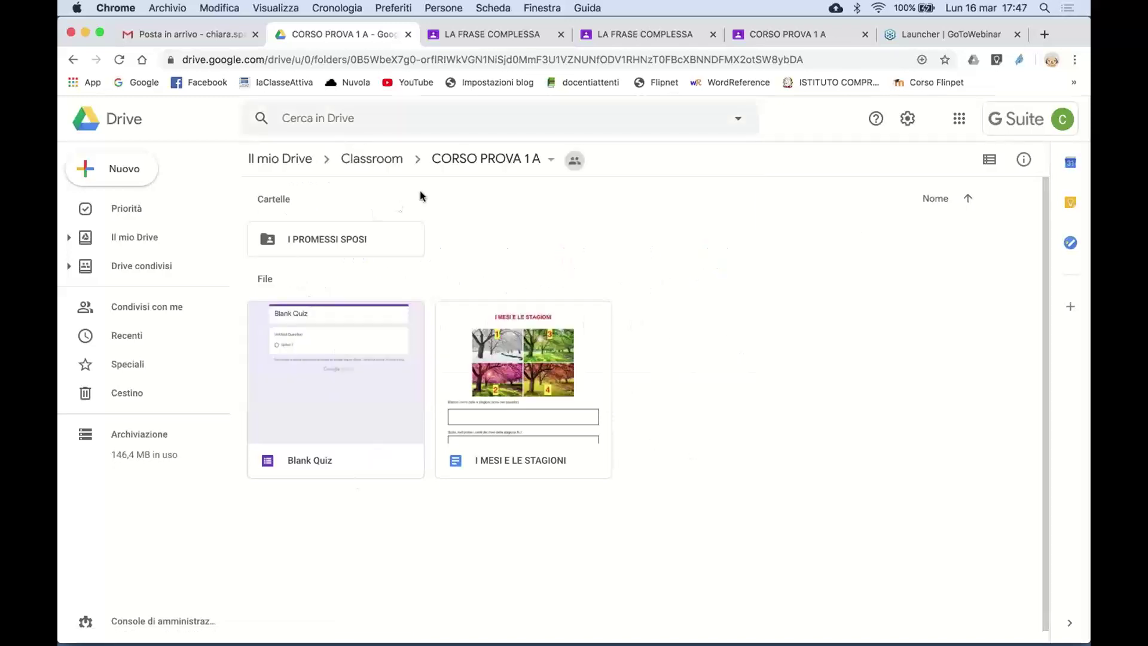
{"action": "left_click", "coordinate": [366, 159]}
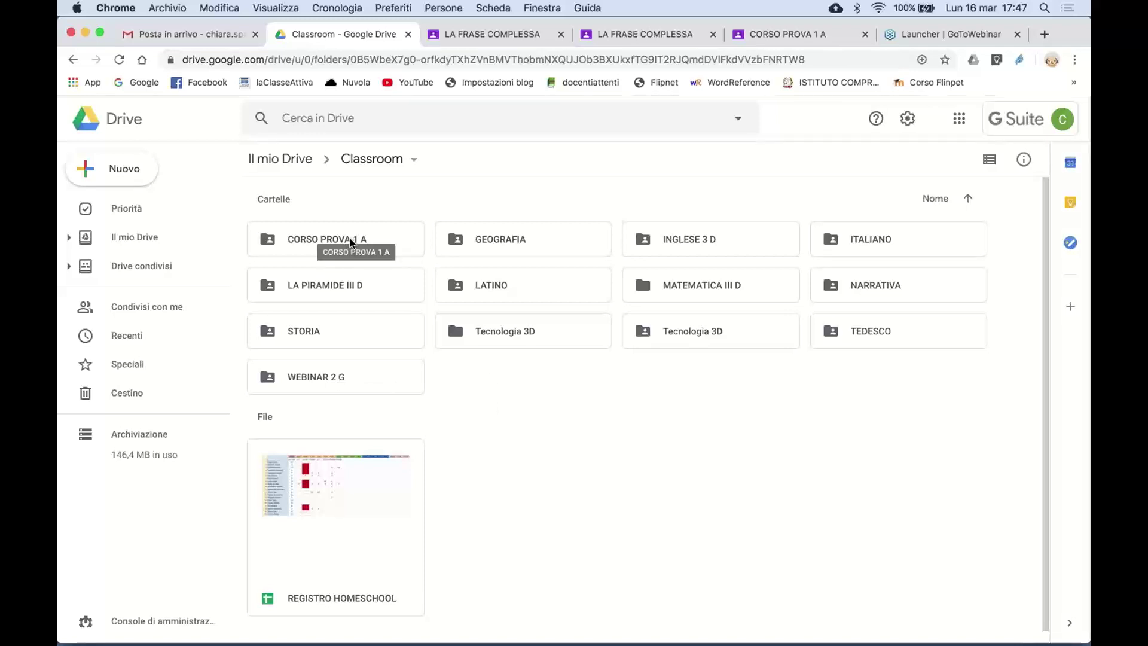
- Search Drive for 'FRASE' and open the 'Copia di La frase complessa - 1' form
{"action": "left_click", "coordinate": [357, 122]}
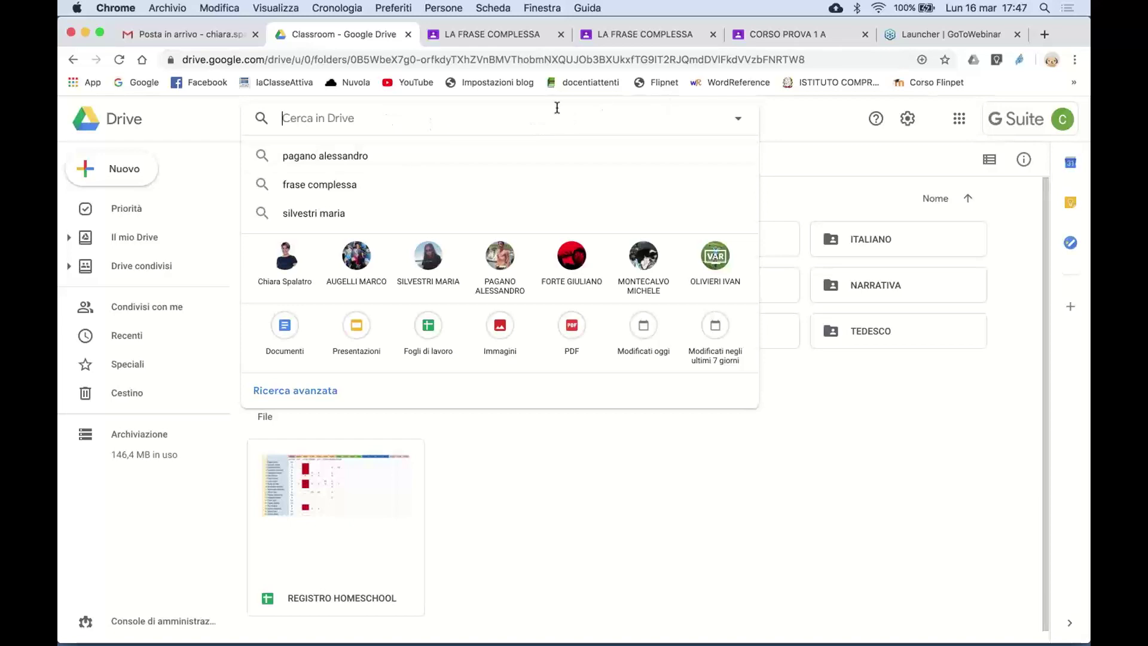
{"action": "type", "text": "FRASE"}
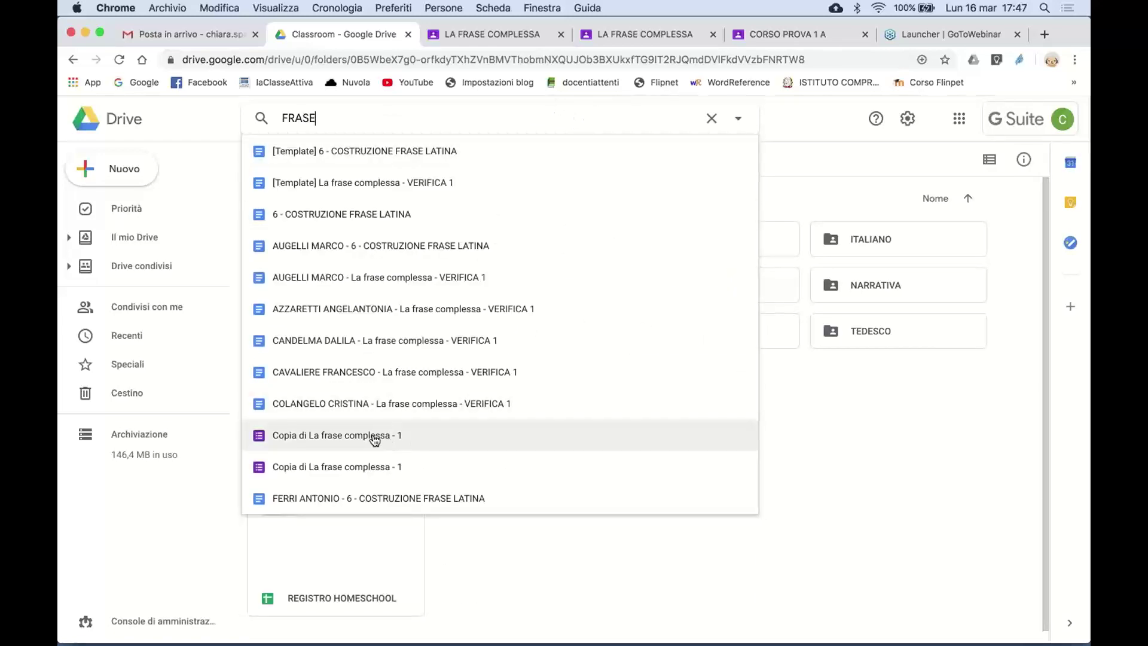
{"action": "left_click", "coordinate": [375, 436]}
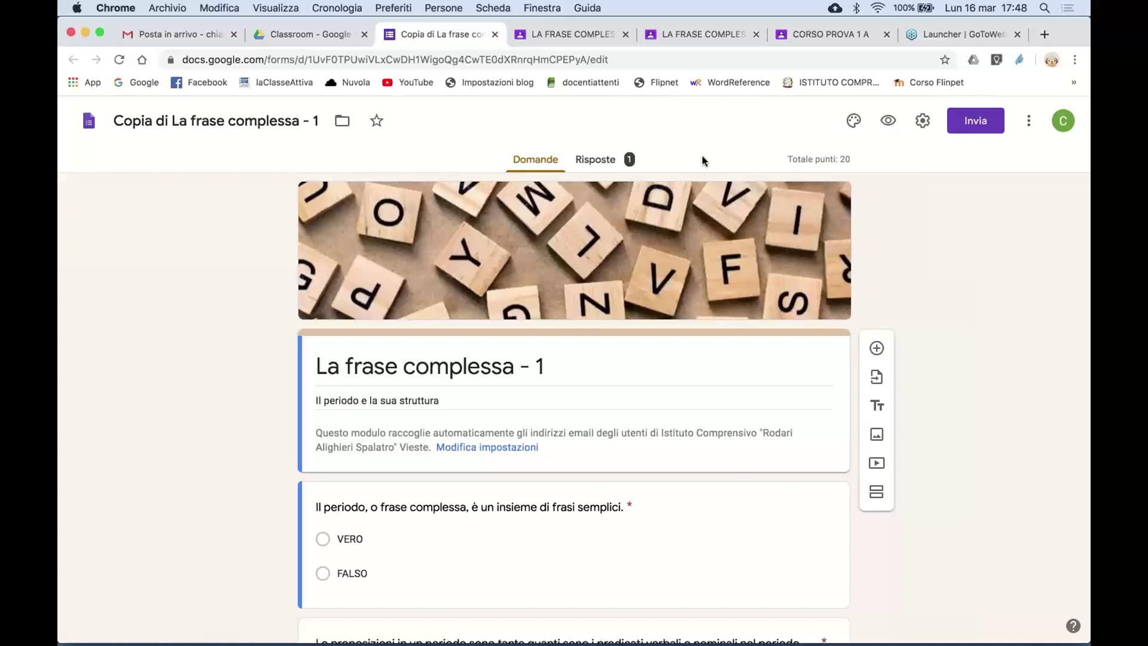
- Show the Risposte summary: 1 response scoring 16/20
{"action": "left_click", "coordinate": [605, 164]}
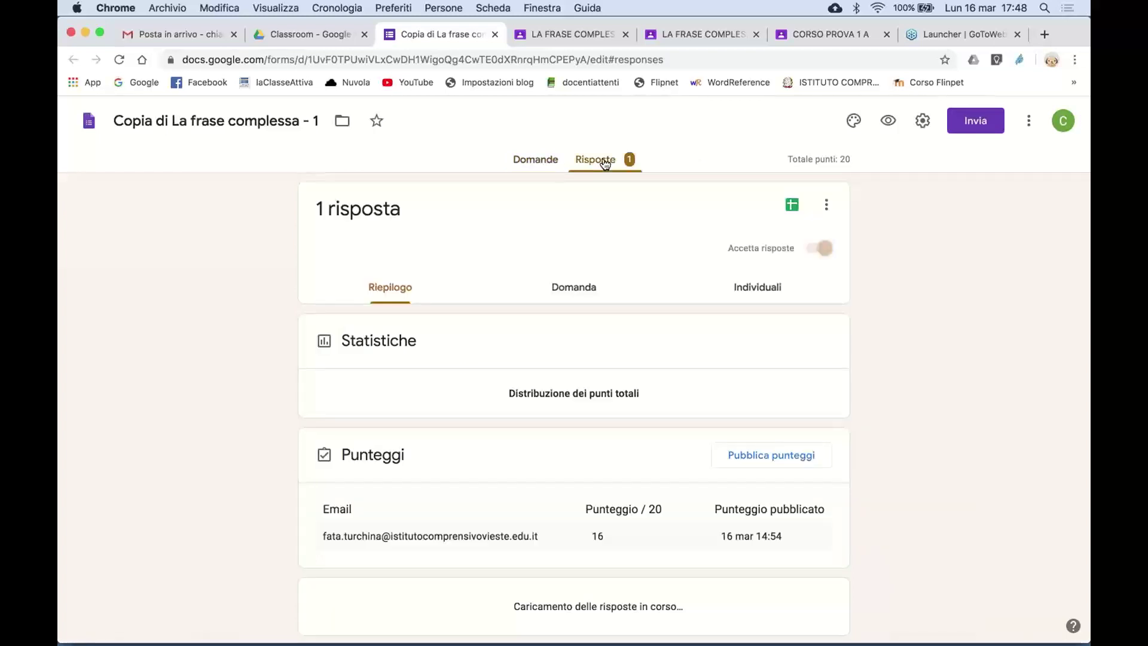
- Switch to Individuali and read through the student's 16/20 answers to the open questions
{"action": "left_click", "coordinate": [757, 289]}
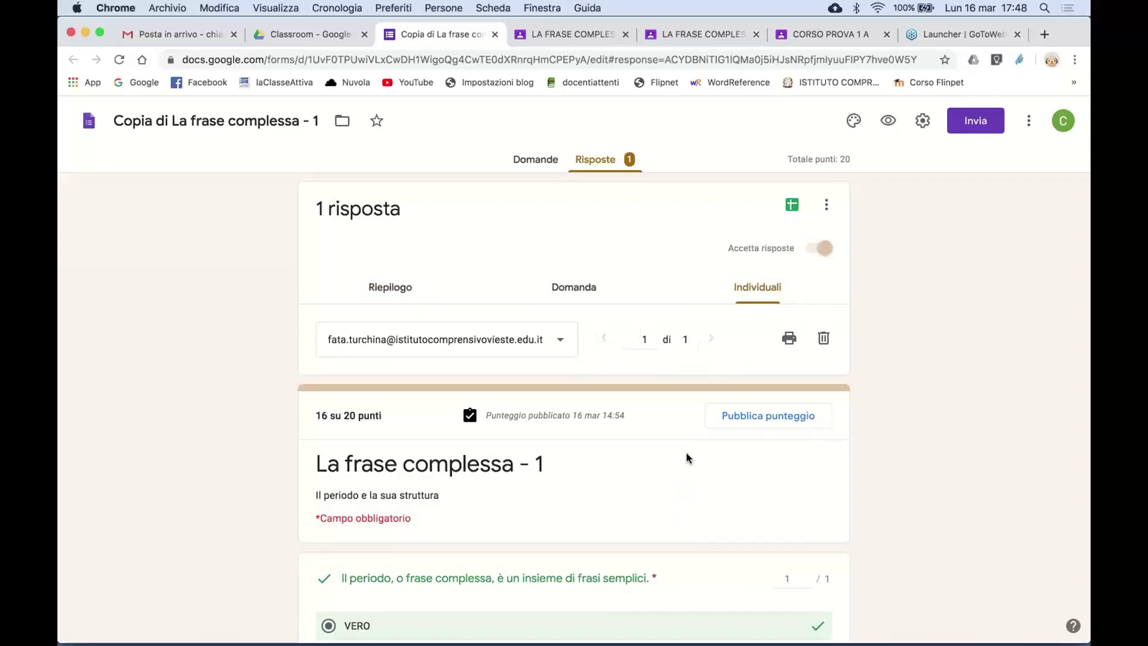
{"action": "scroll", "coordinate": [686, 457], "scroll_direction": "down", "scroll_amount": 3}
{"action": "scroll", "coordinate": [688, 511], "scroll_direction": "down", "scroll_amount": 15}
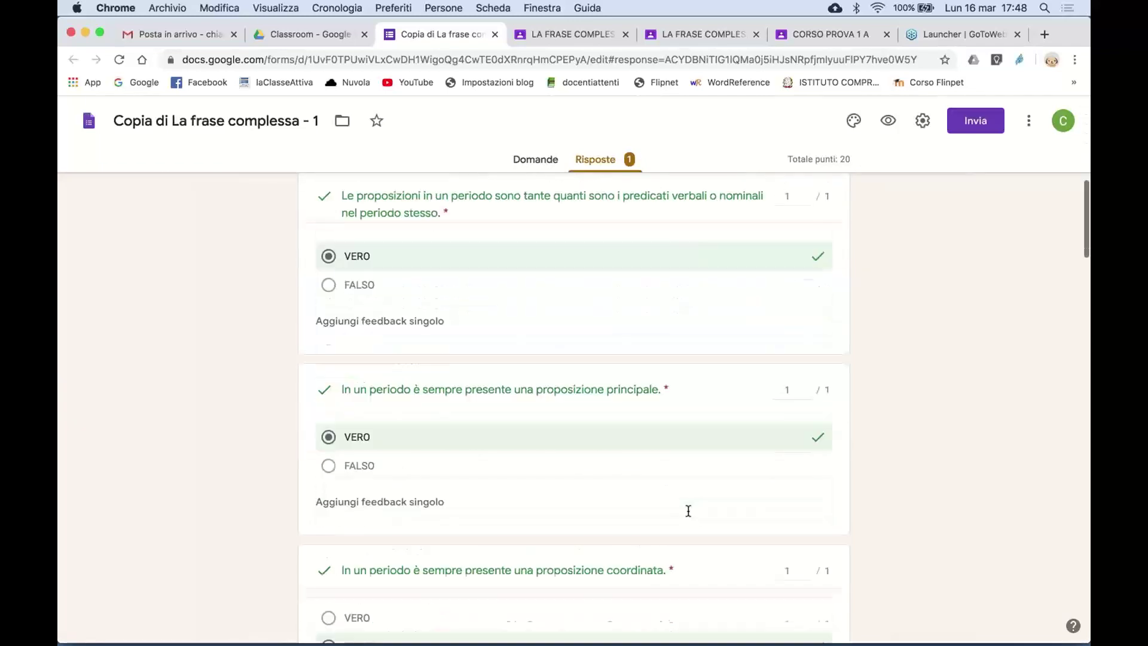
{"action": "scroll", "coordinate": [688, 511], "scroll_direction": "up", "scroll_amount": 6}
{"action": "scroll", "coordinate": [688, 511], "scroll_direction": "up", "scroll_amount": 8}
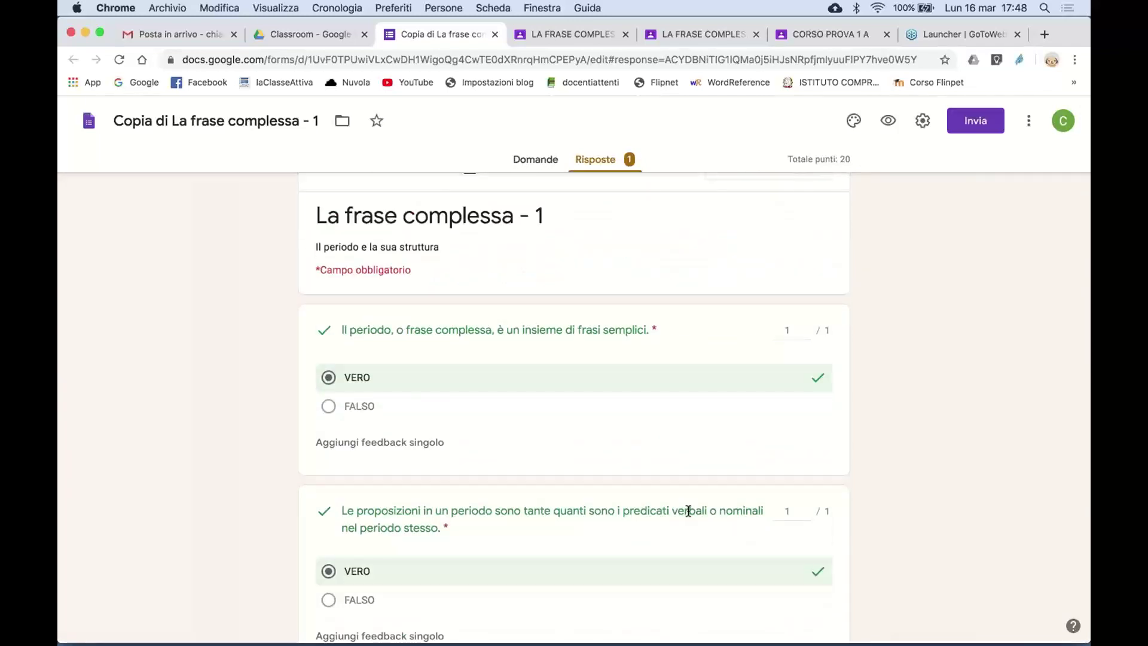
{"action": "scroll", "coordinate": [688, 511], "scroll_direction": "up", "scroll_amount": 5}
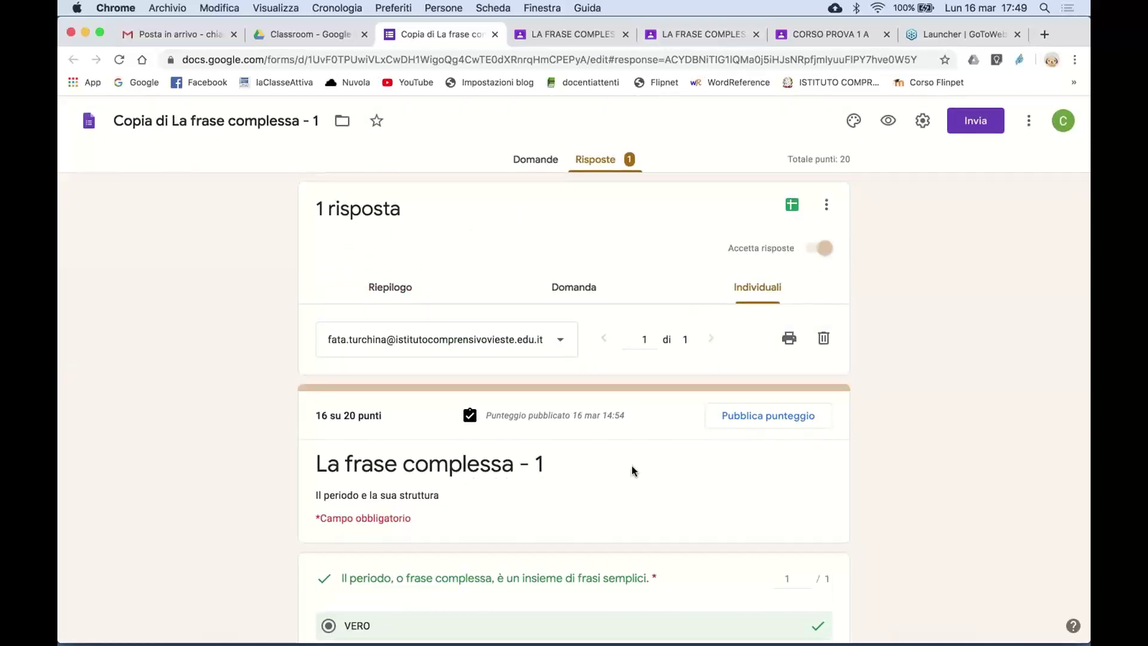
{"action": "scroll", "coordinate": [633, 472], "scroll_direction": "down", "scroll_amount": 4}
{"action": "scroll", "coordinate": [633, 471], "scroll_direction": "up", "scroll_amount": 4}
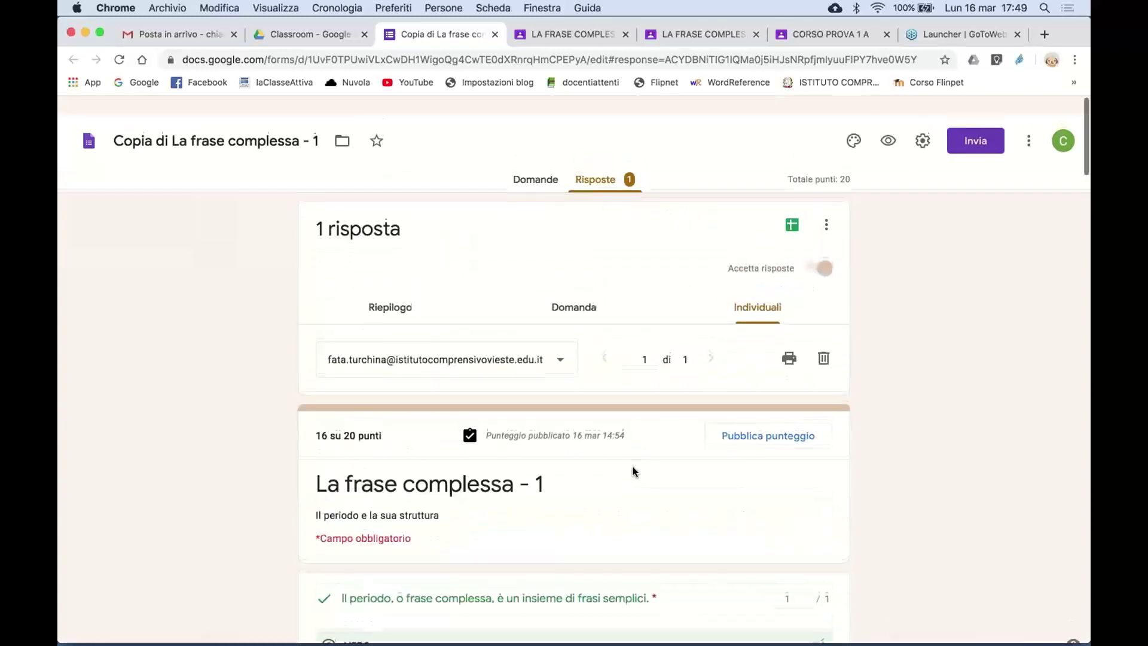
{"action": "scroll", "coordinate": [640, 491], "scroll_direction": "down", "scroll_amount": 3}
{"action": "scroll", "coordinate": [645, 512], "scroll_direction": "down", "scroll_amount": 3}
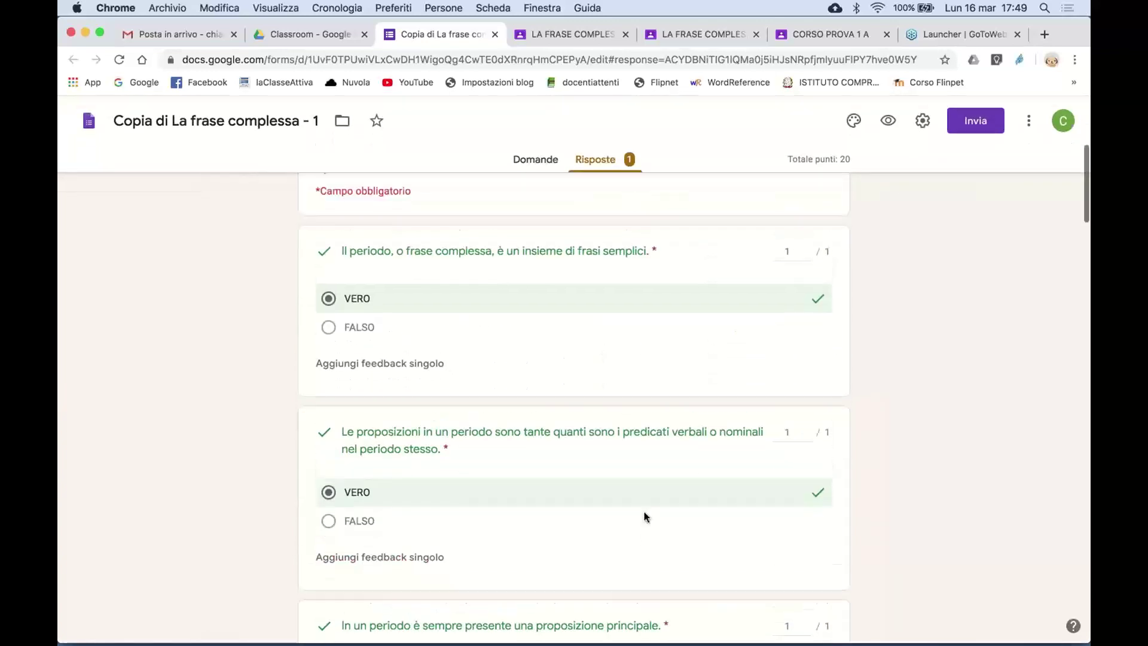
{"action": "scroll", "coordinate": [643, 515], "scroll_direction": "up", "scroll_amount": 6}
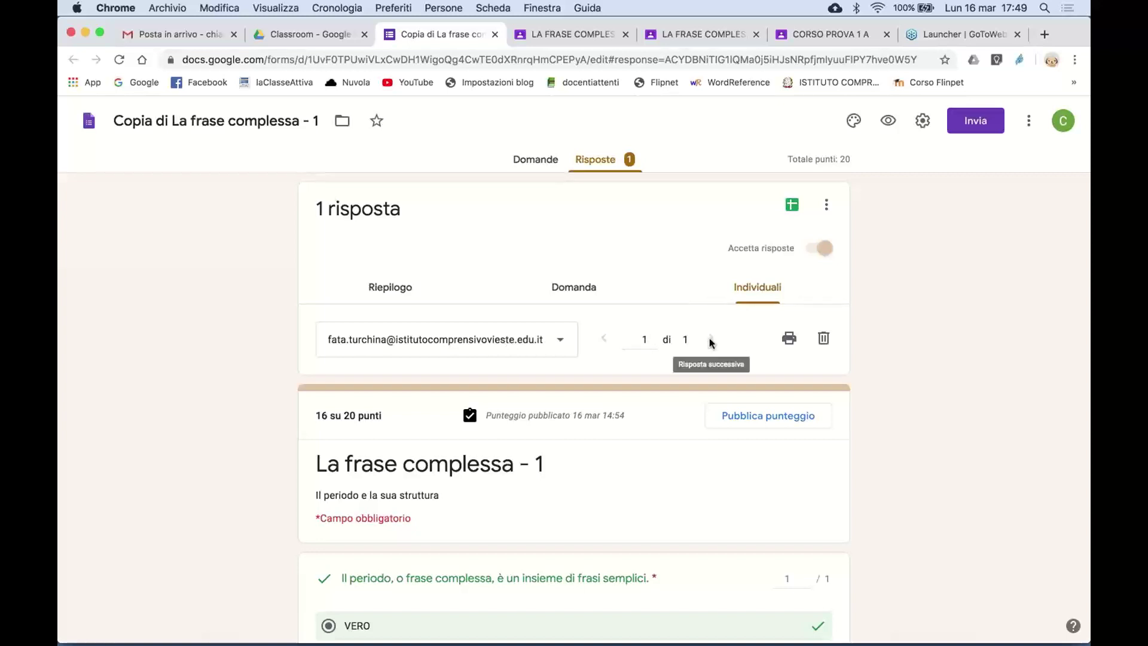
{"action": "scroll", "coordinate": [702, 429], "scroll_direction": "down", "scroll_amount": 10}
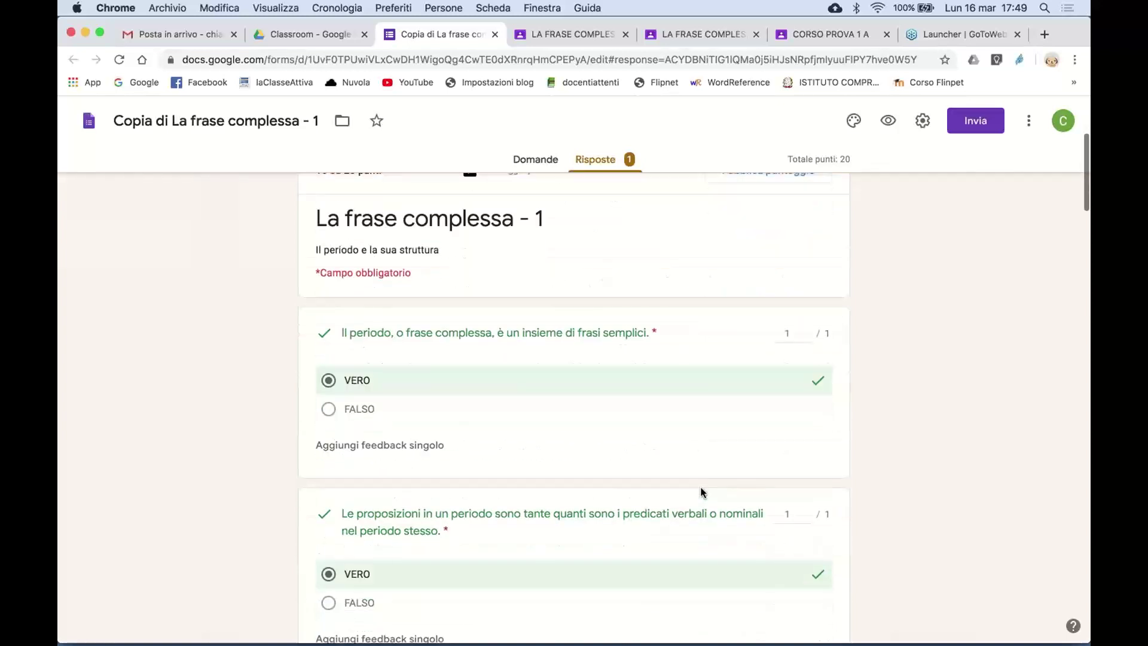
{"action": "scroll", "coordinate": [702, 492], "scroll_direction": "down", "scroll_amount": 20}
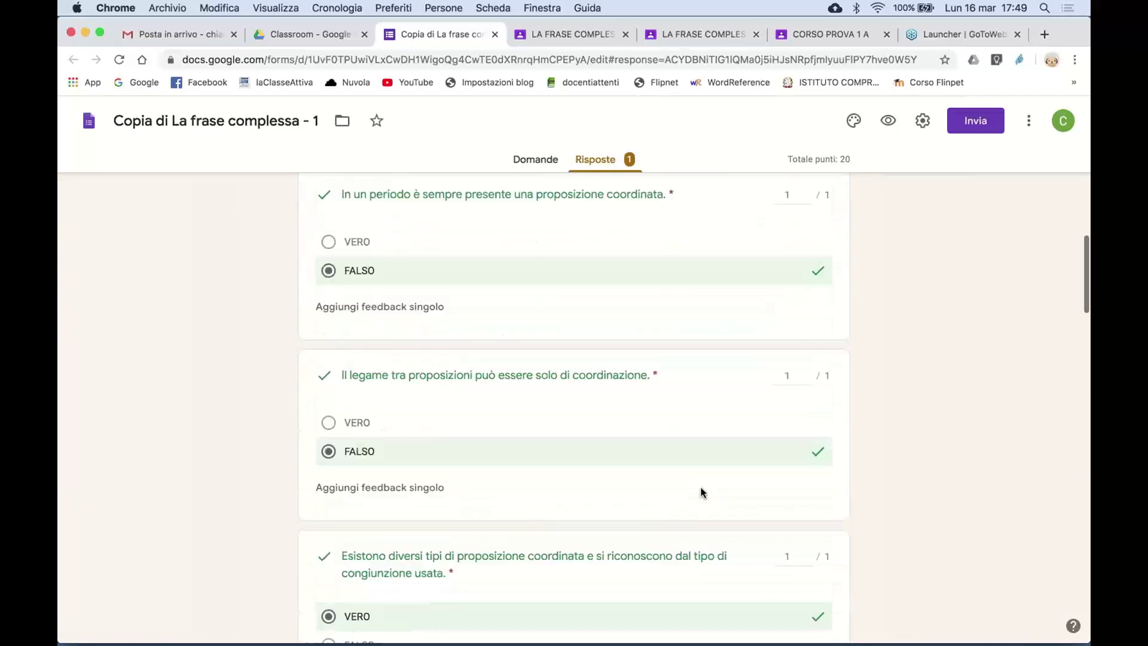
{"action": "scroll", "coordinate": [702, 492], "scroll_direction": "down", "scroll_amount": 10}
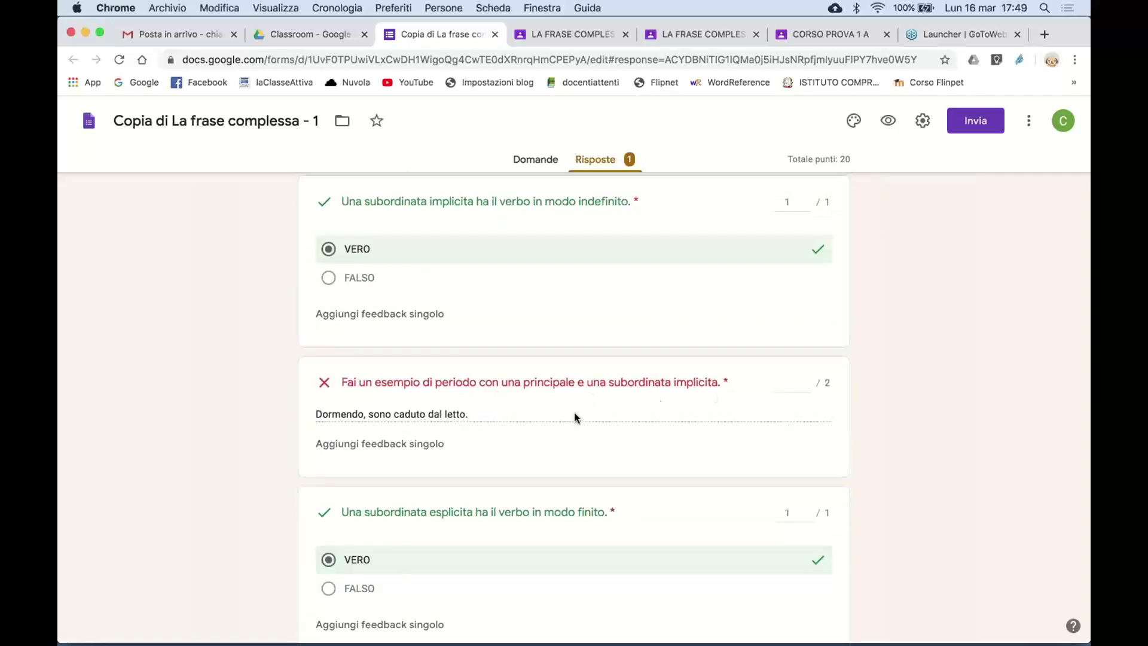
- Score the implicita and esplicita example questions 2/2 each, save the 20/20 result, and close the form
{"action": "left_click", "coordinate": [789, 385]}
{"action": "type", "text": "1"}
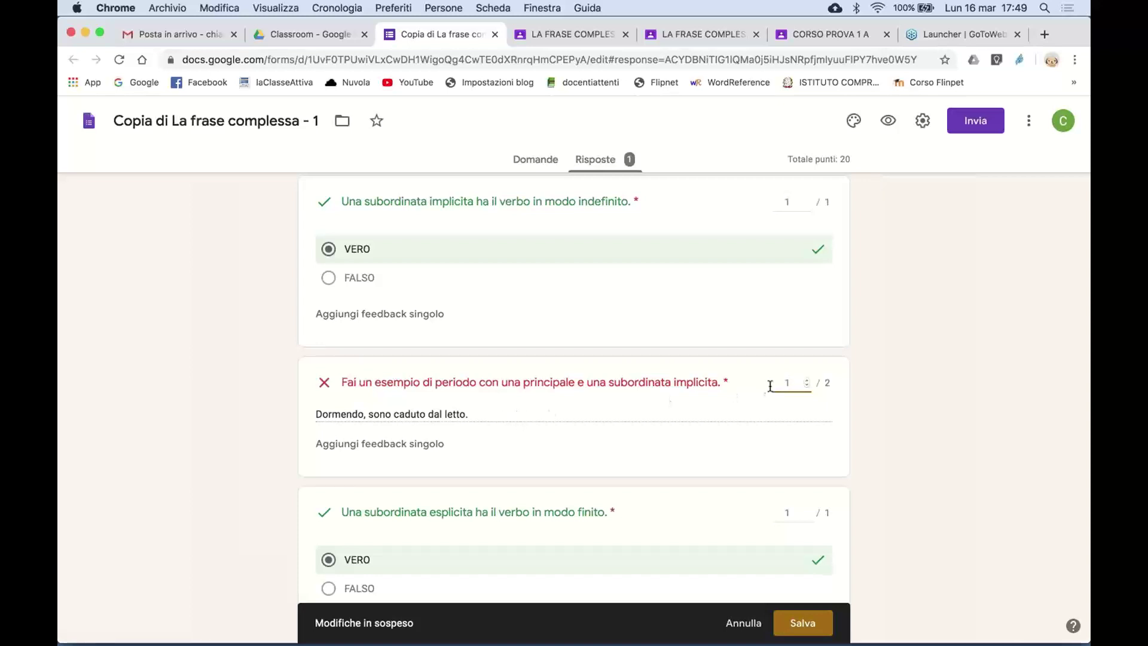
{"action": "key", "text": "BackSpace"}
{"action": "type", "text": "2"}
{"action": "scroll", "coordinate": [734, 466], "scroll_direction": "down", "scroll_amount": 5}
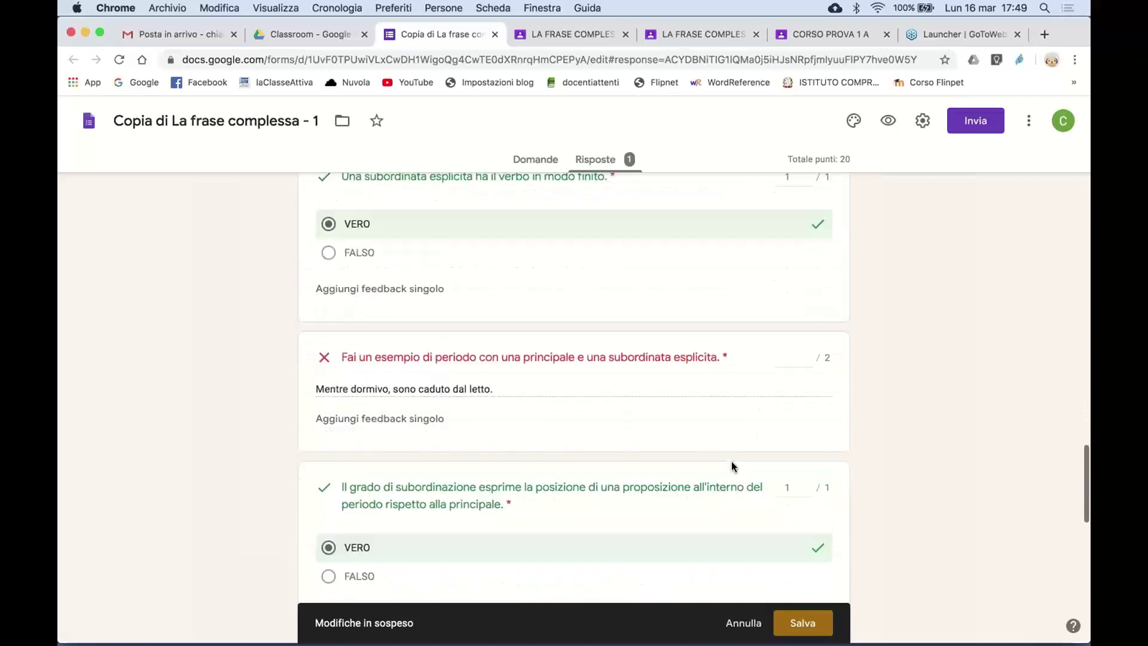
{"action": "left_click", "coordinate": [791, 281]}
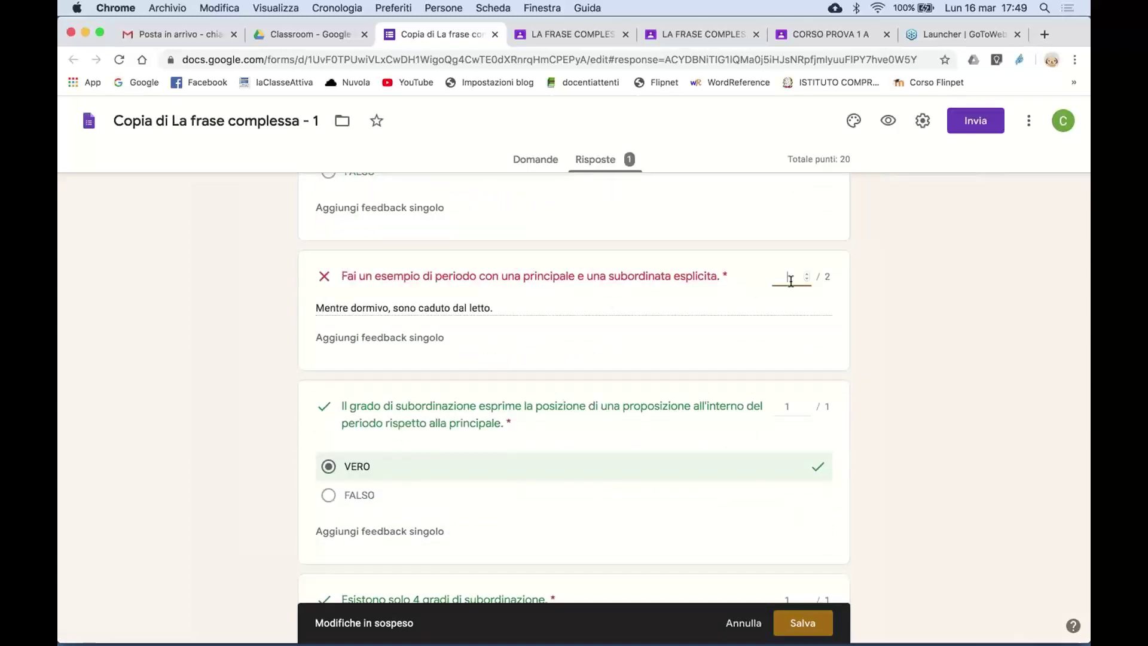
{"action": "scroll", "coordinate": [746, 374], "scroll_direction": "down", "scroll_amount": 8}
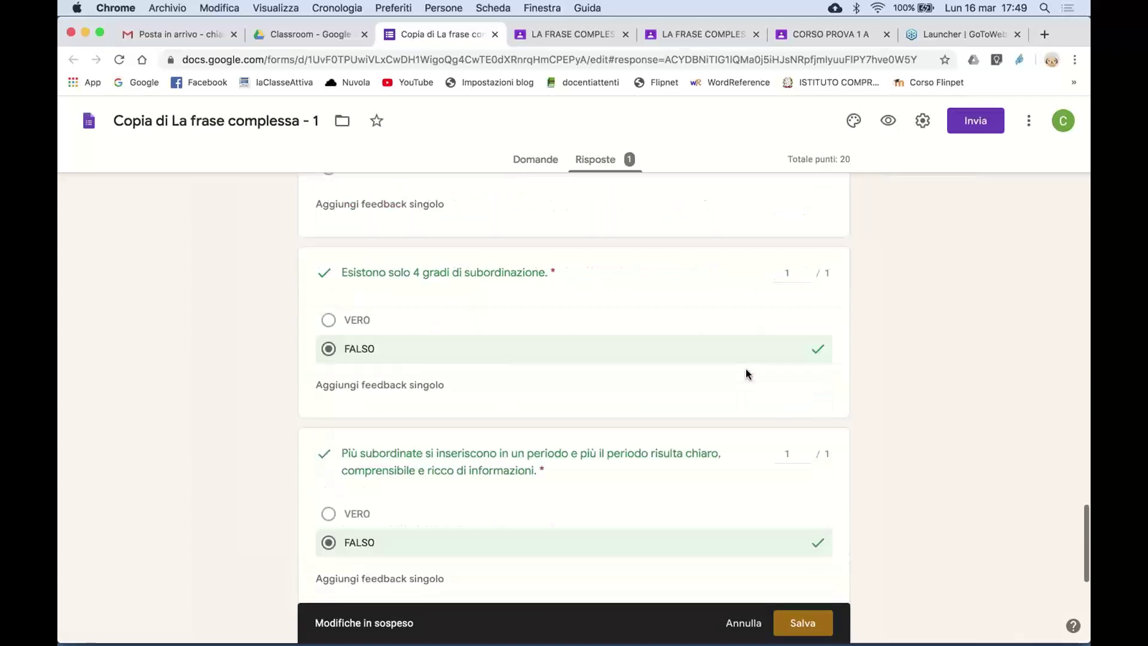
{"action": "scroll", "coordinate": [727, 442], "scroll_direction": "up", "scroll_amount": 6}
{"action": "scroll", "coordinate": [730, 447], "scroll_direction": "down", "scroll_amount": 8}
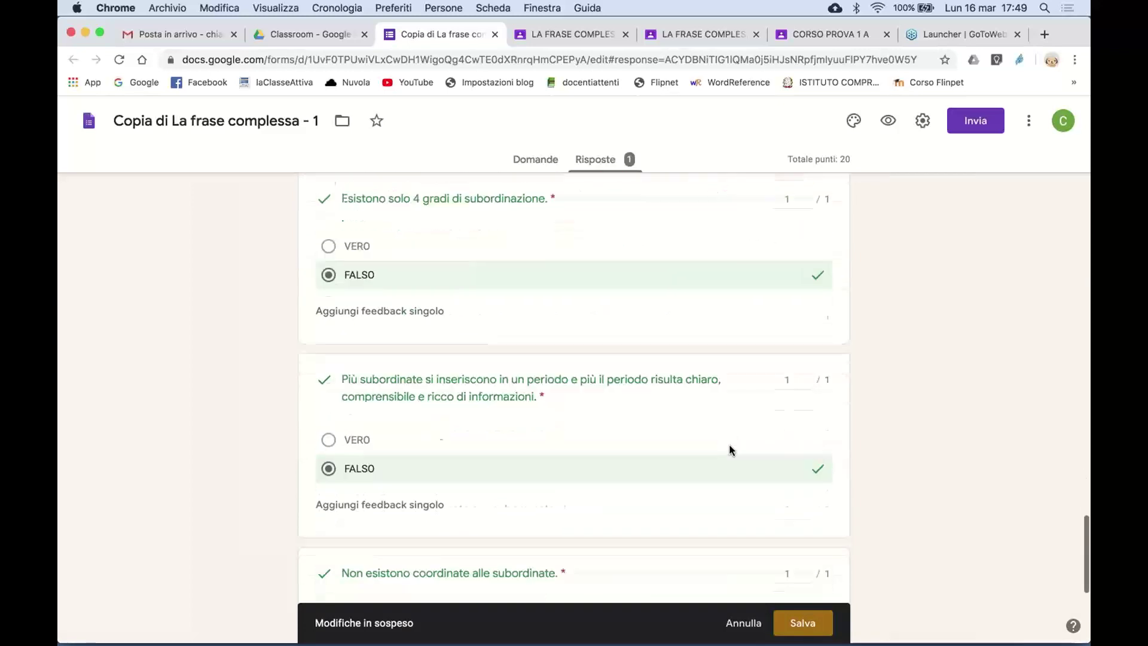
{"action": "left_click", "coordinate": [804, 627]}
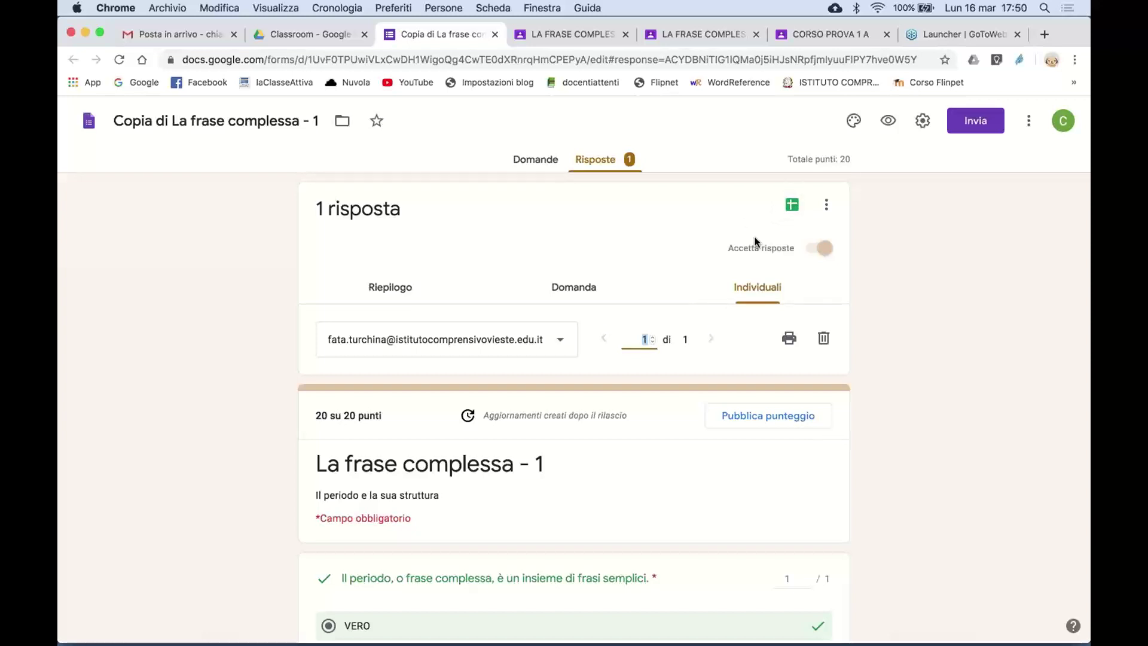
{"action": "left_click", "coordinate": [495, 35]}
- Go from the student work to CORSO PROVA's Lavori del corso page and bring up the Crea menu
{"action": "left_click", "coordinate": [435, 34]}
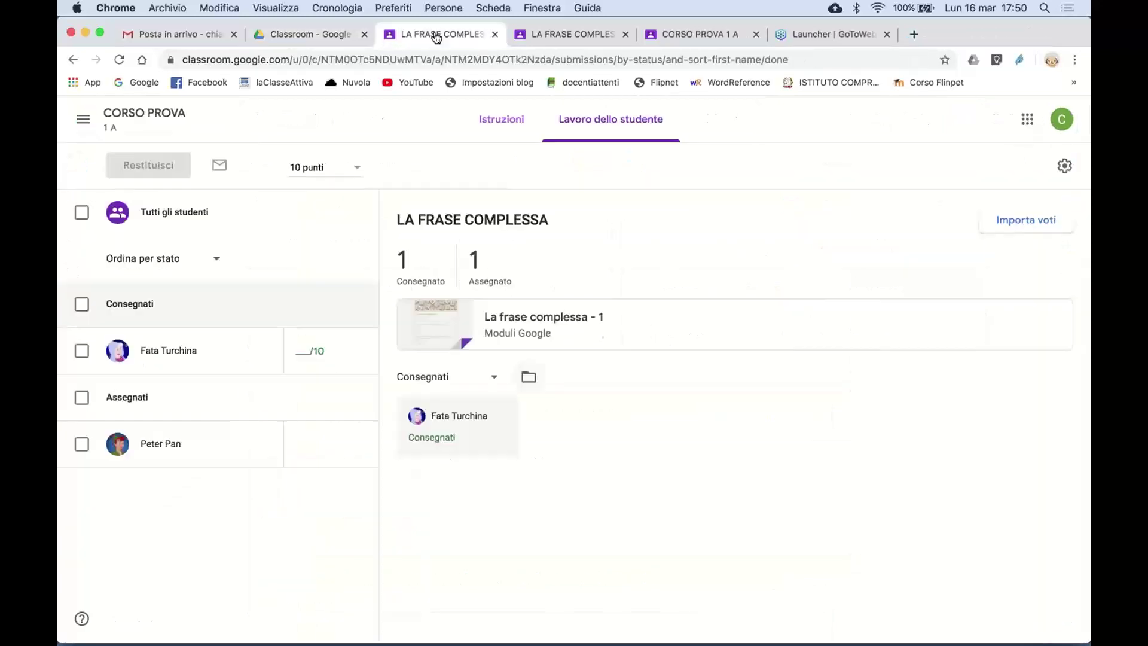
{"action": "left_click", "coordinate": [129, 118]}
{"action": "left_click", "coordinate": [549, 124]}
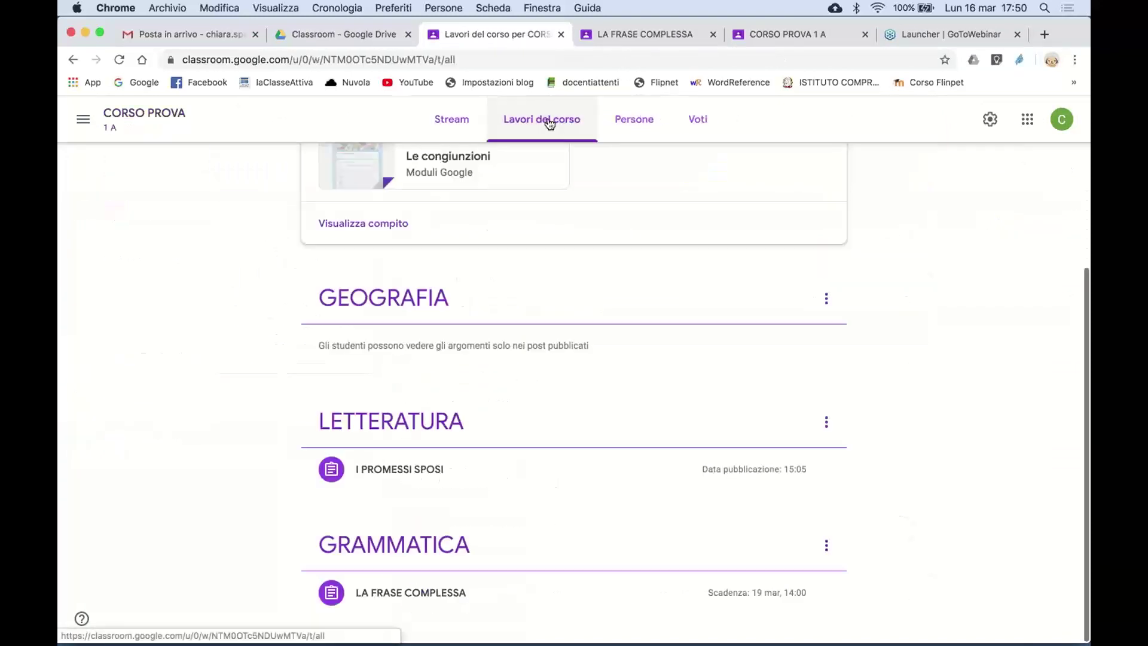
{"action": "left_click", "coordinate": [344, 177]}
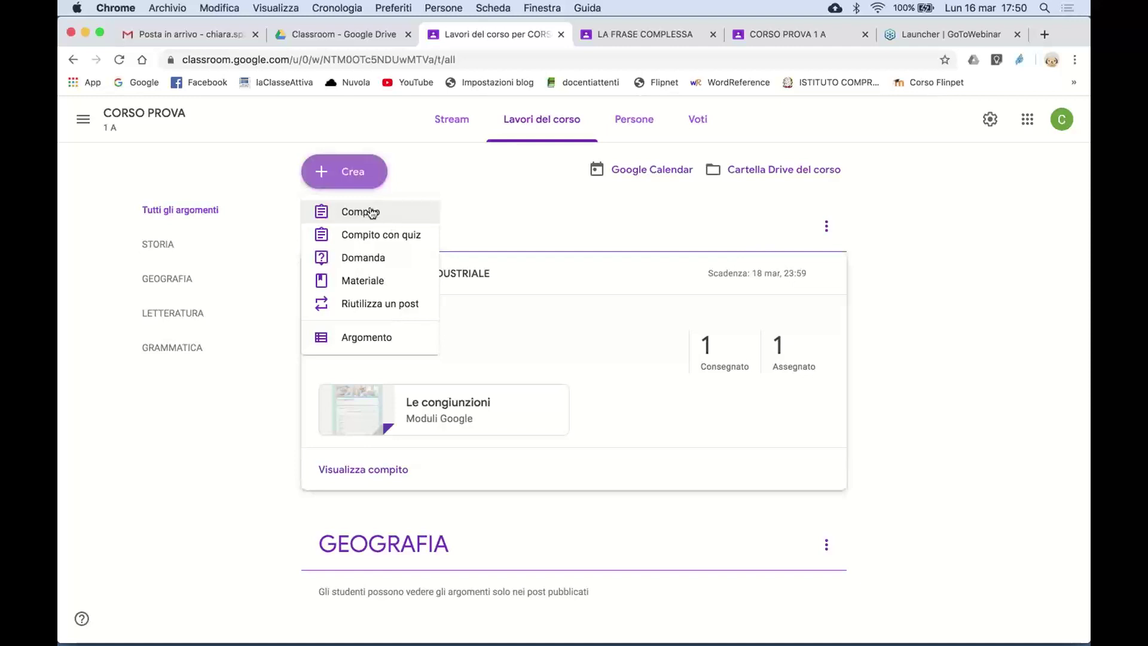
{"action": "left_click", "coordinate": [372, 212]}
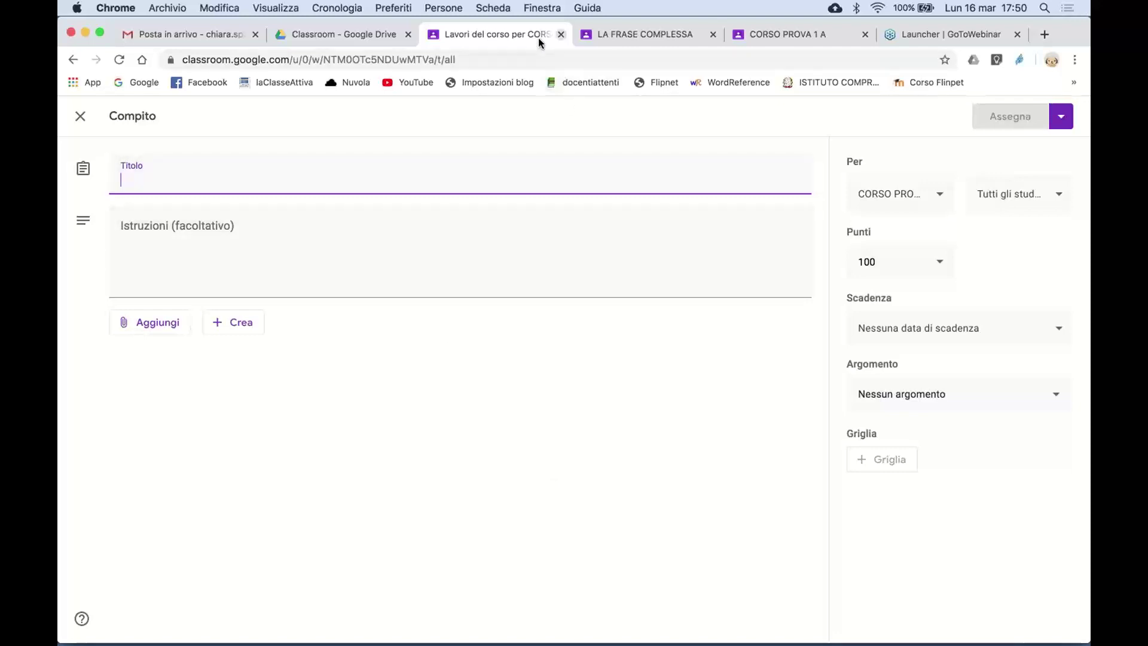
{"action": "left_click", "coordinate": [84, 120]}
{"action": "scroll", "coordinate": [464, 451], "scroll_direction": "down", "scroll_amount": 5}
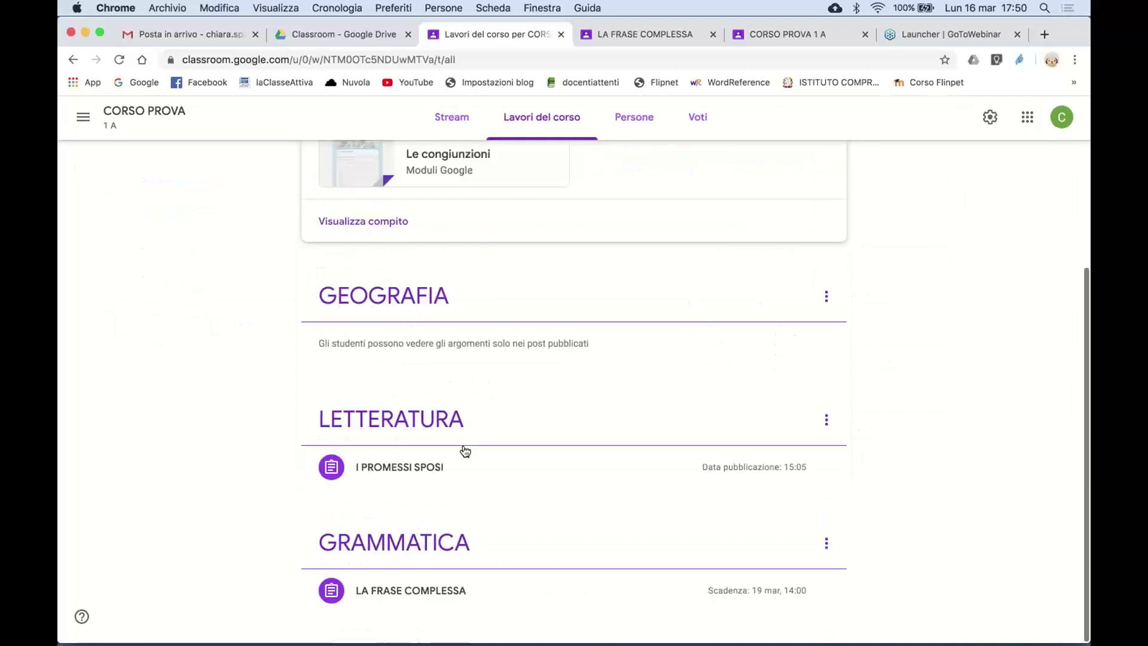
- Show the Istruzioni of I PROMESSI SPOSI under LETTERATURA and begin a class comment
{"action": "left_click", "coordinate": [419, 433]}
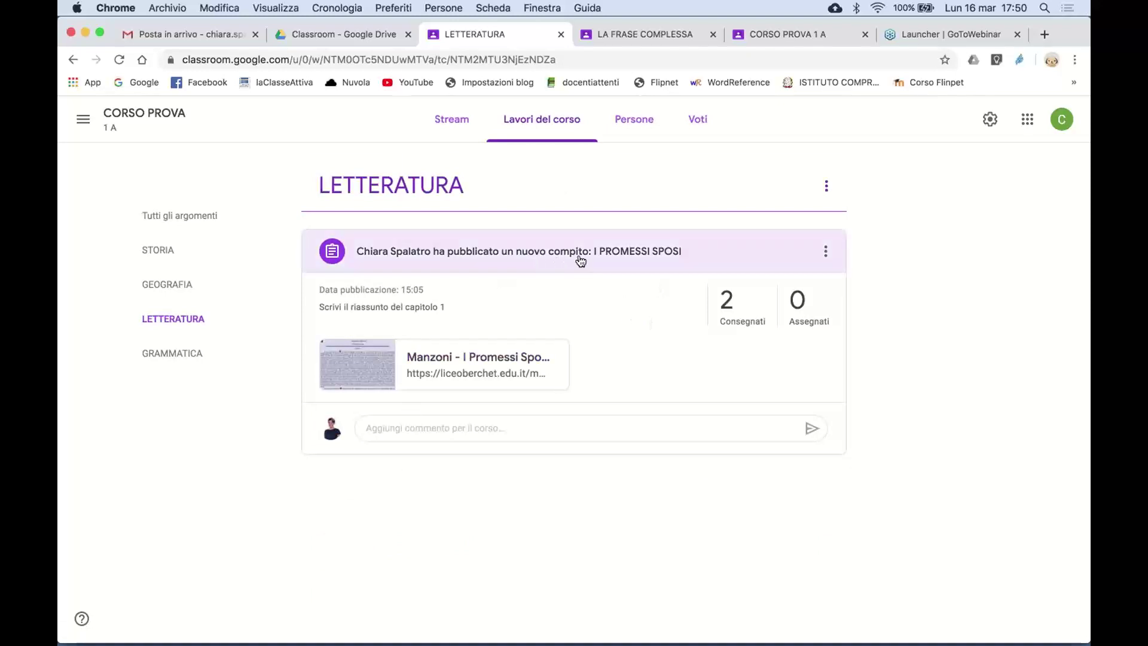
{"action": "left_click", "coordinate": [668, 248]}
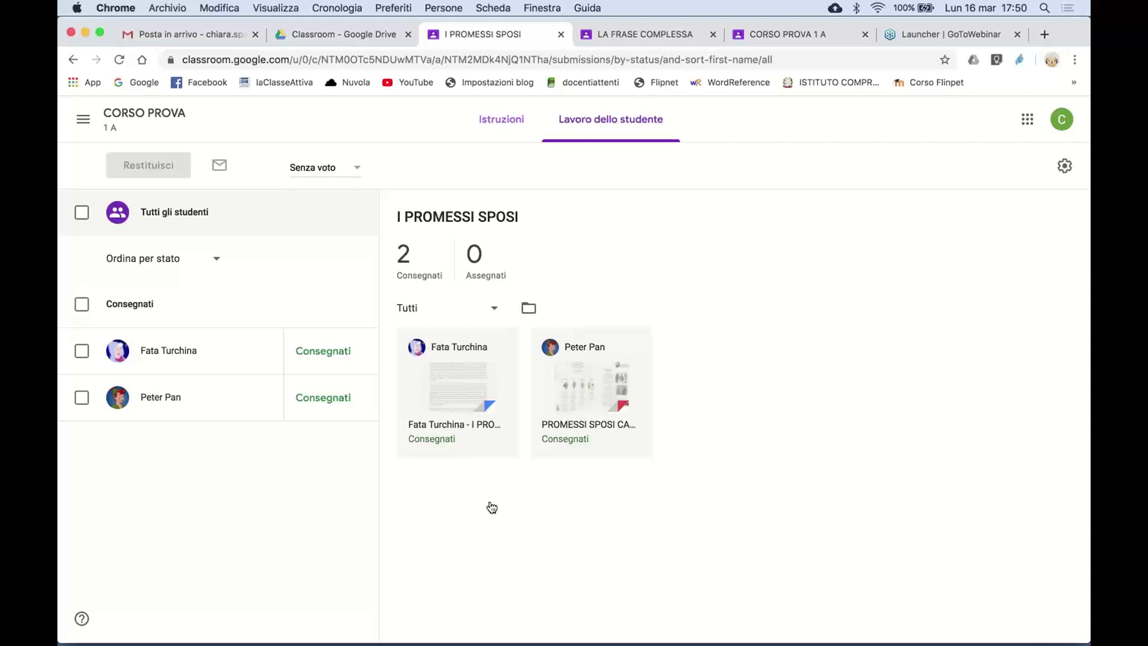
{"action": "left_click", "coordinate": [505, 123]}
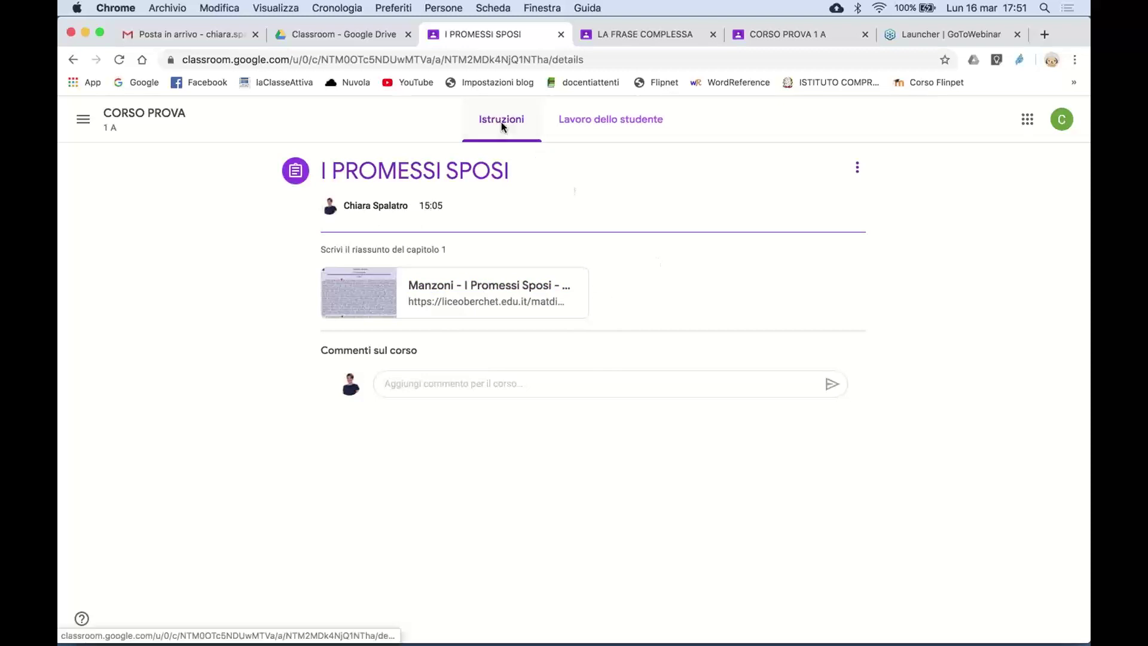
{"action": "left_click", "coordinate": [422, 388]}
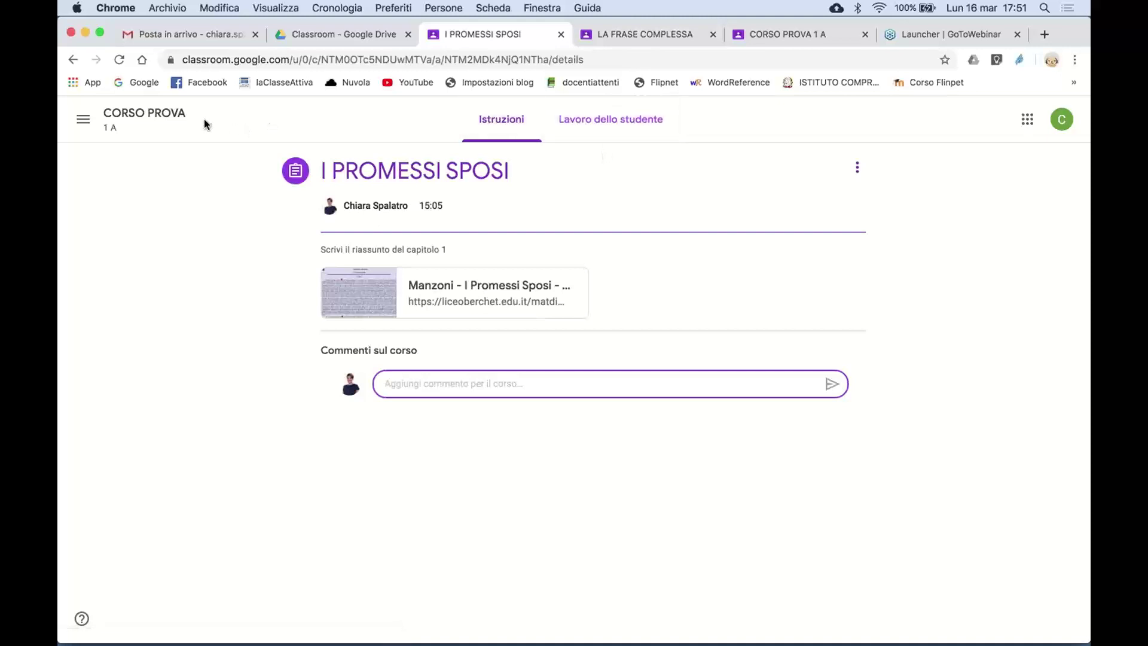
{"action": "left_click", "coordinate": [174, 117]}
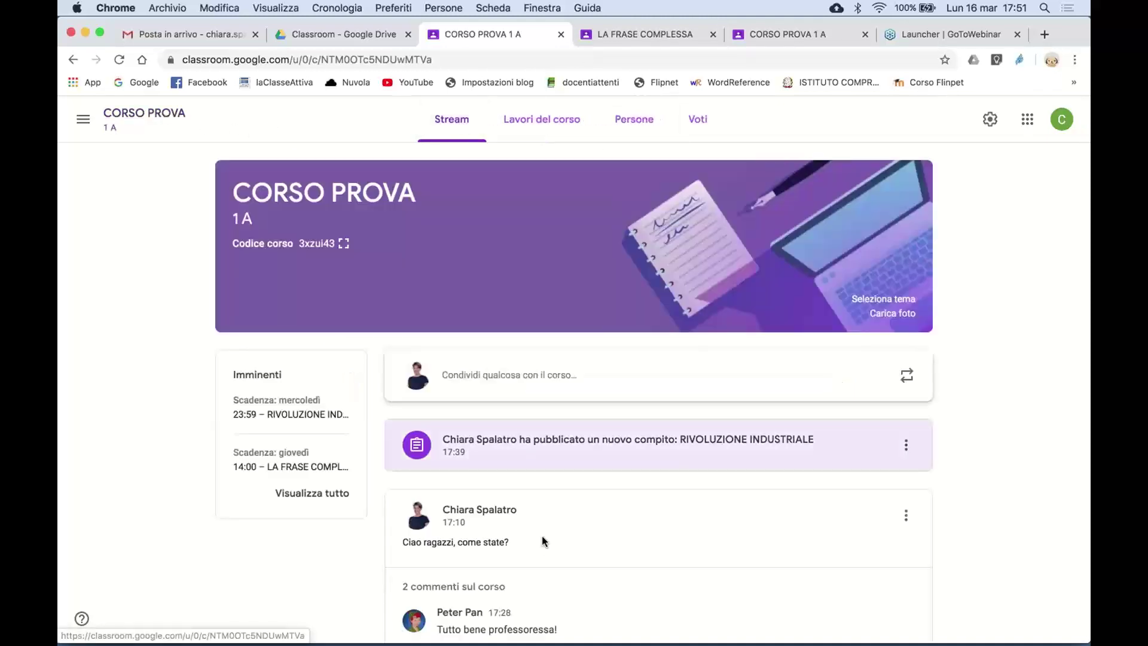
{"action": "scroll", "coordinate": [543, 541], "scroll_direction": "down", "scroll_amount": 7}
{"action": "scroll", "coordinate": [544, 546], "scroll_direction": "up", "scroll_amount": 7}
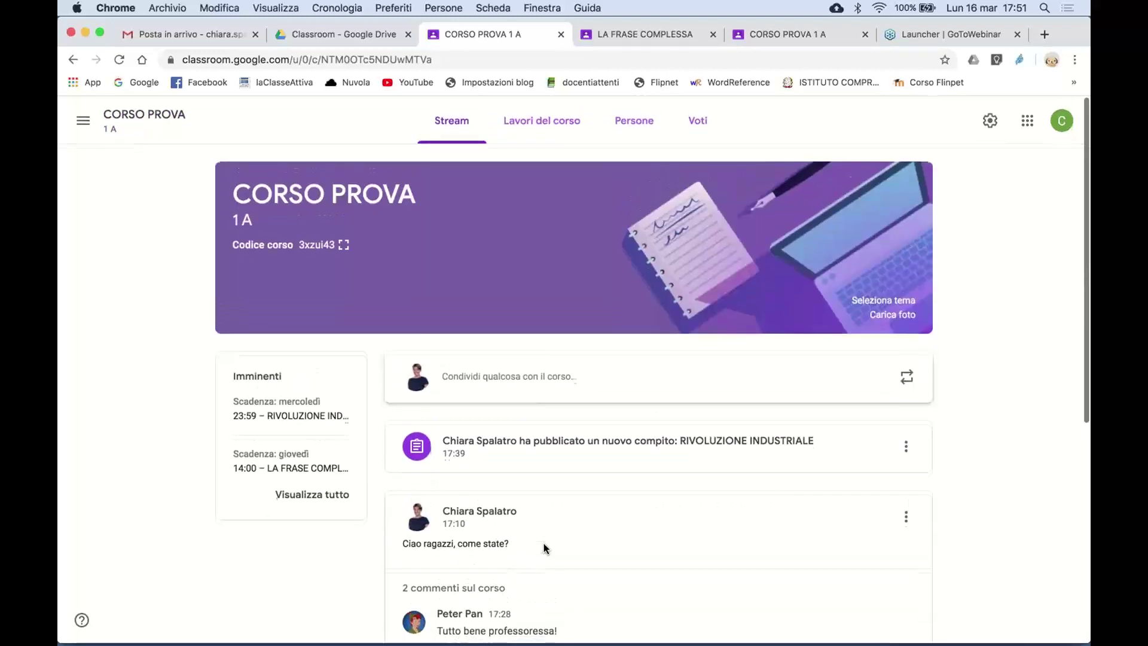
{"action": "scroll", "coordinate": [541, 541], "scroll_direction": "down", "scroll_amount": 3}
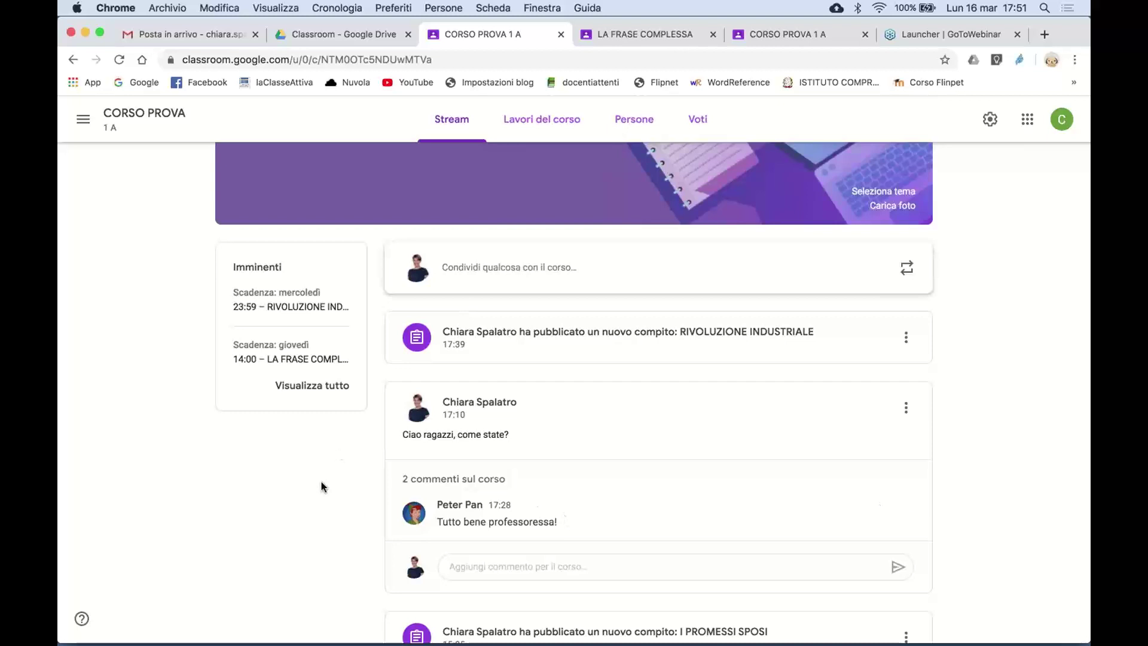
{"action": "scroll", "coordinate": [586, 441], "scroll_direction": "up", "scroll_amount": 3}
{"action": "scroll", "coordinate": [587, 441], "scroll_direction": "up", "scroll_amount": 1}
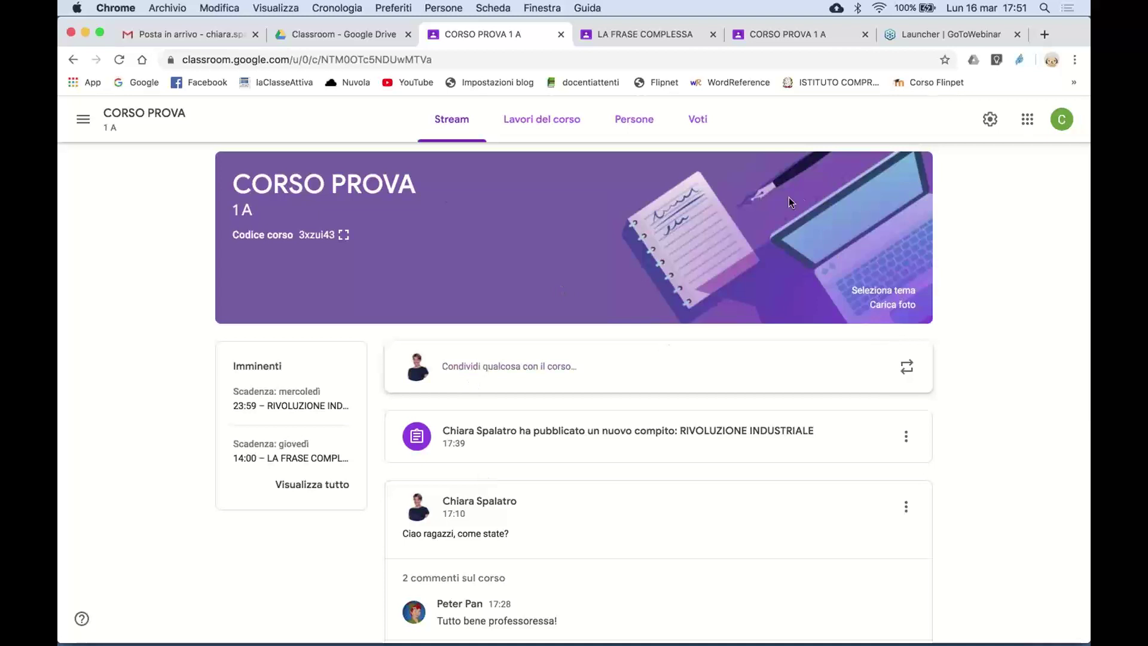
{"action": "left_click", "coordinate": [991, 119]}
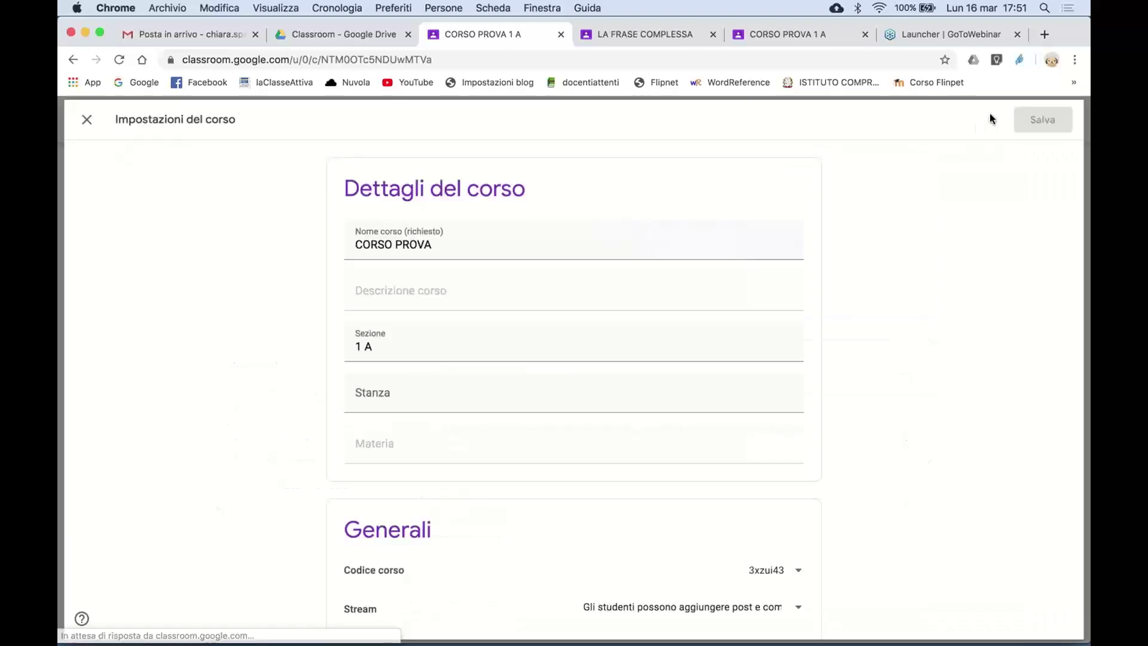
{"action": "scroll", "coordinate": [802, 210], "scroll_direction": "down", "scroll_amount": 7}
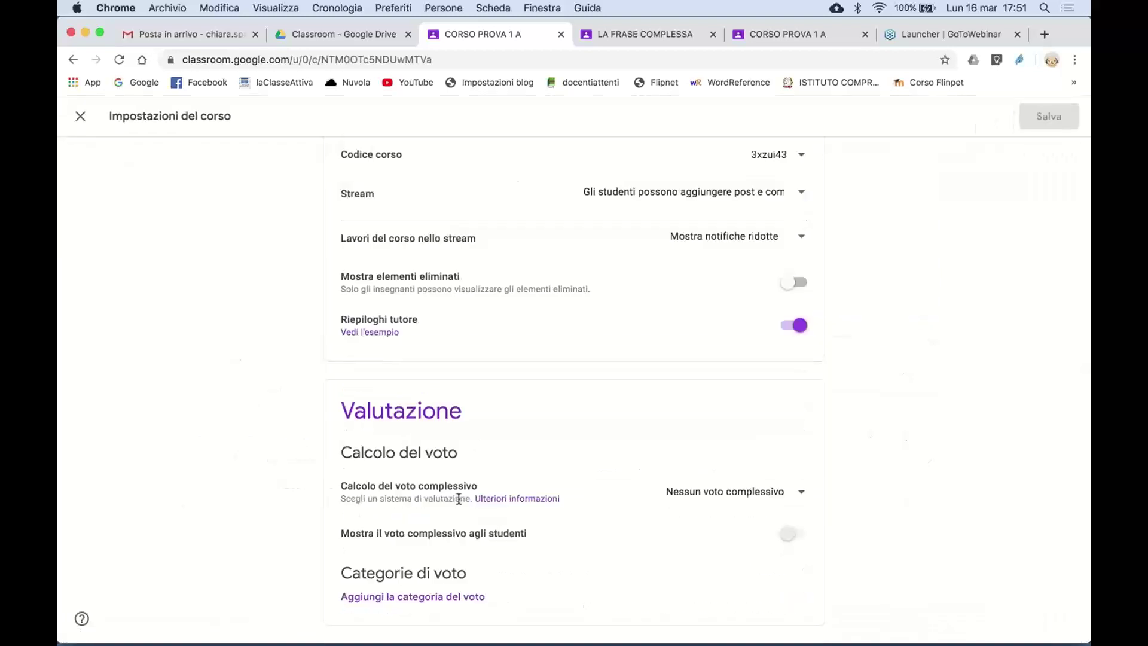
{"action": "scroll", "coordinate": [360, 350], "scroll_direction": "up", "scroll_amount": 5}
{"action": "scroll", "coordinate": [359, 350], "scroll_direction": "up", "scroll_amount": 3}
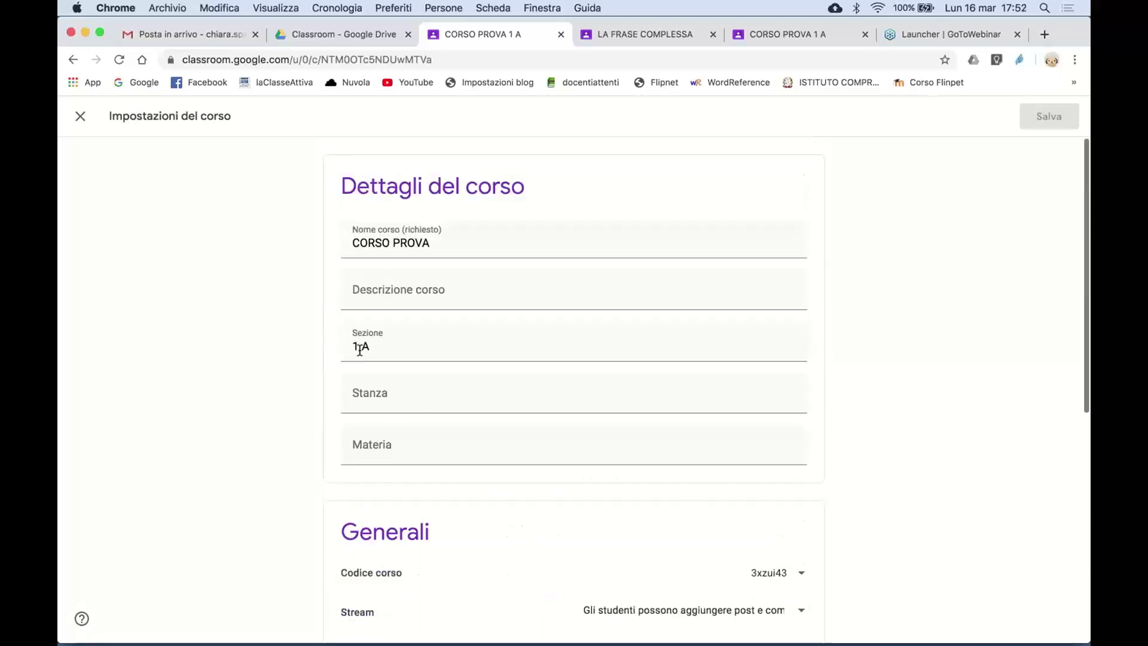
{"action": "left_click", "coordinate": [78, 118]}
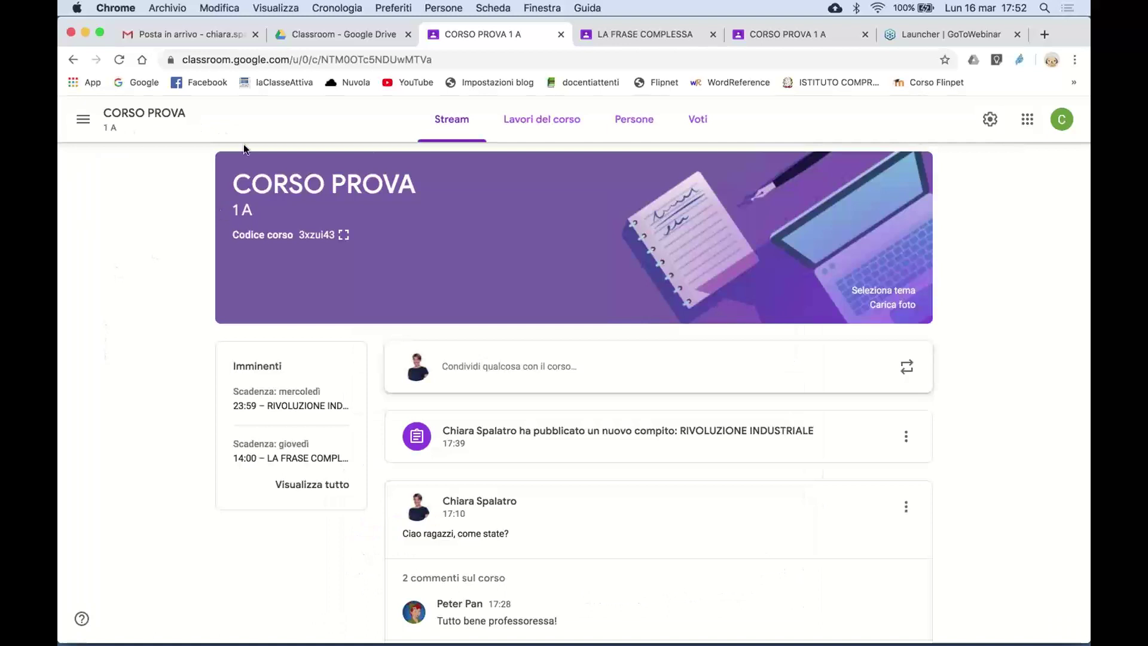
{"action": "left_click", "coordinate": [83, 121]}
{"action": "scroll", "coordinate": [148, 620], "scroll_direction": "down", "scroll_amount": 3}
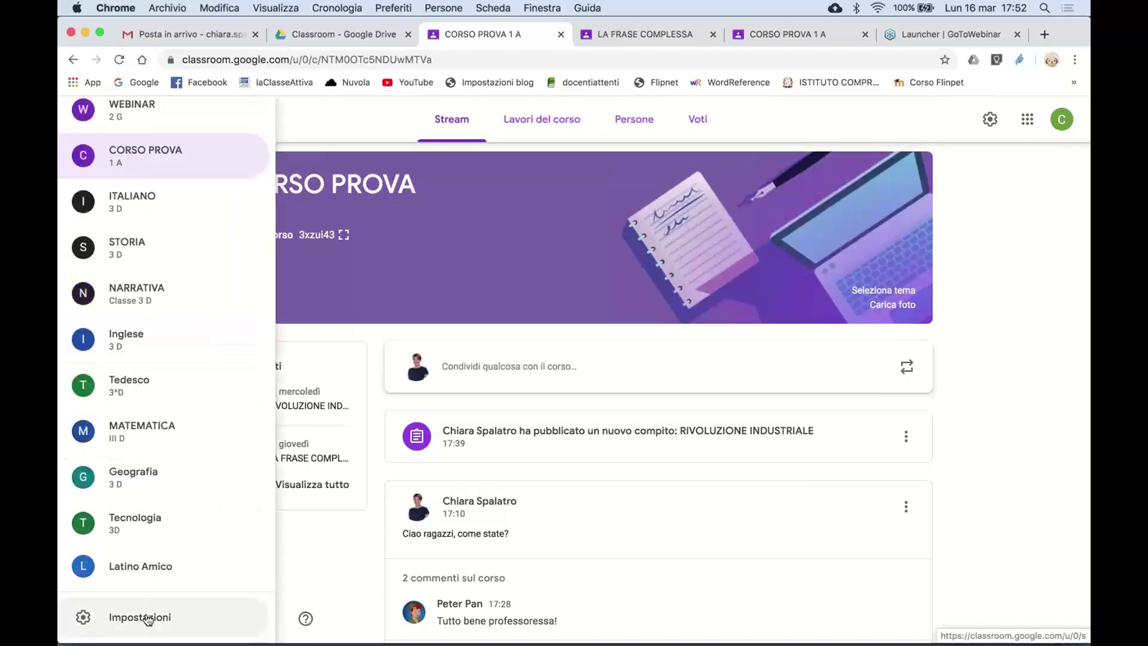
{"action": "left_click", "coordinate": [148, 618]}
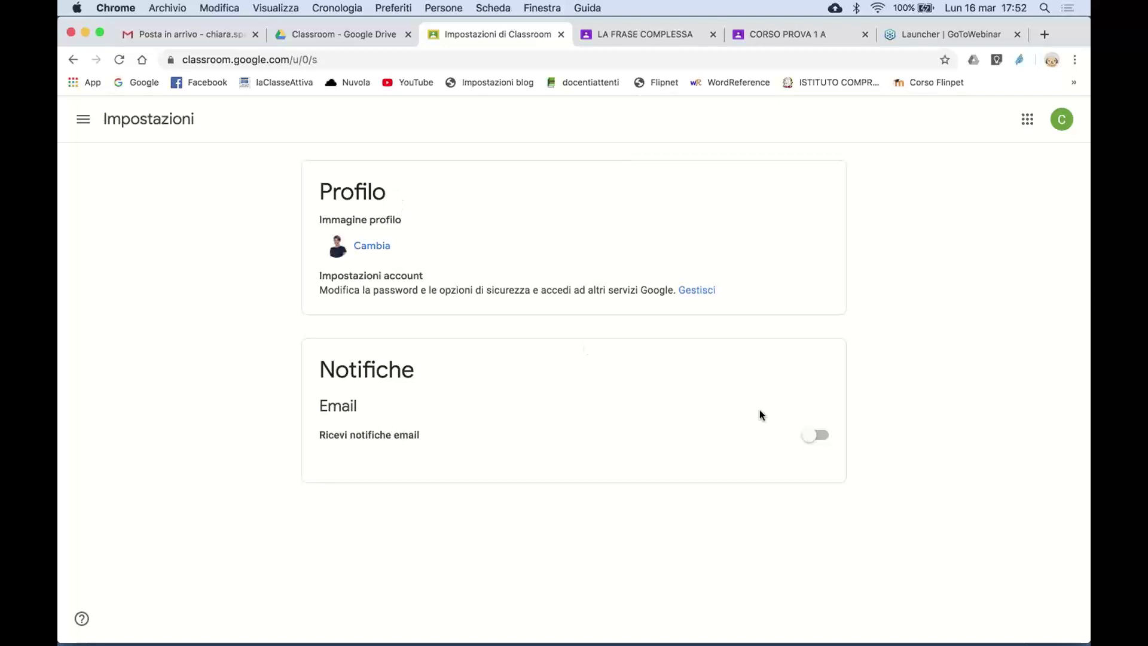
{"action": "left_click", "coordinate": [820, 435]}
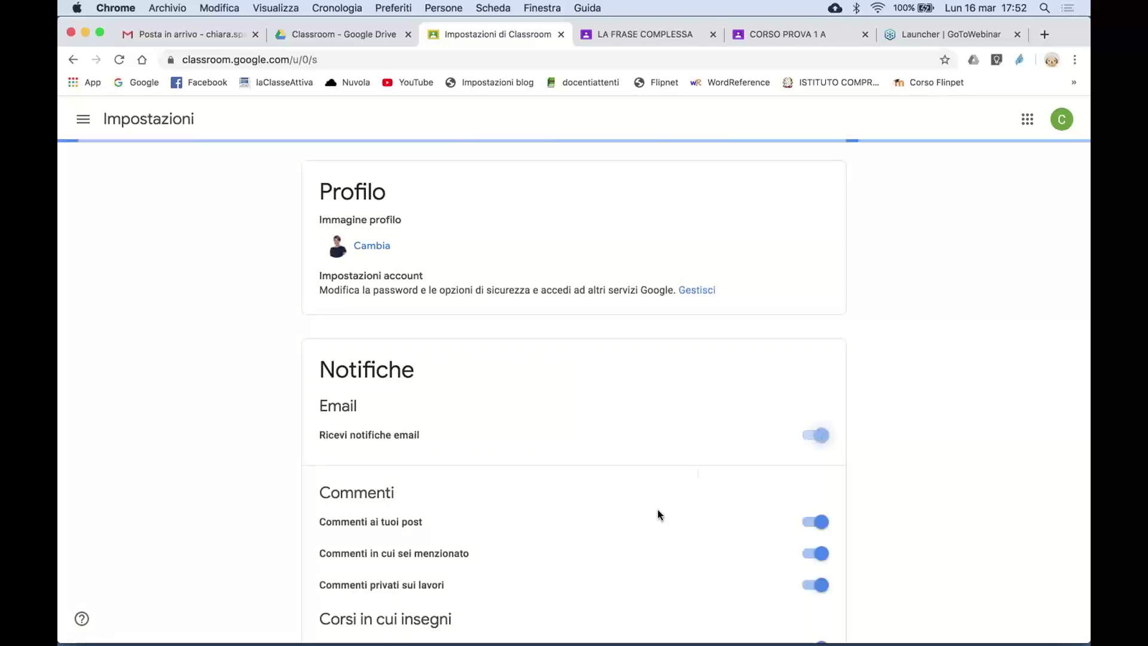
{"action": "scroll", "coordinate": [661, 515], "scroll_direction": "down", "scroll_amount": 5}
{"action": "scroll", "coordinate": [660, 513], "scroll_direction": "up", "scroll_amount": 4}
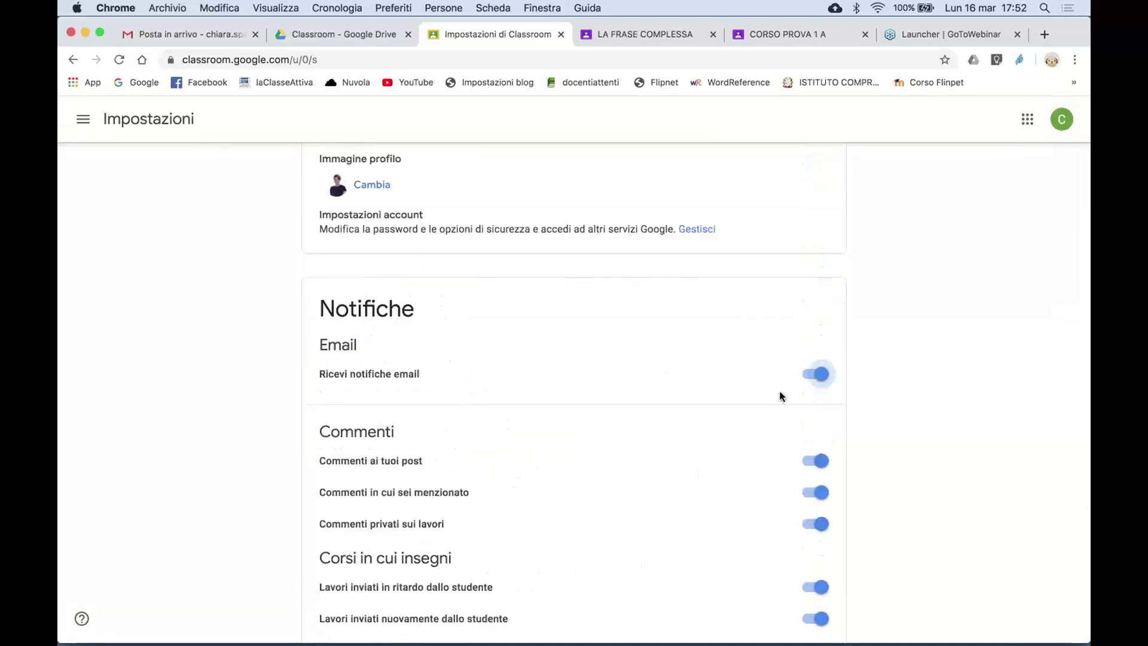
{"action": "scroll", "coordinate": [742, 467], "scroll_direction": "down", "scroll_amount": 3}
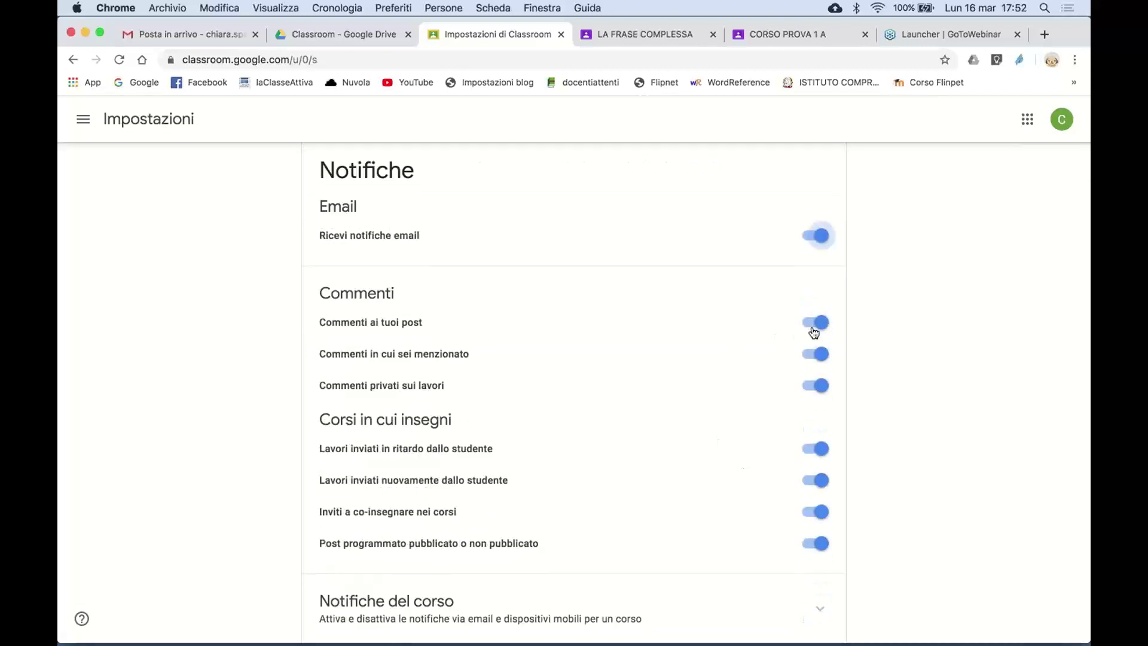
{"action": "scroll", "coordinate": [667, 505], "scroll_direction": "down", "scroll_amount": 2}
{"action": "scroll", "coordinate": [667, 505], "scroll_direction": "up", "scroll_amount": 3}
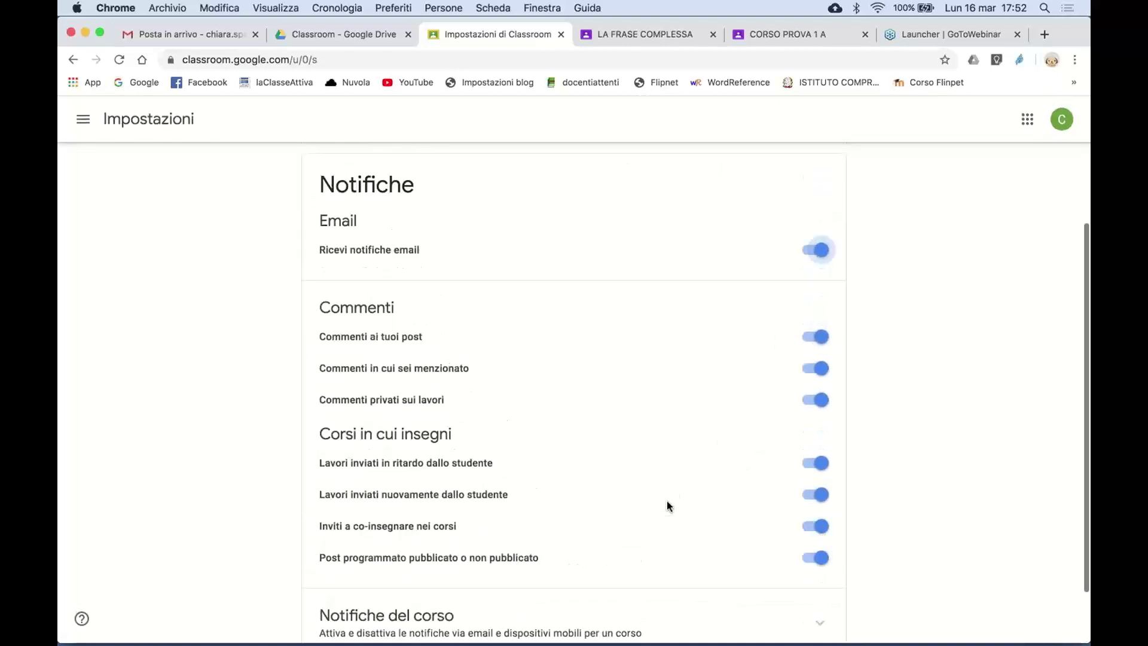
{"action": "scroll", "coordinate": [666, 506], "scroll_direction": "up", "scroll_amount": 3}
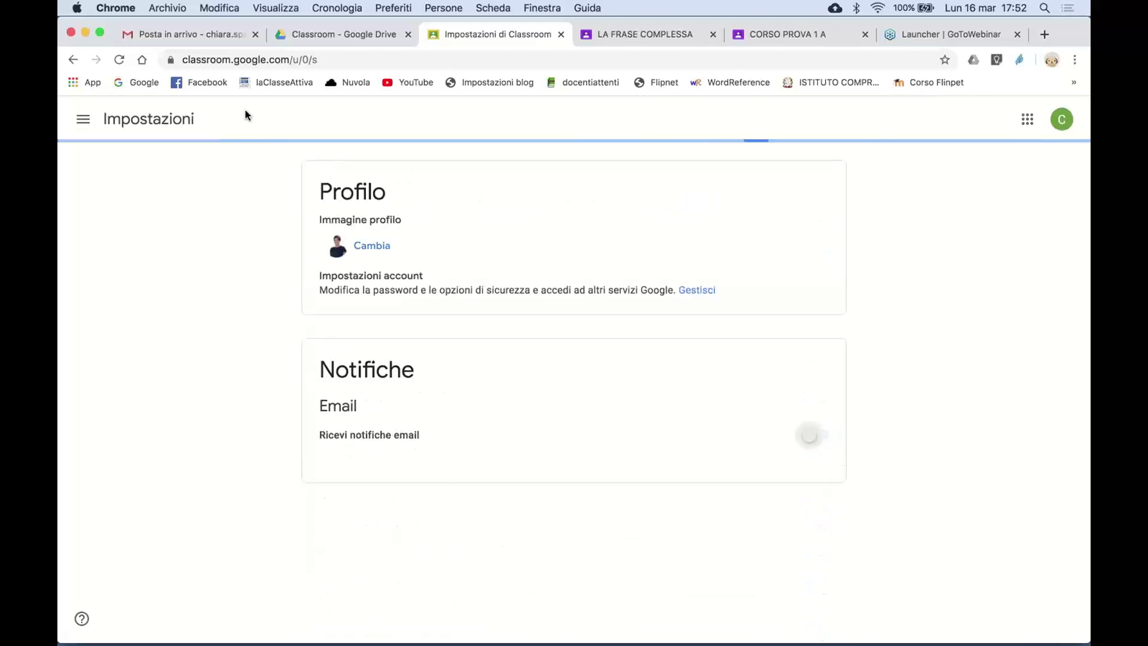
{"action": "left_click", "coordinate": [81, 124]}
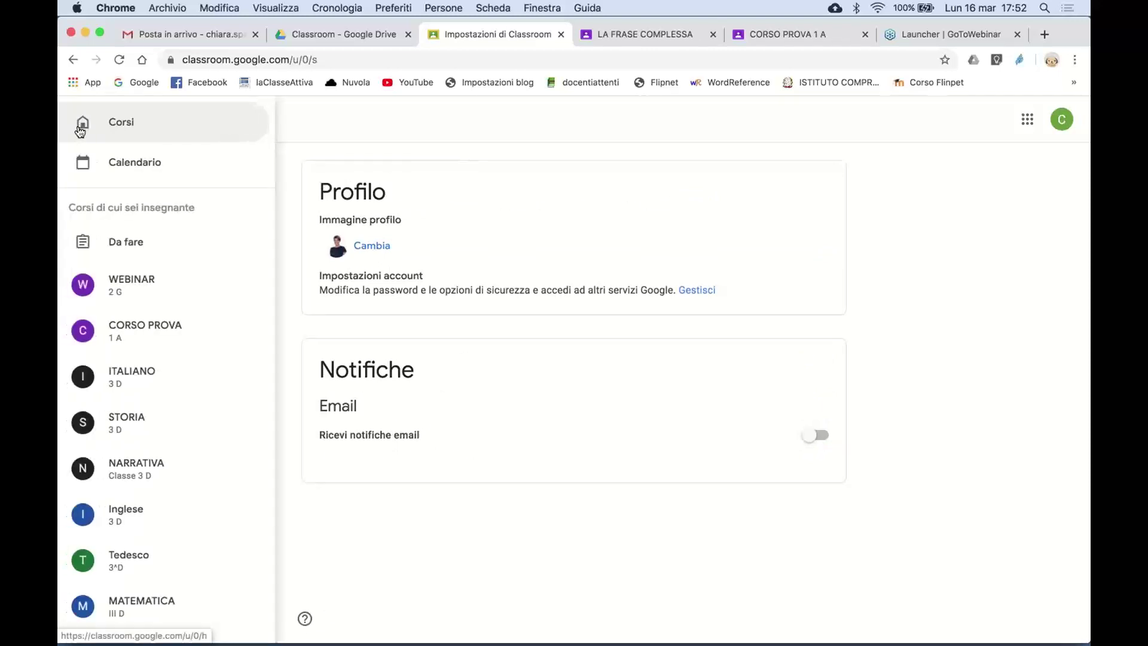
{"action": "left_click", "coordinate": [169, 326]}
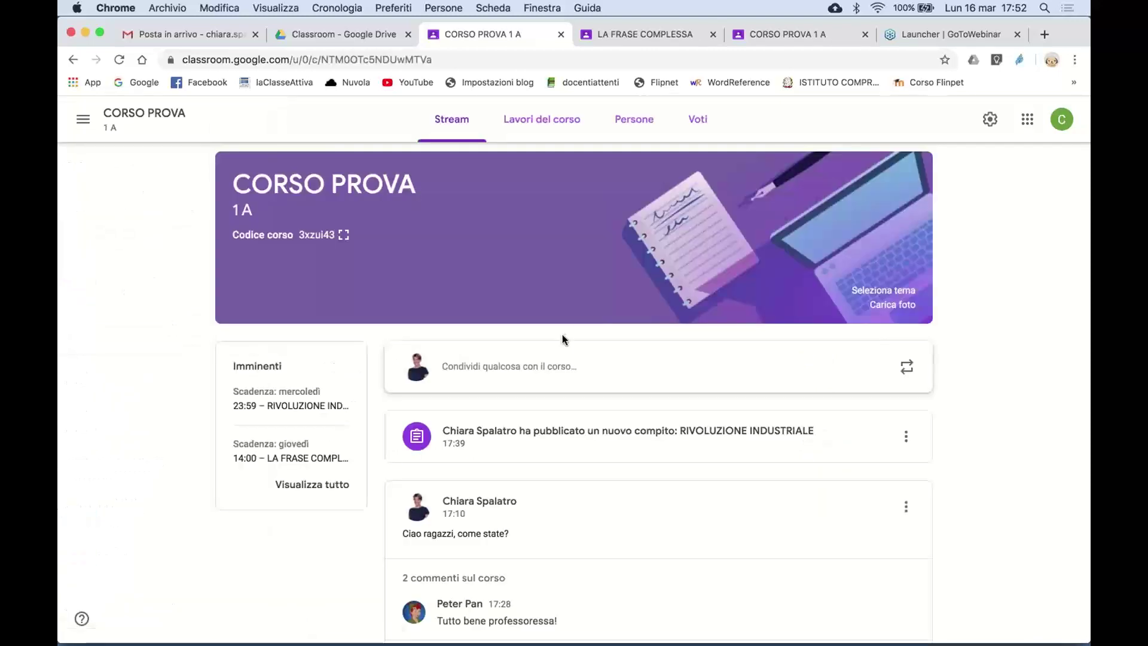
- Open a student's handed-in I PROMESSI SPOSI file from the LETTERATURA topic in the grading view
{"action": "scroll", "coordinate": [577, 453], "scroll_direction": "down", "scroll_amount": 1}
{"action": "left_click", "coordinate": [561, 123]}
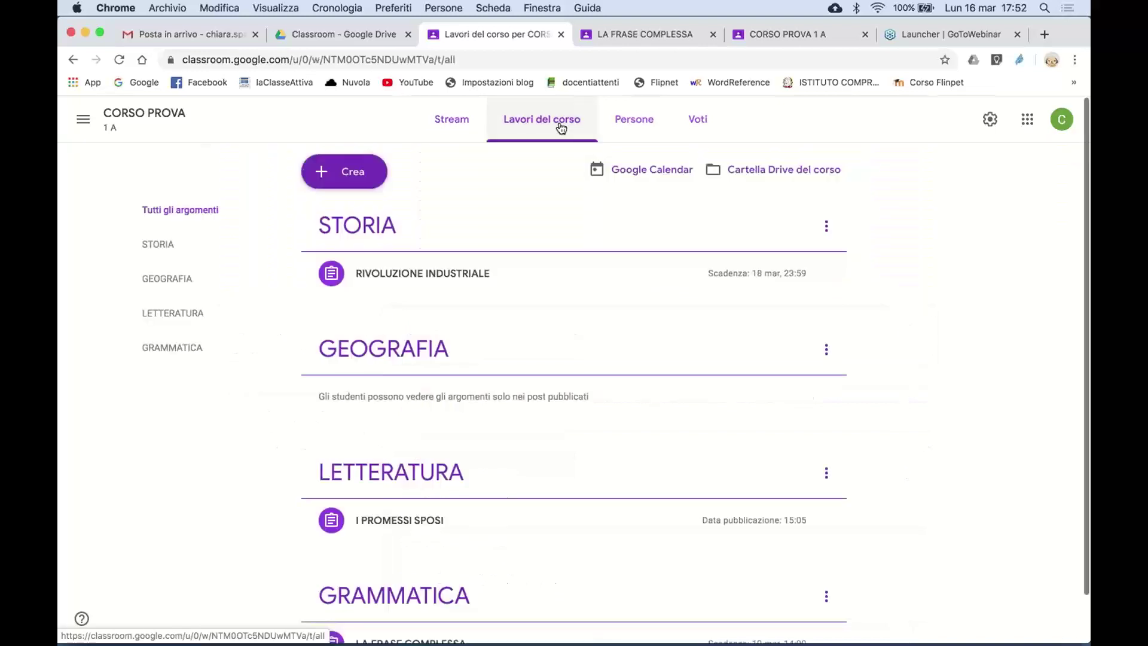
{"action": "scroll", "coordinate": [560, 122], "scroll_direction": "down", "scroll_amount": 2}
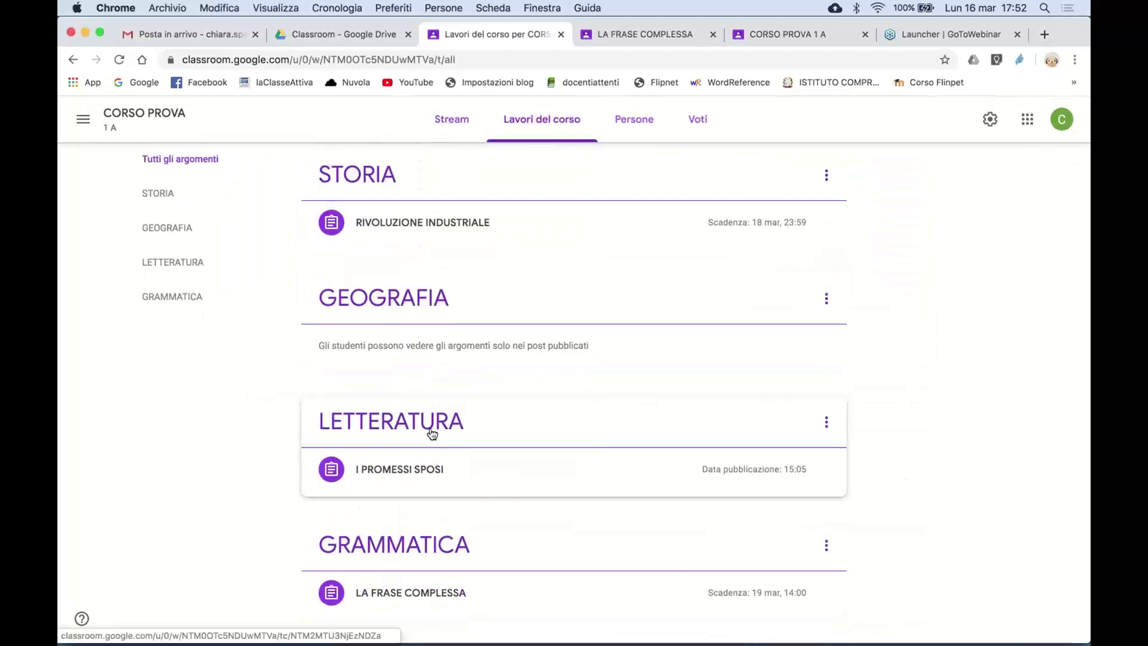
{"action": "left_click", "coordinate": [431, 433]}
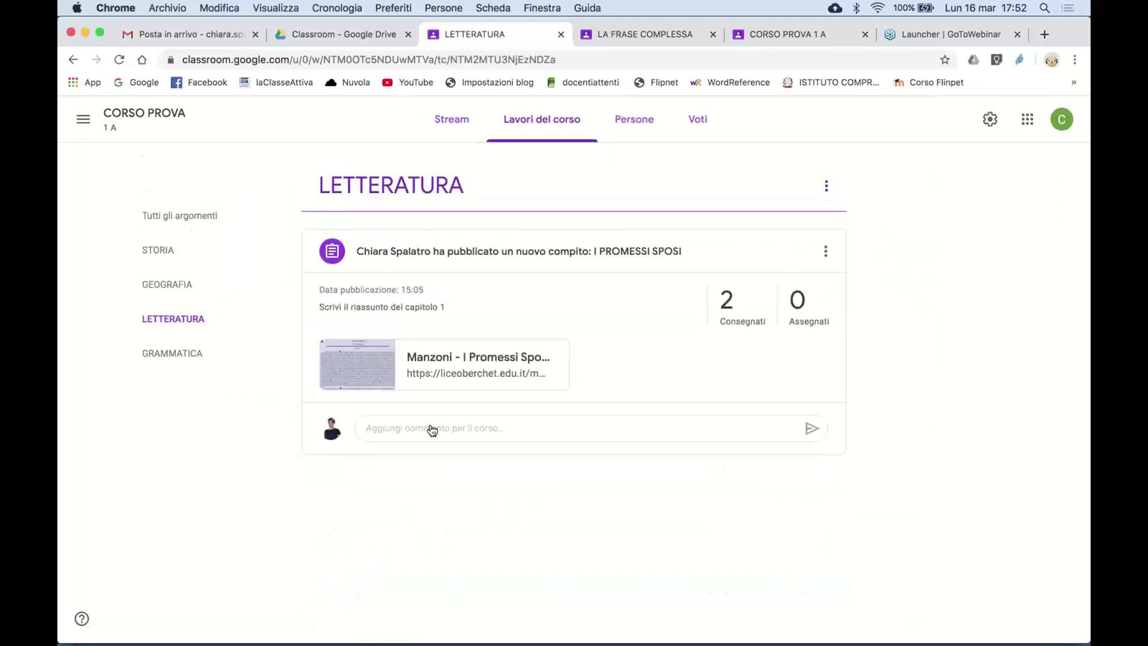
{"action": "left_click", "coordinate": [524, 254]}
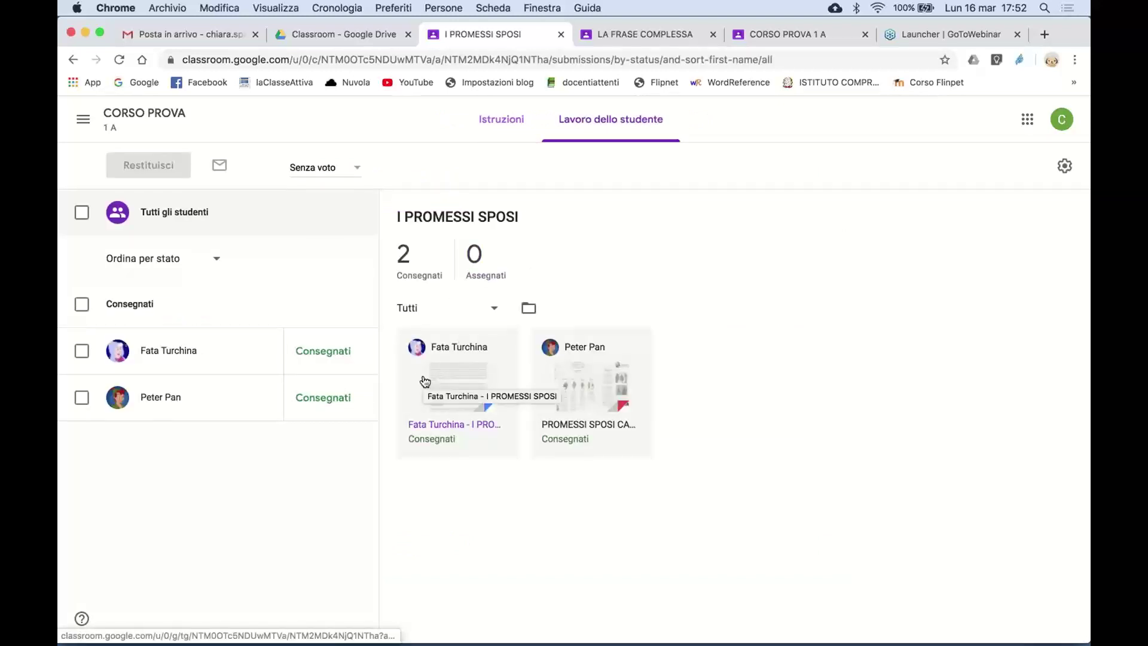
{"action": "left_click", "coordinate": [461, 374]}
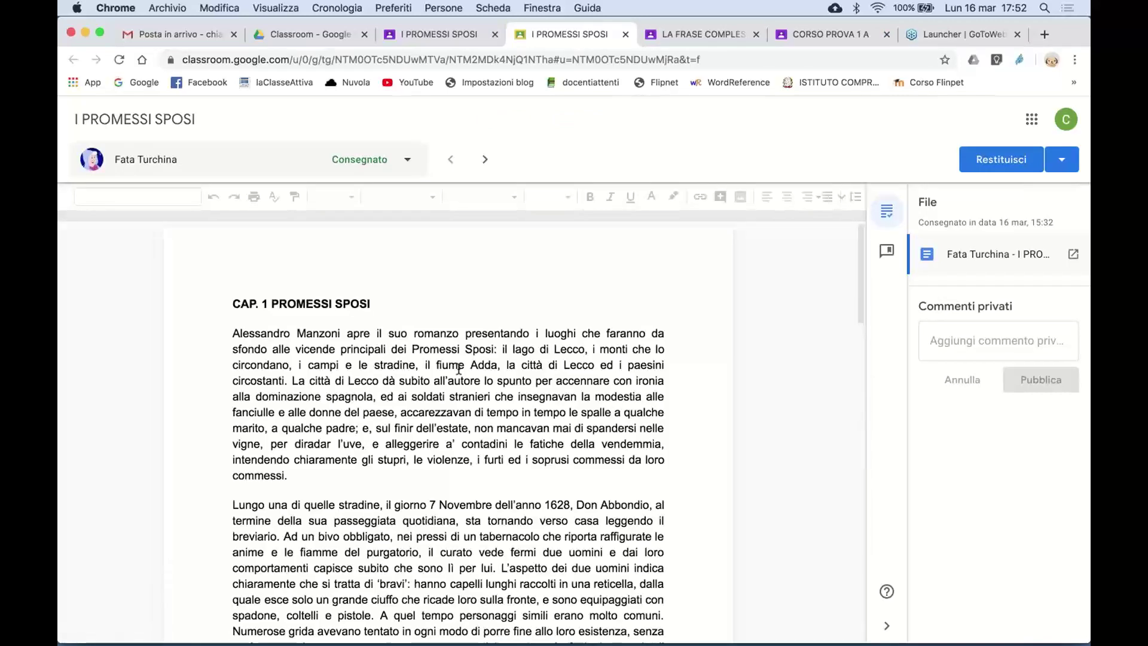
- Read through the CAP. 1 PROMESSI SPOSI summary, placing the caret in its opening paragraph
{"action": "scroll", "coordinate": [460, 389], "scroll_direction": "down", "scroll_amount": 10}
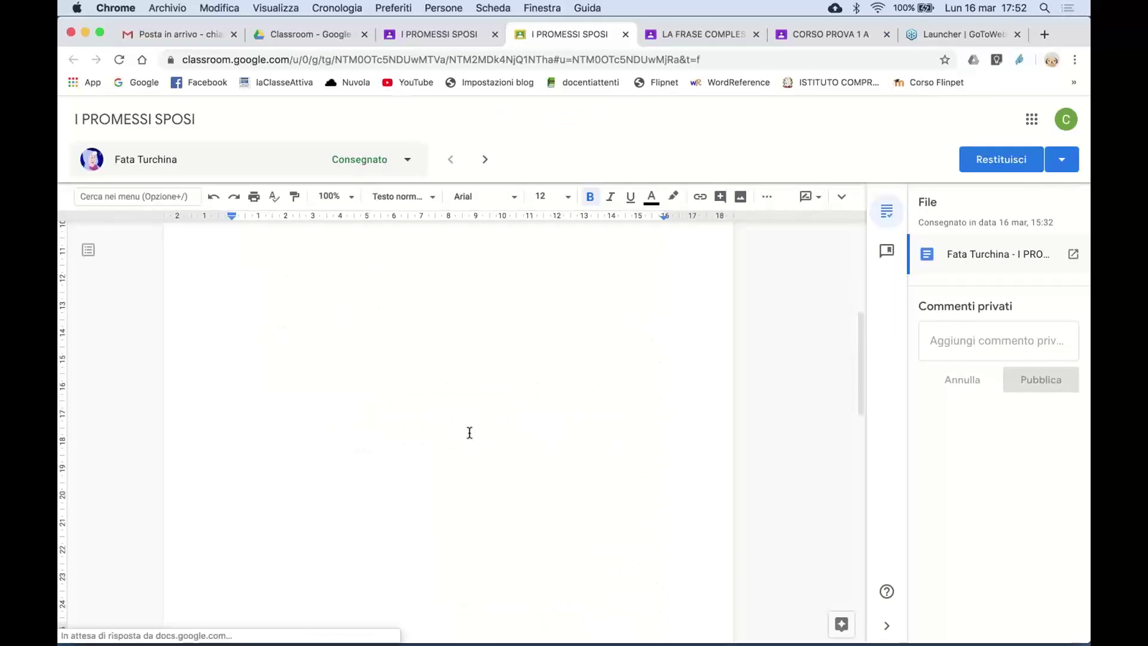
{"action": "scroll", "coordinate": [469, 432], "scroll_direction": "up", "scroll_amount": 5}
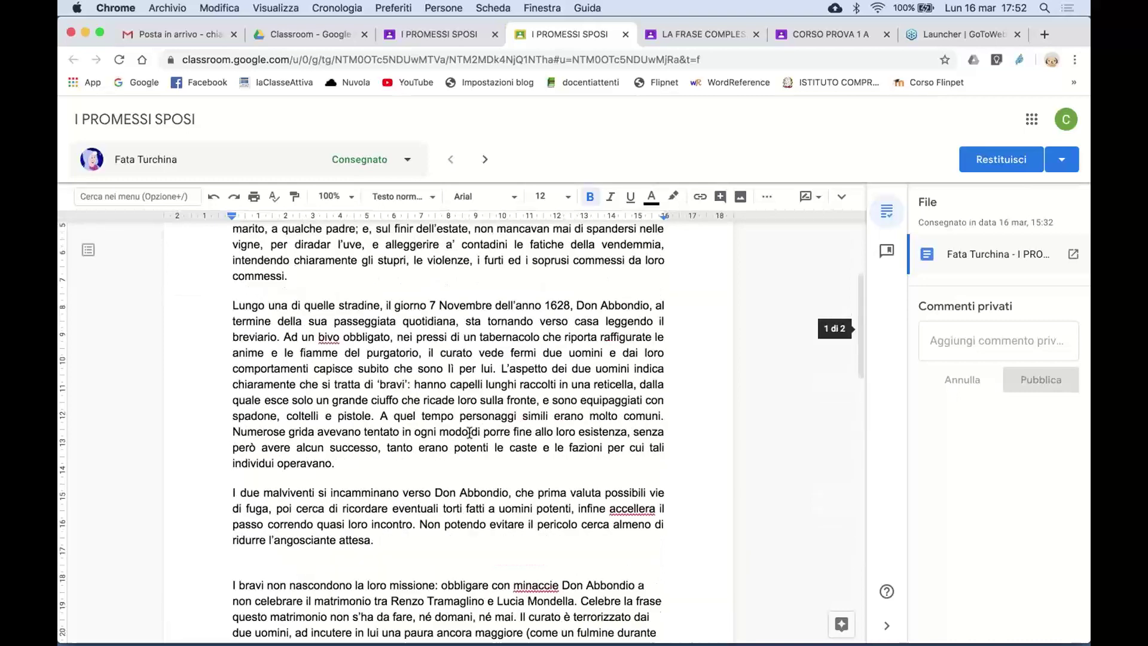
{"action": "scroll", "coordinate": [469, 433], "scroll_direction": "up", "scroll_amount": 5}
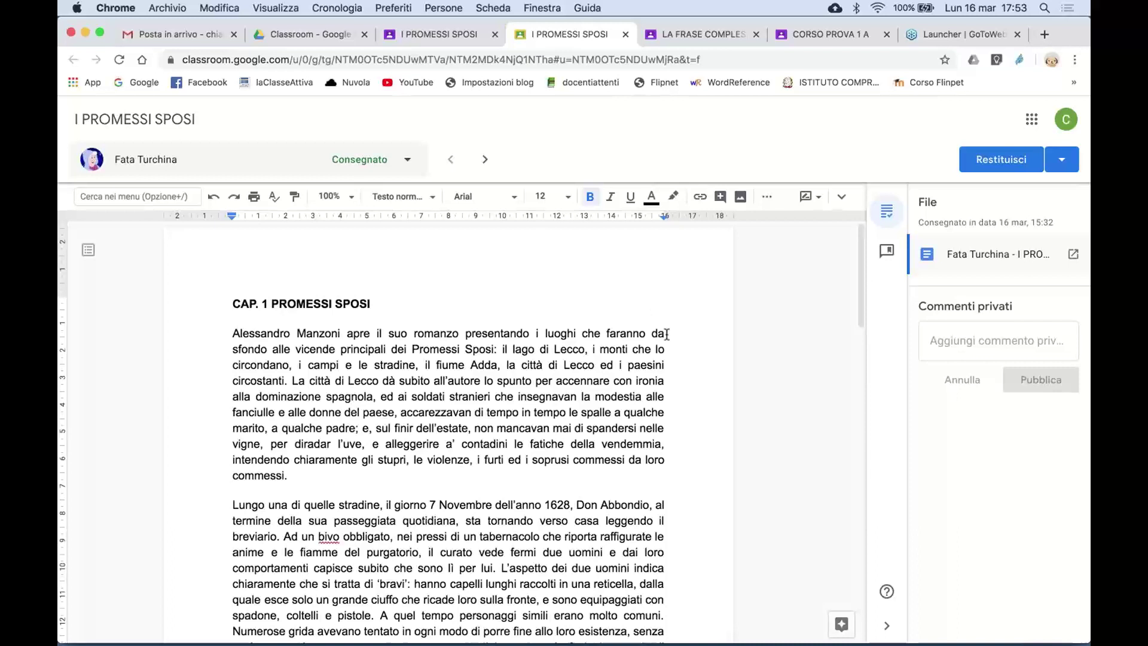
{"action": "left_click", "coordinate": [667, 333]}
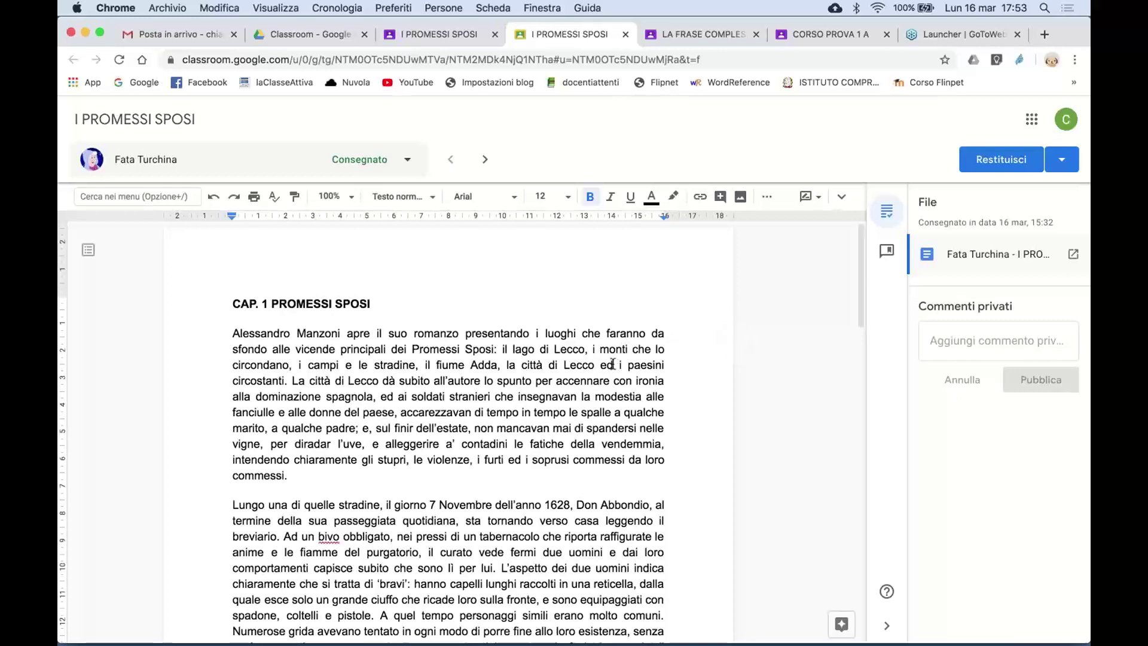
{"action": "scroll", "coordinate": [448, 418], "scroll_direction": "down", "scroll_amount": 1}
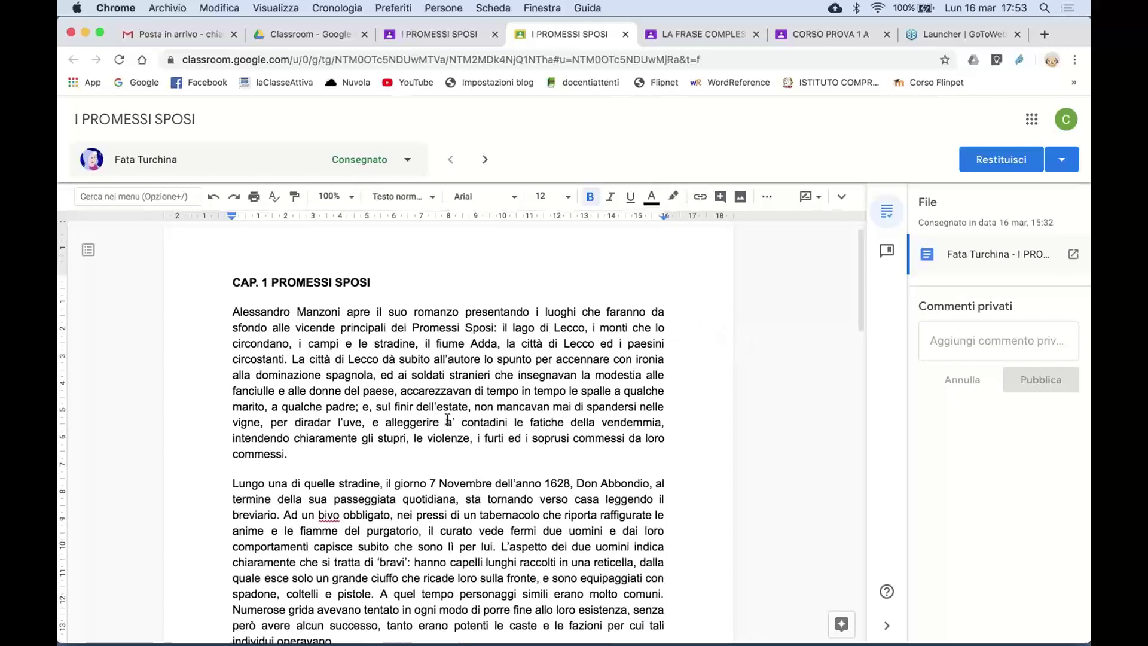
{"action": "scroll", "coordinate": [448, 418], "scroll_direction": "down", "scroll_amount": 10}
{"action": "scroll", "coordinate": [448, 418], "scroll_direction": "up", "scroll_amount": 12}
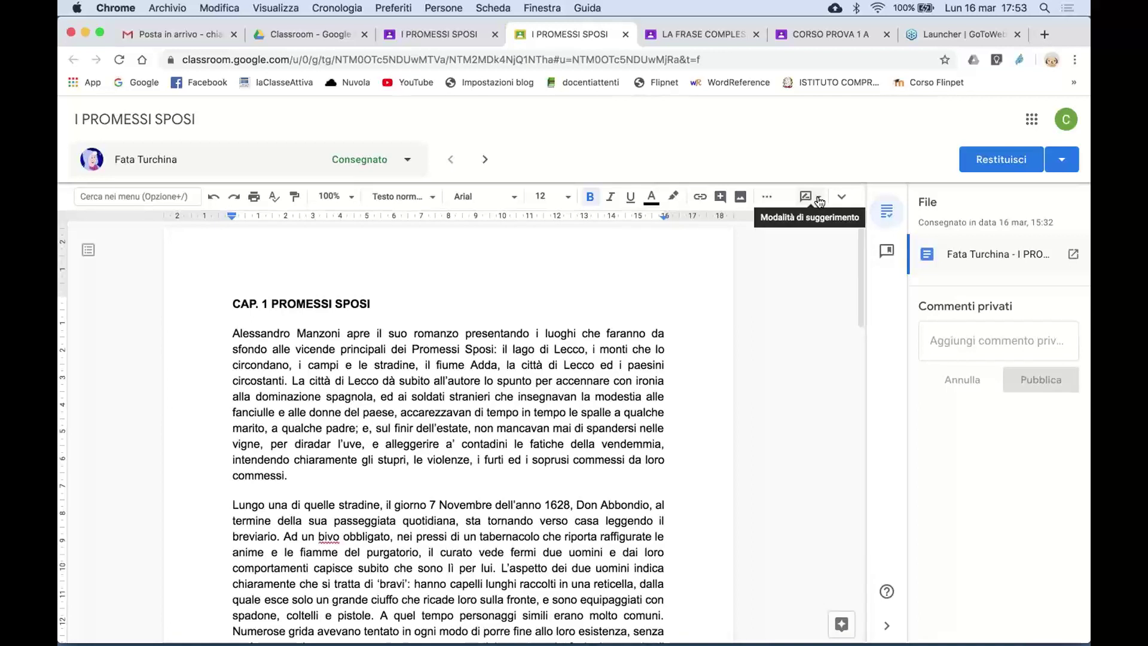
- Switch the essay to Modifica mode, test-type 'DDDDDD' after the title, then delete it
{"action": "left_click", "coordinate": [819, 202]}
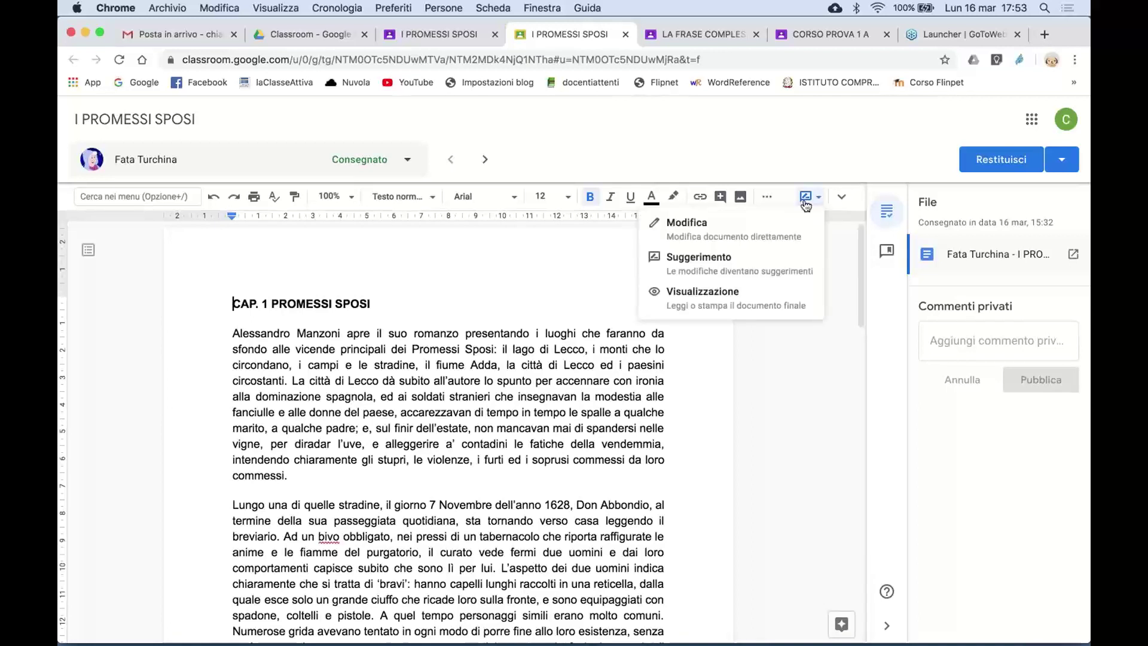
{"action": "left_click", "coordinate": [744, 228]}
{"action": "left_click", "coordinate": [381, 302]}
{"action": "type", "text": "DDDDDD"}
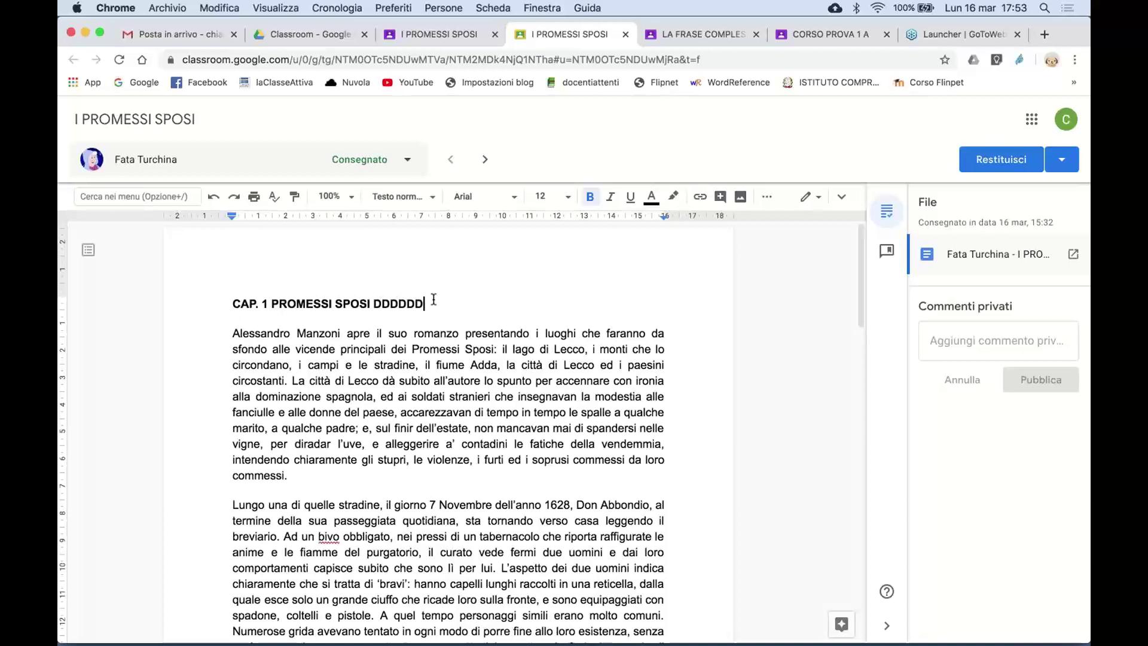
{"action": "left_click_drag", "start_coordinate": [426, 304], "coordinate": [373, 303]}
{"action": "key", "text": "BackSpace"}
- Change the document mode to Suggerimento so edits are recorded as suggestions
{"action": "left_click", "coordinate": [819, 198]}
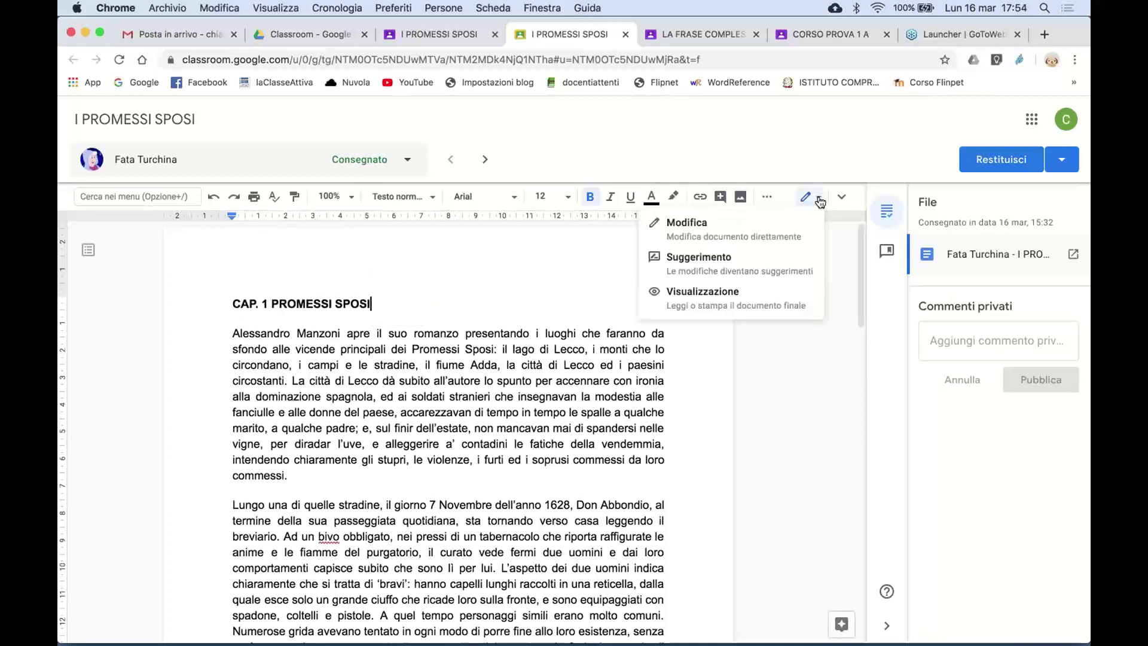
{"action": "left_click", "coordinate": [727, 257]}
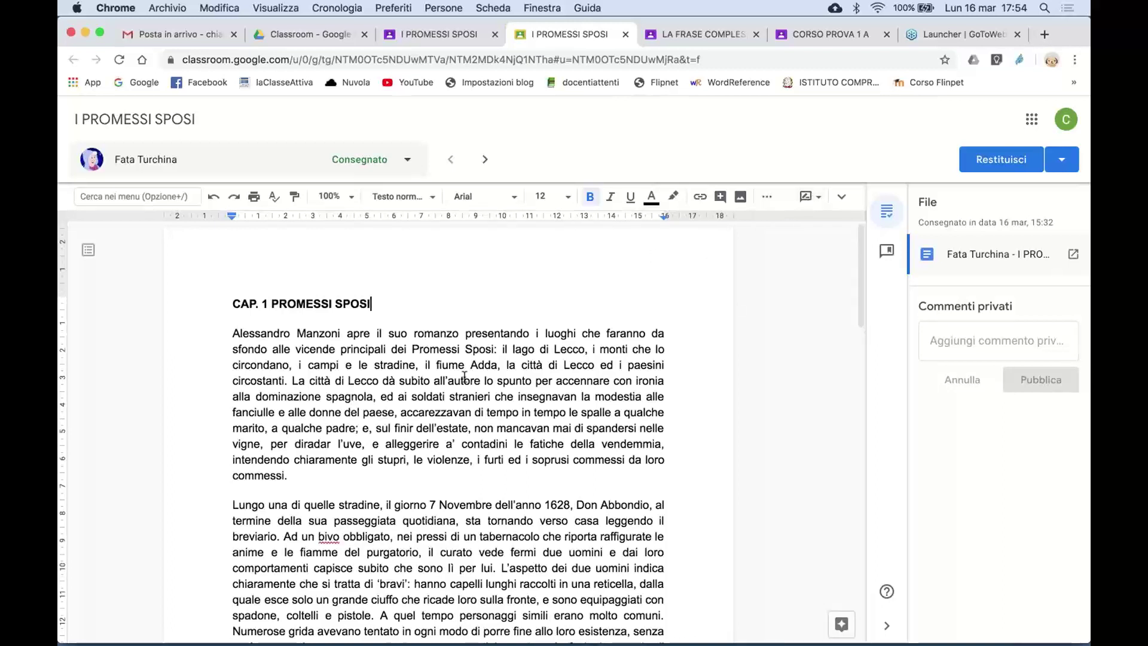
{"action": "scroll", "coordinate": [466, 406], "scroll_direction": "down", "scroll_amount": 2}
{"action": "scroll", "coordinate": [466, 407], "scroll_direction": "down", "scroll_amount": 5}
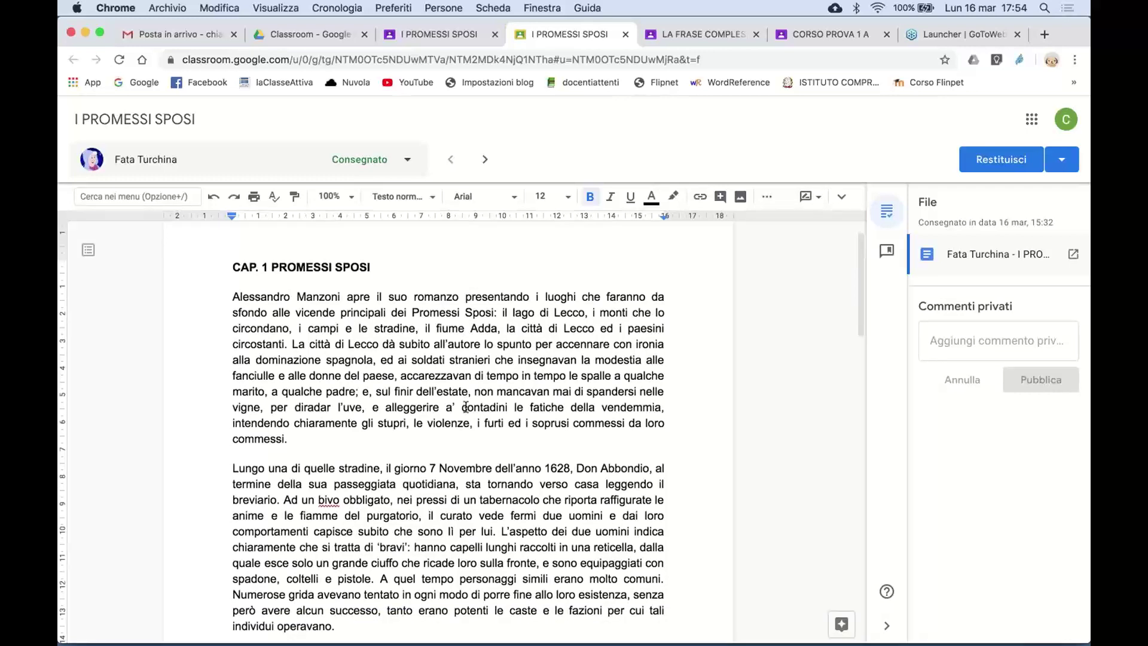
- Select the misspelled 'bivo' and type 'bivio' as the suggested replacement
{"action": "scroll", "coordinate": [440, 483], "scroll_direction": "down", "scroll_amount": 3}
{"action": "left_click", "coordinate": [339, 389]}
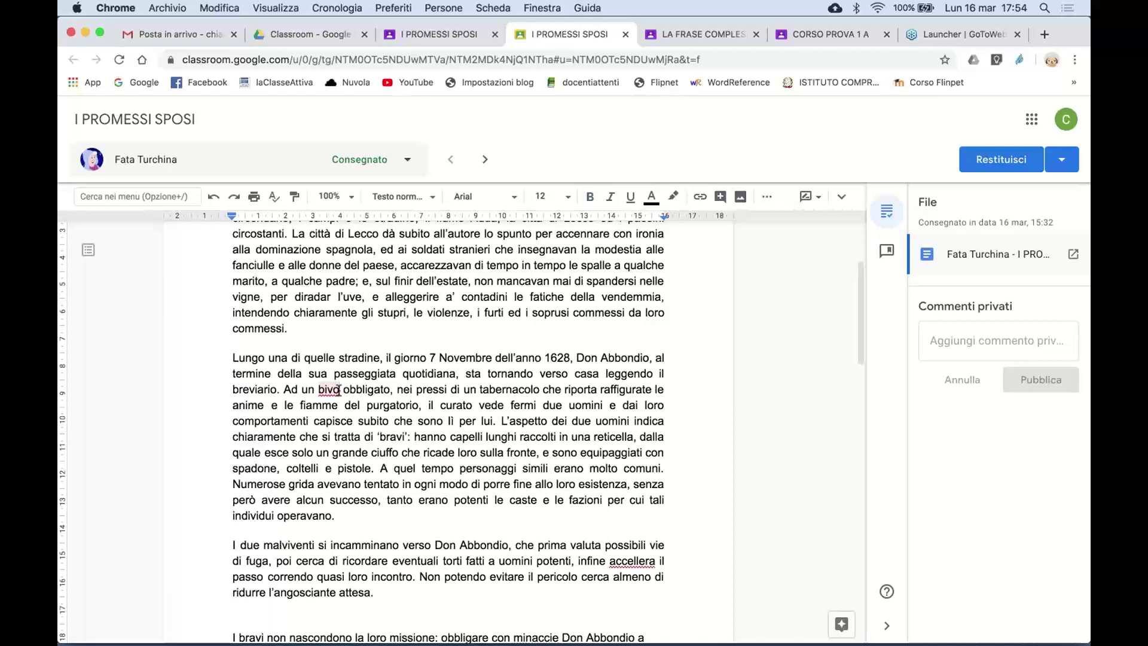
{"action": "left_click", "coordinate": [318, 390]}
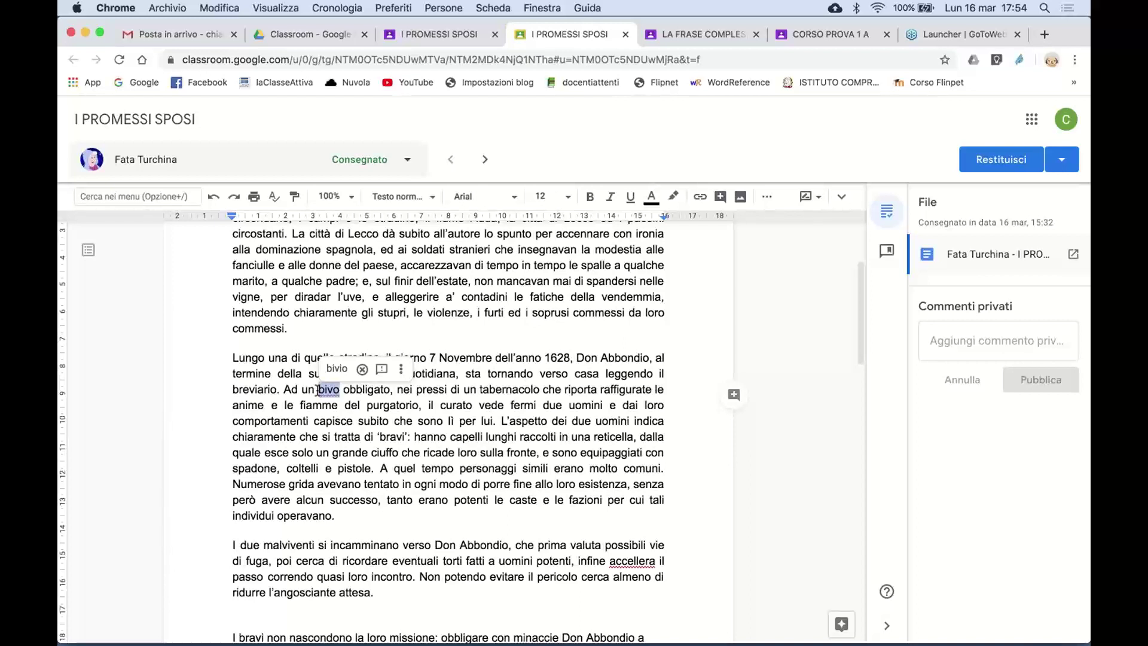
{"action": "type", "text": "BIVIO"}
{"action": "key", "text": "BackSpace"}
{"action": "key", "text": "BackSpace"}
{"action": "key", "text": "BackSpace"}
{"action": "key", "text": "BackSpace"}
{"action": "key", "text": "BackSpace"}
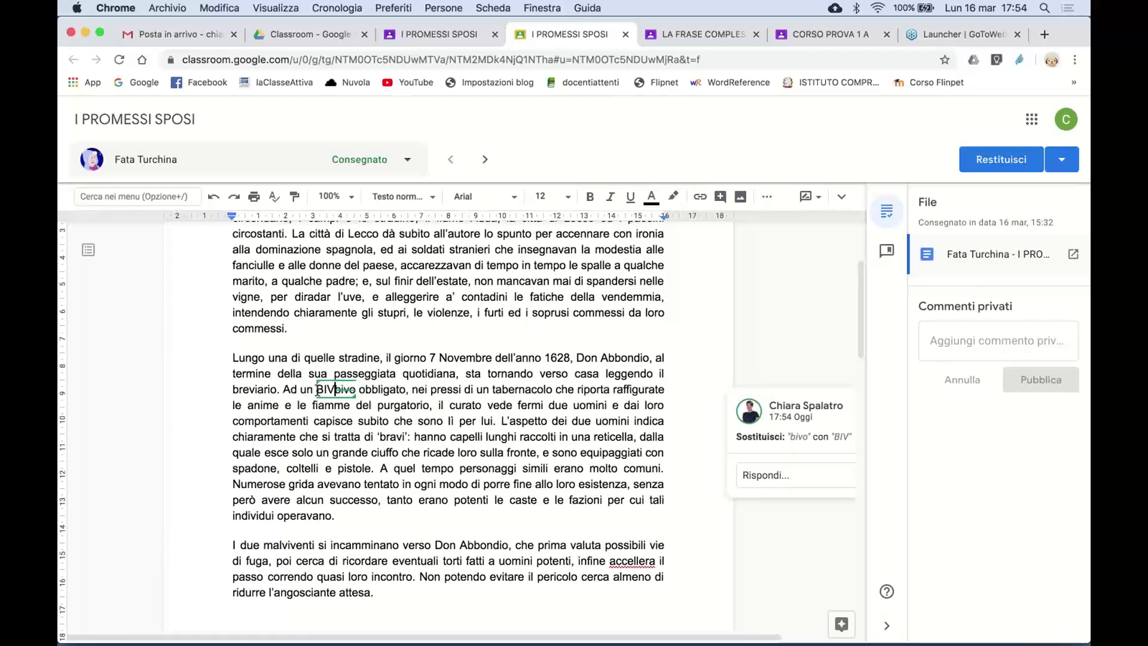
{"action": "type", "text": "bivio"}
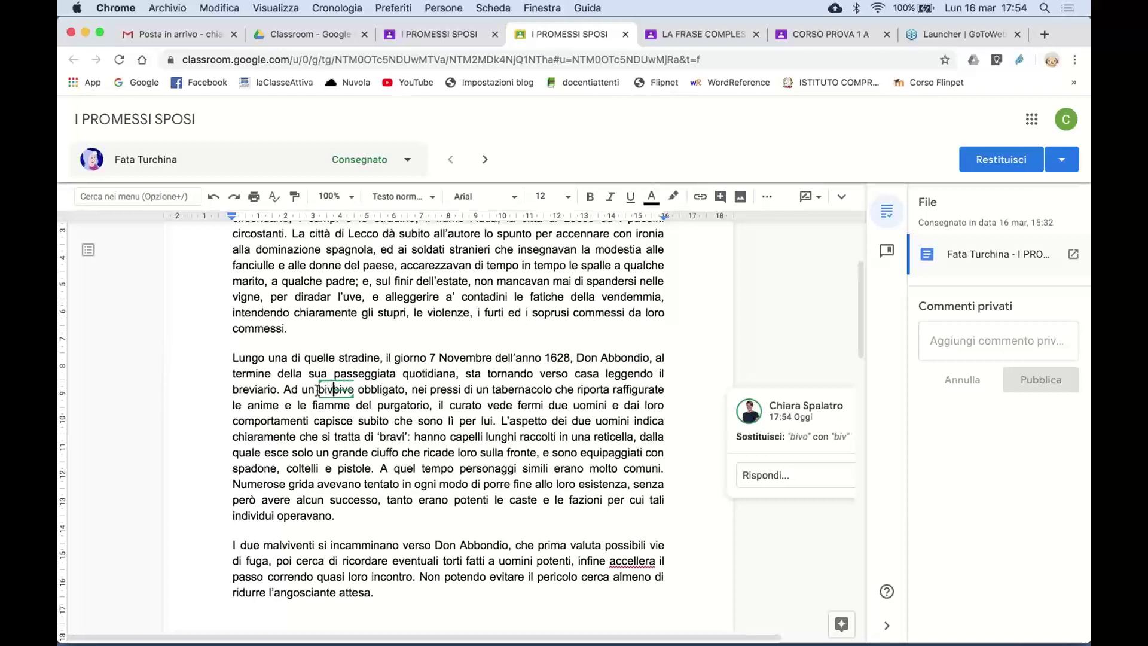
{"action": "left_click", "coordinate": [687, 506]}
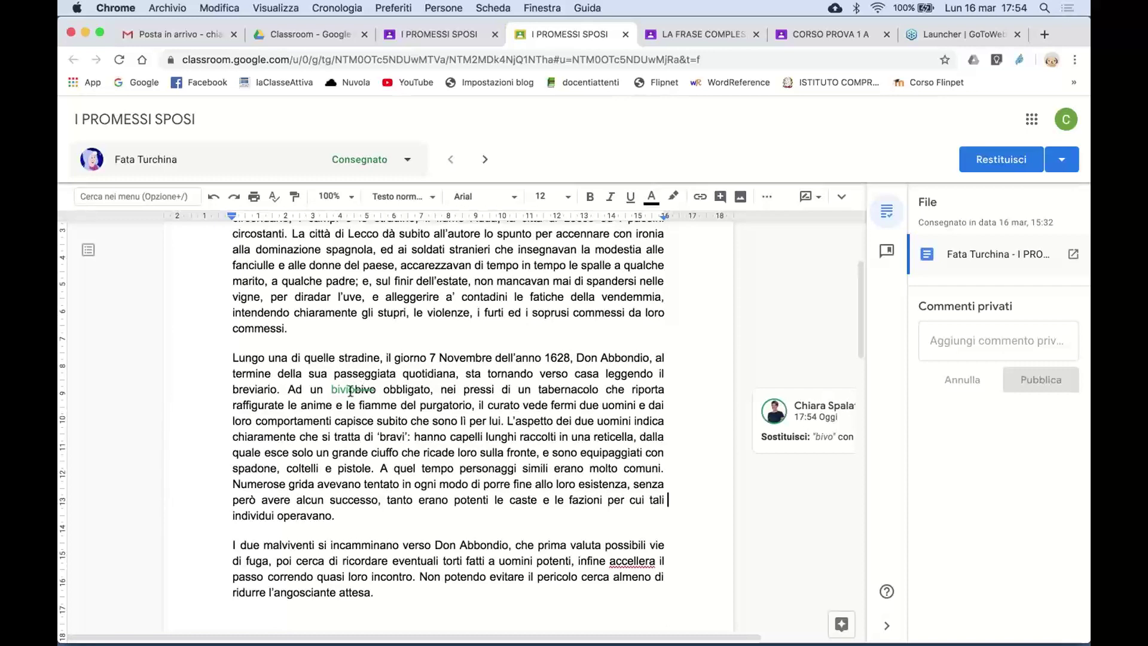
- Select the passage from 'A quel tempo' to 'operavano.'
{"action": "scroll", "coordinate": [424, 461], "scroll_direction": "down", "scroll_amount": 2}
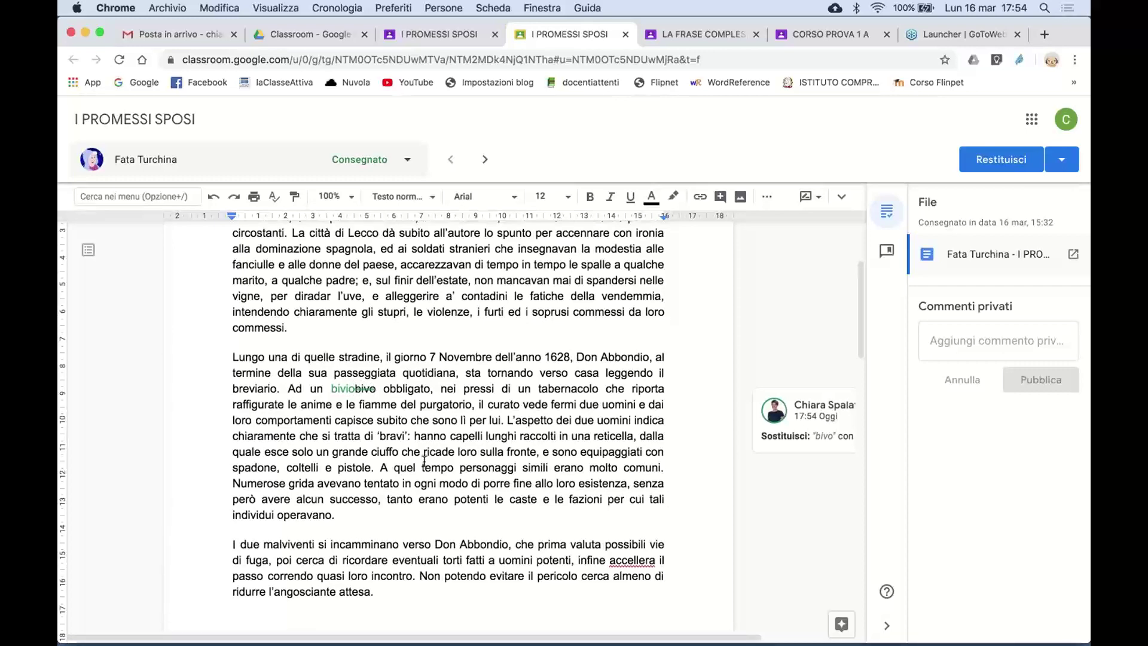
{"action": "scroll", "coordinate": [425, 461], "scroll_direction": "down", "scroll_amount": 2}
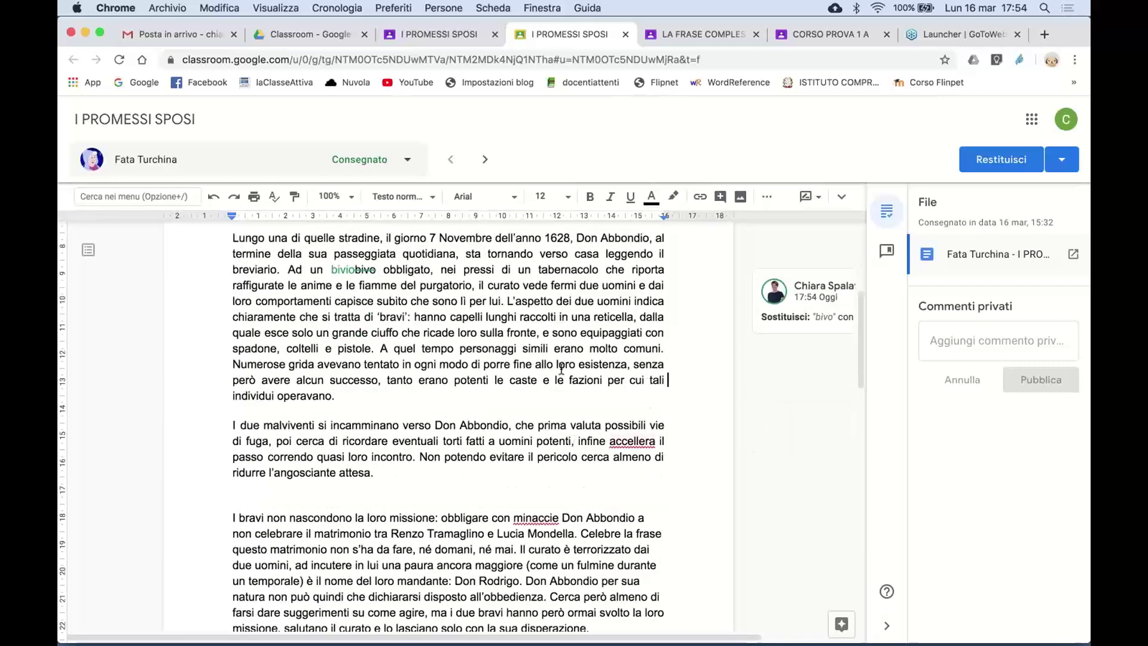
{"action": "left_click_drag", "start_coordinate": [338, 398], "coordinate": [379, 352]}
- Suggest deleting the 'A quel tempo… operavano.' passage and correcting 'accellera' to 'accelera'
{"action": "key", "text": "Delete"}
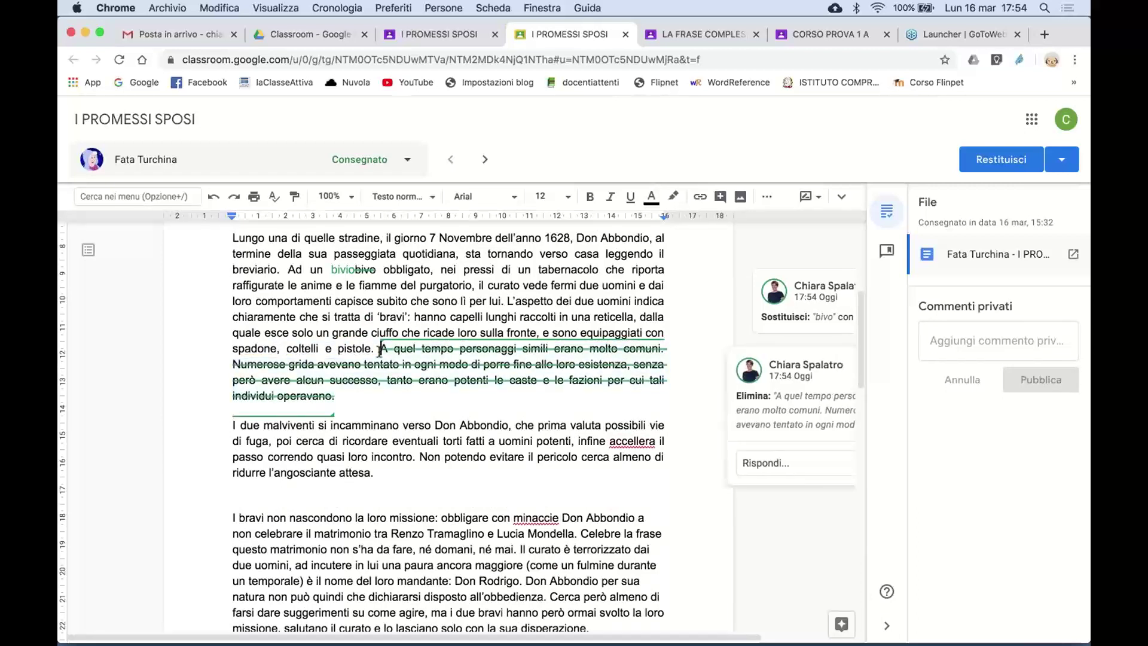
{"action": "scroll", "coordinate": [539, 467], "scroll_direction": "down", "scroll_amount": 1}
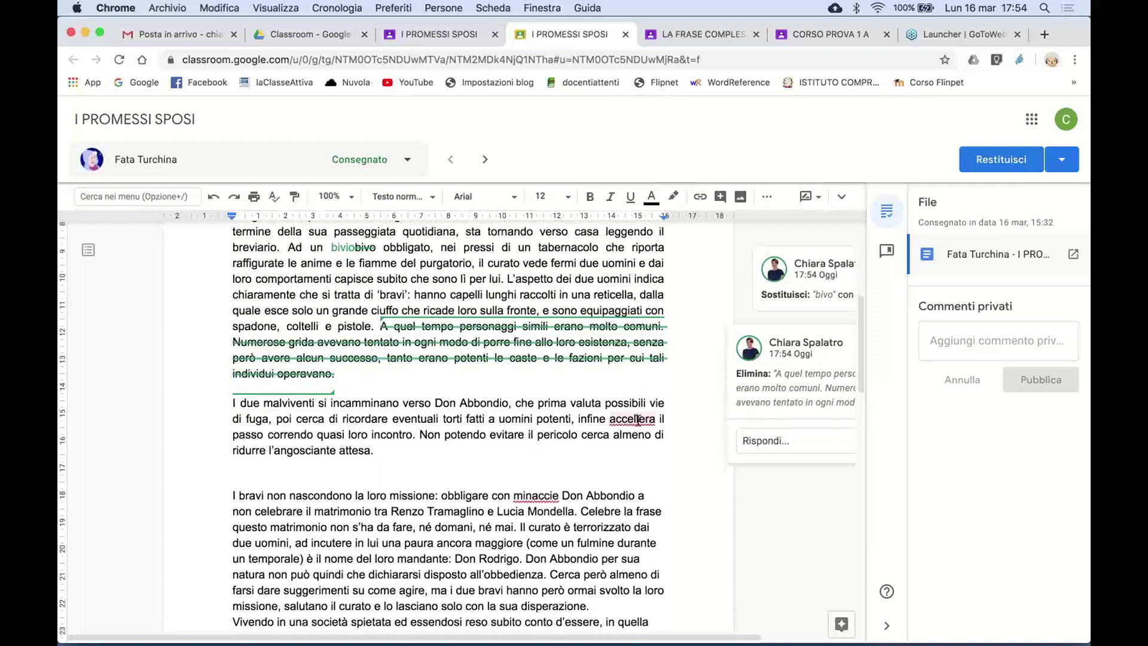
{"action": "left_click", "coordinate": [632, 420]}
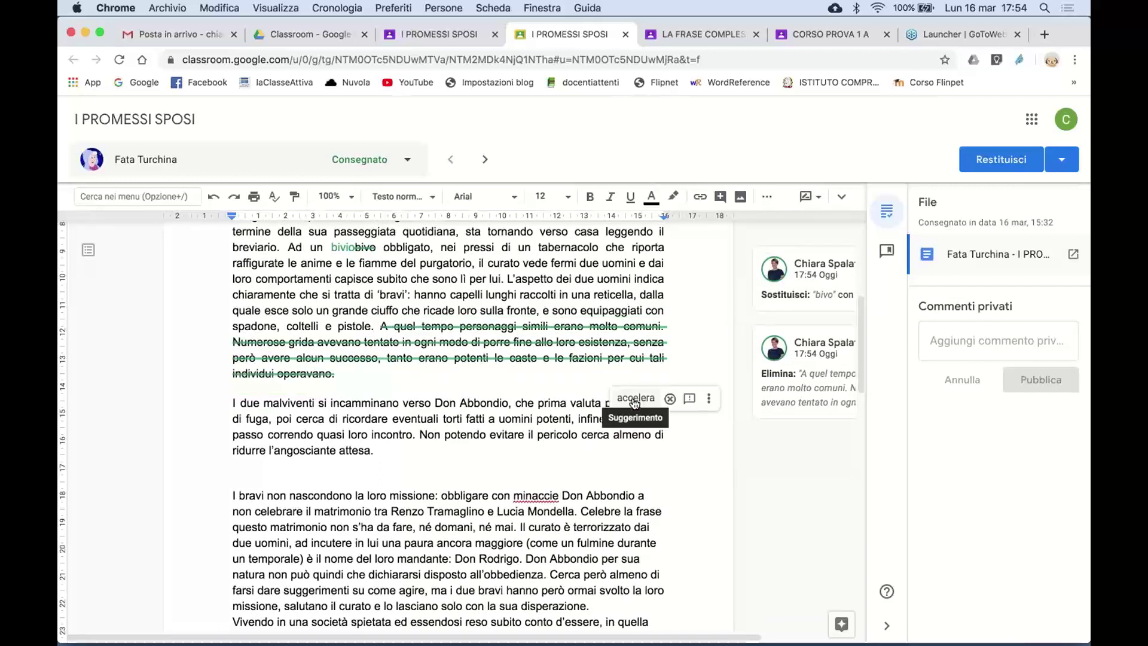
{"action": "left_click", "coordinate": [635, 400]}
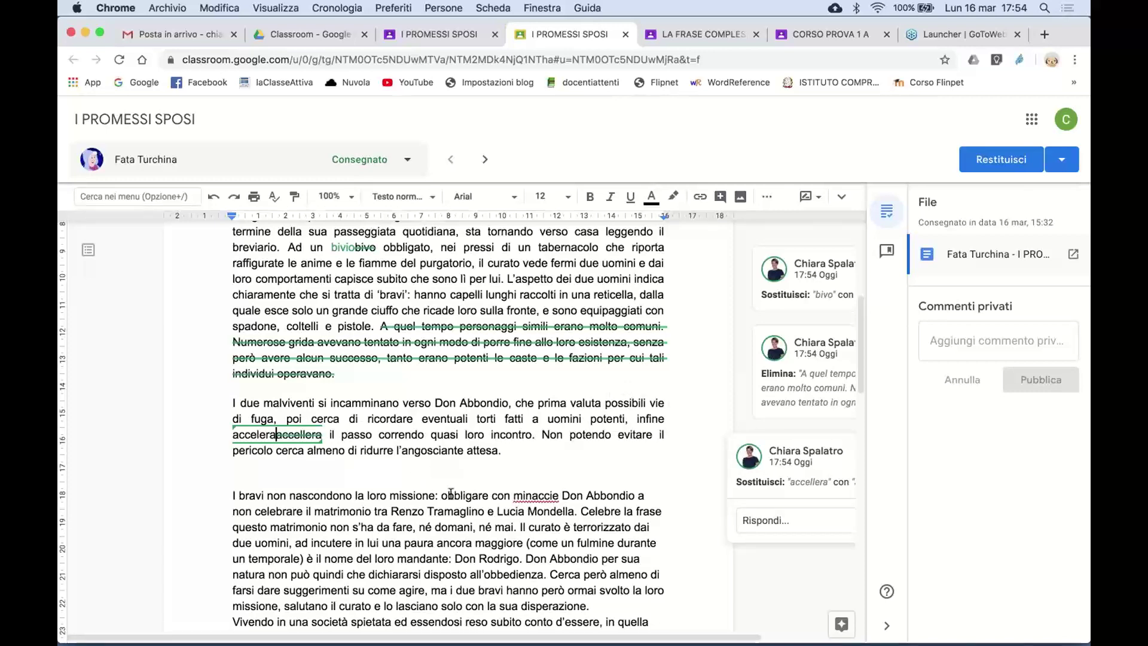
- Correct 'minaccie' to 'minacce', then select the word 'sua'
{"action": "scroll", "coordinate": [460, 487], "scroll_direction": "down", "scroll_amount": 3}
{"action": "left_click", "coordinate": [536, 428]}
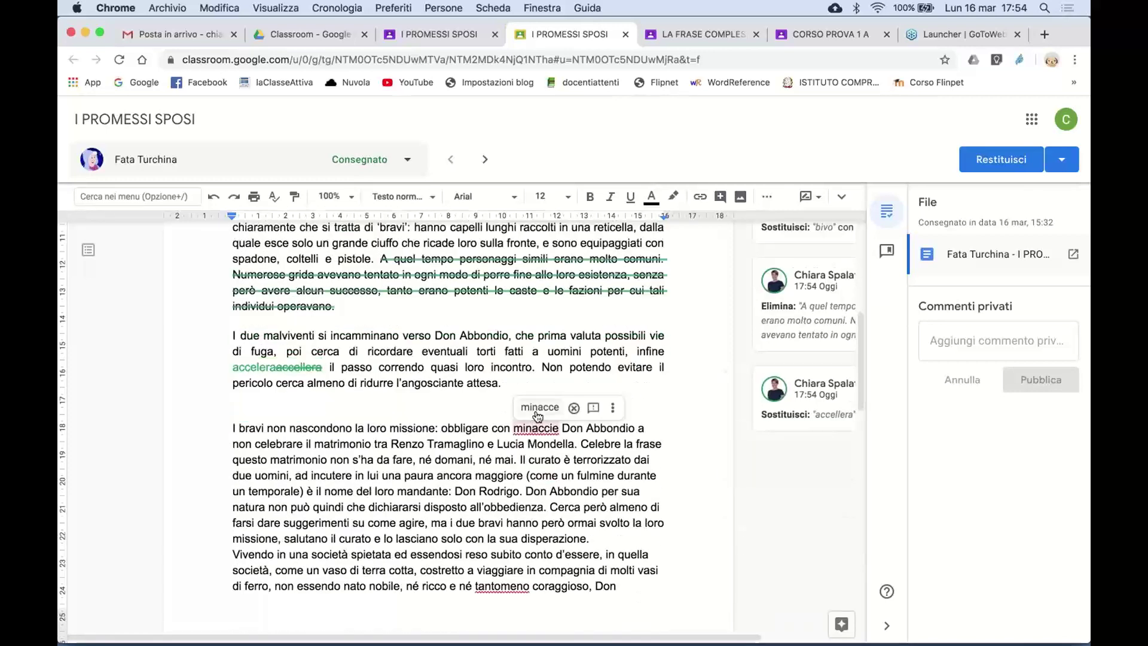
{"action": "left_click", "coordinate": [536, 408]}
{"action": "scroll", "coordinate": [515, 485], "scroll_direction": "down", "scroll_amount": 6}
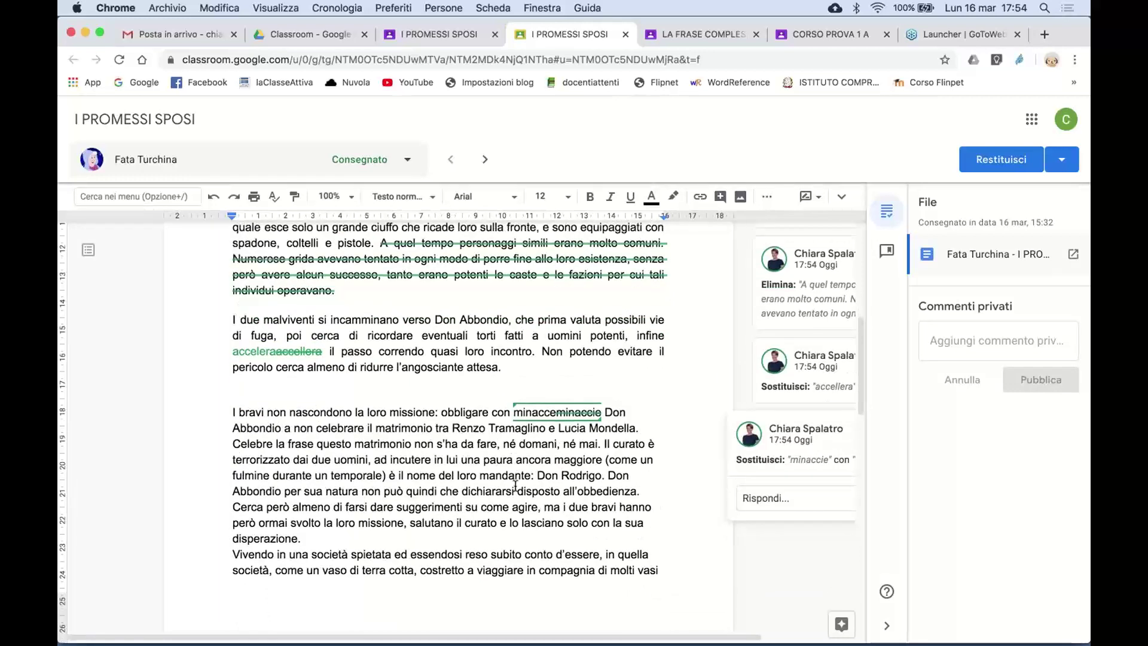
{"action": "scroll", "coordinate": [465, 394], "scroll_direction": "up", "scroll_amount": 1}
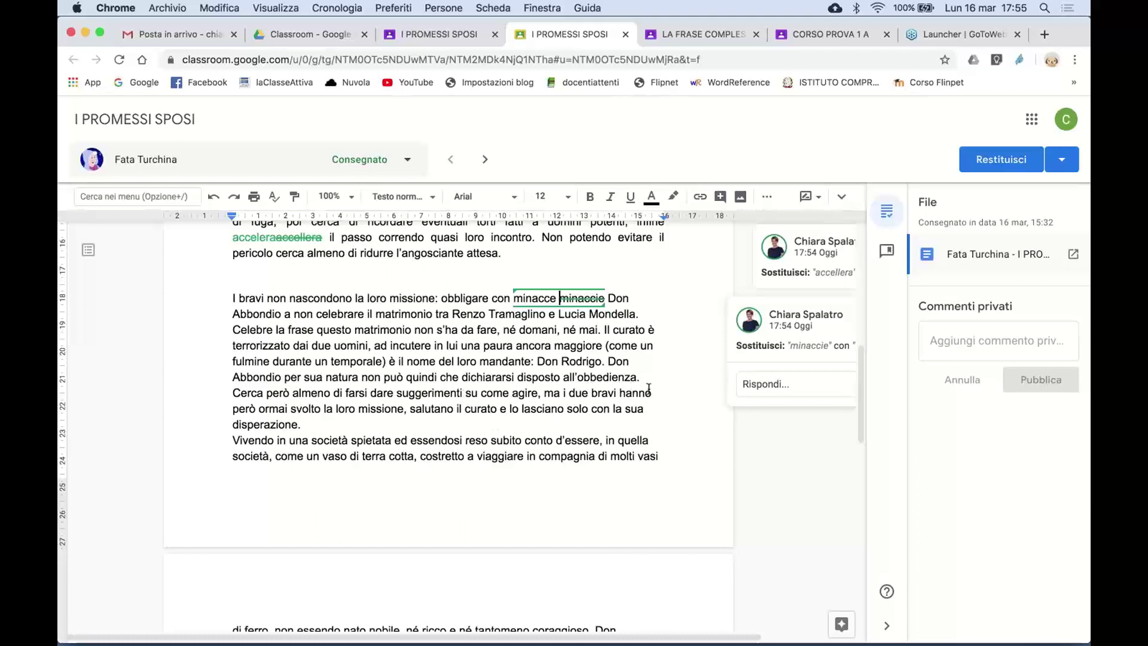
{"action": "scroll", "coordinate": [602, 445], "scroll_direction": "up", "scroll_amount": 2}
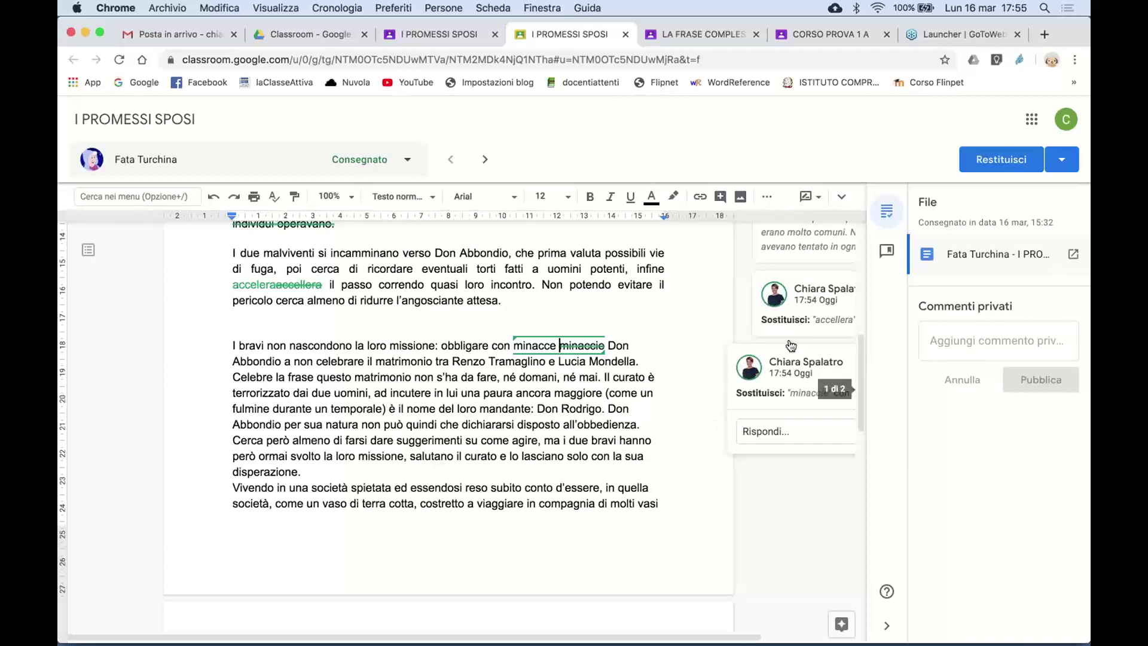
{"action": "double_click", "coordinate": [625, 459]}
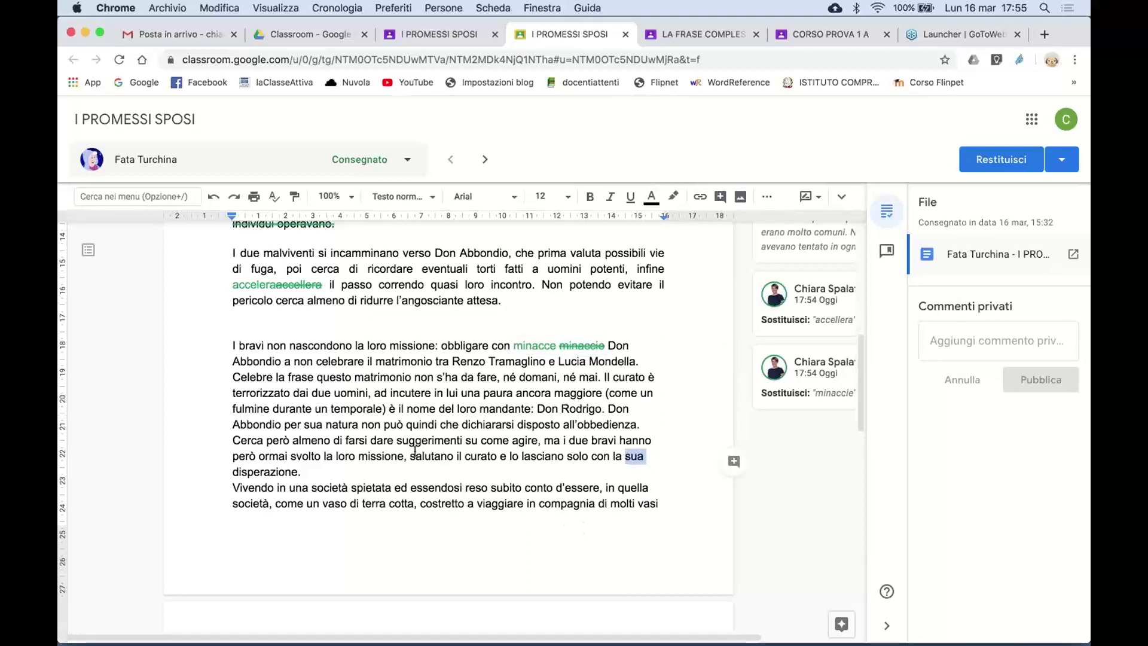
- Comment 'questa parte va riscritta' on the whole 'I bravi non nascondono' paragraph
{"action": "left_click_drag", "start_coordinate": [342, 477], "coordinate": [220, 332]}
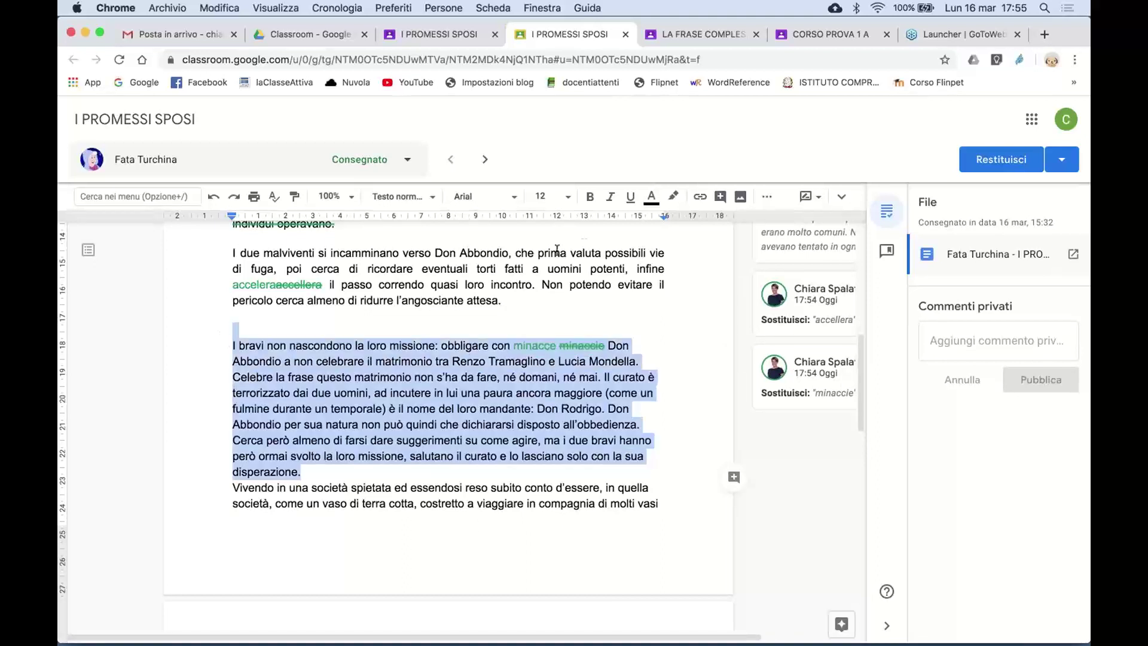
{"action": "left_click", "coordinate": [721, 197]}
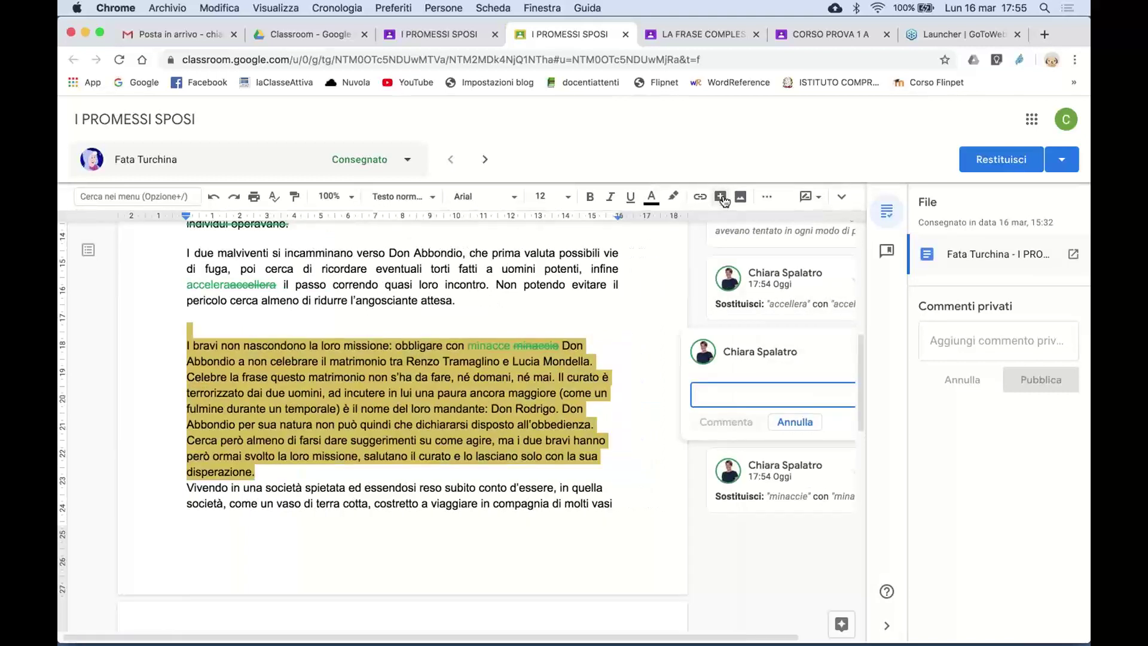
{"action": "type", "text": "quest"}
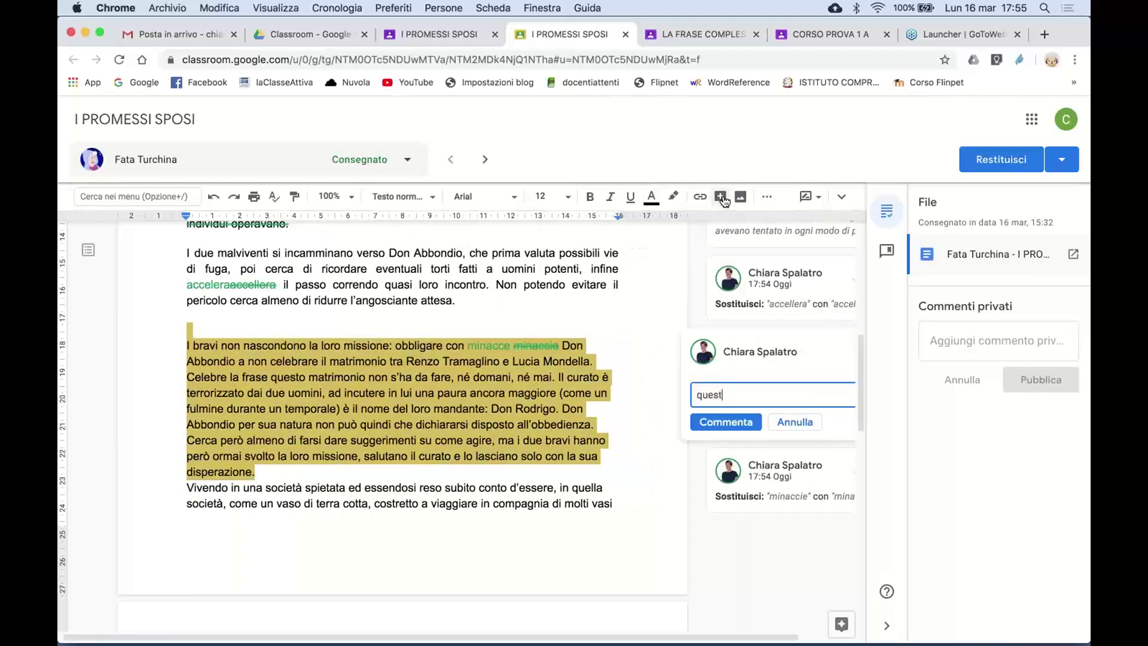
{"action": "type", "text": "a parte va riscritta"}
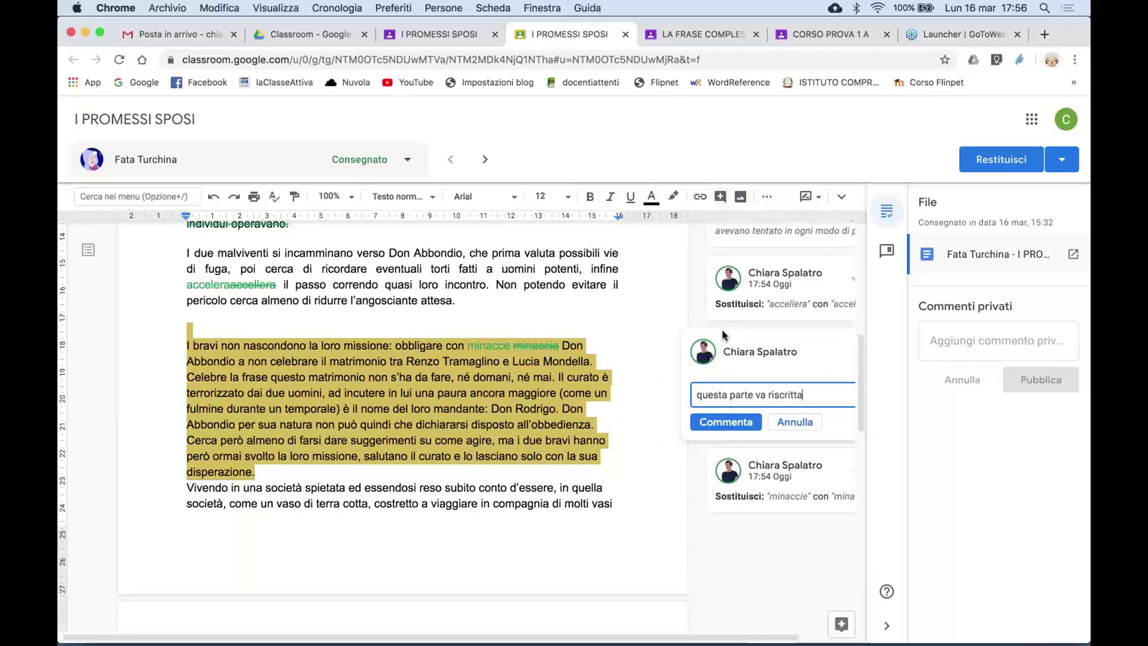
{"action": "left_click", "coordinate": [726, 422]}
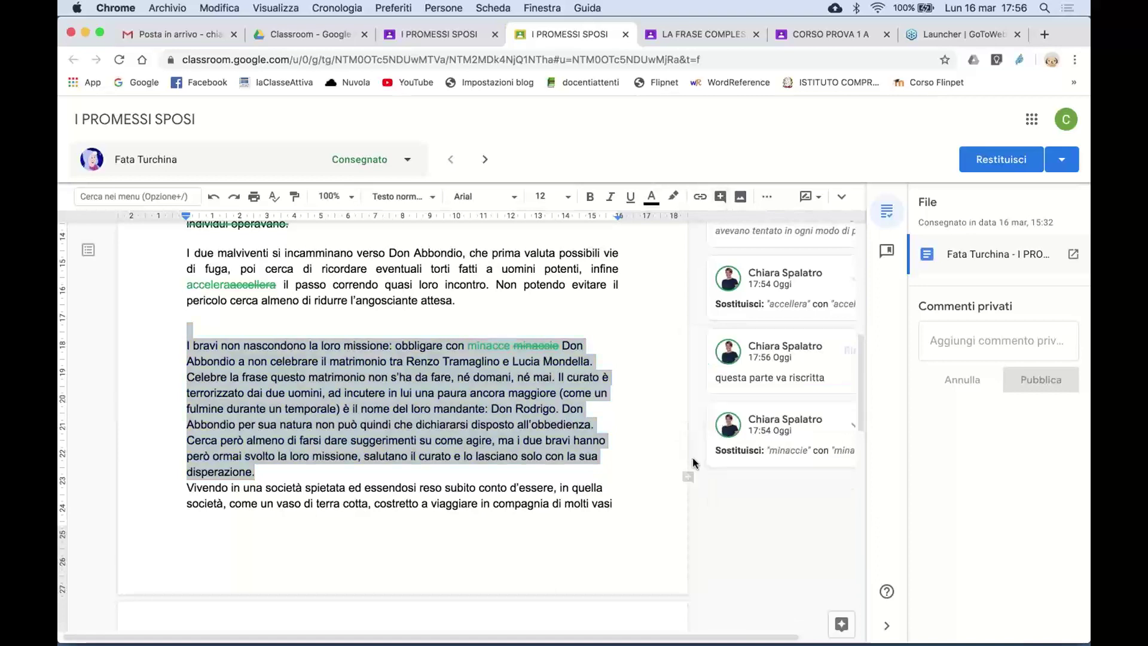
{"action": "scroll", "coordinate": [659, 501], "scroll_direction": "down", "scroll_amount": 2}
{"action": "scroll", "coordinate": [659, 501], "scroll_direction": "down", "scroll_amount": 7}
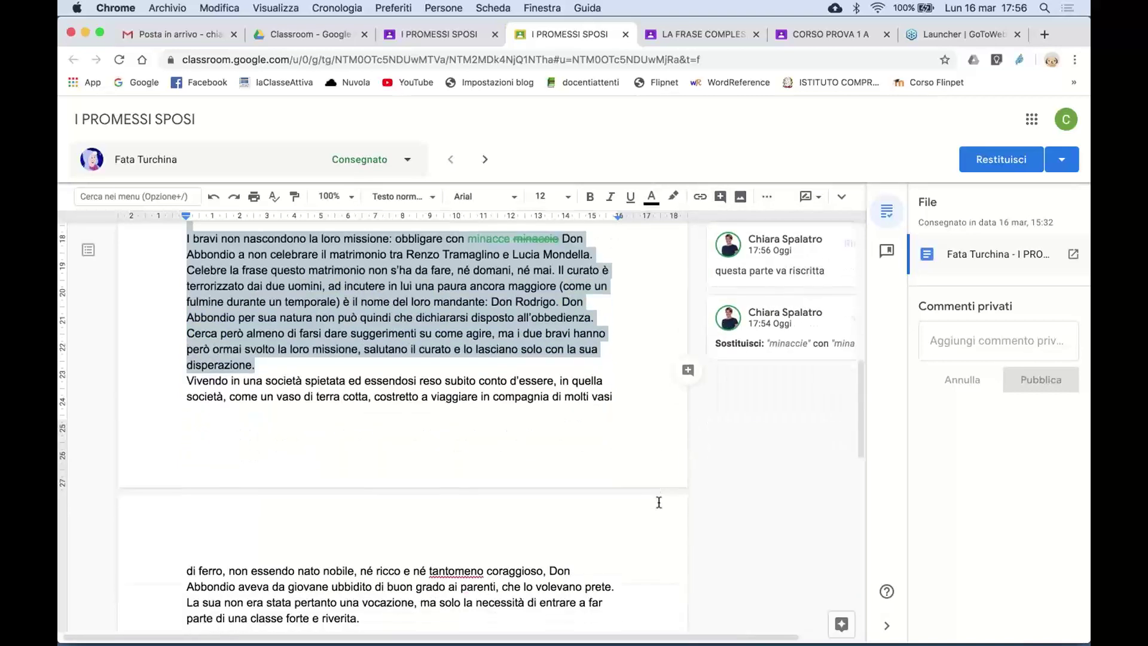
{"action": "scroll", "coordinate": [659, 513], "scroll_direction": "down", "scroll_amount": 5}
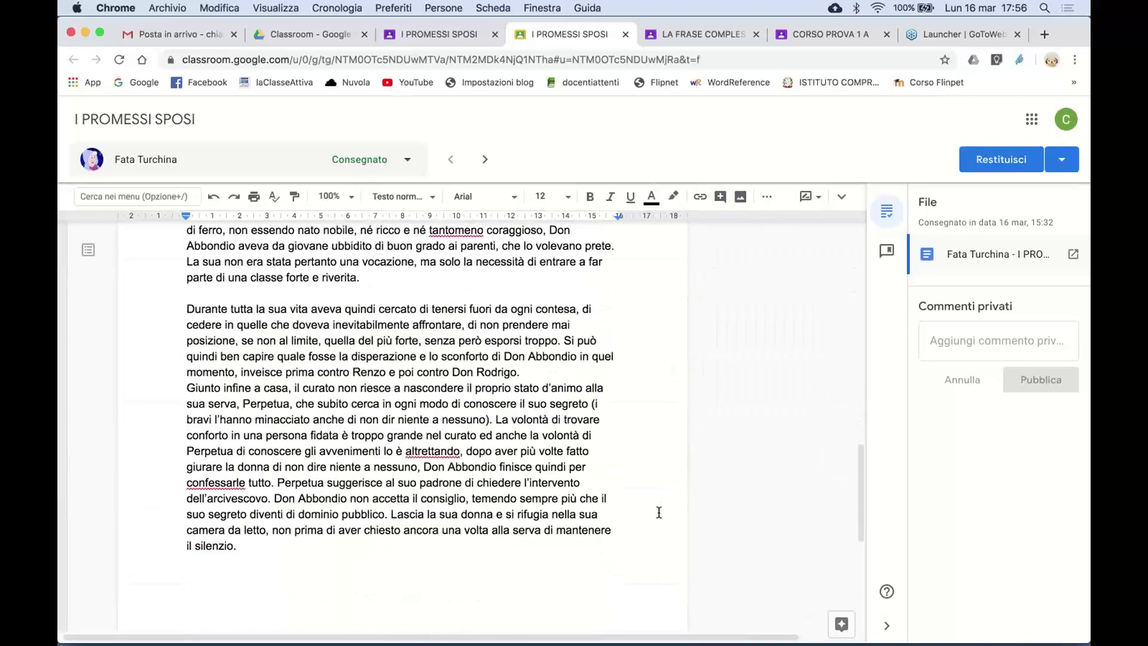
{"action": "scroll", "coordinate": [634, 454], "scroll_direction": "up", "scroll_amount": 4}
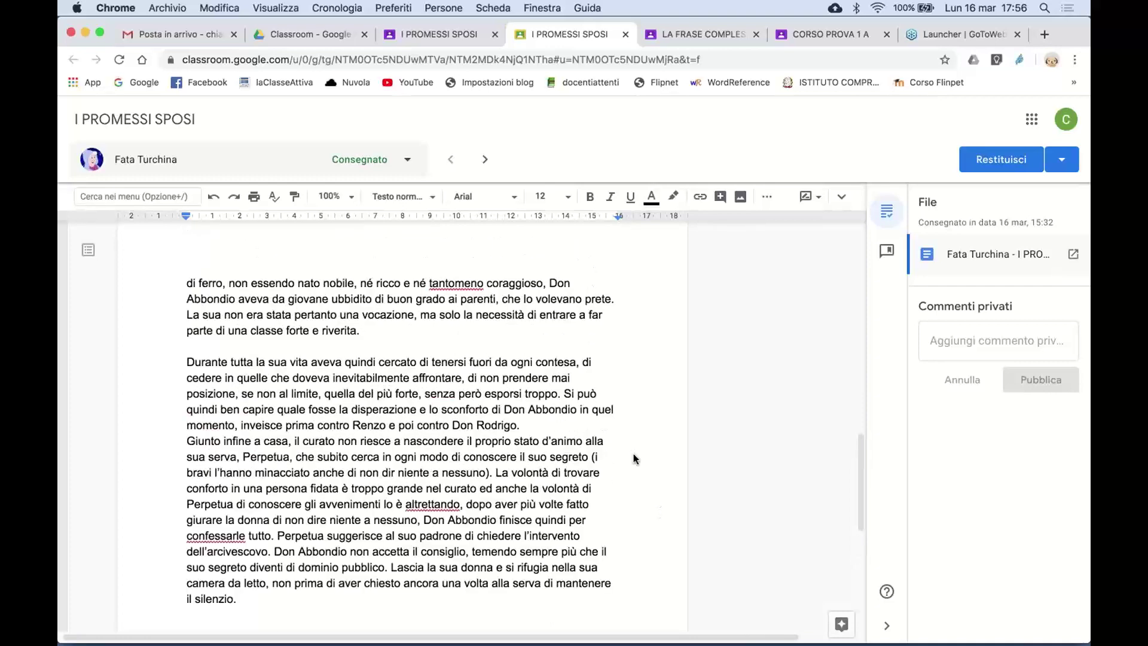
- Write 'brava' in the private comments box, then go to the I PROMESSI SPOSI student work overview
{"action": "left_click", "coordinate": [965, 337]}
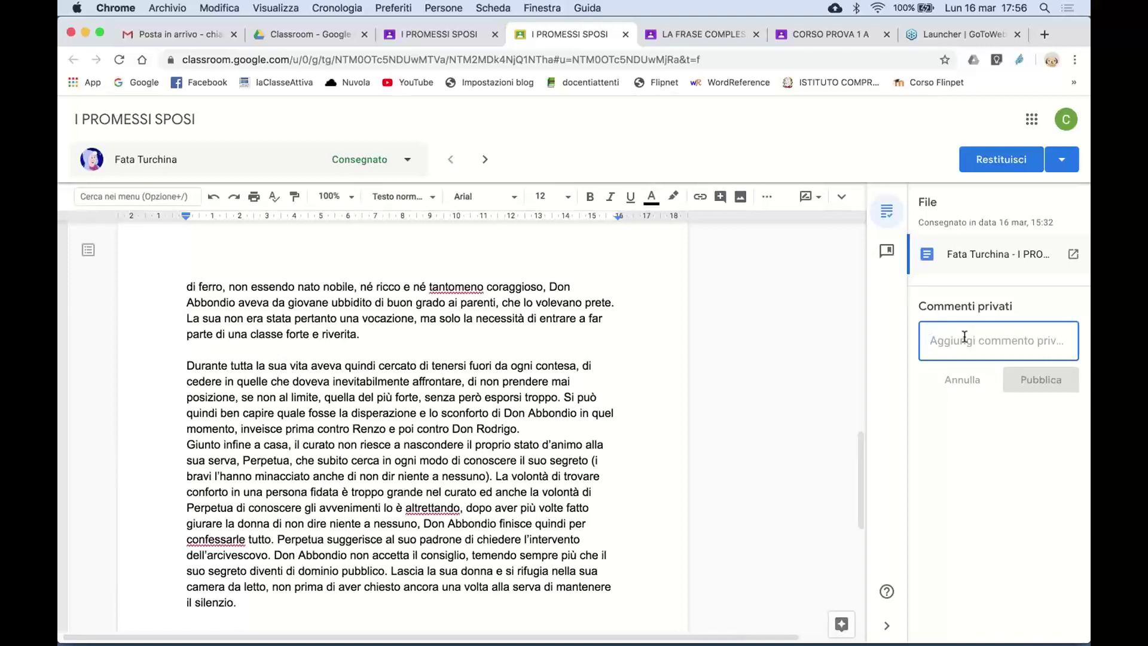
{"action": "type", "text": "brava"}
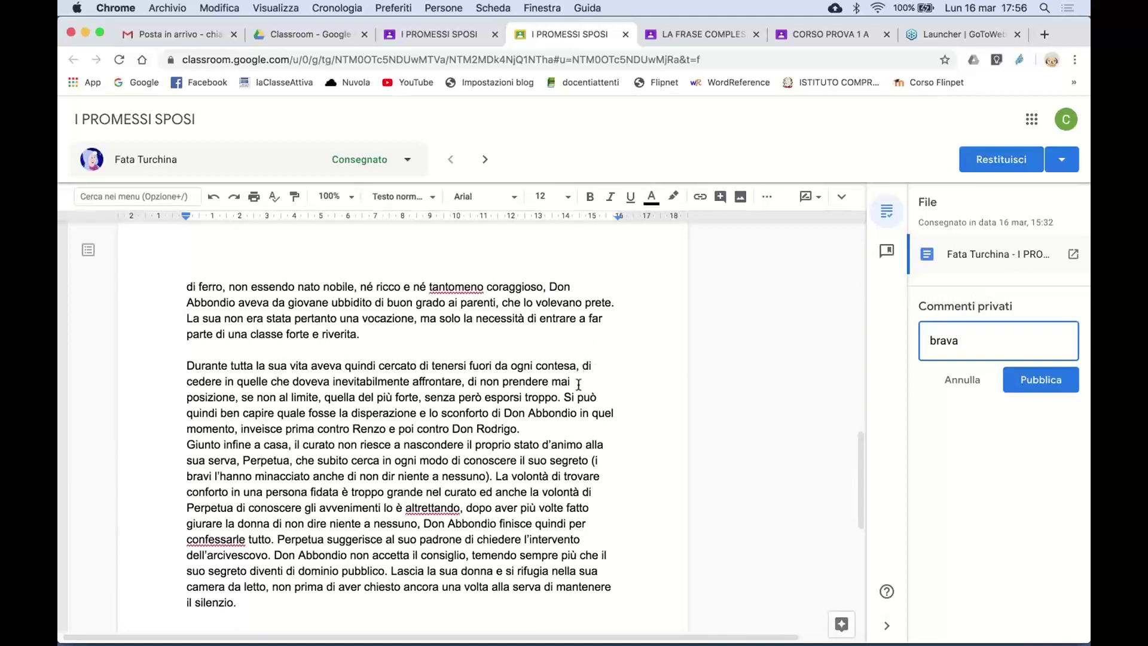
{"action": "scroll", "coordinate": [579, 385], "scroll_direction": "up", "scroll_amount": 5}
{"action": "left_click", "coordinate": [449, 33]}
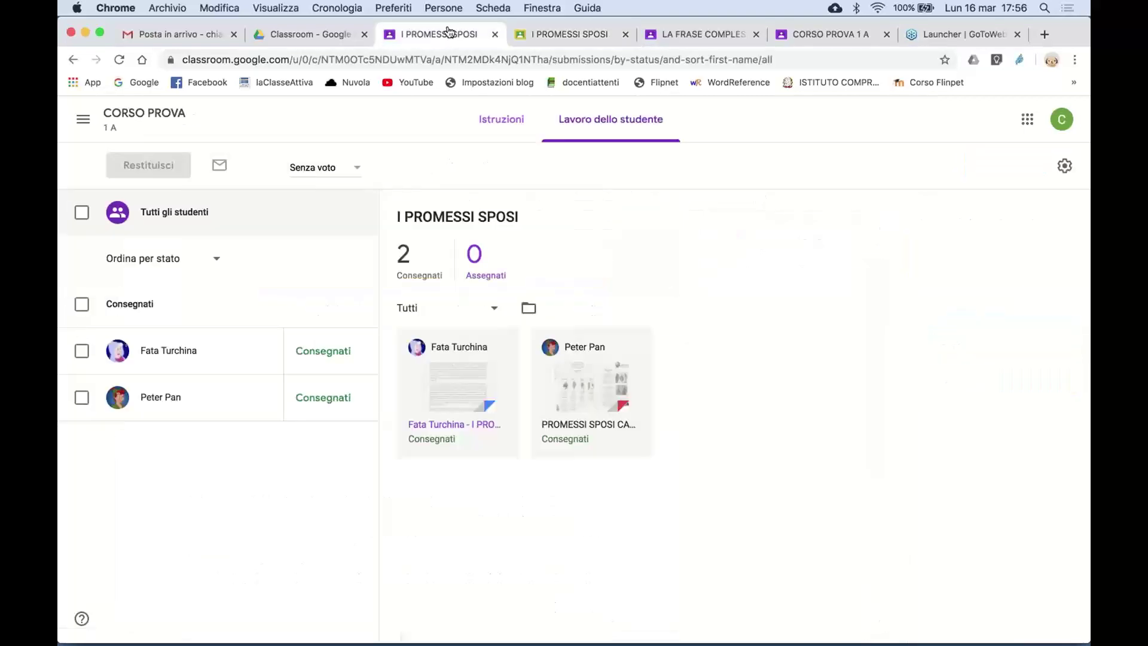
- After checking the instructions, return the I PROMESSI SPOSI essay with Restituisci, then open LA FRASE COMPLESSA
{"action": "left_click", "coordinate": [506, 129]}
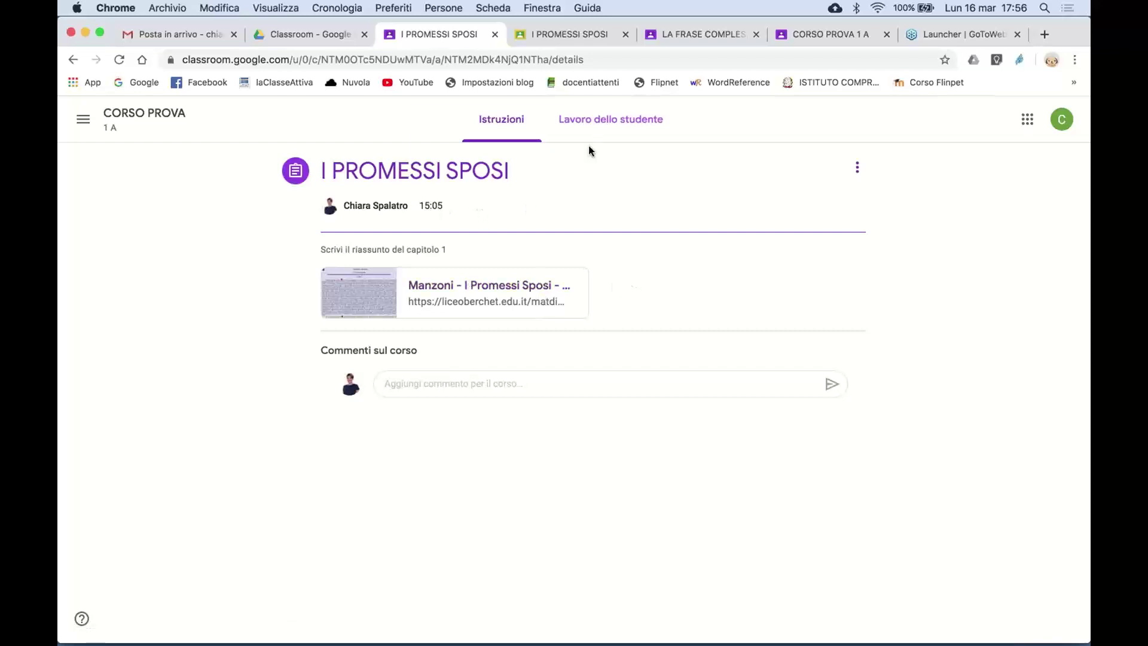
{"action": "left_click", "coordinate": [566, 37]}
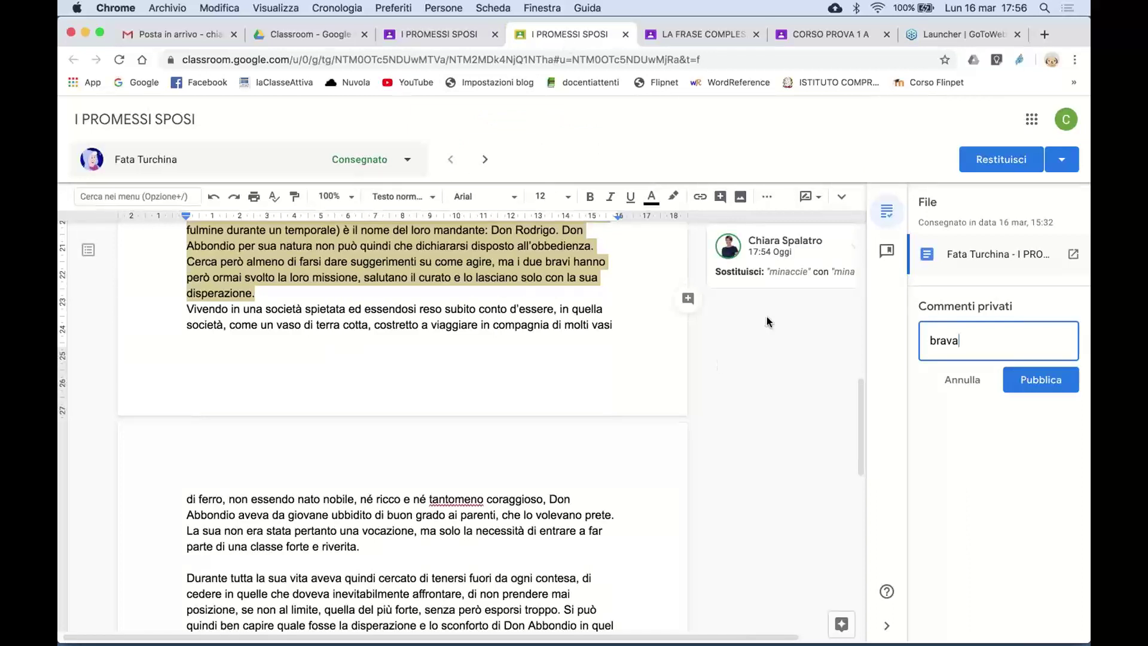
{"action": "left_click", "coordinate": [1056, 166]}
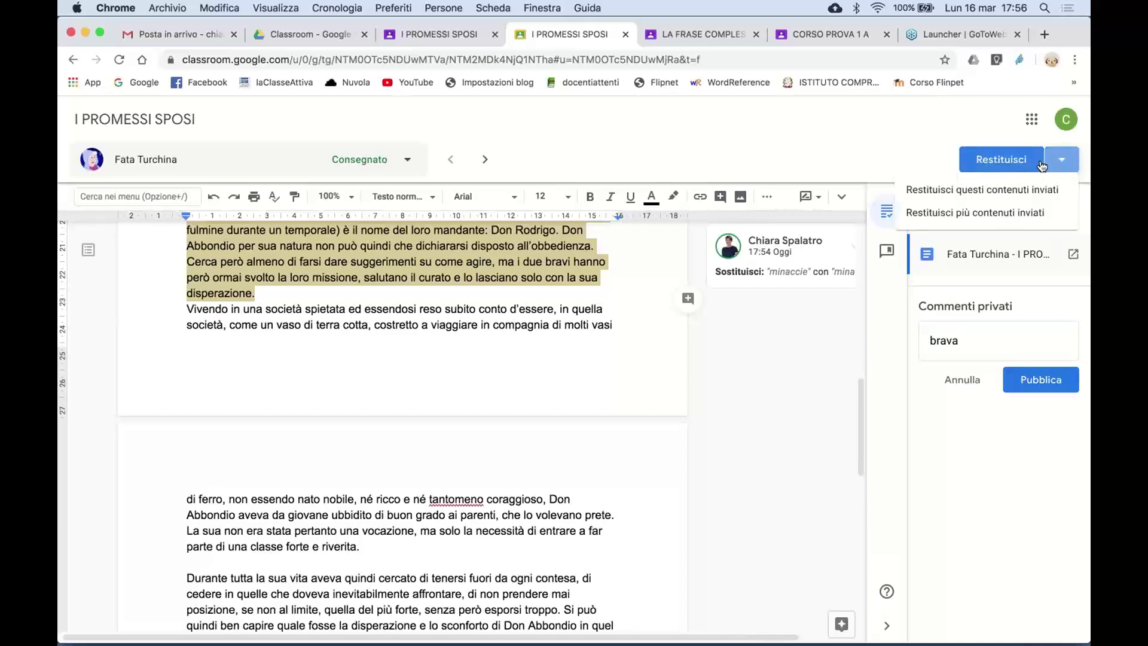
{"action": "left_click", "coordinate": [921, 159]}
{"action": "left_click", "coordinate": [998, 163]}
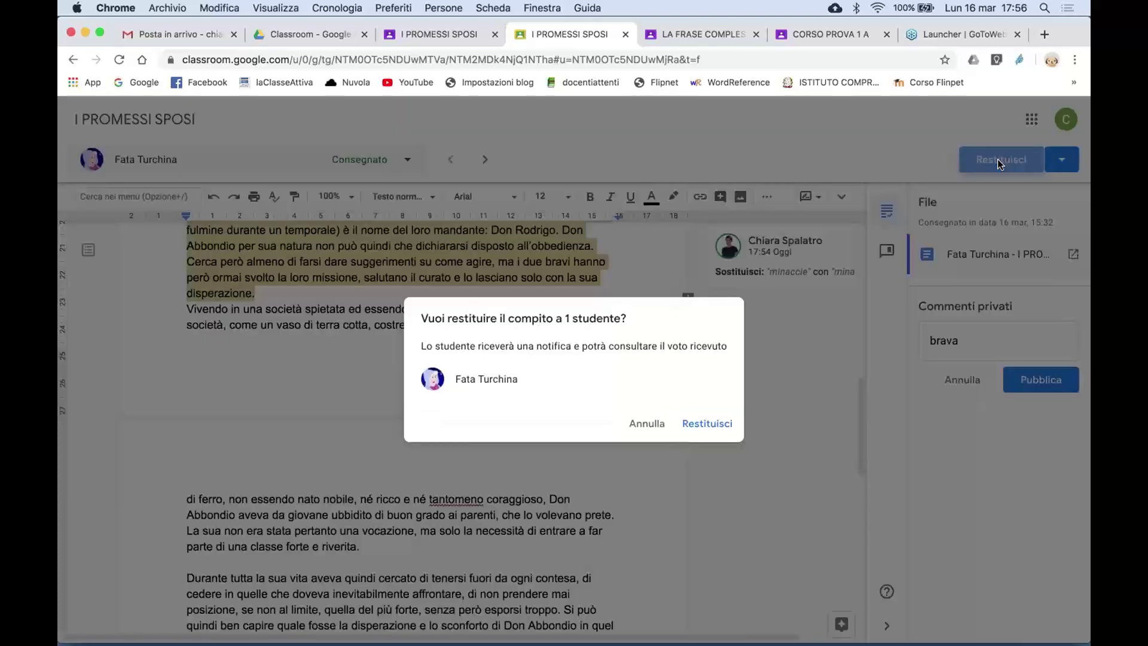
{"action": "left_click", "coordinate": [715, 424]}
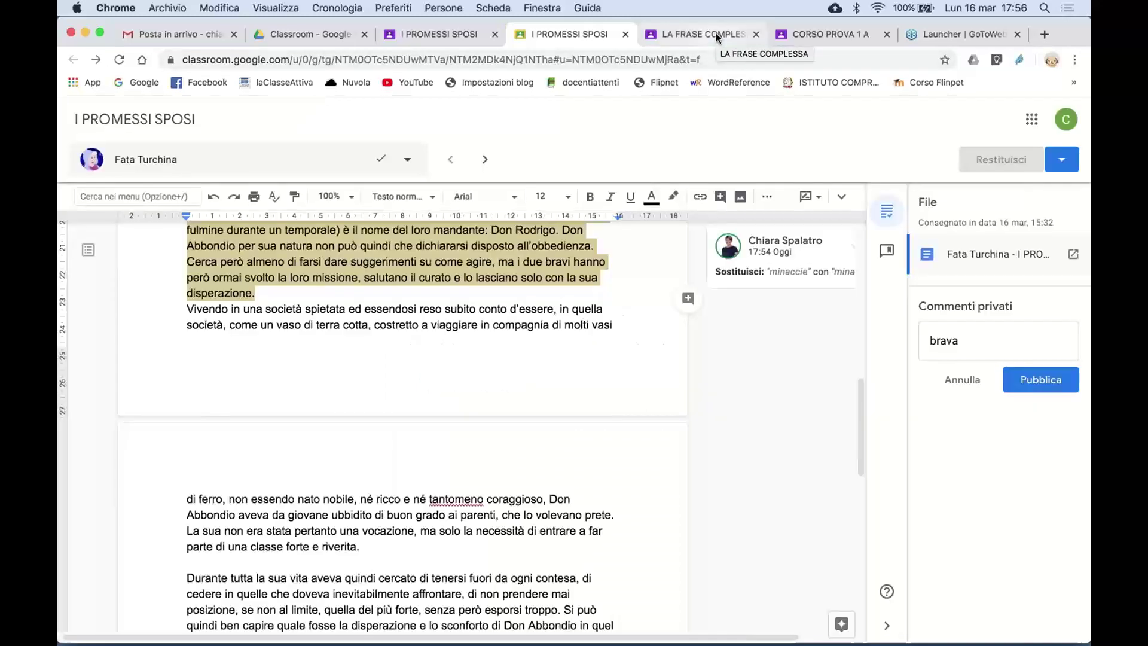
{"action": "left_click", "coordinate": [716, 33]}
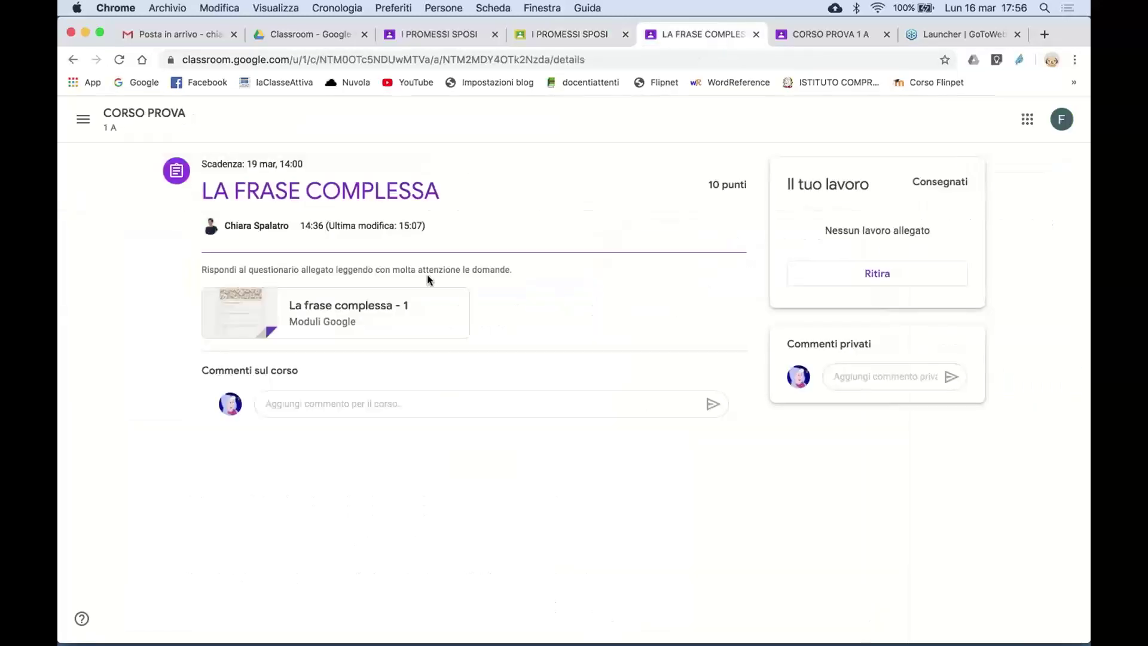
- From CORSO PROVA's course work, open the I PROMESSI SPOSI assignment and the student's attached essay
{"action": "left_click", "coordinate": [138, 123]}
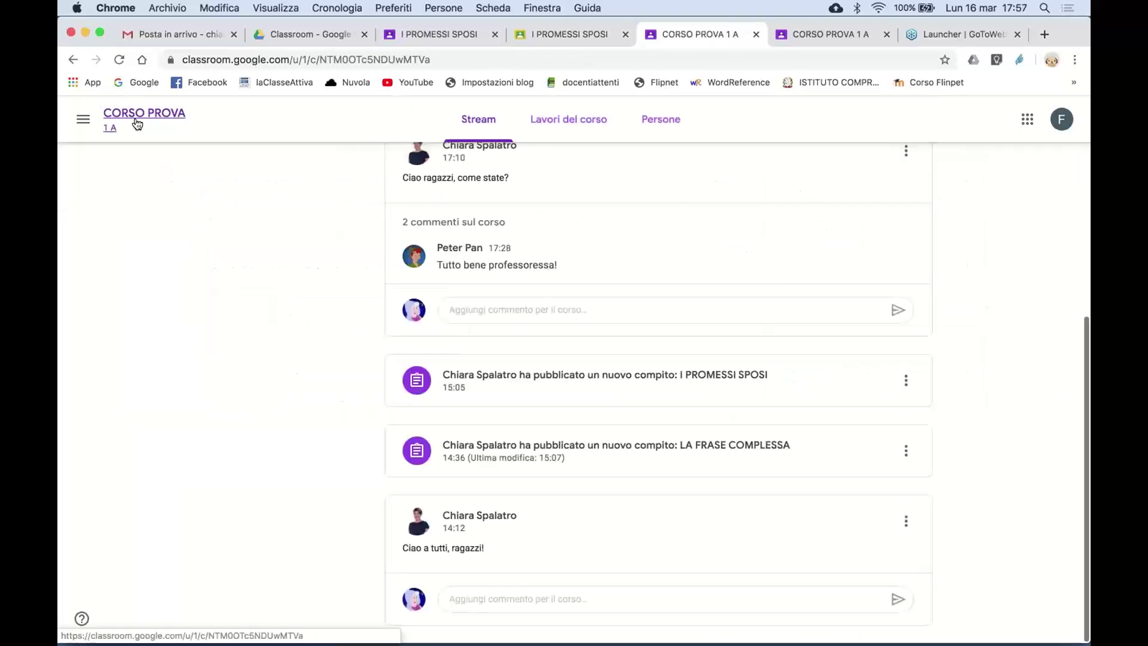
{"action": "left_click", "coordinate": [592, 131]}
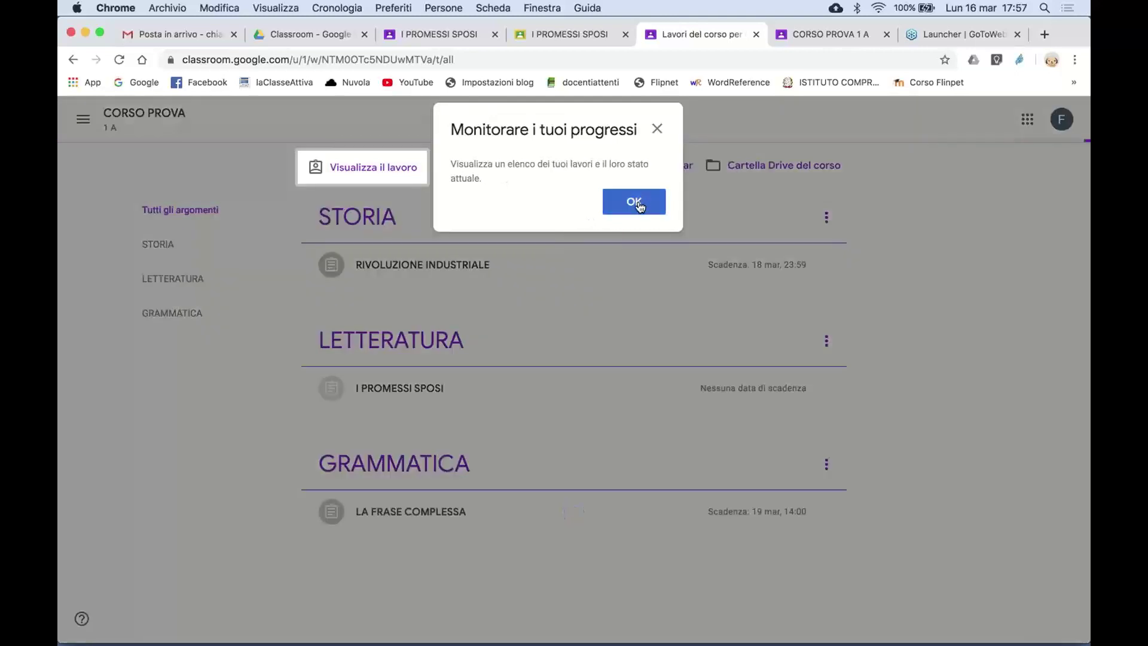
{"action": "left_click", "coordinate": [639, 203]}
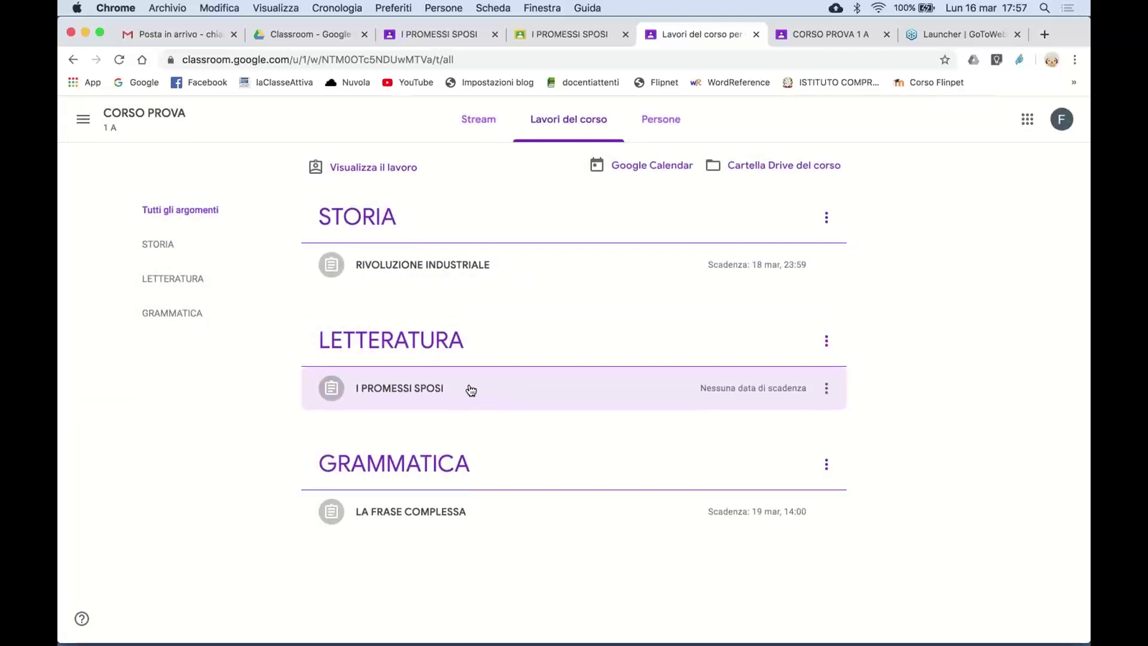
{"action": "left_click", "coordinate": [471, 390]}
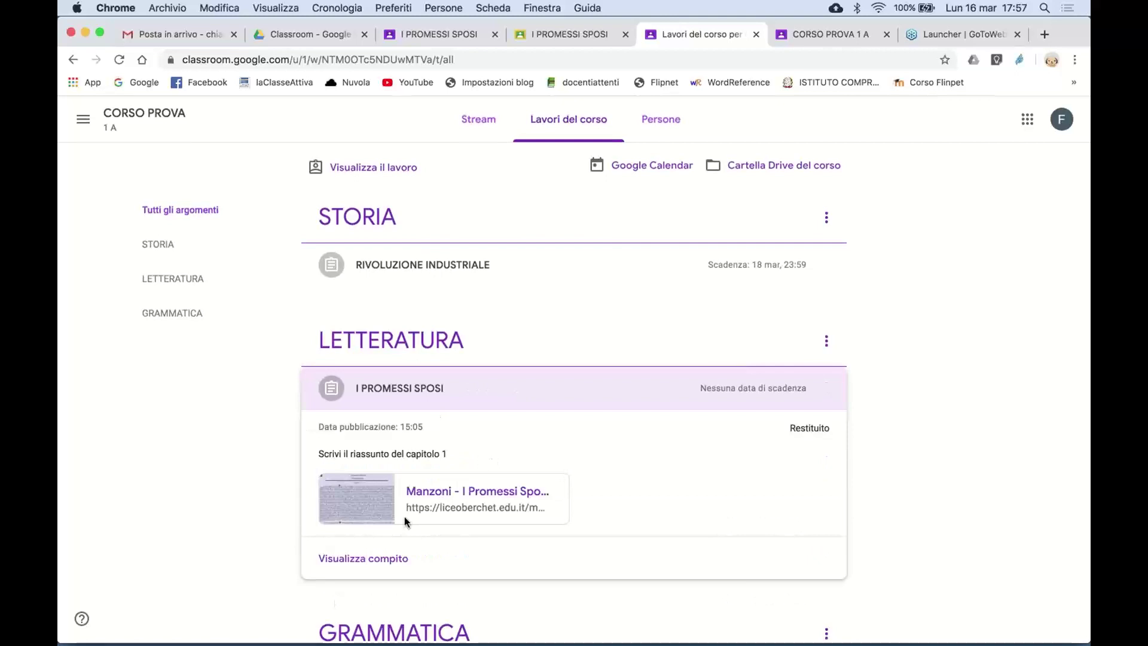
{"action": "left_click", "coordinate": [385, 561]}
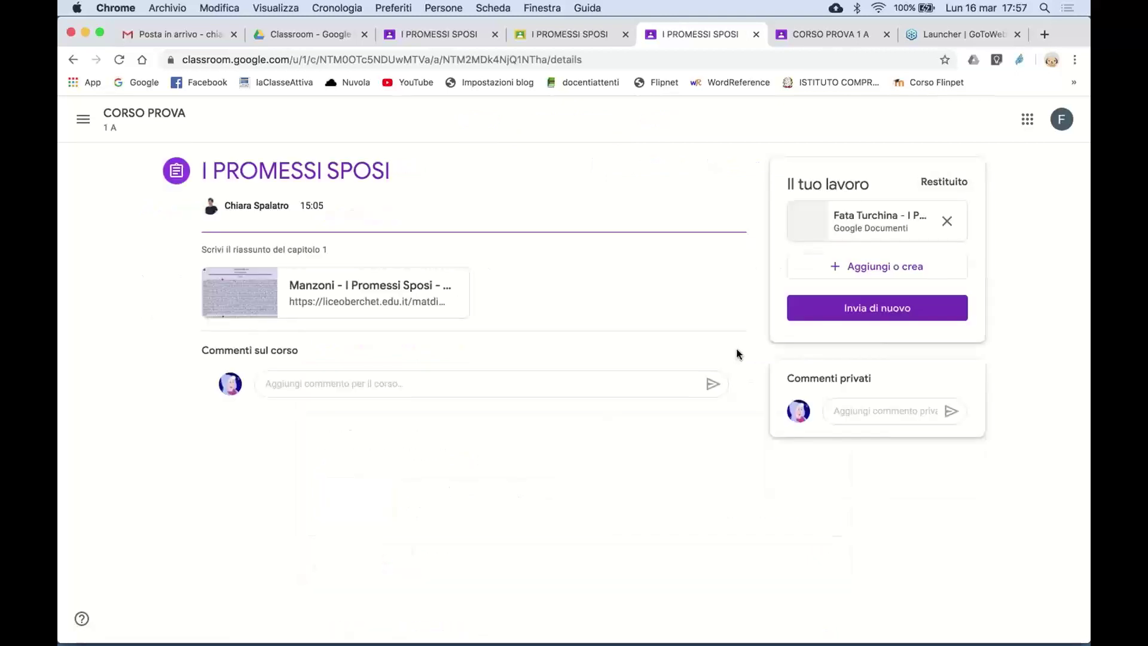
{"action": "left_click", "coordinate": [861, 220]}
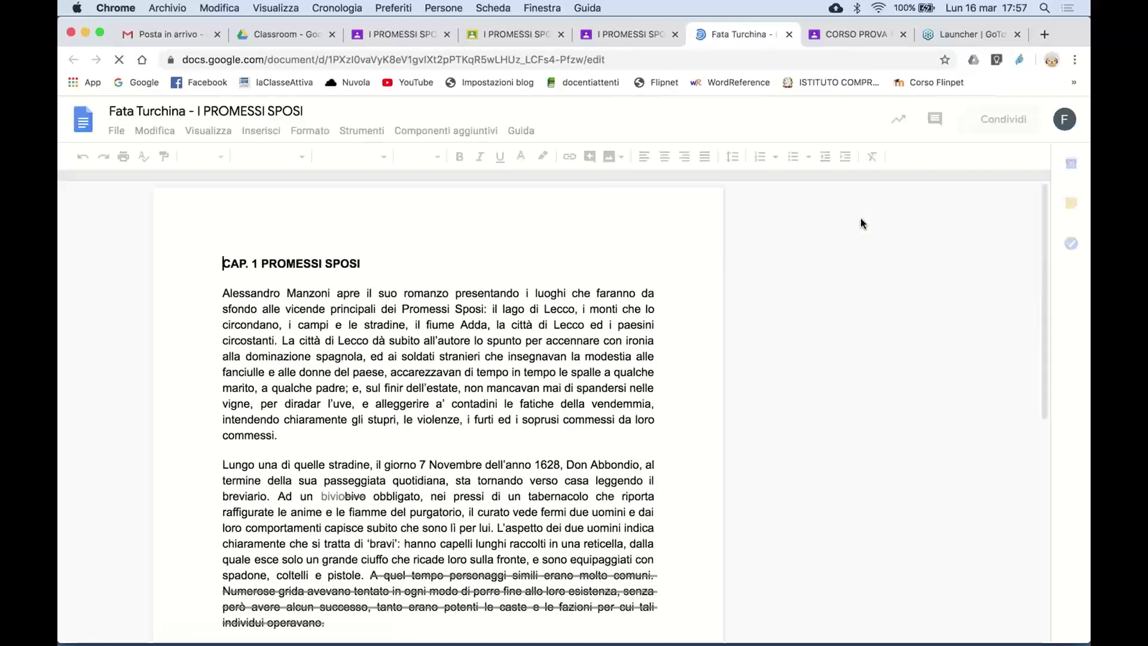
- Accept the 'bivo'→'bivio' fix and the sentence deletion; reject the 'accelera' change
{"action": "scroll", "coordinate": [623, 419], "scroll_direction": "down", "scroll_amount": 5}
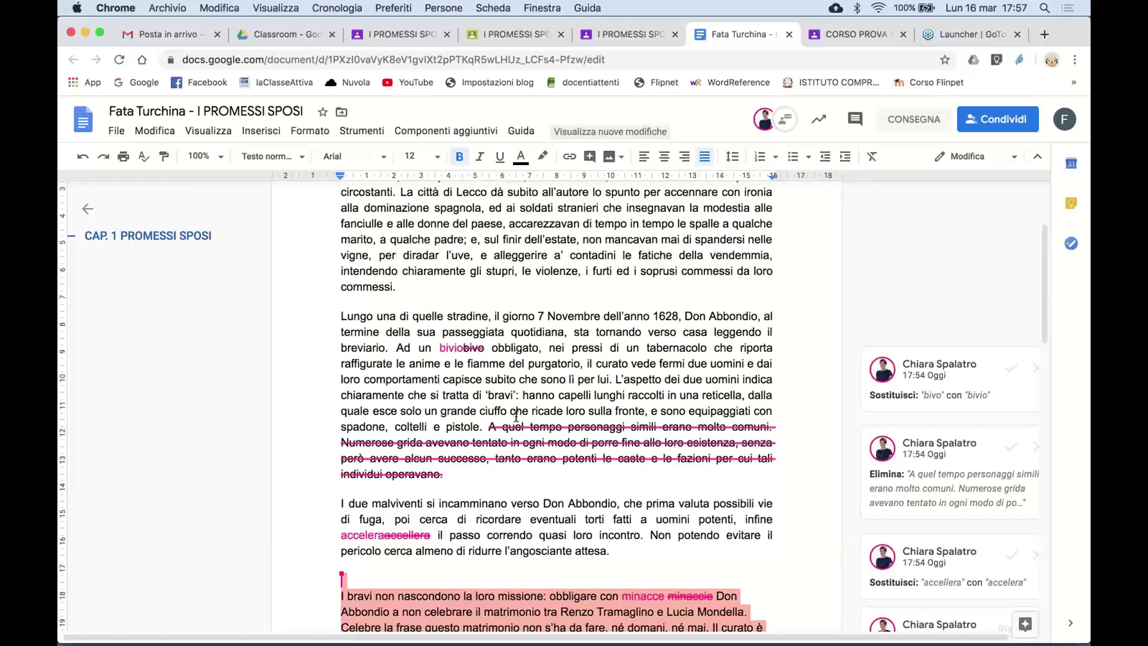
{"action": "scroll", "coordinate": [526, 454], "scroll_direction": "down", "scroll_amount": 3}
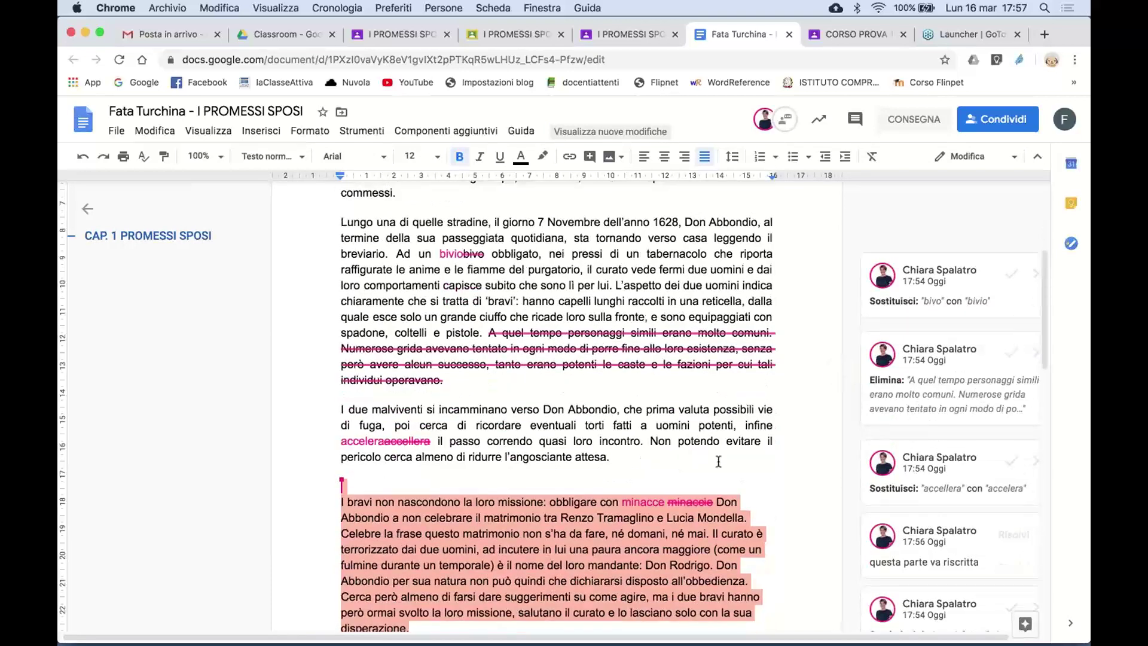
{"action": "scroll", "coordinate": [719, 461], "scroll_direction": "down", "scroll_amount": 3}
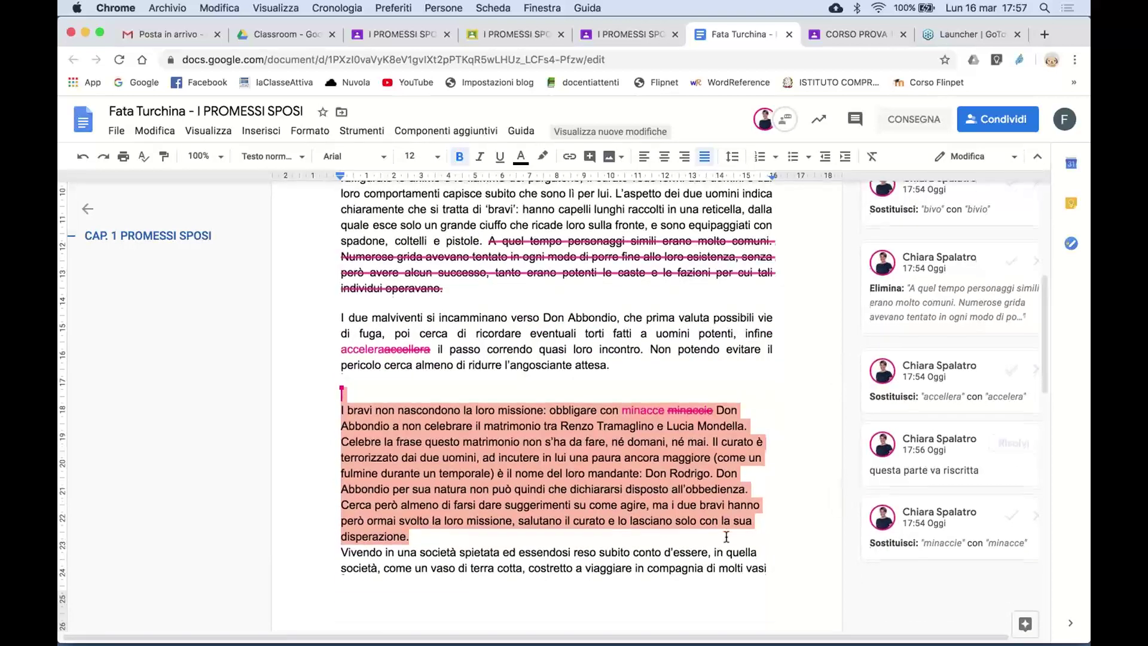
{"action": "scroll", "coordinate": [727, 537], "scroll_direction": "down", "scroll_amount": 20}
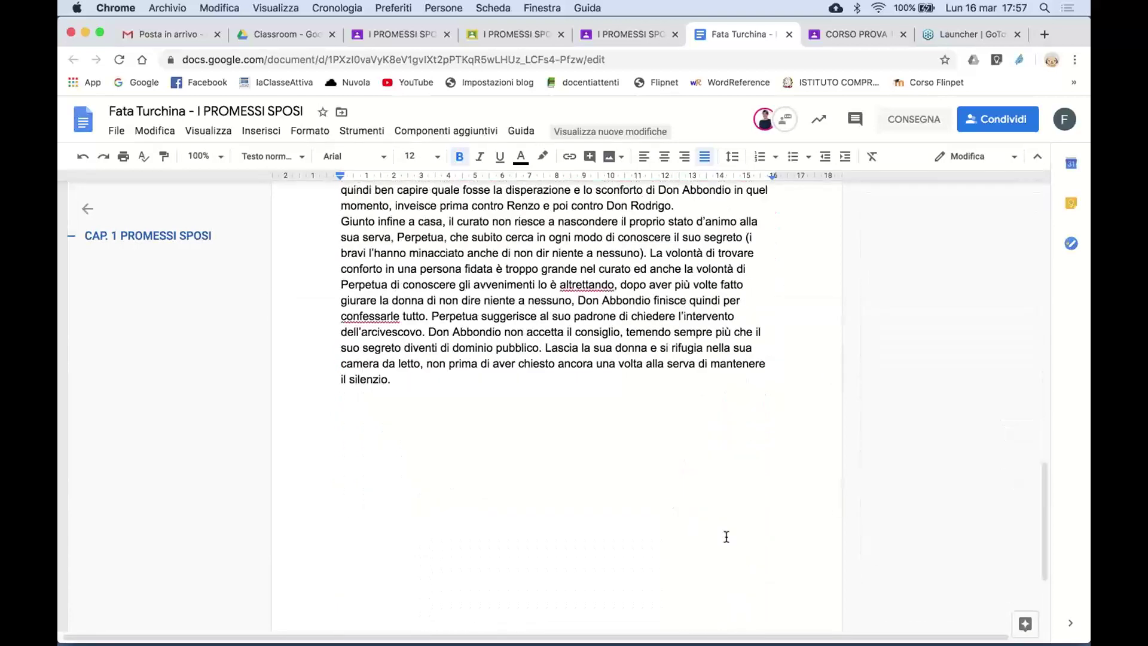
{"action": "scroll", "coordinate": [726, 537], "scroll_direction": "up", "scroll_amount": 20}
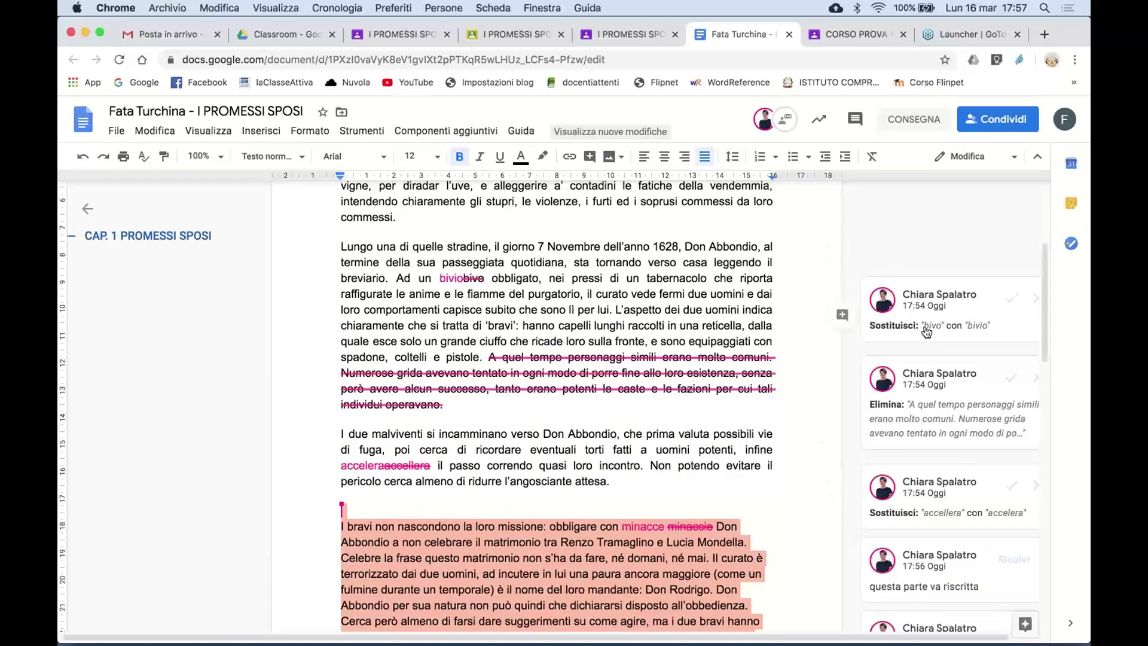
{"action": "left_click", "coordinate": [1012, 299]}
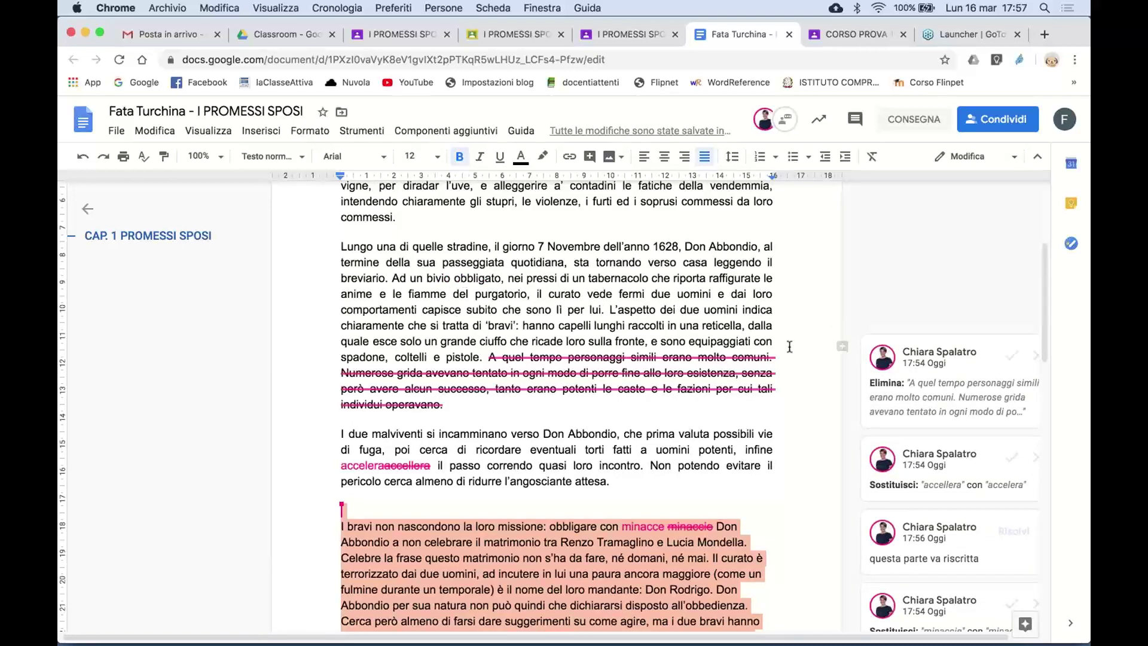
{"action": "left_click", "coordinate": [1006, 357]}
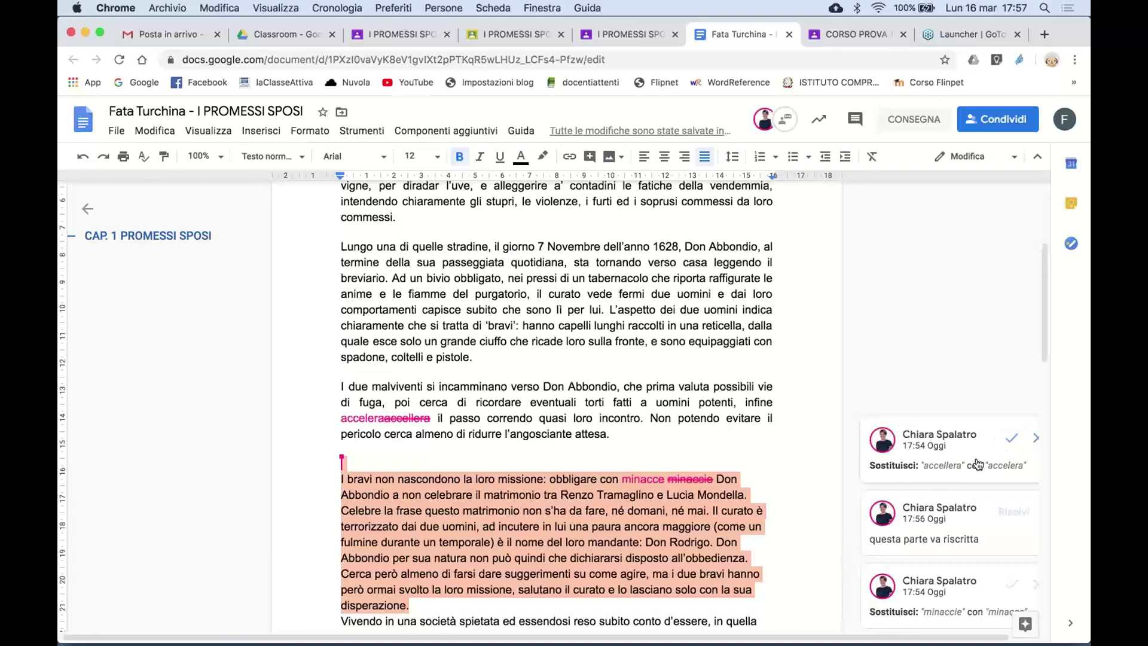
{"action": "left_click", "coordinate": [1036, 440]}
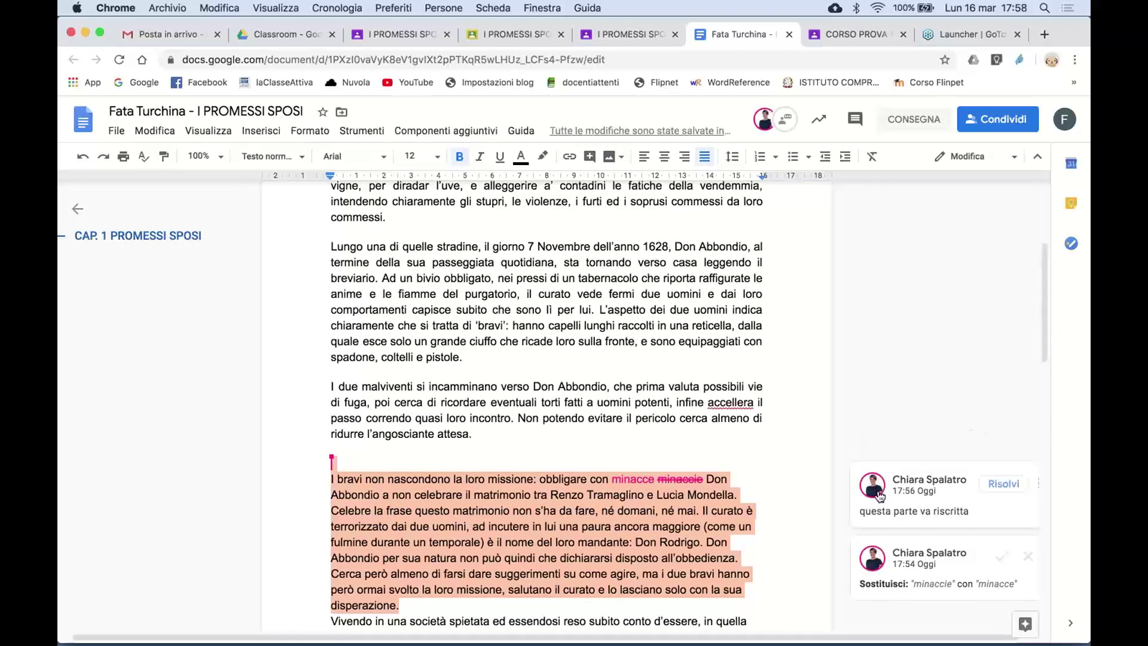
{"action": "scroll", "coordinate": [861, 454], "scroll_direction": "down", "scroll_amount": 2}
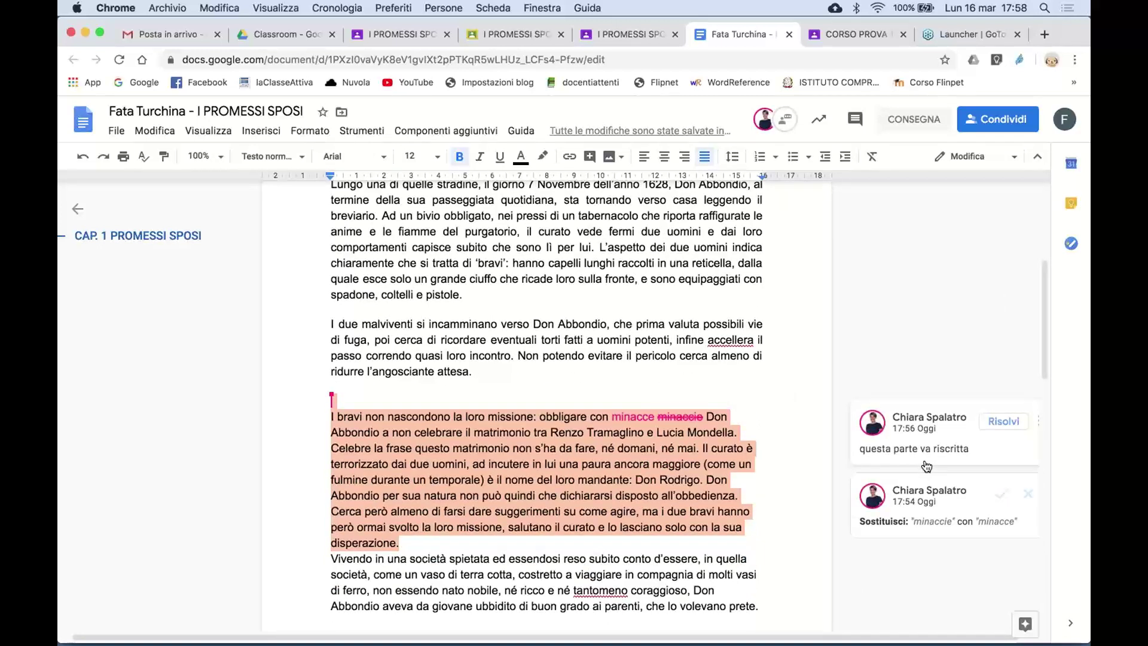
- Reply 'non ho capito il perché' to the minacce suggestion, then return to Classroom's grading view
{"action": "left_click", "coordinate": [921, 519]}
{"action": "left_click", "coordinate": [882, 502]}
{"action": "type", "text": "no"}
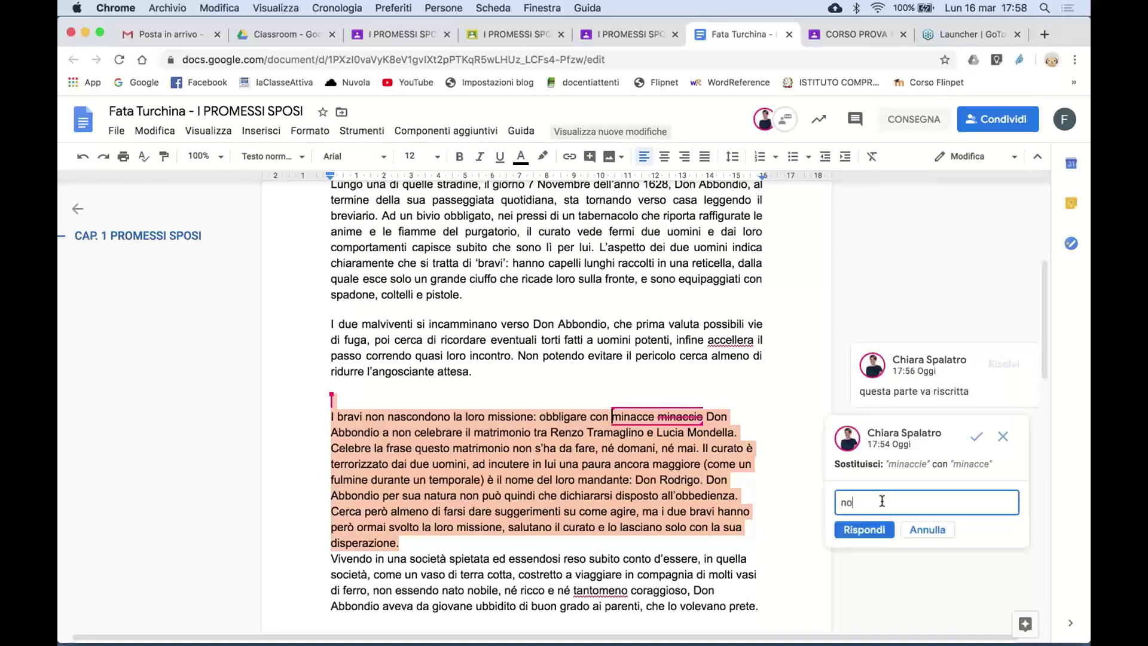
{"action": "type", "text": "n ho capito il perché"}
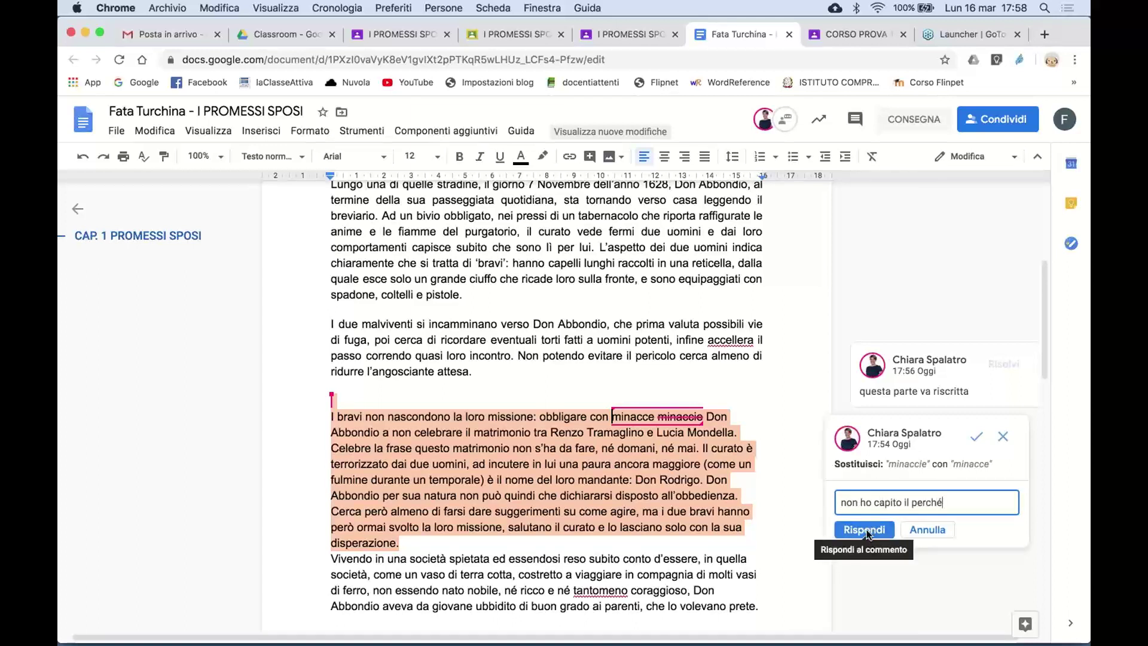
{"action": "left_click", "coordinate": [866, 530]}
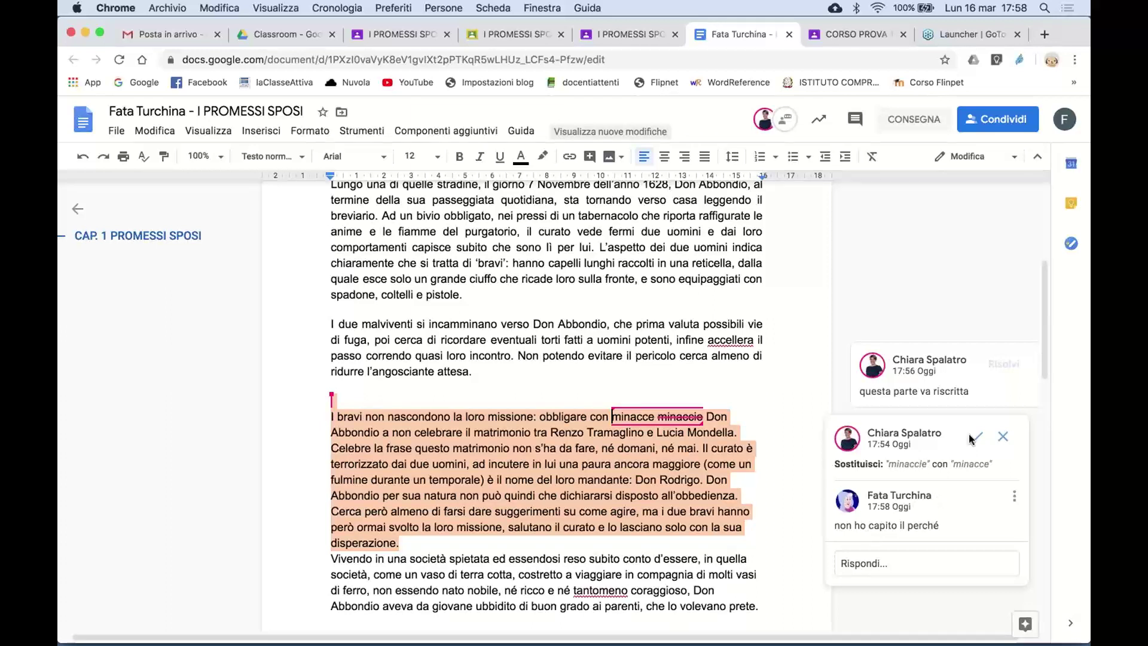
{"action": "left_click", "coordinate": [602, 30]}
{"action": "left_click", "coordinate": [530, 27]}
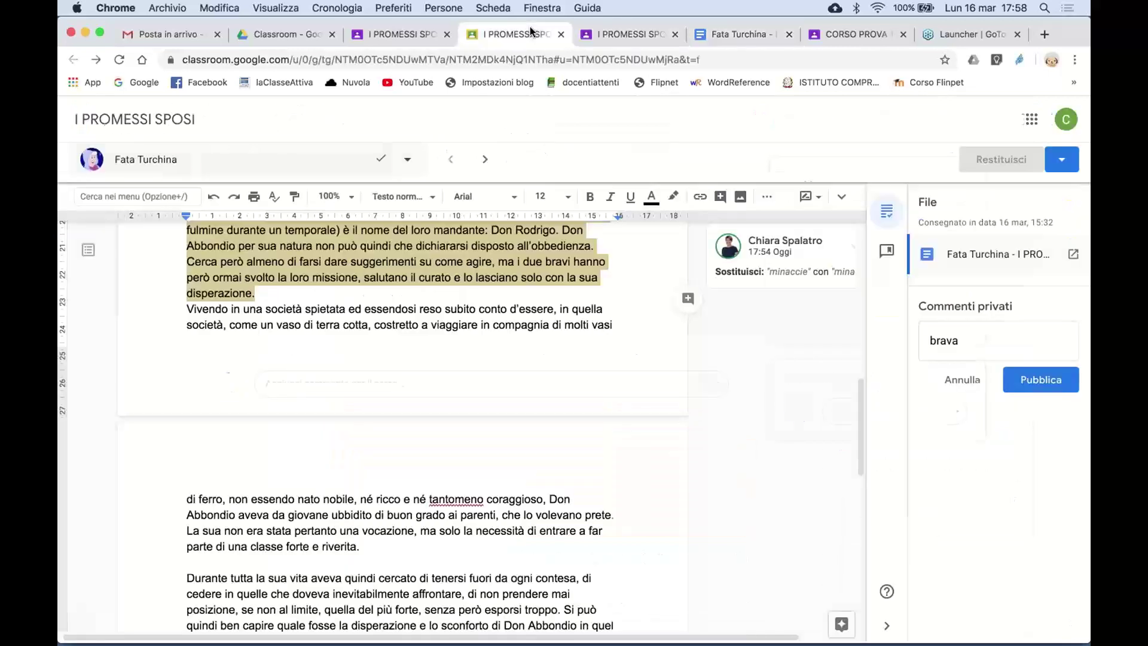
- Reload the grading view, confirming Ricarica, to show the new reply on the minacce suggestion
{"action": "left_click", "coordinate": [118, 60]}
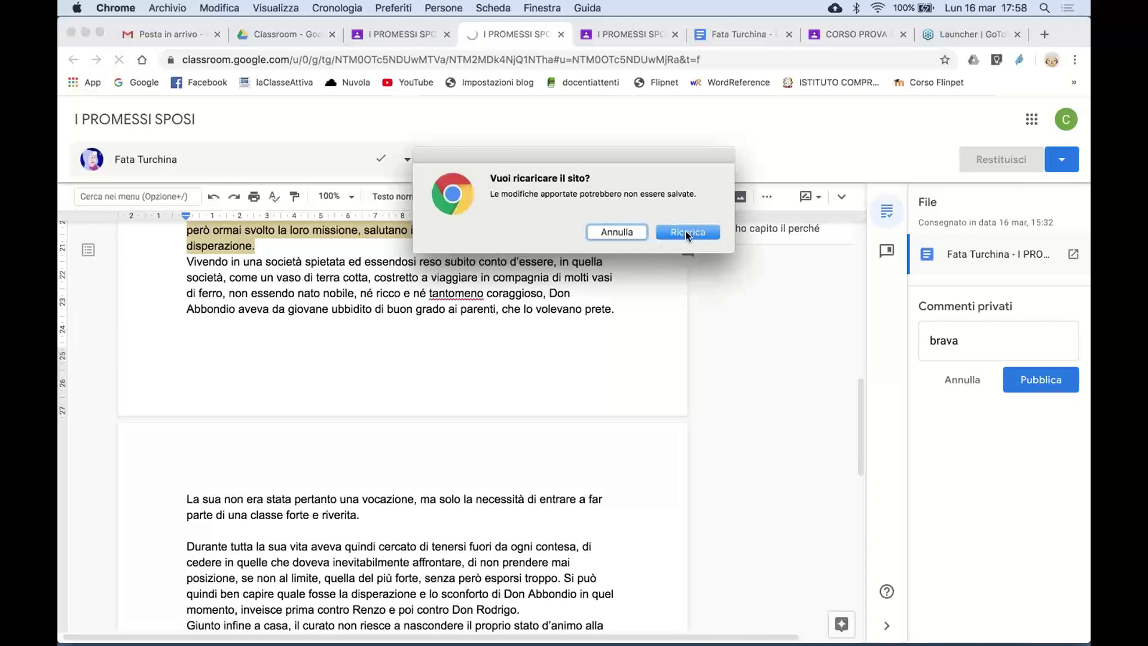
{"action": "left_click", "coordinate": [687, 233]}
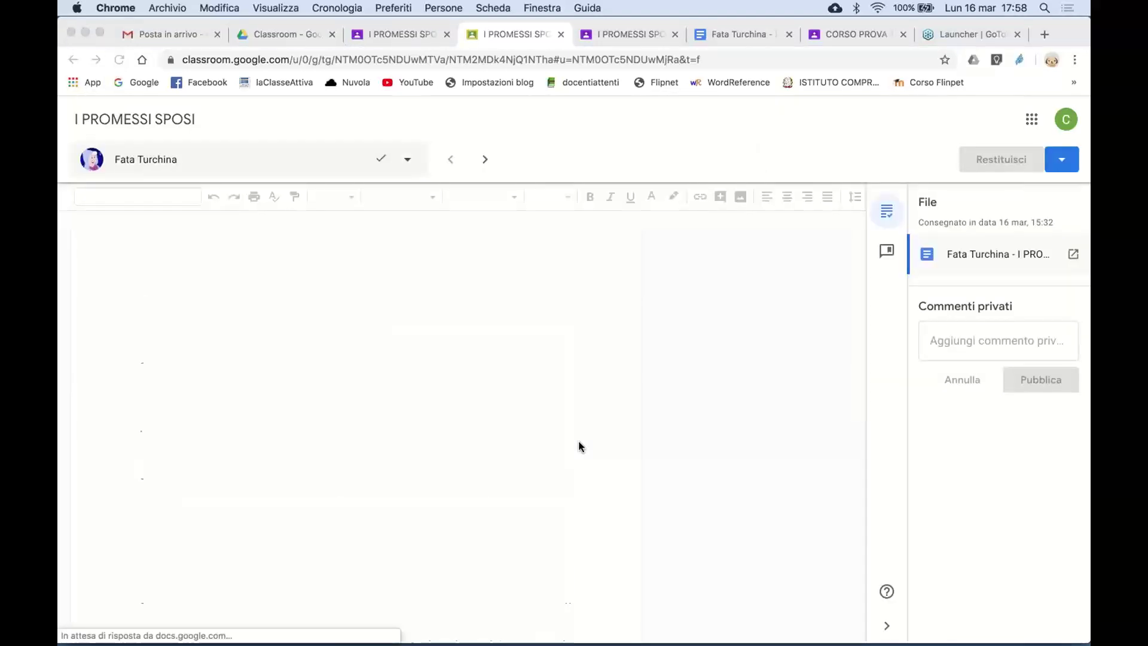
{"action": "scroll", "coordinate": [597, 484], "scroll_direction": "down", "scroll_amount": 15}
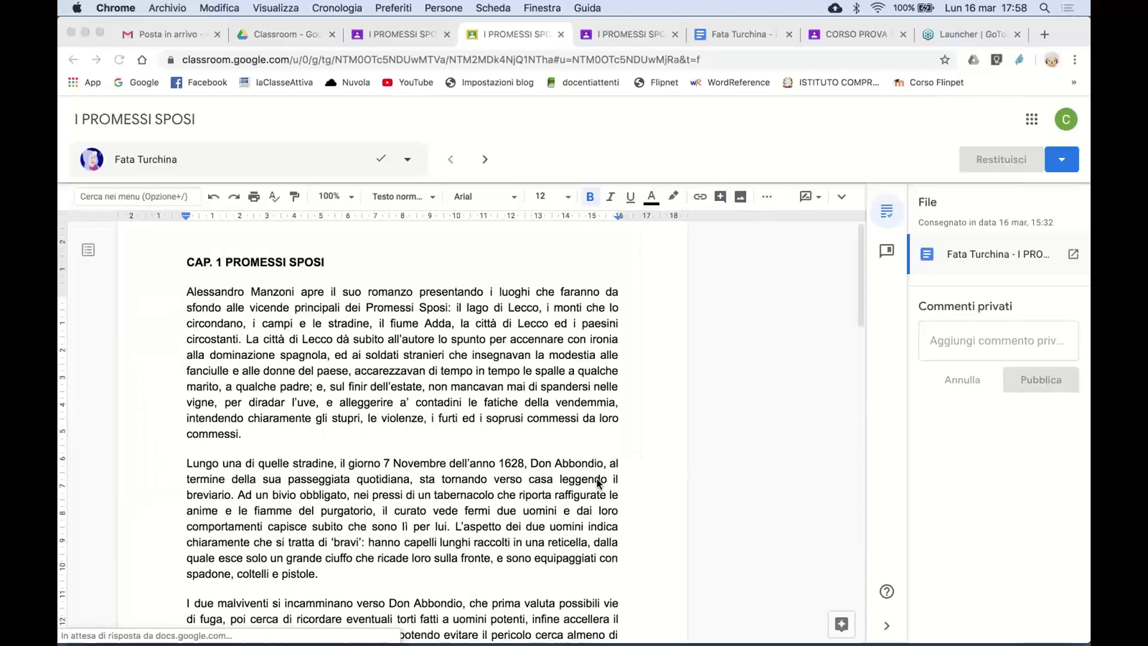
{"action": "scroll", "coordinate": [619, 483], "scroll_direction": "up", "scroll_amount": 1}
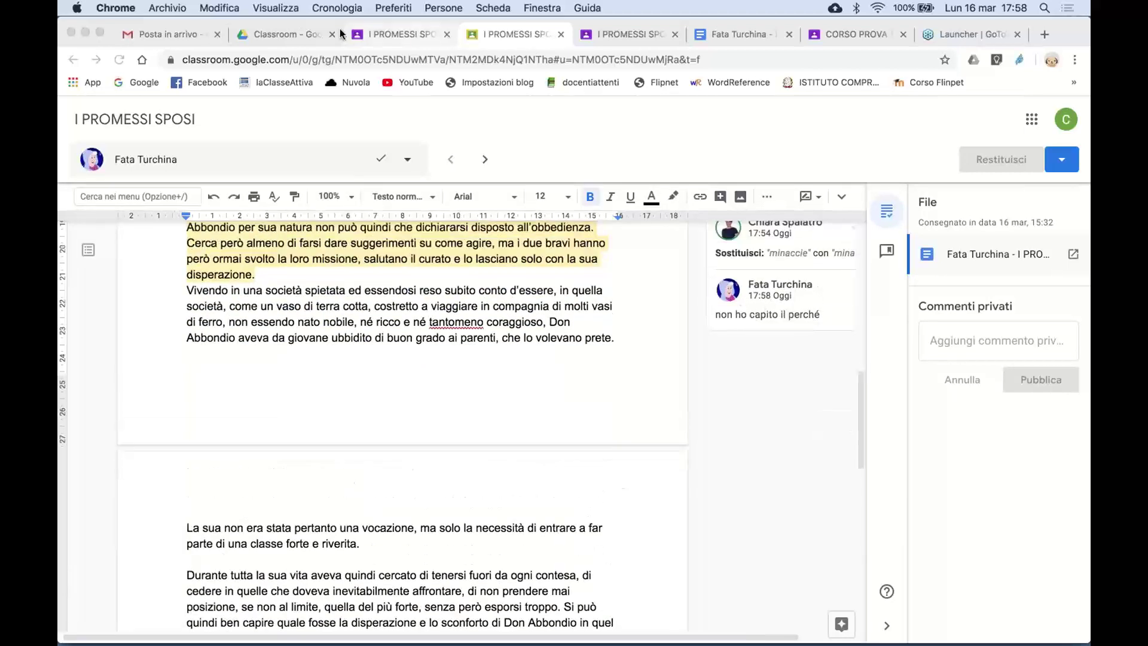
- In Drive, open CORSO PROVA 1 A > I PROMESSI SPOSI, view the student's essay, then close it
{"action": "left_click", "coordinate": [294, 28]}
{"action": "left_click", "coordinate": [369, 239]}
{"action": "double_click", "coordinate": [369, 239]}
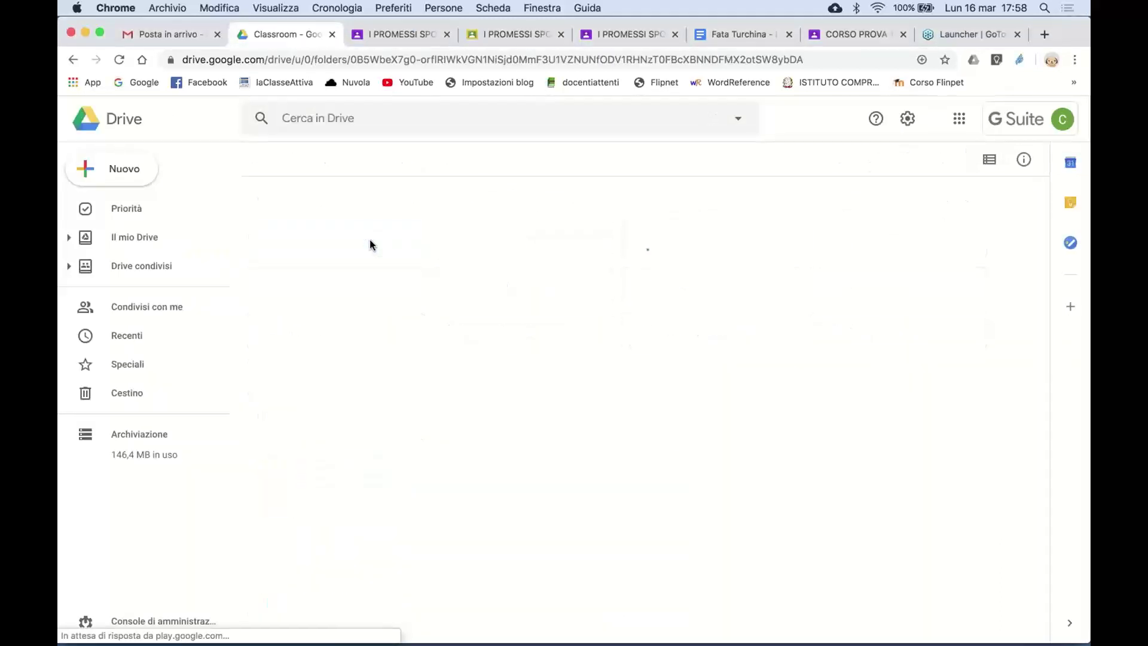
{"action": "double_click", "coordinate": [356, 237]}
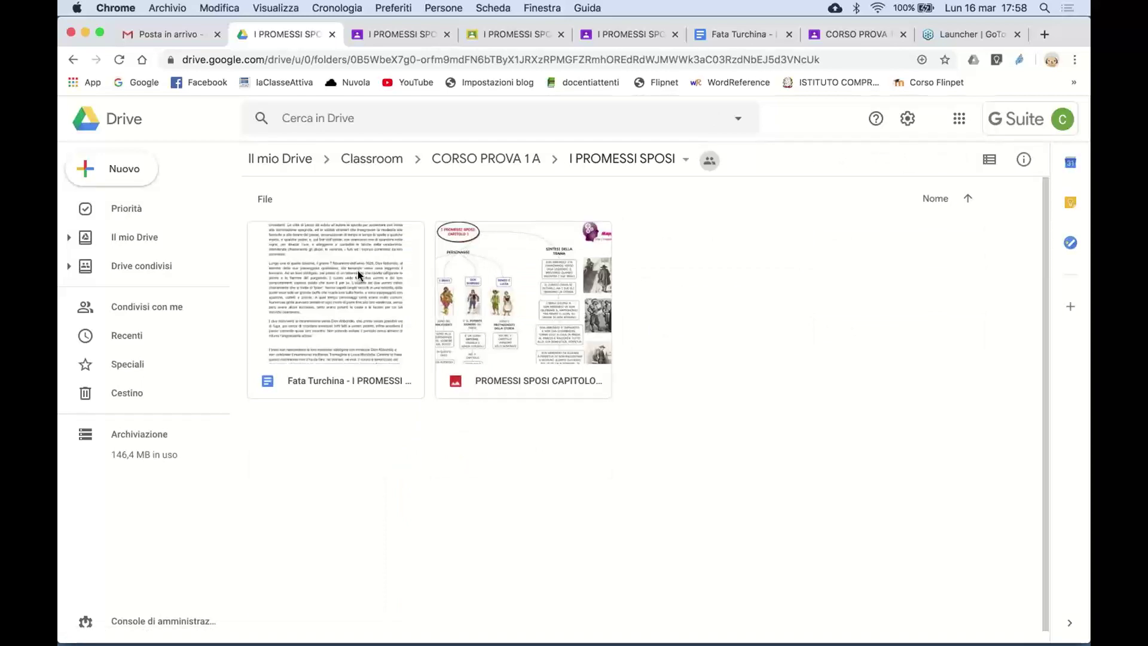
{"action": "double_click", "coordinate": [358, 270]}
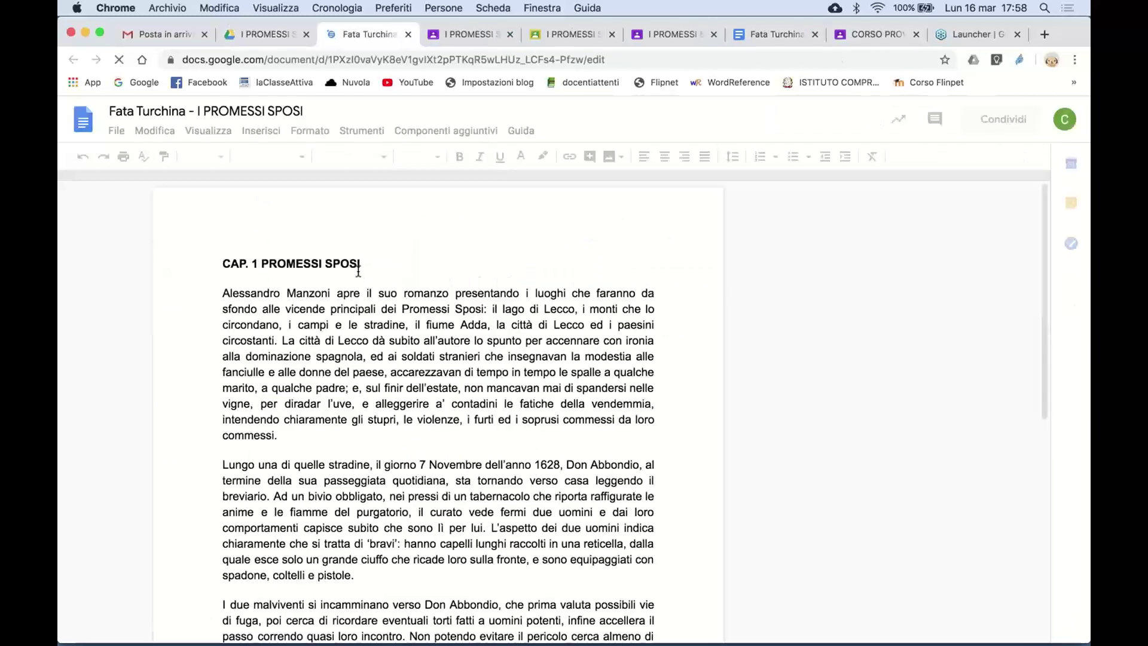
{"action": "scroll", "coordinate": [430, 417], "scroll_direction": "down", "scroll_amount": 4}
{"action": "scroll", "coordinate": [429, 417], "scroll_direction": "down", "scroll_amount": 5}
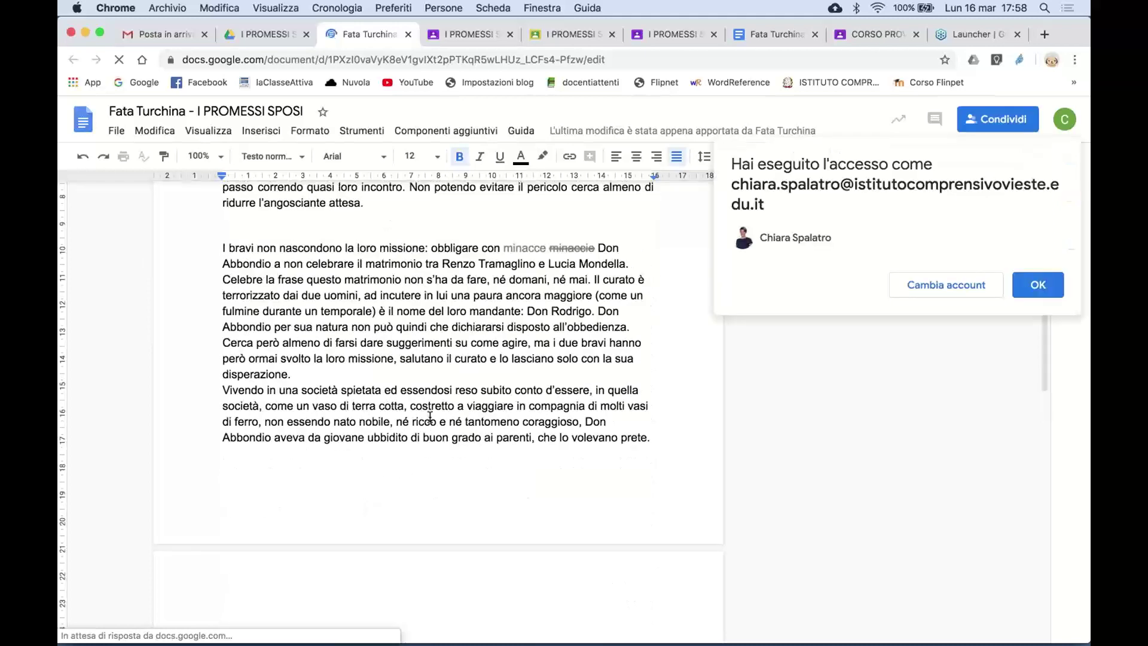
{"action": "left_click", "coordinate": [1043, 291]}
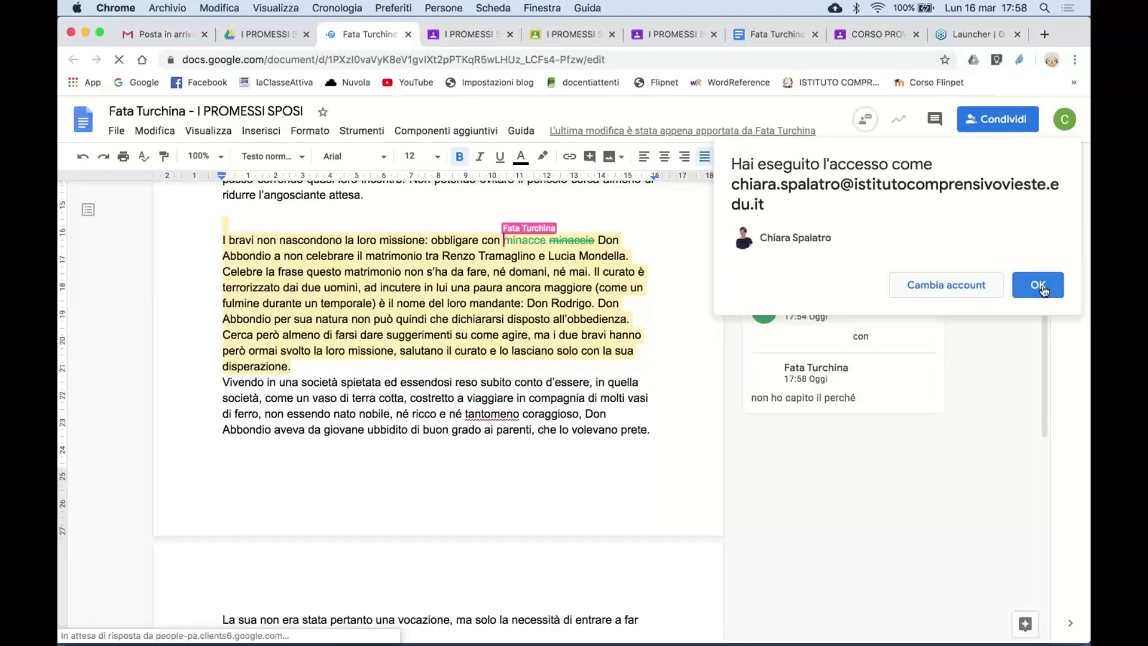
{"action": "scroll", "coordinate": [621, 459], "scroll_direction": "down", "scroll_amount": 1}
{"action": "scroll", "coordinate": [621, 460], "scroll_direction": "down", "scroll_amount": 5}
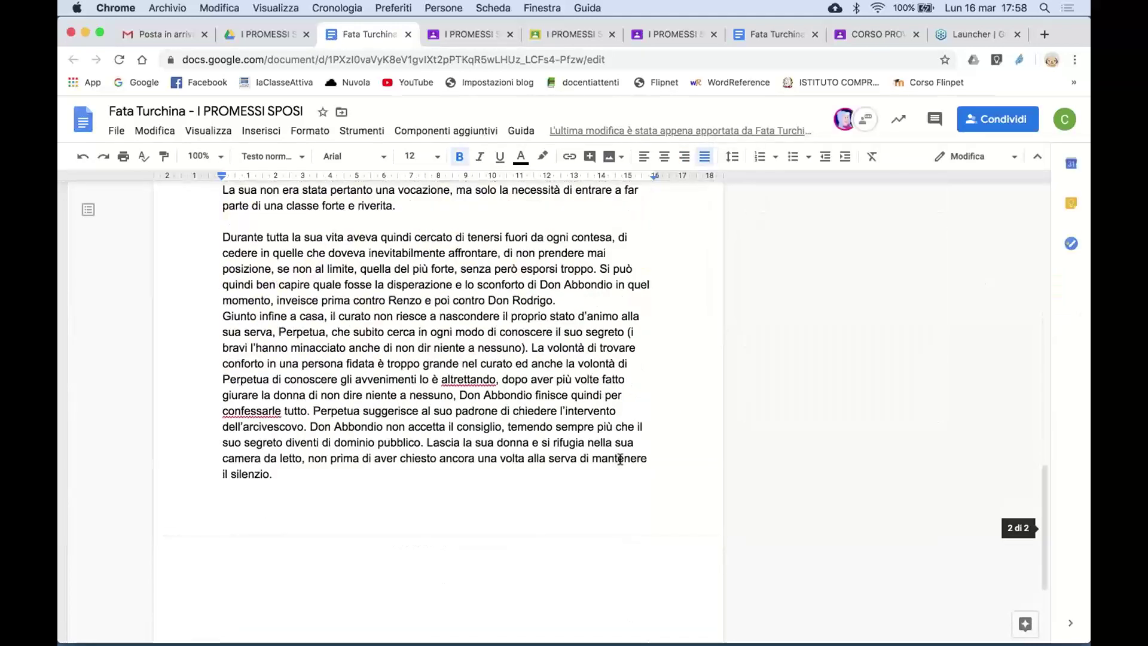
{"action": "scroll", "coordinate": [410, 217], "scroll_direction": "up", "scroll_amount": 15}
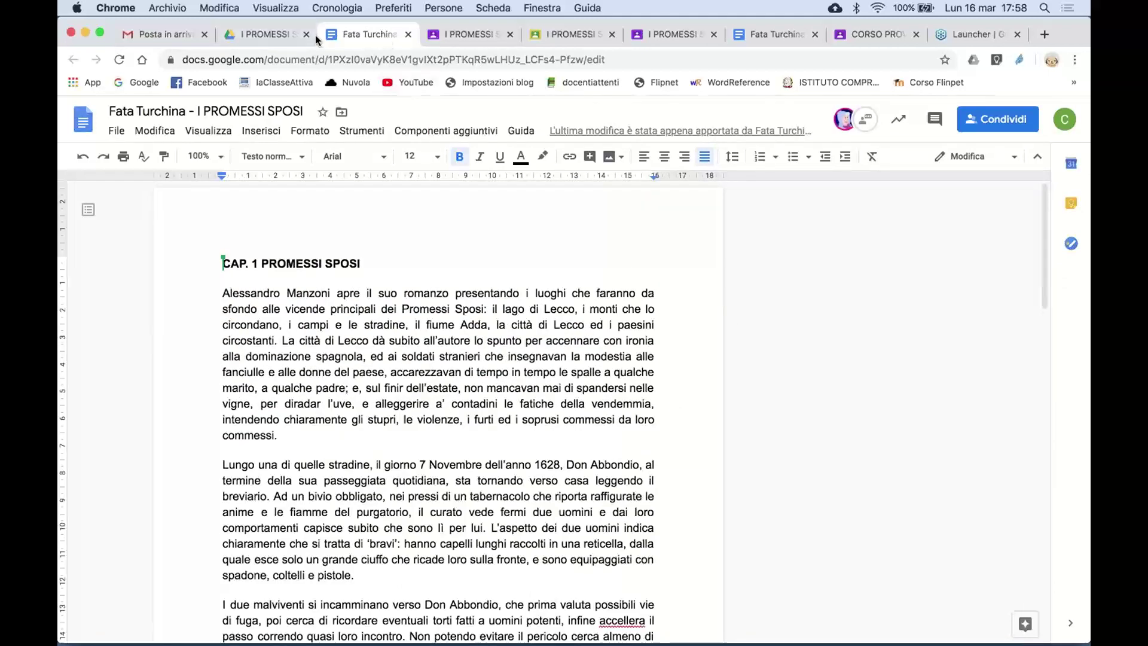
{"action": "left_click", "coordinate": [409, 36]}
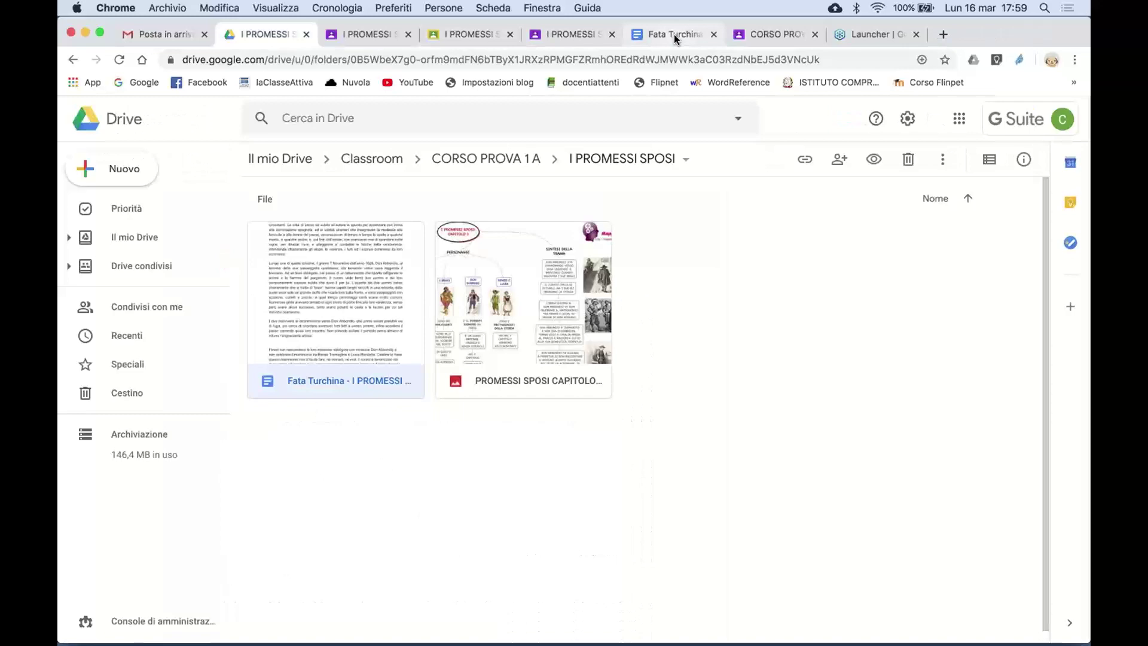
- Close the extra essay copy, check the list of submitting students, then go to the instructions page
{"action": "left_click", "coordinate": [674, 34]}
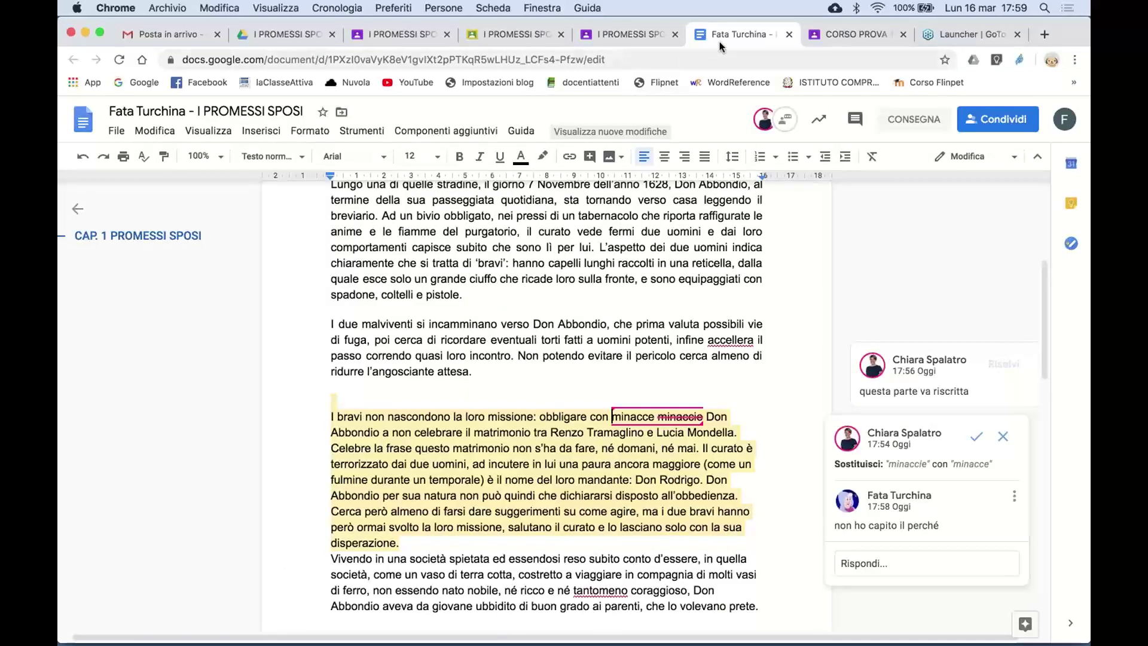
{"action": "left_click", "coordinate": [789, 34]}
{"action": "left_click", "coordinate": [518, 34]}
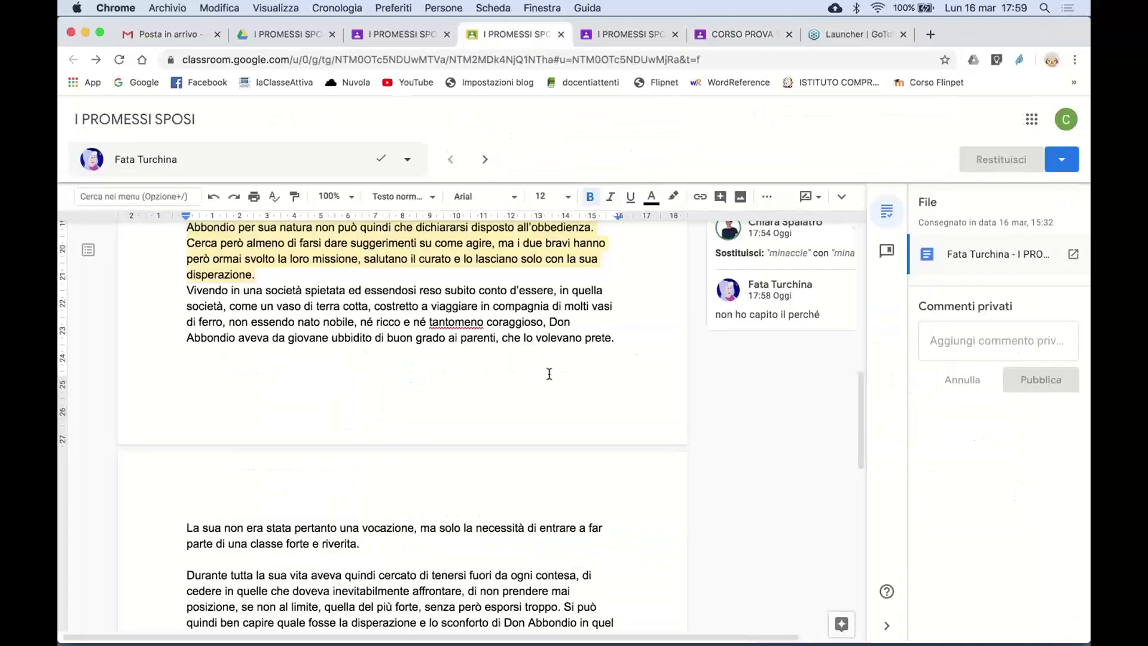
{"action": "scroll", "coordinate": [571, 413], "scroll_direction": "up", "scroll_amount": 10}
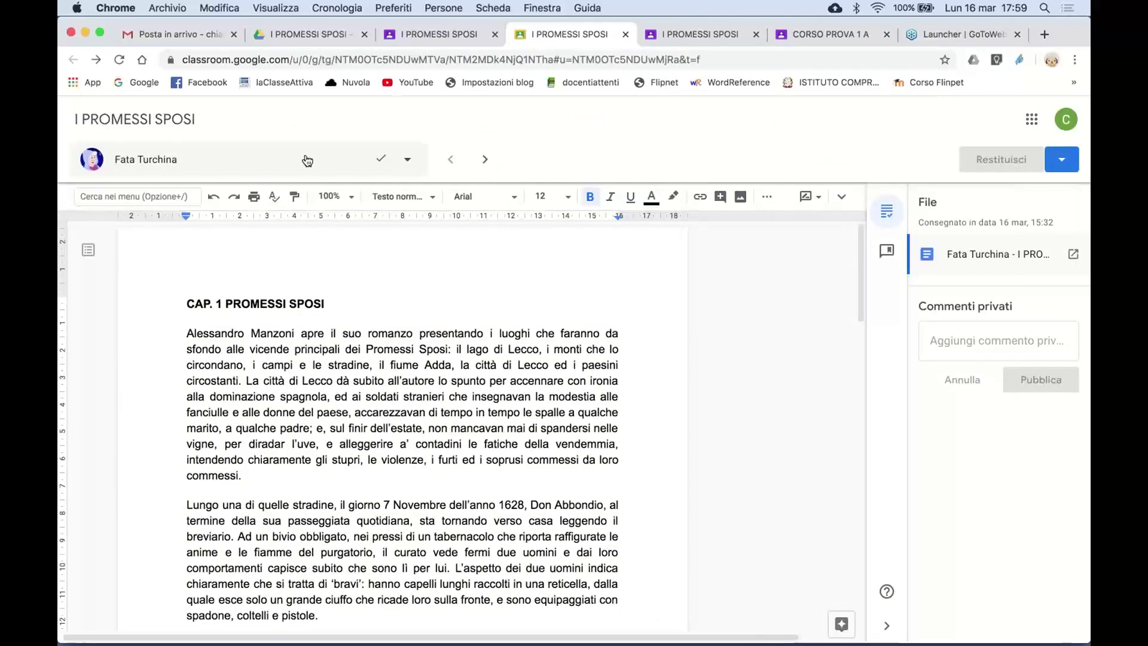
{"action": "left_click", "coordinate": [408, 162]}
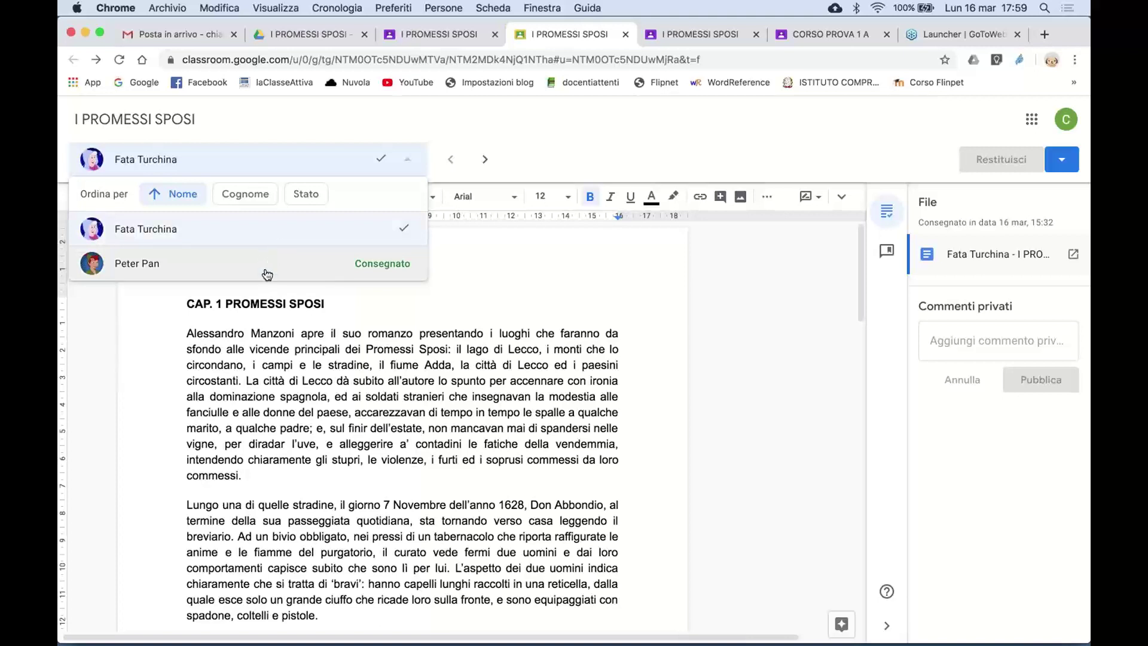
{"action": "left_click", "coordinate": [344, 131]}
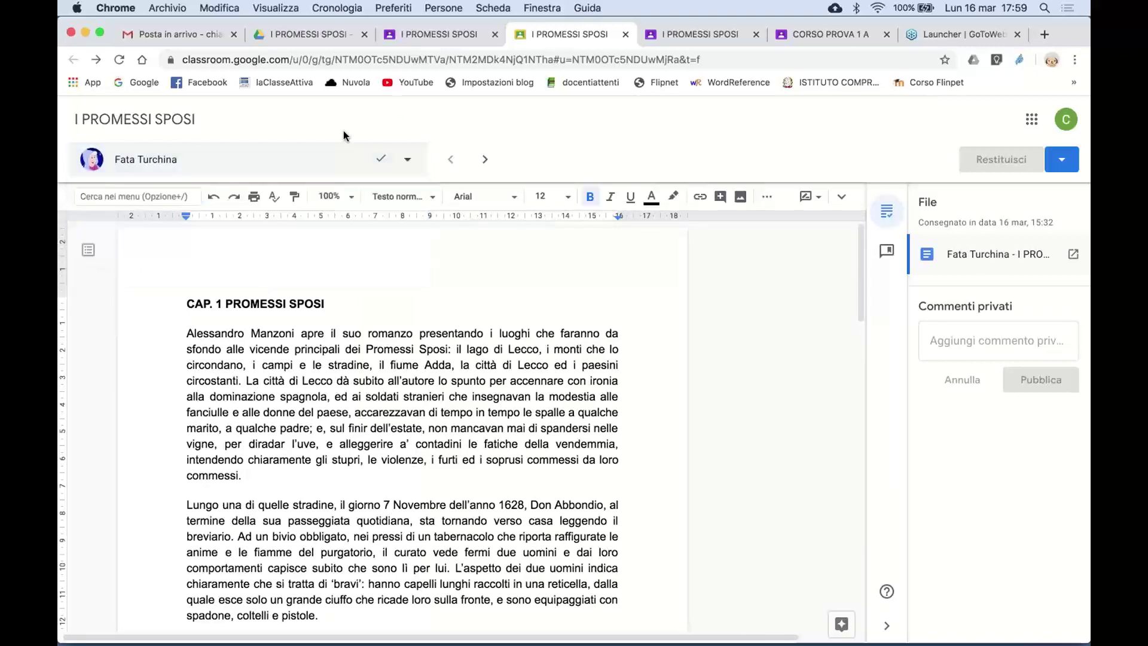
{"action": "left_click", "coordinate": [469, 32]}
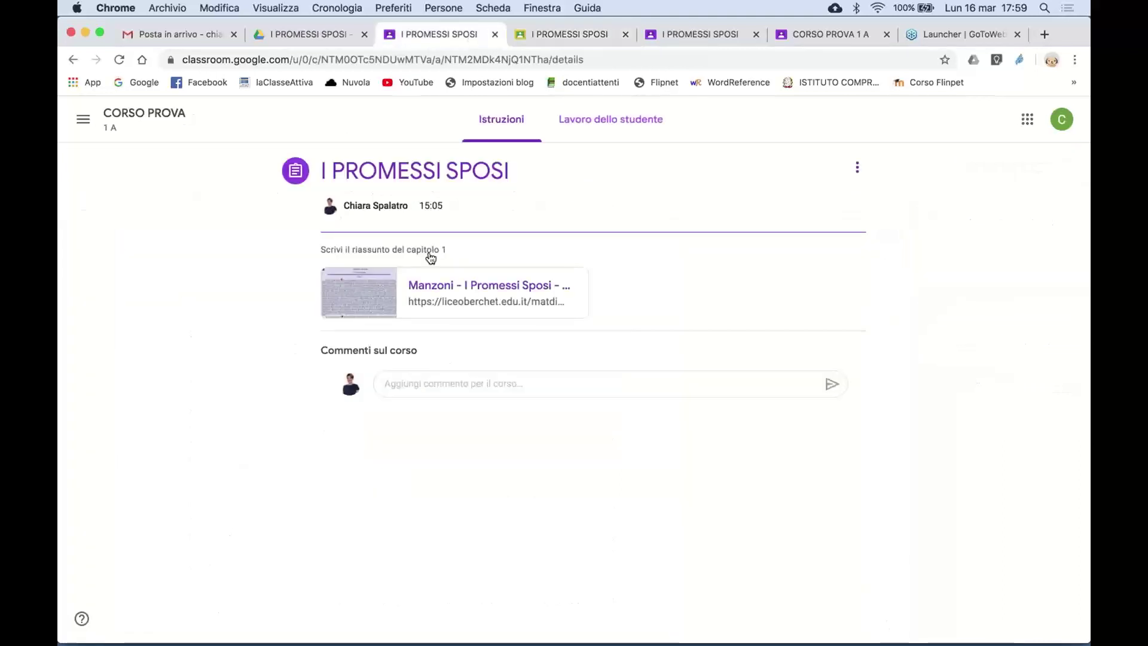
- Check the next student's I PROMESSI SPOSI mind-map image in grading, then go back to CORSO PROVA
{"action": "left_click", "coordinate": [594, 122]}
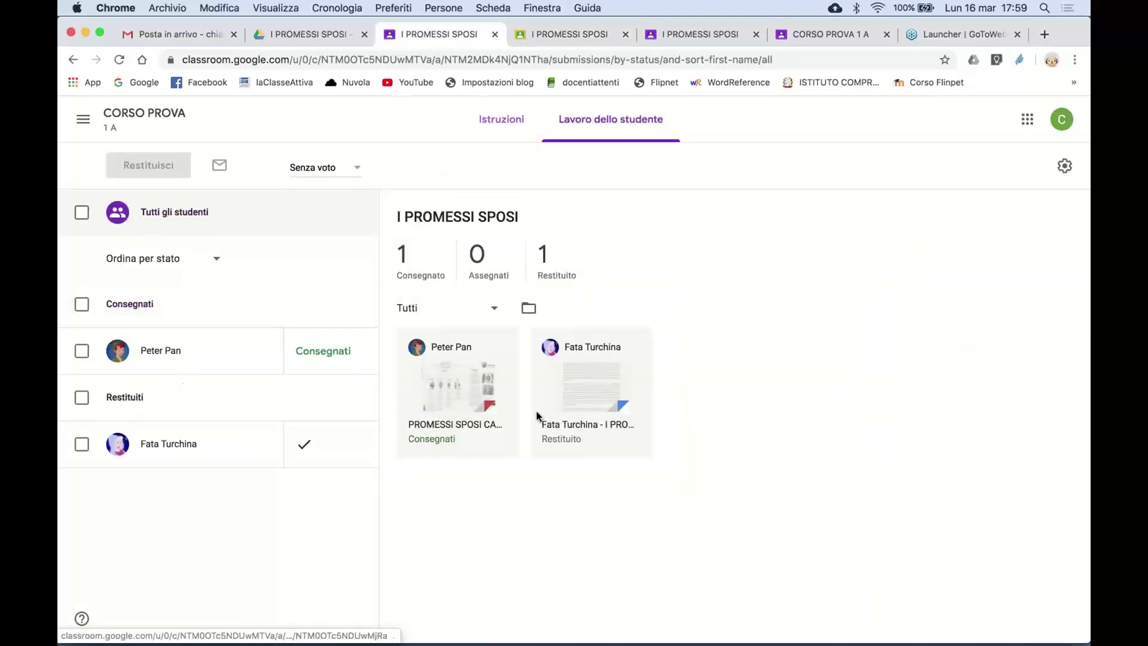
{"action": "left_click", "coordinate": [569, 36]}
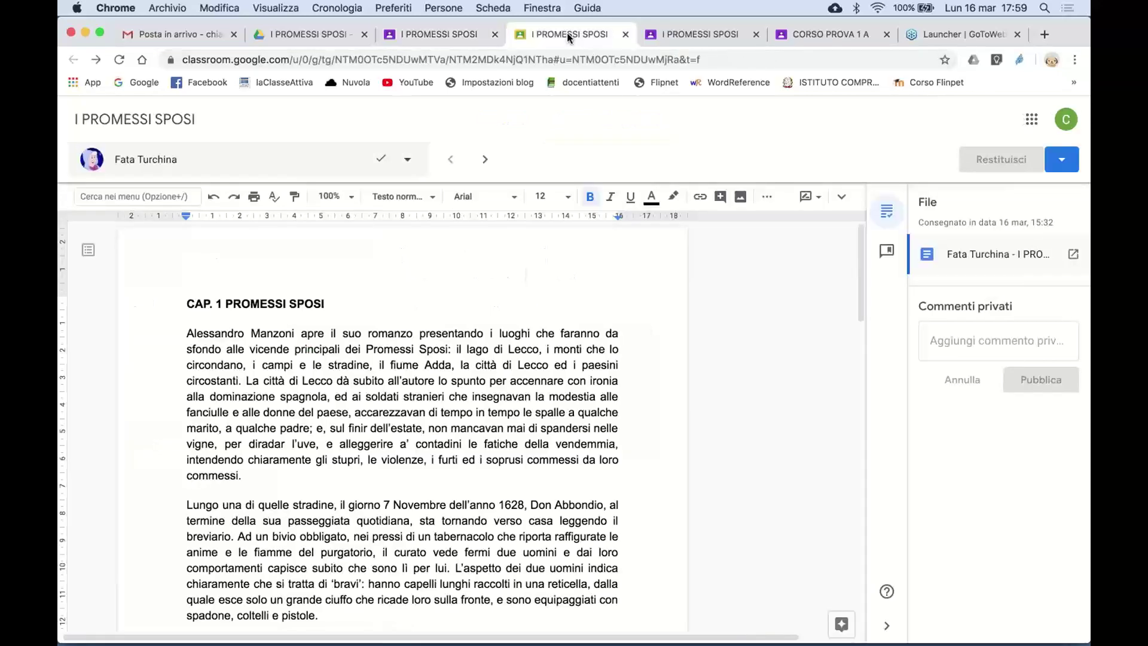
{"action": "left_click", "coordinate": [485, 160]}
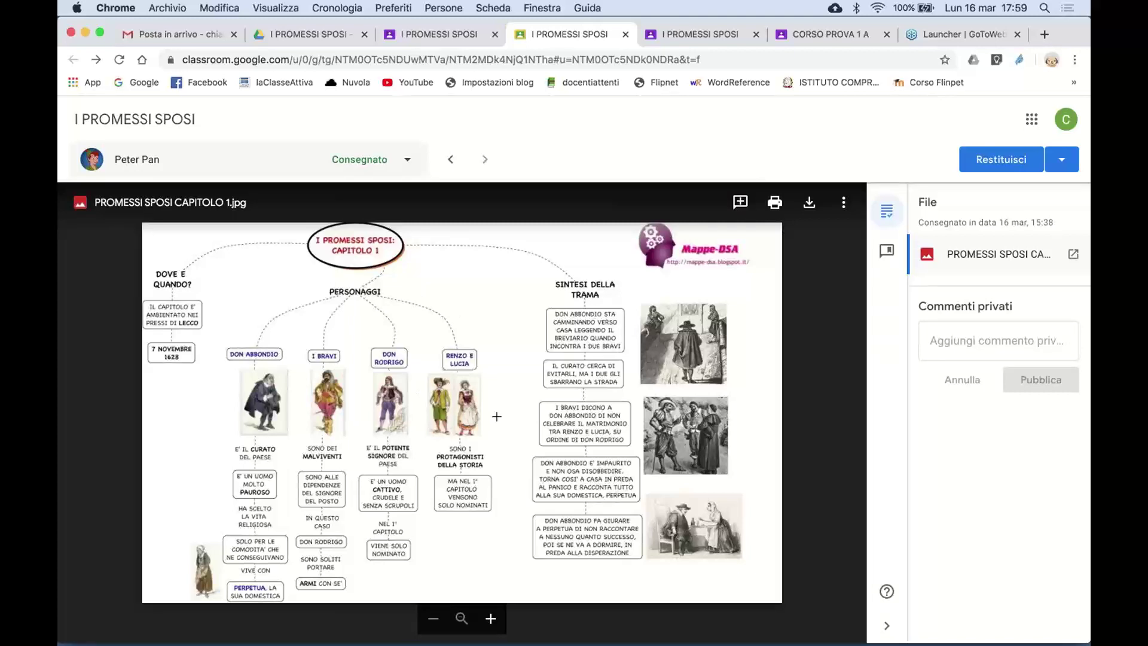
{"action": "scroll", "coordinate": [496, 421], "scroll_direction": "up", "scroll_amount": 3}
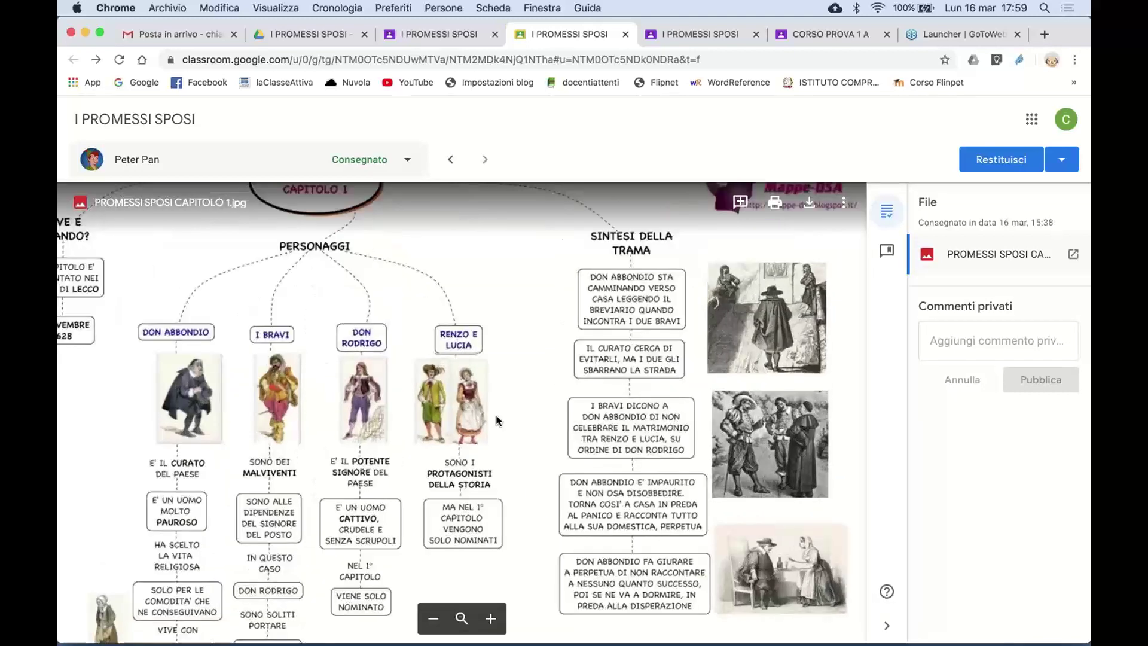
{"action": "scroll", "coordinate": [497, 421], "scroll_direction": "down", "scroll_amount": 3}
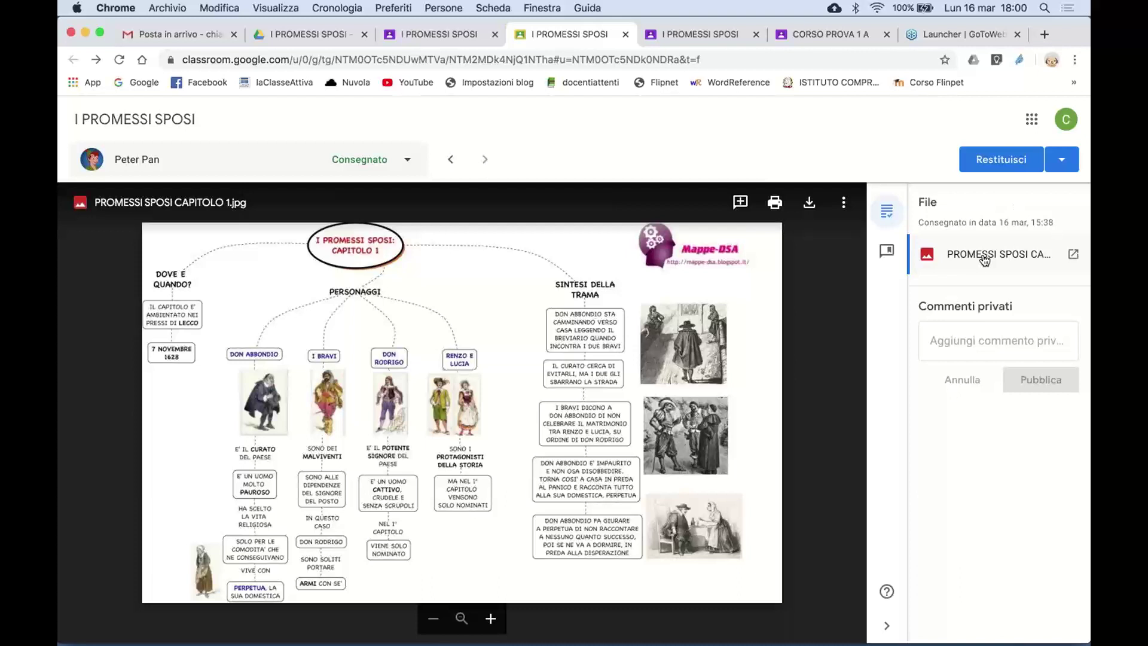
{"action": "left_click", "coordinate": [433, 37]}
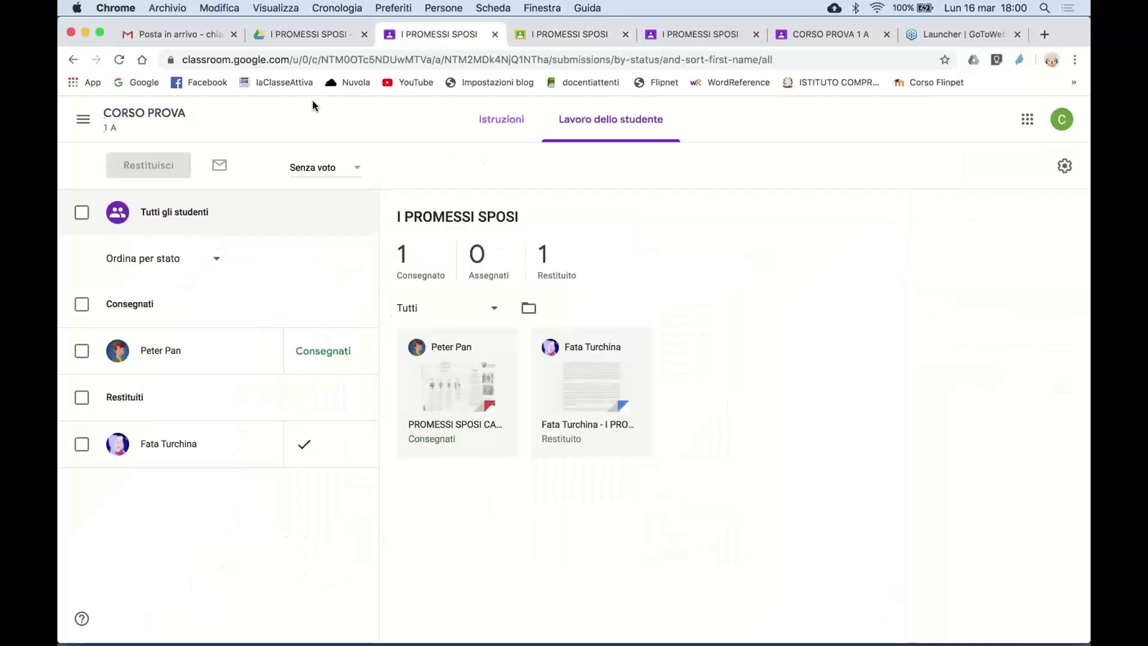
{"action": "left_click", "coordinate": [149, 119]}
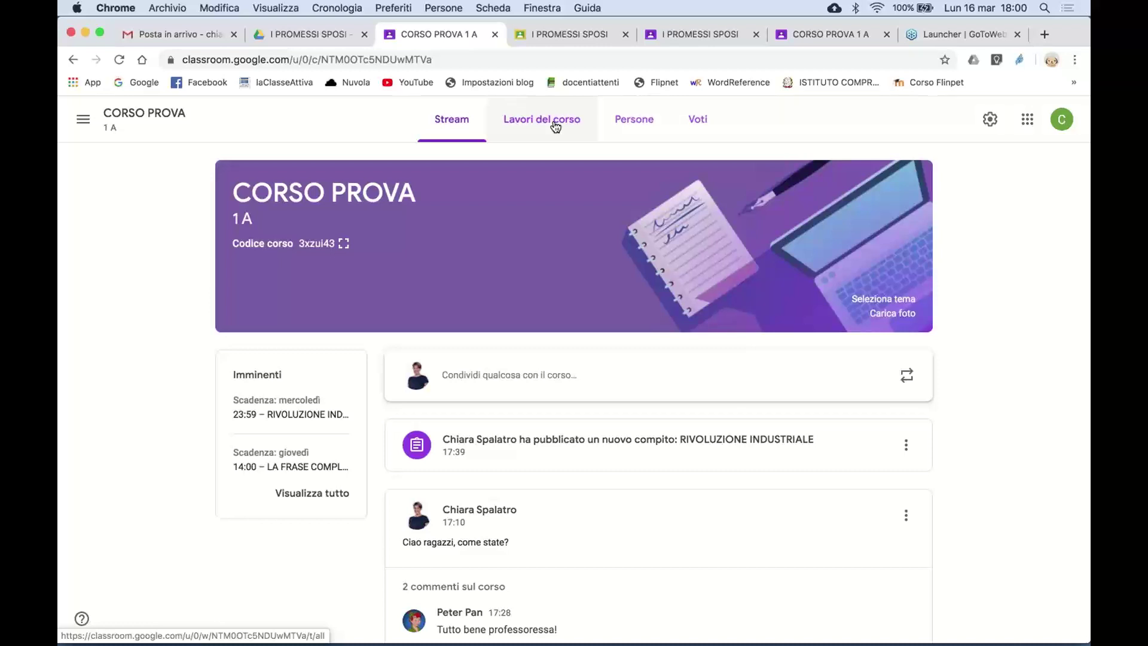
- Expand '2 commenti sul corso' on the Stream, then switch to the Lavori del corso page
{"action": "scroll", "coordinate": [546, 543], "scroll_direction": "down", "scroll_amount": 2}
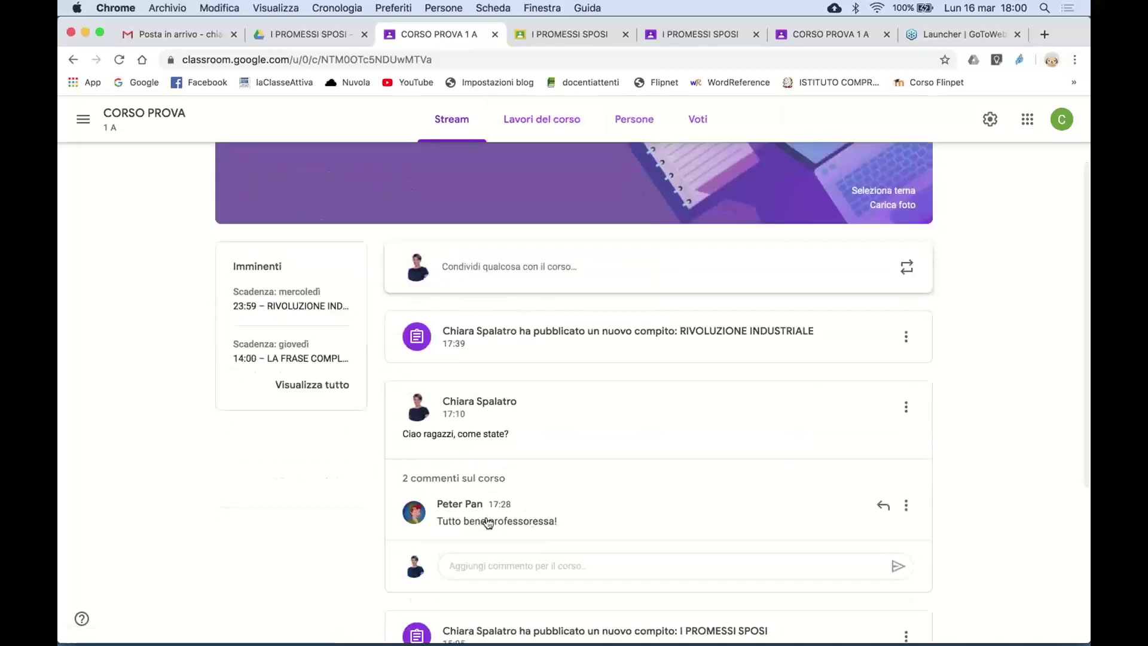
{"action": "left_click", "coordinate": [500, 483]}
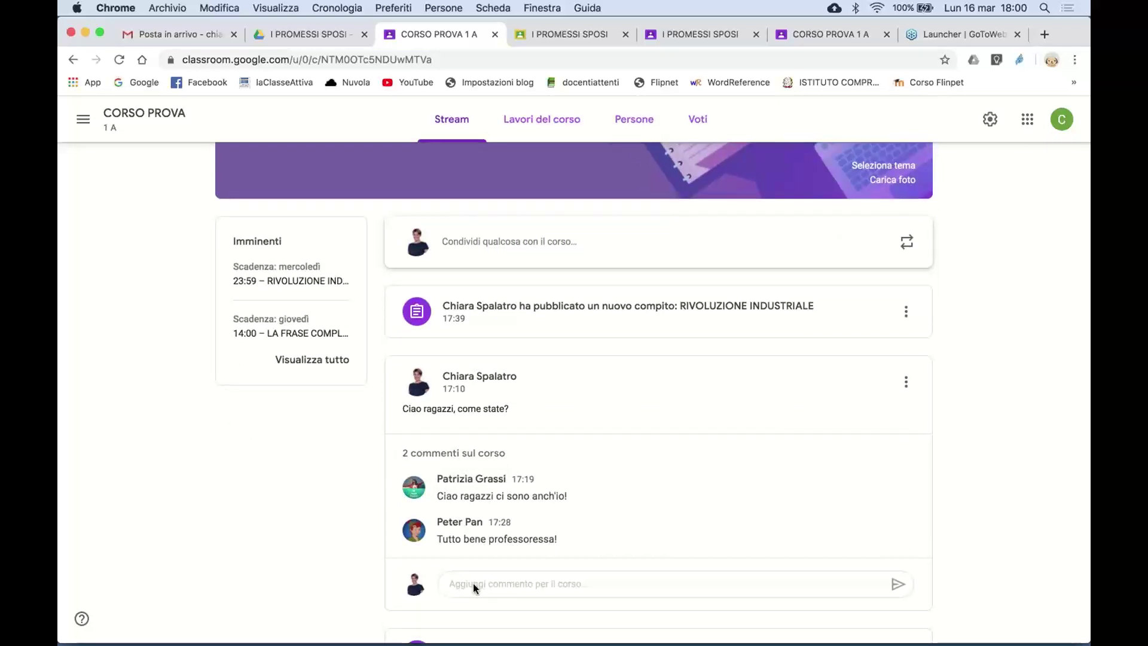
{"action": "scroll", "coordinate": [570, 193], "scroll_direction": "up", "scroll_amount": 3}
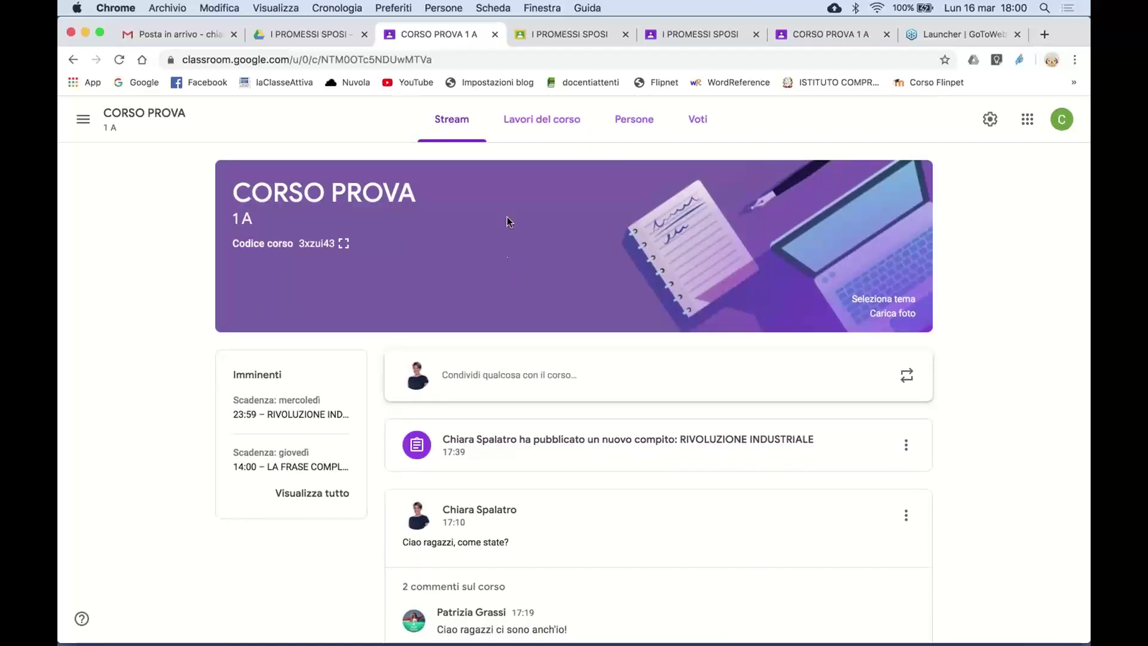
{"action": "left_click", "coordinate": [541, 122]}
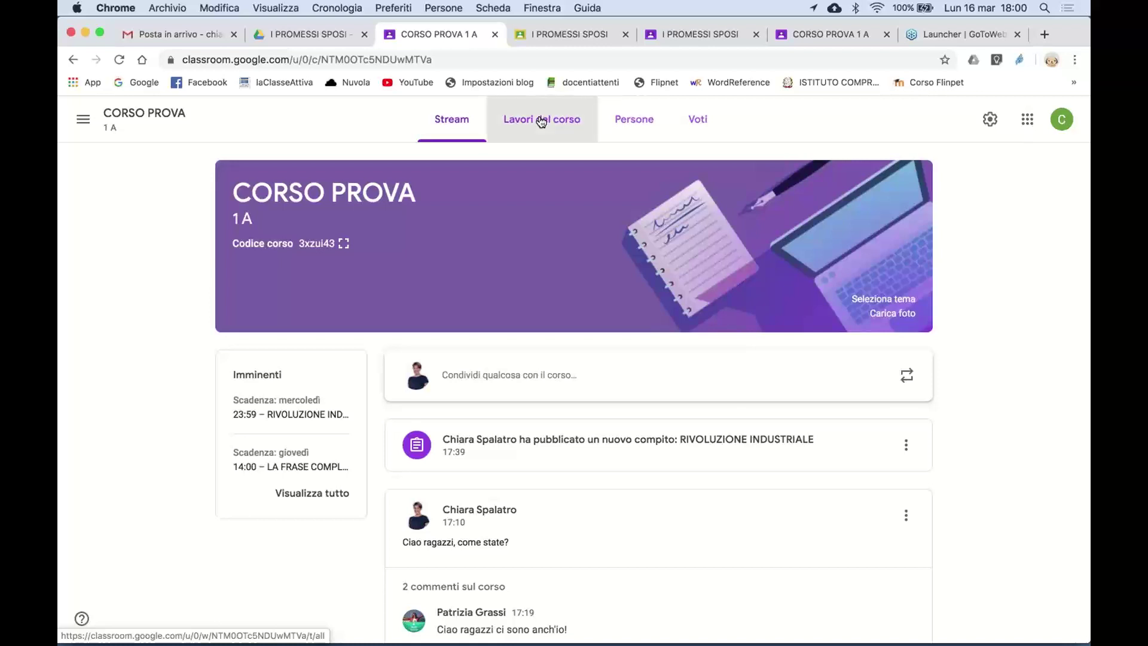
{"action": "left_click", "coordinate": [541, 122]}
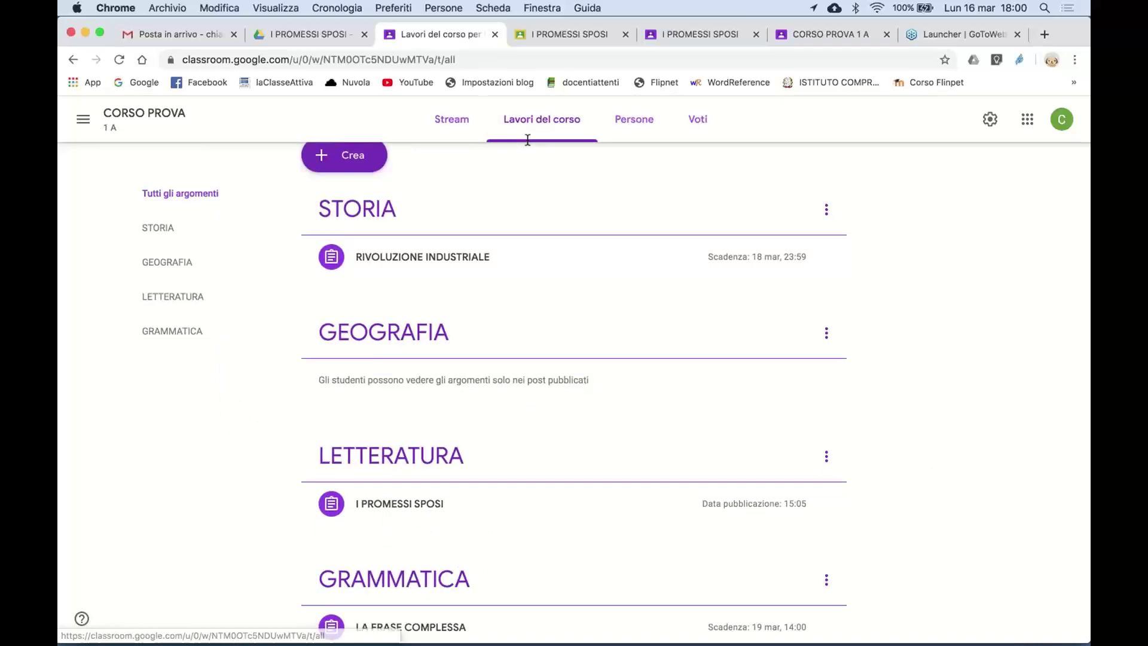
- Create a new Compito titled PROVA with instructions 'ciaoooo'
{"action": "scroll", "coordinate": [528, 143], "scroll_direction": "down", "scroll_amount": 1}
{"action": "scroll", "coordinate": [419, 179], "scroll_direction": "up", "scroll_amount": 2}
{"action": "left_click", "coordinate": [343, 172]}
{"action": "left_click", "coordinate": [375, 214]}
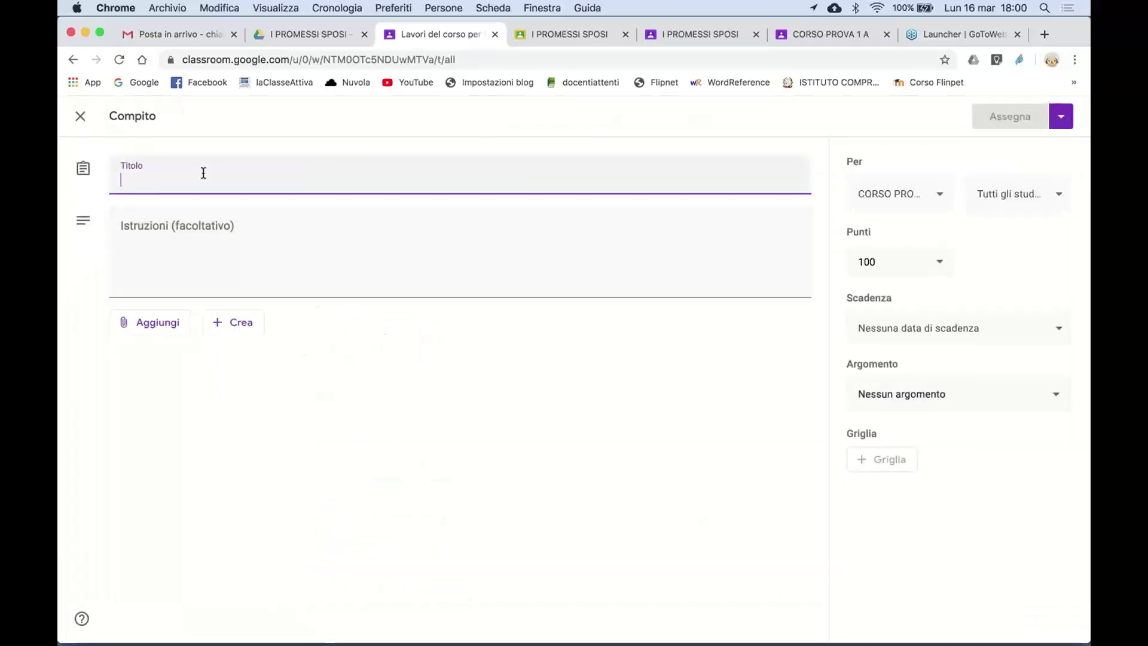
{"action": "type", "text": "PROVA"}
{"action": "left_click", "coordinate": [220, 239]}
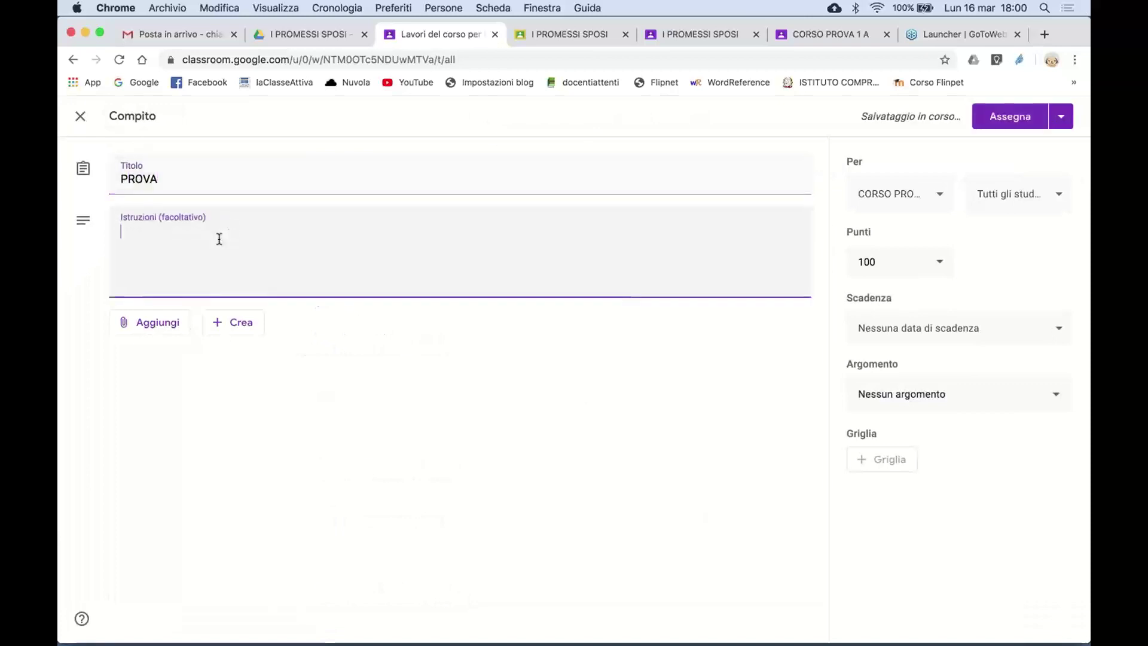
{"action": "type", "text": "ciaoooo"}
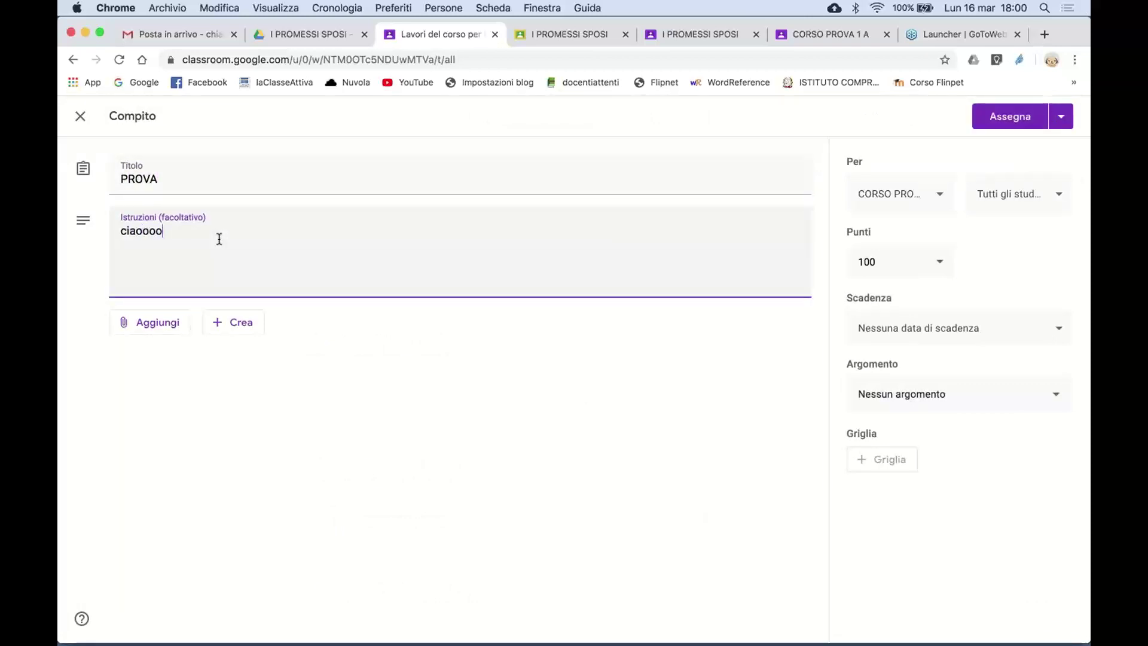
- Look through the Aggiungi attachment options and the Crea new-file types, then dismiss them
{"action": "left_click", "coordinate": [165, 333]}
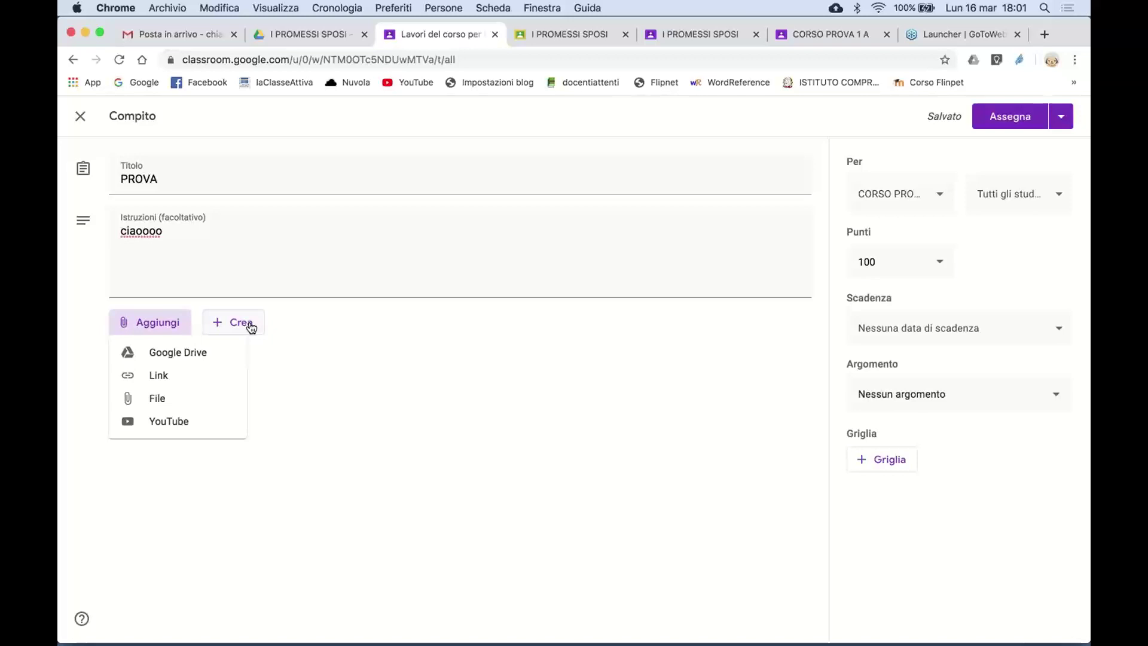
{"action": "left_click", "coordinate": [251, 327]}
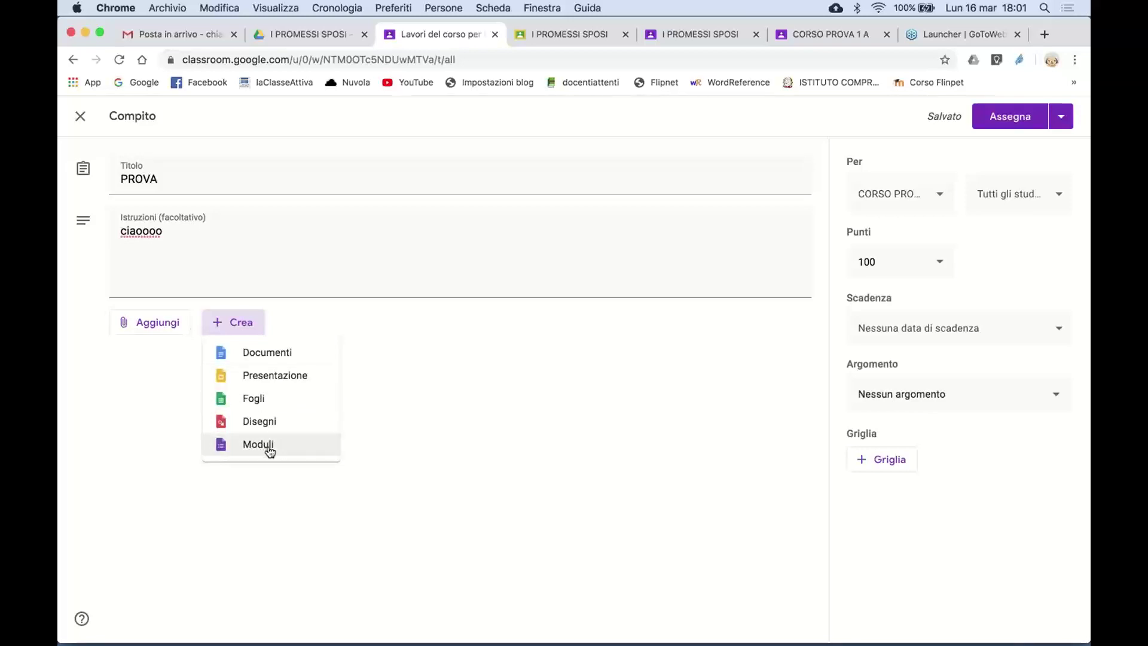
{"action": "left_click", "coordinate": [398, 421]}
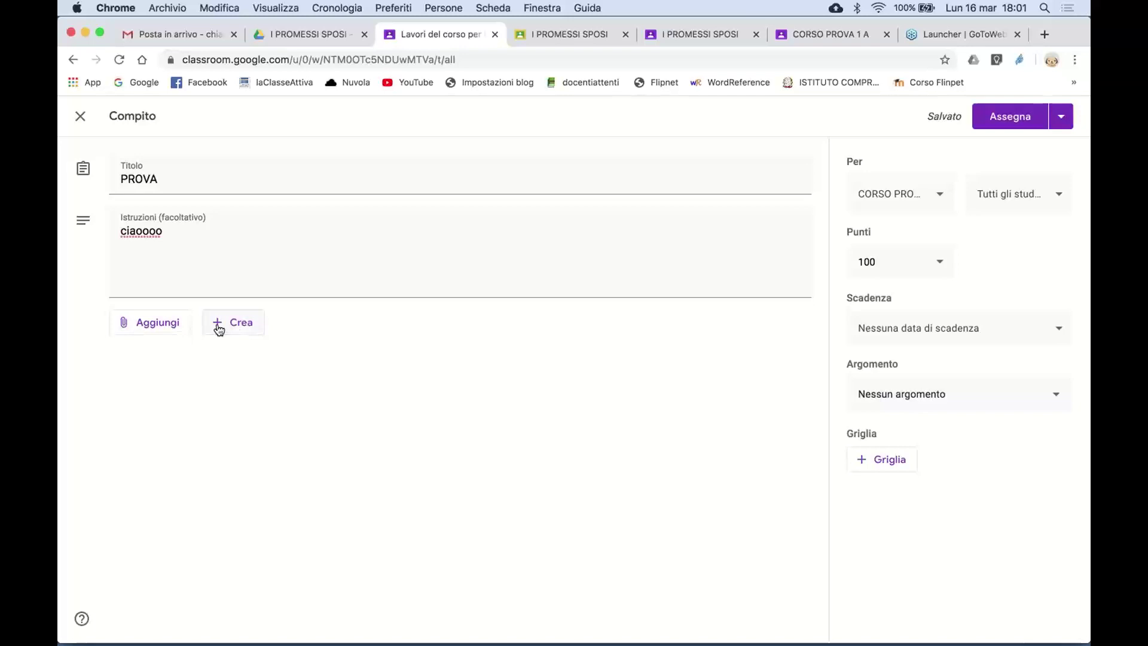
- Close the editor so PROVA stays a Bozza, then reopen it with Modifica compito
{"action": "left_click", "coordinate": [80, 118]}
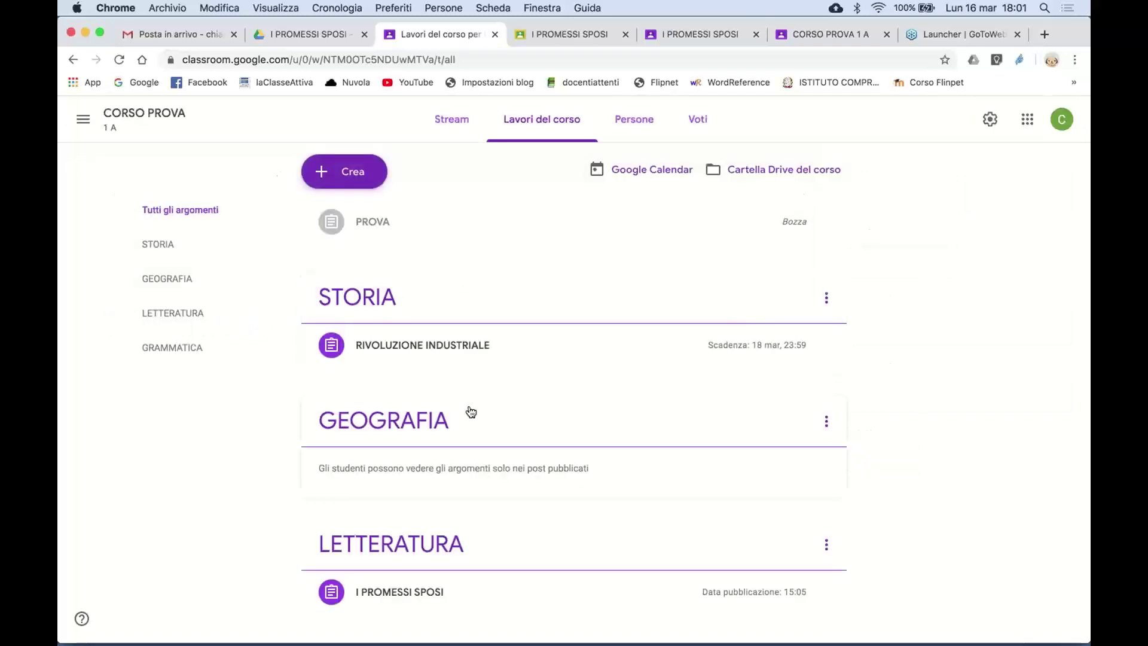
{"action": "scroll", "coordinate": [469, 411], "scroll_direction": "down", "scroll_amount": 3}
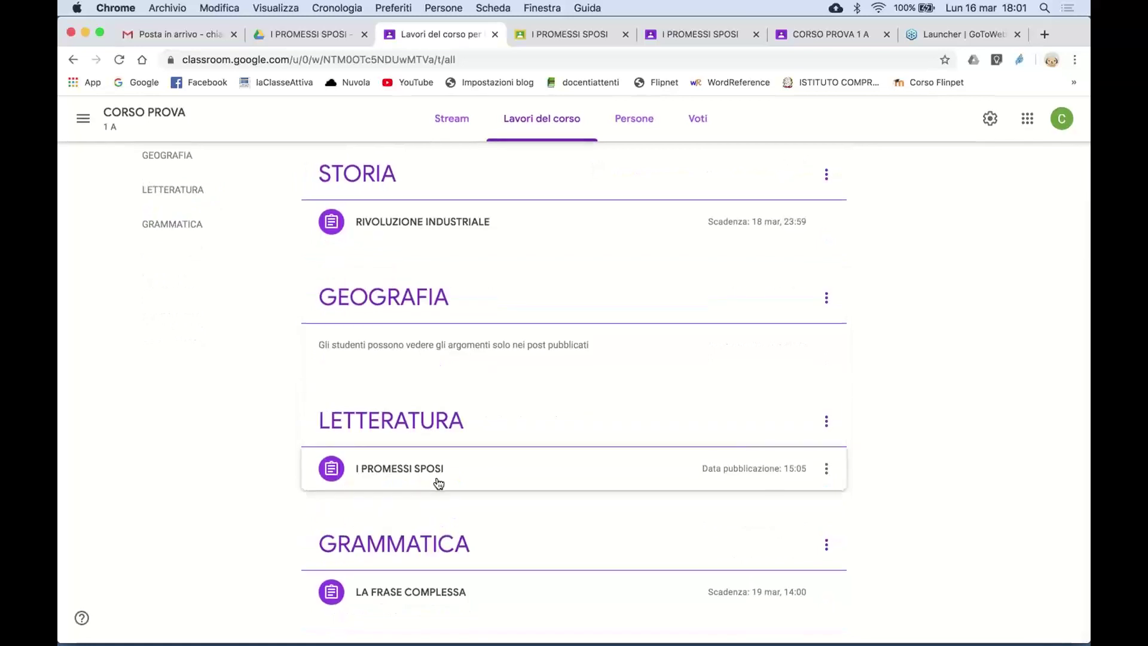
{"action": "scroll", "coordinate": [439, 483], "scroll_direction": "up", "scroll_amount": 2}
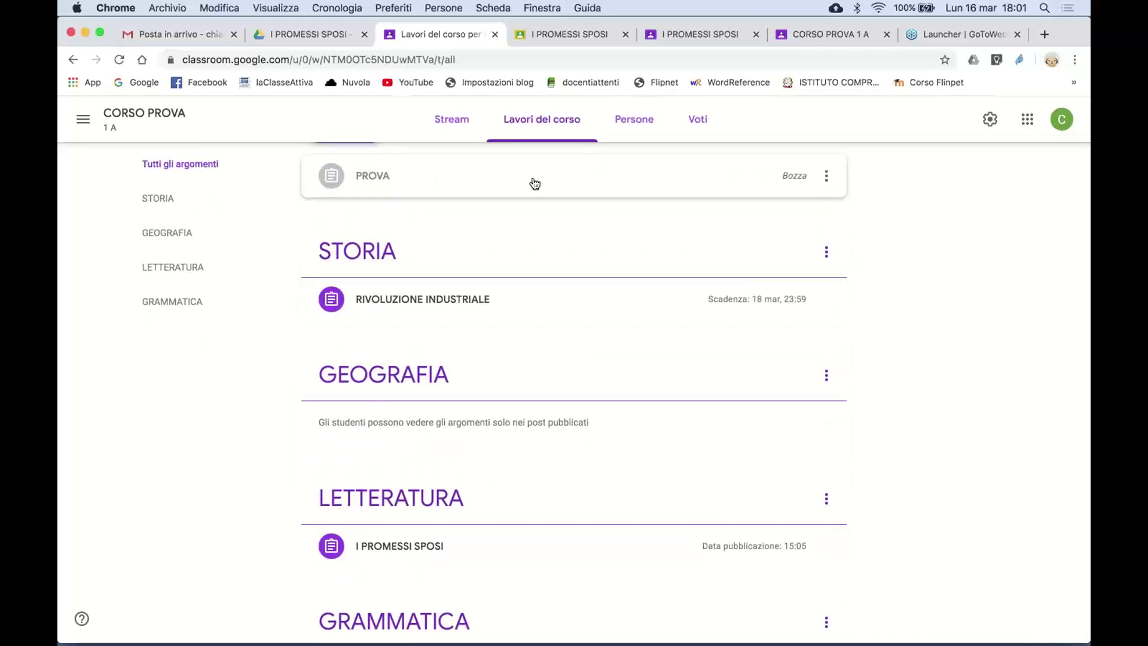
{"action": "left_click", "coordinate": [485, 179]}
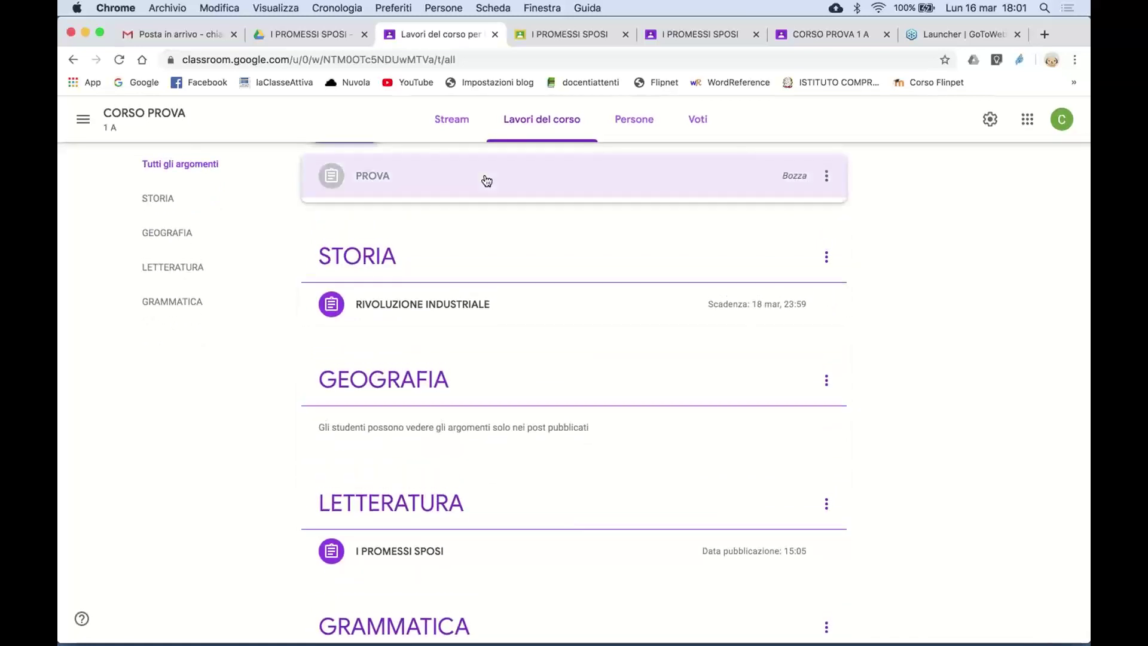
{"action": "left_click", "coordinate": [368, 280]}
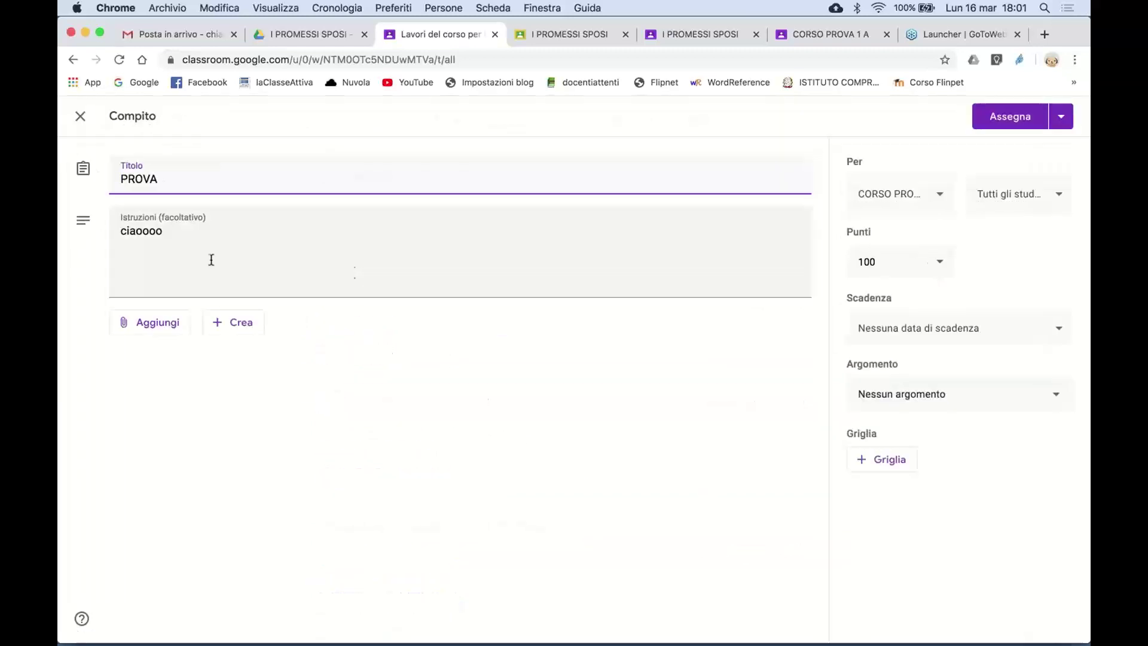
- Attach I MESI E LE STAGIONI from Google Drive's Recenti files to PROVA
{"action": "left_click", "coordinate": [161, 329]}
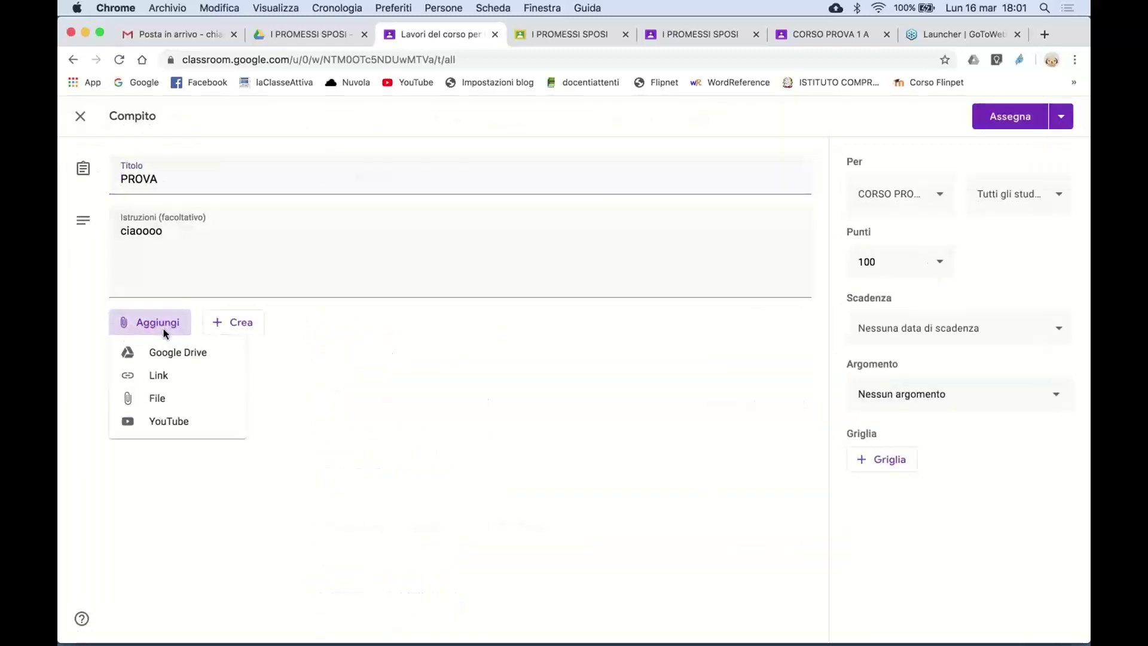
{"action": "left_click", "coordinate": [179, 351]}
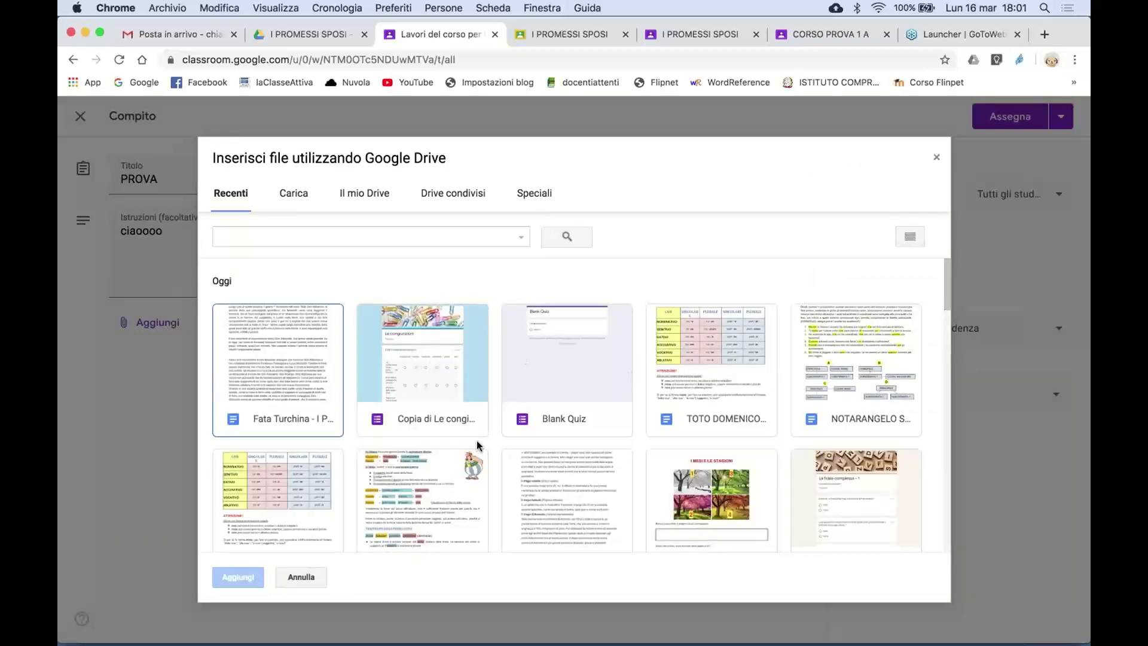
{"action": "scroll", "coordinate": [477, 444], "scroll_direction": "down", "scroll_amount": 5}
{"action": "scroll", "coordinate": [478, 446], "scroll_direction": "up", "scroll_amount": 3}
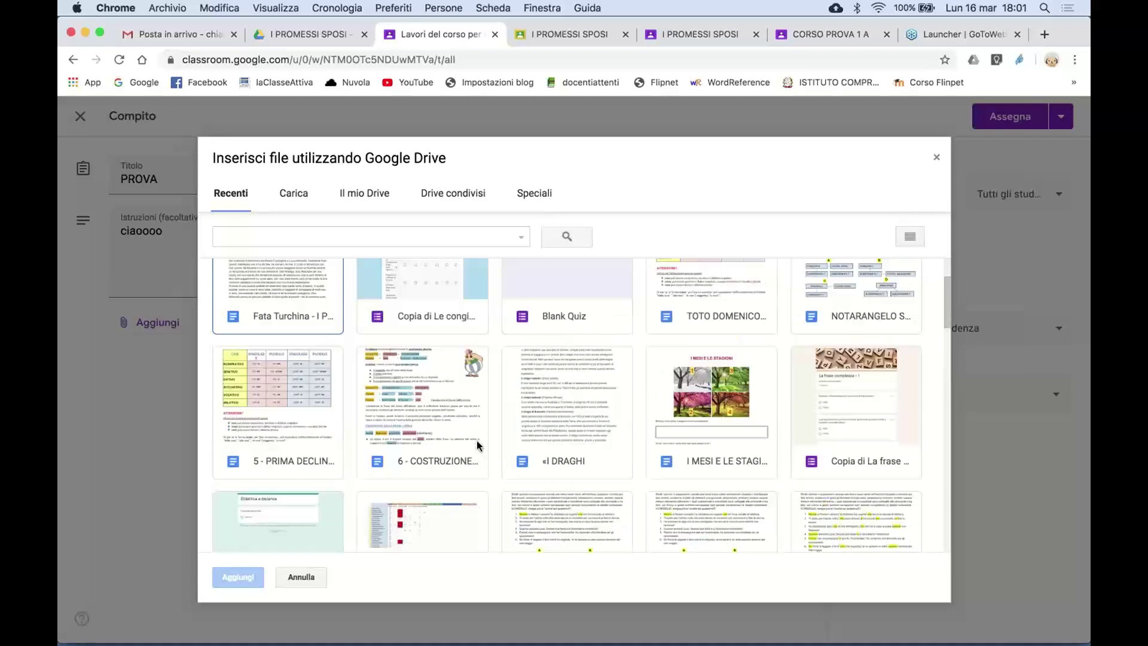
{"action": "double_click", "coordinate": [712, 417]}
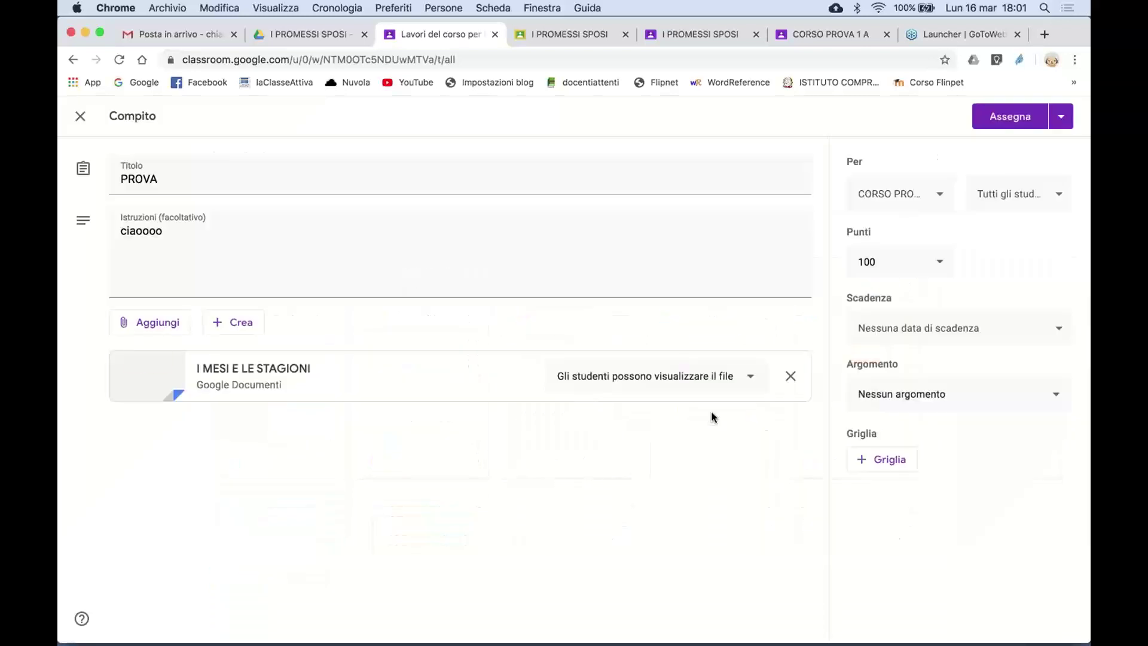
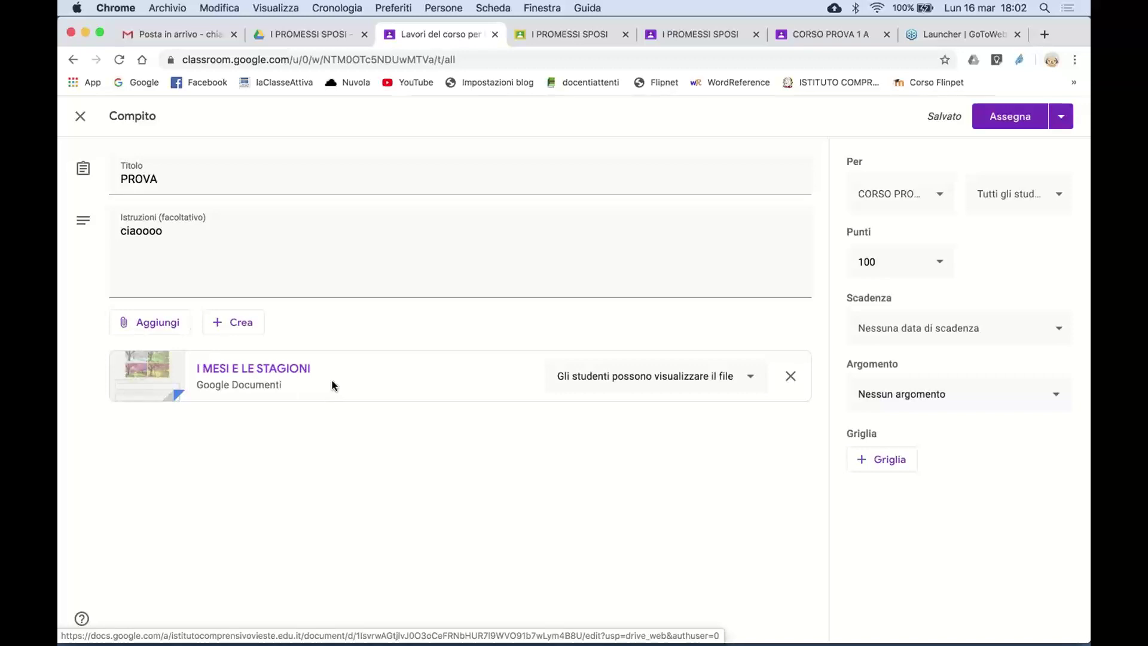
- Close the PROVA assignment editor, leaving PROVA saved as a draft
{"action": "left_click", "coordinate": [697, 34]}
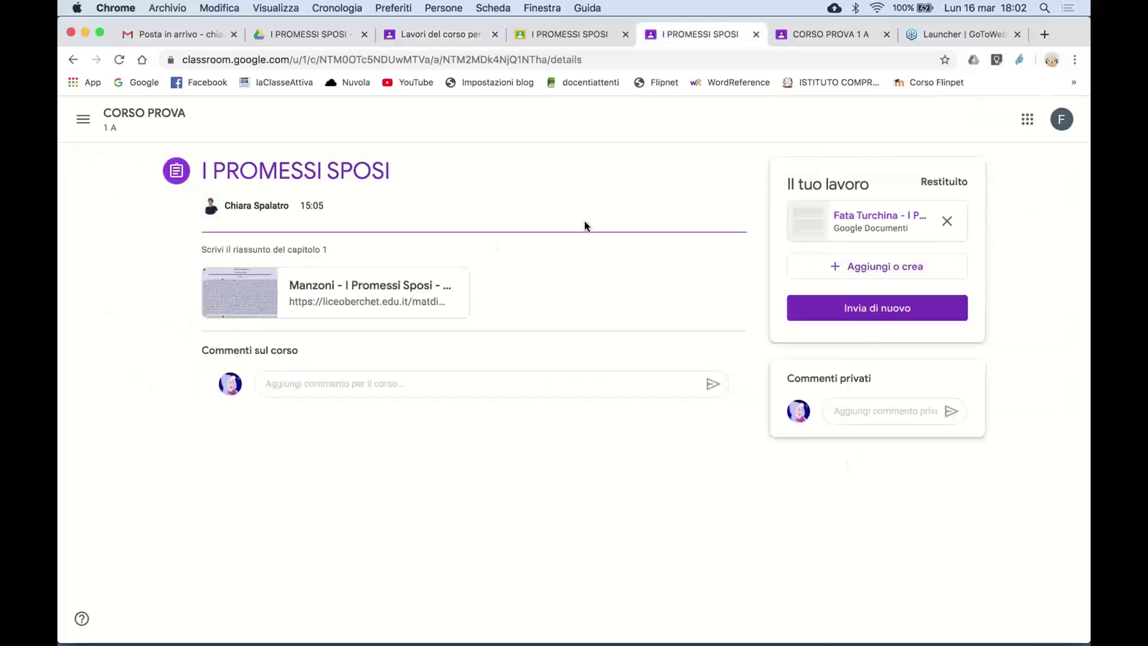
{"action": "left_click", "coordinate": [452, 34]}
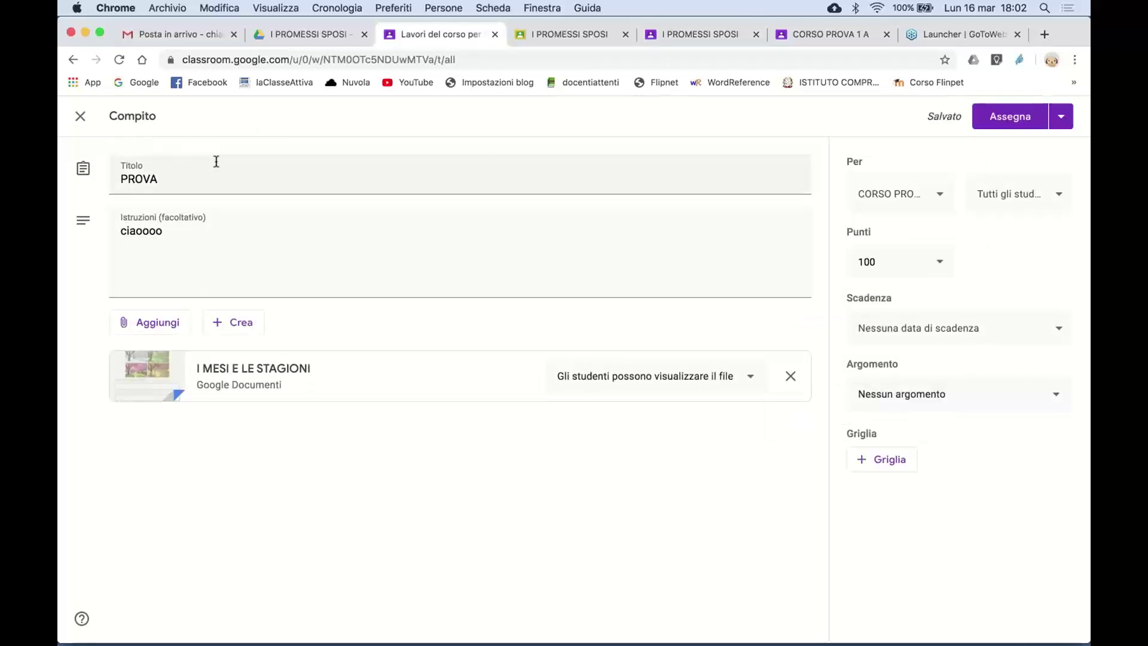
{"action": "left_click", "coordinate": [80, 117]}
- Expand the I PROMESSI SPOSI assignment in Lavori del corso to show 1 handed in
{"action": "scroll", "coordinate": [457, 489], "scroll_direction": "down", "scroll_amount": 5}
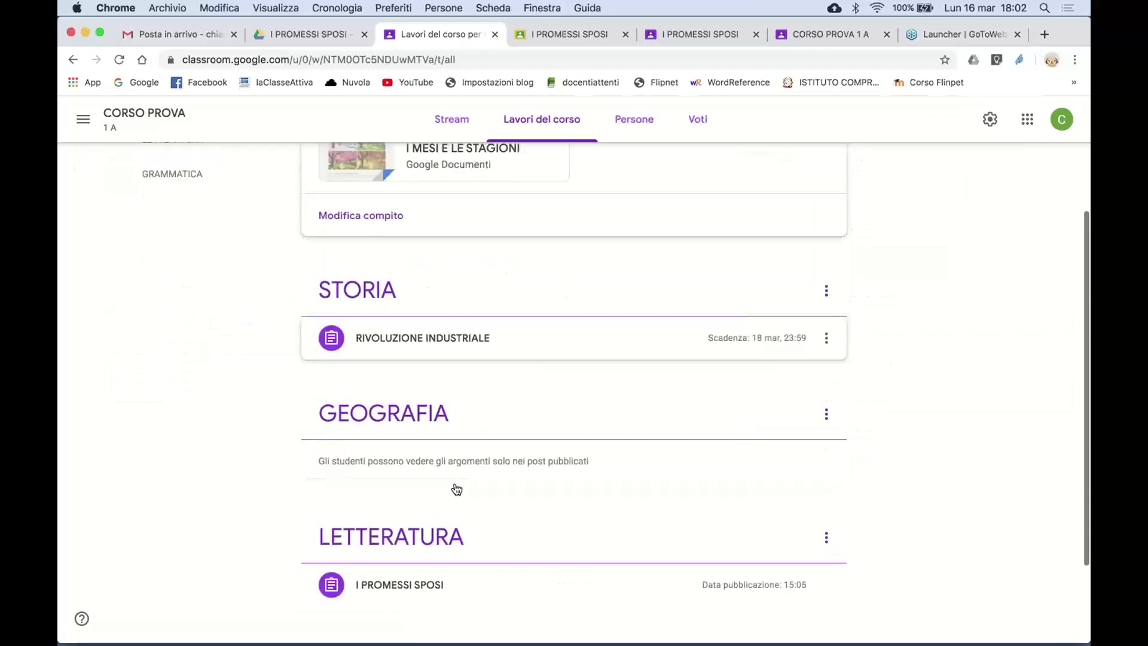
{"action": "scroll", "coordinate": [484, 492], "scroll_direction": "up", "scroll_amount": 5}
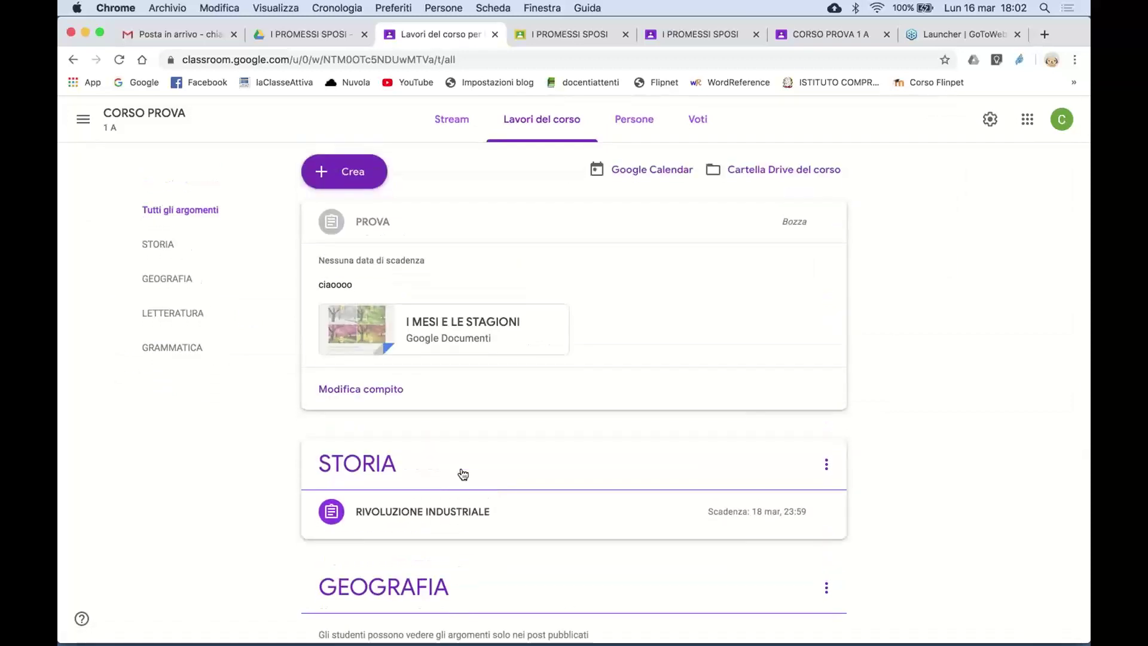
{"action": "scroll", "coordinate": [461, 475], "scroll_direction": "down", "scroll_amount": 3}
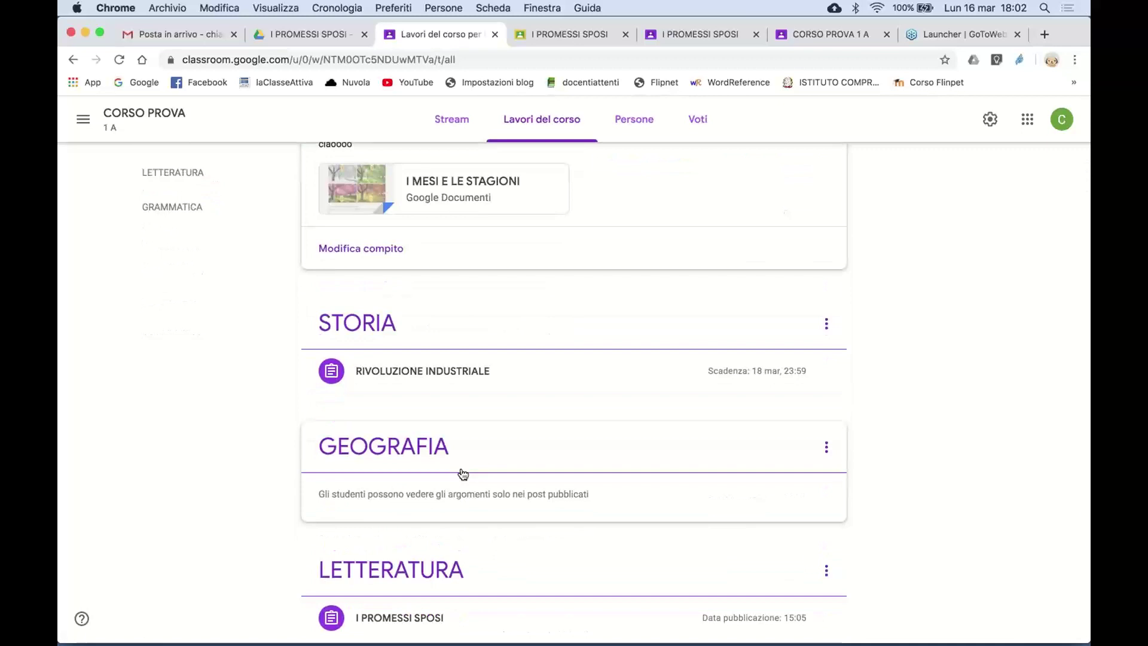
{"action": "scroll", "coordinate": [419, 516], "scroll_direction": "down", "scroll_amount": 2}
{"action": "scroll", "coordinate": [418, 515], "scroll_direction": "down", "scroll_amount": 2}
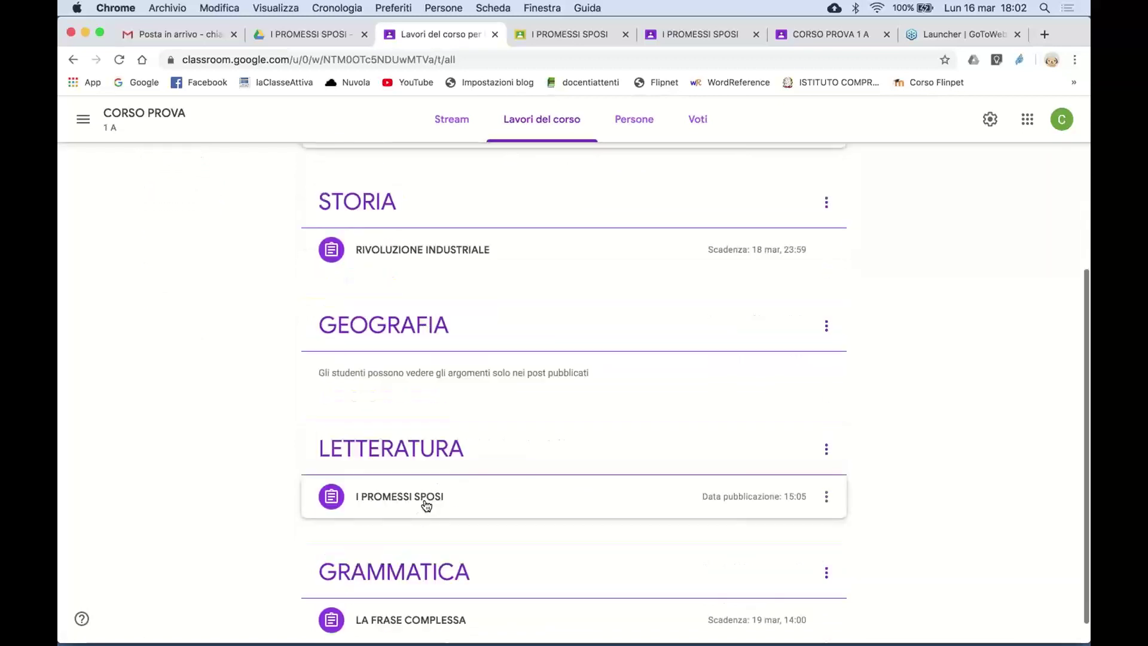
{"action": "left_click", "coordinate": [426, 506]}
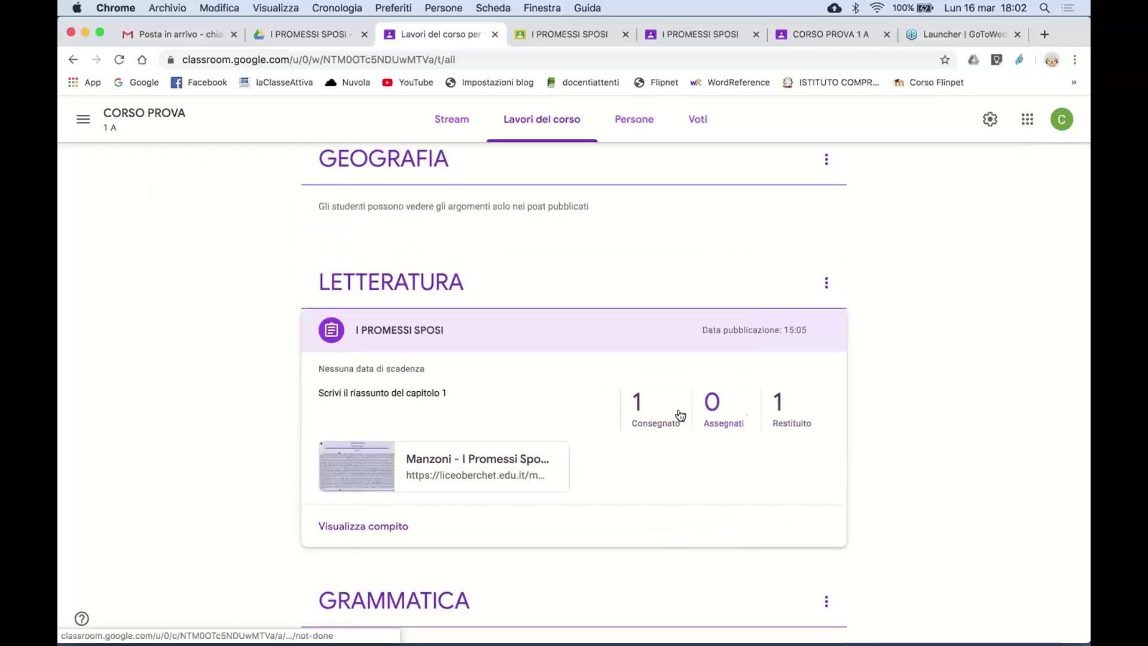
- Comment 'Questa immagine non va bene!' on the top-right image of PROMESSI SPOSI CAPITOLO 1.jpg
{"action": "left_click", "coordinate": [639, 406]}
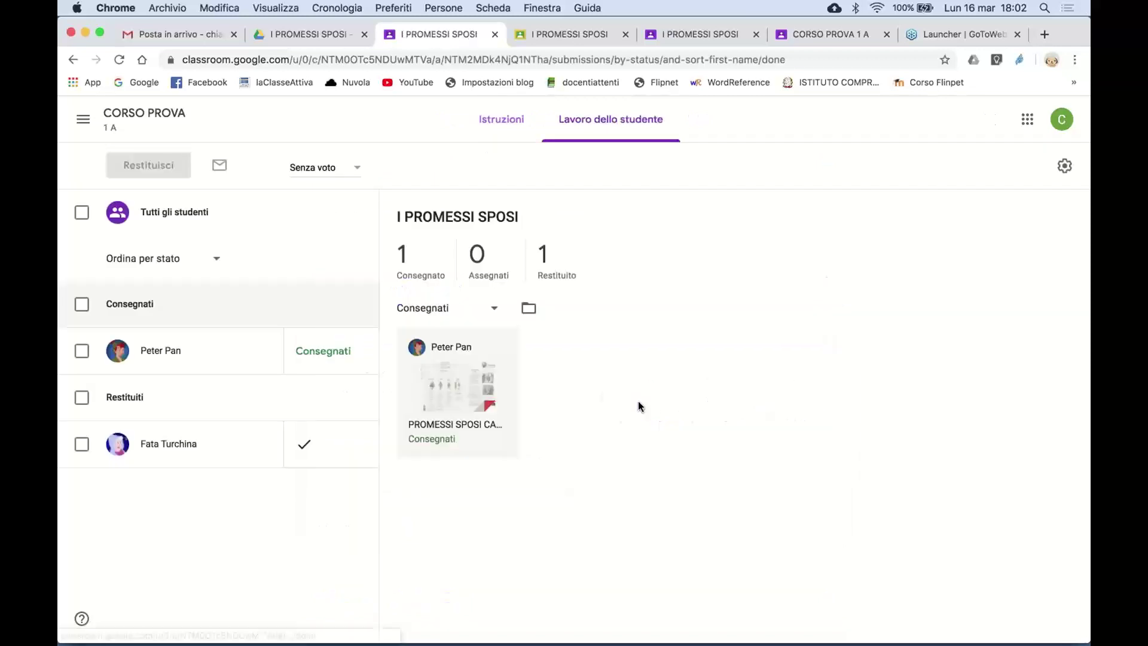
{"action": "left_click", "coordinate": [473, 394]}
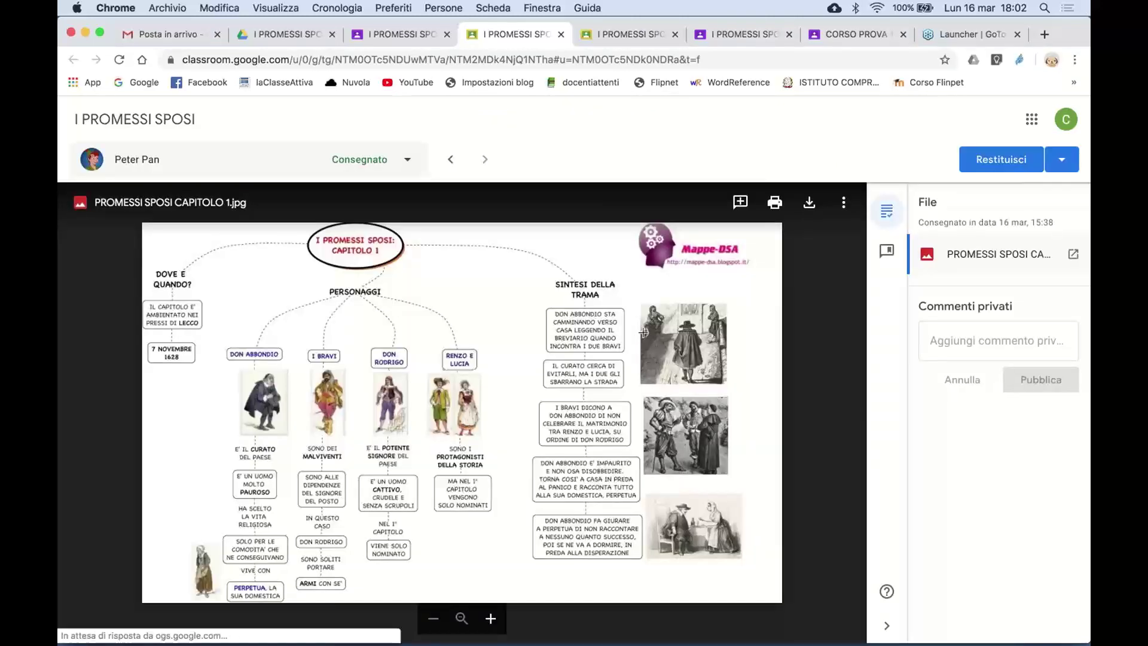
{"action": "left_click_drag", "start_coordinate": [639, 295], "coordinate": [738, 390]}
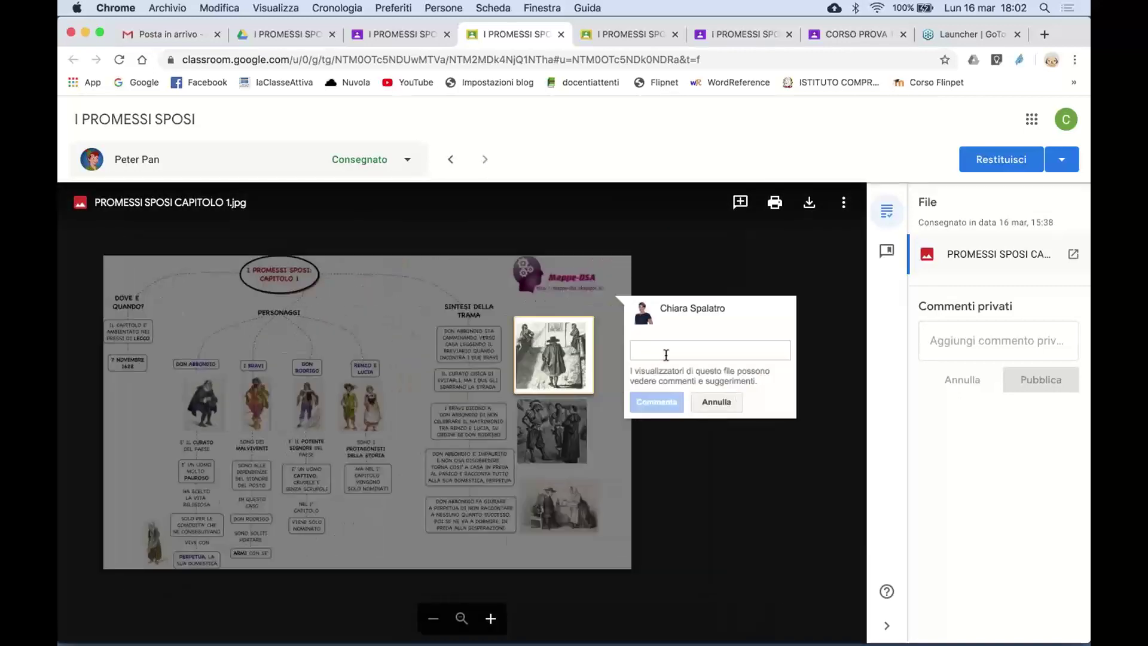
{"action": "type", "text": "Questa imma"}
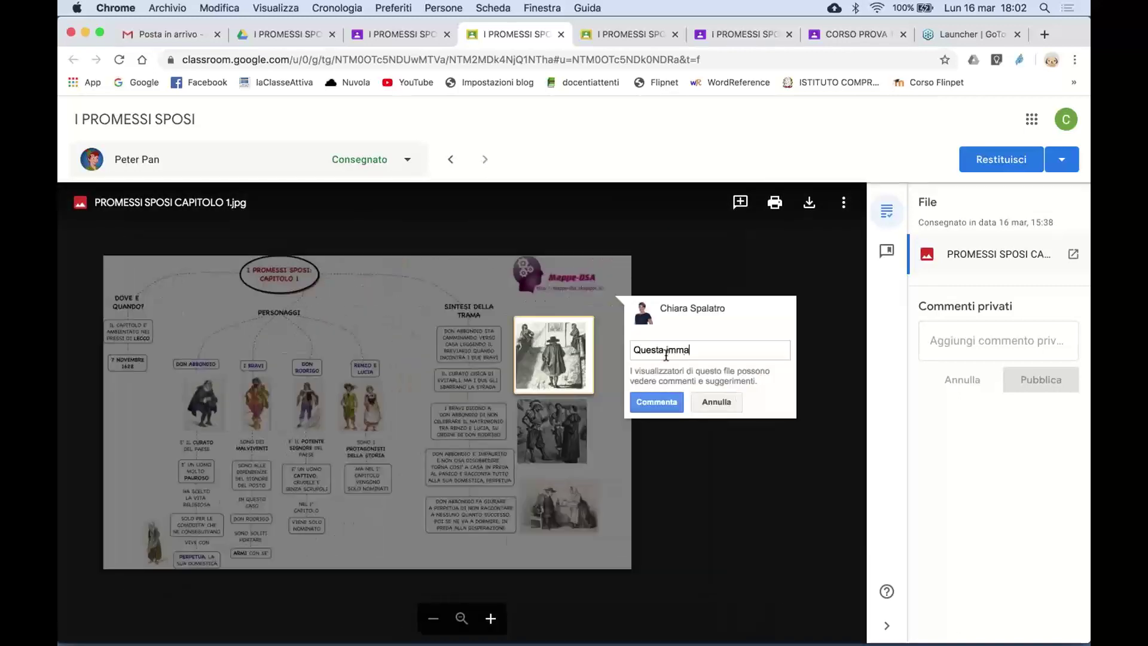
{"action": "type", "text": "gine non va bene!"}
{"action": "left_click", "coordinate": [657, 402]}
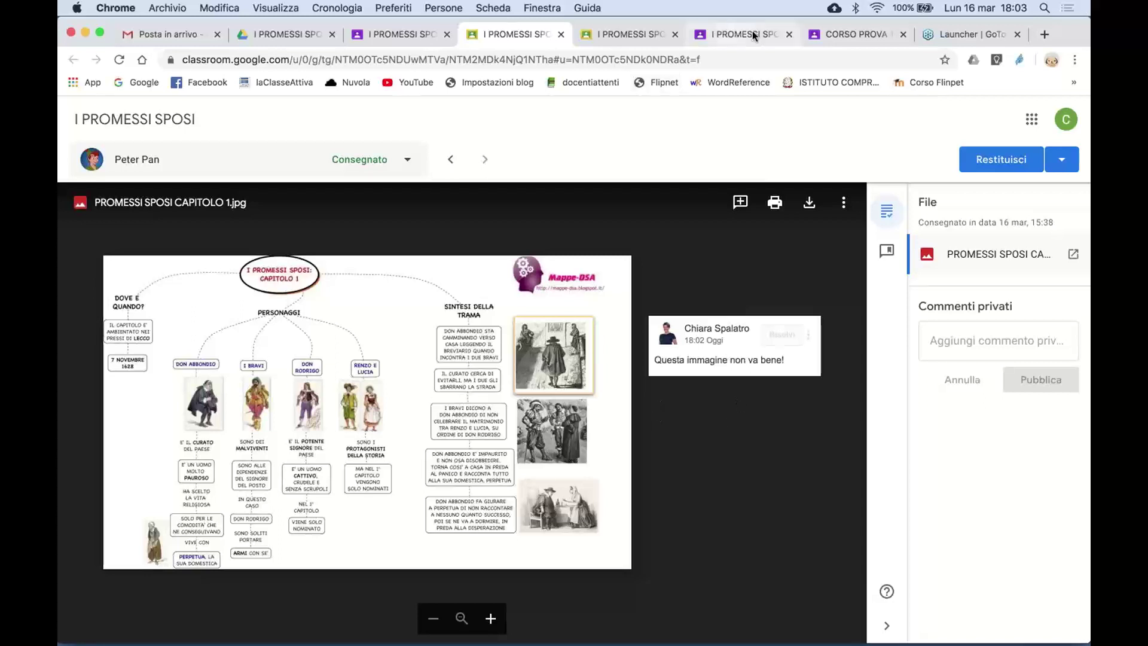
{"action": "left_click", "coordinate": [832, 37]}
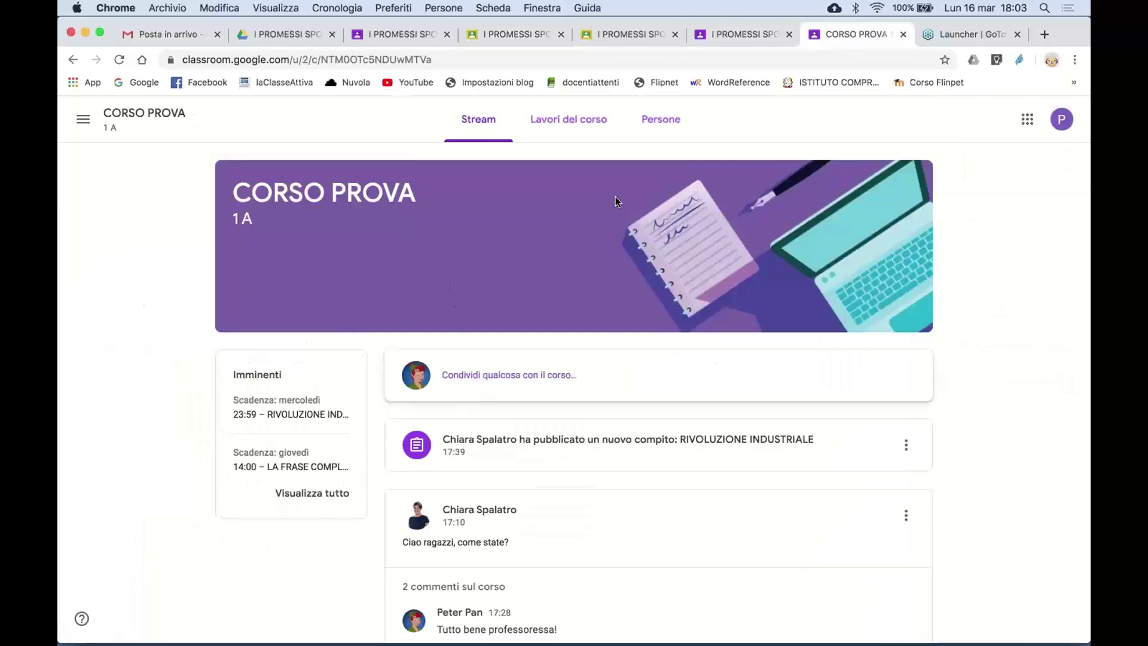
{"action": "left_click", "coordinate": [575, 120]}
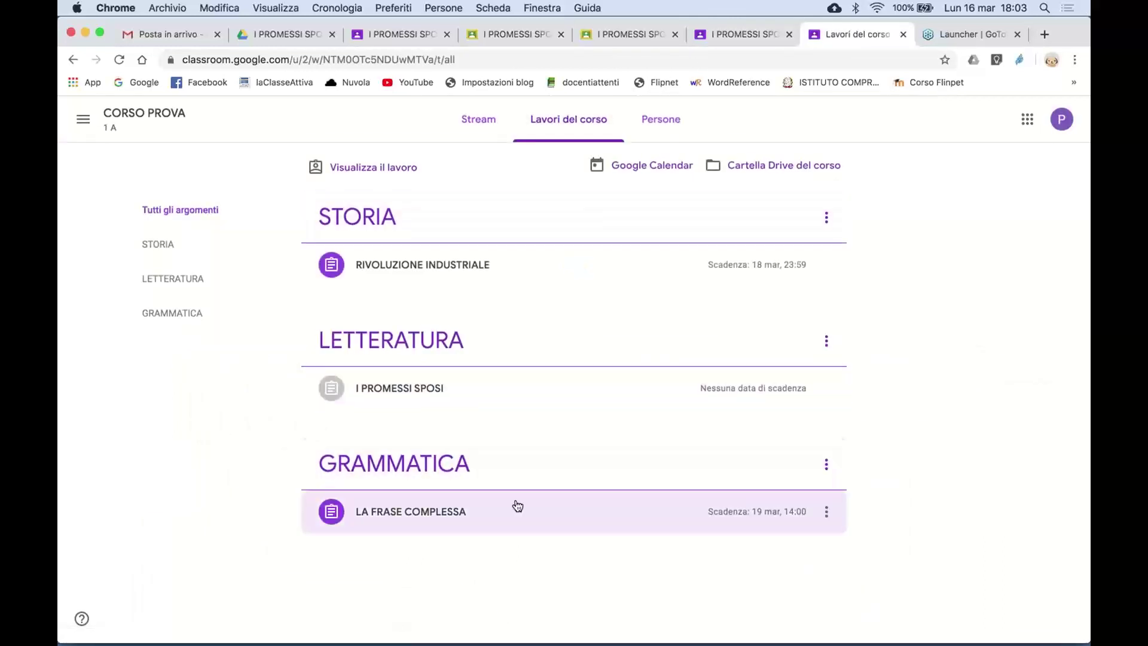
{"action": "left_click", "coordinate": [437, 387]}
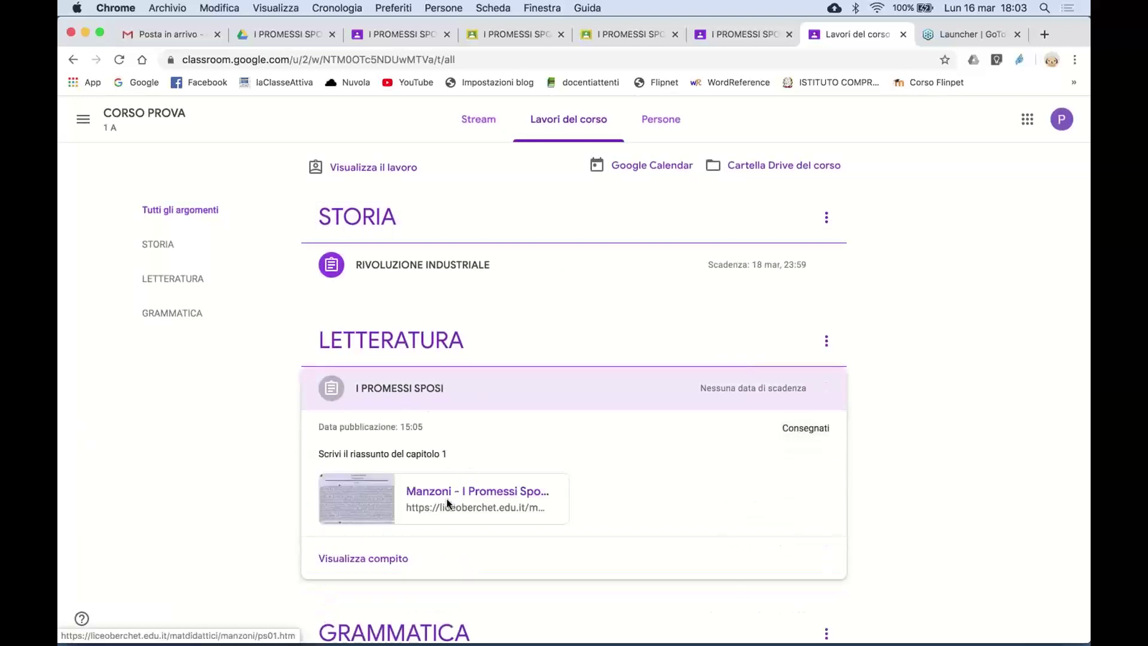
{"action": "left_click", "coordinate": [380, 559]}
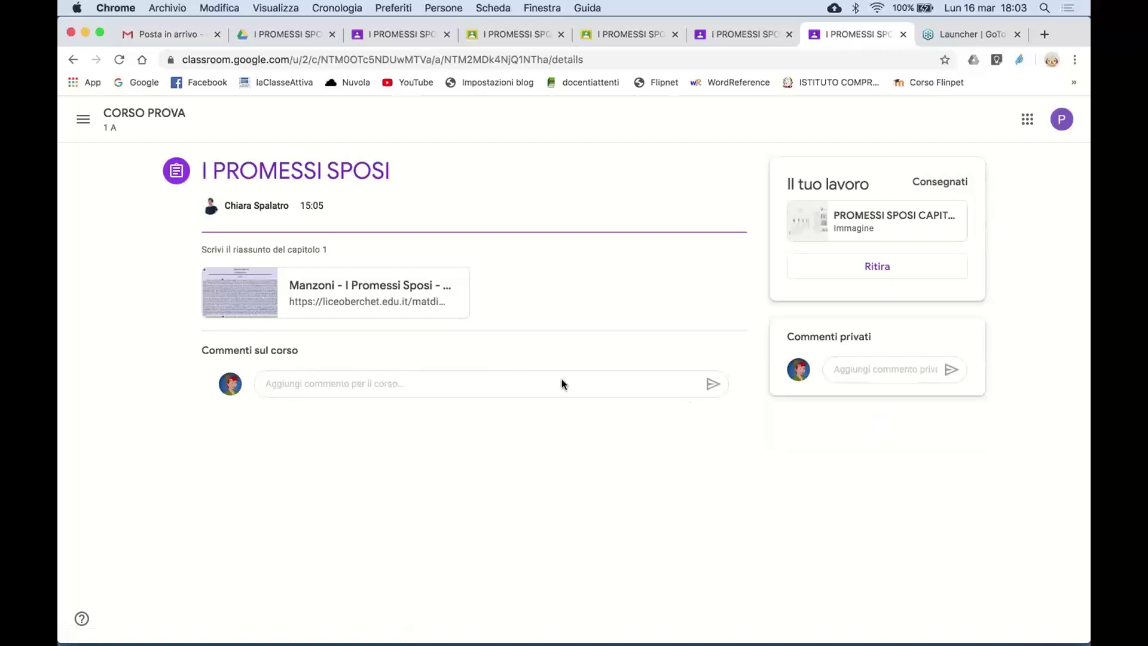
{"action": "left_click", "coordinate": [838, 226]}
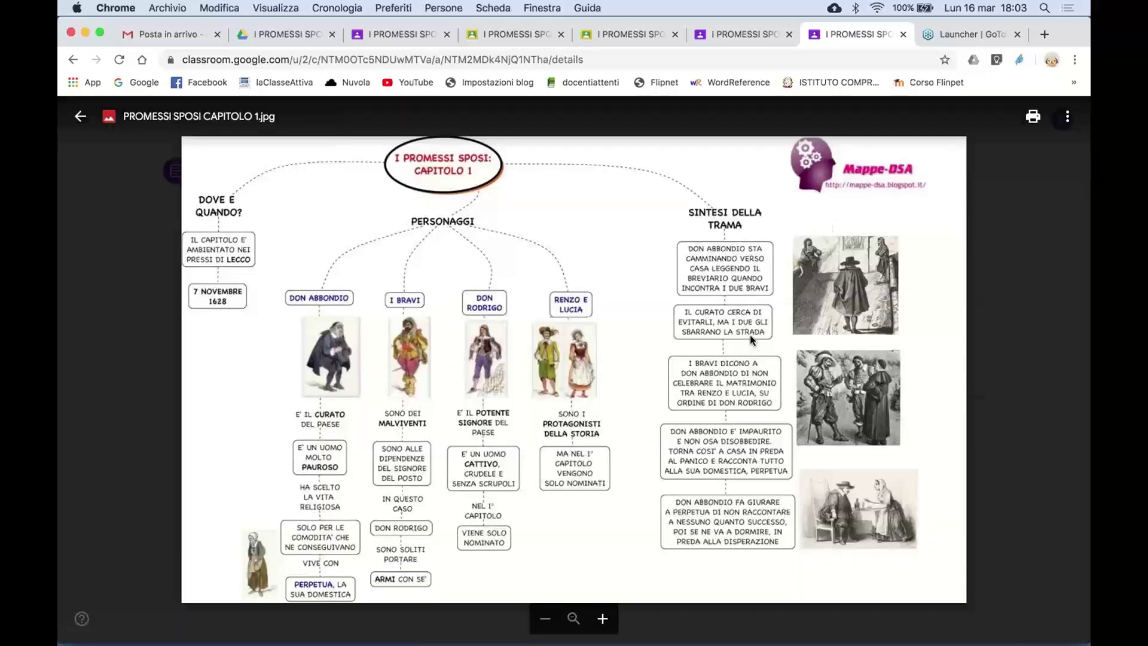
{"action": "scroll", "coordinate": [750, 335], "scroll_direction": "up", "scroll_amount": 5}
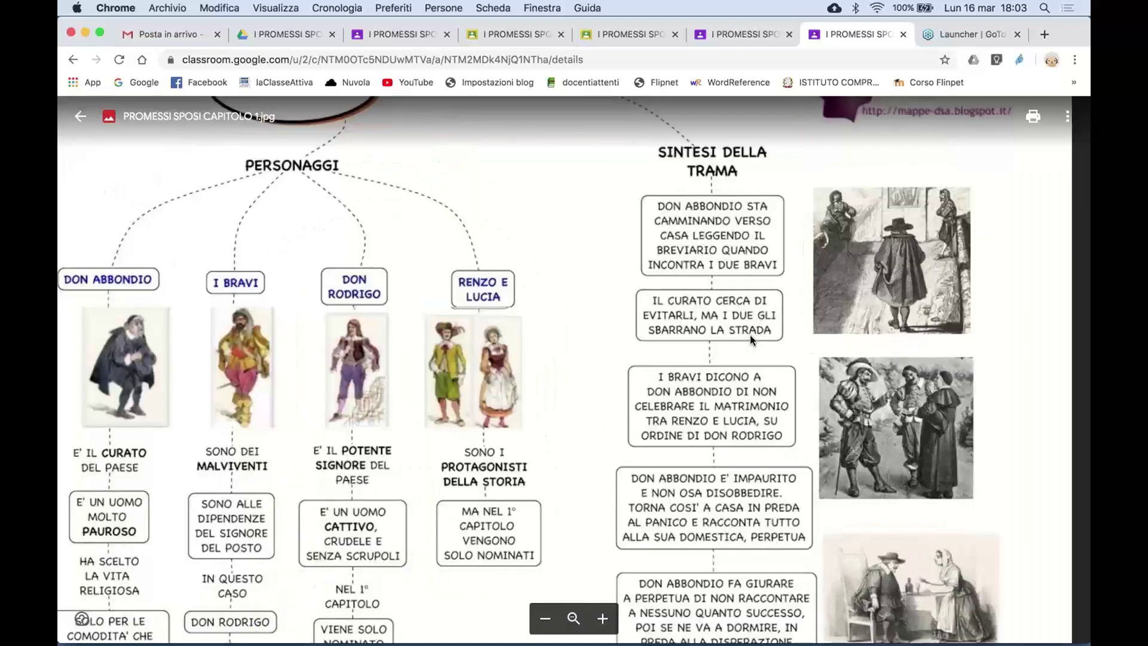
{"action": "scroll", "coordinate": [751, 339], "scroll_direction": "down", "scroll_amount": 5}
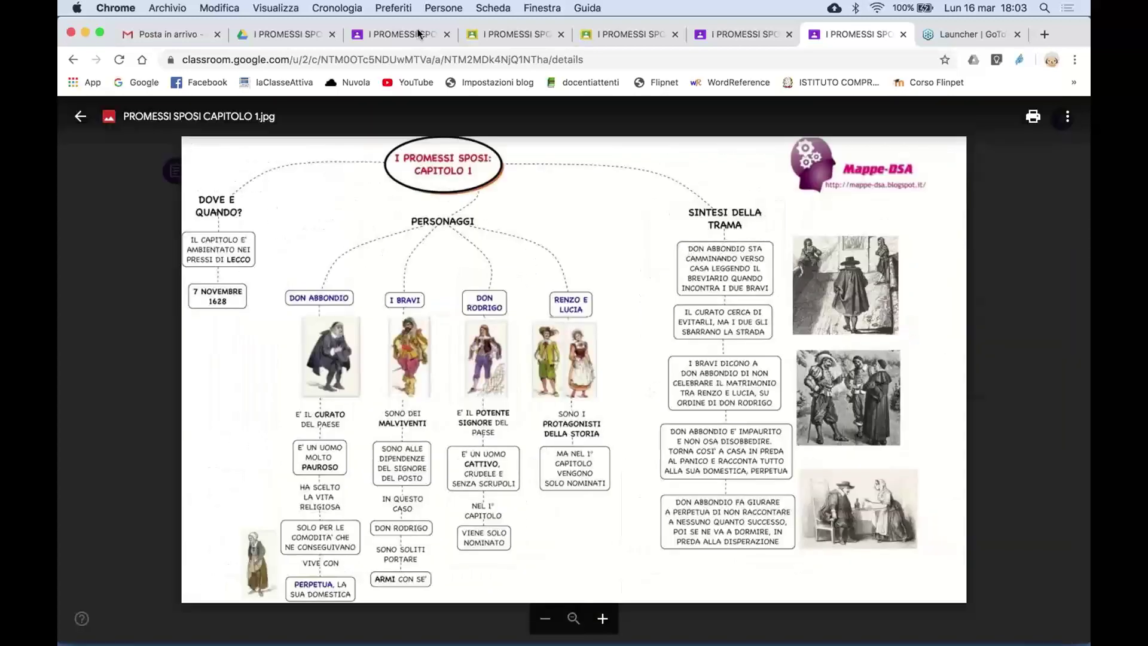
{"action": "left_click", "coordinate": [491, 38]}
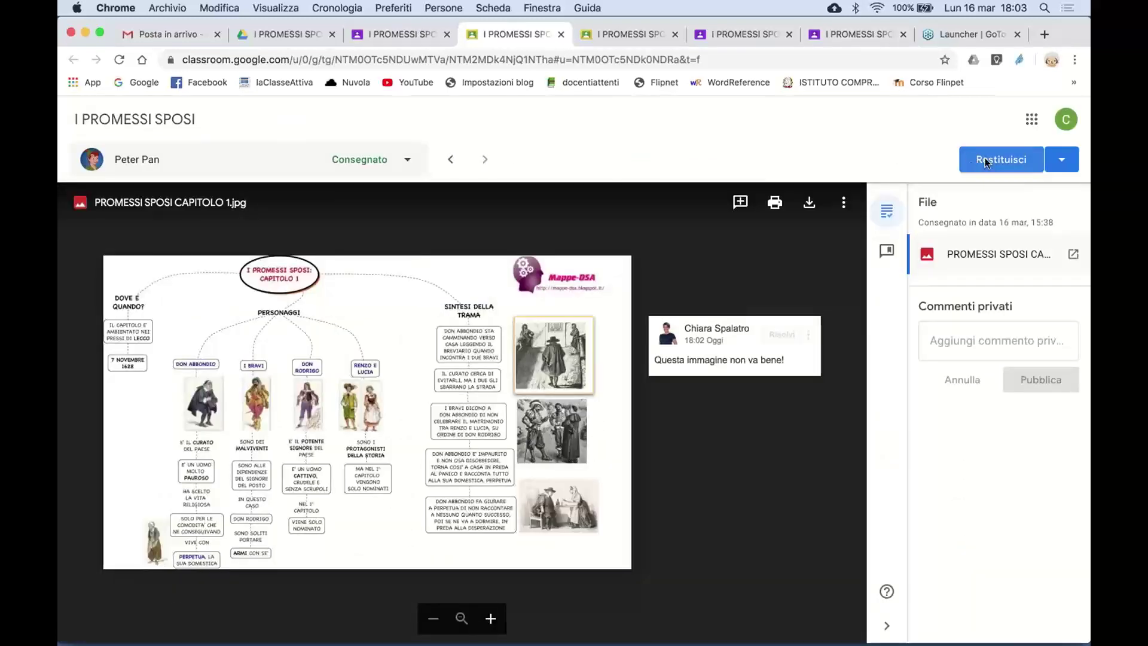
- Return the I PROMESSI SPOSI work and verify it shows Restituito on the student's page
{"action": "left_click", "coordinate": [986, 161]}
{"action": "left_click", "coordinate": [710, 419]}
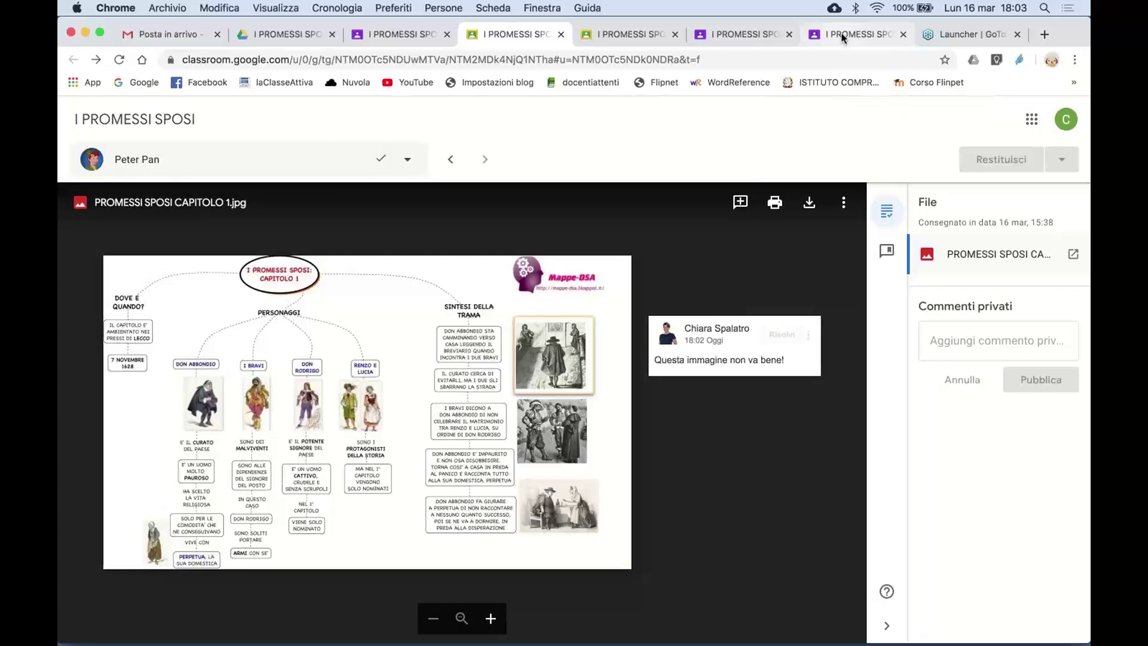
{"action": "left_click", "coordinate": [842, 33]}
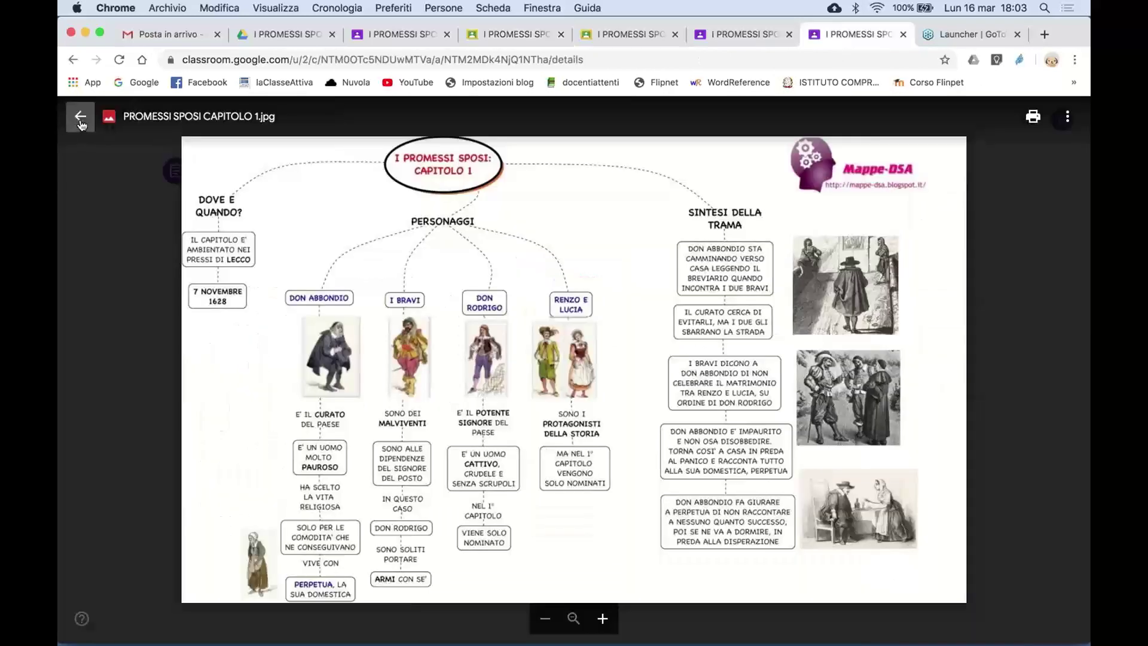
{"action": "left_click", "coordinate": [80, 118]}
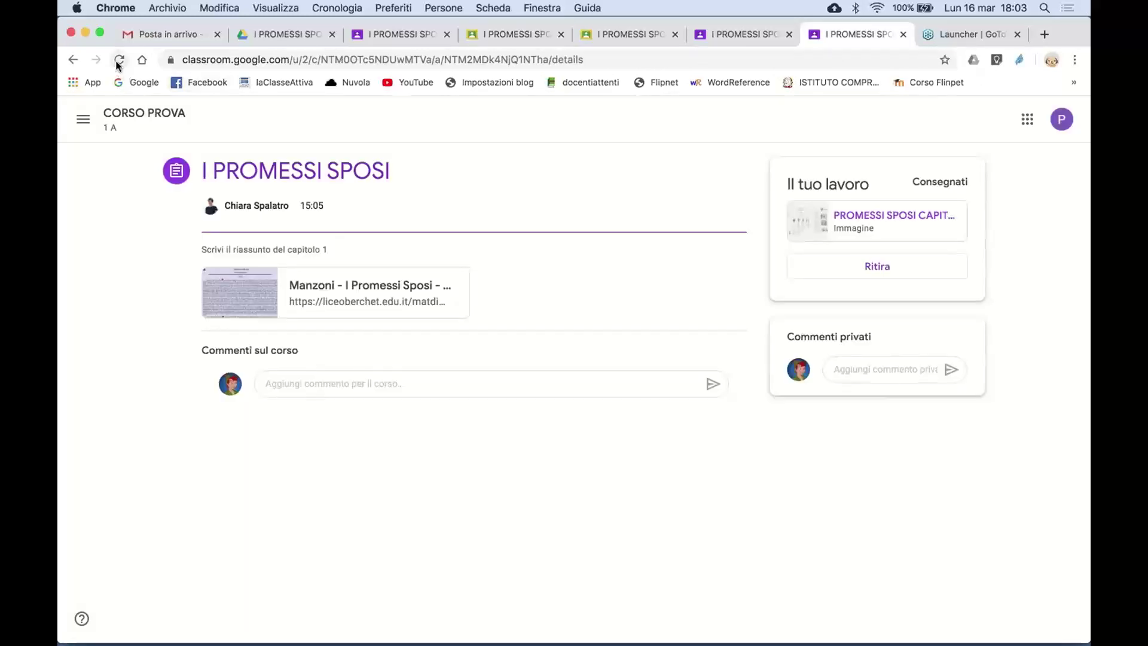
{"action": "left_click", "coordinate": [118, 60]}
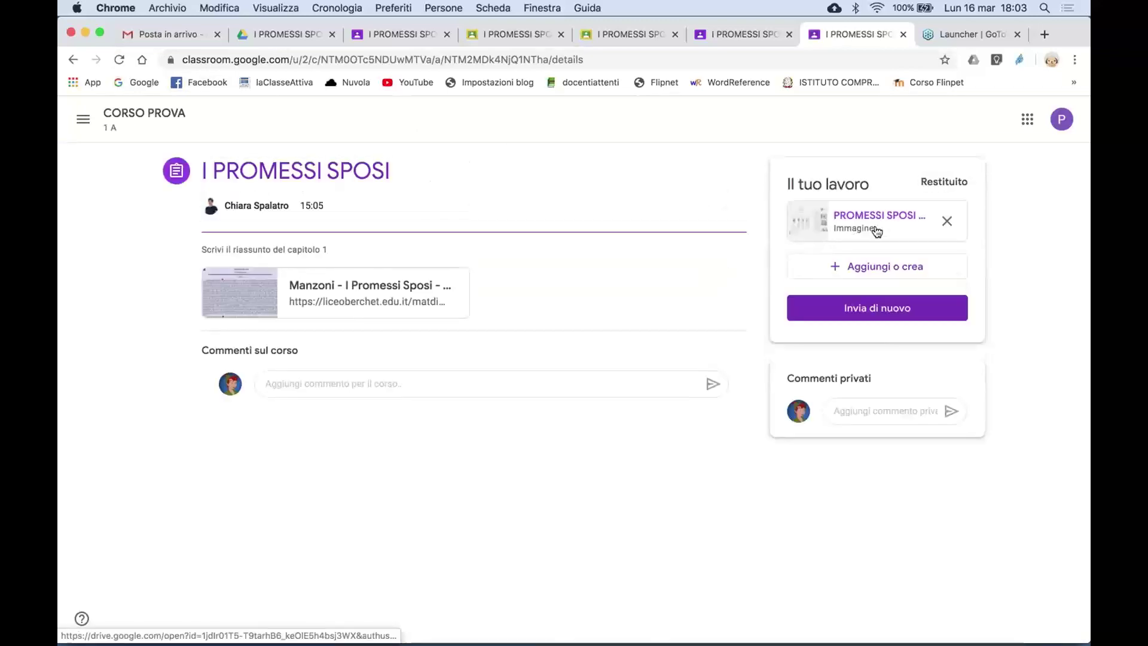
{"action": "left_click", "coordinate": [874, 225]}
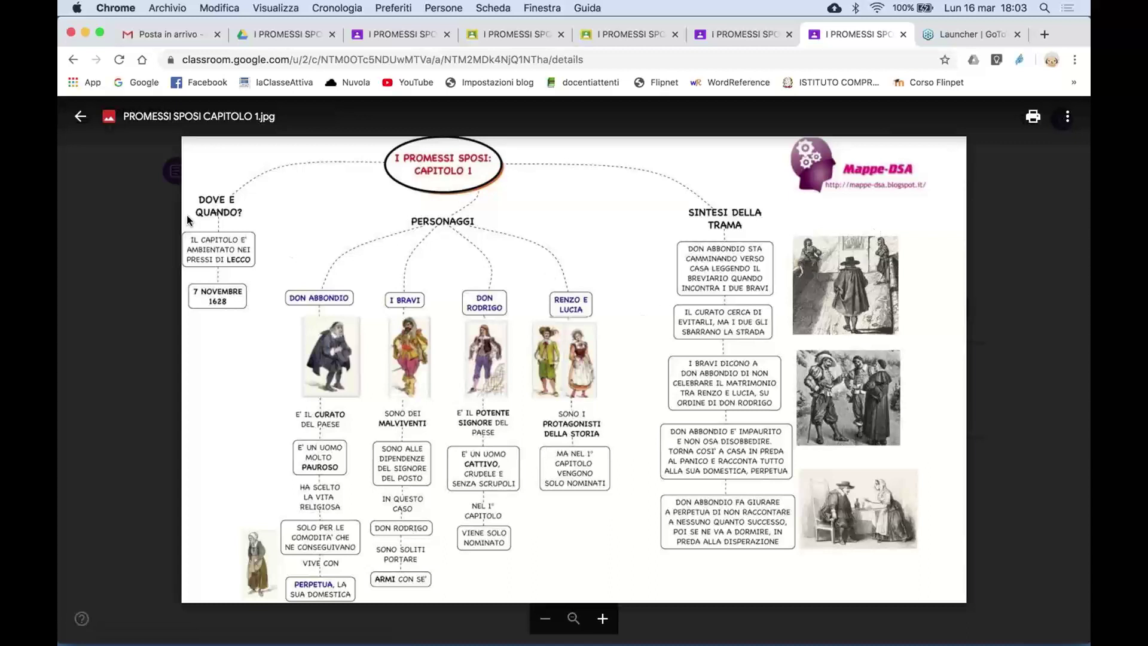
{"action": "left_click", "coordinate": [79, 116]}
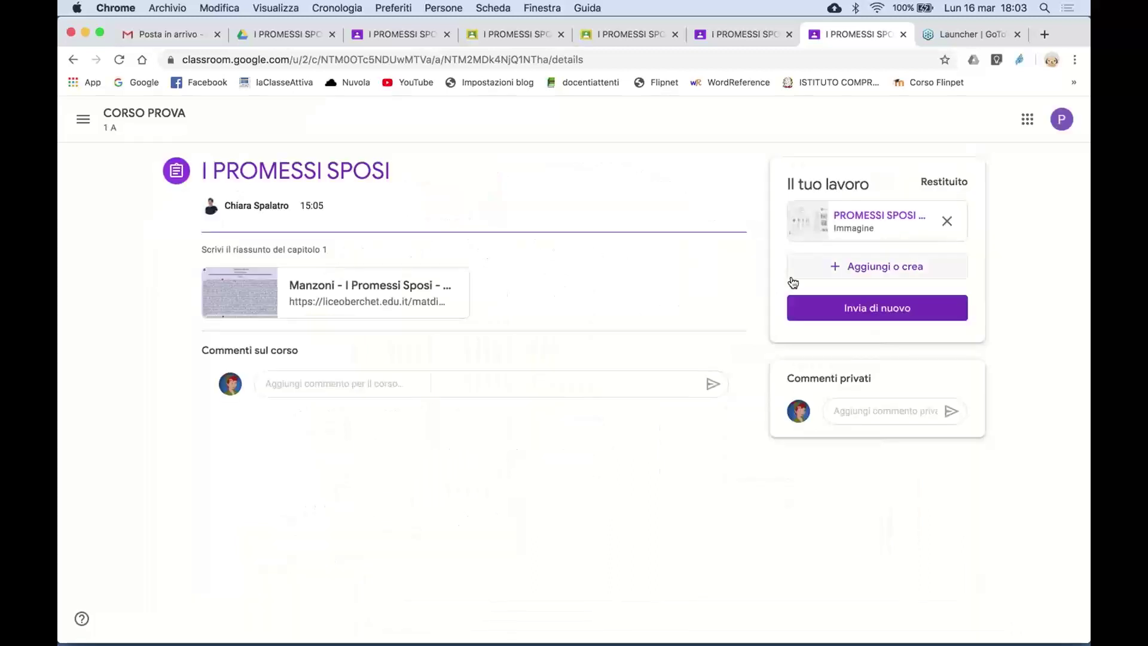
{"action": "left_click", "coordinate": [860, 225]}
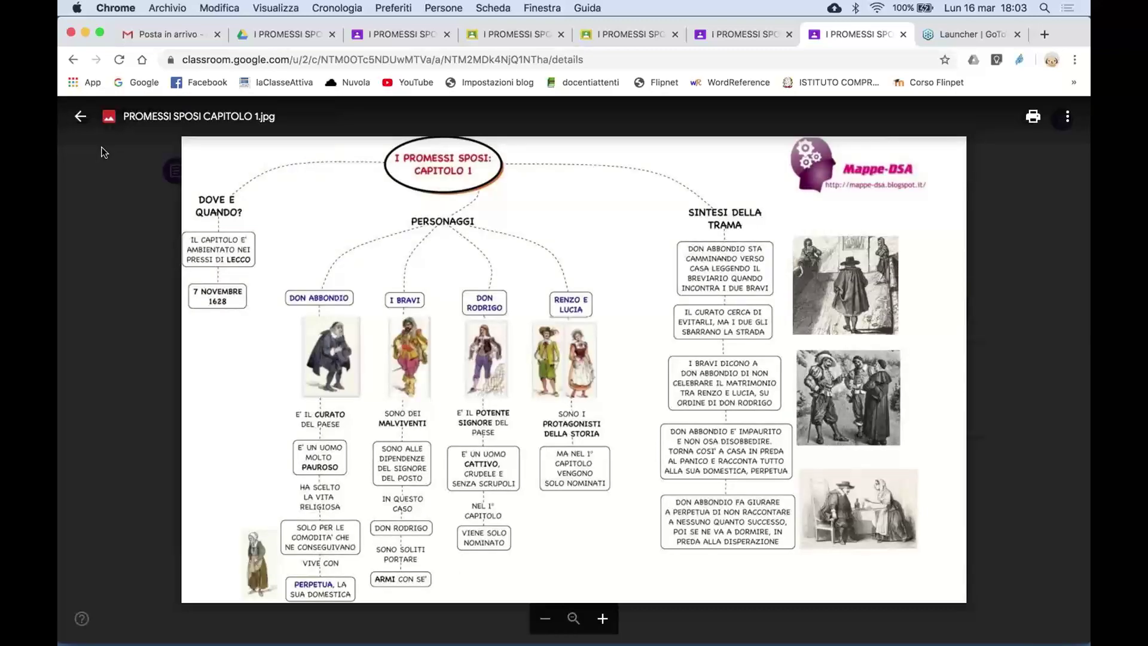
{"action": "left_click", "coordinate": [79, 116]}
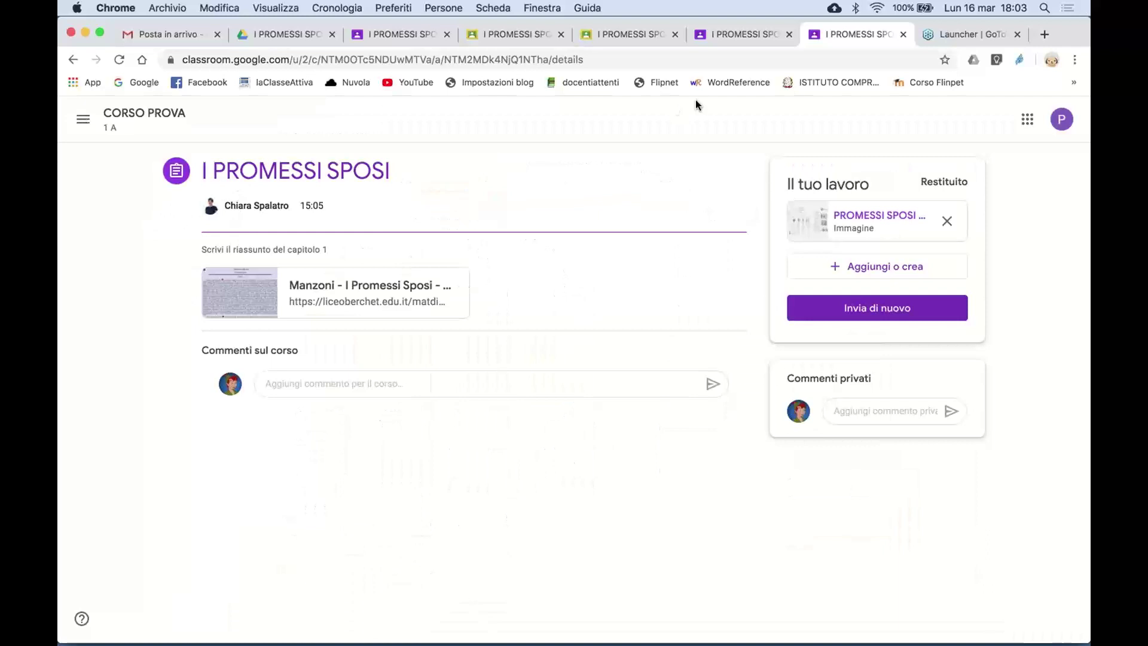
- Go to CORSO PROVA's Lavori del corso and open the PROVA draft in Modifica compito
{"action": "left_click", "coordinate": [403, 37]}
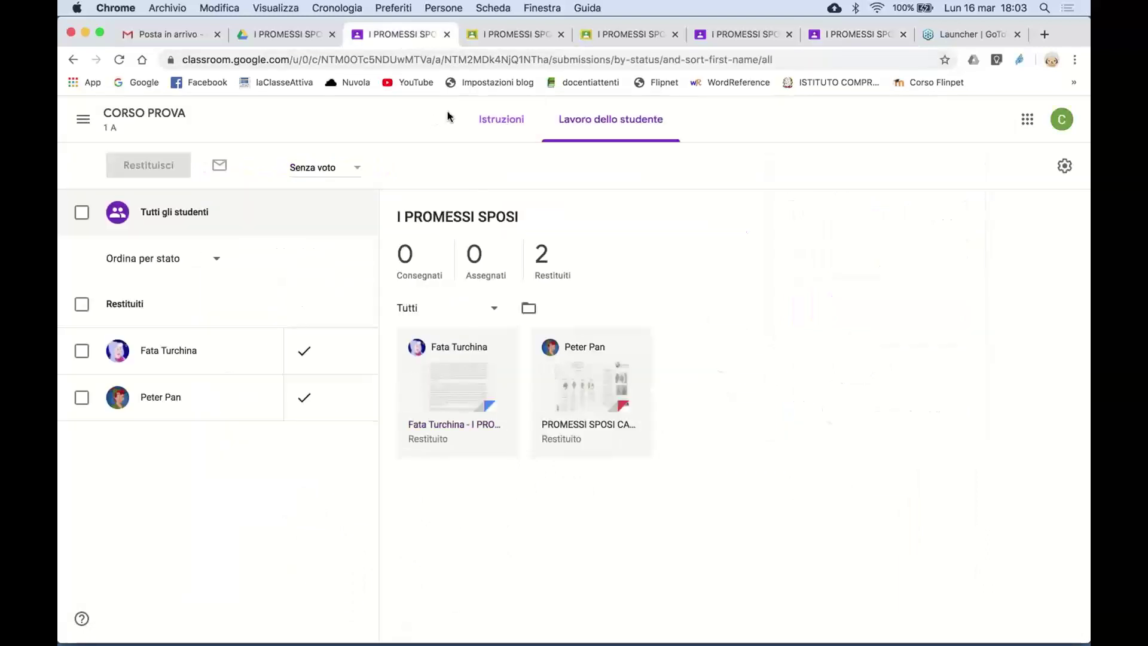
{"action": "left_click", "coordinate": [168, 118]}
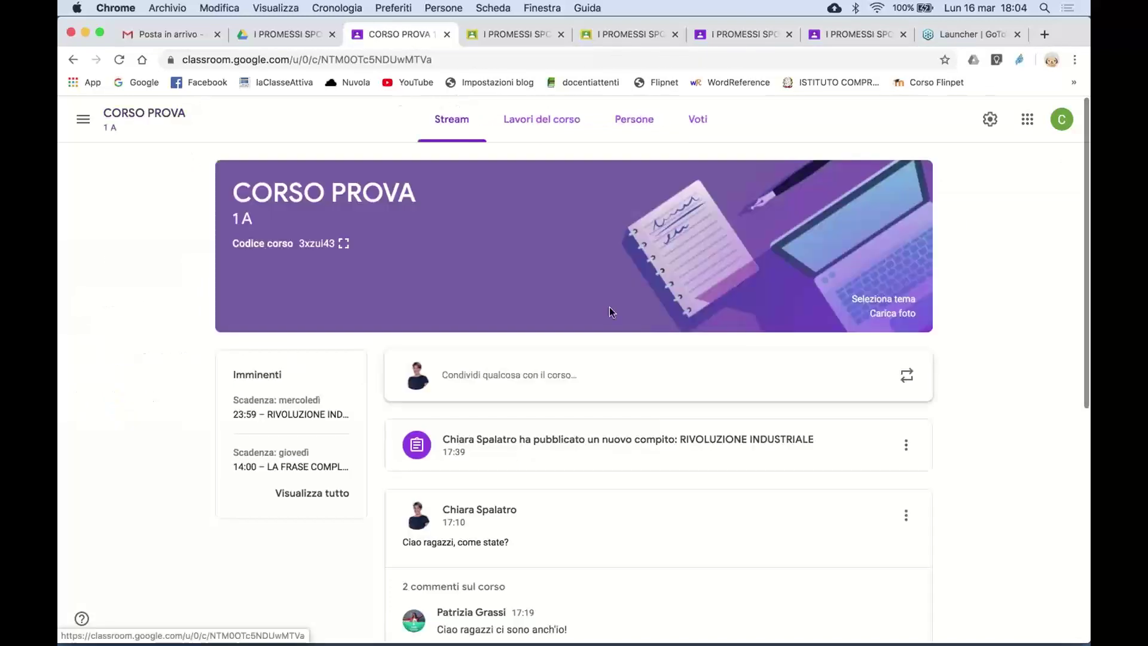
{"action": "left_click", "coordinate": [556, 123]}
{"action": "scroll", "coordinate": [487, 486], "scroll_direction": "down", "scroll_amount": 2}
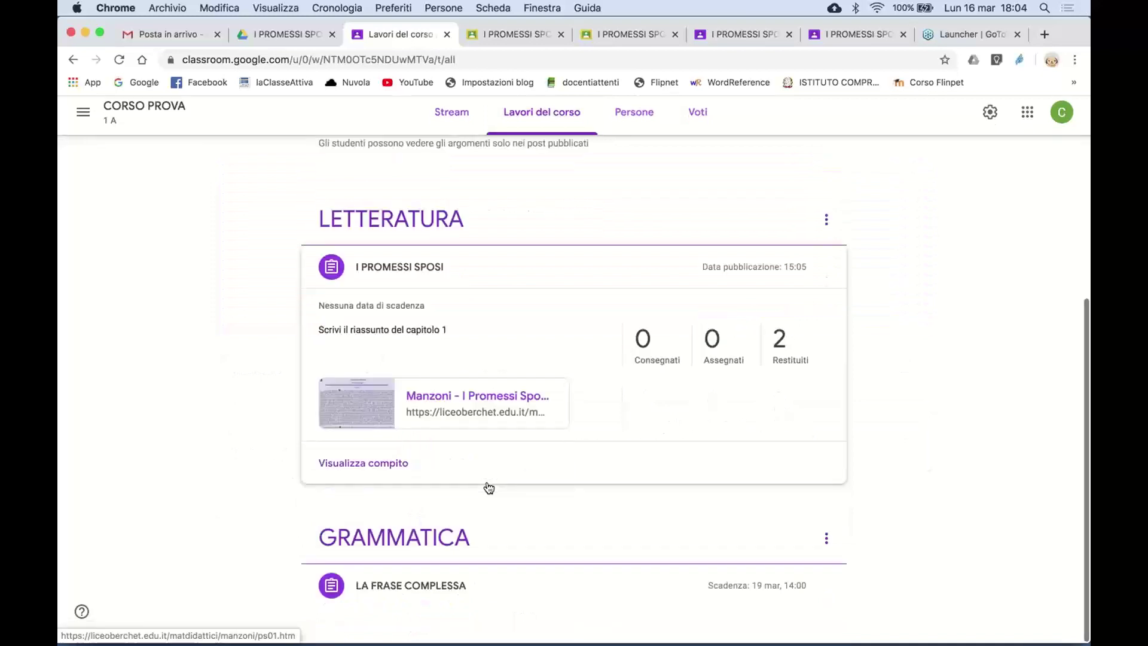
{"action": "scroll", "coordinate": [490, 488], "scroll_direction": "up", "scroll_amount": 5}
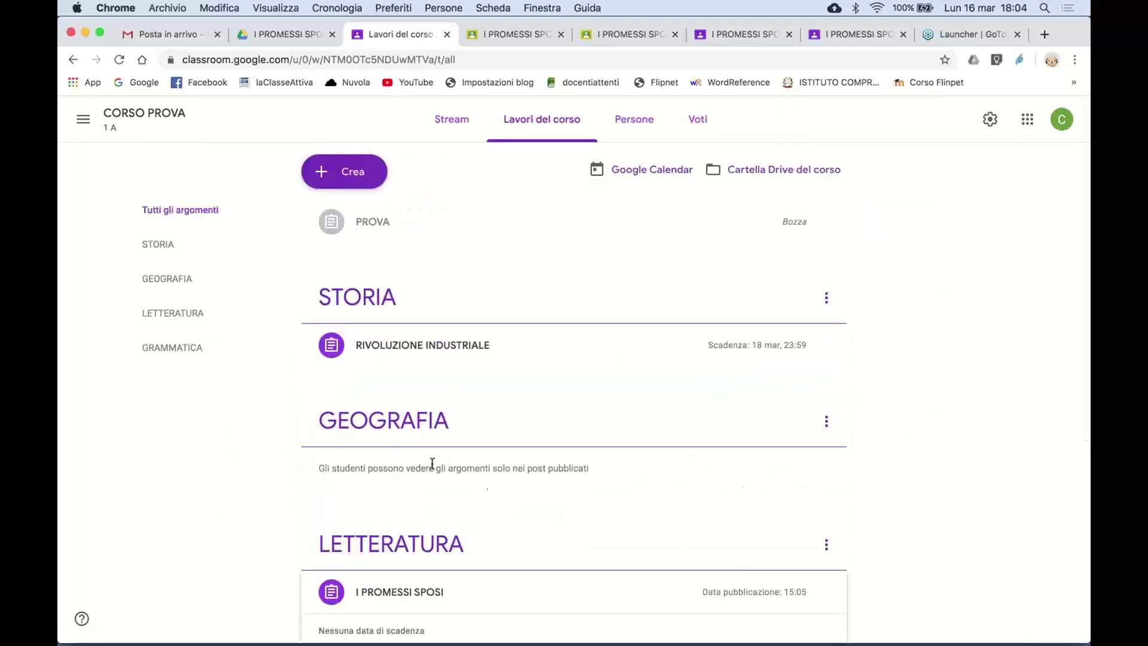
{"action": "left_click", "coordinate": [375, 231]}
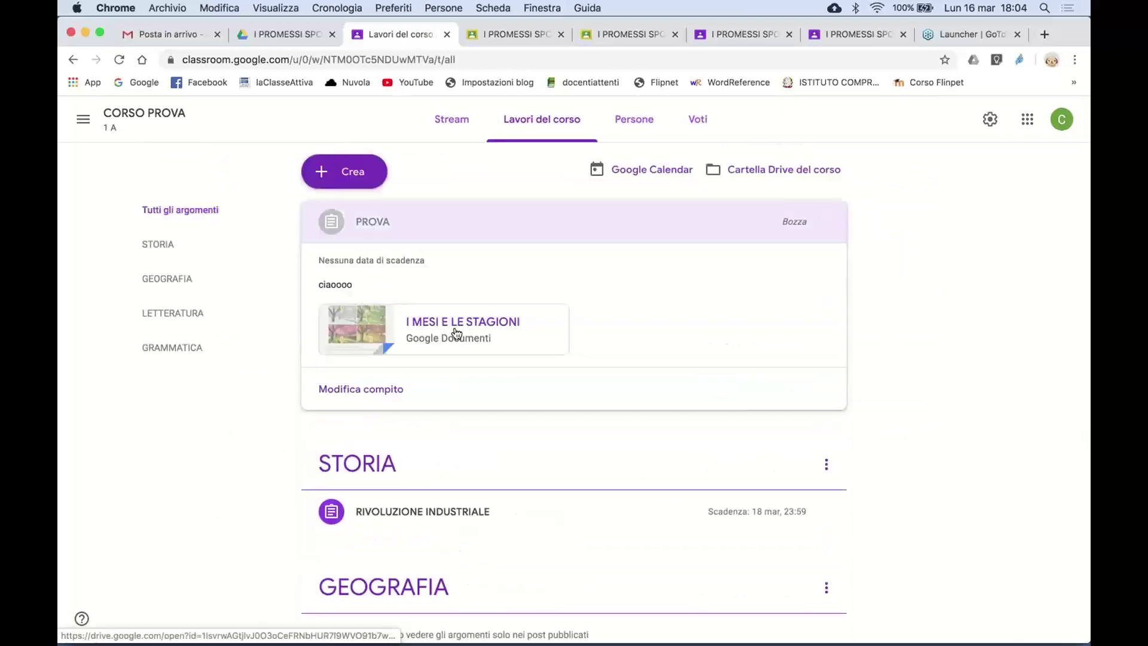
{"action": "left_click", "coordinate": [387, 387]}
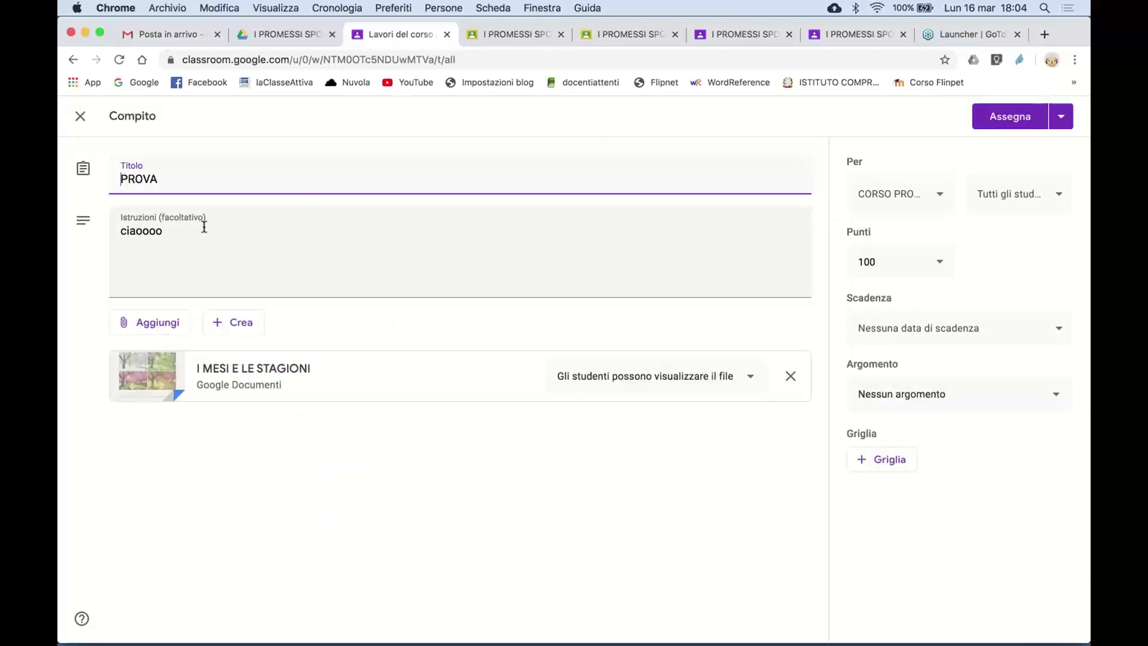
- Replace PROVA's instructions 'ciaoooo' with 'Completa la scheda'
{"action": "left_click_drag", "start_coordinate": [199, 227], "coordinate": [93, 232]}
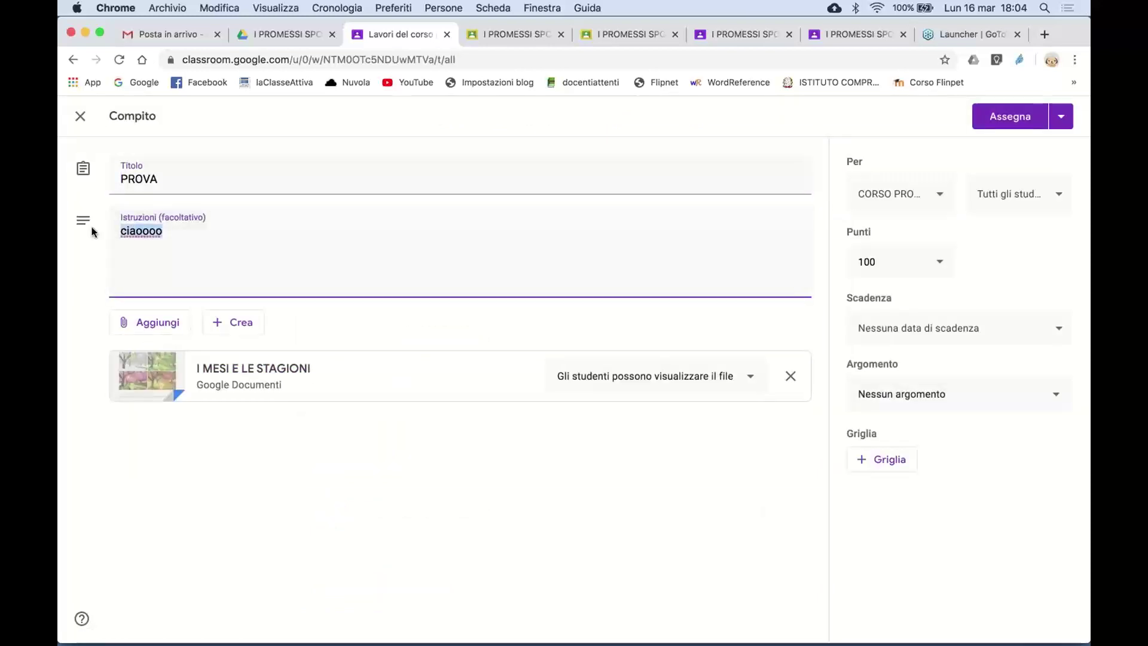
{"action": "type", "text": "Completa la s"}
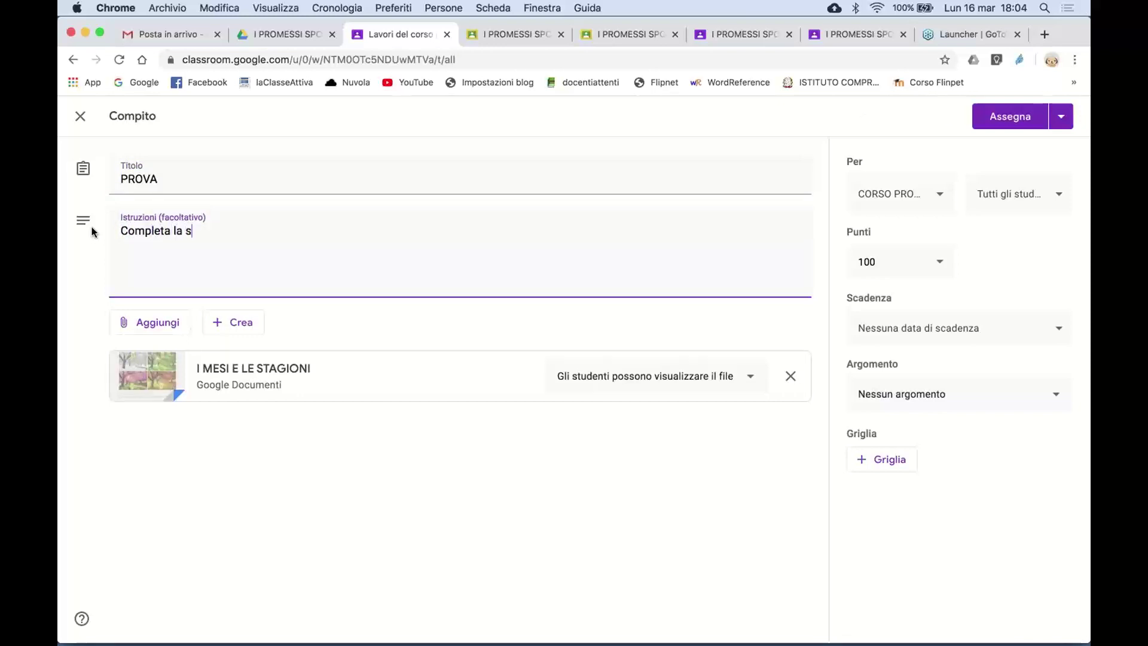
{"action": "type", "text": "cheda"}
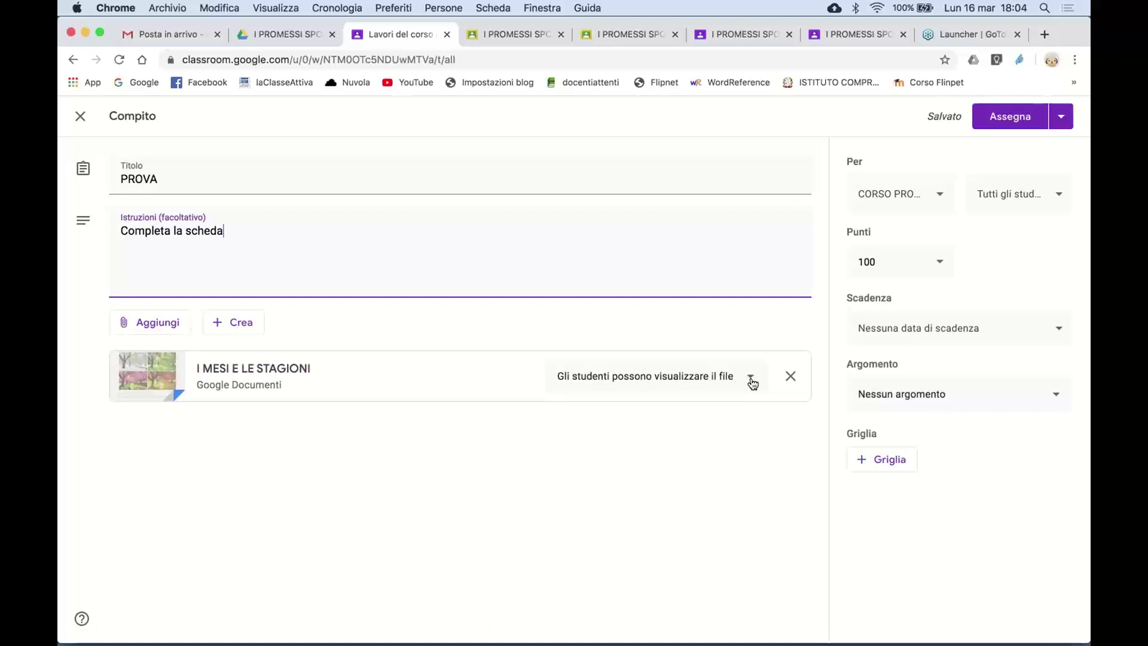
{"action": "left_click", "coordinate": [751, 378]}
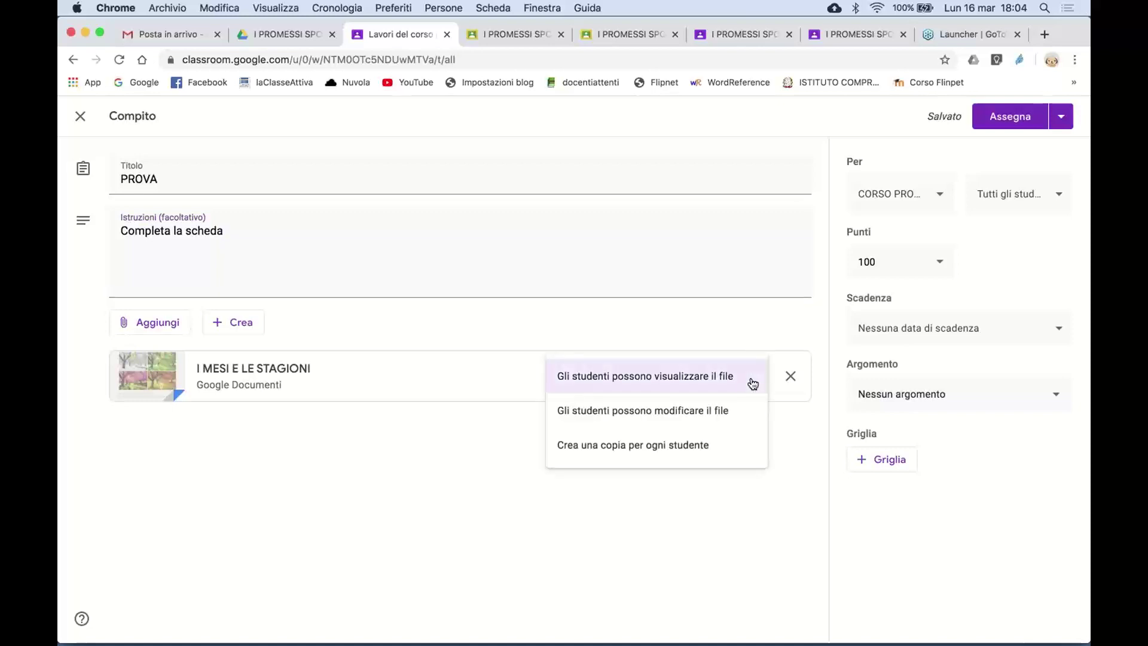
{"action": "left_click", "coordinate": [739, 344]}
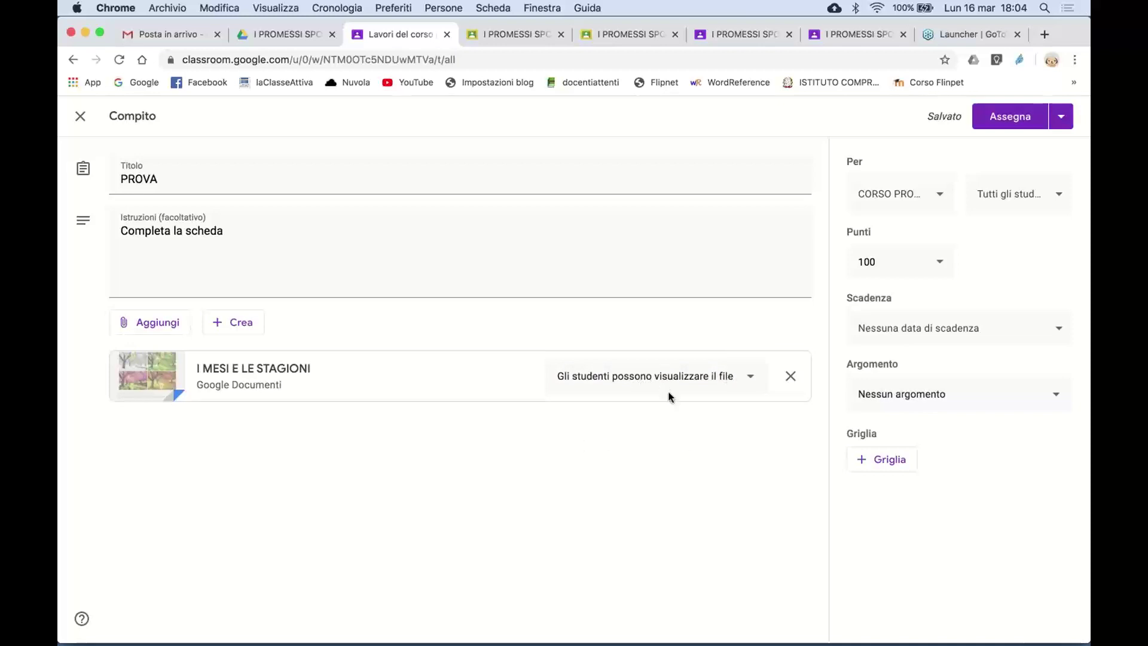
- Set the I MESI E LE STAGIONI attachment to 'Crea una copia per ogni studente'
{"action": "left_click", "coordinate": [748, 383]}
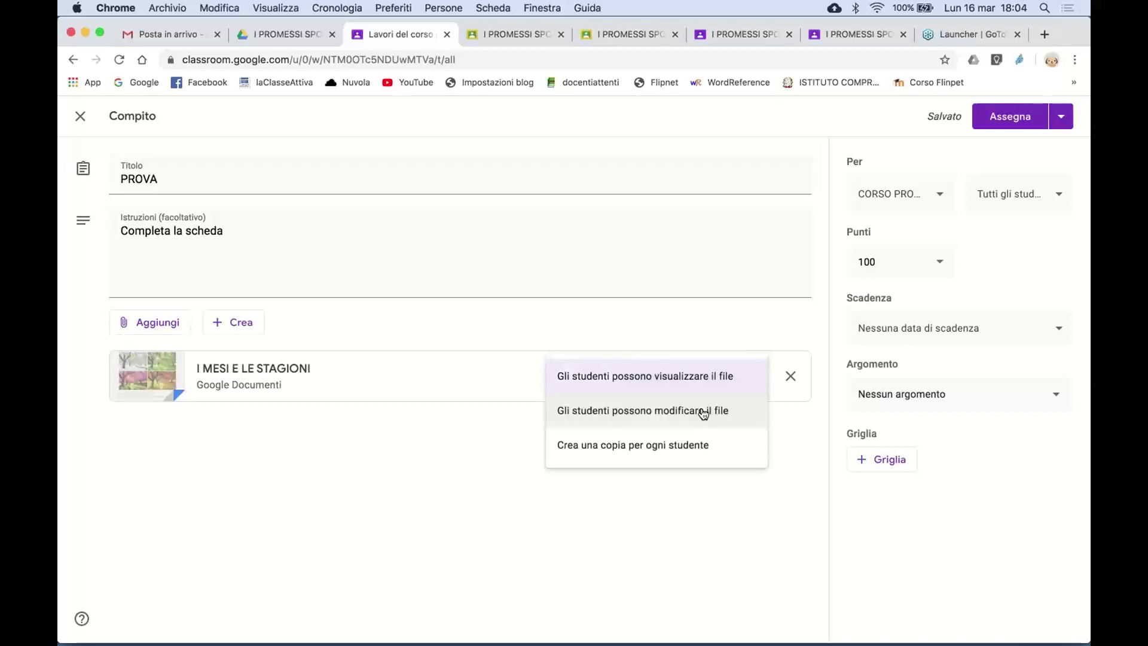
{"action": "left_click", "coordinate": [704, 411]}
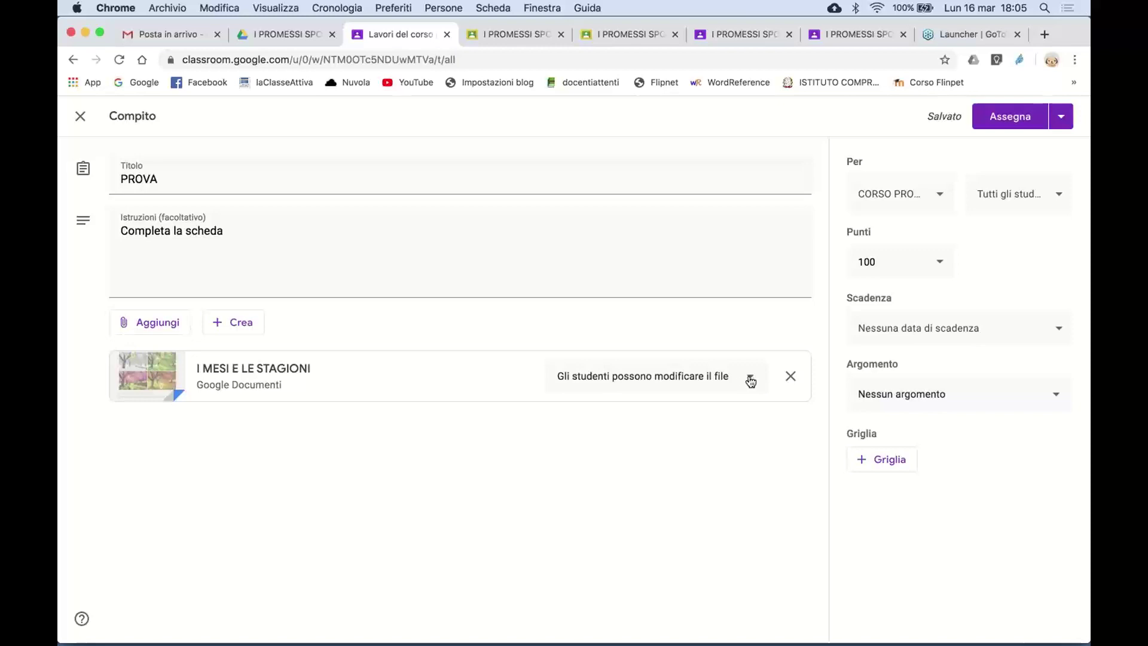
{"action": "left_click", "coordinate": [751, 381]}
{"action": "left_click", "coordinate": [689, 412]}
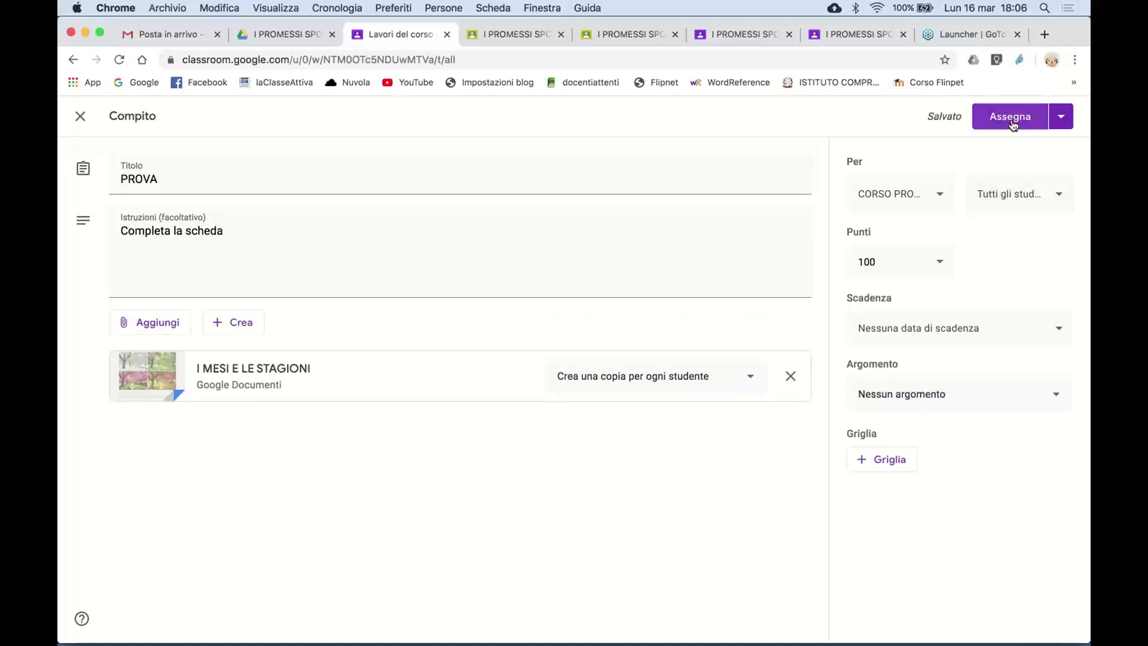
- Keep all students selected and lower PROVA's points from 100 to 10
{"action": "left_click", "coordinate": [1053, 197]}
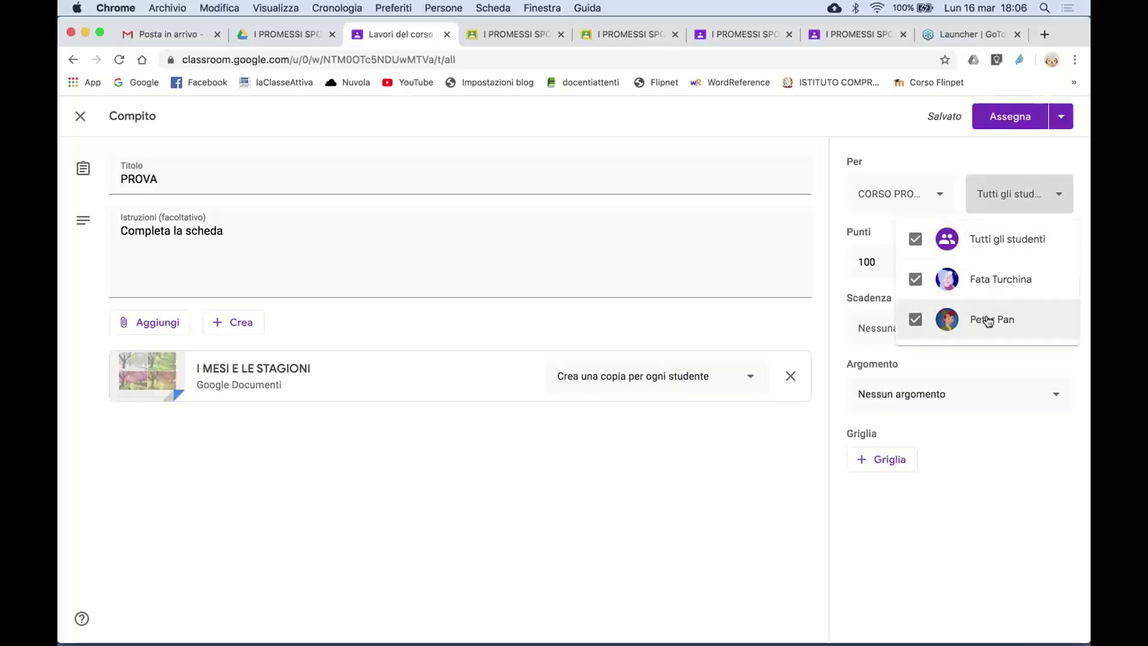
{"action": "left_click", "coordinate": [1005, 171]}
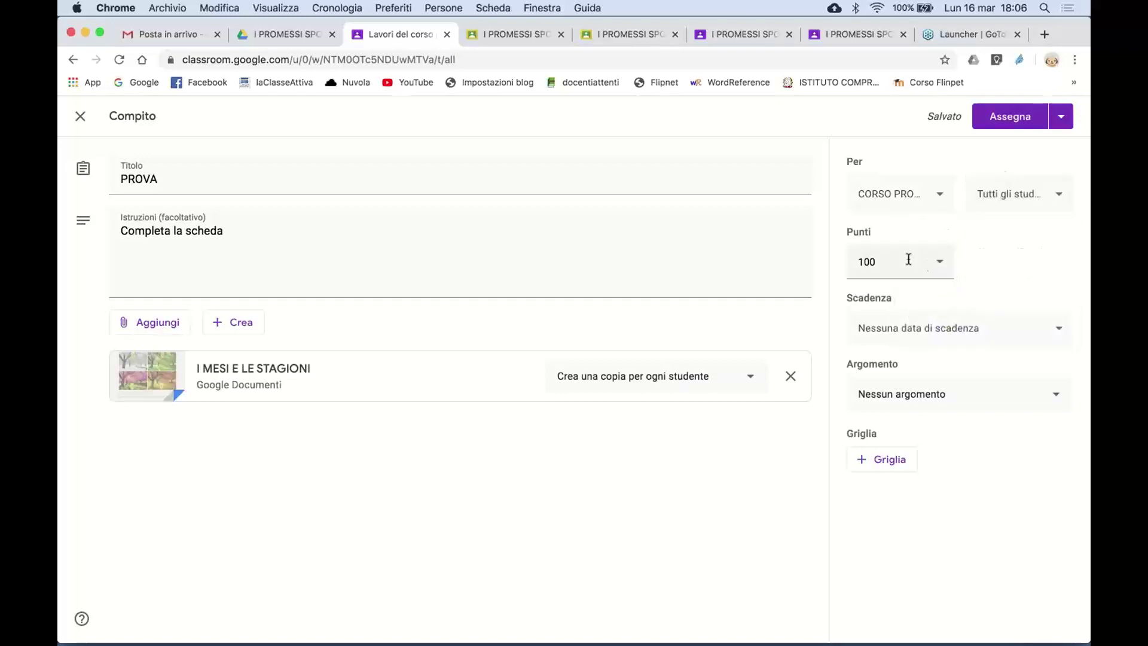
{"action": "left_click", "coordinate": [908, 259]}
{"action": "key", "text": "BackSpace"}
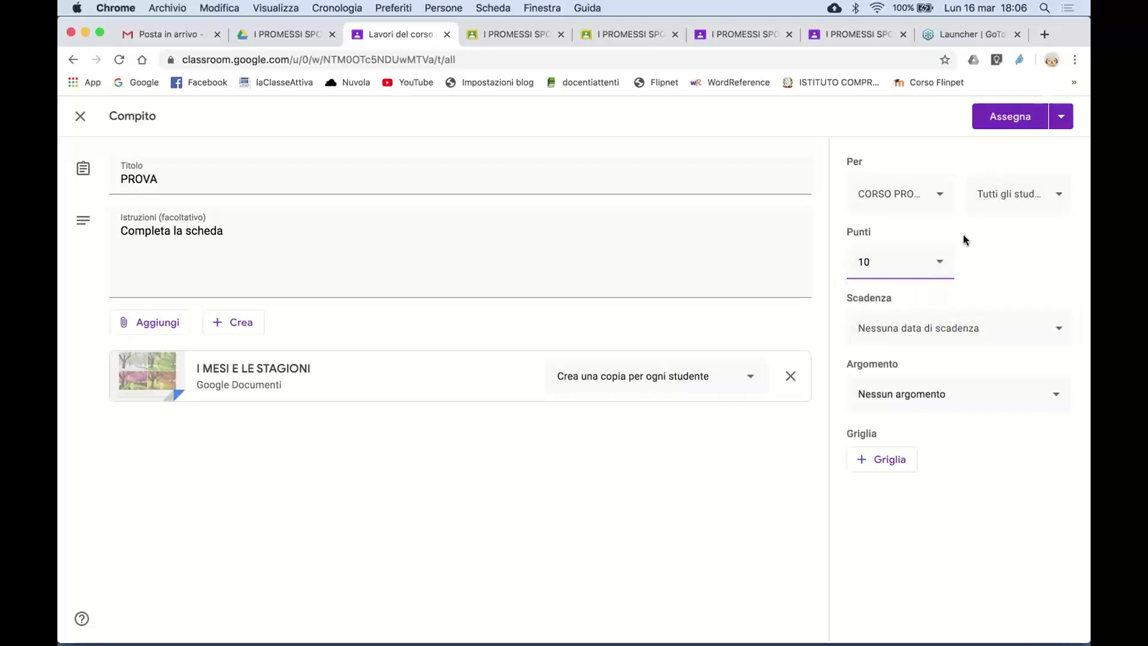
{"action": "left_click", "coordinate": [964, 237]}
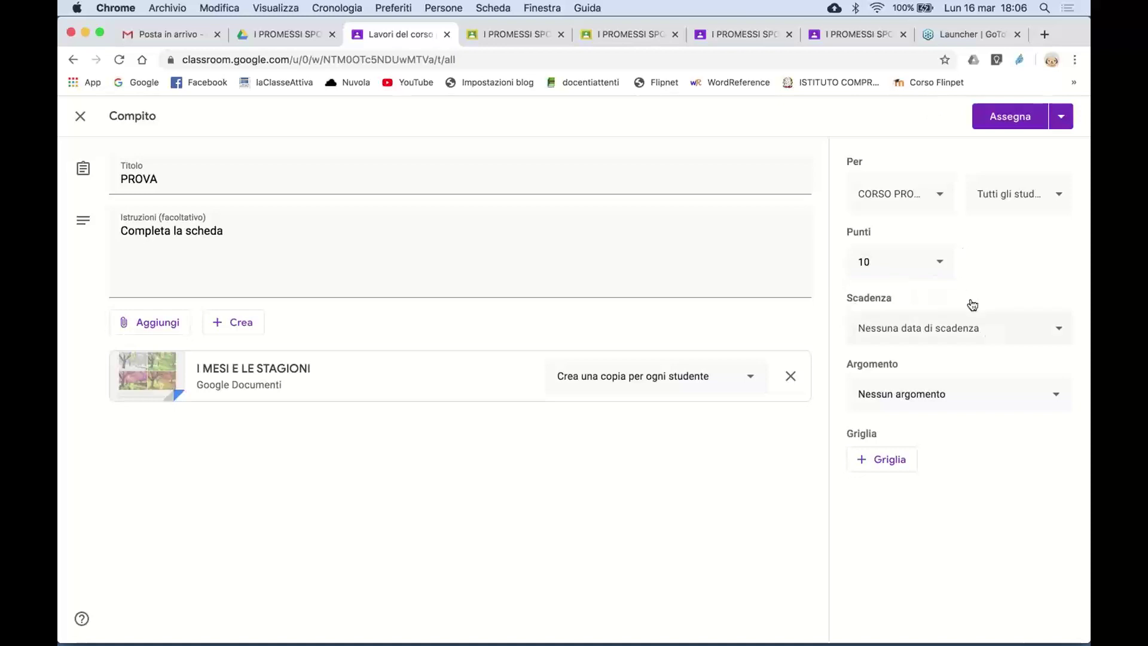
- File PROVA under the GEOGRAFIA topic and start assigning it
{"action": "left_click", "coordinate": [949, 398]}
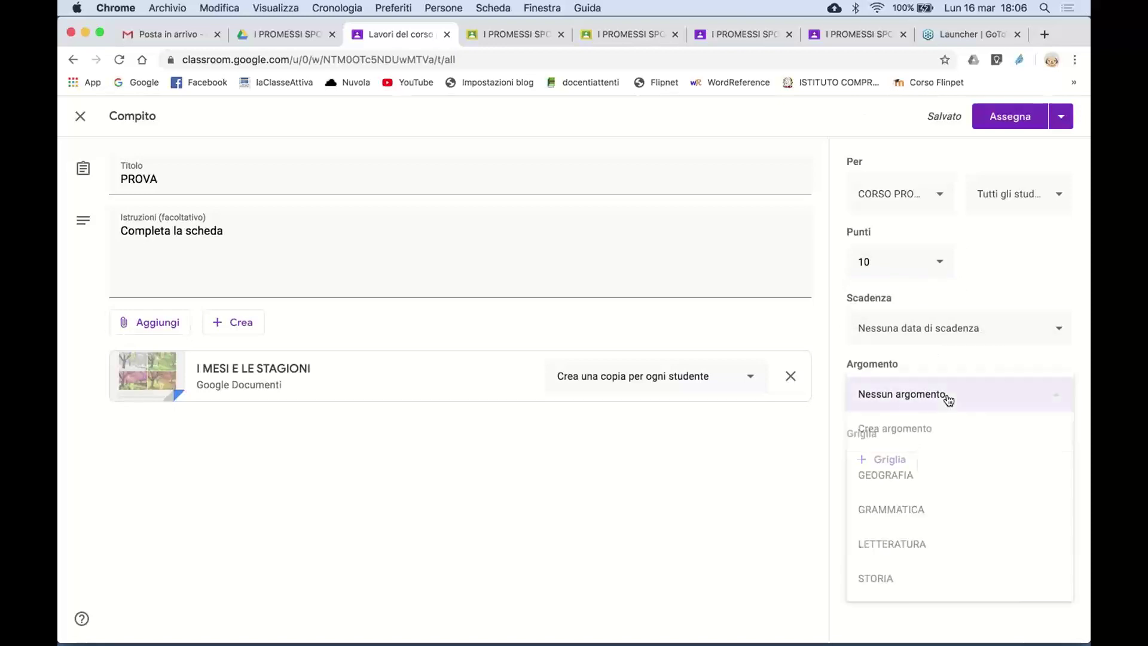
{"action": "left_click", "coordinate": [913, 477]}
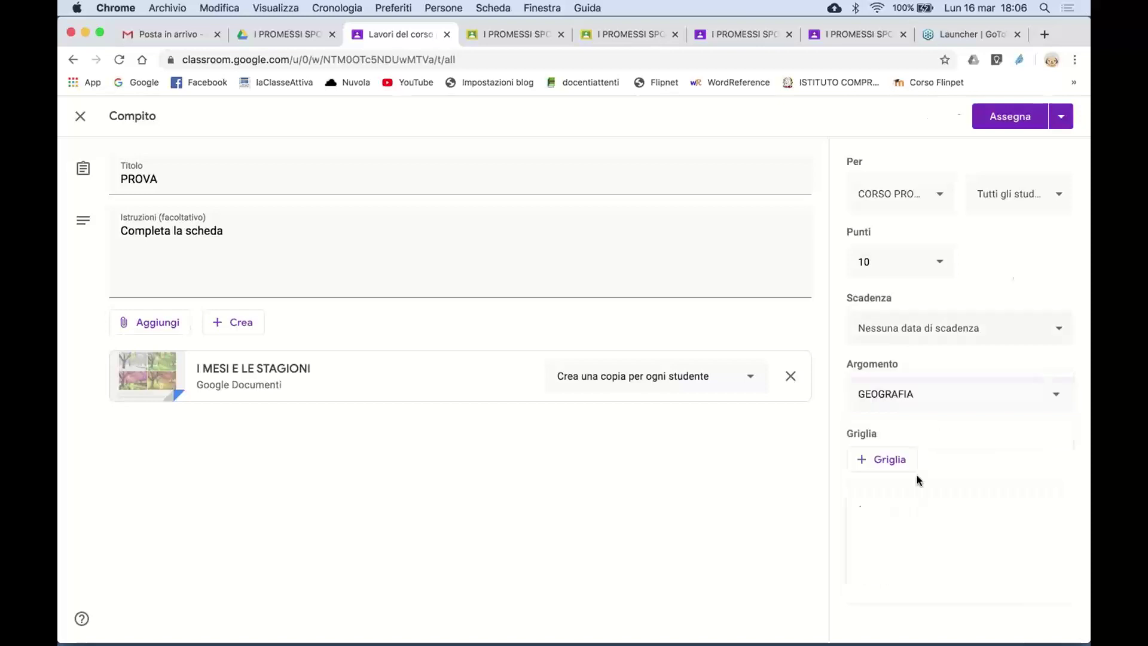
{"action": "left_click", "coordinate": [1015, 121]}
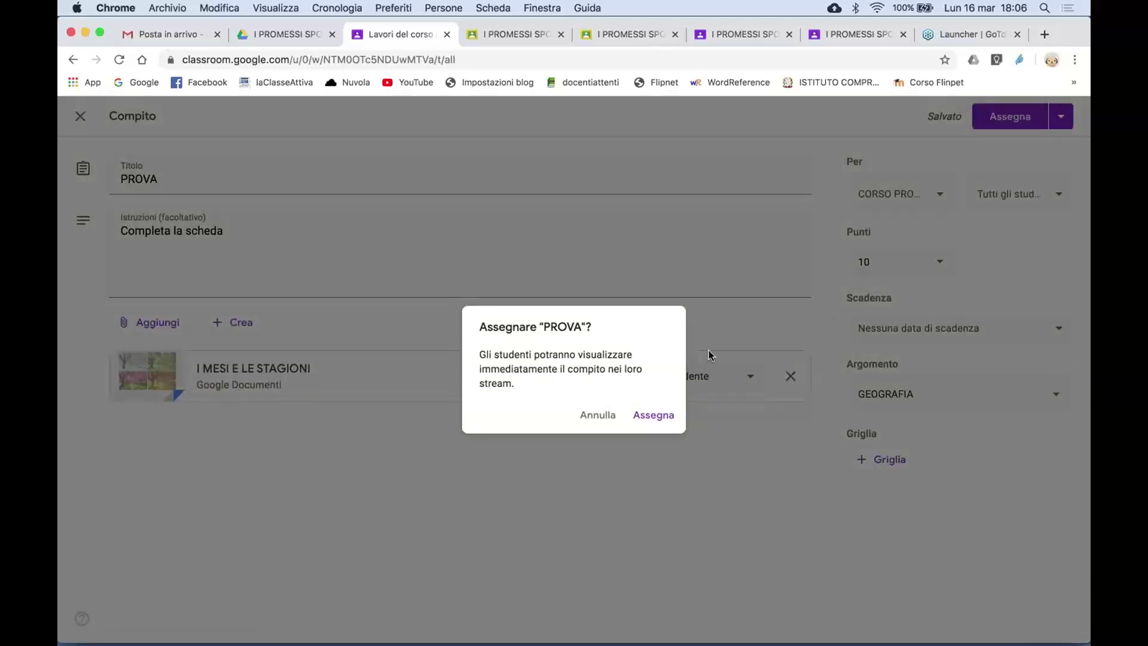
- Confirm assigning PROVA now, then return to the teacher's Lavori del corso page
{"action": "left_click", "coordinate": [650, 415]}
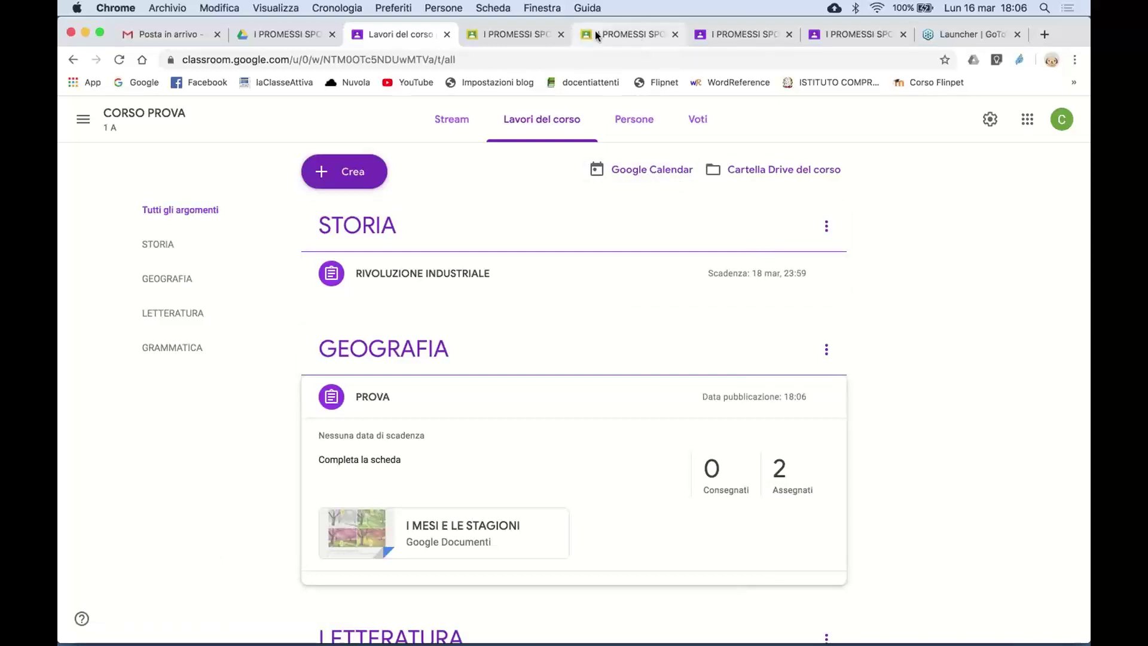
{"action": "left_click", "coordinate": [721, 31]}
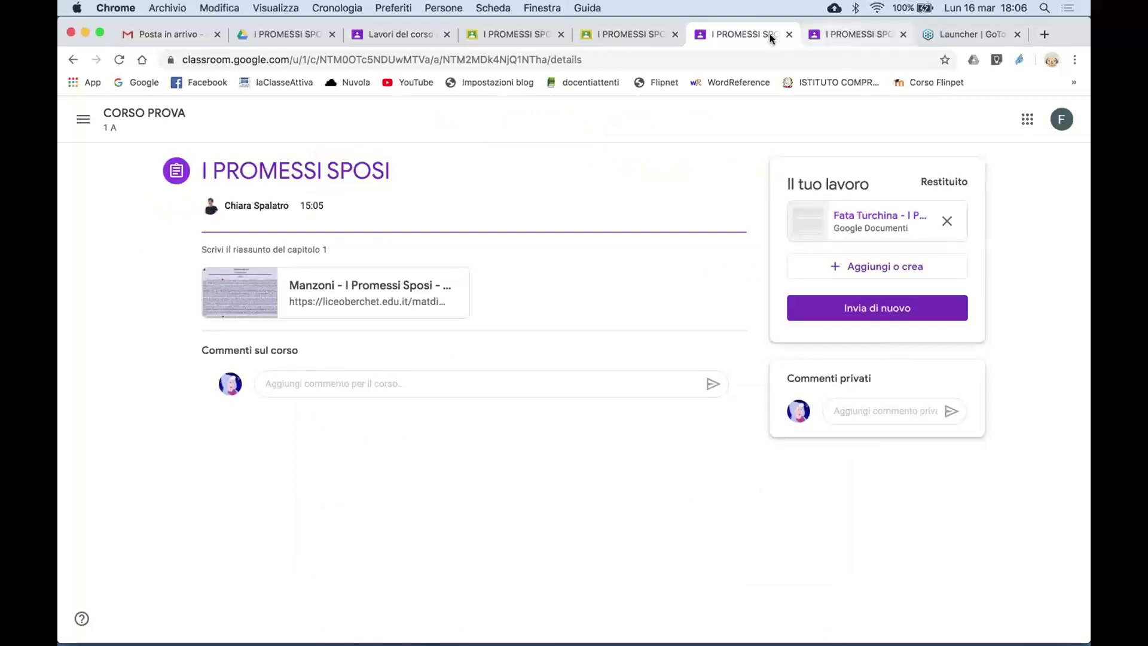
{"action": "left_click", "coordinate": [413, 37]}
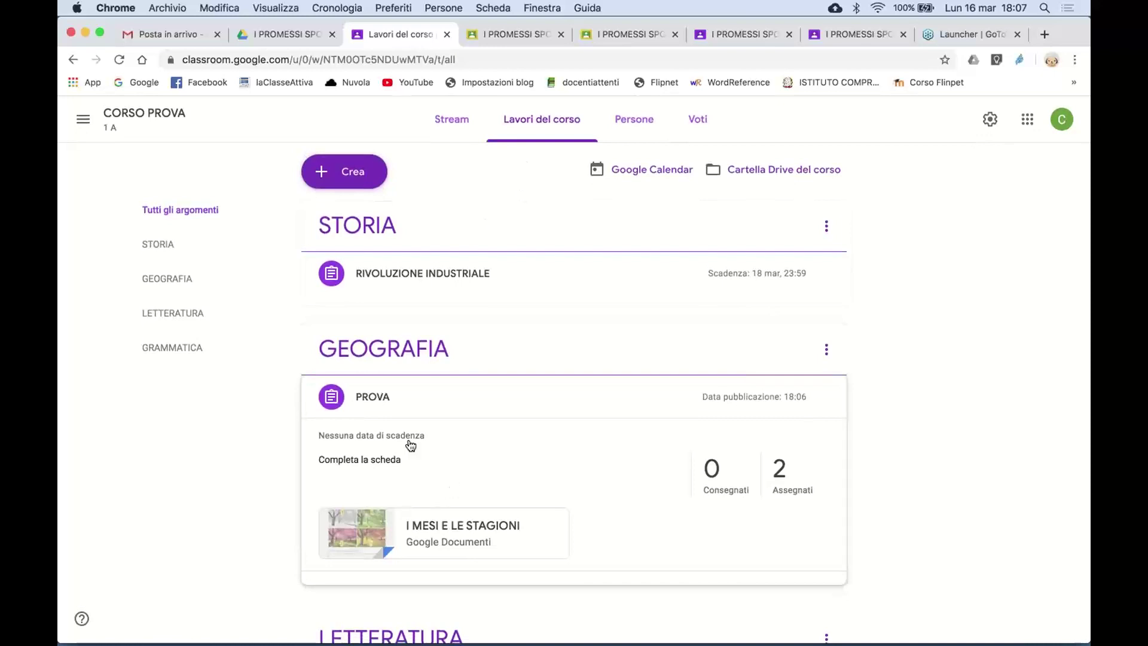
- Open PROVA's own assignment page from its card in Lavori del corso
{"action": "left_click", "coordinate": [390, 400]}
{"action": "left_click", "coordinate": [400, 404]}
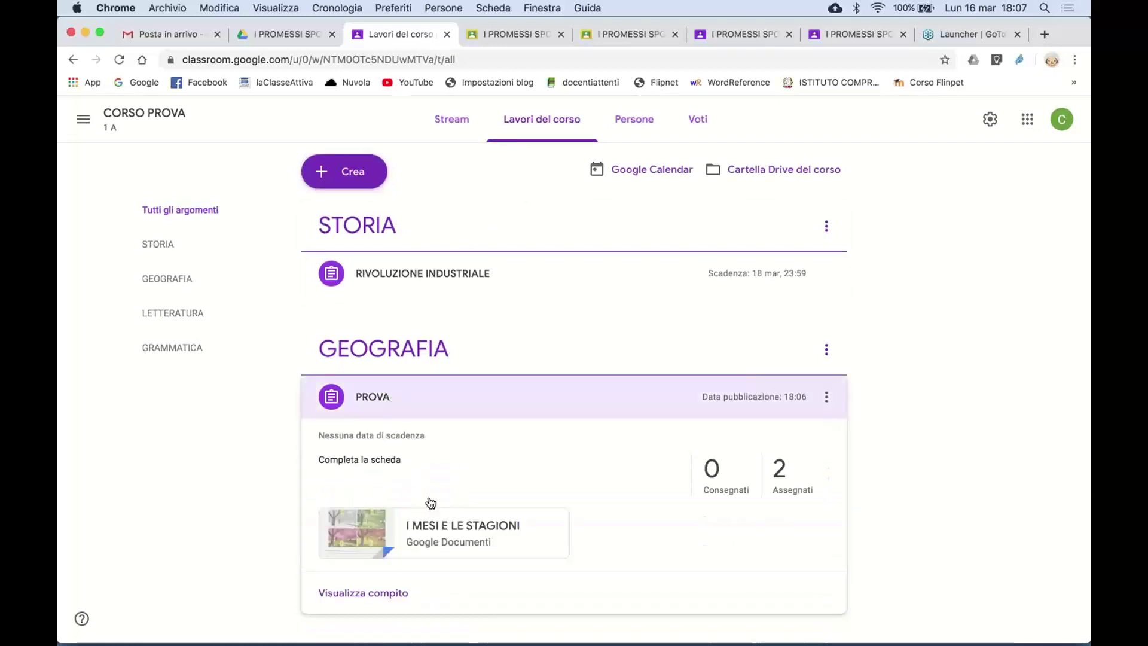
{"action": "left_click", "coordinate": [392, 593]}
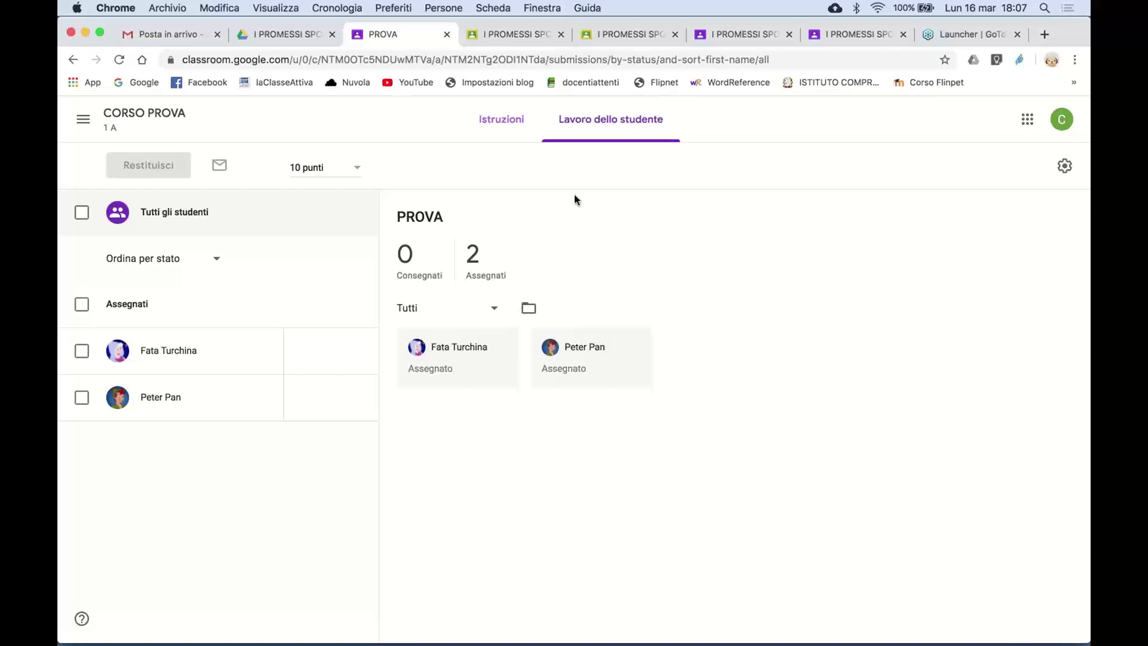
- Review PROVA's Istruzioni and Lavoro dello studente, then go to the student's I PROMESSI SPOSI tab
{"action": "left_click", "coordinate": [497, 125]}
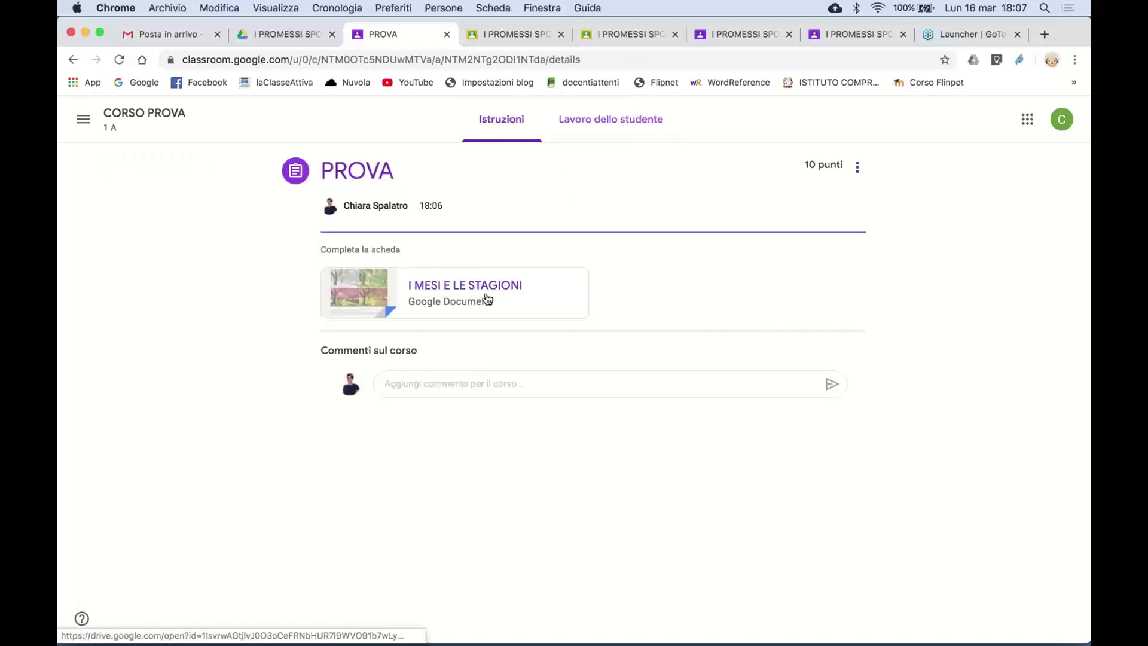
{"action": "left_click", "coordinate": [598, 136]}
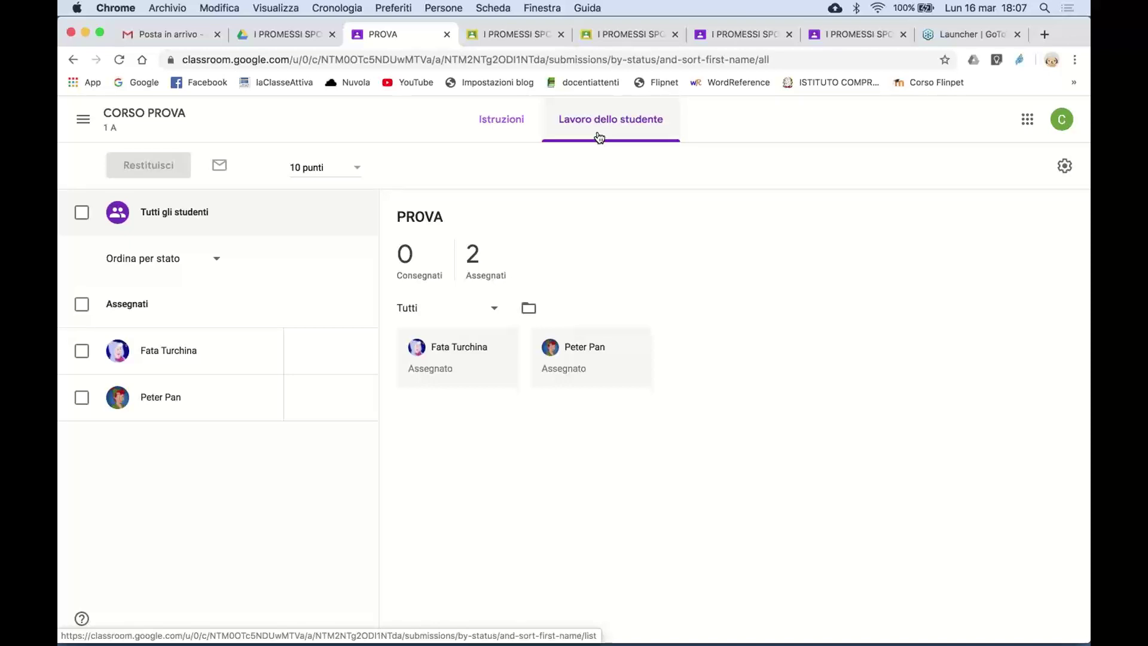
{"action": "left_click", "coordinate": [501, 120]}
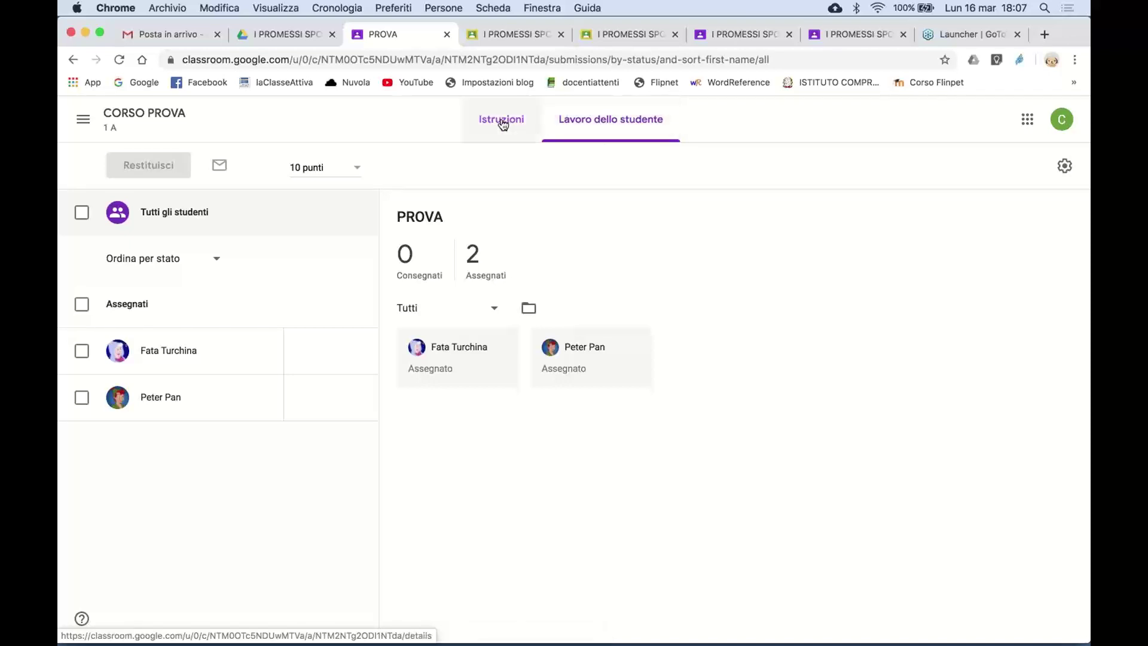
{"action": "left_click", "coordinate": [824, 31]}
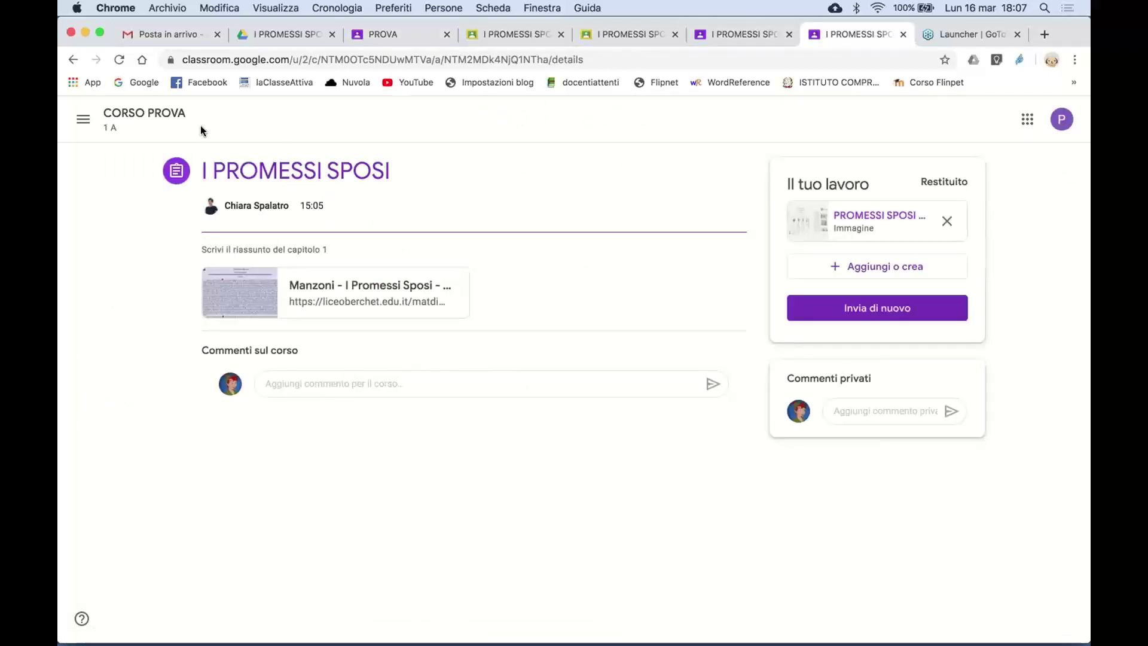
- Go to the student's CORSO PROVA stream, close both I PROMESSI SPOSI tabs and open PROVA
{"action": "left_click", "coordinate": [140, 115]}
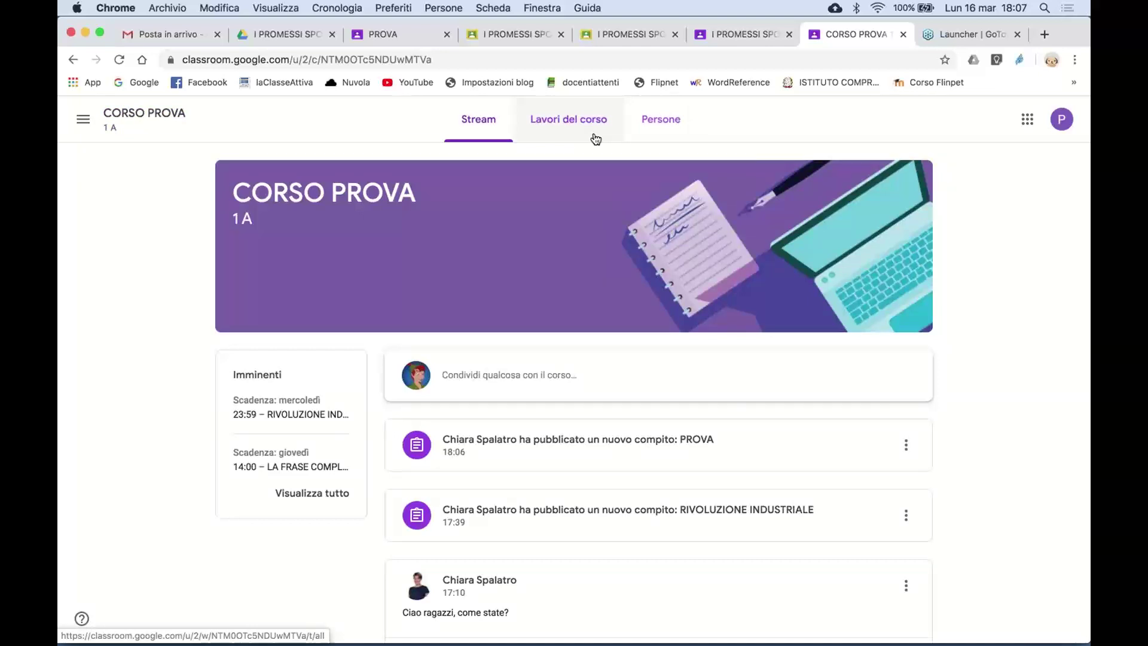
{"action": "left_click", "coordinate": [561, 35]}
{"action": "left_click", "coordinate": [564, 35]}
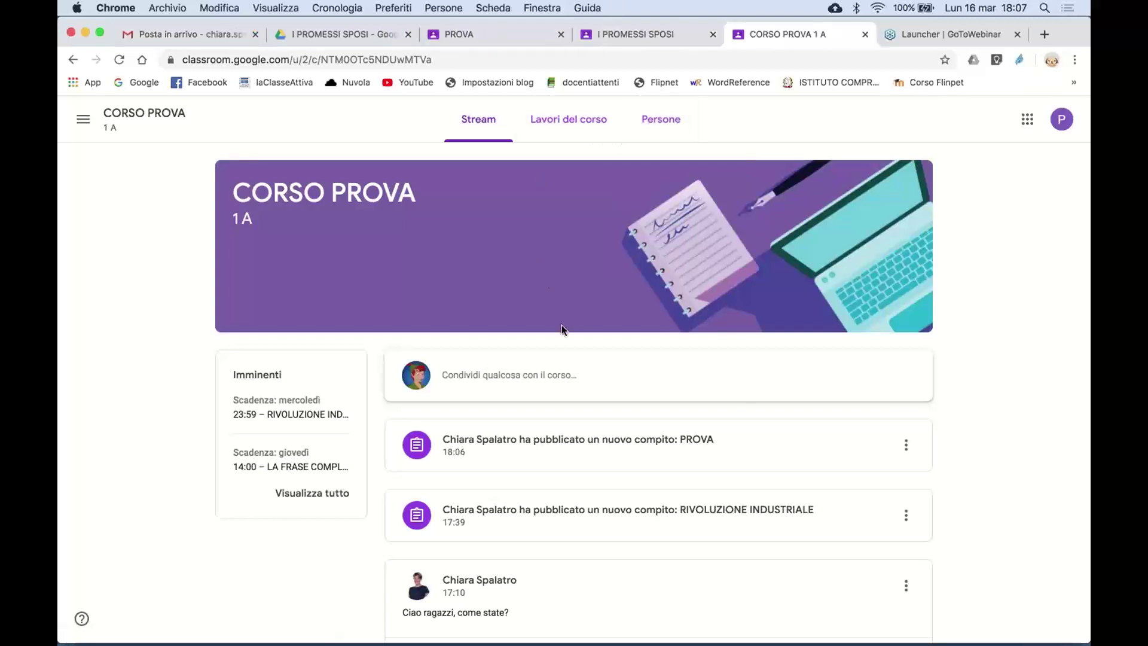
{"action": "scroll", "coordinate": [538, 490], "scroll_direction": "down", "scroll_amount": 5}
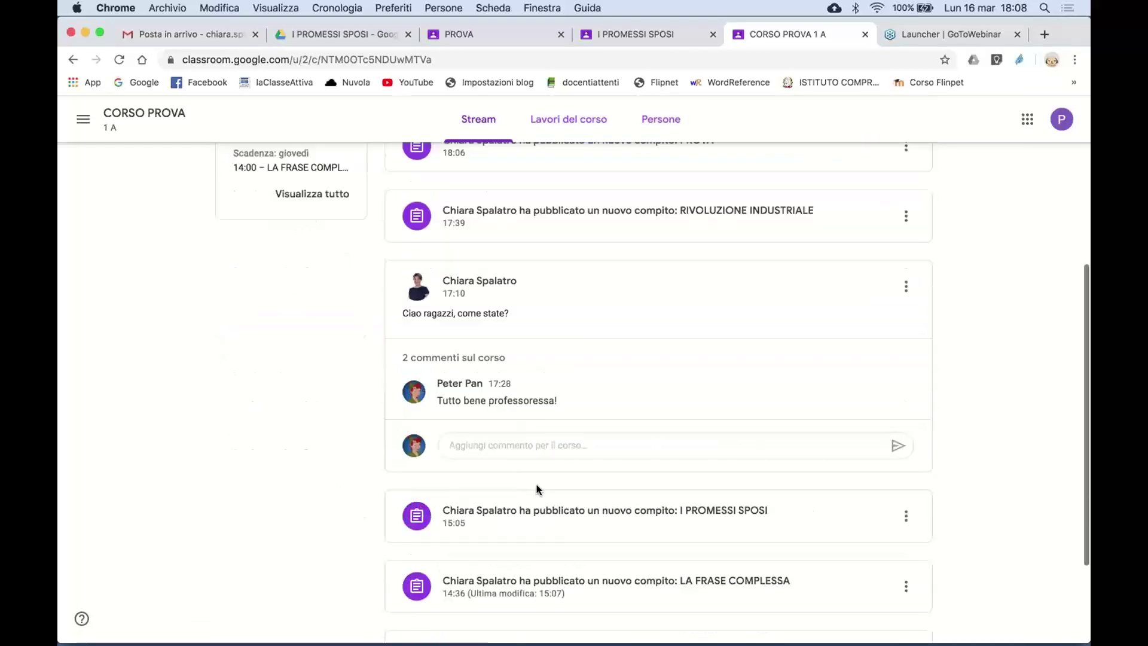
{"action": "scroll", "coordinate": [536, 487], "scroll_direction": "up", "scroll_amount": 5}
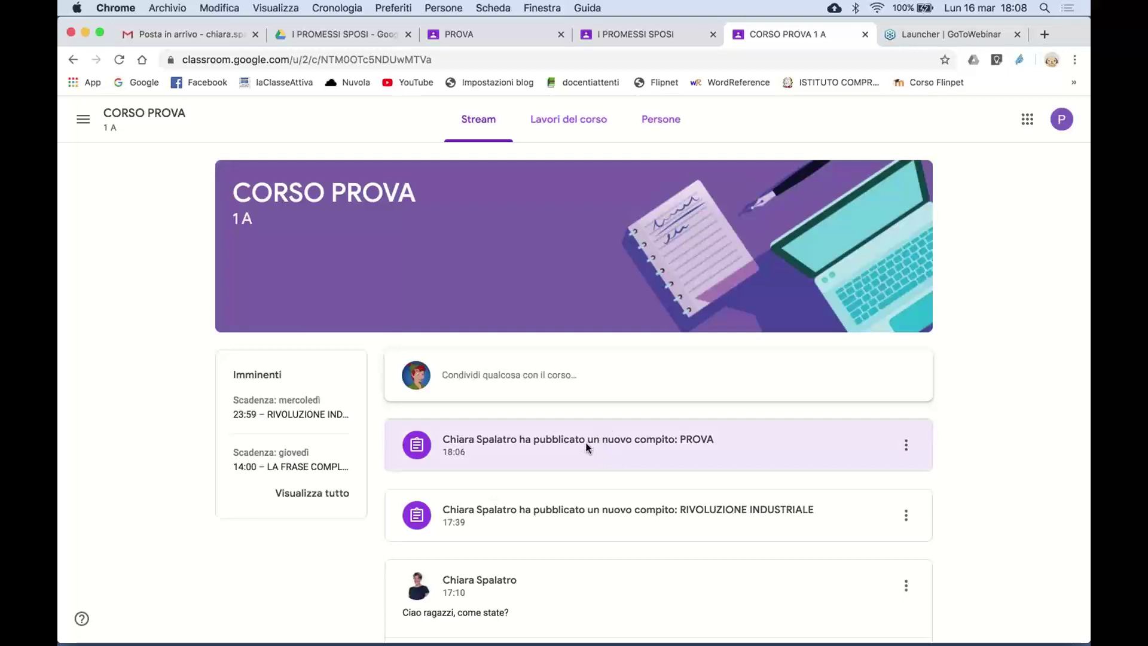
{"action": "left_click", "coordinate": [588, 448]}
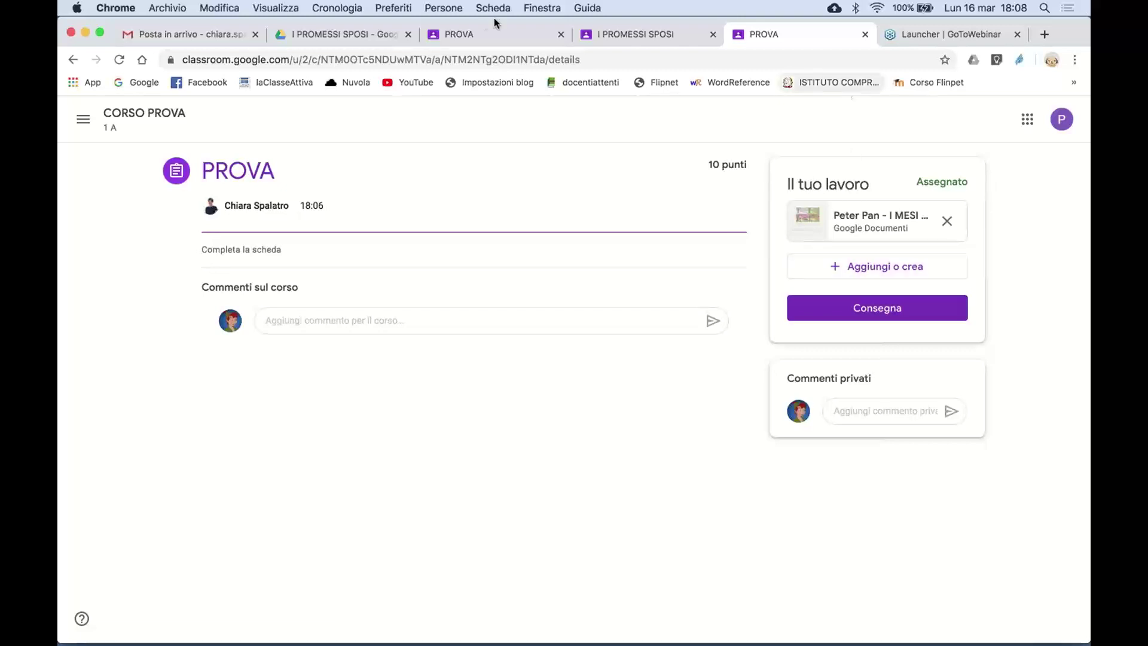
- Open a student's own I MESI E LE STAGIONI copy from PROVA's Lavoro dello studente
{"action": "left_click", "coordinate": [459, 37]}
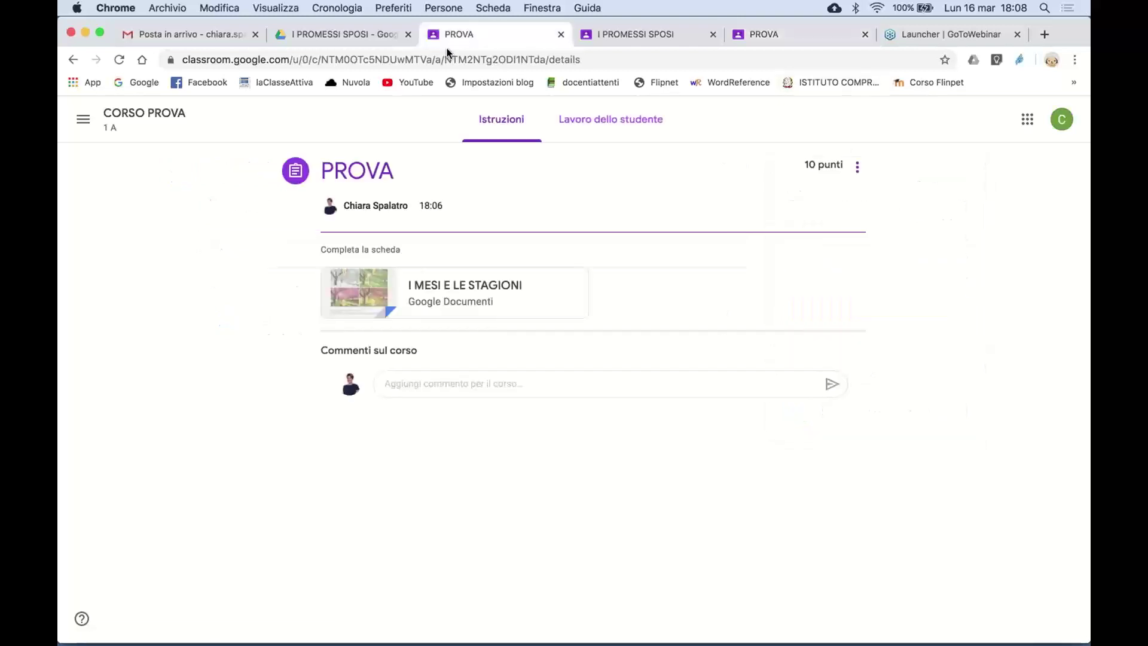
{"action": "left_click", "coordinate": [585, 124]}
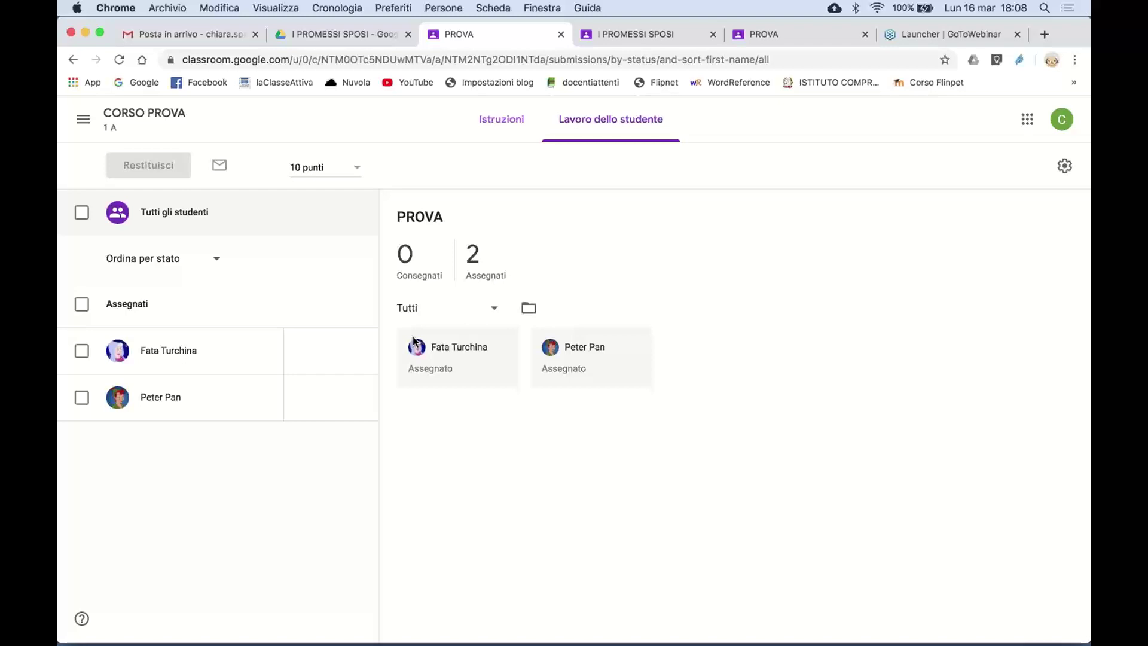
{"action": "left_click", "coordinate": [120, 60]}
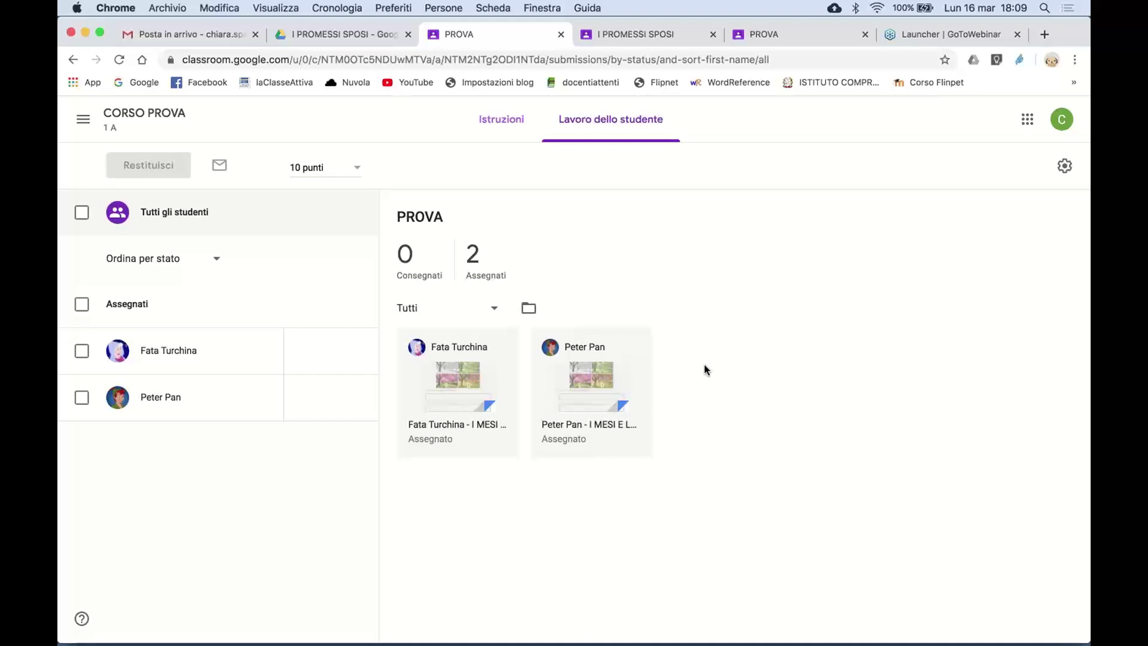
{"action": "left_click", "coordinate": [606, 359]}
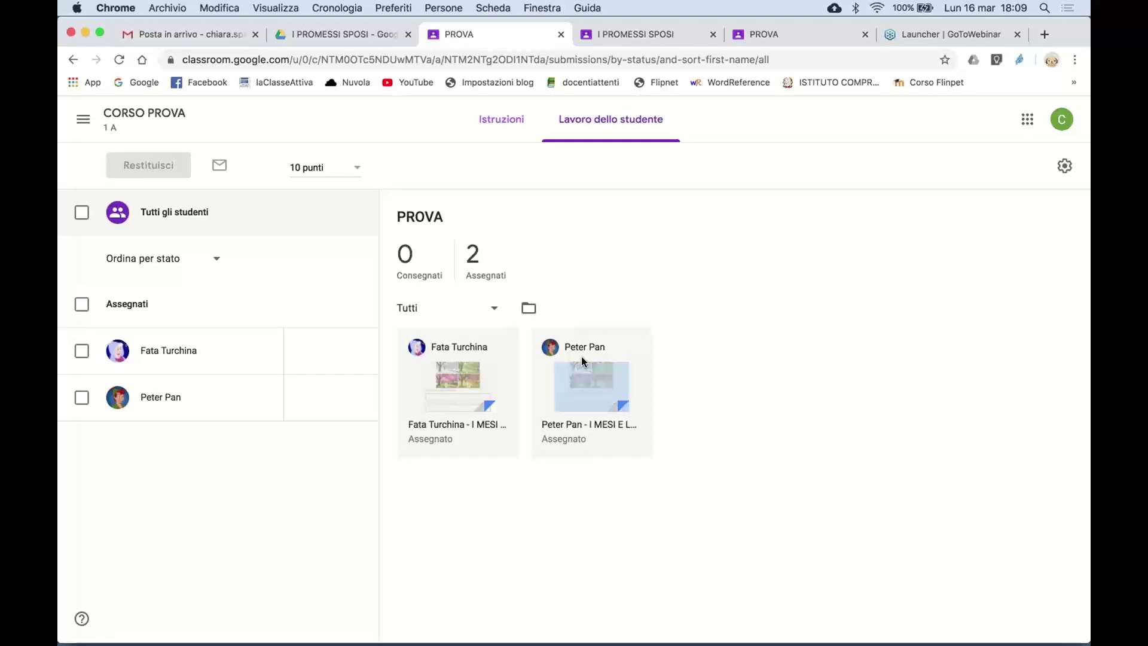
{"action": "left_click", "coordinate": [577, 428]}
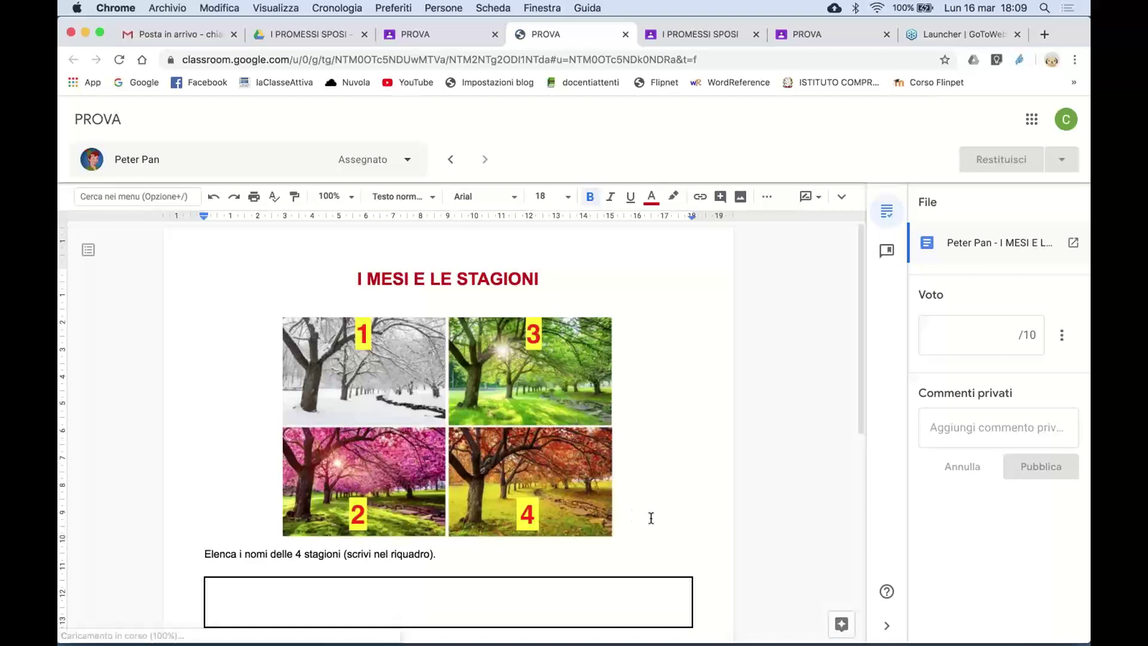
- Scroll through the student's empty I MESI E LE STAGIONI worksheet, then return to PROVA's student work page
{"action": "scroll", "coordinate": [651, 518], "scroll_direction": "down", "scroll_amount": 7}
{"action": "scroll", "coordinate": [651, 518], "scroll_direction": "up", "scroll_amount": 4}
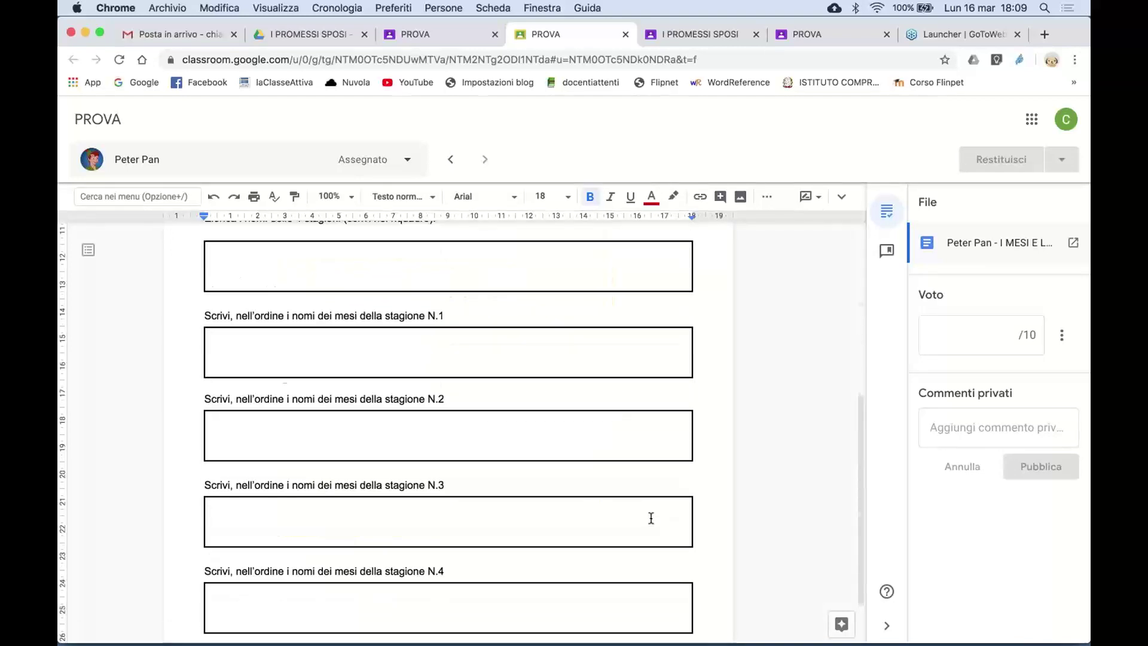
{"action": "scroll", "coordinate": [651, 518], "scroll_direction": "up", "scroll_amount": 2}
{"action": "scroll", "coordinate": [651, 518], "scroll_direction": "down", "scroll_amount": 1}
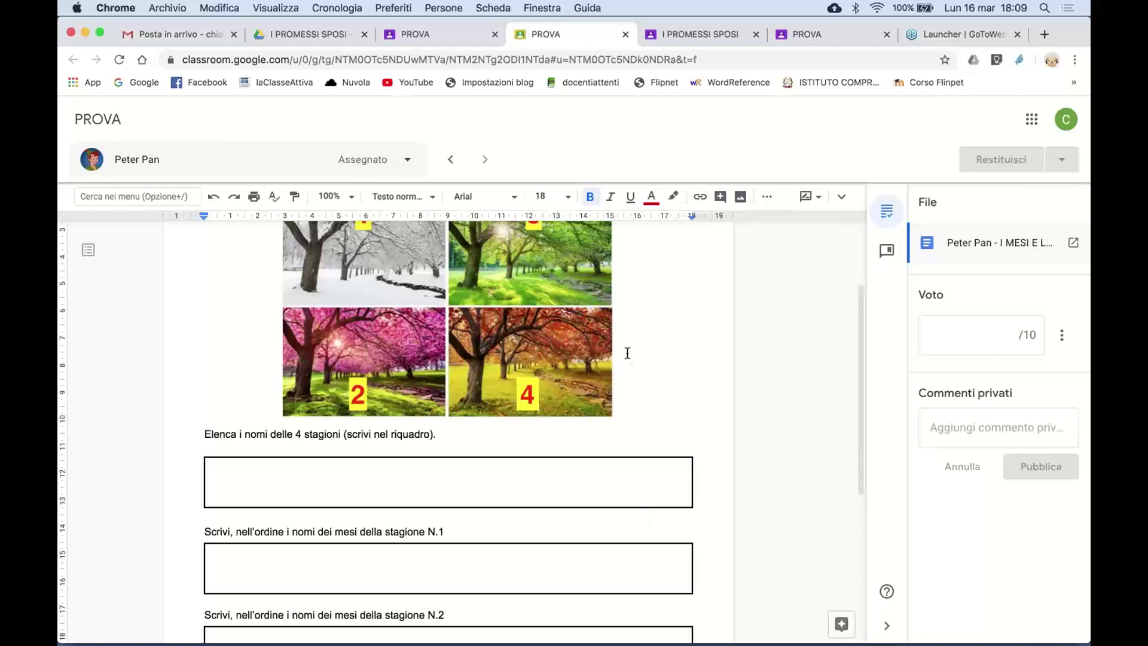
{"action": "left_click", "coordinate": [449, 33]}
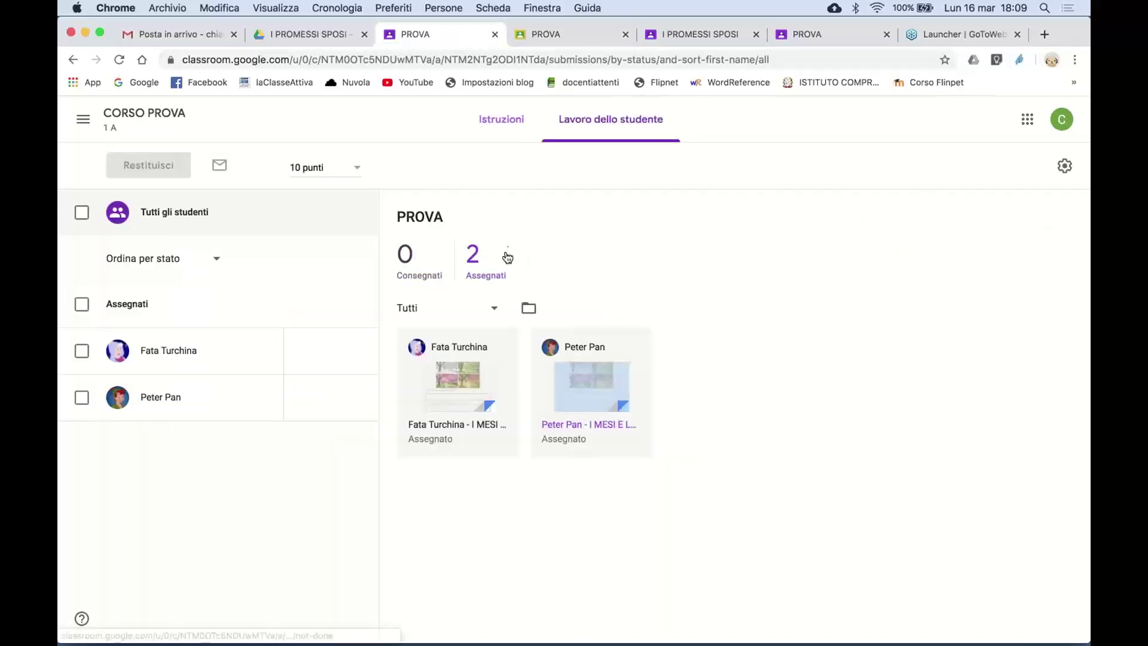
- Go back to the teacher's CORSO PROVA stream and scroll through its posts
{"action": "left_click", "coordinate": [142, 114]}
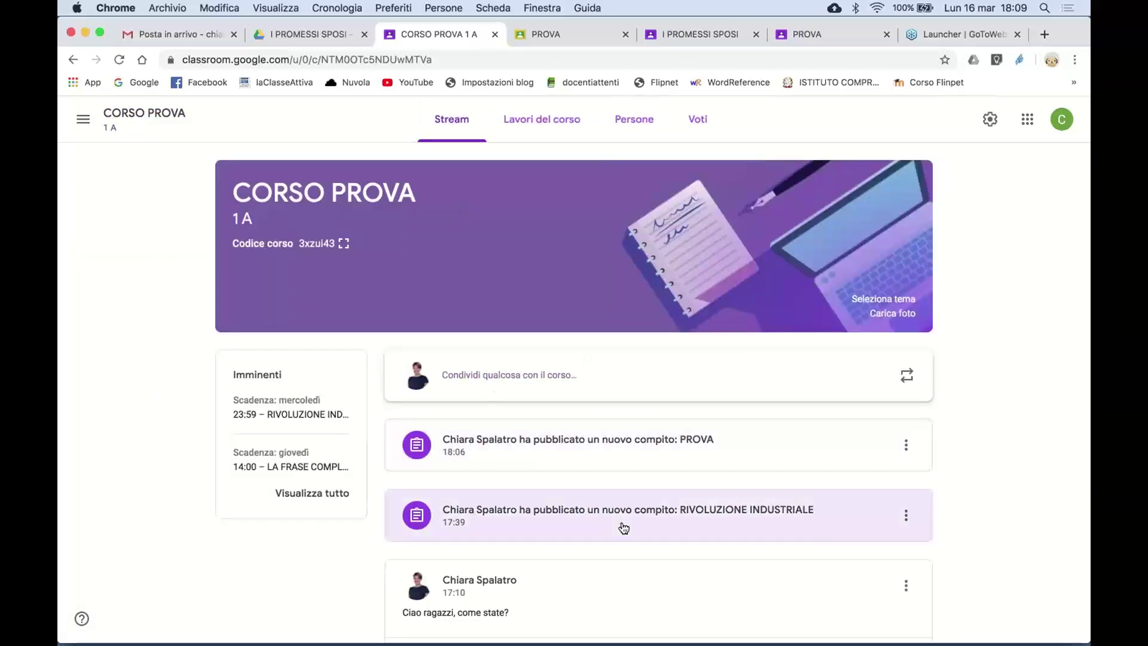
{"action": "scroll", "coordinate": [622, 525], "scroll_direction": "down", "scroll_amount": 5}
{"action": "scroll", "coordinate": [624, 527], "scroll_direction": "up", "scroll_amount": 5}
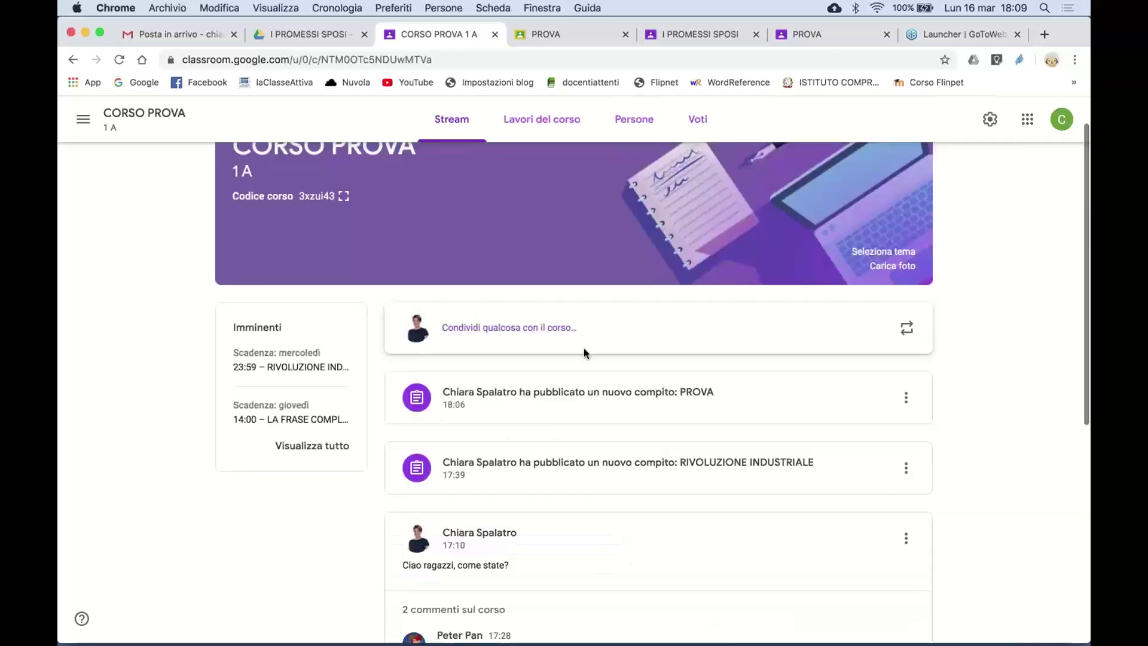
{"action": "scroll", "coordinate": [591, 543], "scroll_direction": "down", "scroll_amount": 2}
{"action": "scroll", "coordinate": [591, 537], "scroll_direction": "down", "scroll_amount": 2}
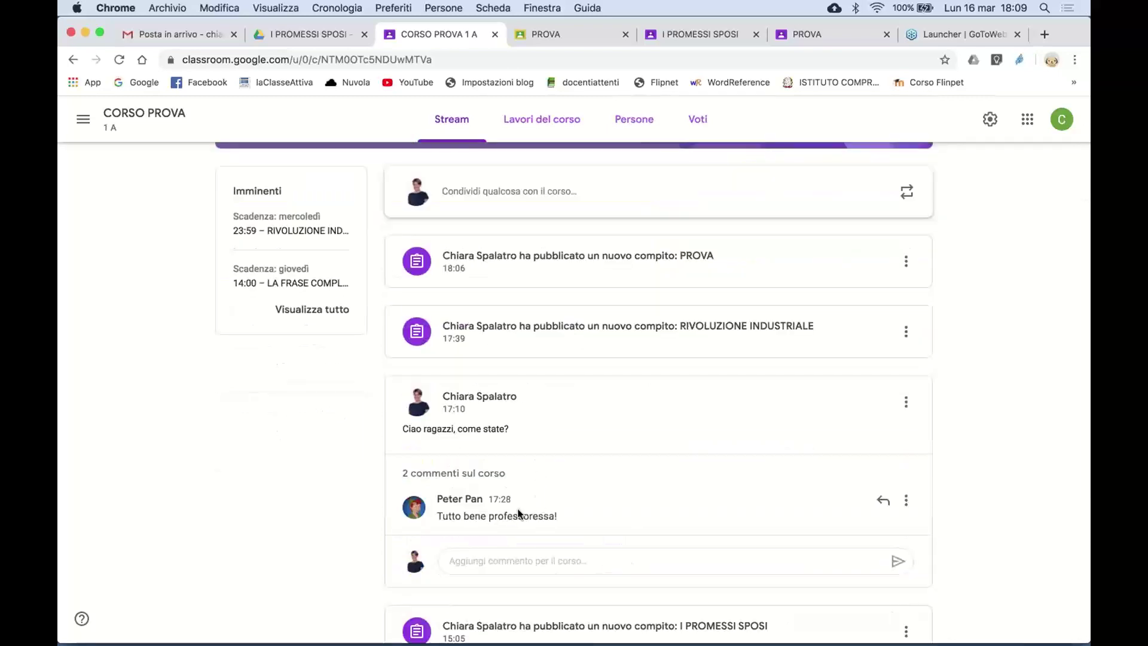
{"action": "scroll", "coordinate": [481, 556], "scroll_direction": "down", "scroll_amount": 1}
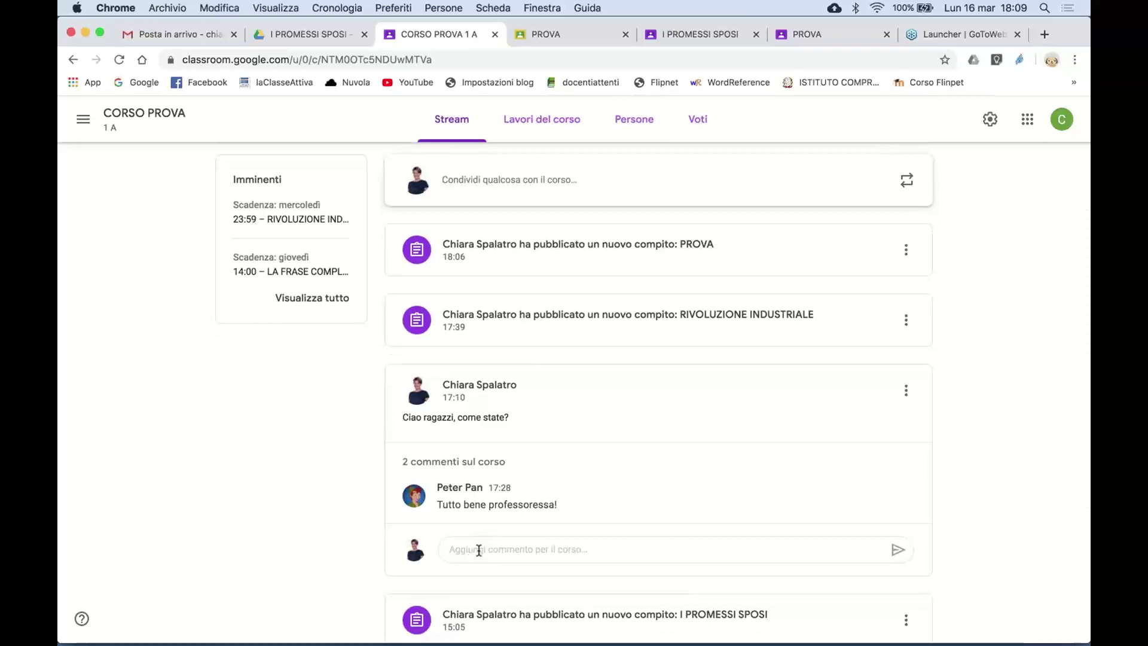
{"action": "scroll", "coordinate": [479, 550], "scroll_direction": "up", "scroll_amount": 3}
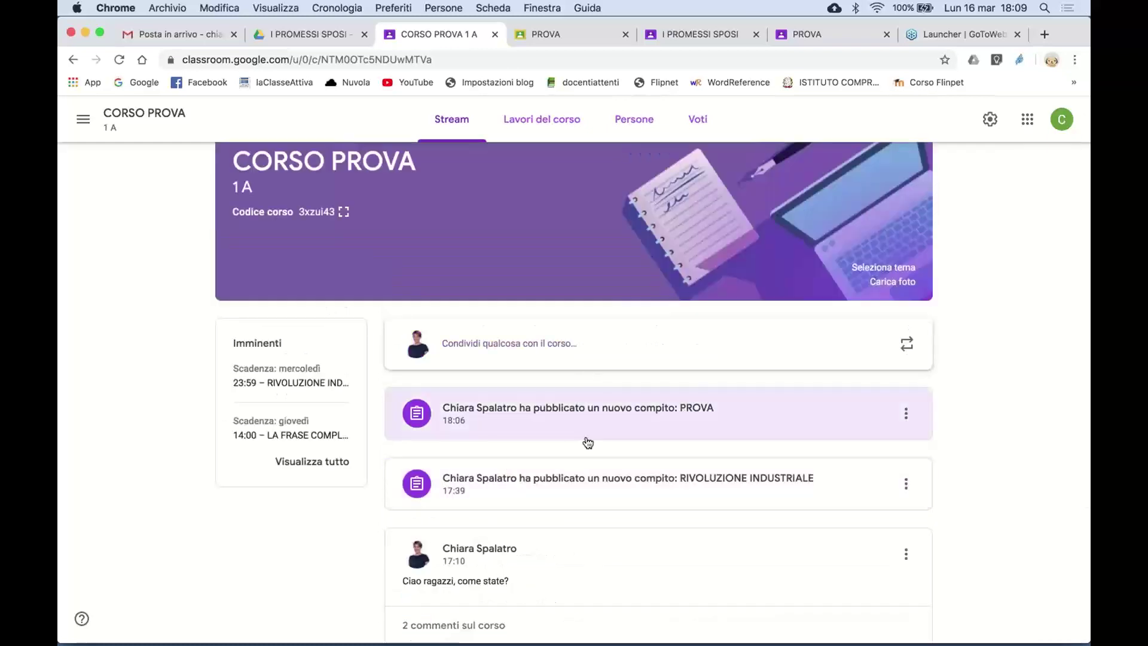
{"action": "scroll", "coordinate": [612, 521], "scroll_direction": "down", "scroll_amount": 1}
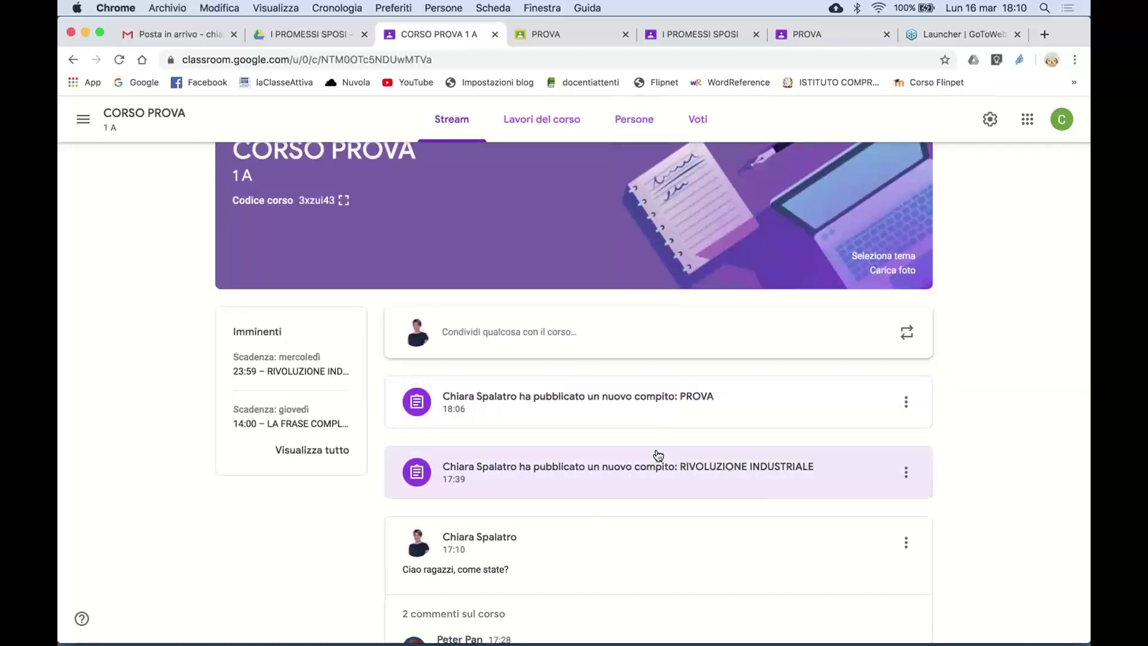
{"action": "scroll", "coordinate": [690, 501], "scroll_direction": "down", "scroll_amount": 1}
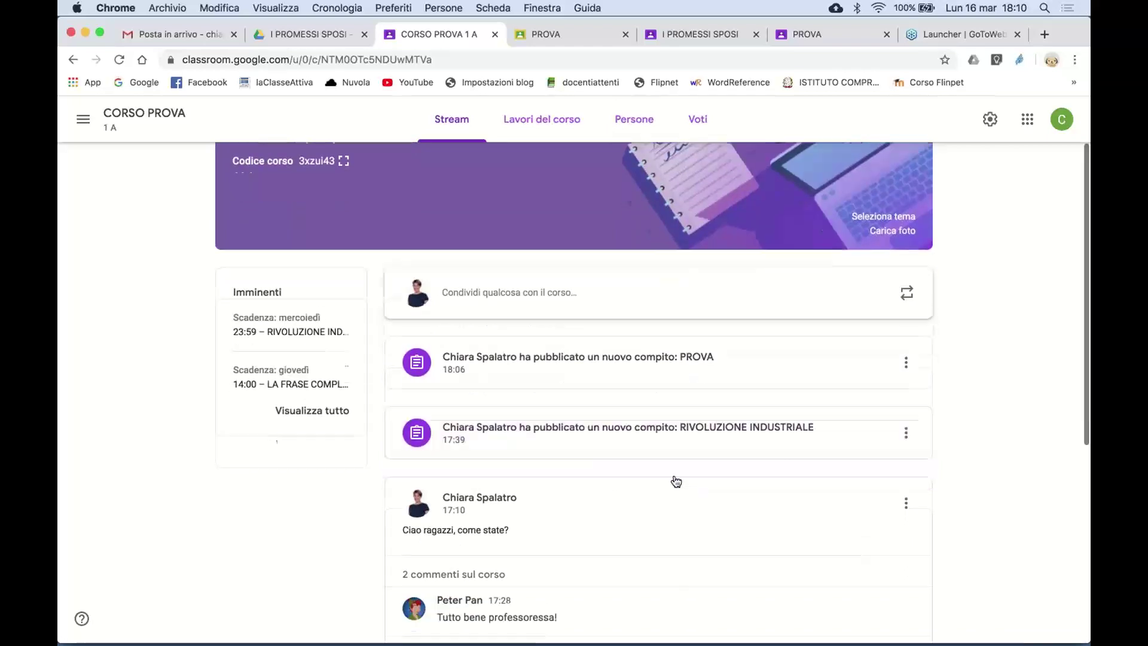
{"action": "scroll", "coordinate": [550, 311], "scroll_direction": "up", "scroll_amount": 1}
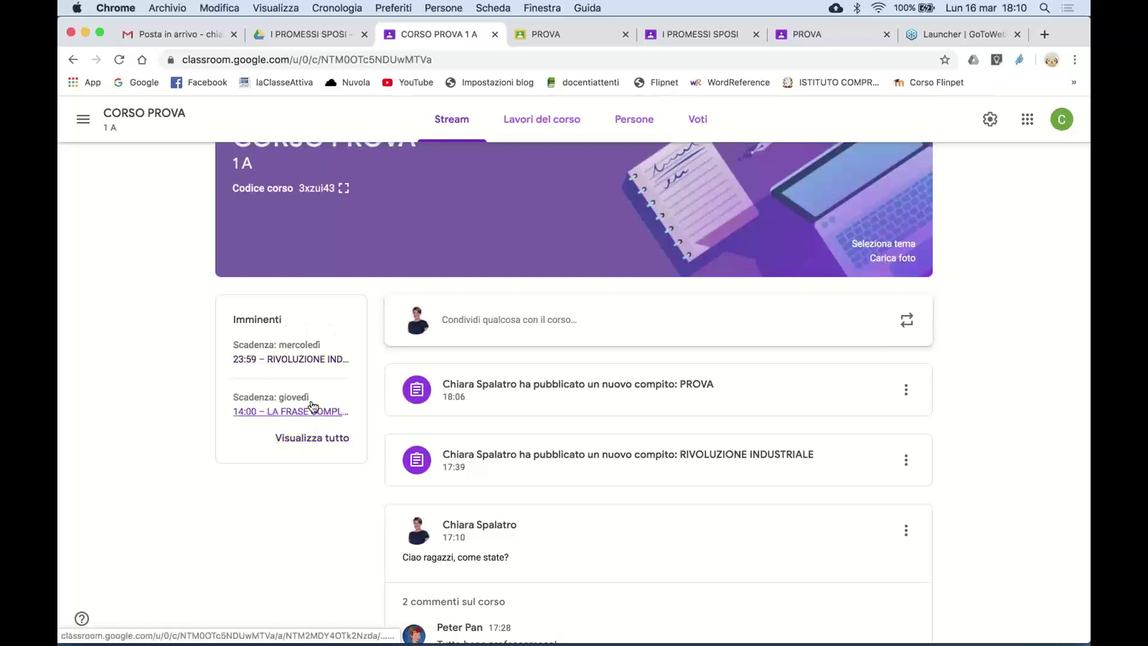
- Open the CORSO PROVA stream on the student's side, showing PROVA and RIVOLUZIONE INDUSTRIALE
{"action": "left_click", "coordinate": [808, 34]}
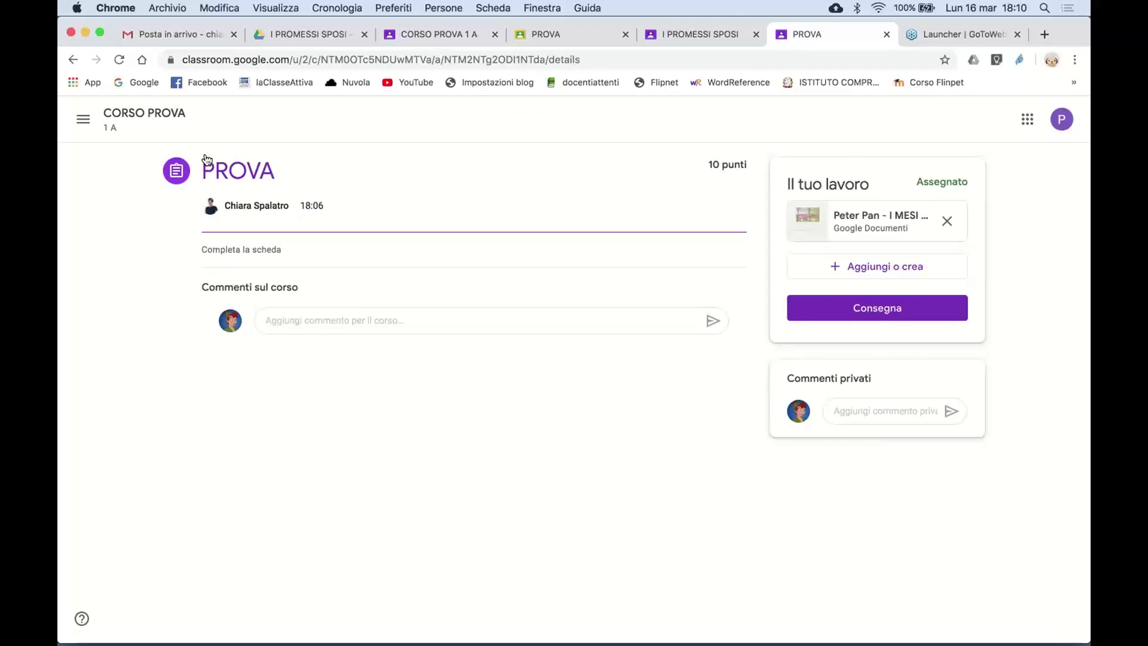
{"action": "left_click", "coordinate": [155, 119]}
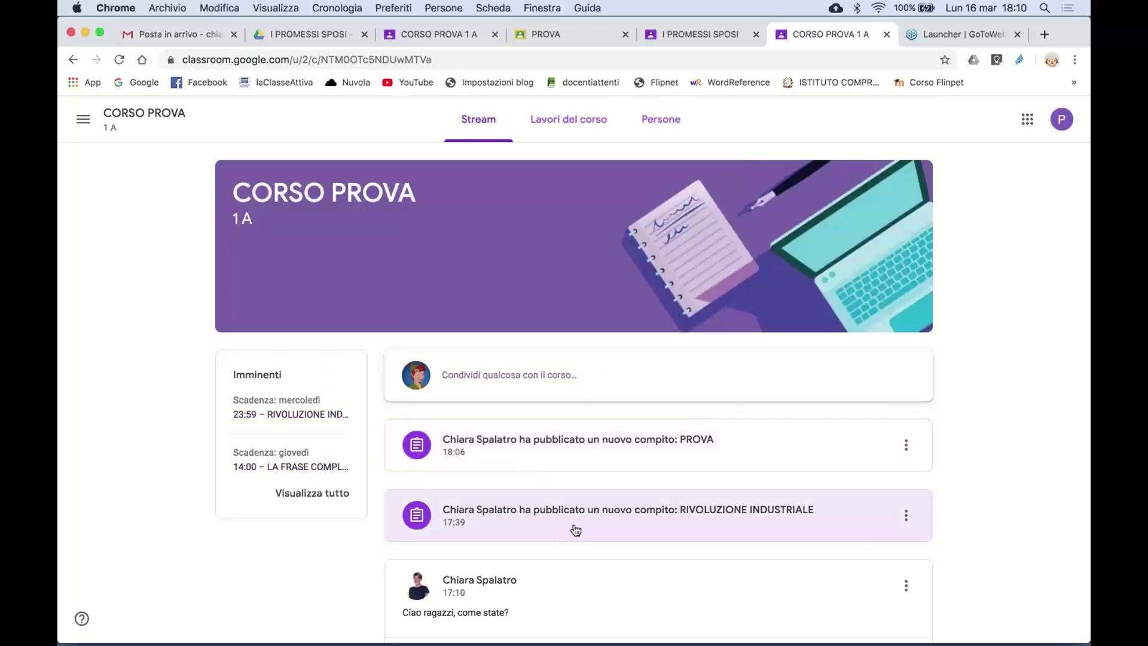
{"action": "scroll", "coordinate": [577, 532], "scroll_direction": "down", "scroll_amount": 1}
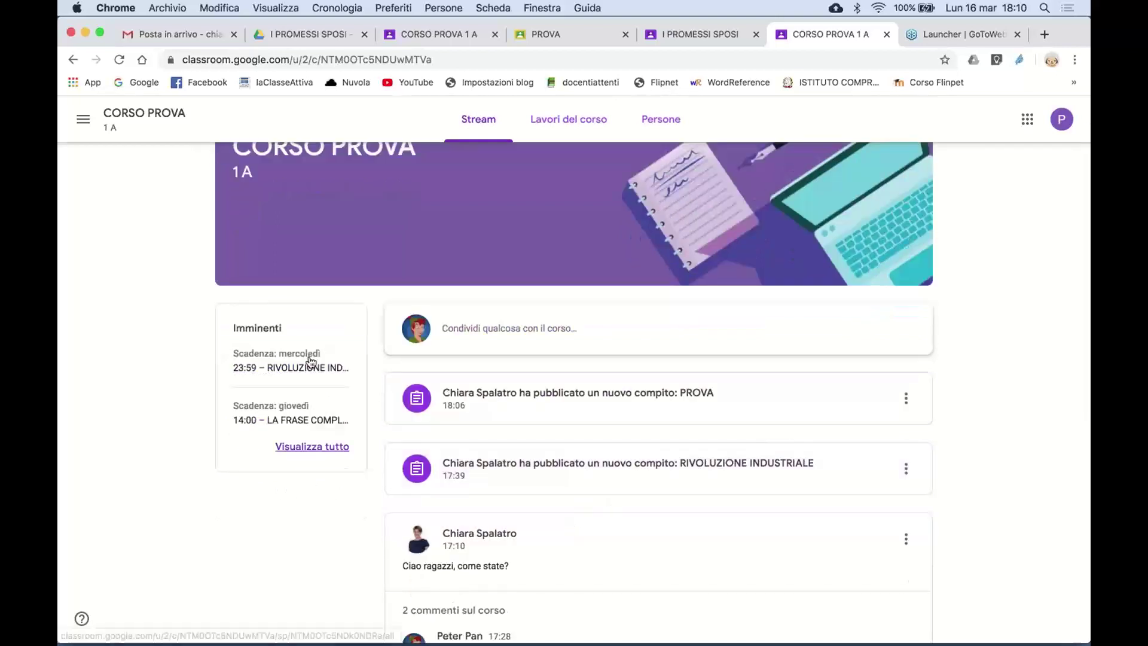
- From the teacher's Lavori del corso list, open RIVOLUZIONE INDUSTRIALE's student work (1 handed in, 1 assigned)
{"action": "scroll", "coordinate": [479, 416], "scroll_direction": "up", "scroll_amount": 1}
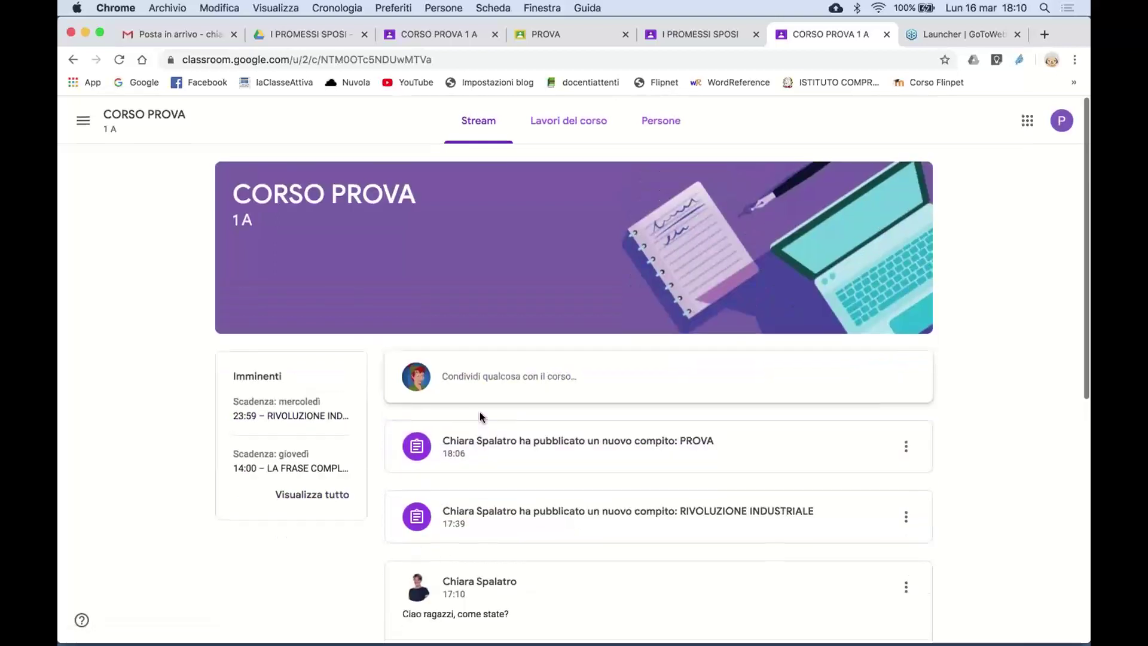
{"action": "left_click", "coordinate": [432, 34]}
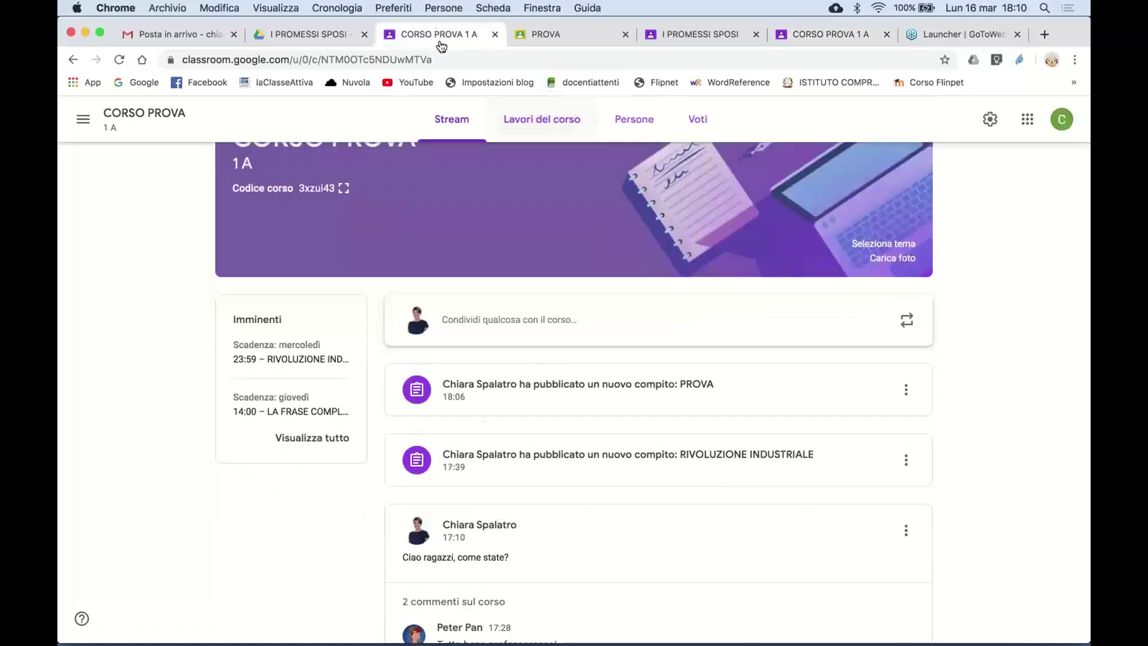
{"action": "left_click", "coordinate": [556, 122]}
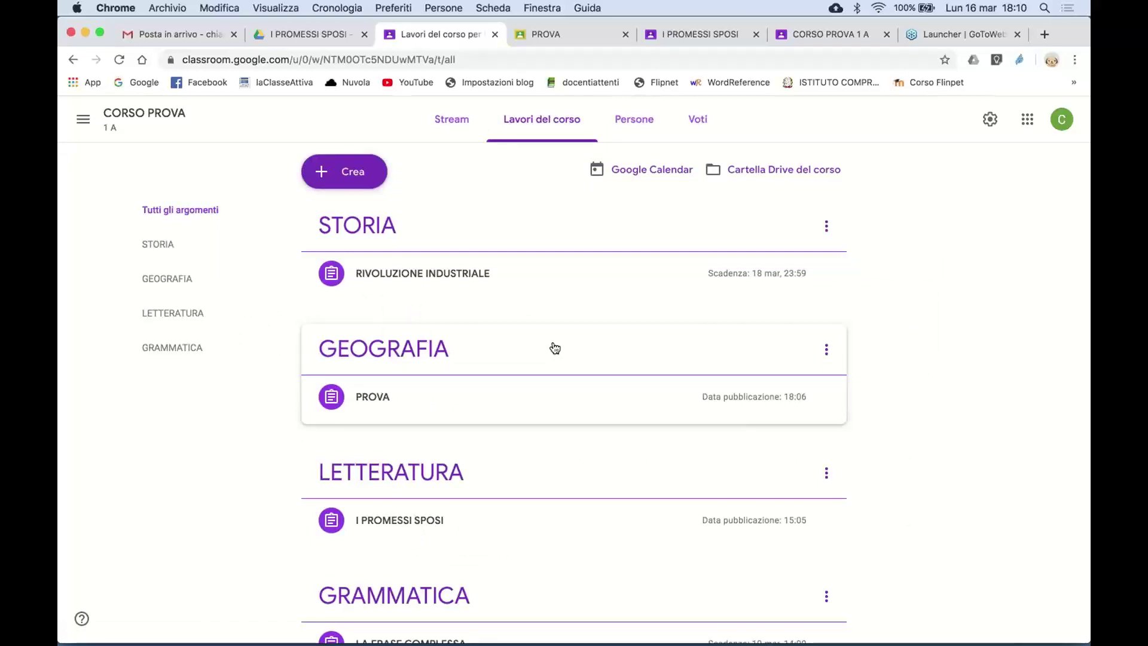
{"action": "scroll", "coordinate": [586, 371], "scroll_direction": "down", "scroll_amount": 2}
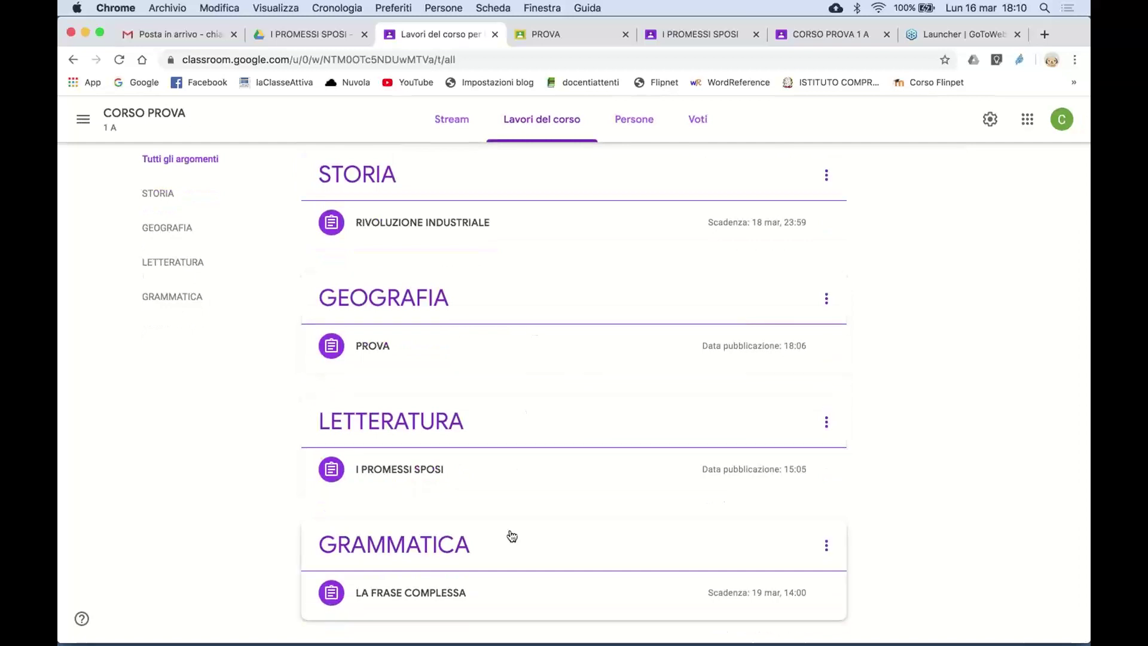
{"action": "scroll", "coordinate": [533, 385], "scroll_direction": "up", "scroll_amount": 2}
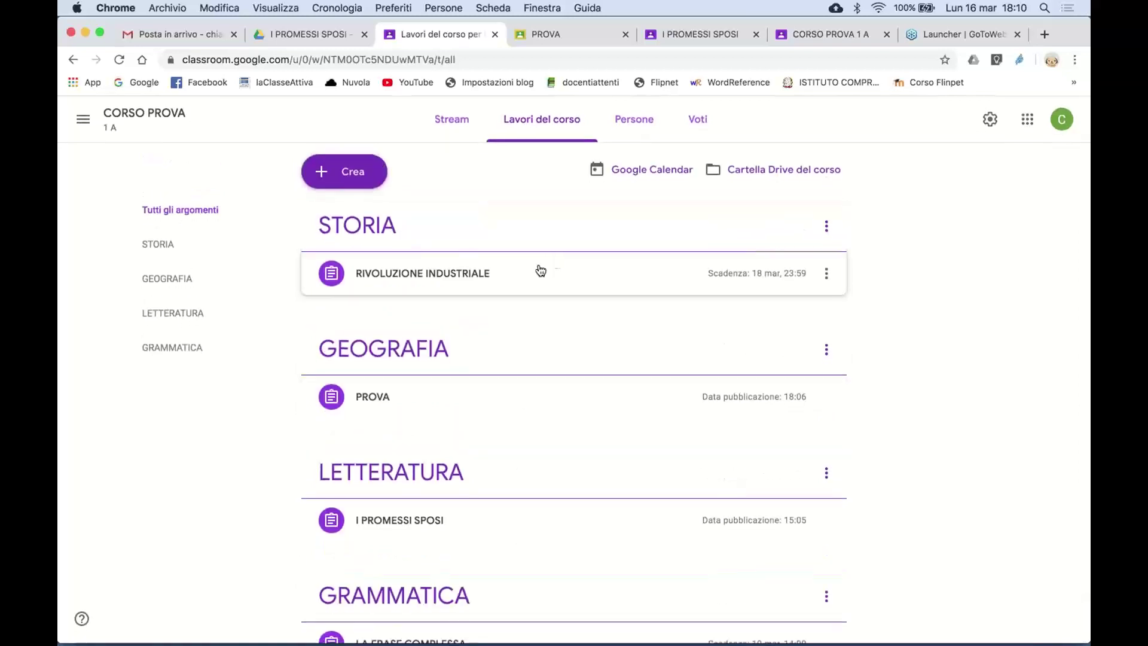
{"action": "scroll", "coordinate": [512, 364], "scroll_direction": "down", "scroll_amount": 2}
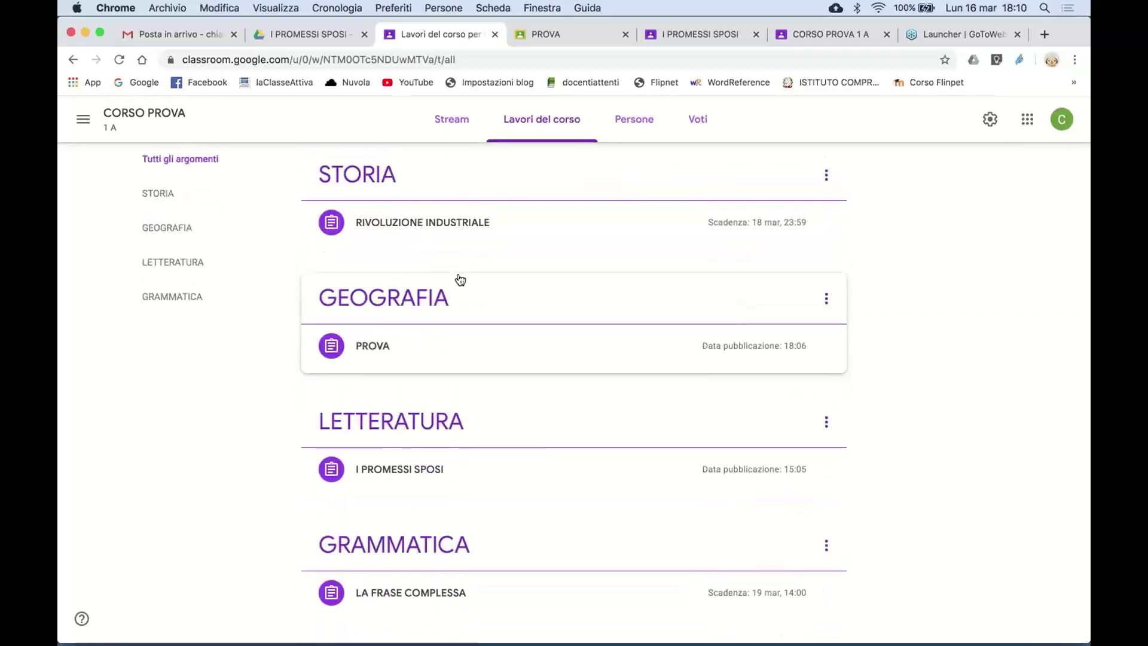
{"action": "left_click", "coordinate": [476, 228]}
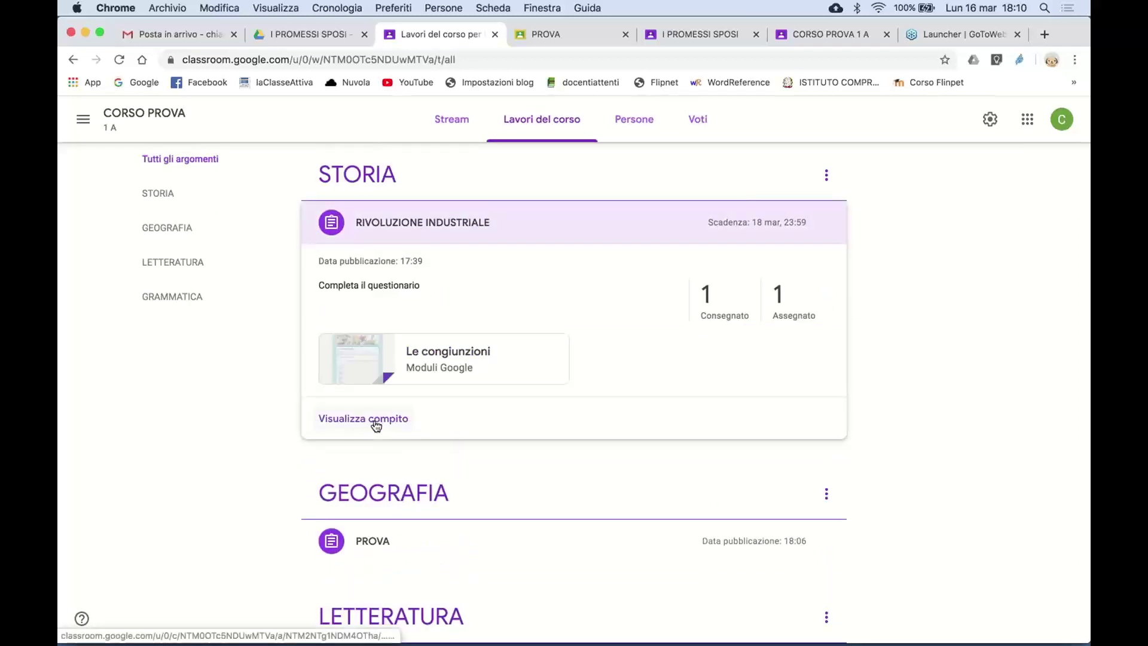
{"action": "left_click", "coordinate": [374, 422]}
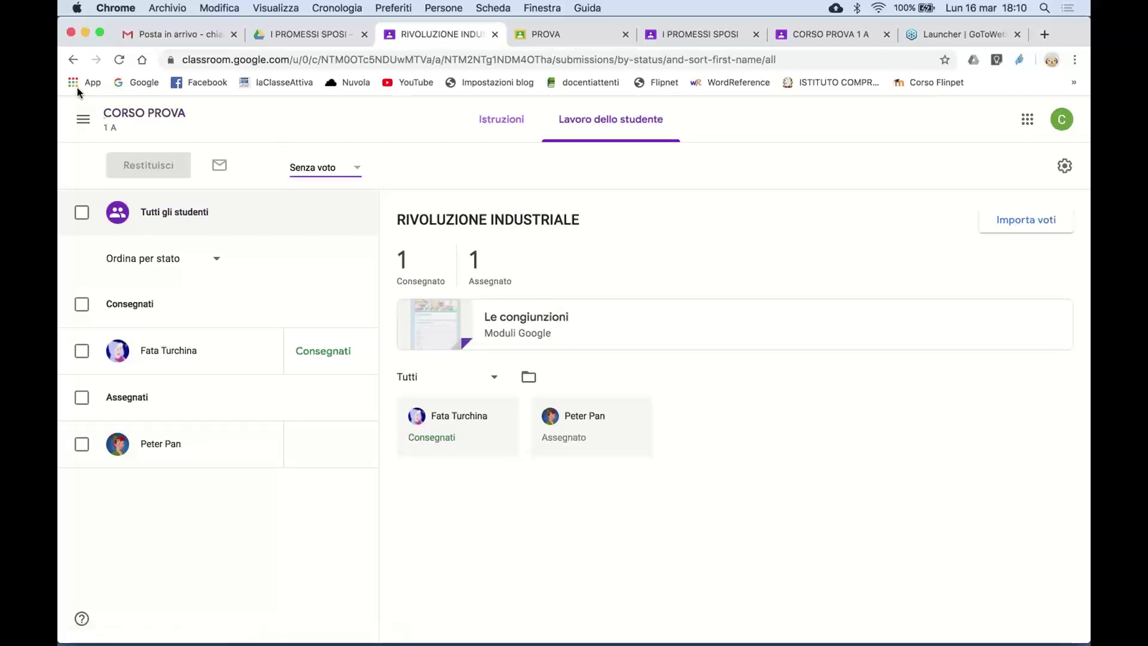
- Go back to CORSO PROVA and show its Lavori del corso list by topic
{"action": "left_click", "coordinate": [72, 60]}
{"action": "left_click", "coordinate": [132, 114]}
{"action": "left_click", "coordinate": [531, 120]}
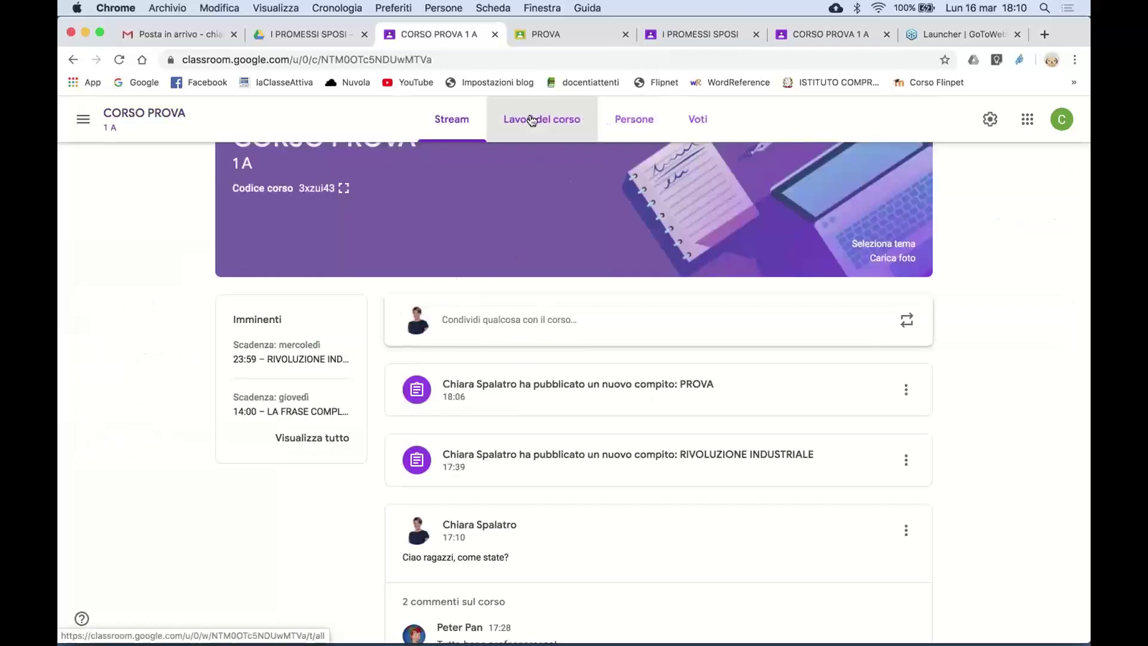
- Open LA FRASE COMPLESSA's student work, enter grade 9/10 for the submission, and start returning it
{"action": "scroll", "coordinate": [556, 438], "scroll_direction": "down", "scroll_amount": 4}
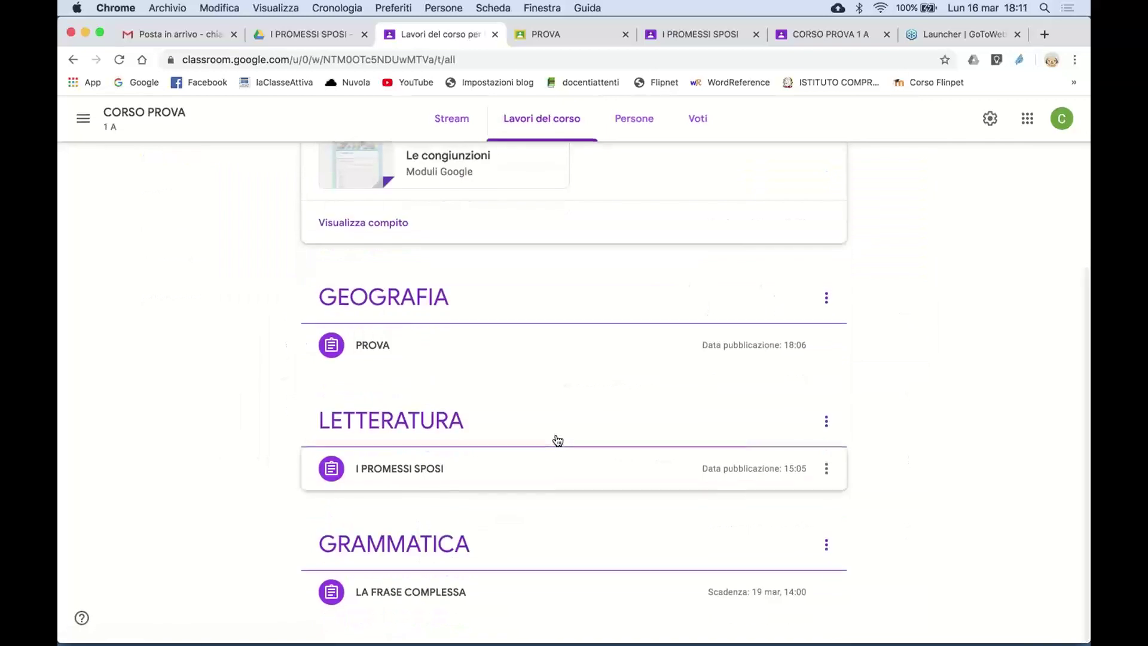
{"action": "left_click", "coordinate": [422, 589]}
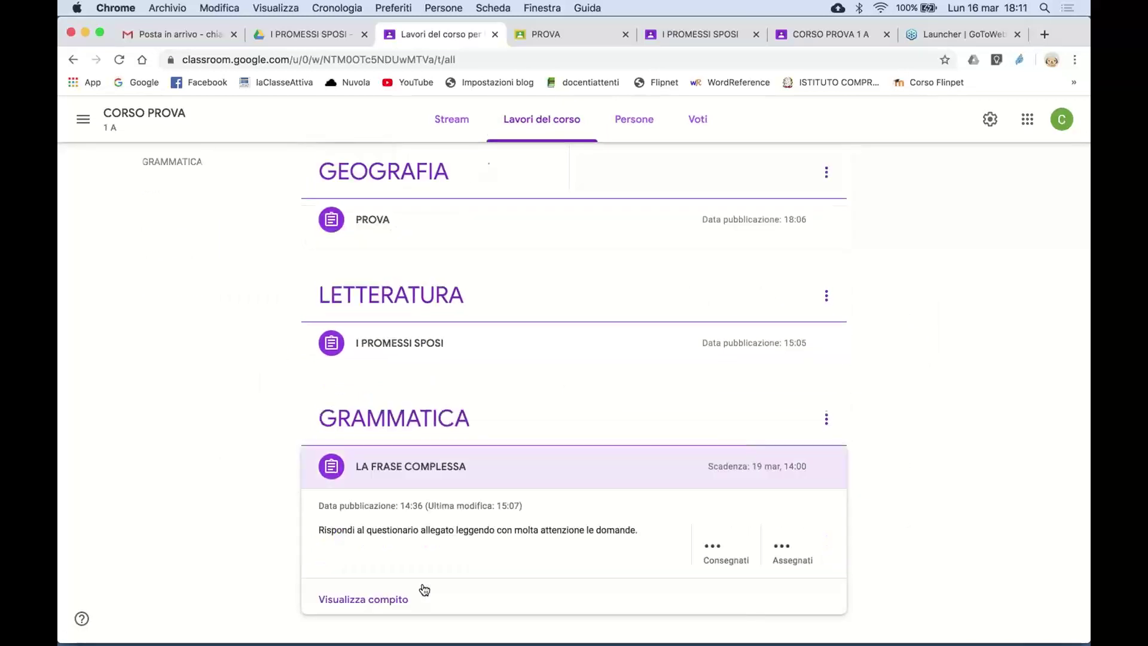
{"action": "left_click", "coordinate": [379, 594]}
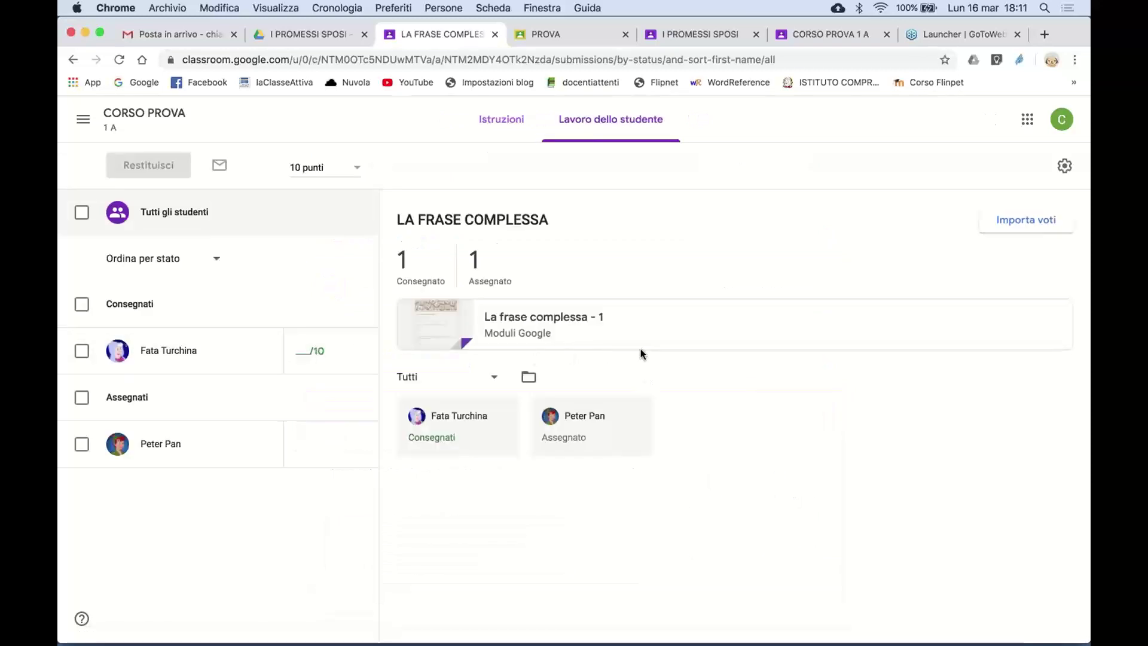
{"action": "left_click", "coordinate": [305, 353]}
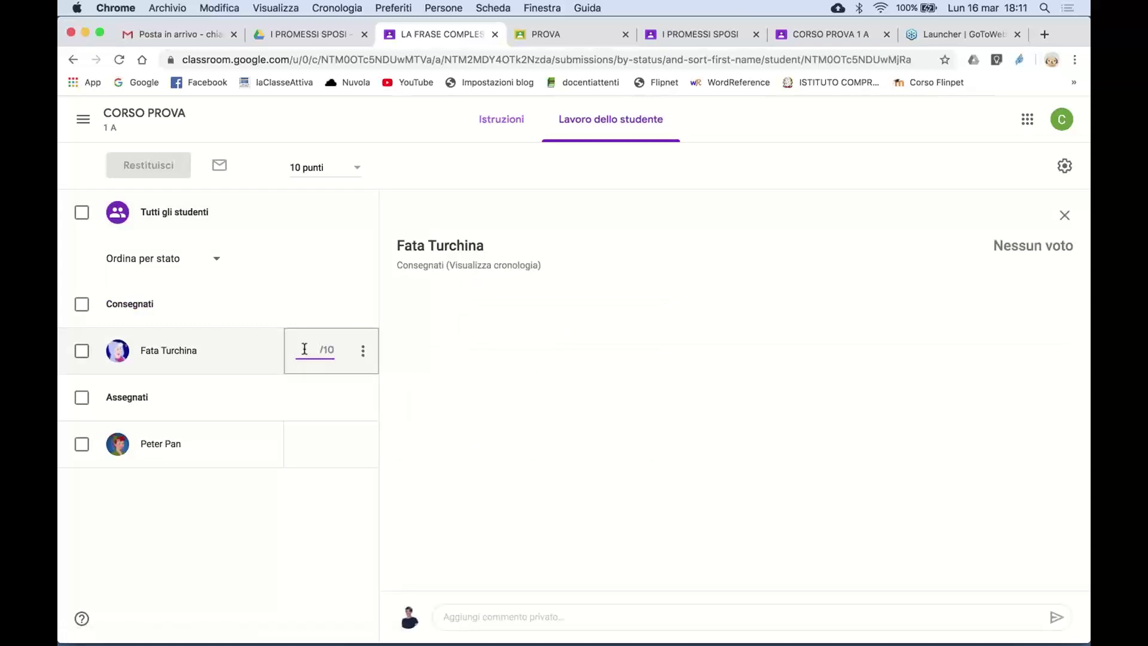
{"action": "type", "text": "9"}
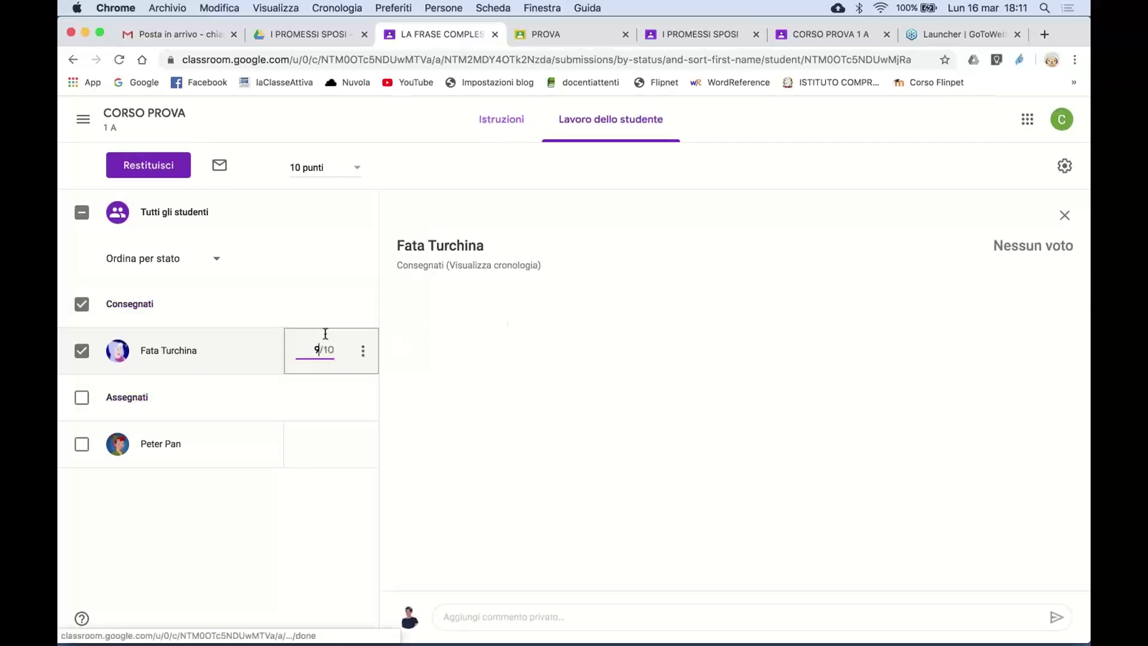
{"action": "left_click", "coordinate": [171, 168]}
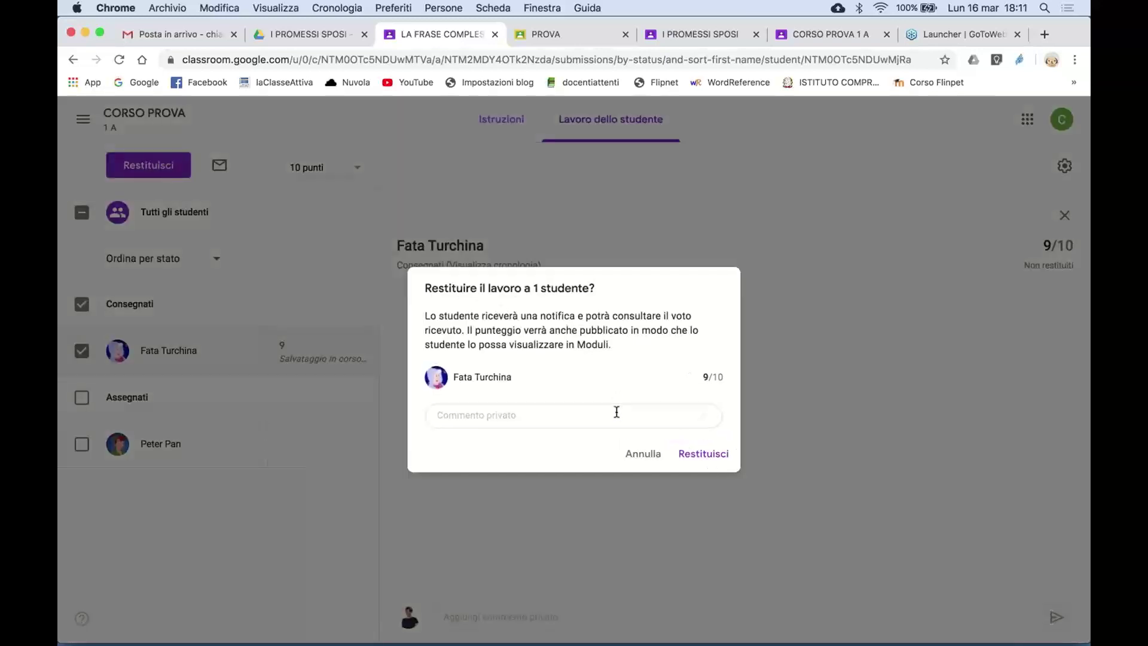
- Return the graded work with the private comment 'brava', then view the course as the student
{"action": "left_click", "coordinate": [617, 412]}
{"action": "type", "text": "brava"}
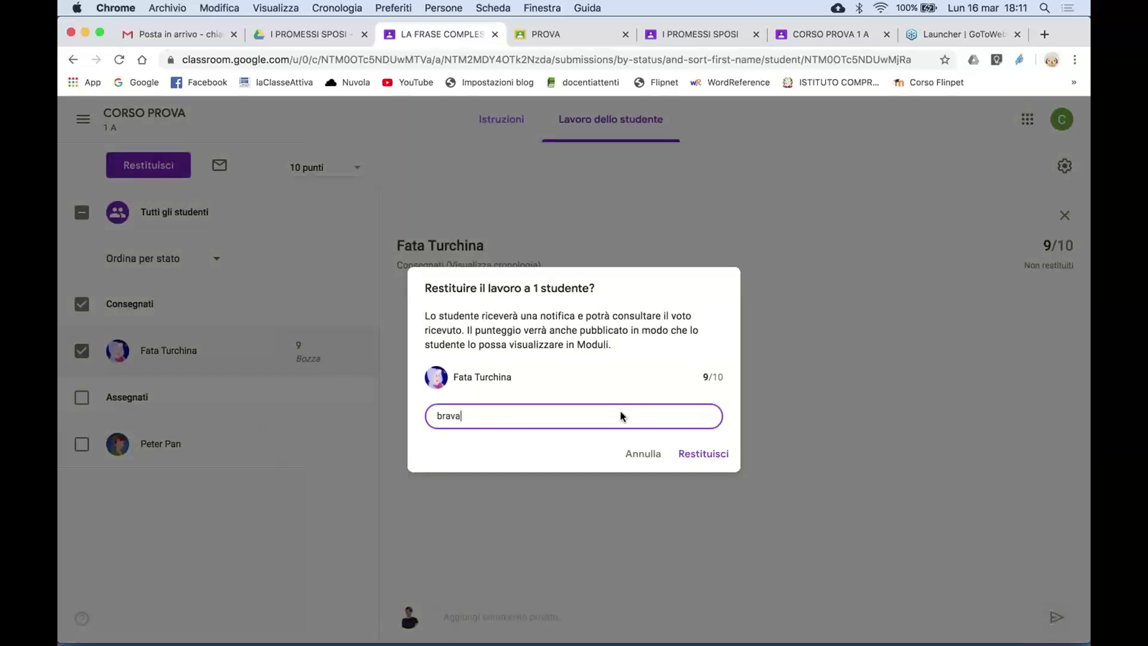
{"action": "left_click", "coordinate": [714, 455]}
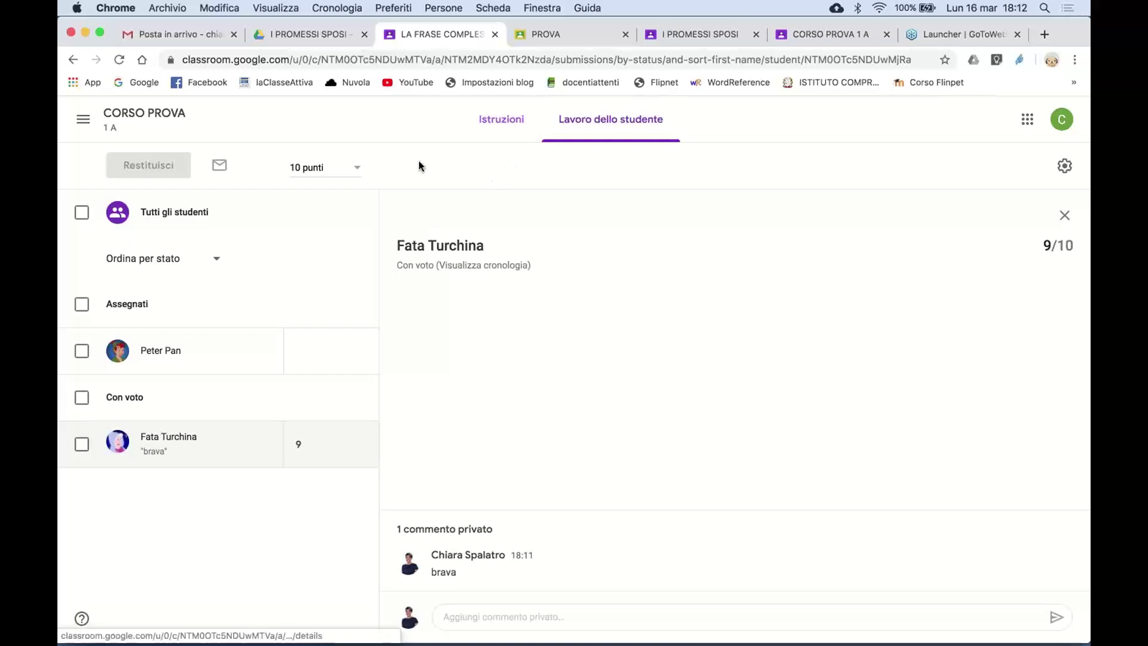
{"action": "left_click", "coordinate": [799, 34]}
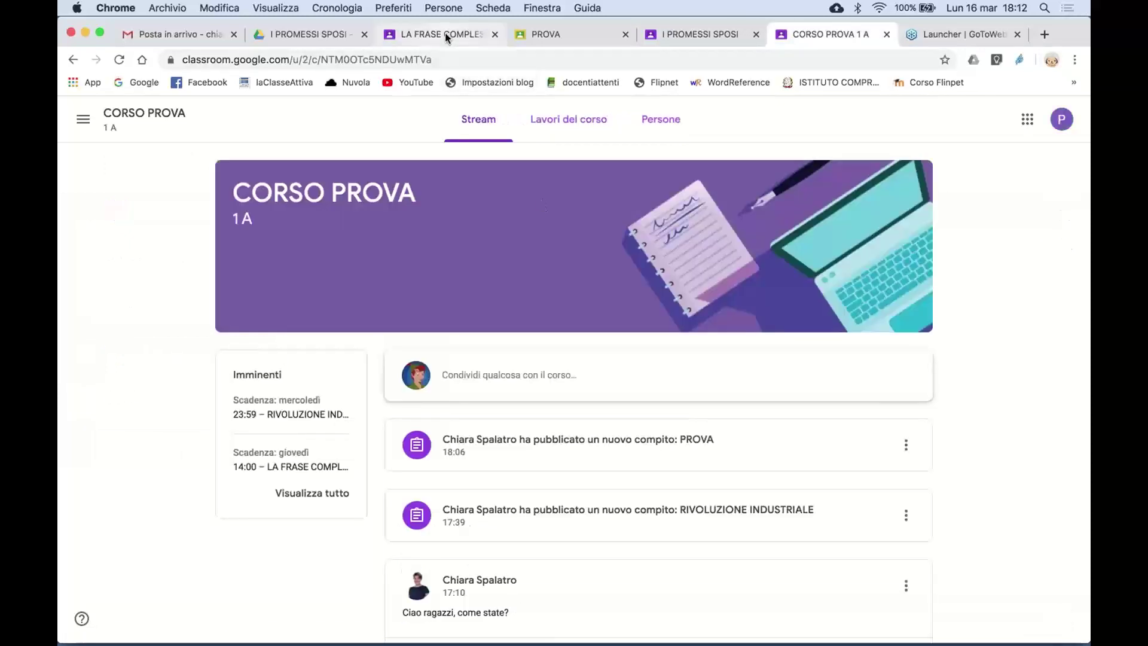
- Switch back to the teacher's view, browse Lavori del corso, and return to the CORSO PROVA stream
{"action": "left_click", "coordinate": [445, 33]}
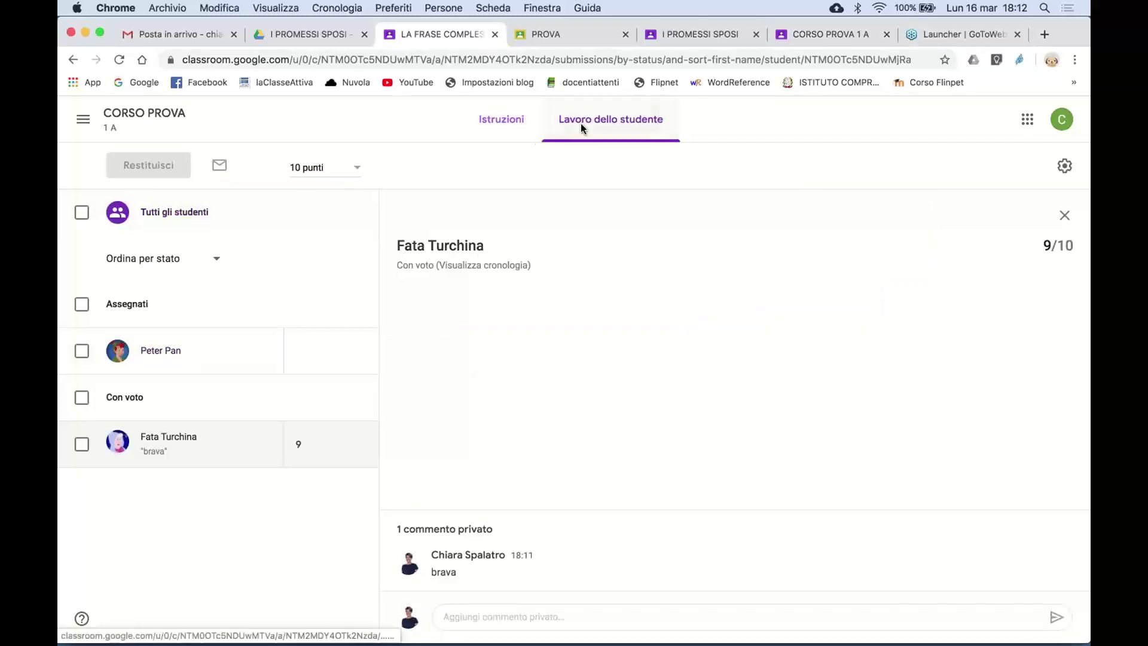
{"action": "left_click", "coordinate": [129, 116]}
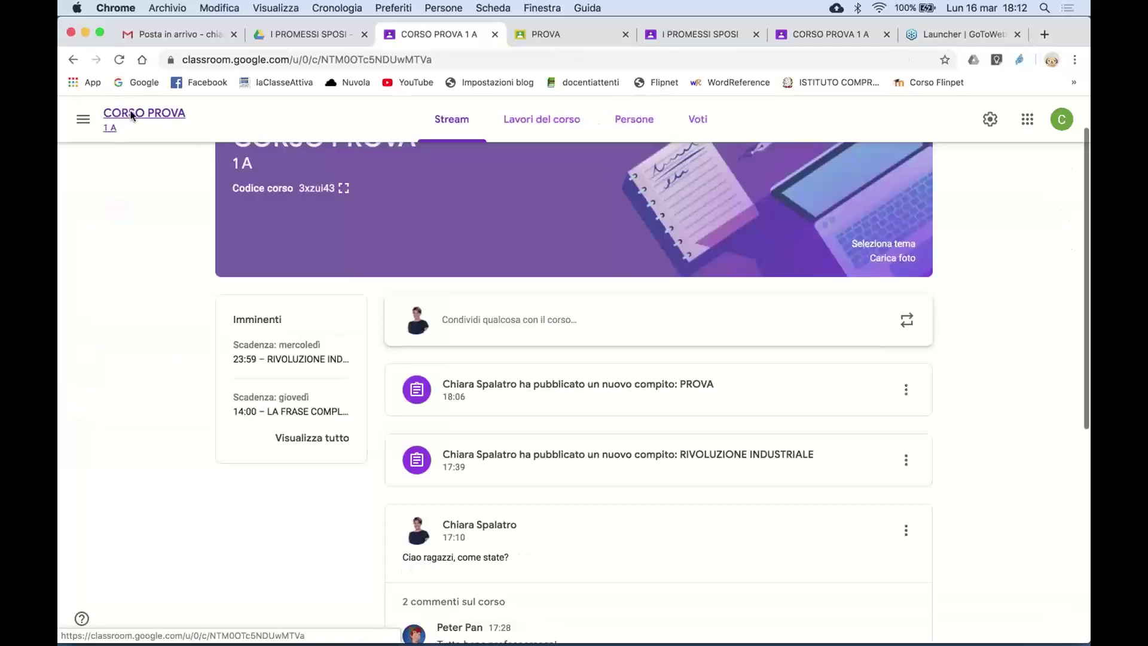
{"action": "left_click", "coordinate": [538, 125]}
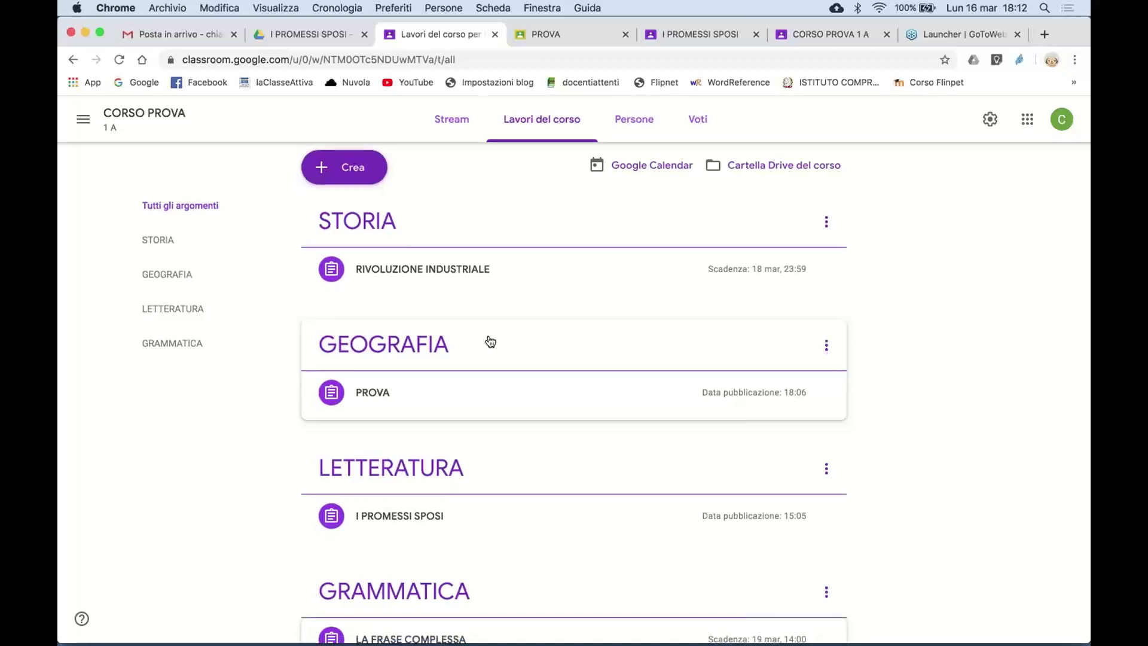
{"action": "scroll", "coordinate": [490, 341], "scroll_direction": "down", "scroll_amount": 2}
{"action": "scroll", "coordinate": [487, 341], "scroll_direction": "up", "scroll_amount": 2}
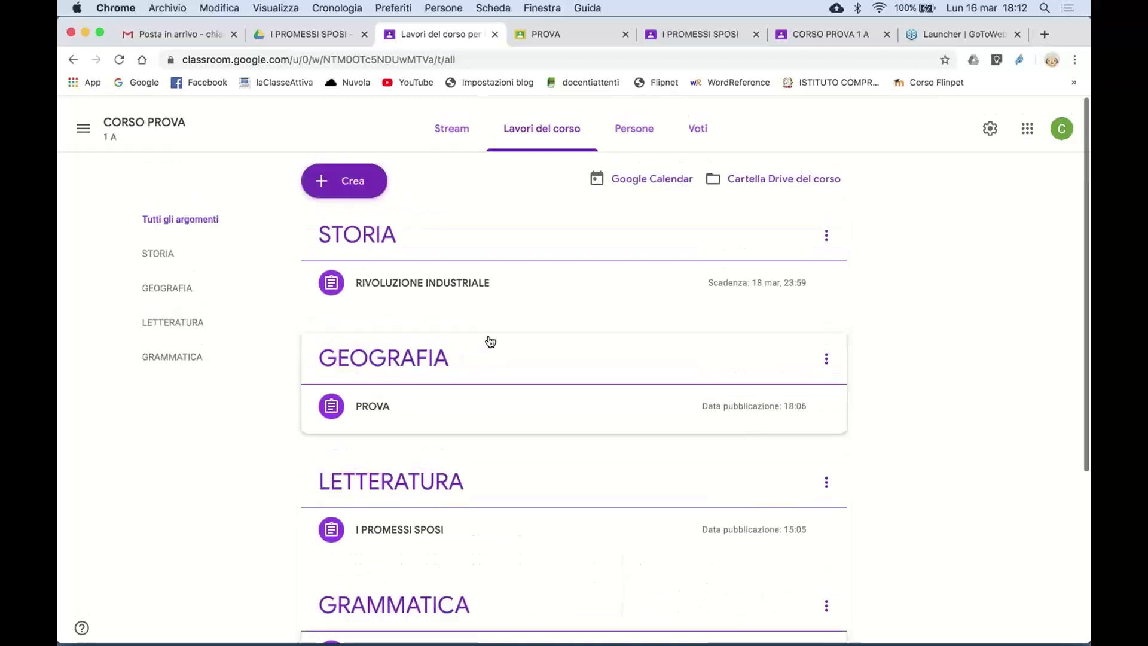
{"action": "left_click", "coordinate": [202, 127]}
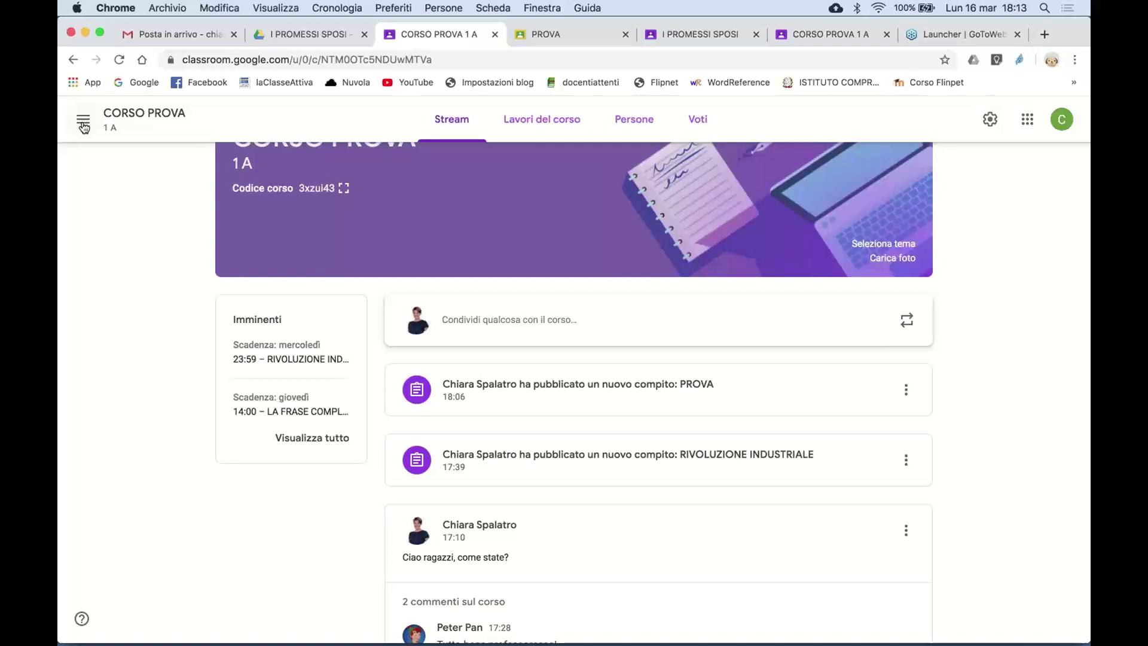
{"action": "left_click", "coordinate": [84, 127]}
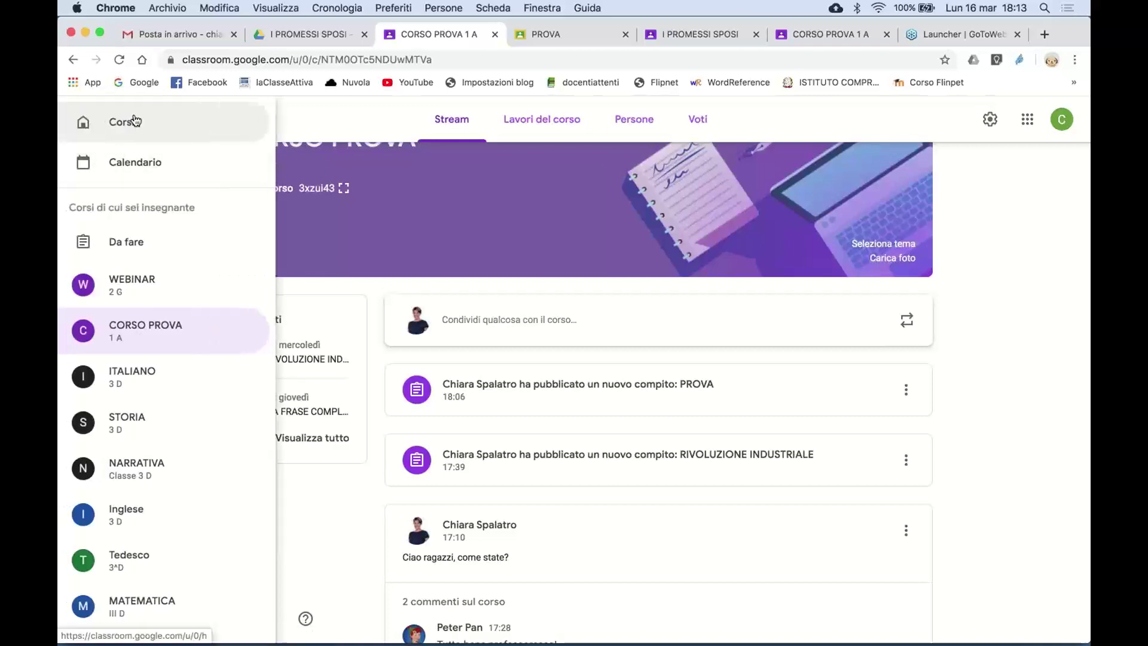
{"action": "left_click", "coordinate": [135, 119]}
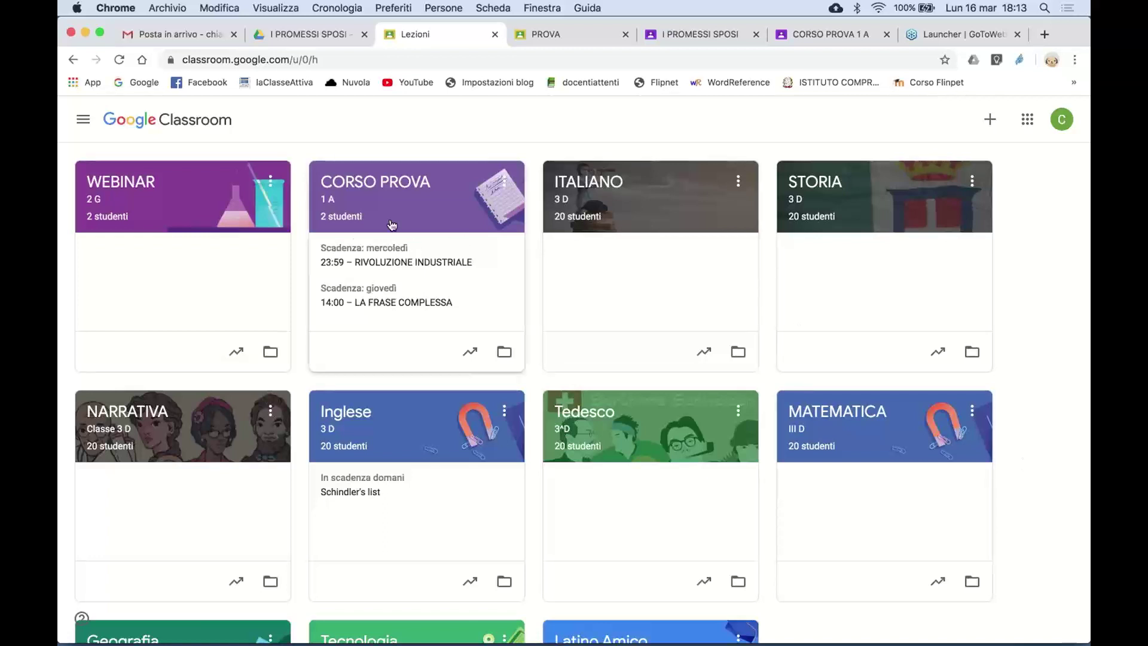
{"action": "scroll", "coordinate": [420, 439], "scroll_direction": "down", "scroll_amount": 4}
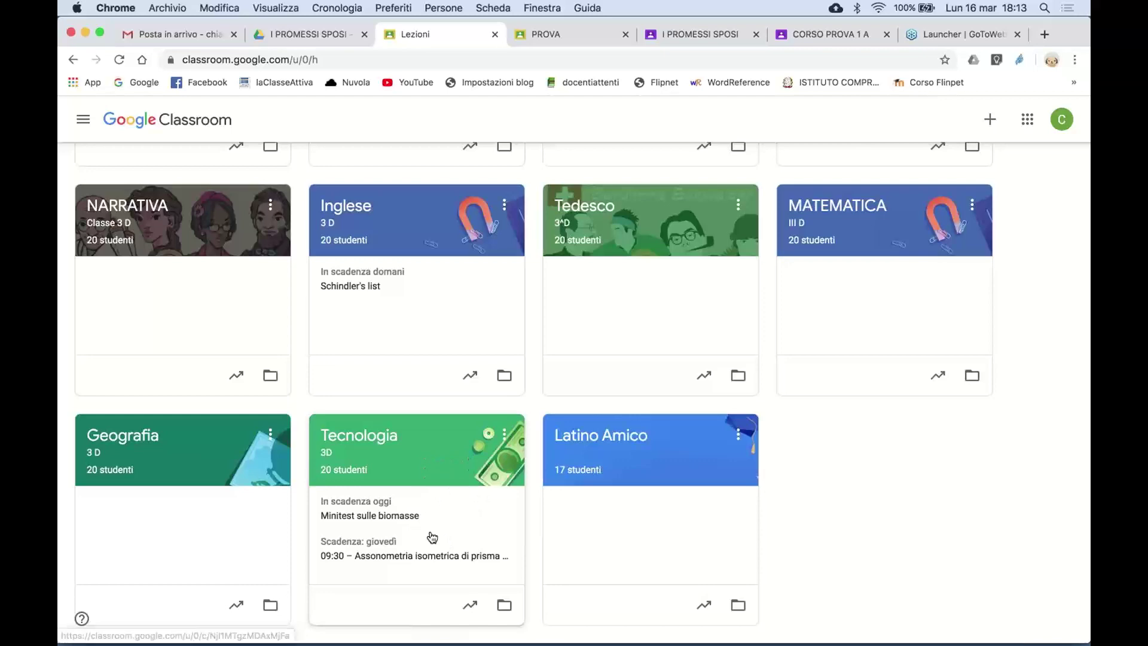
{"action": "scroll", "coordinate": [431, 533], "scroll_direction": "up", "scroll_amount": 4}
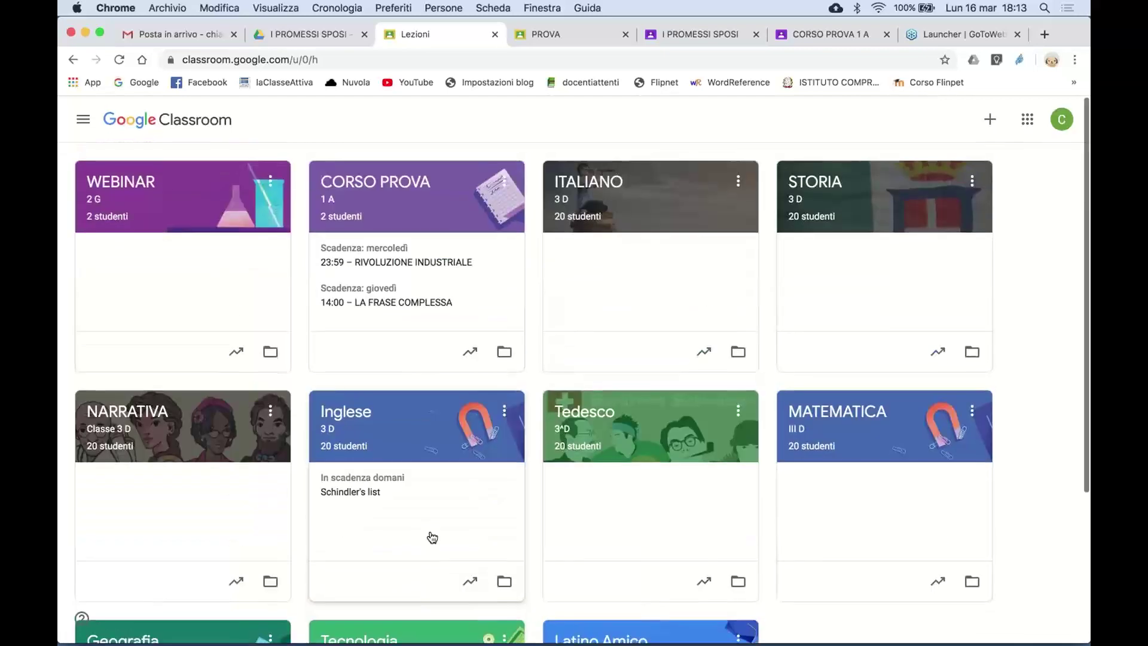
{"action": "scroll", "coordinate": [440, 371], "scroll_direction": "down", "scroll_amount": 4}
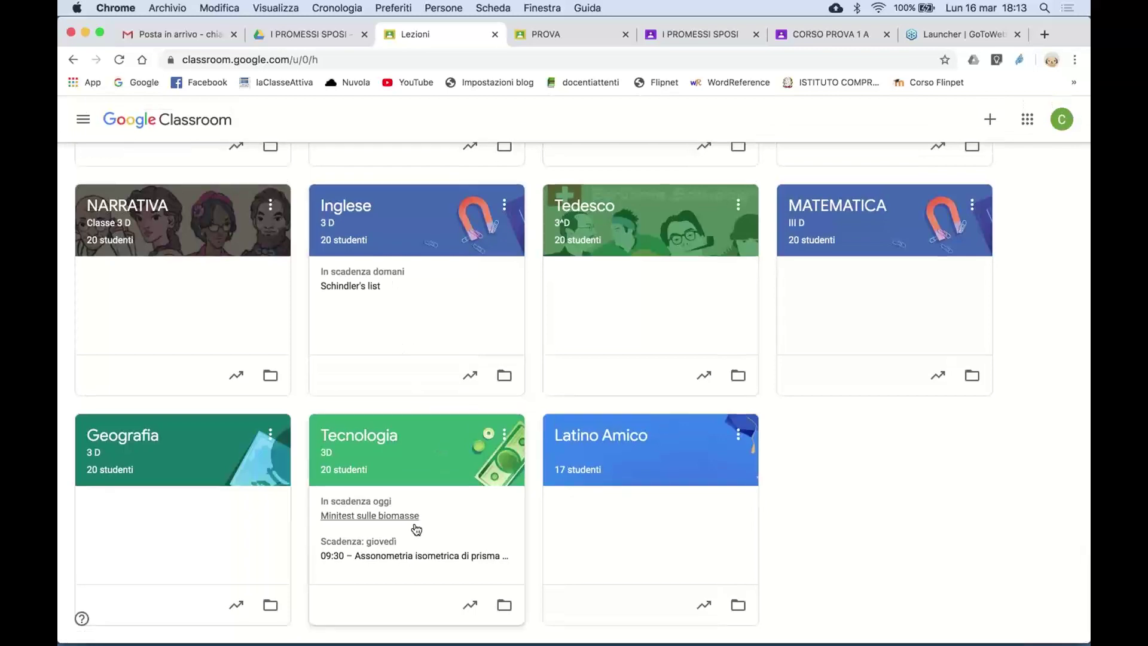
{"action": "scroll", "coordinate": [428, 530], "scroll_direction": "up", "scroll_amount": 4}
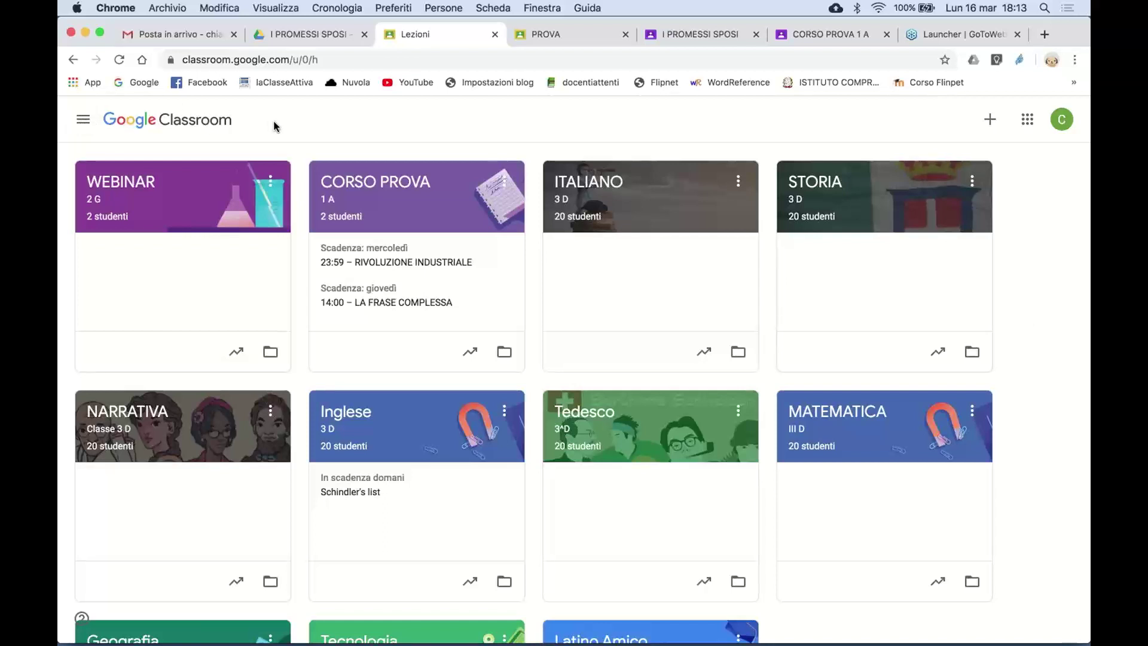
{"action": "left_click", "coordinate": [394, 189]}
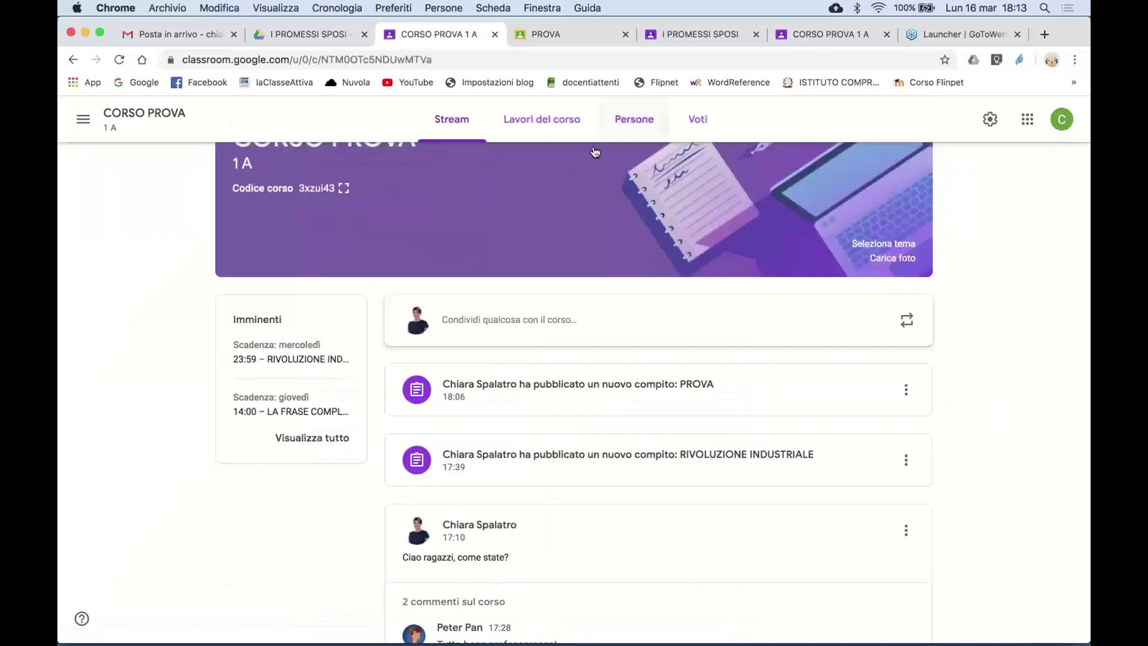
- Show CORSO PROVA's classwork by topic, then switch to the I PROMESSI SPOSI Drive folder
{"action": "left_click", "coordinate": [559, 122]}
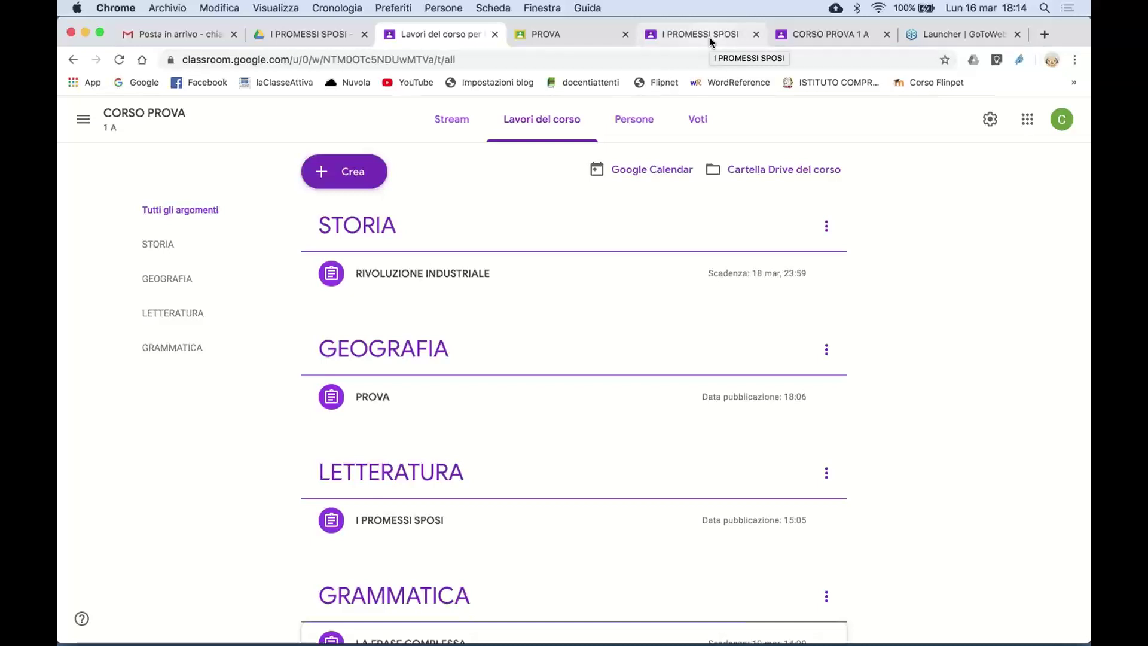
{"action": "left_click", "coordinate": [307, 34]}
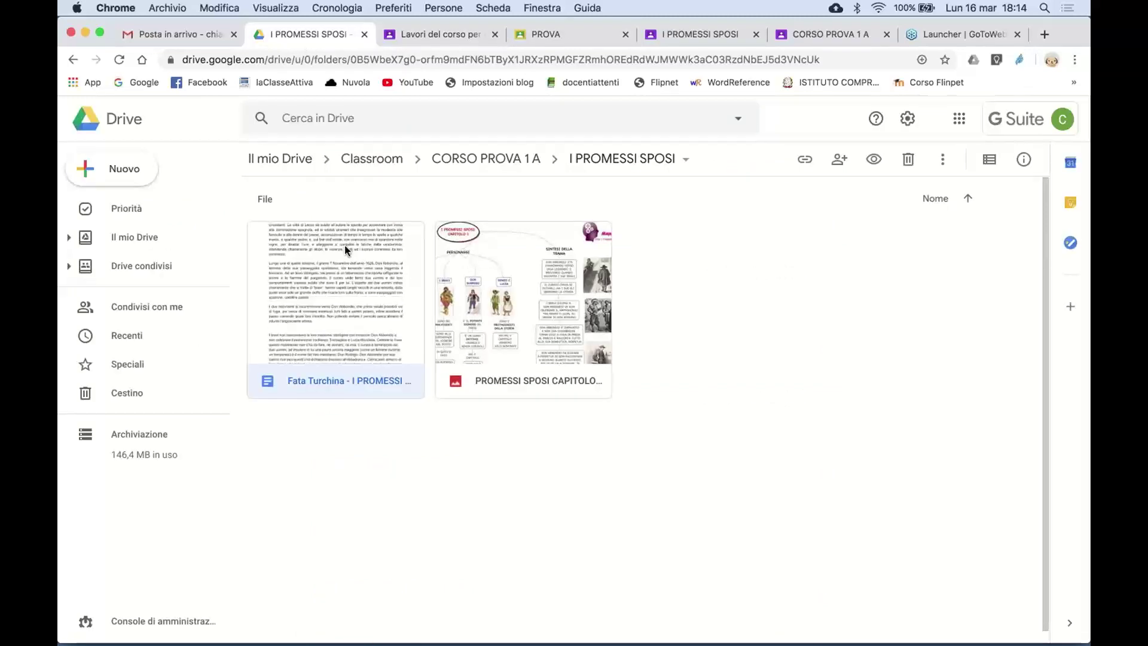
- Open the student's I PROMESSI SPOSI summary document, browse its tools menu without choosing anything, then close it
{"action": "double_click", "coordinate": [344, 246]}
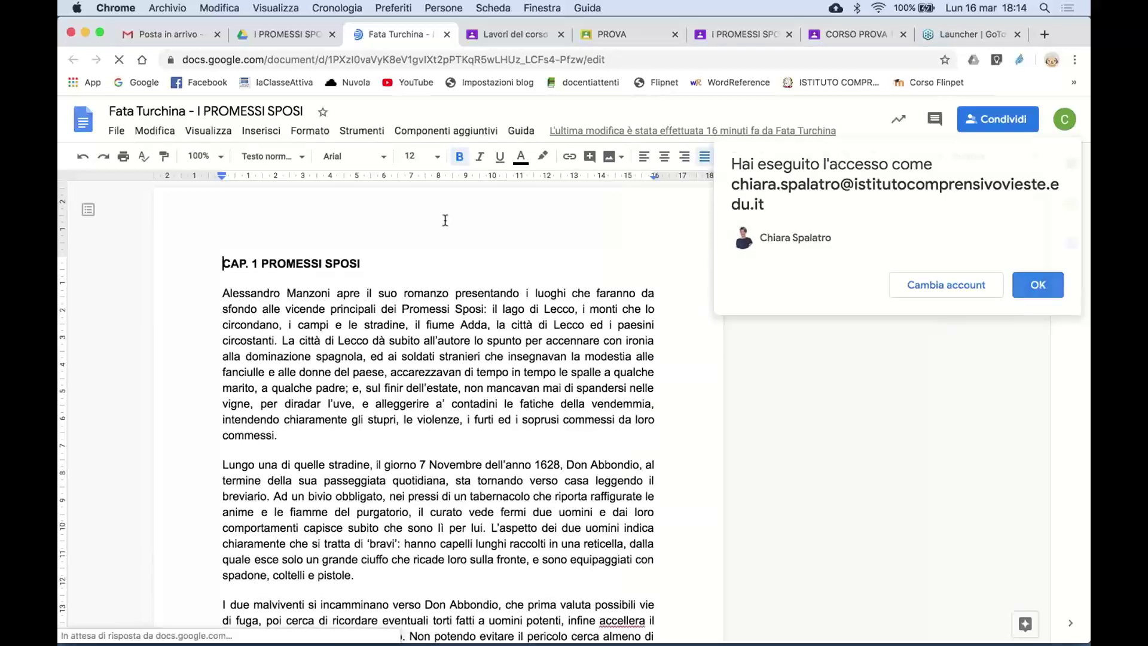
{"action": "left_click", "coordinate": [385, 133]}
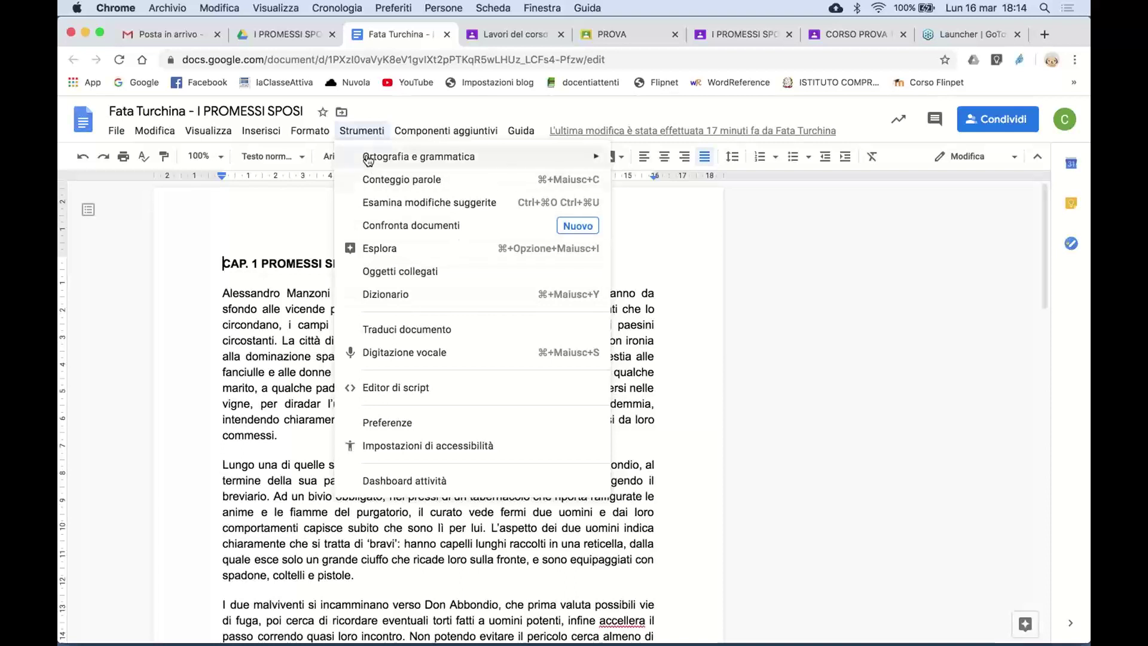
{"action": "mouse_move", "coordinate": [359, 153]}
{"action": "mouse_move", "coordinate": [326, 136]}
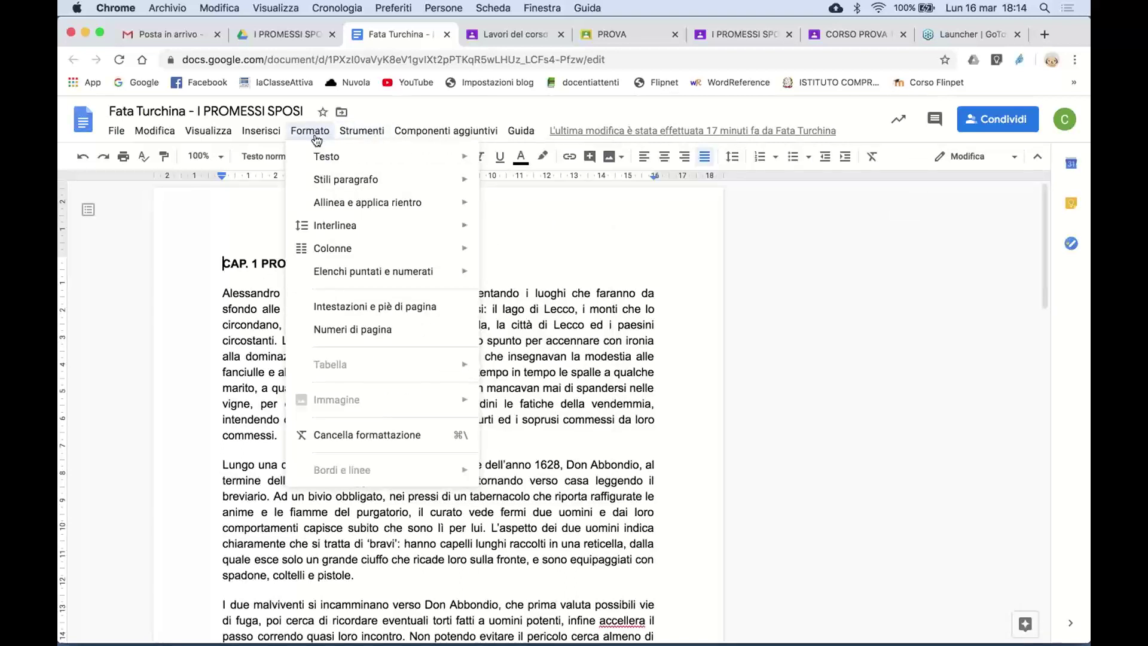
{"action": "left_click", "coordinate": [818, 256]}
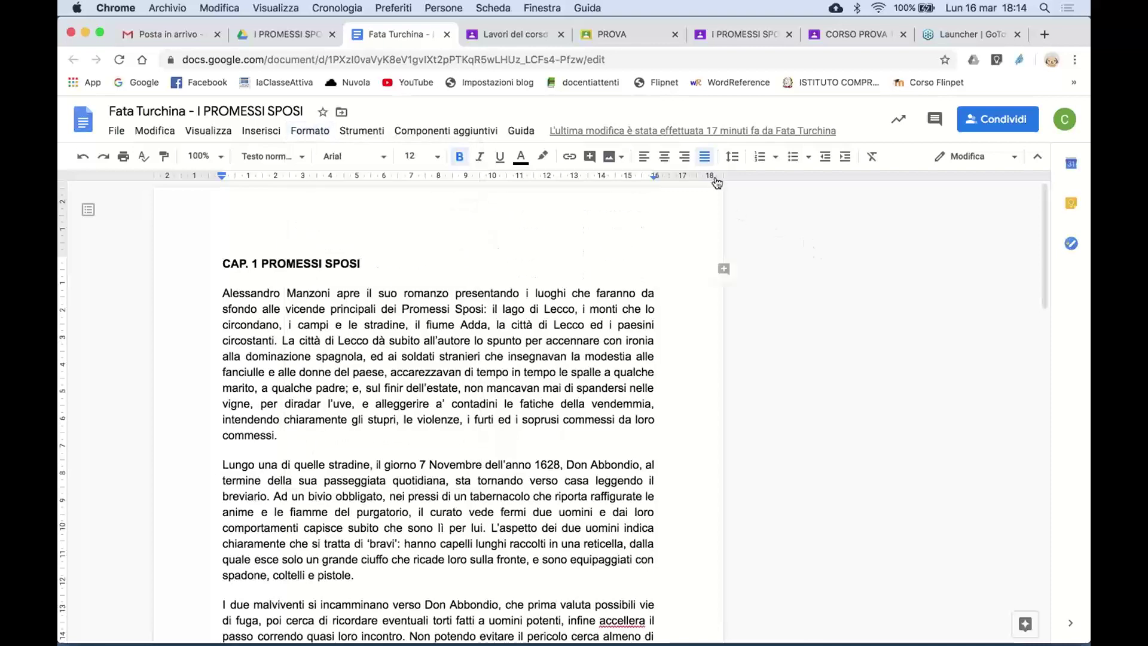
{"action": "left_click", "coordinate": [447, 36]}
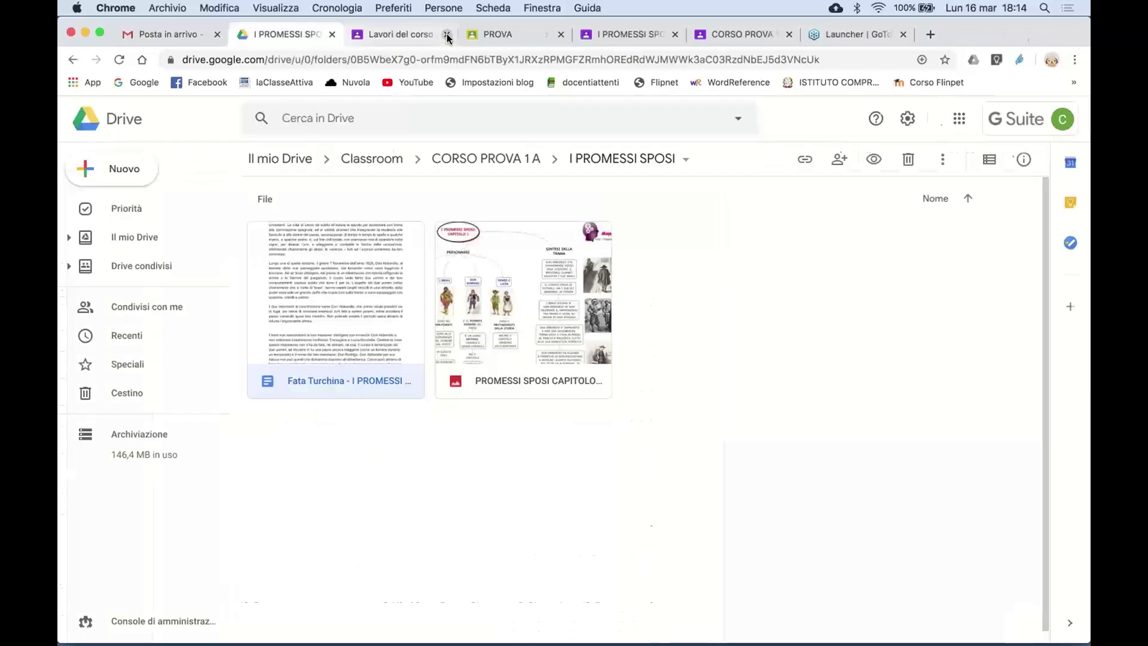
- In PROVA's grading view, type 'ciaoooooo' in the worksheet's first answer box, then undo it
{"action": "left_click", "coordinate": [495, 37]}
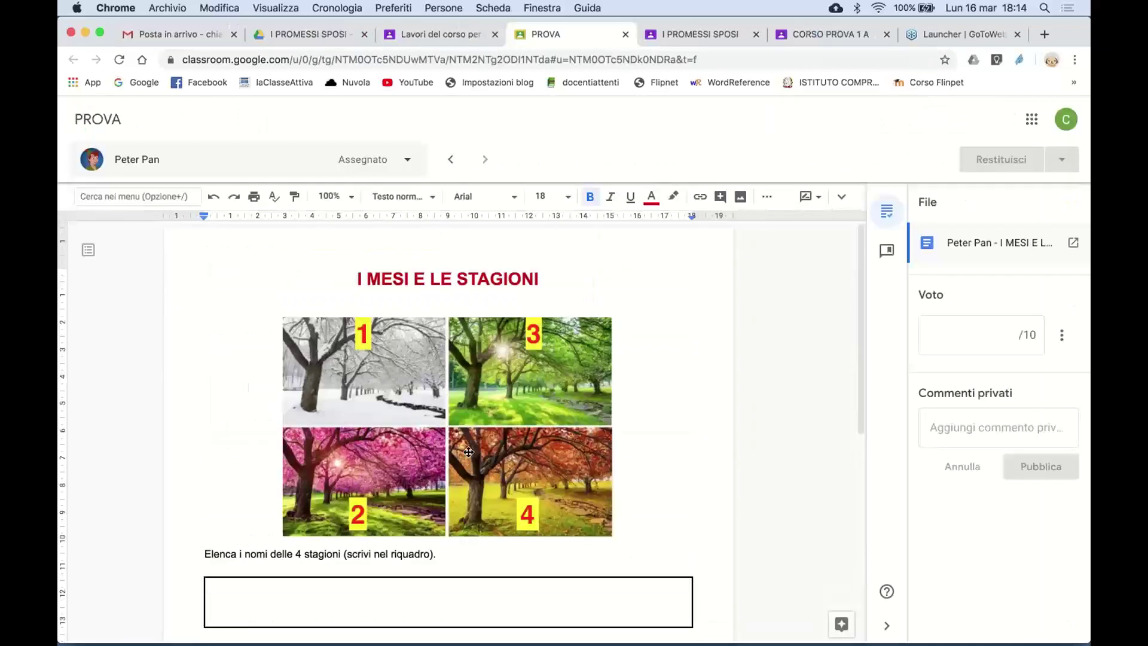
{"action": "scroll", "coordinate": [367, 456], "scroll_direction": "down", "scroll_amount": 3}
{"action": "left_click", "coordinate": [367, 456]}
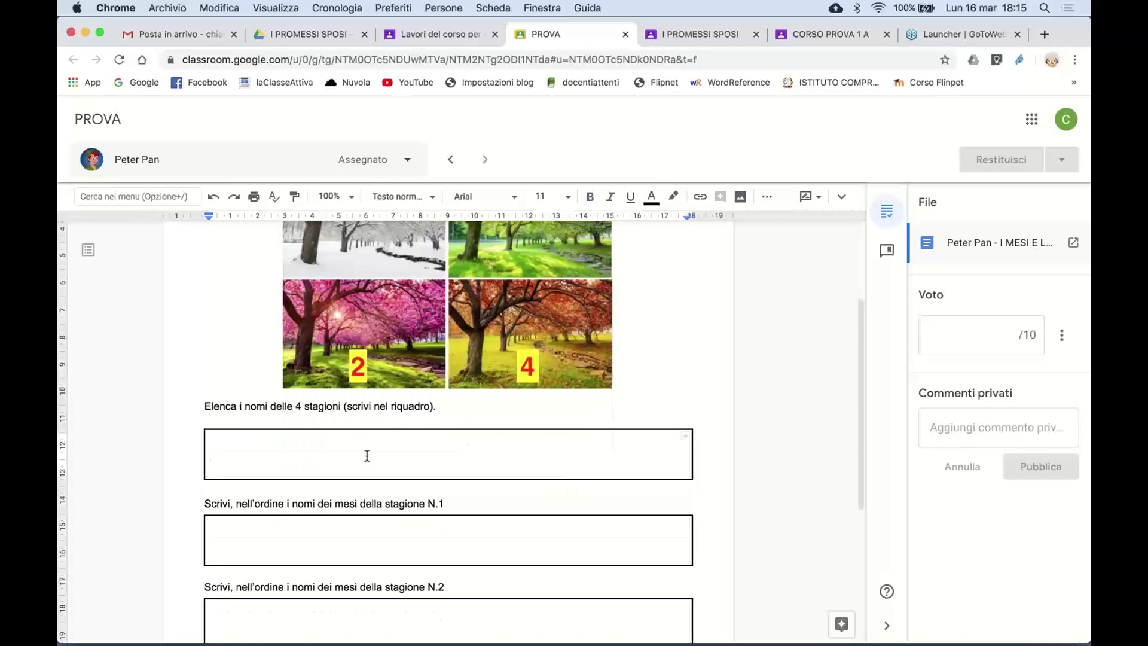
{"action": "type", "text": "ciaoooooooo"}
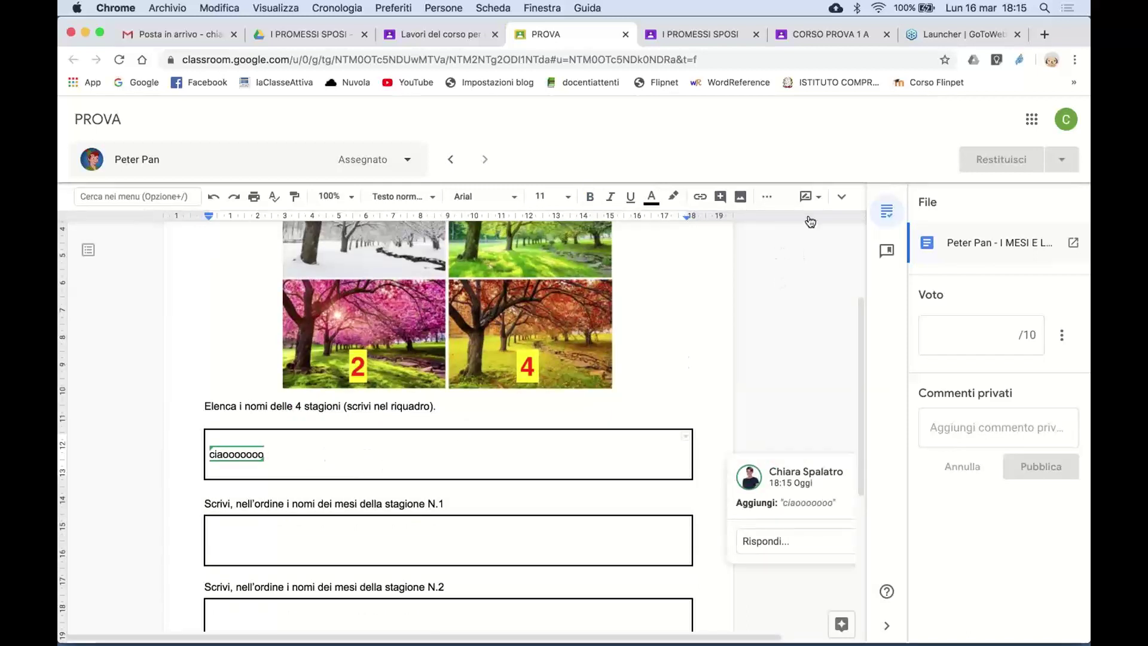
{"action": "key", "text": "super+z"}
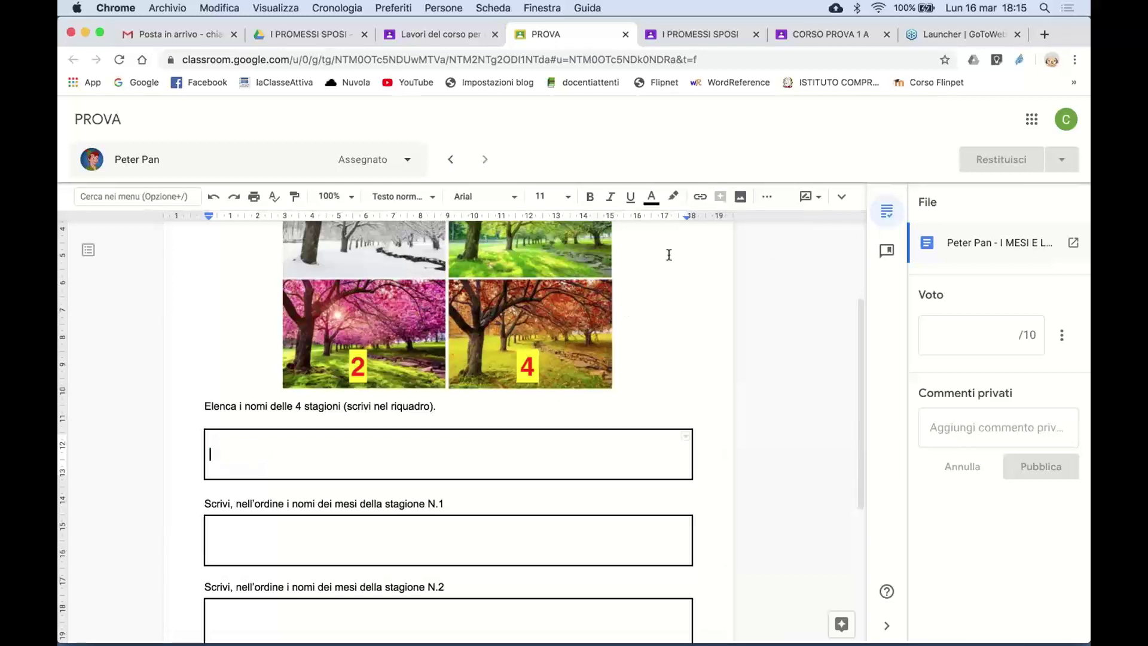
{"action": "left_click", "coordinate": [812, 34]}
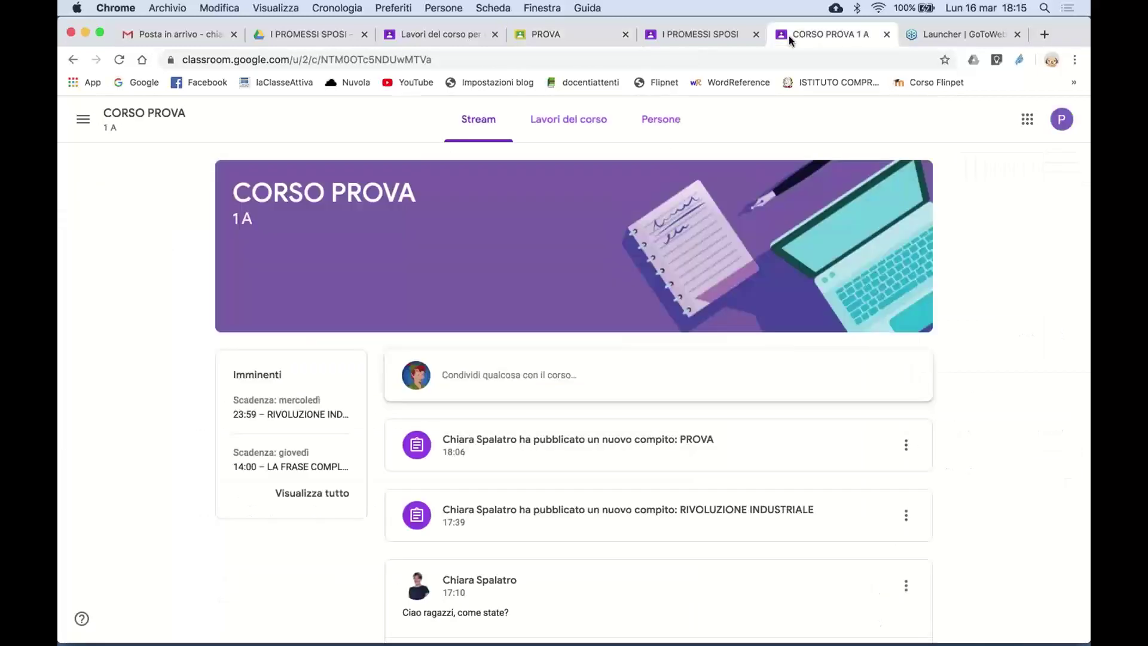
- Open the coursework list, expand PROVA and view the student's attached worksheet document
{"action": "left_click", "coordinate": [597, 122]}
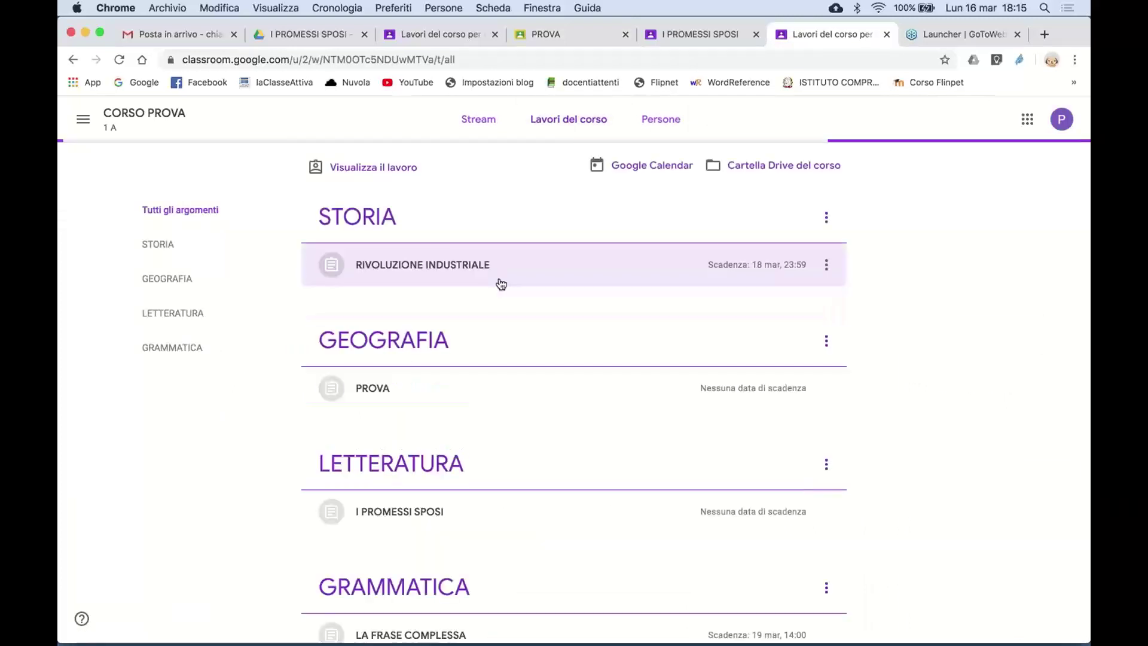
{"action": "scroll", "coordinate": [451, 388], "scroll_direction": "down", "scroll_amount": 1}
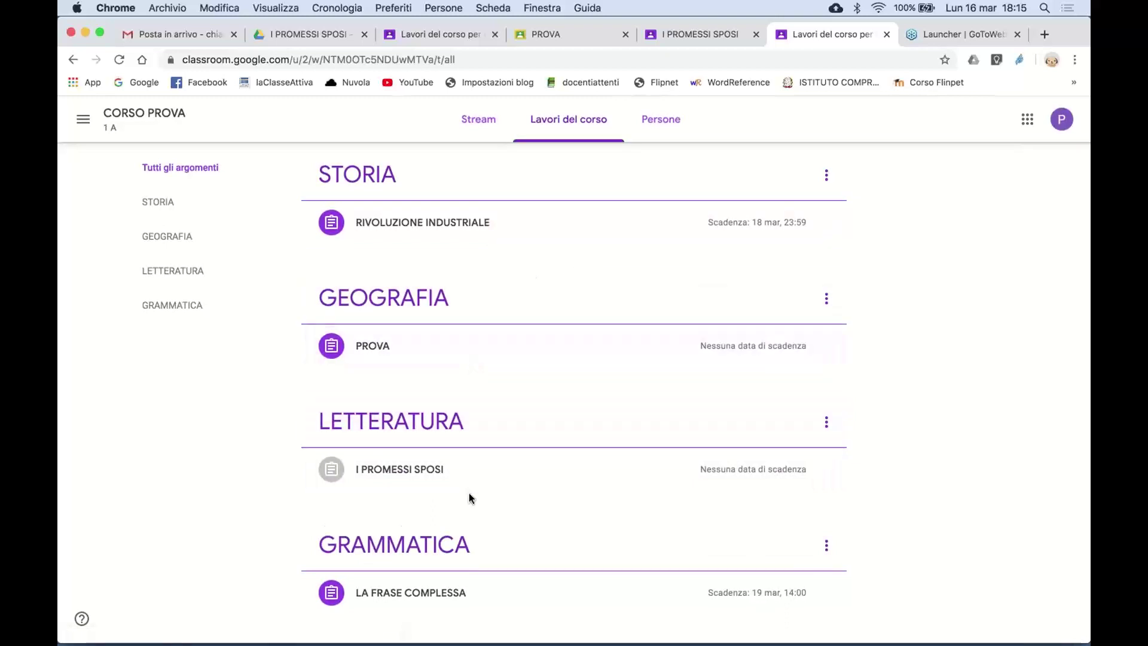
{"action": "left_click", "coordinate": [398, 355]}
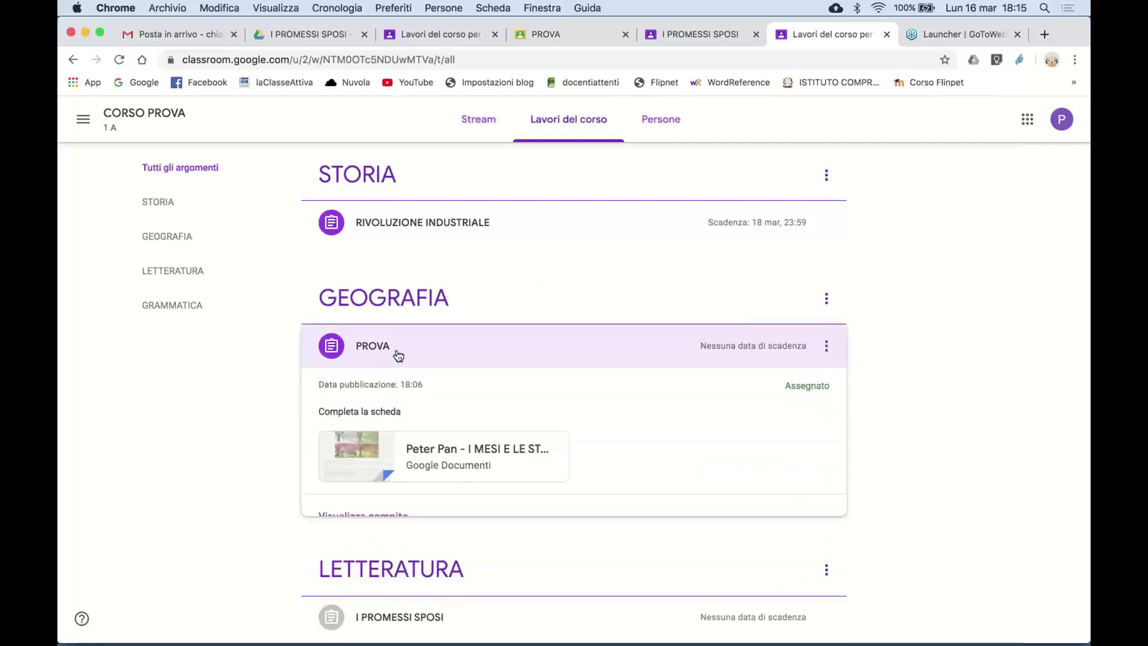
{"action": "left_click", "coordinate": [451, 450]}
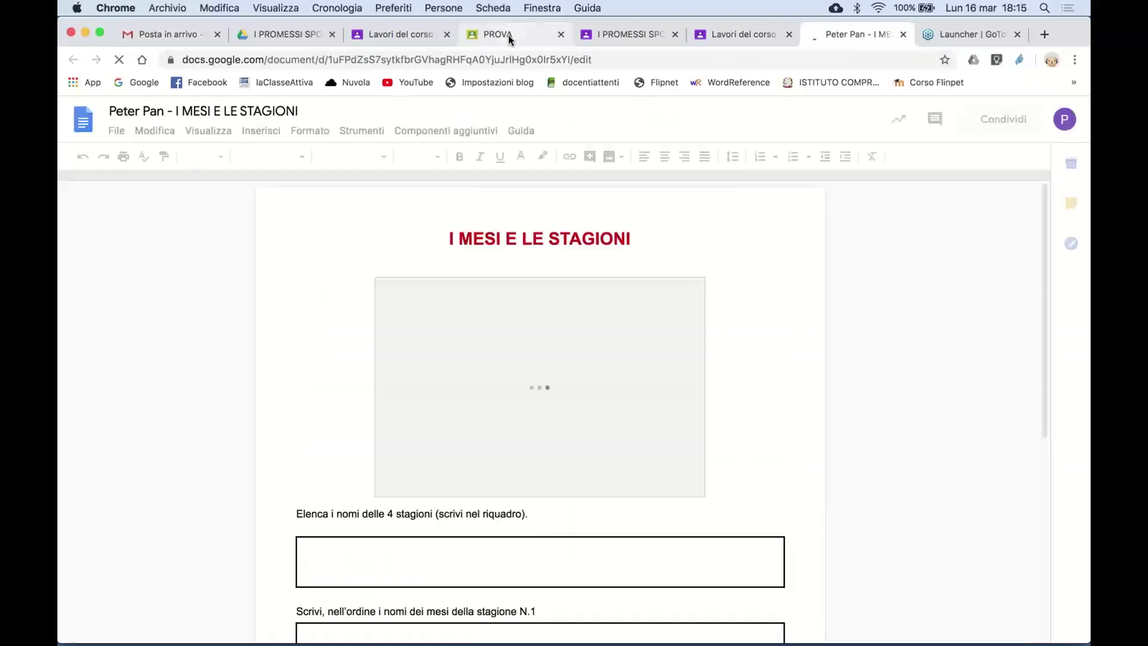
- Close the worksheet and return, via I PROMESSI SPOSI, to the teacher's coursework list
{"action": "left_click", "coordinate": [508, 36]}
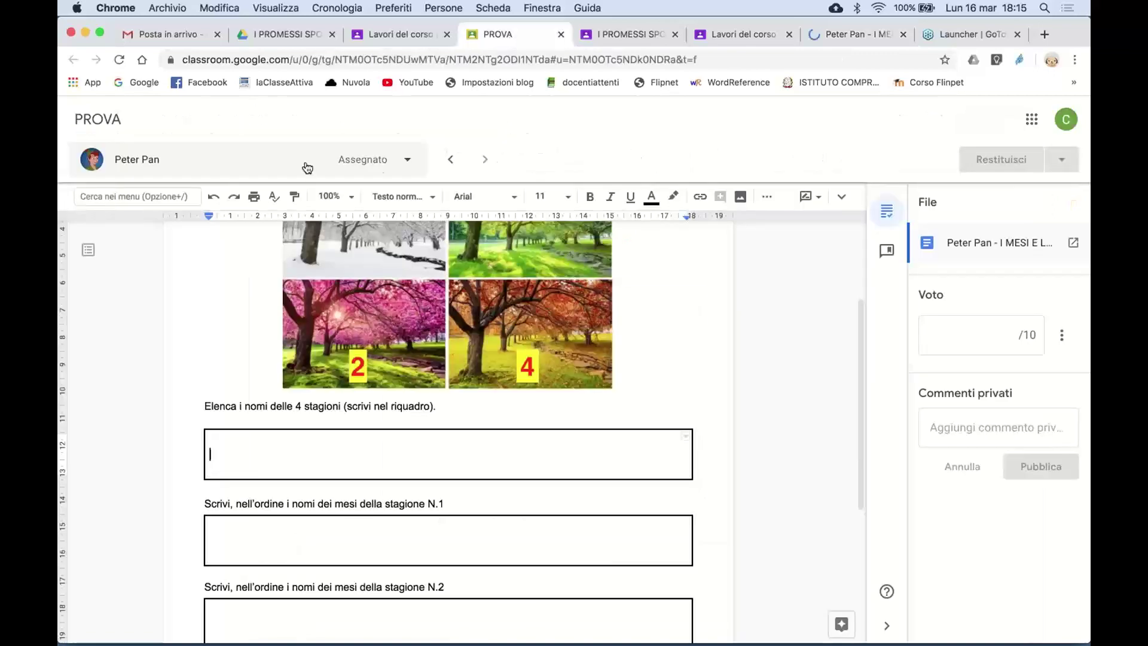
{"action": "left_click", "coordinate": [828, 36]}
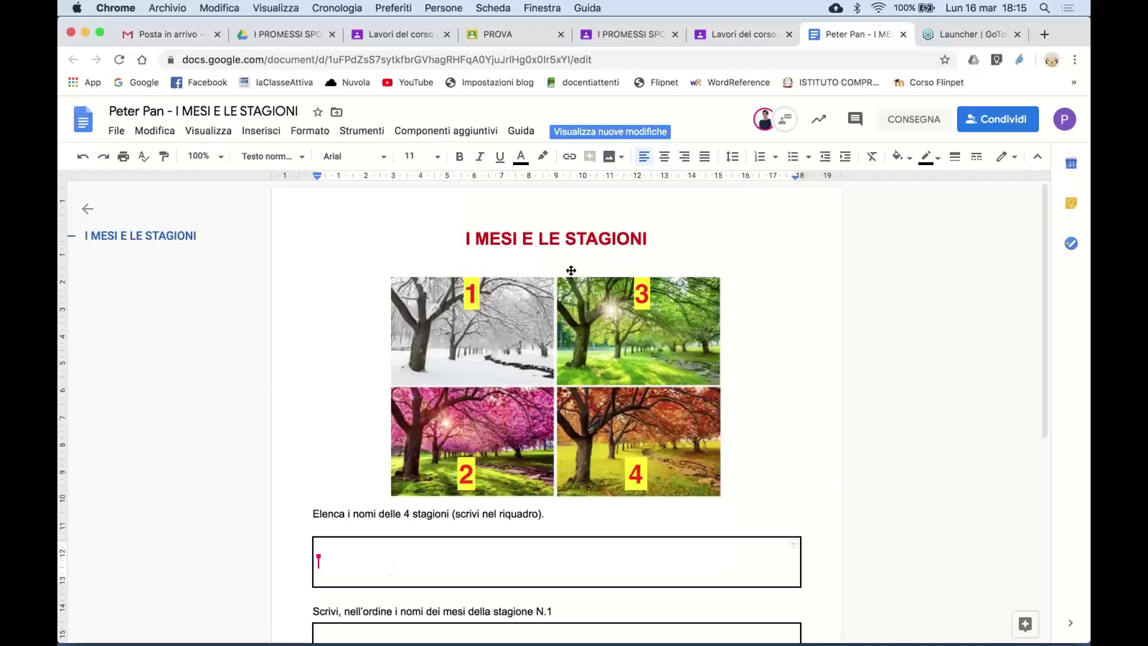
{"action": "left_click", "coordinate": [904, 35]}
{"action": "left_click", "coordinate": [758, 40]}
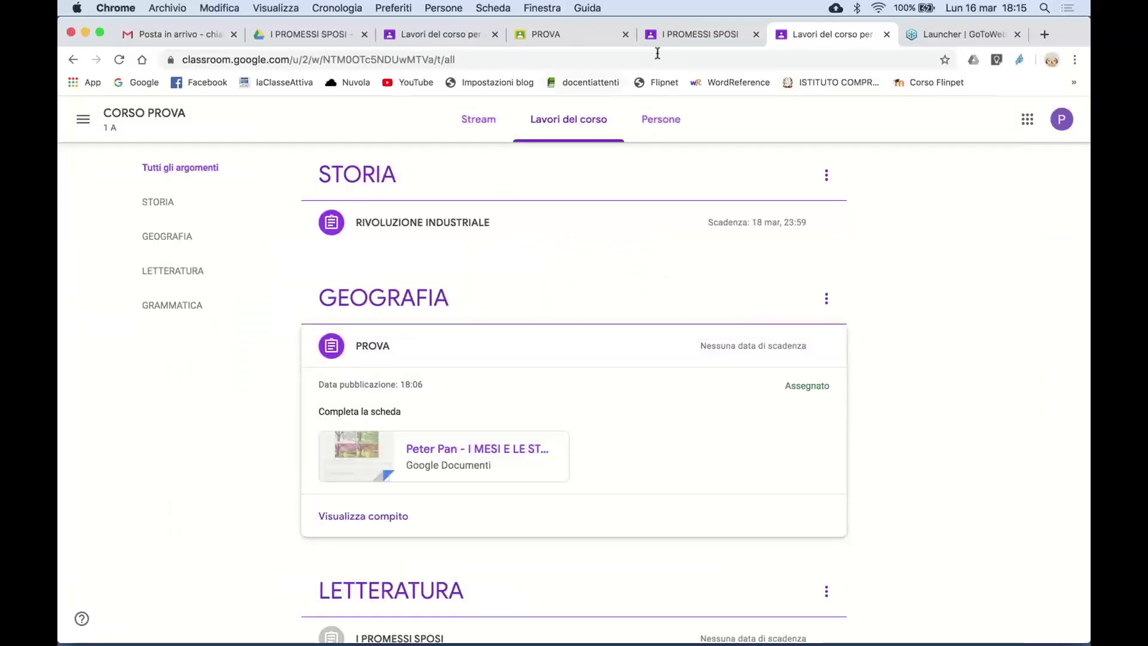
{"action": "left_click", "coordinate": [677, 39]}
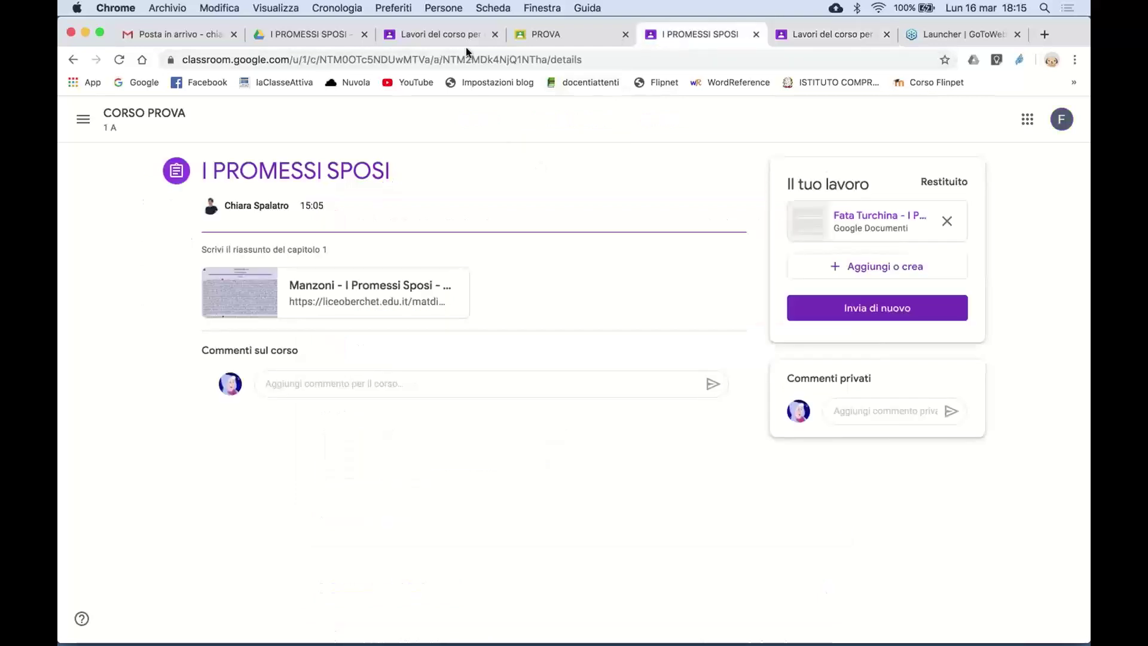
{"action": "left_click", "coordinate": [443, 35]}
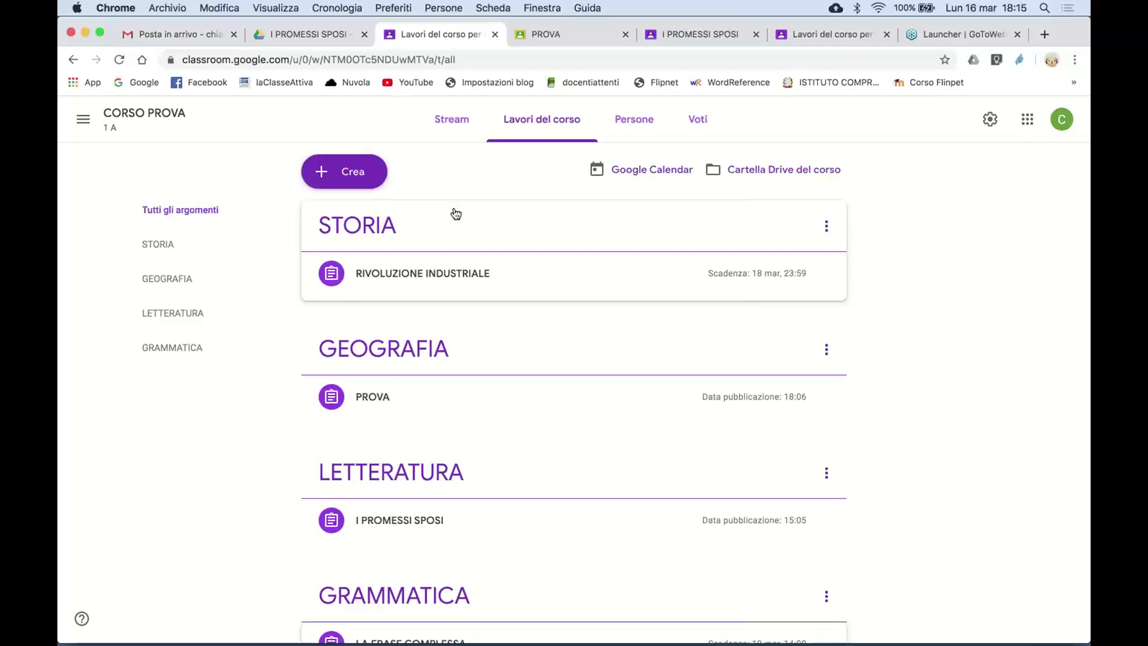
- Start a new assignment titled CIAO with instructions VVVVVV
{"action": "left_click", "coordinate": [366, 174]}
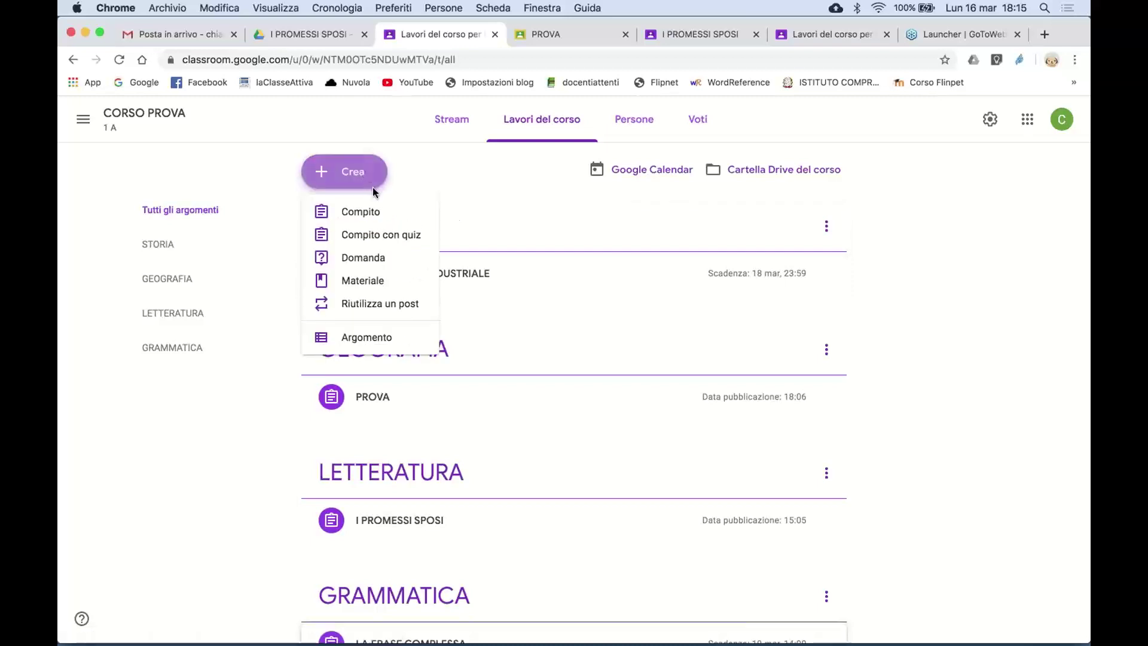
{"action": "left_click", "coordinate": [373, 211]}
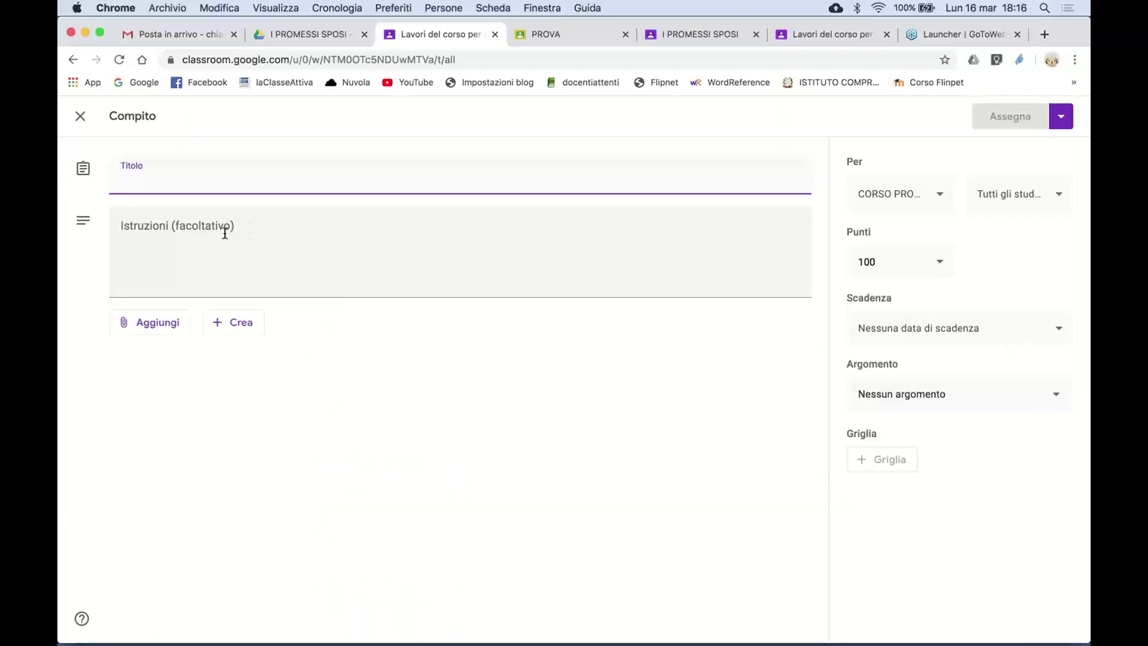
{"action": "type", "text": "CIAO"}
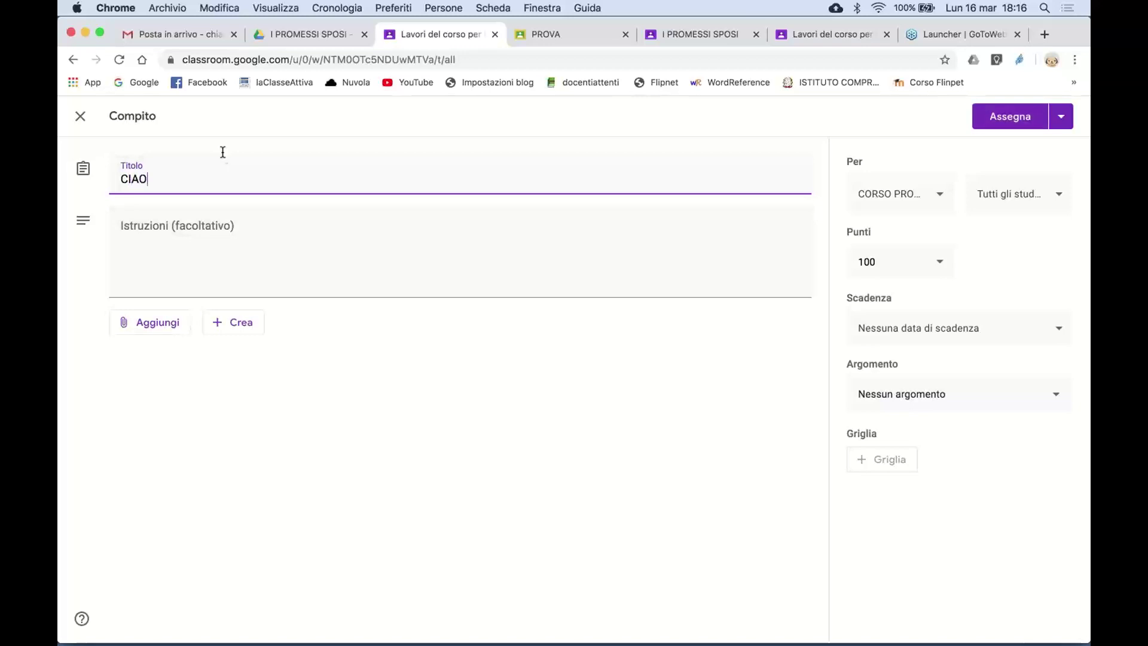
{"action": "left_click", "coordinate": [227, 226]}
{"action": "type", "text": "V"}
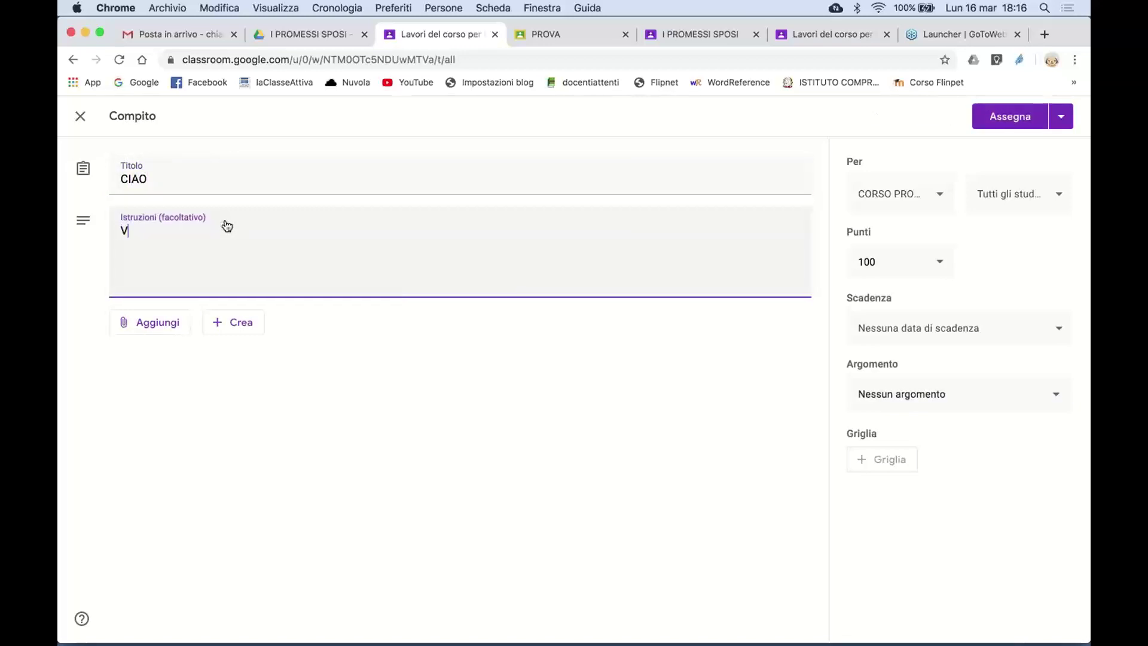
{"action": "type", "text": "VVVVV"}
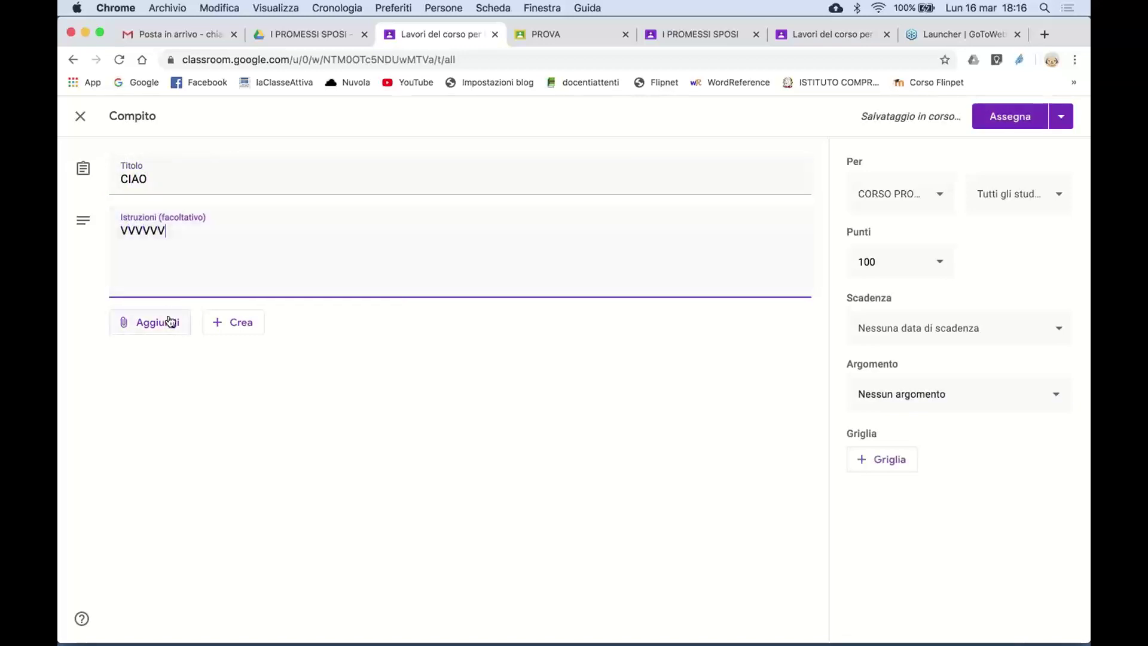
- Attach a newly created blank Google Doc to the CIAO assignment
{"action": "left_click", "coordinate": [171, 321]}
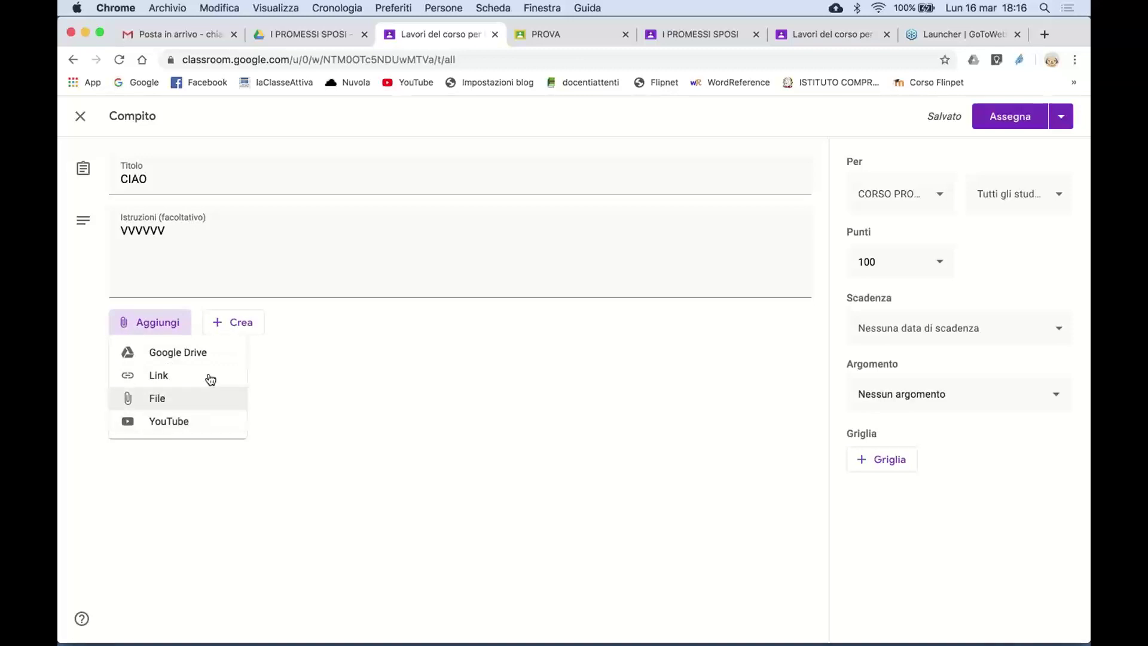
{"action": "left_click", "coordinate": [242, 327]}
{"action": "left_click", "coordinate": [244, 330]}
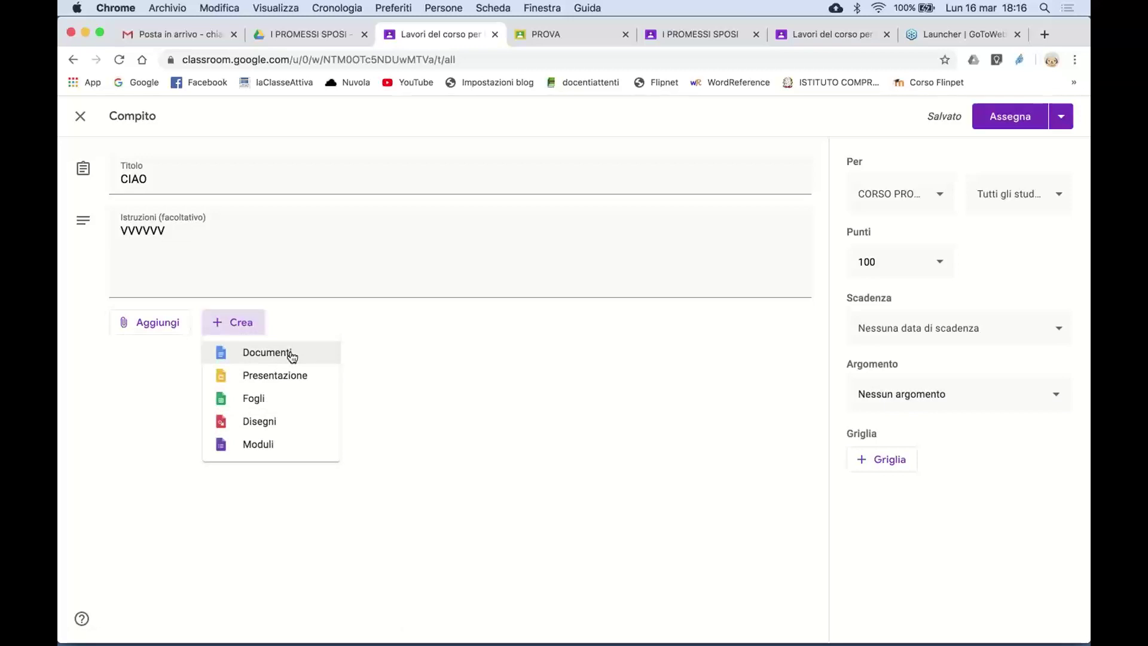
{"action": "left_click", "coordinate": [291, 355]}
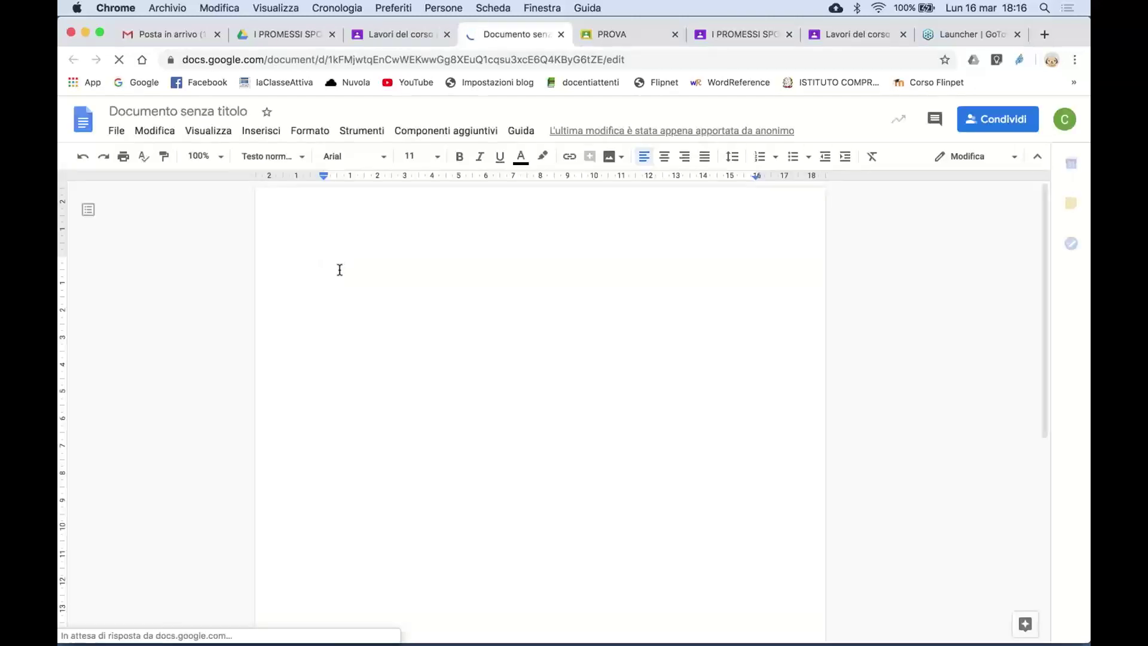
- Write the heading 'RISPONDI A QUESTE DOMANDE' and the question 'Quando è nato Napoleone?' in the document
{"action": "type", "text": "RISPONDI A Q"}
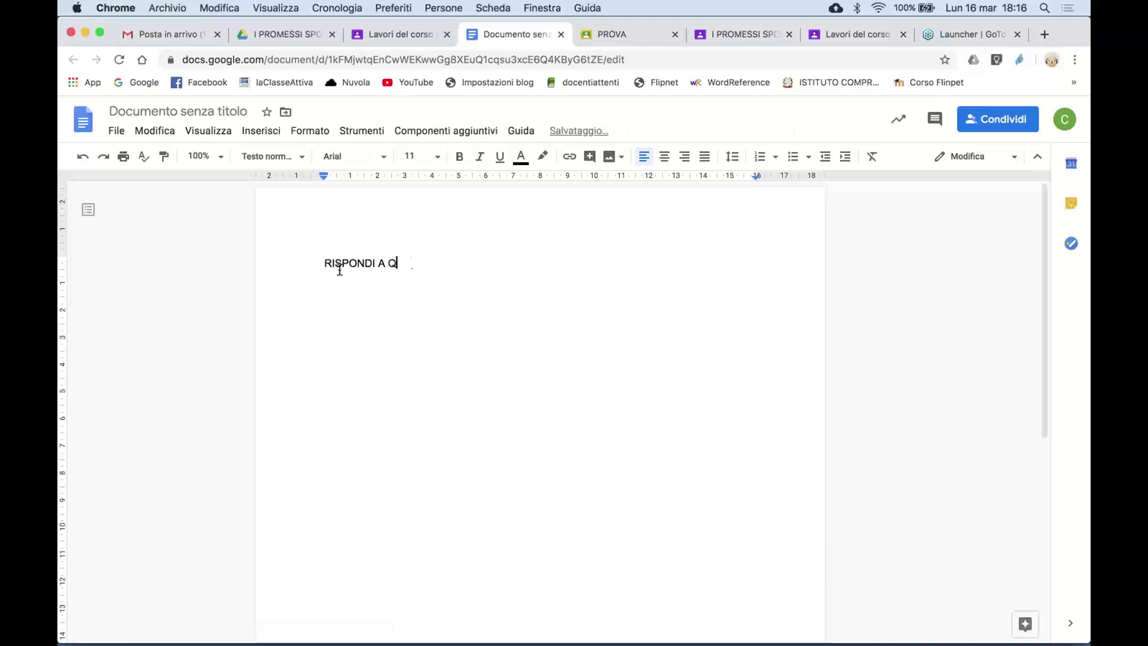
{"action": "type", "text": "UESTE DOMANDE"}
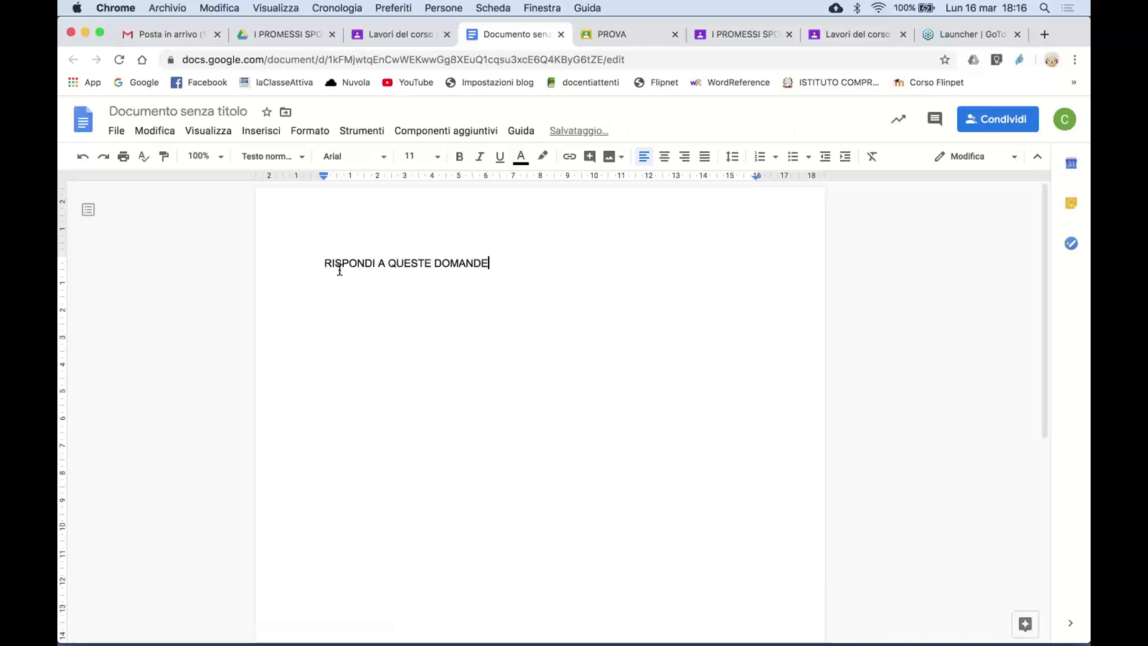
{"action": "key", "text": "Return"}
{"action": "key", "text": "Return"}
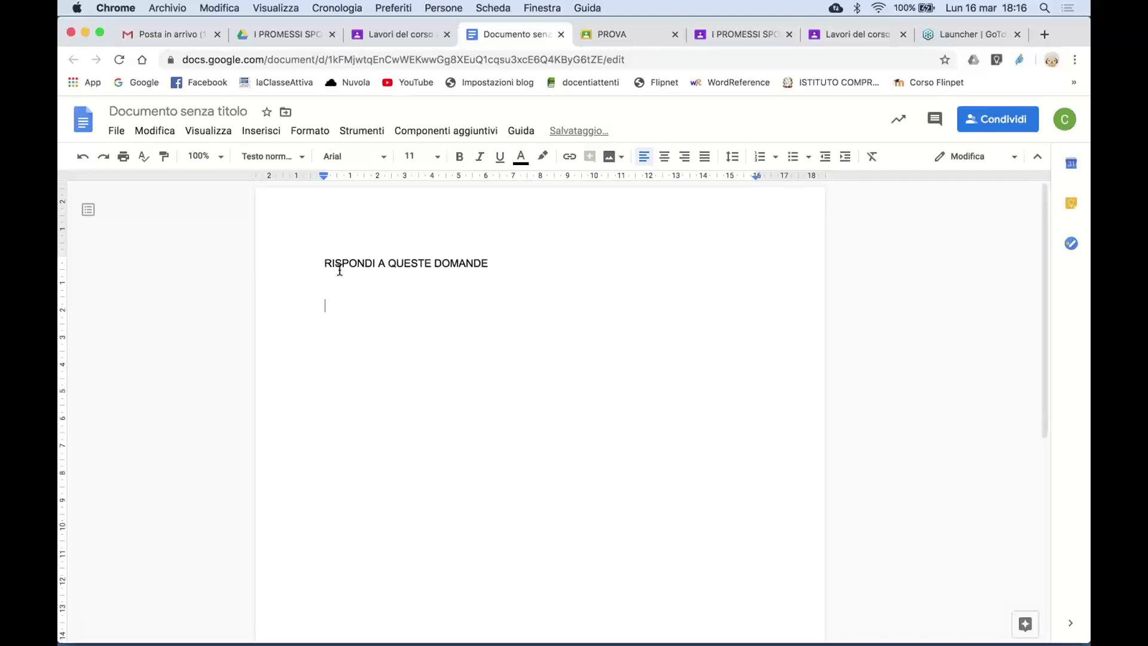
{"action": "type", "text": "Quando è nato nao"}
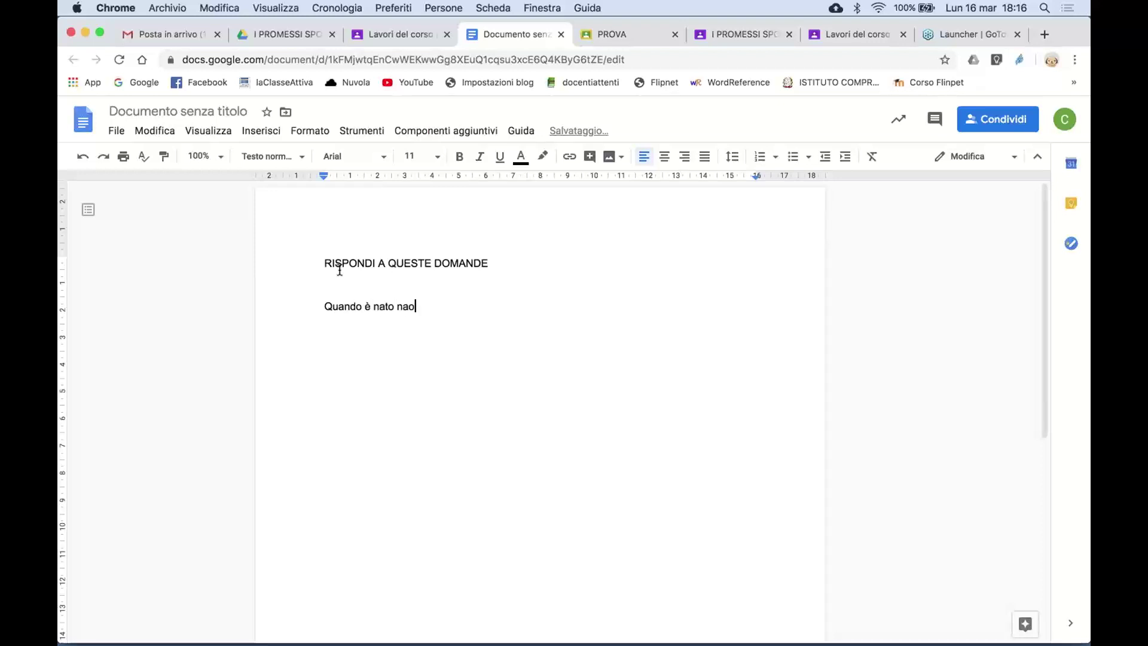
{"action": "key", "text": "BackSpace"}
{"action": "key", "text": "BackSpace"}
{"action": "key", "text": "BackSpace"}
{"action": "type", "text": "Nap"}
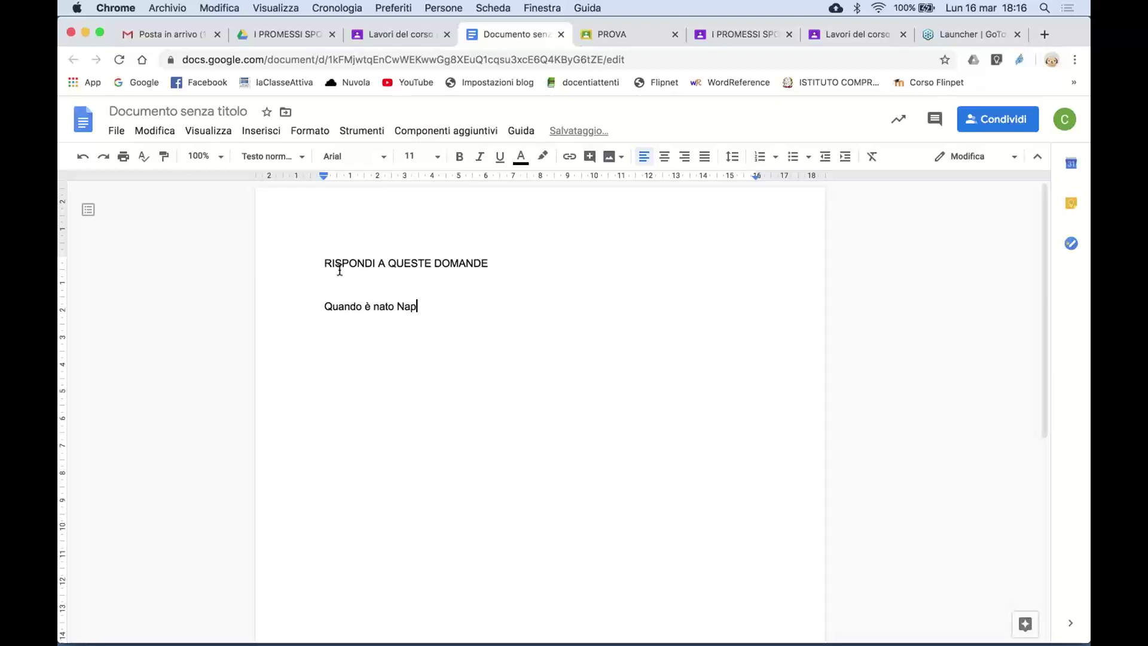
{"action": "type", "text": "oleone?"}
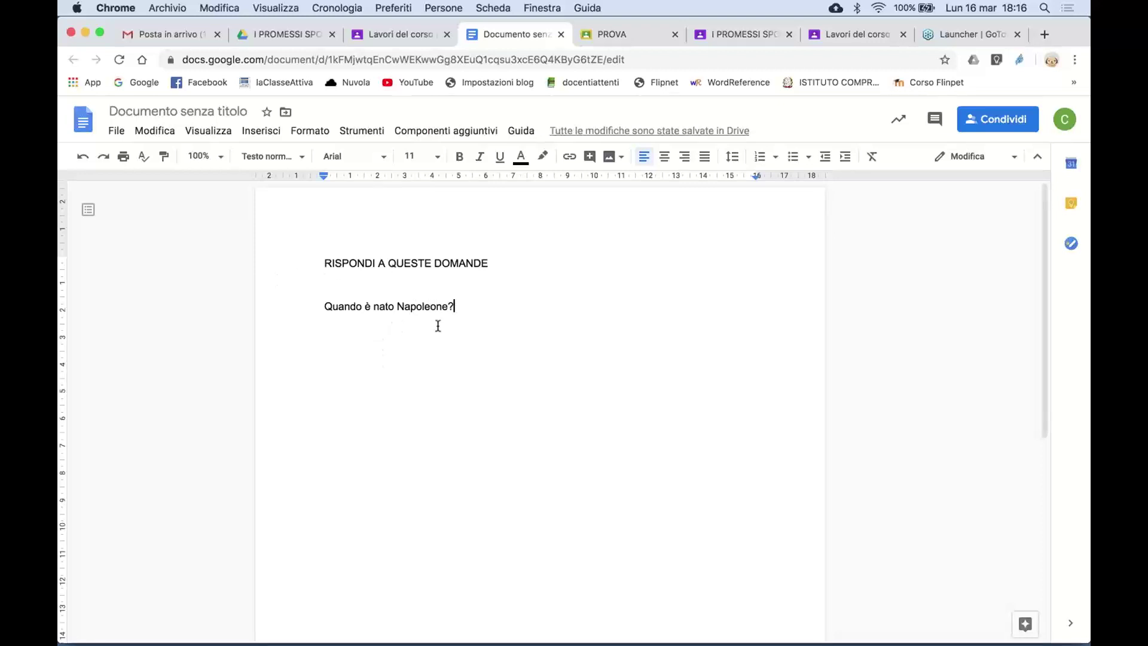
- Add a NAPOLEONE title line above the heading
{"action": "left_click", "coordinate": [321, 264]}
{"action": "key", "text": "Return"}
{"action": "left_click", "coordinate": [329, 256]}
{"action": "type", "text": "NAPOLEONE"}
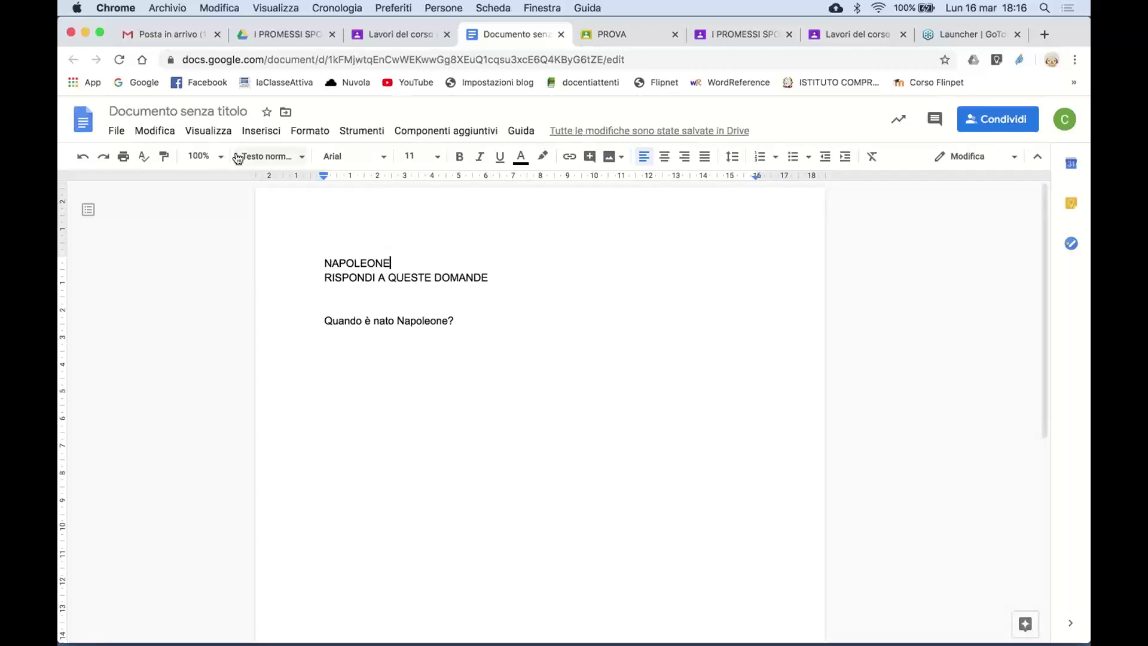
- Rename the document NAPOLEONE and close it
{"action": "left_click", "coordinate": [225, 113]}
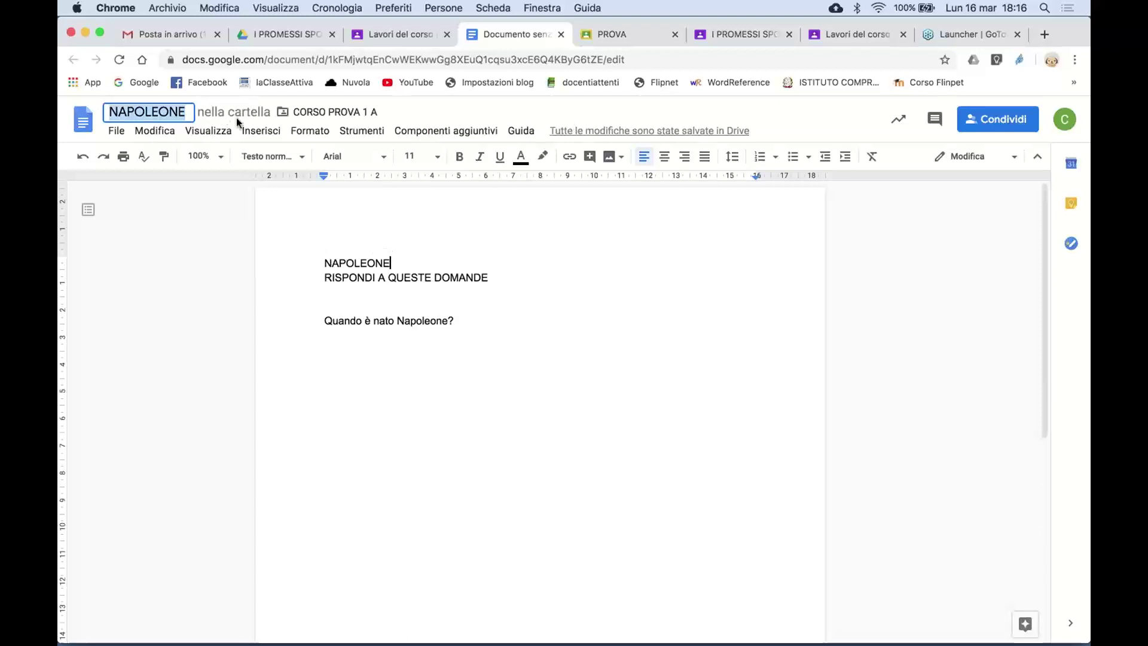
{"action": "left_click", "coordinate": [400, 265]}
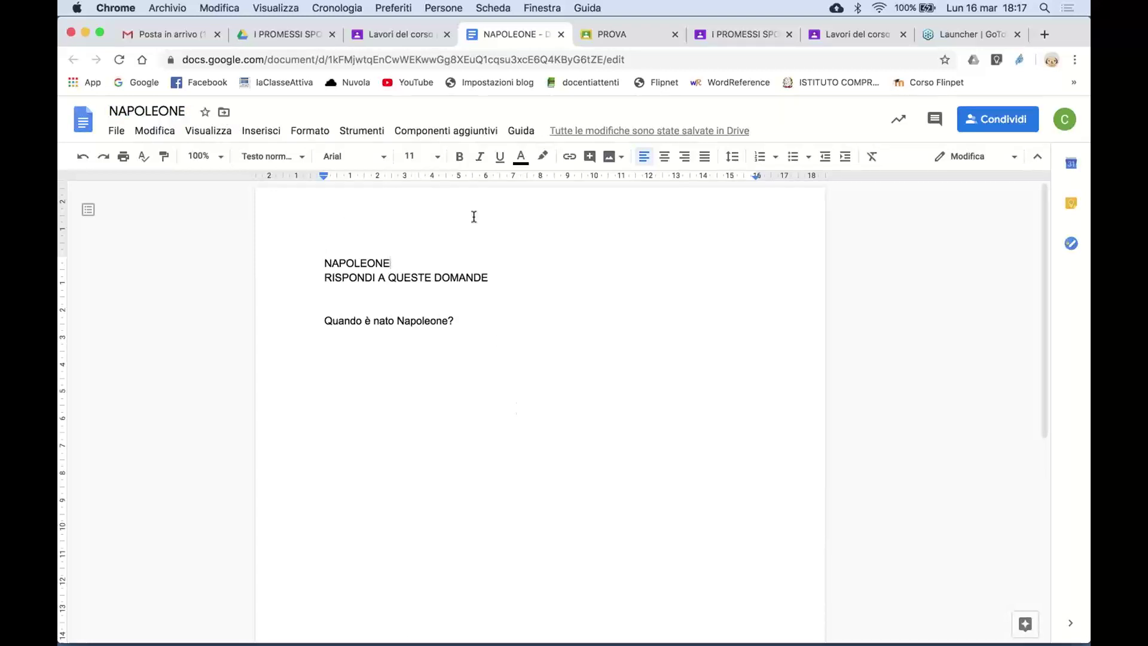
{"action": "left_click", "coordinate": [562, 36]}
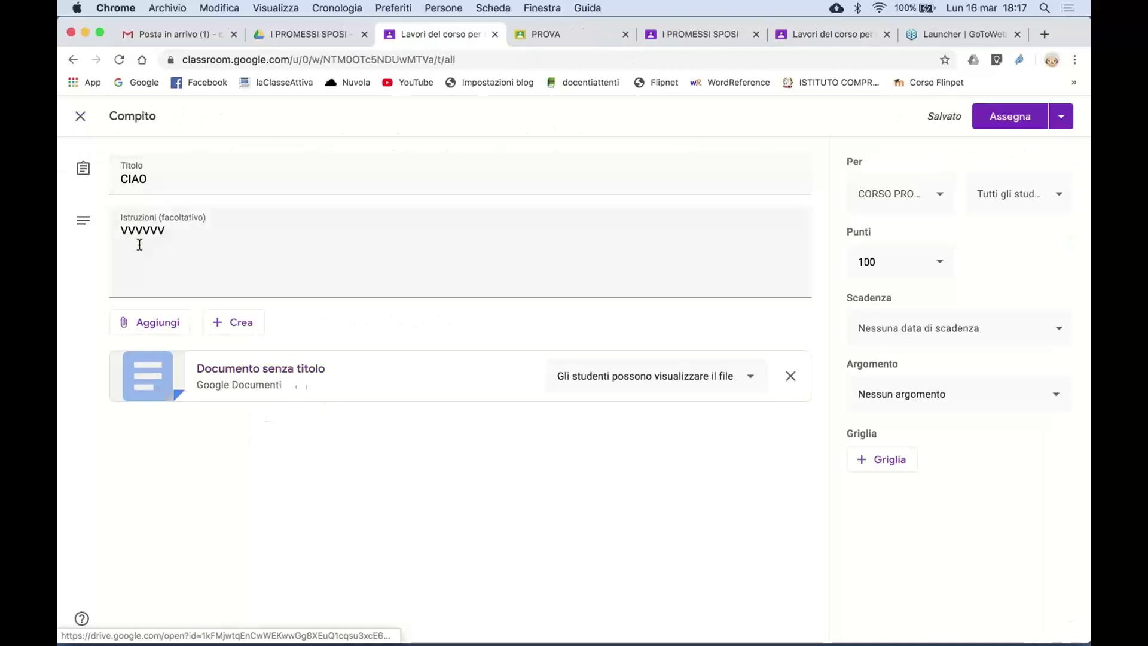
- Reload the classwork page and retitle the CIAO draft assignment NAPOLEONE
{"action": "left_click", "coordinate": [118, 61]}
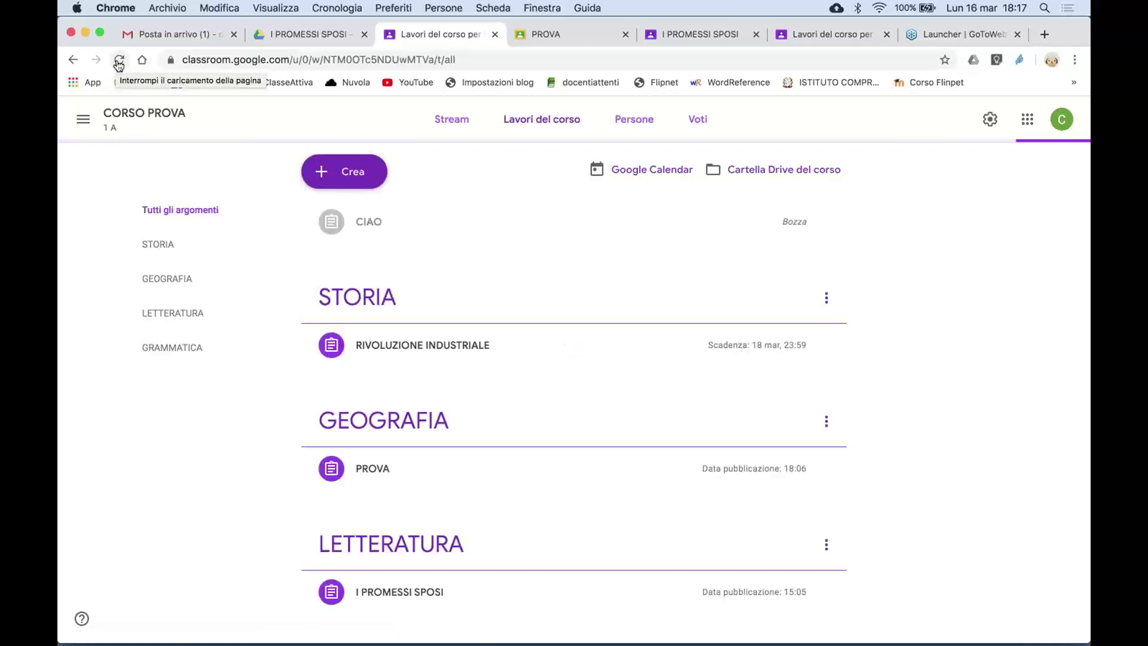
{"action": "left_click", "coordinate": [405, 229]}
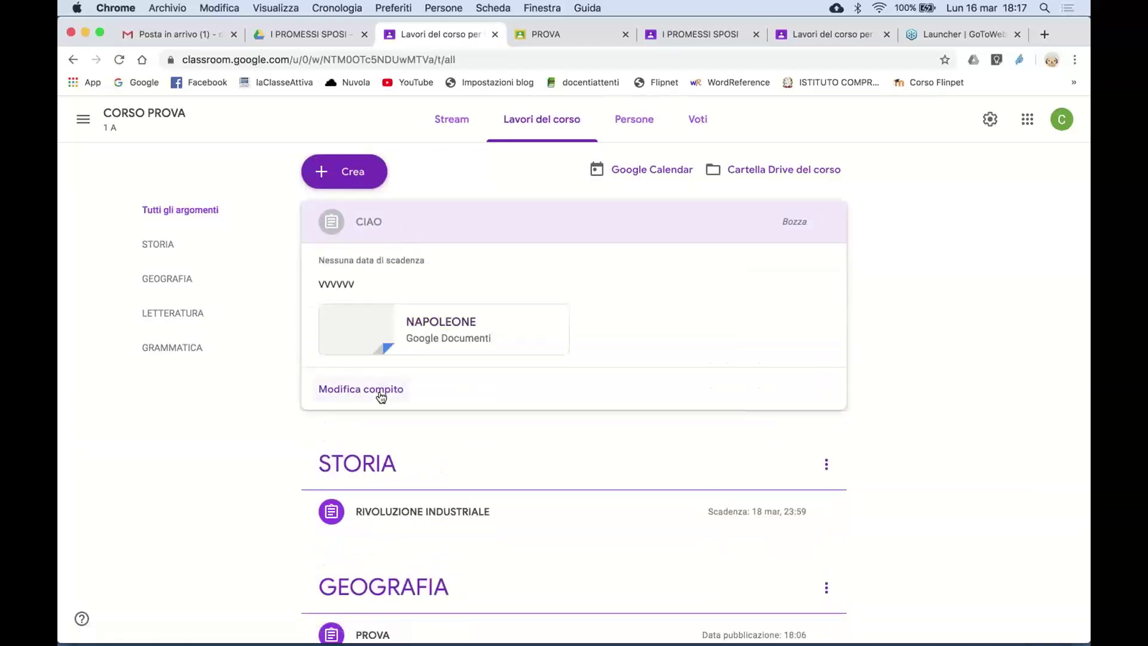
{"action": "left_click", "coordinate": [387, 389]}
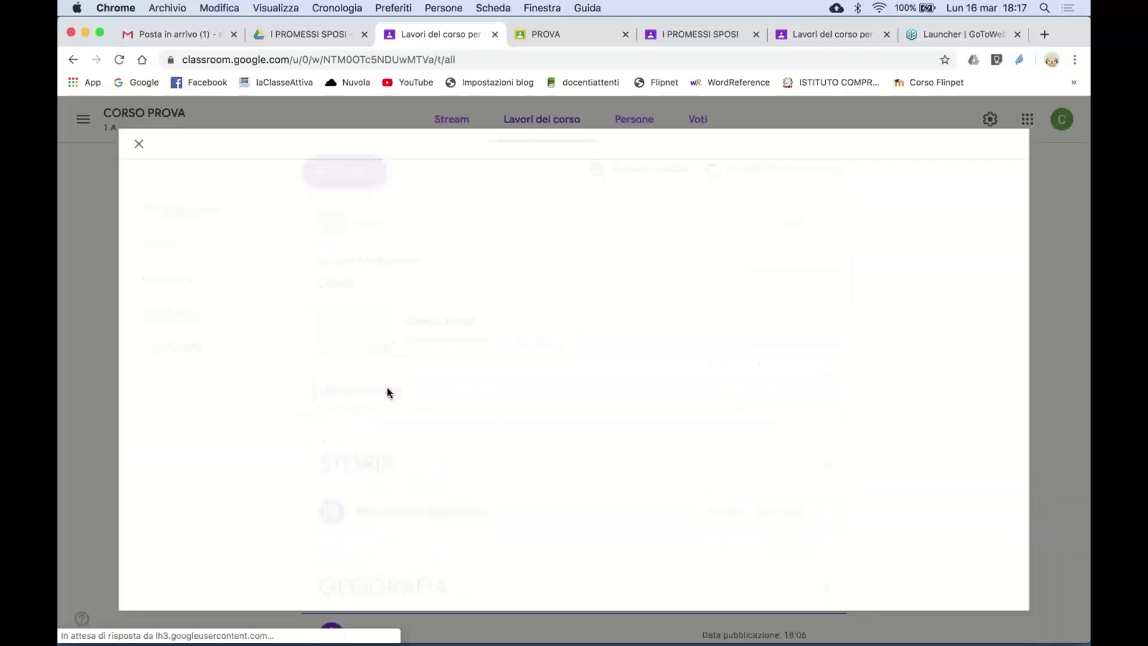
{"action": "type", "text": "NAPOLEONE"}
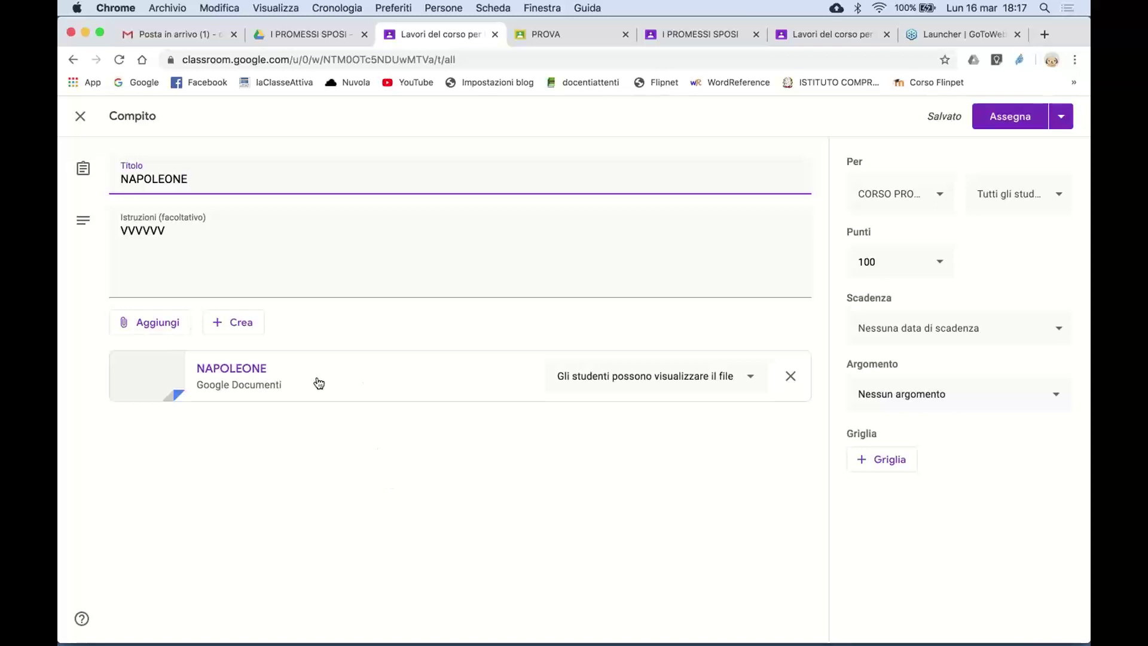
- Set the NAPOLEONE attachment to 'Crea una copia per ogni studente'
{"action": "left_click", "coordinate": [753, 378]}
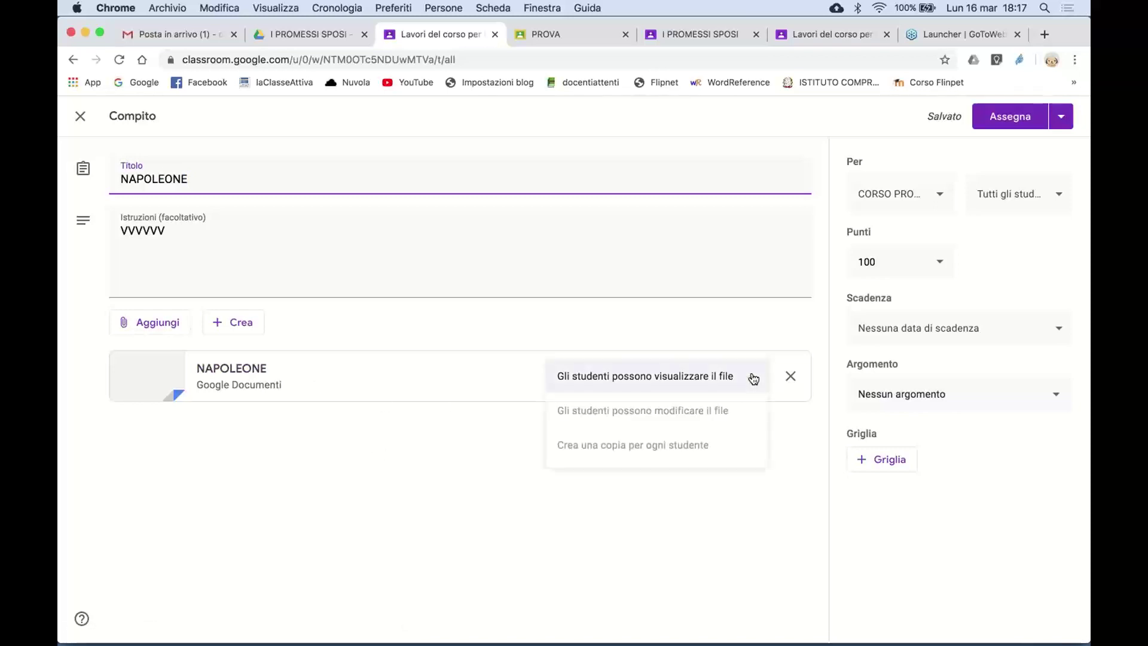
{"action": "left_click", "coordinate": [713, 456]}
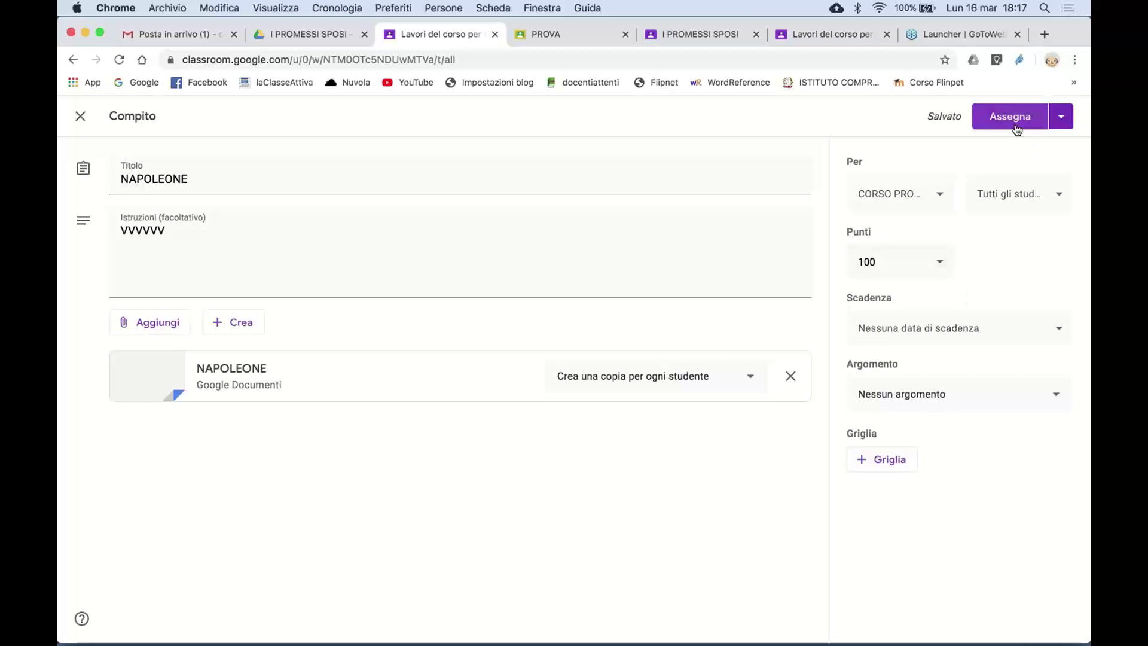
{"action": "left_click", "coordinate": [1061, 124]}
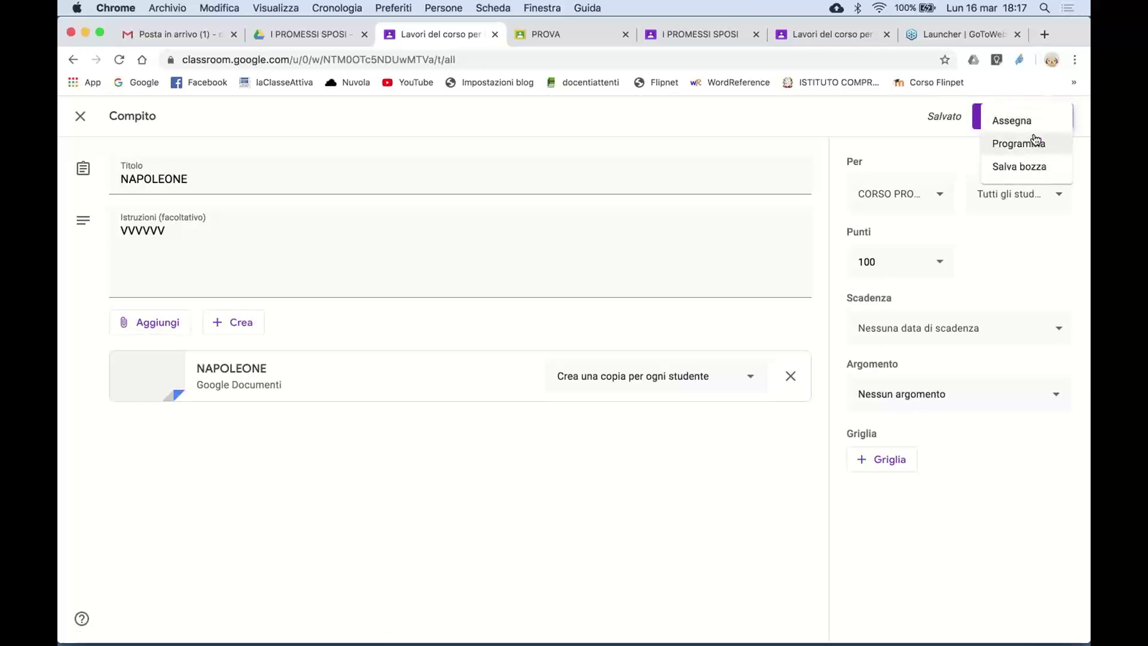
{"action": "left_click", "coordinate": [935, 137]}
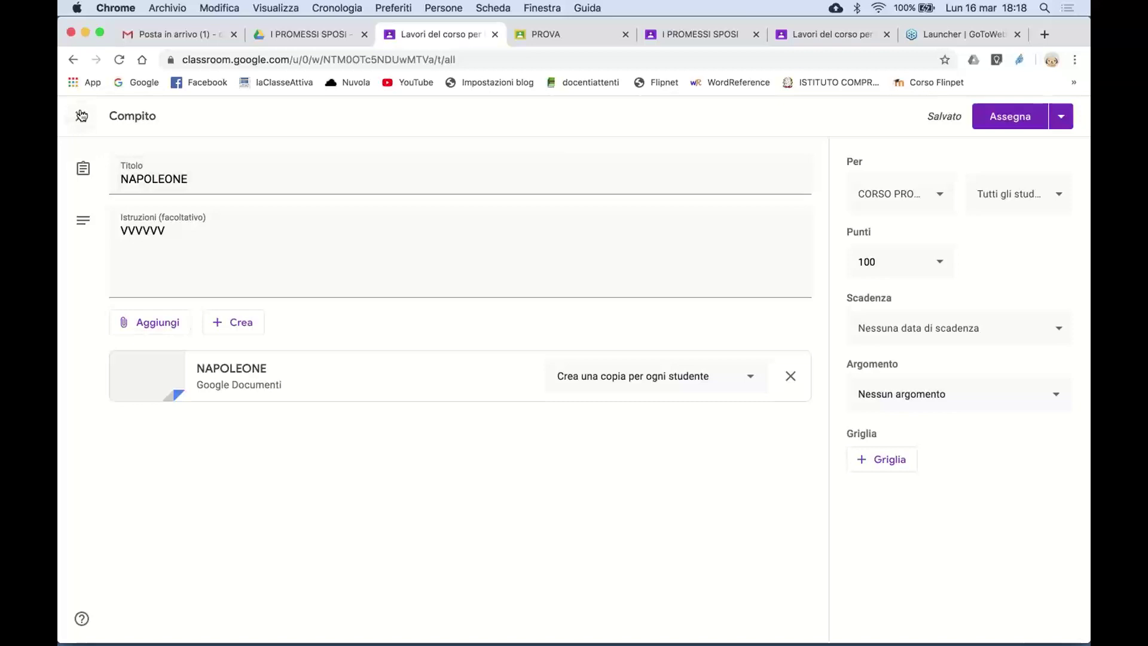
- Assign NAPOLEONE to the class and review it on the coursework list
{"action": "left_click", "coordinate": [1015, 119]}
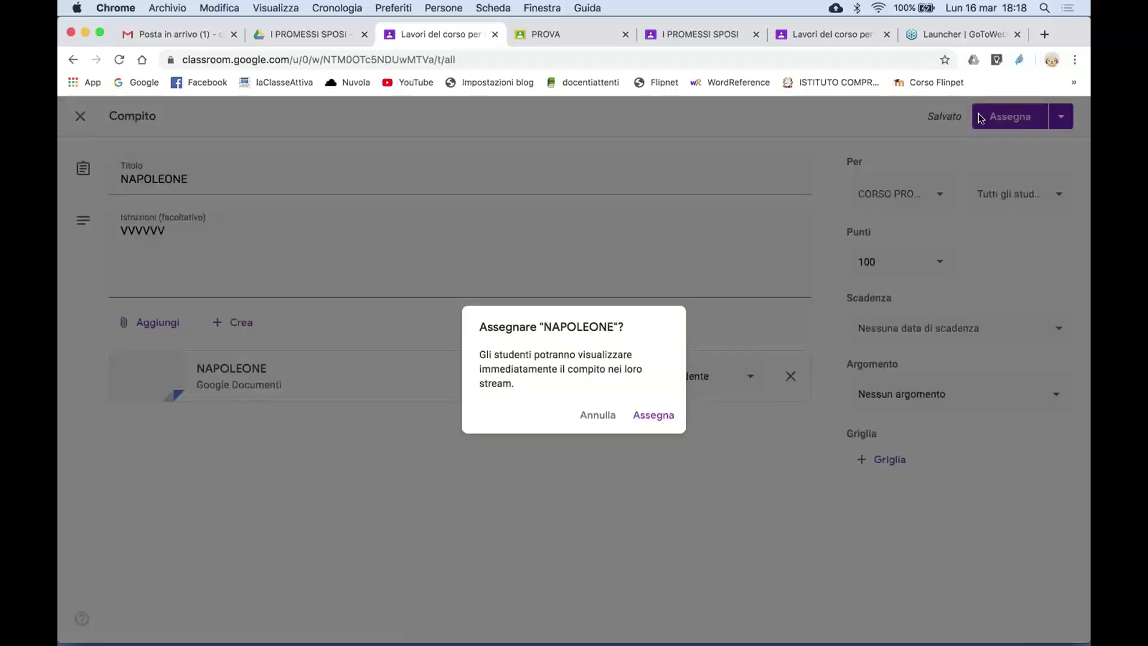
{"action": "left_click", "coordinate": [659, 415]}
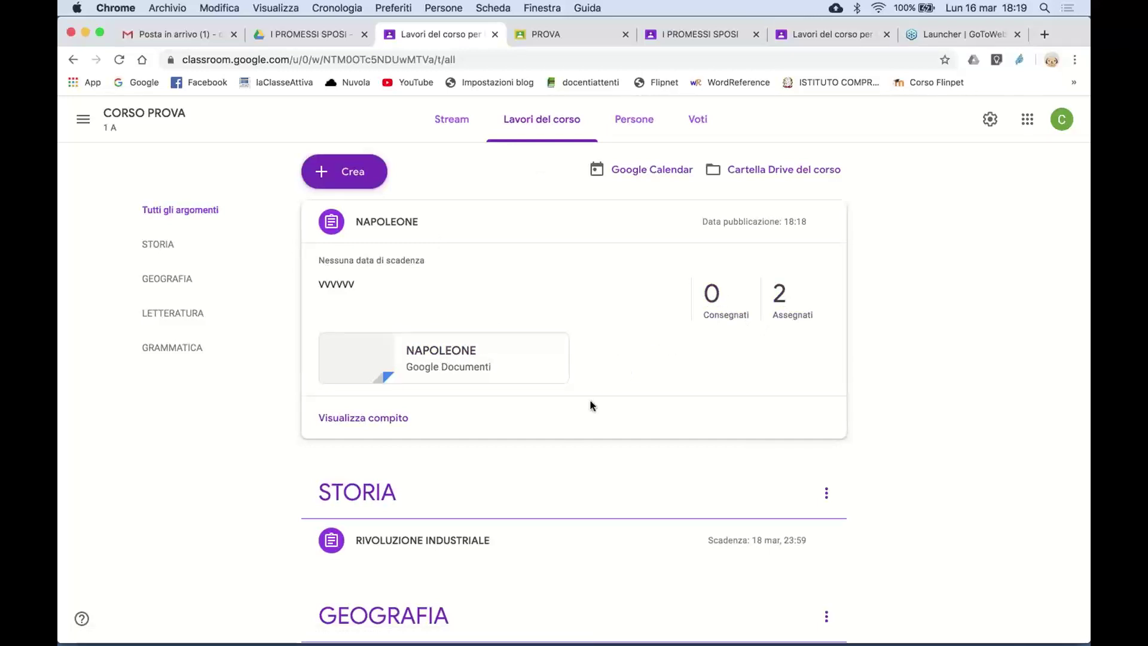
{"action": "scroll", "coordinate": [573, 444], "scroll_direction": "down", "scroll_amount": 5}
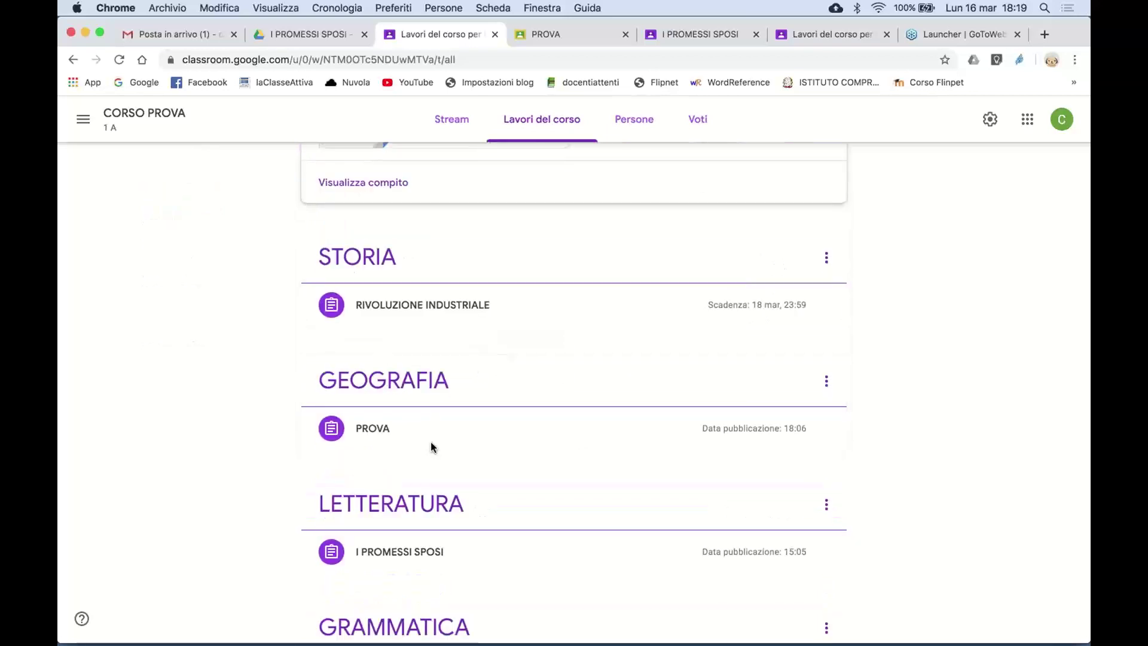
{"action": "scroll", "coordinate": [430, 446], "scroll_direction": "down", "scroll_amount": 2}
{"action": "scroll", "coordinate": [431, 446], "scroll_direction": "up", "scroll_amount": 6}
{"action": "scroll", "coordinate": [430, 446], "scroll_direction": "down", "scroll_amount": 1}
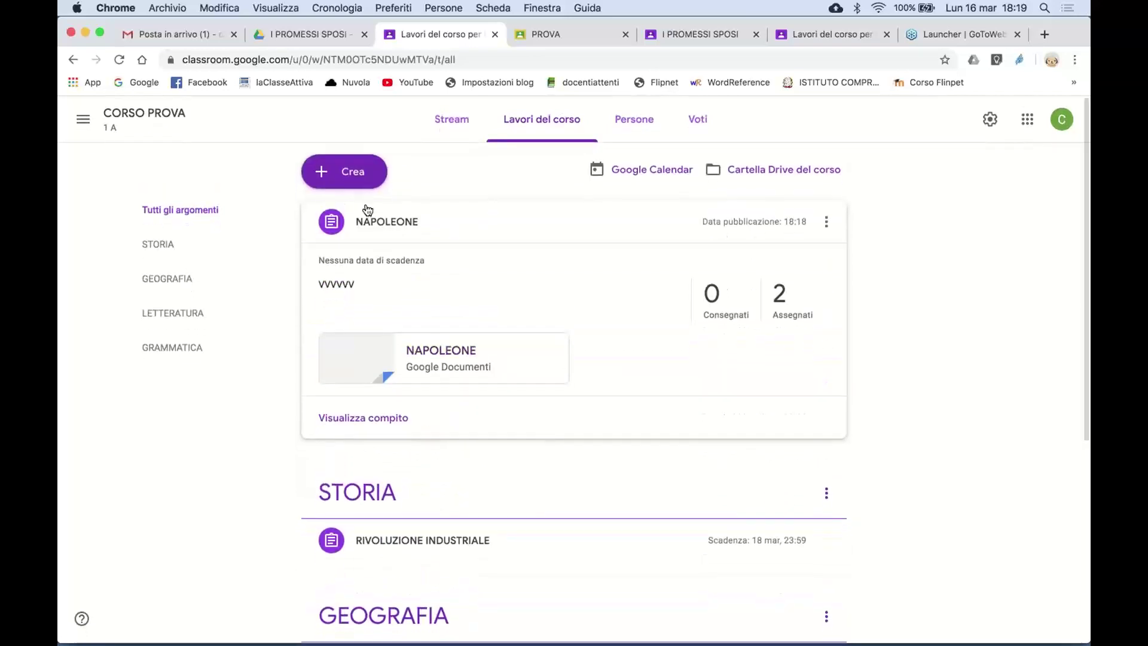
{"action": "left_click", "coordinate": [347, 172]}
- Start a new question titled ANNI with 'Quanti anni hai?' typed in the instructions
{"action": "left_click", "coordinate": [363, 258]}
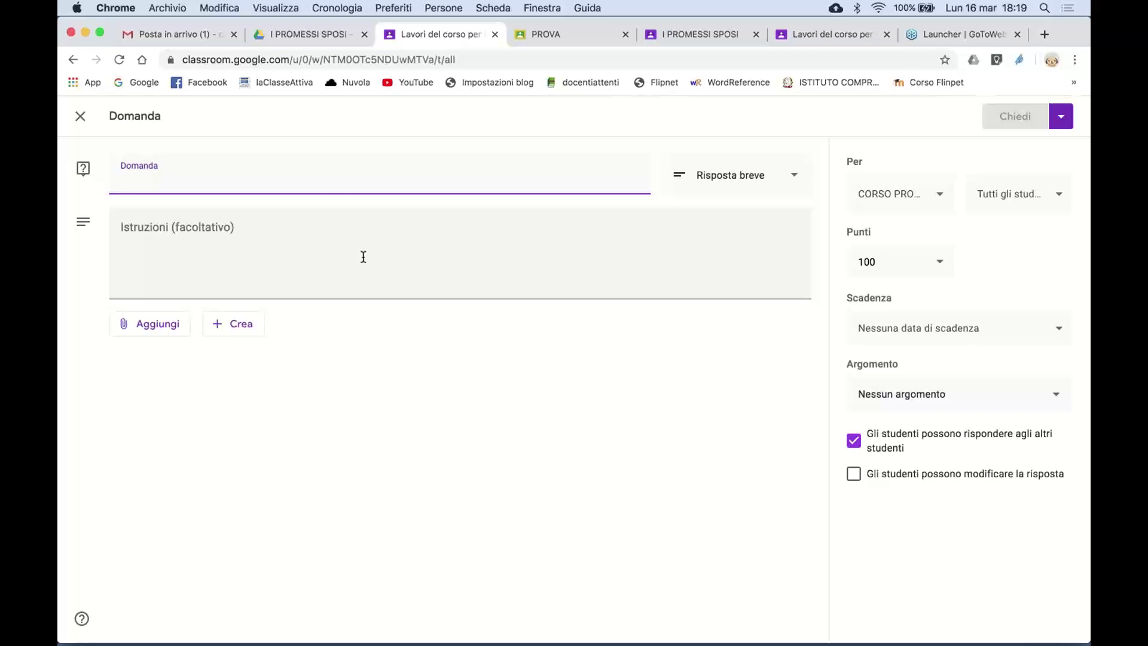
{"action": "type", "text": "a"}
{"action": "key", "text": "BackSpace"}
{"action": "type", "text": "ANNI"}
{"action": "left_click", "coordinate": [329, 234]}
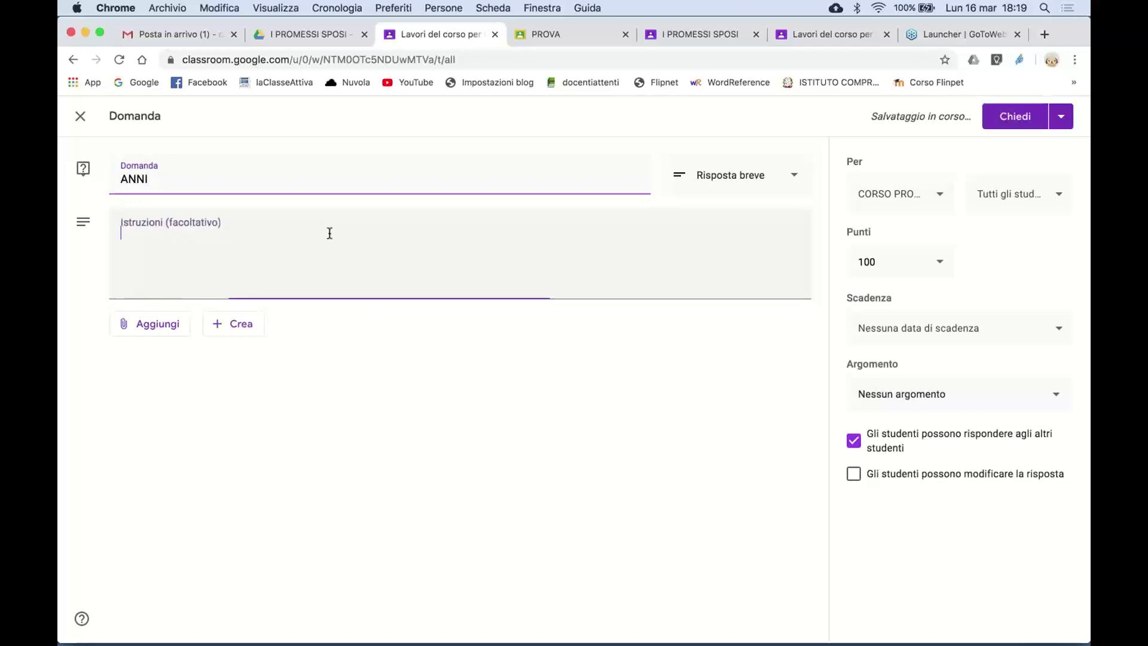
{"action": "type", "text": "Quanti hai"}
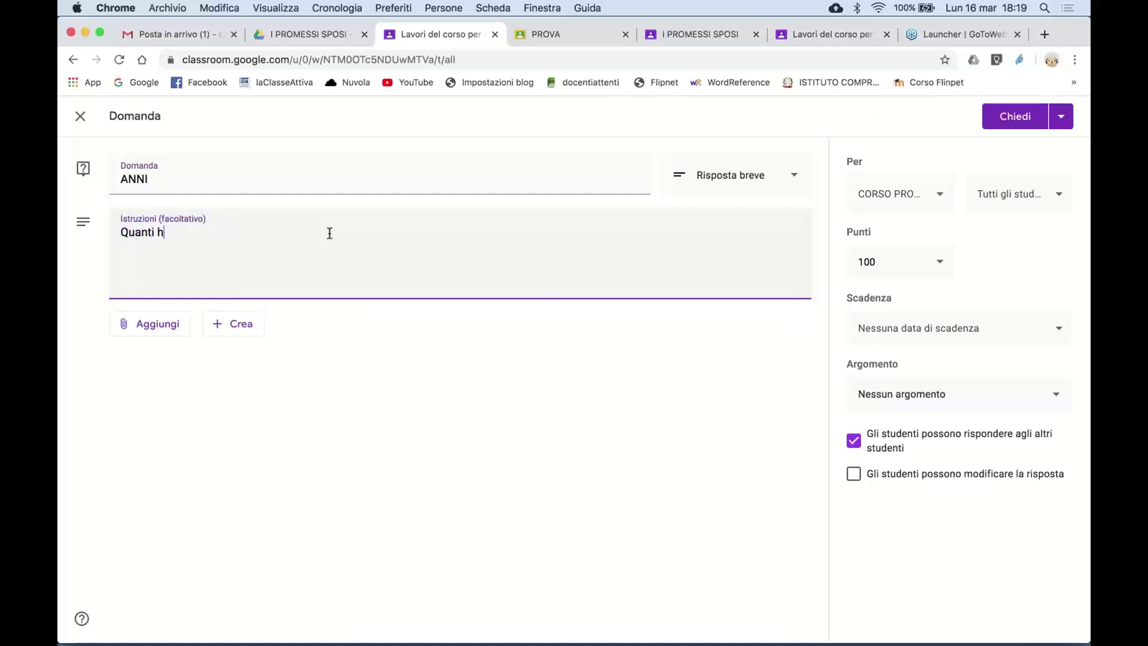
{"action": "key", "text": "BackSpace"}
{"action": "key", "text": "BackSpace"}
{"action": "type", "text": "anni hai?"}
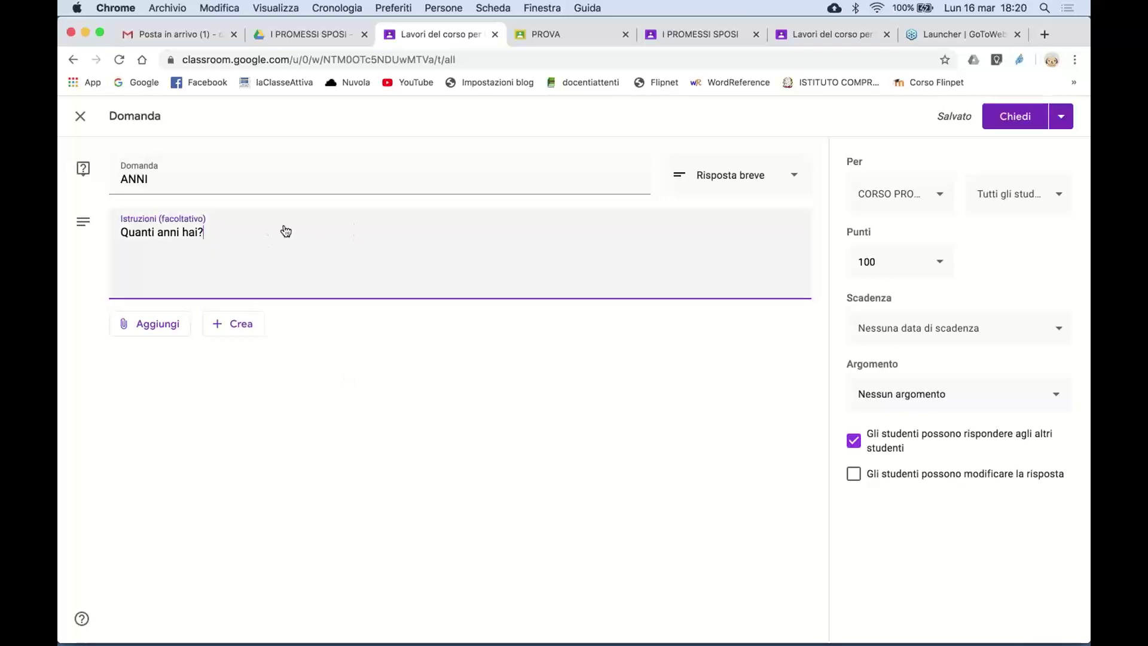
- Change the question title to 'Quanti anni hai?' and clear the instructions
{"action": "left_click_drag", "start_coordinate": [151, 179], "coordinate": [92, 177]}
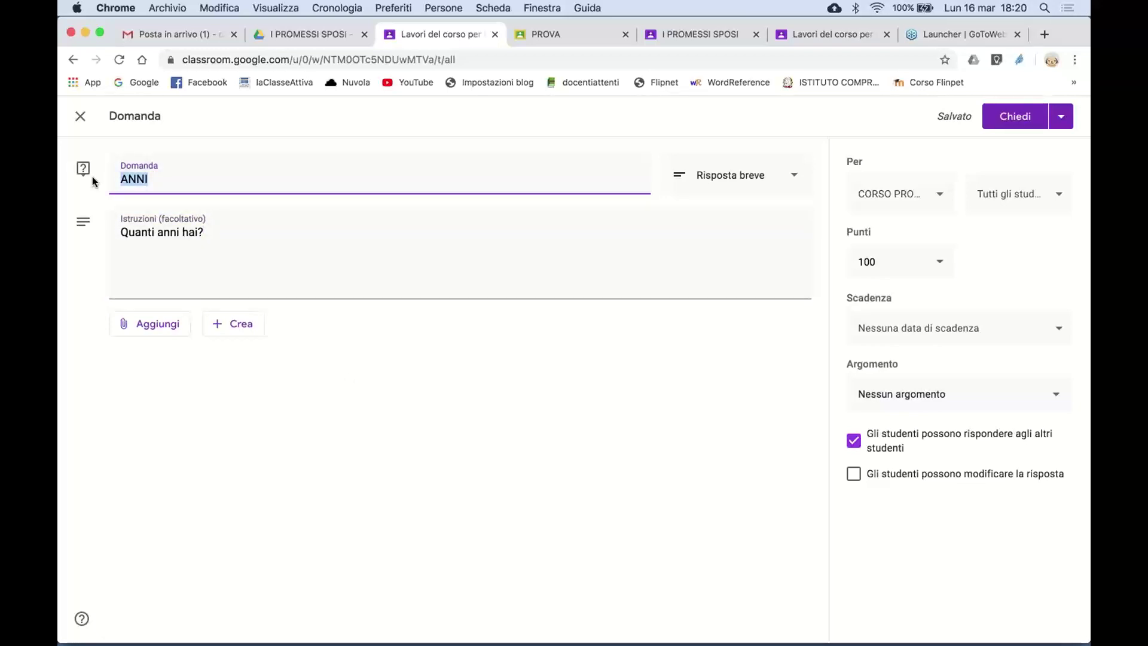
{"action": "type", "text": "Quanti anni hai"}
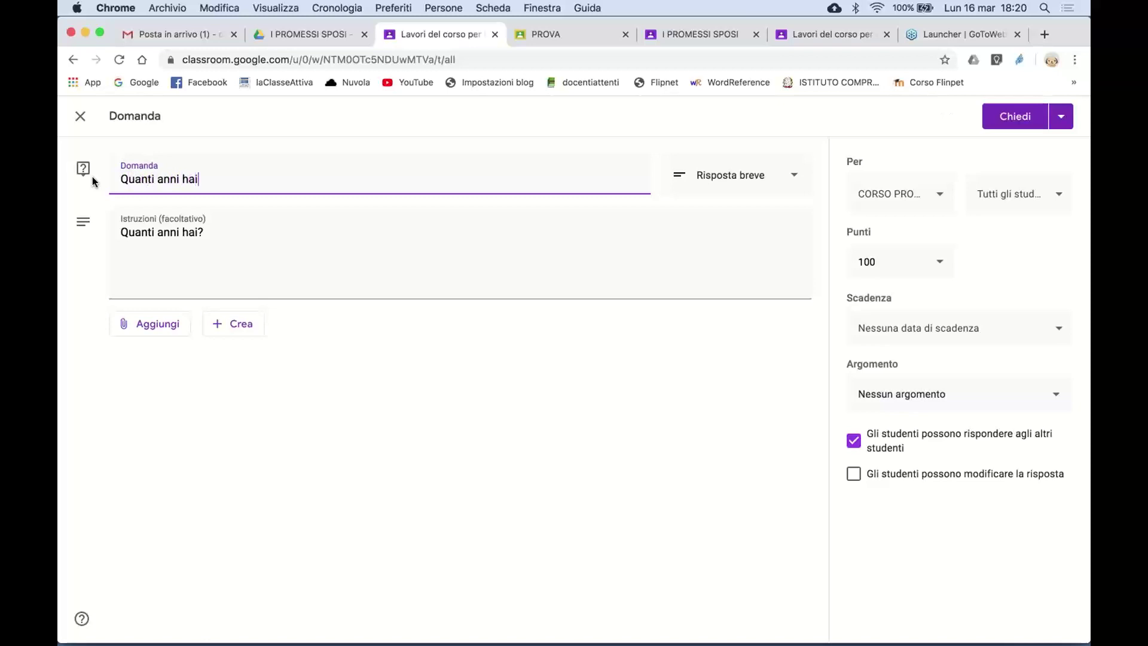
{"action": "type", "text": "?"}
{"action": "left_click", "coordinate": [222, 228]}
{"action": "key", "text": "super+a"}
{"action": "key", "text": "BackSpace"}
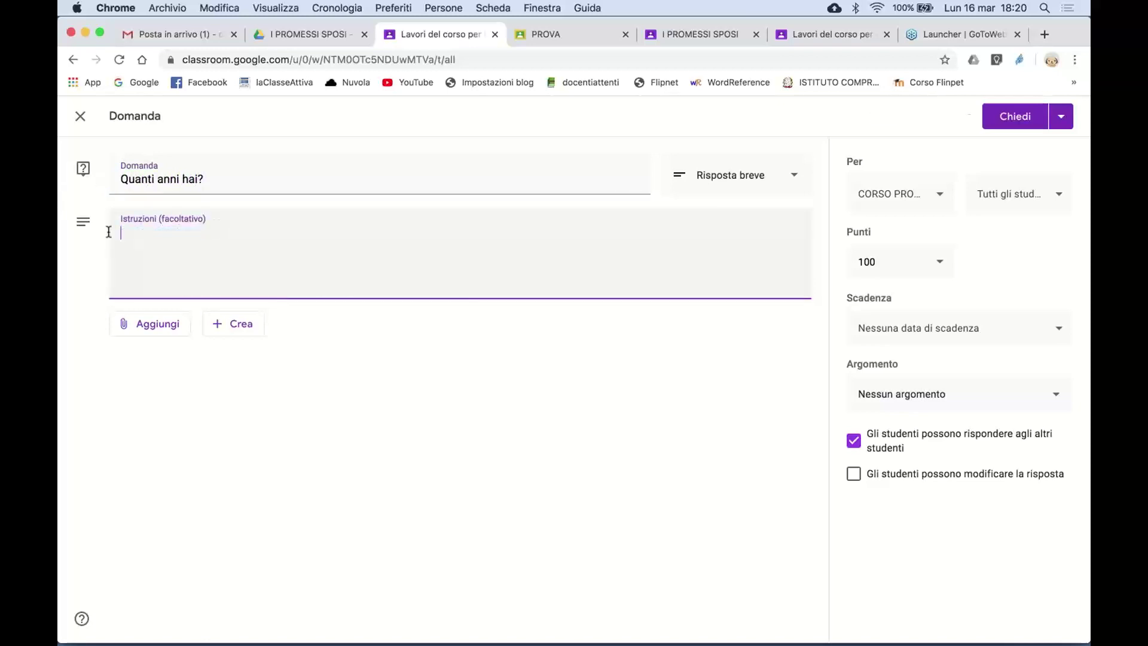
{"action": "left_click", "coordinate": [796, 178]}
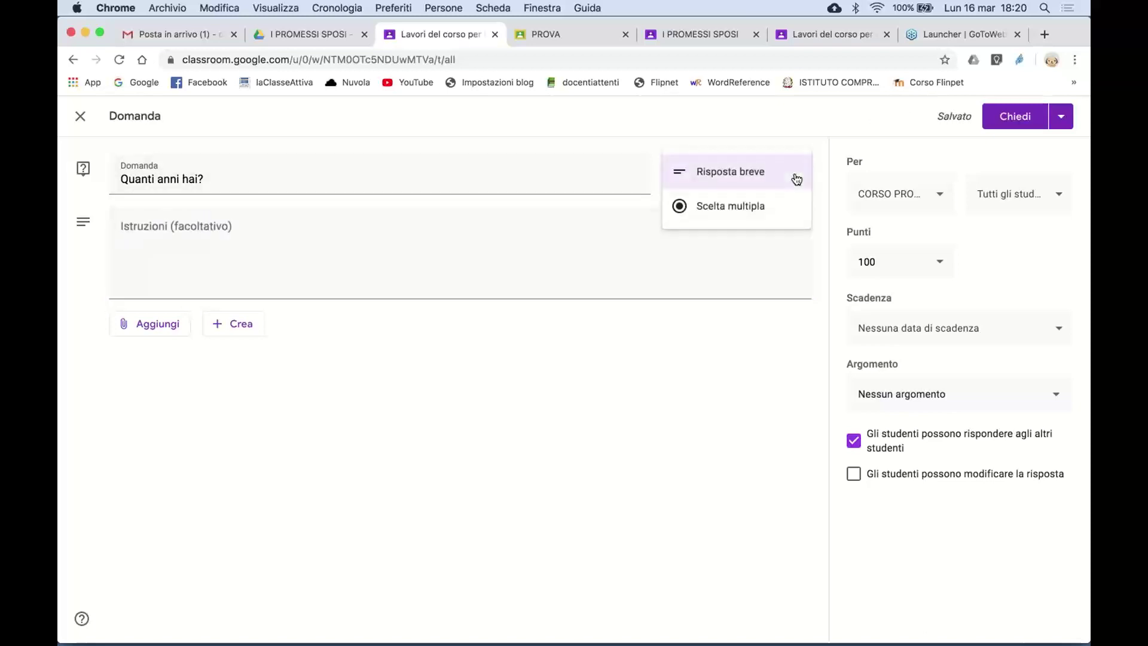
- Make it multiple choice and change the question to 'Ti sei divertito oggi?'
{"action": "left_click", "coordinate": [739, 209]}
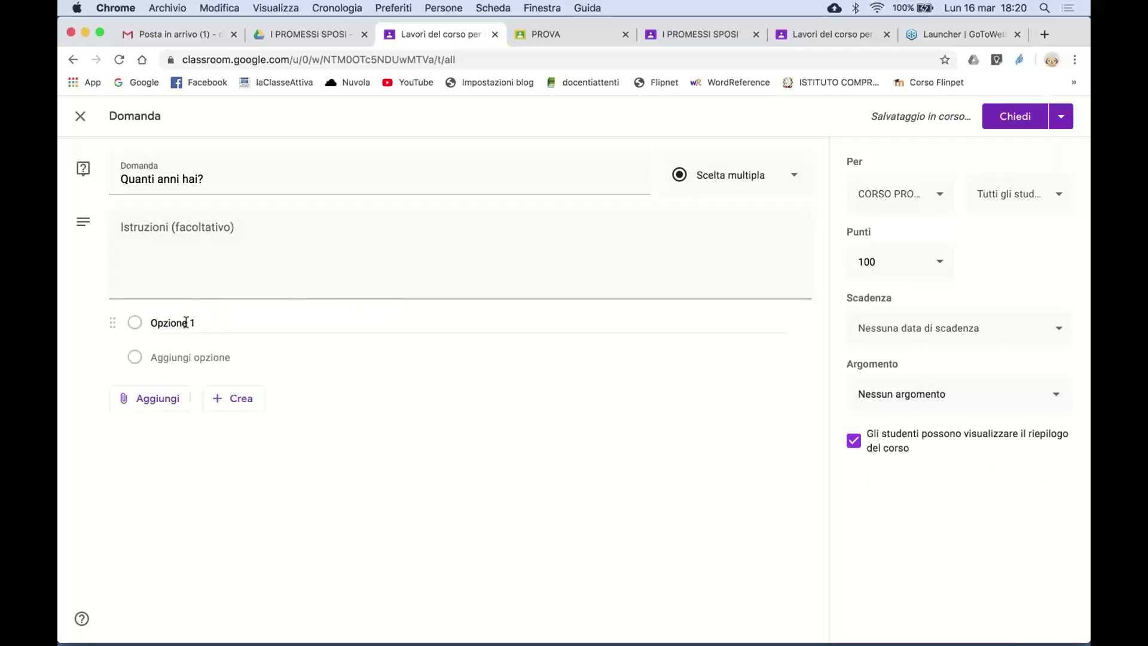
{"action": "left_click", "coordinate": [186, 323]}
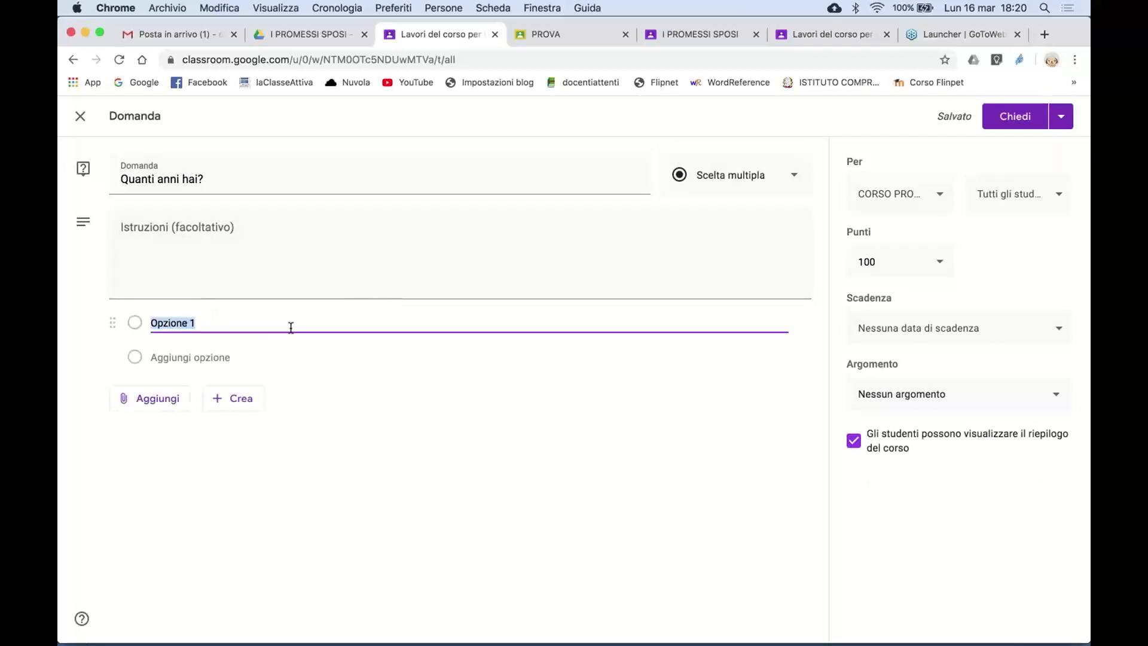
{"action": "left_click", "coordinate": [232, 179]}
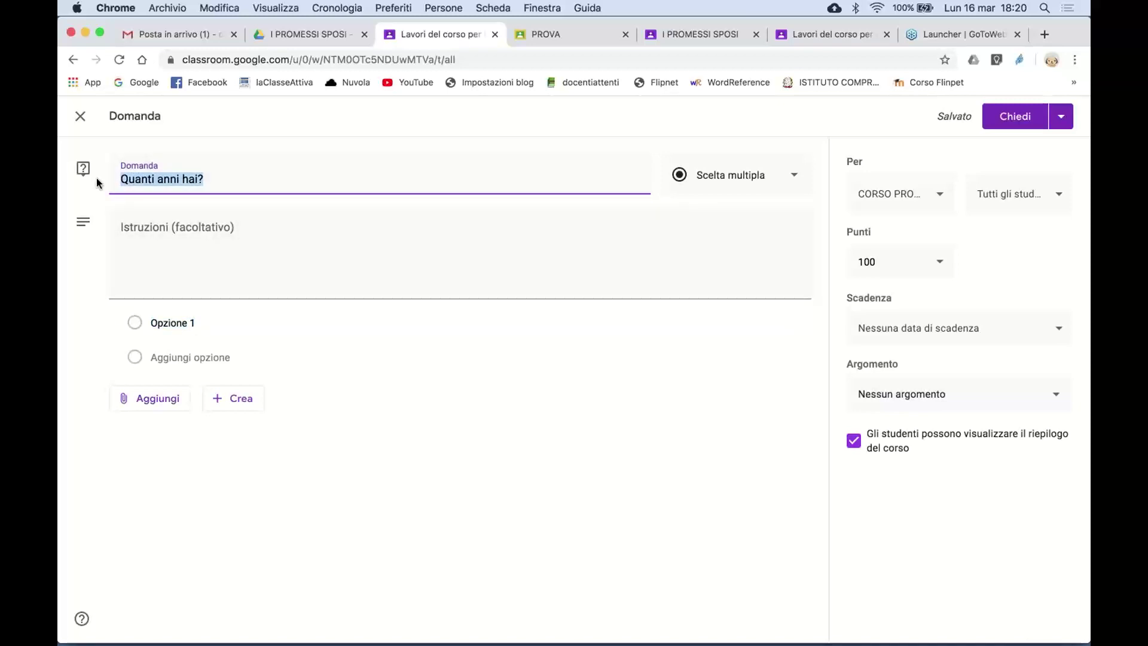
{"action": "type", "text": "Ti sei divrtito c"}
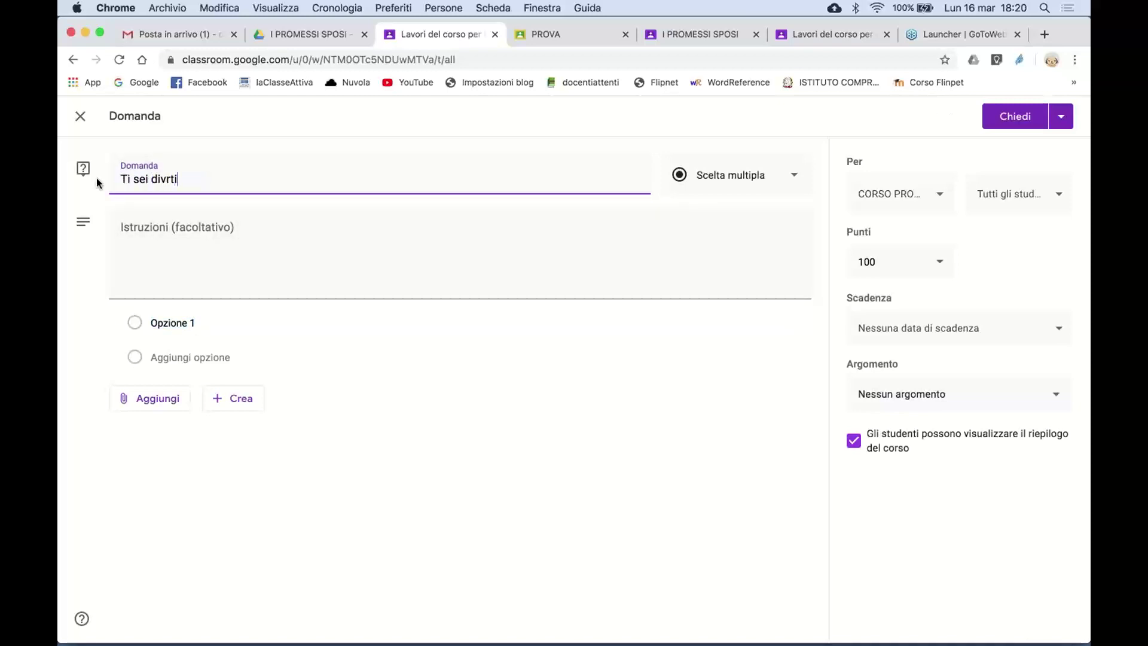
{"action": "key", "text": "BackSpace"}
{"action": "key", "text": "BackSpace"}
{"action": "key", "text": "BackSpace"}
{"action": "key", "text": "BackSpace"}
{"action": "key", "text": "BackSpace"}
{"action": "key", "text": "BackSpace"}
{"action": "key", "text": "BackSpace"}
{"action": "type", "text": "ertito oggi?"}
- Add answer options 'si' and 'no' and post the question
{"action": "left_click", "coordinate": [193, 326]}
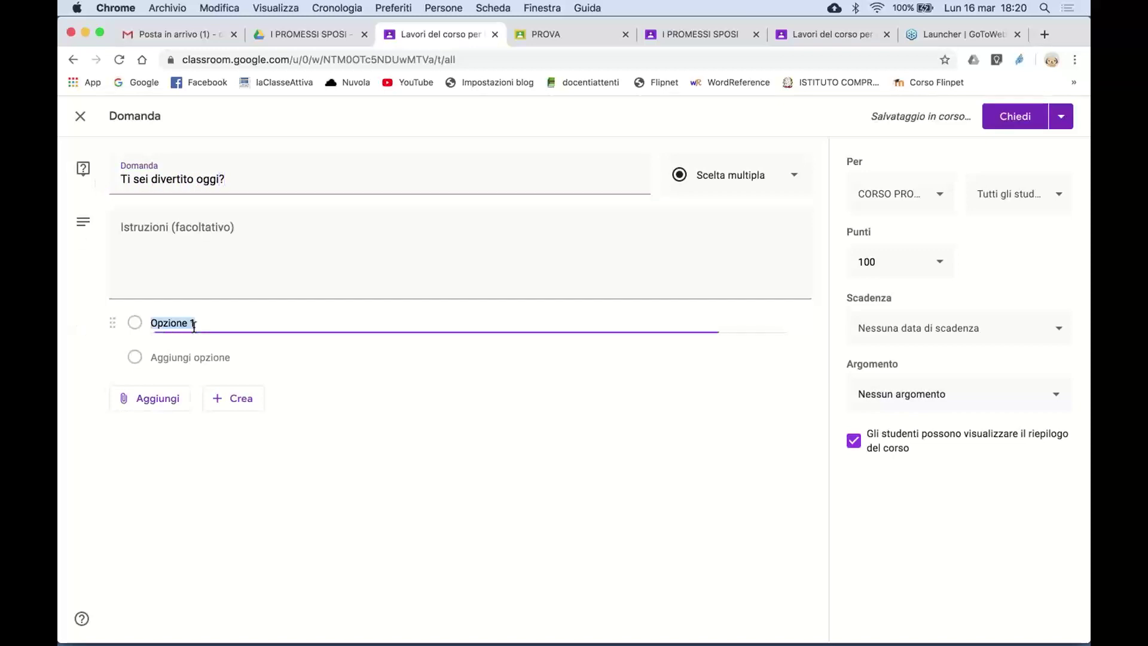
{"action": "type", "text": "si"}
{"action": "left_click", "coordinate": [205, 359]}
{"action": "type", "text": "no"}
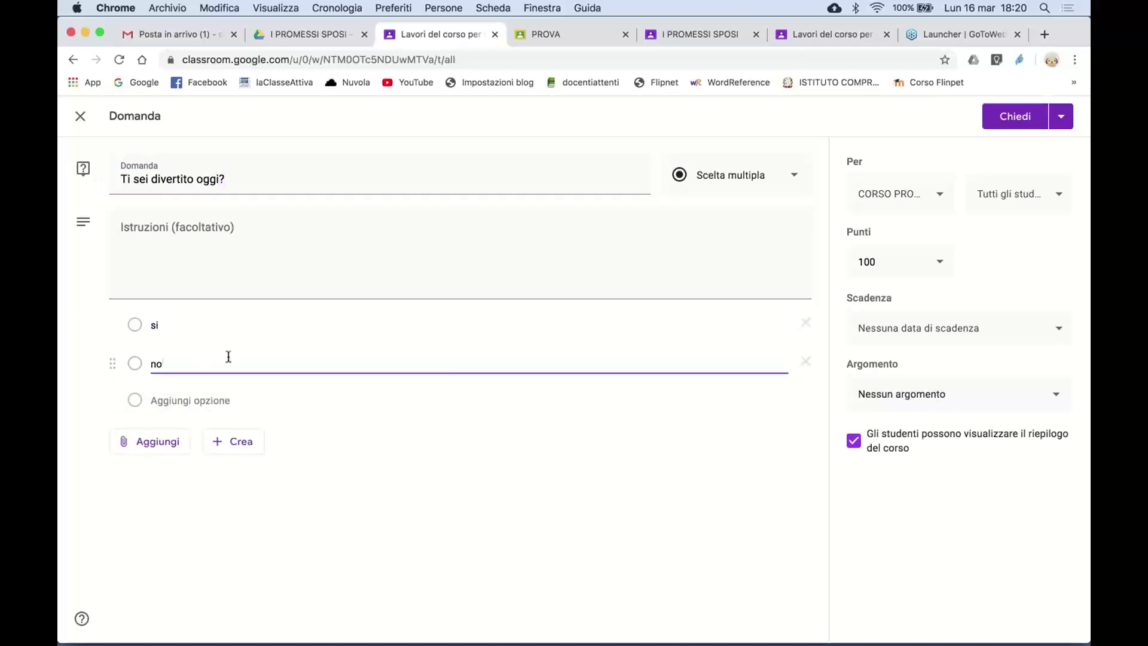
{"action": "left_click", "coordinate": [1023, 121]}
- As the student, answer sì to 'Ti sei divertito oggi?' from the refreshed stream and hand it in
{"action": "left_click", "coordinate": [815, 33]}
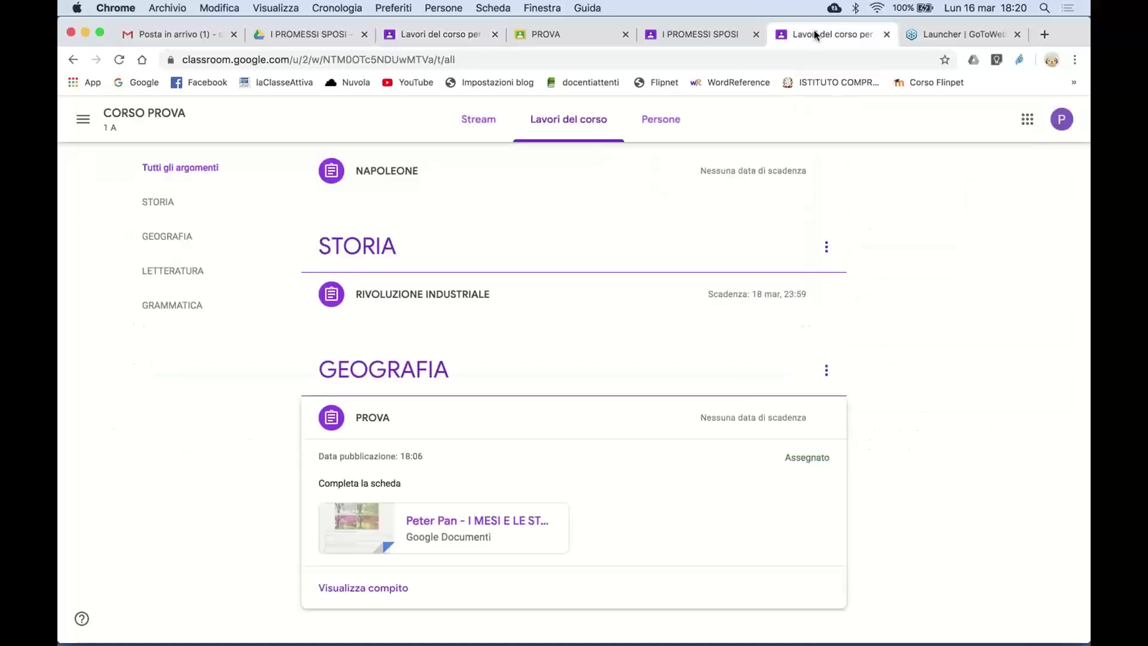
{"action": "left_click", "coordinate": [481, 118]}
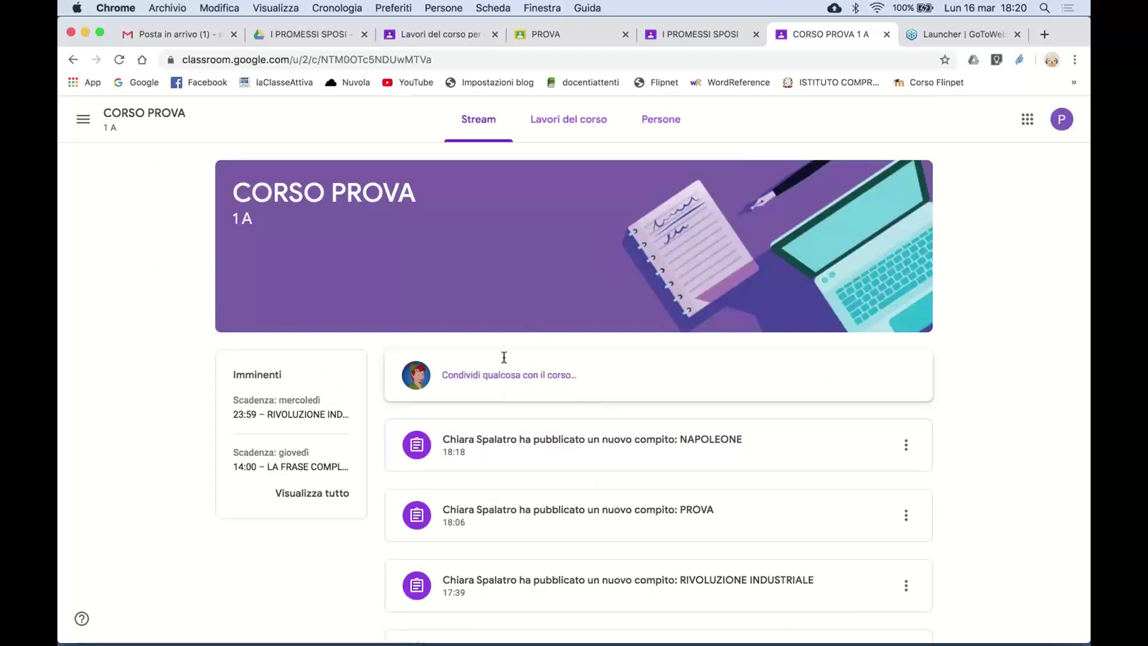
{"action": "left_click", "coordinate": [119, 60]}
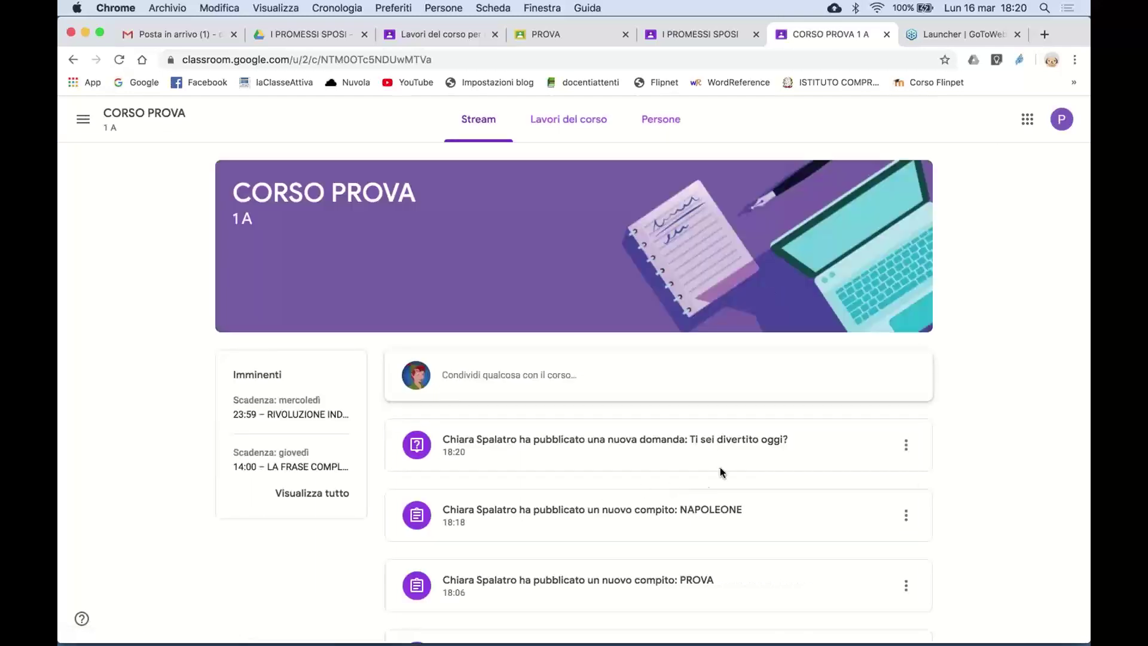
{"action": "left_click", "coordinate": [770, 441]}
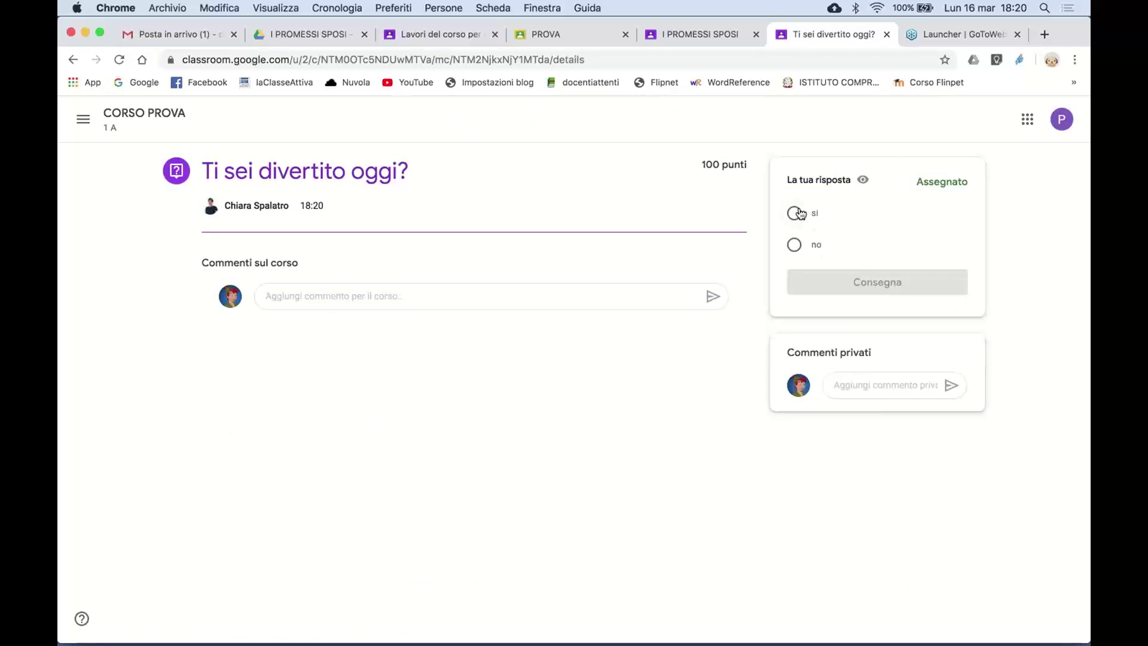
{"action": "left_click", "coordinate": [801, 214]}
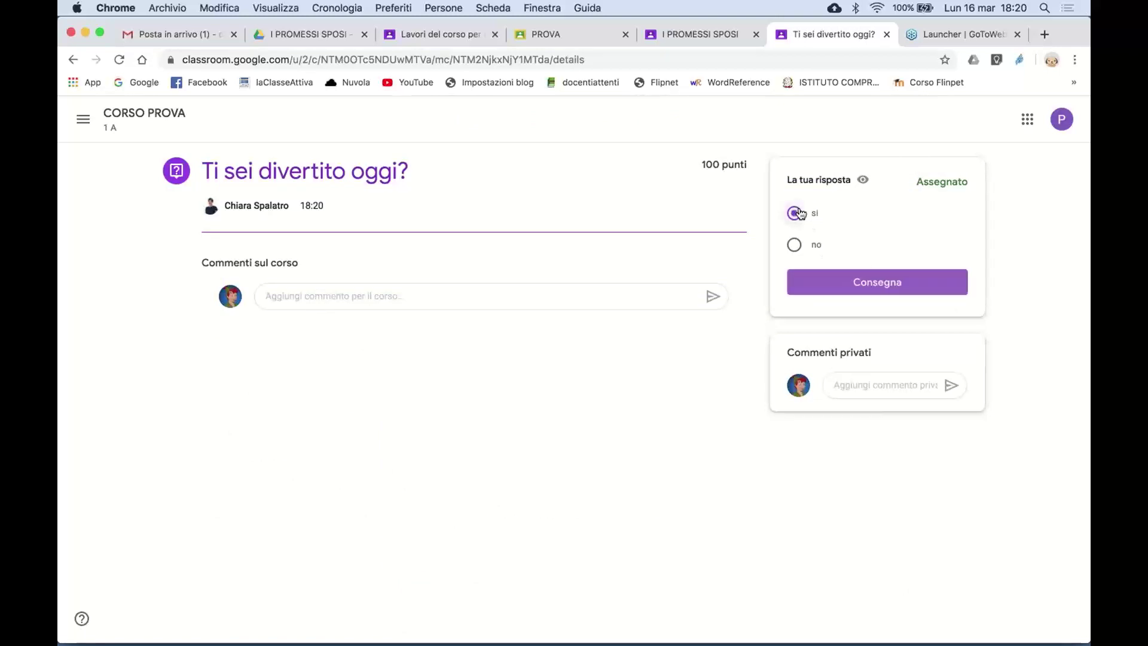
{"action": "left_click", "coordinate": [892, 278]}
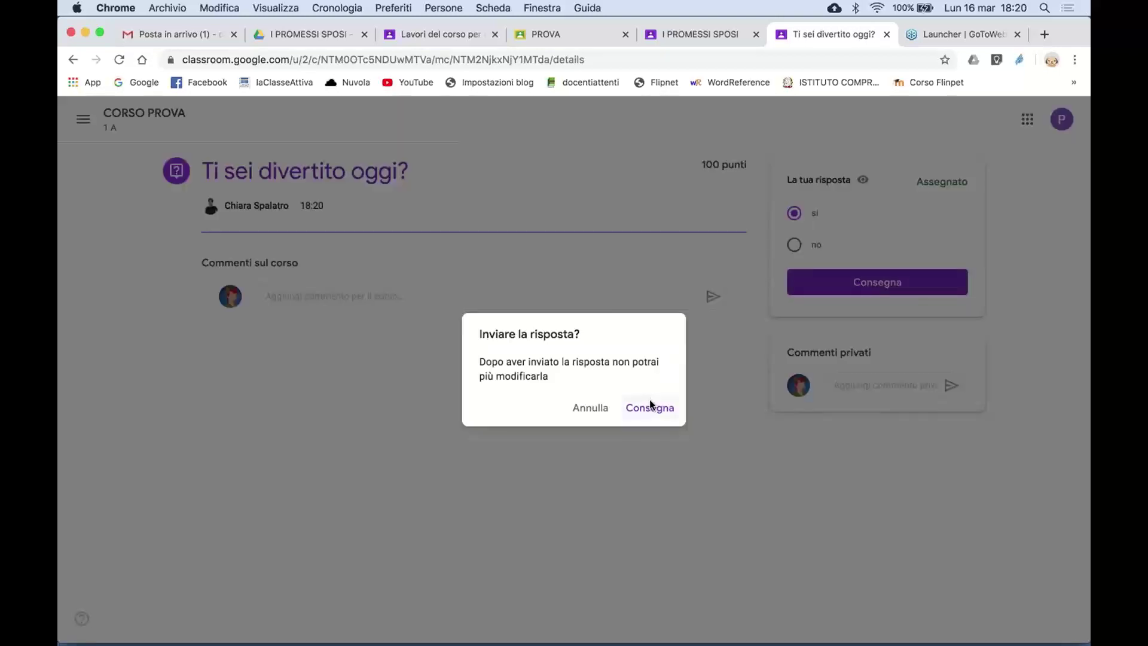
{"action": "left_click", "coordinate": [651, 407]}
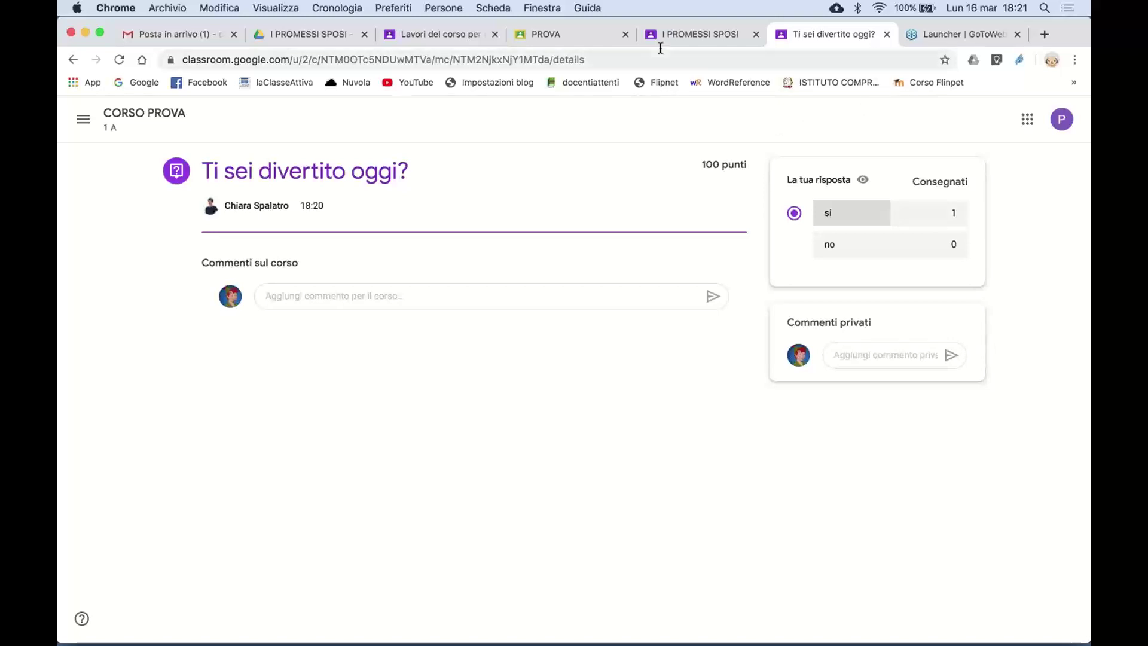
- In the teacher's tab, view responses to 'Ti sei divertito oggi?': si 1, no 0
{"action": "left_click", "coordinate": [454, 34]}
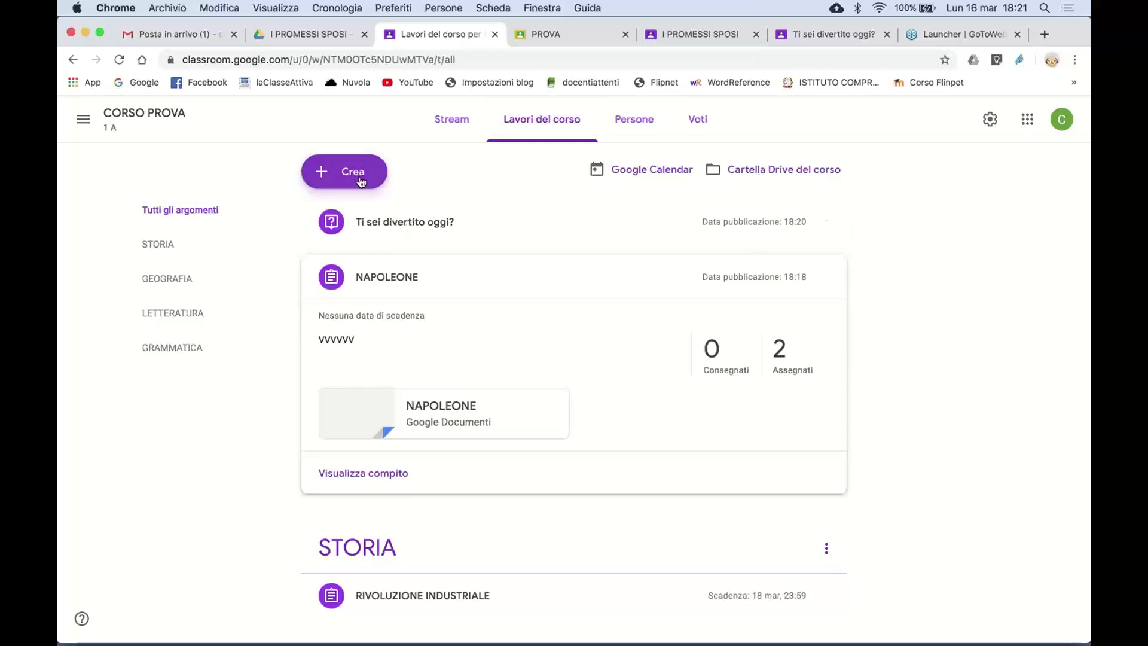
{"action": "left_click", "coordinate": [336, 174]}
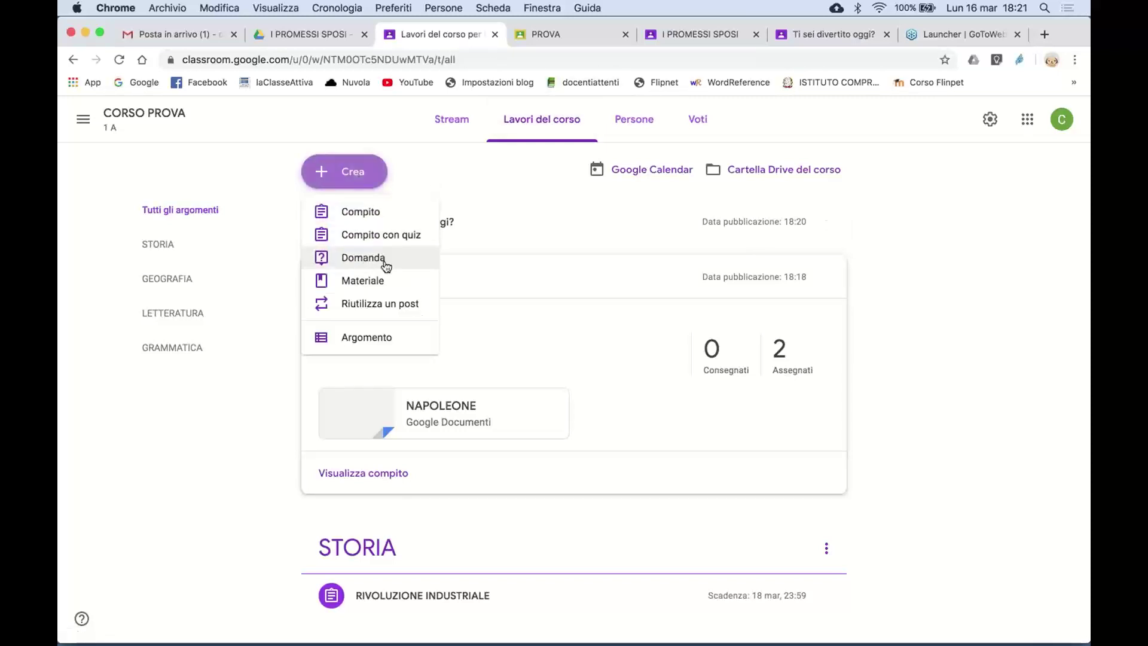
{"action": "left_click", "coordinate": [409, 166]}
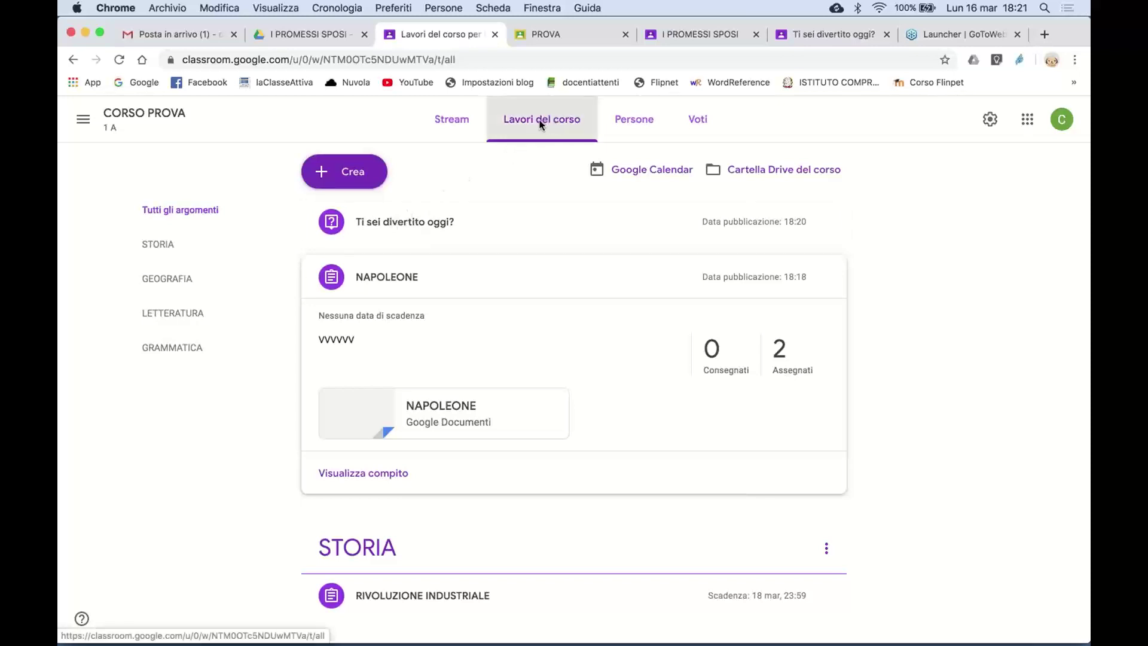
{"action": "left_click", "coordinate": [417, 220]}
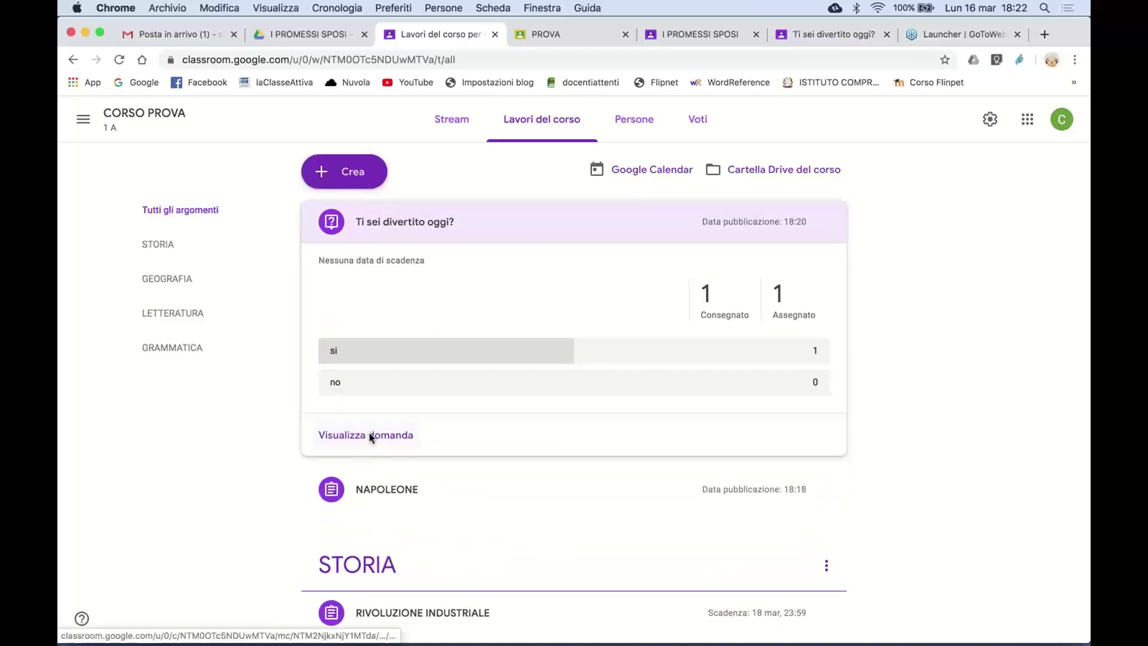
{"action": "left_click", "coordinate": [368, 434]}
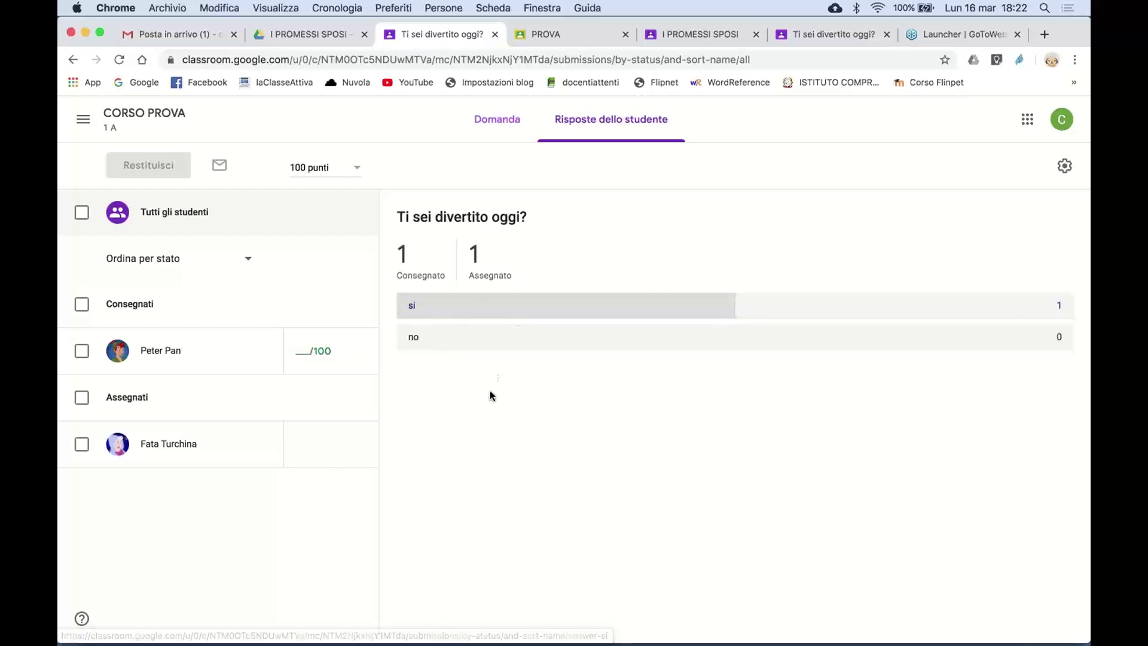
- Post the class comment 'OK TUTTO BENE' on the question 'Ti sei divertito oggi?'
{"action": "left_click", "coordinate": [494, 123]}
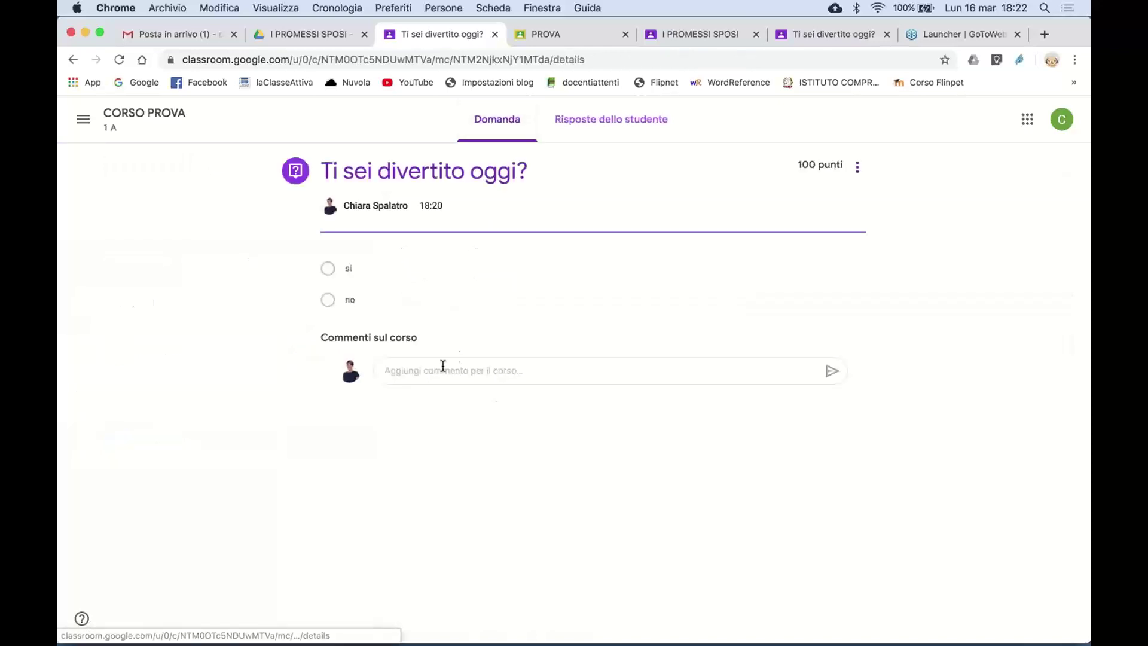
{"action": "left_click", "coordinate": [443, 366]}
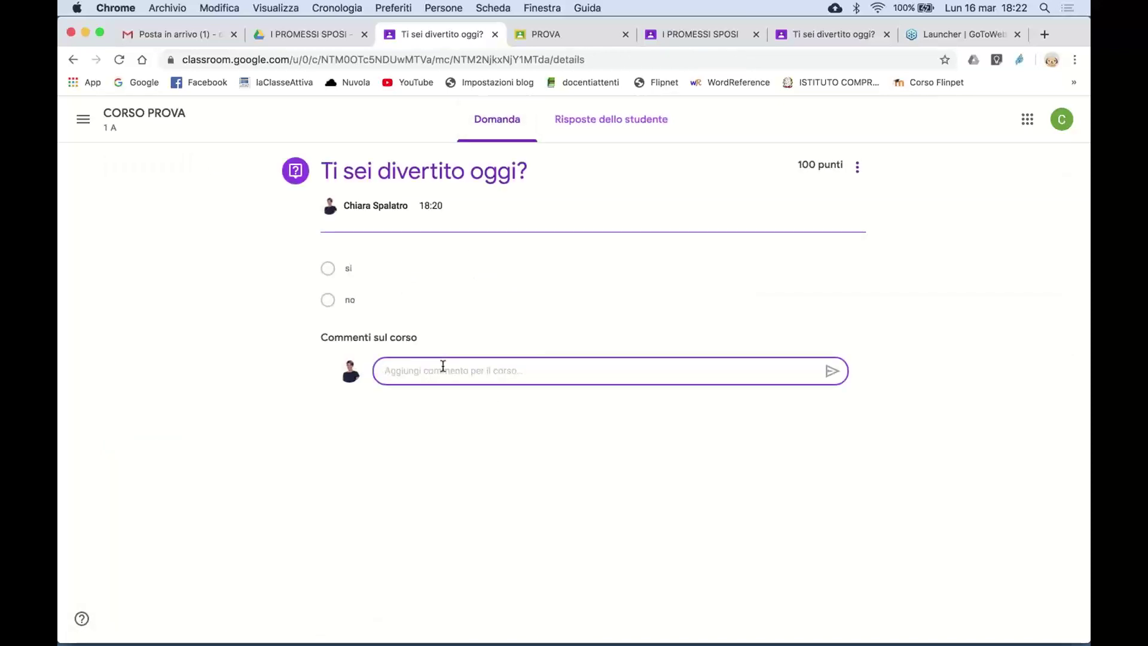
{"action": "type", "text": "OK TUTTO"}
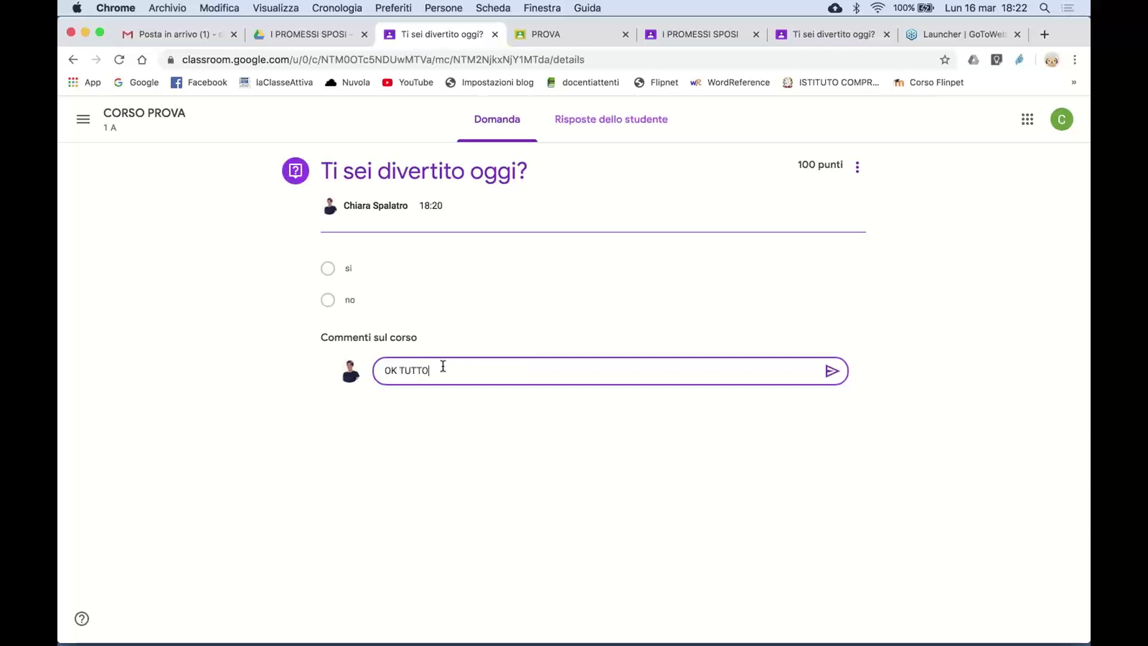
{"action": "type", "text": " BENE"}
{"action": "left_click", "coordinate": [831, 372]}
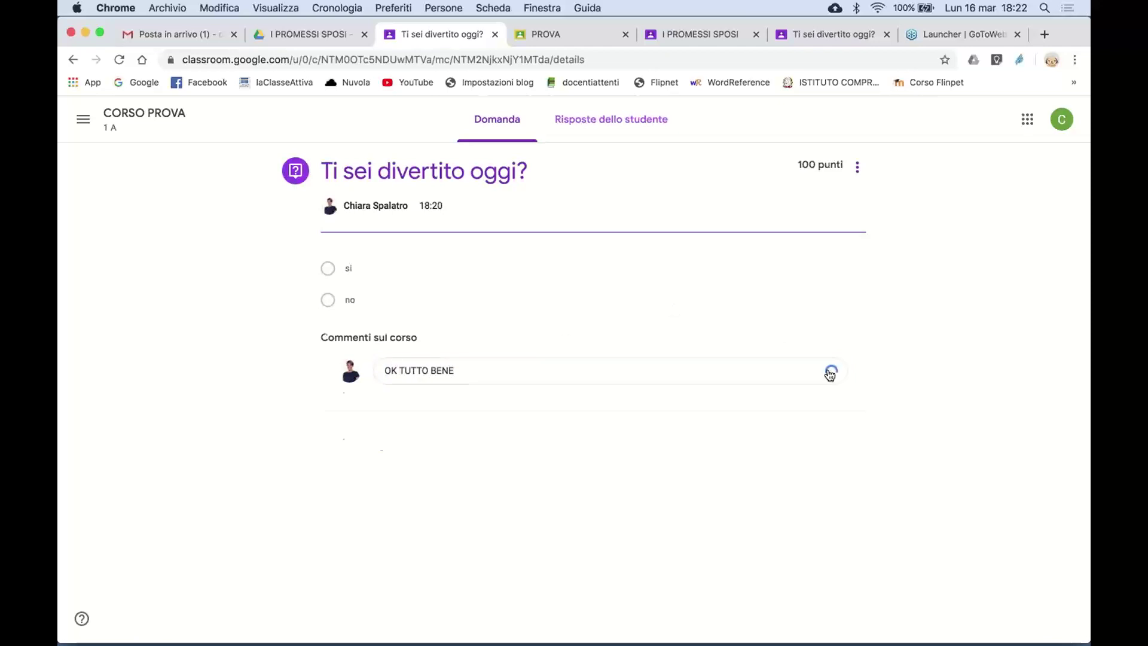
- Return to the CORSO PROVA Stream and scroll through the posts
{"action": "left_click", "coordinate": [141, 121]}
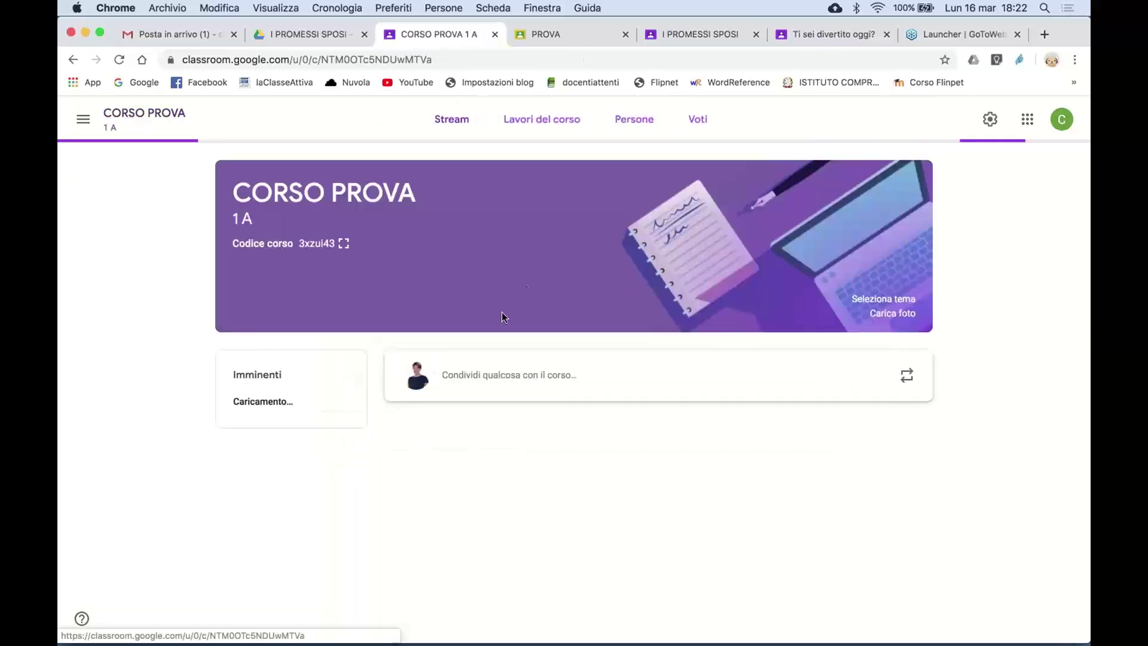
{"action": "scroll", "coordinate": [502, 568], "scroll_direction": "down", "scroll_amount": 5}
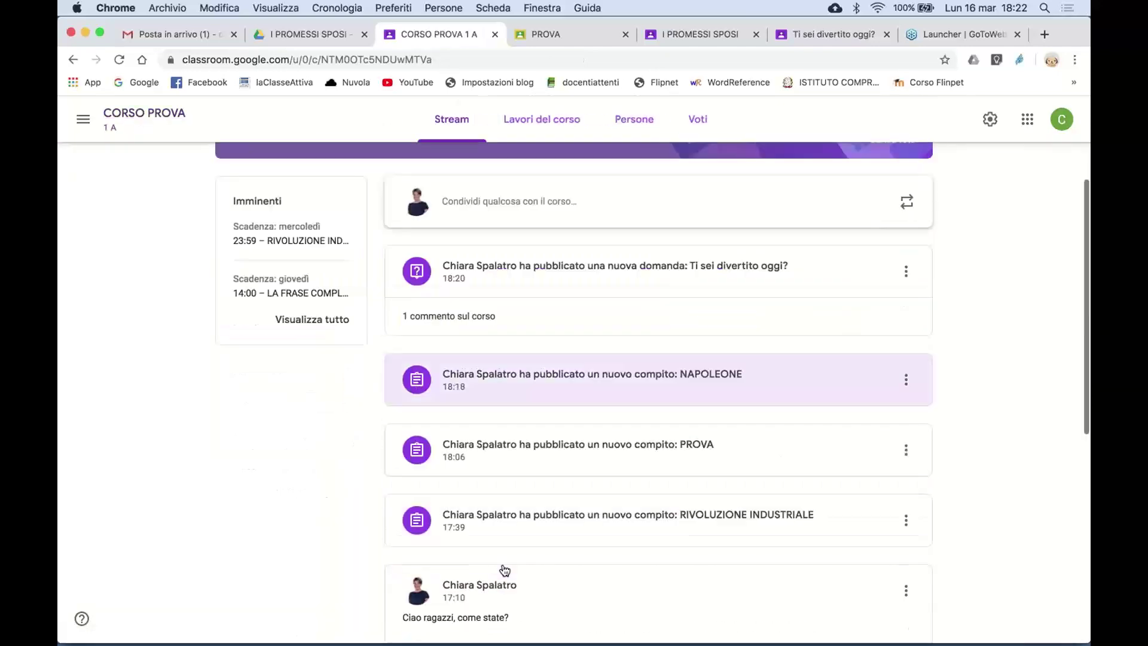
{"action": "scroll", "coordinate": [505, 568], "scroll_direction": "up", "scroll_amount": 5}
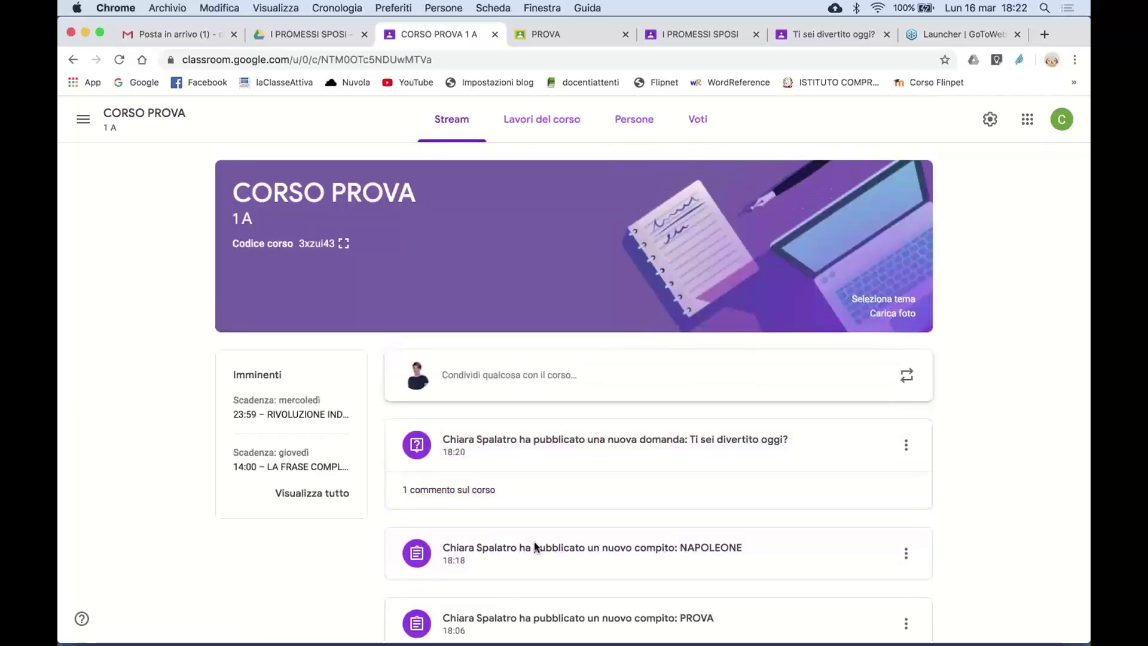
{"action": "scroll", "coordinate": [533, 547], "scroll_direction": "down", "scroll_amount": 5}
{"action": "scroll", "coordinate": [533, 546], "scroll_direction": "down", "scroll_amount": 2}
{"action": "scroll", "coordinate": [533, 546], "scroll_direction": "up", "scroll_amount": 8}
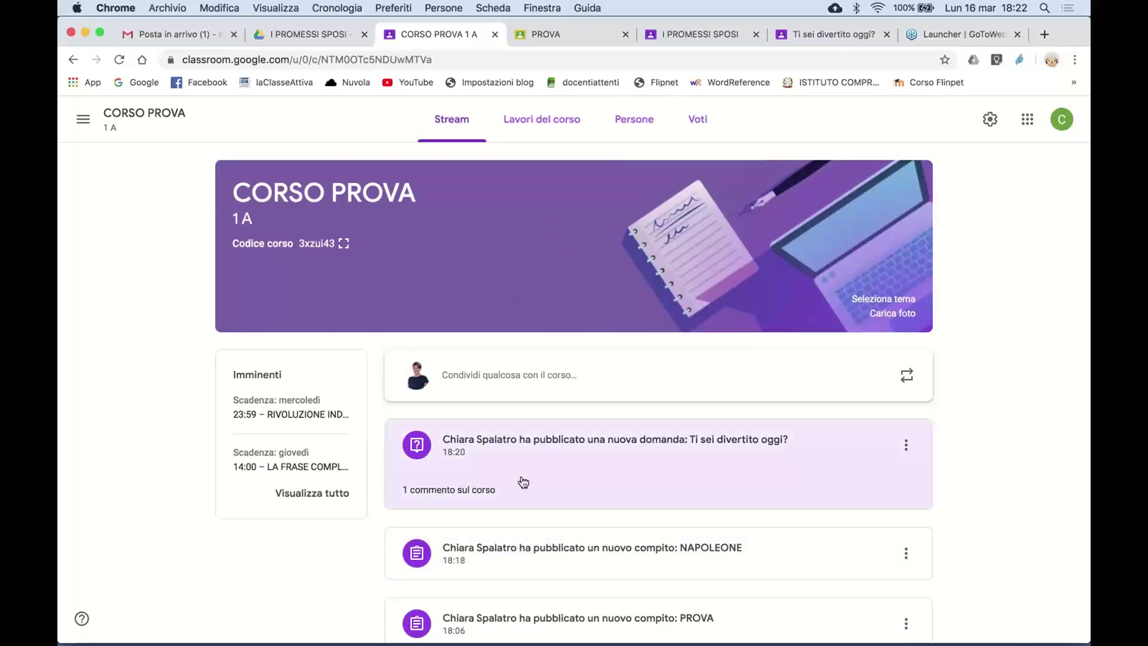
{"action": "scroll", "coordinate": [525, 488], "scroll_direction": "down", "scroll_amount": 3}
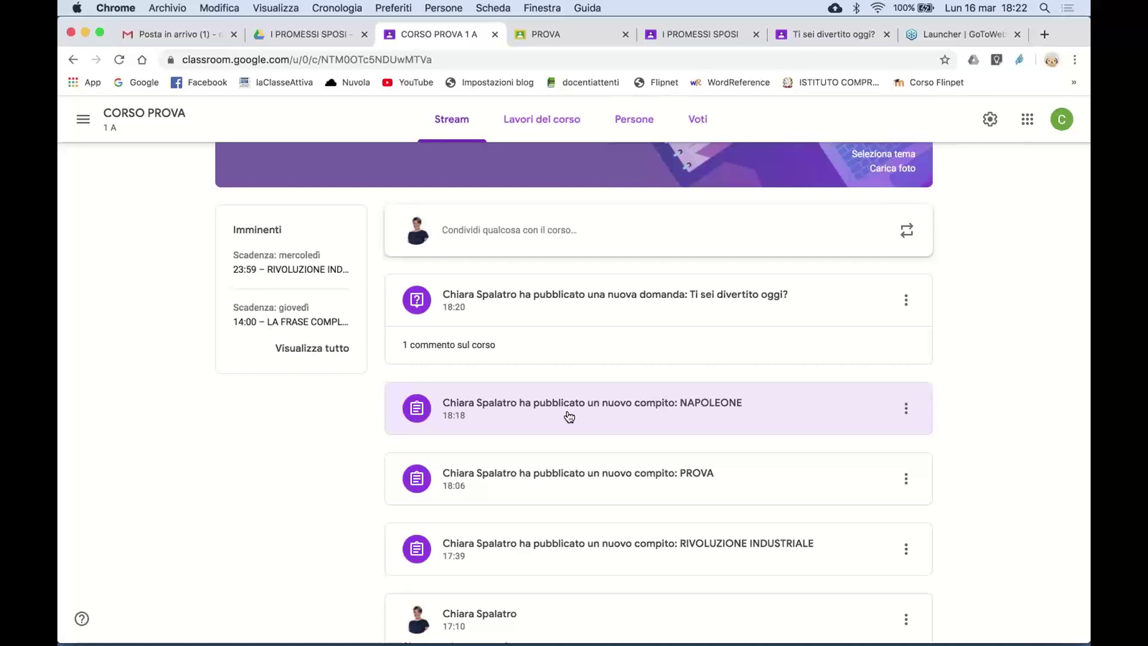
- Post the class comment 'CIAOO' on the NAPOLEONE assignment, then start a comment mentioning a student
{"action": "left_click", "coordinate": [568, 415]}
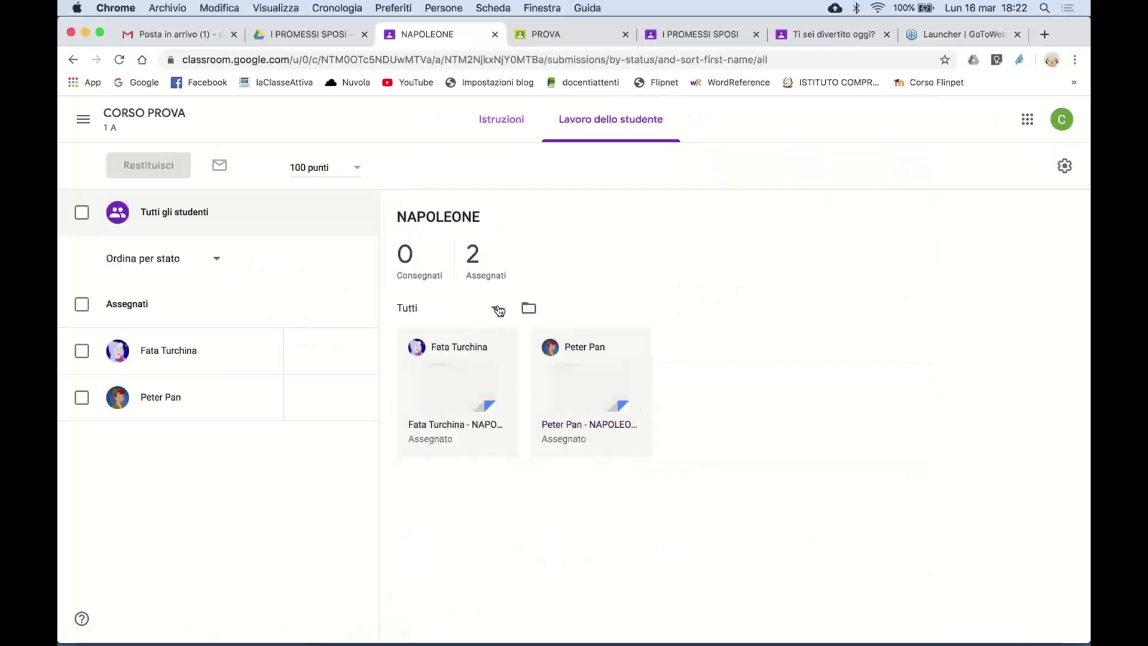
{"action": "left_click", "coordinate": [500, 123]}
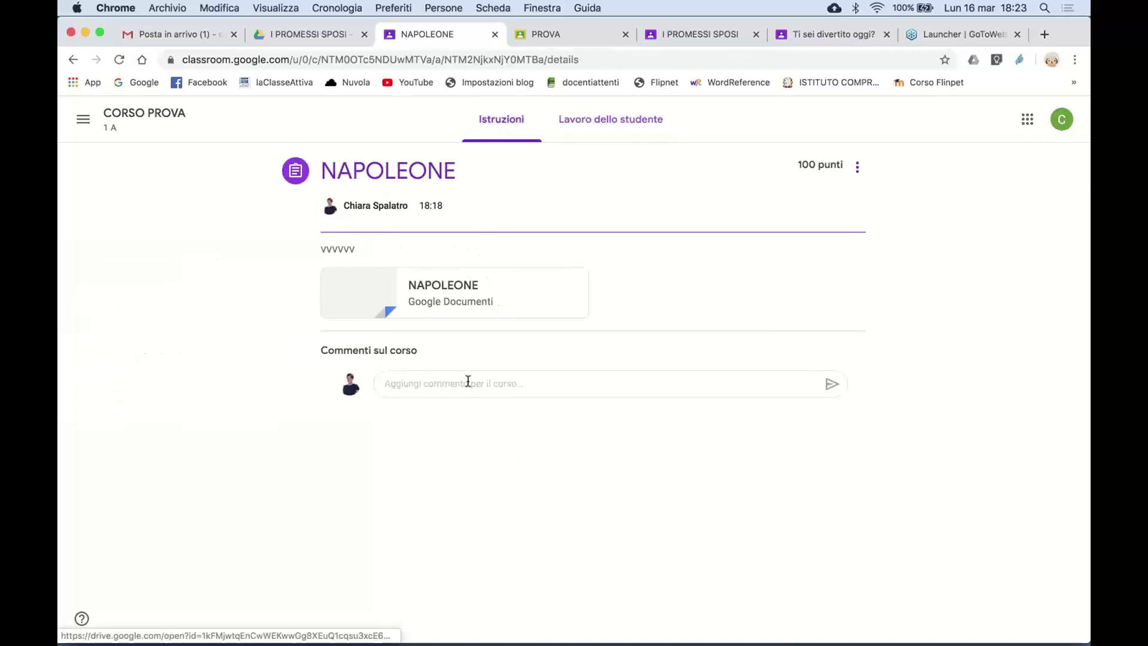
{"action": "left_click", "coordinate": [425, 390]}
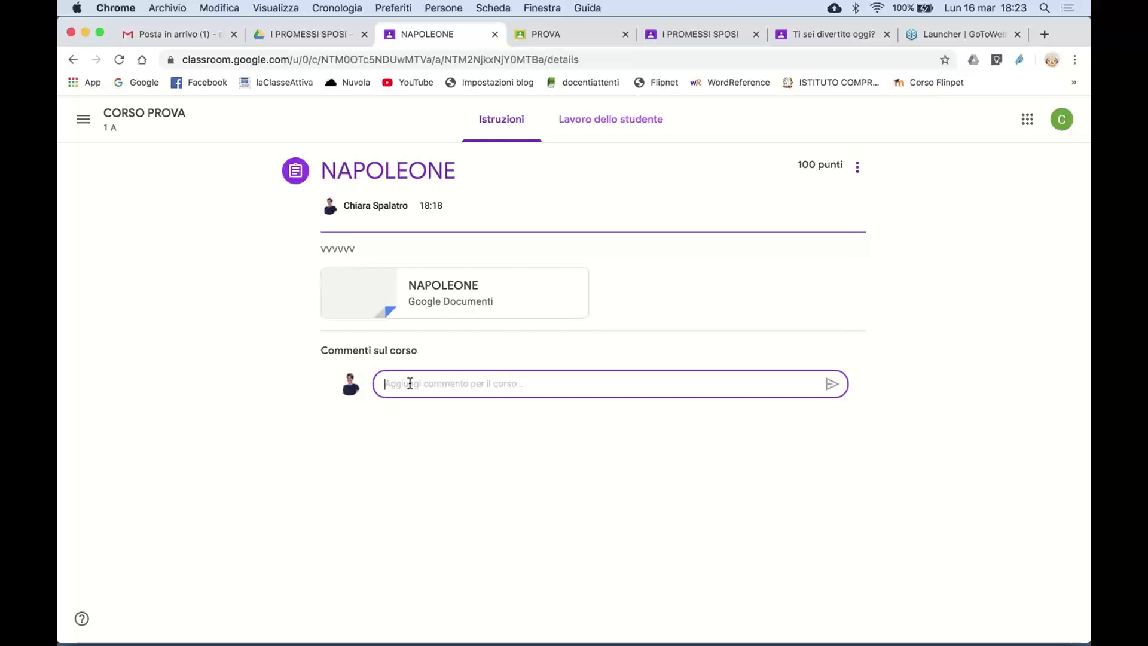
{"action": "type", "text": "CIAOO"}
{"action": "left_click", "coordinate": [831, 384]}
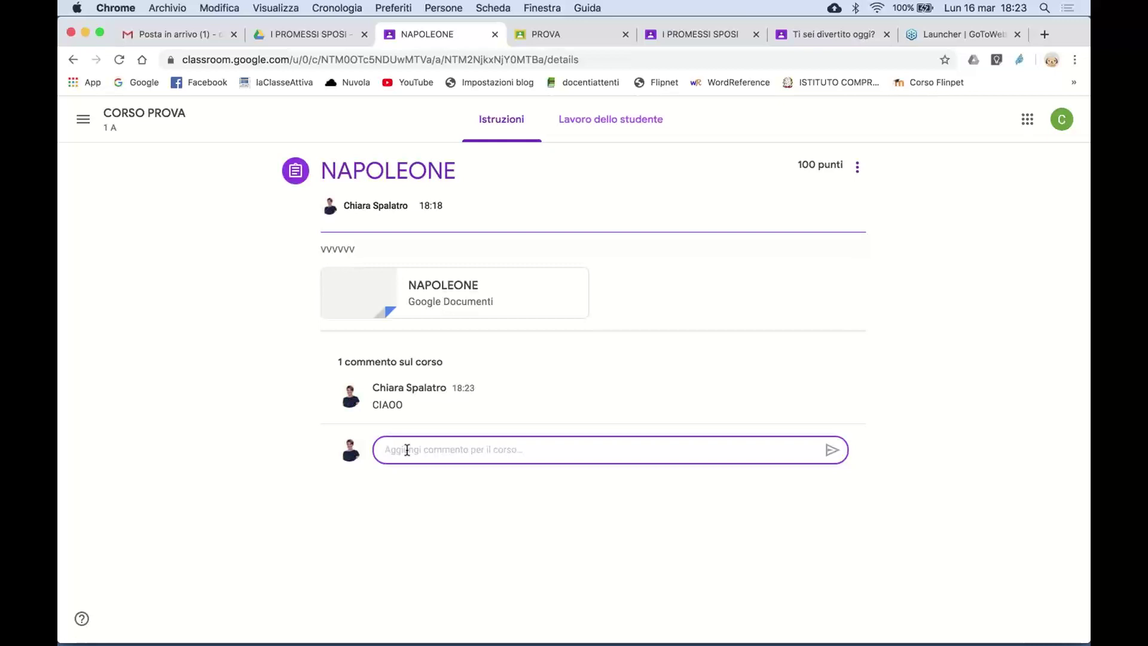
{"action": "type", "text": "t"}
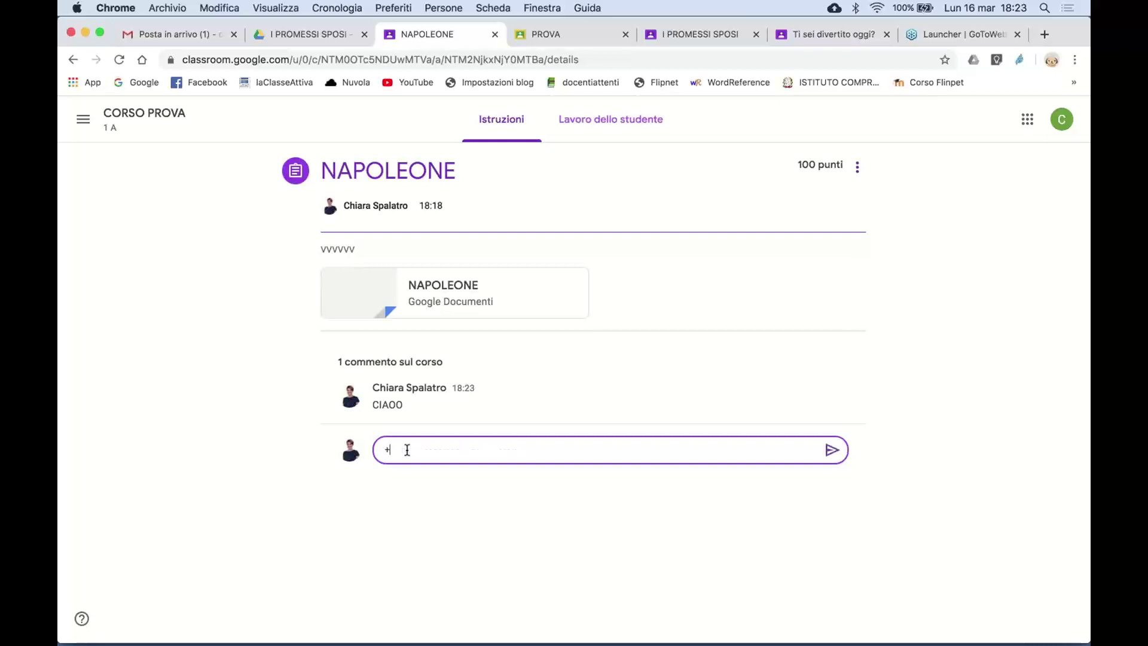
{"action": "type", "text": "PETER"}
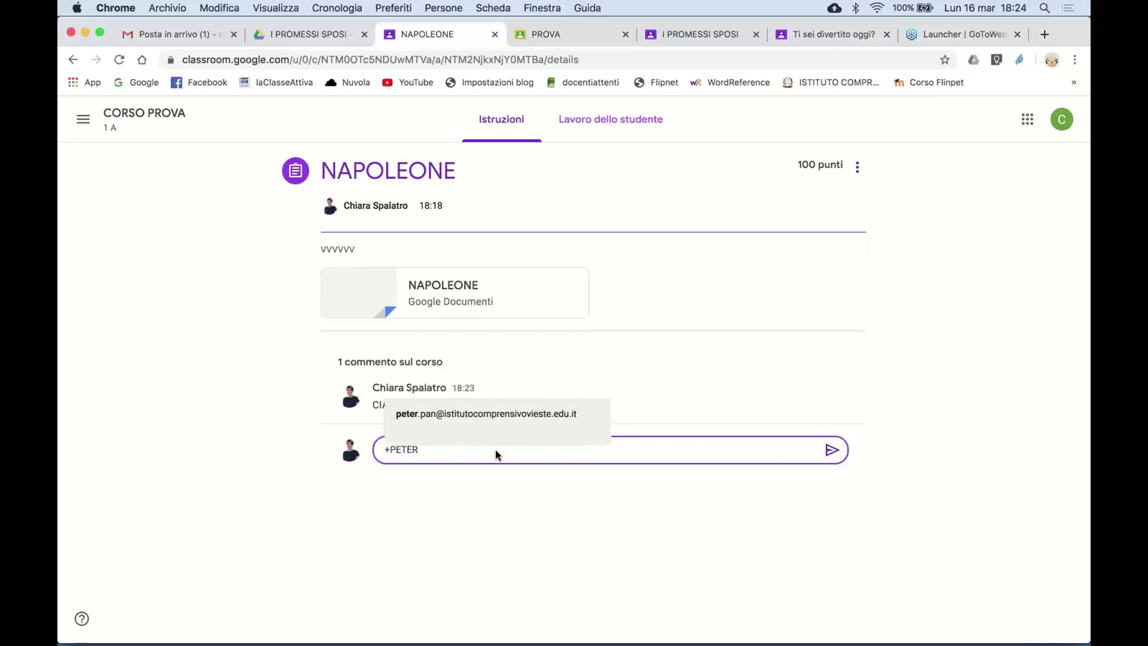
{"action": "left_click", "coordinate": [550, 424]}
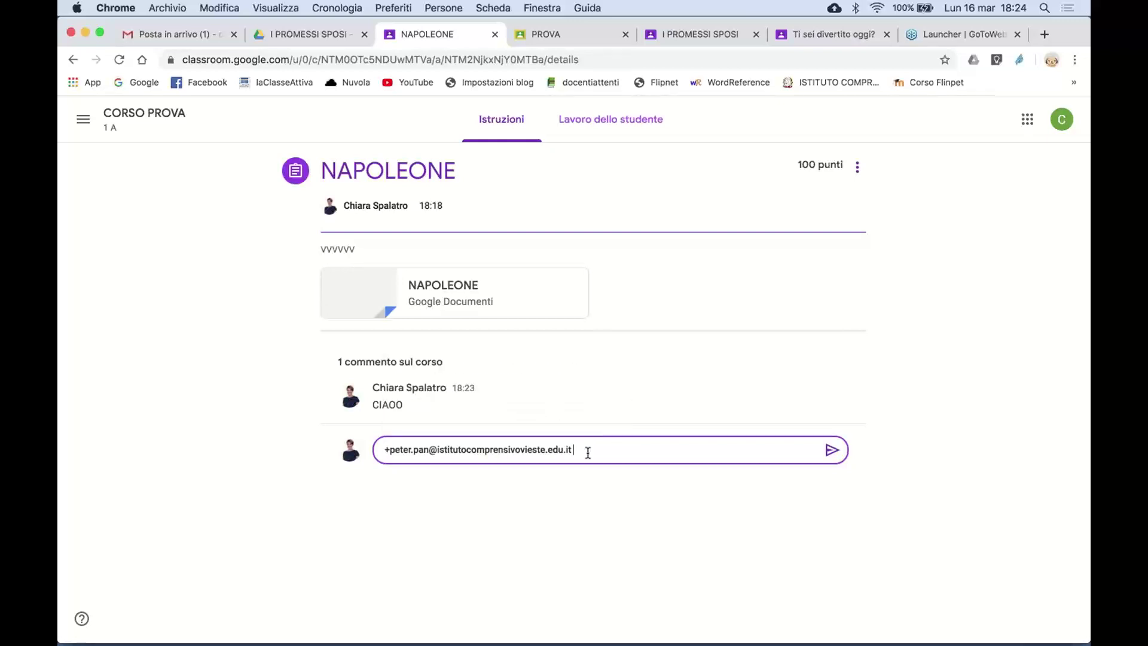